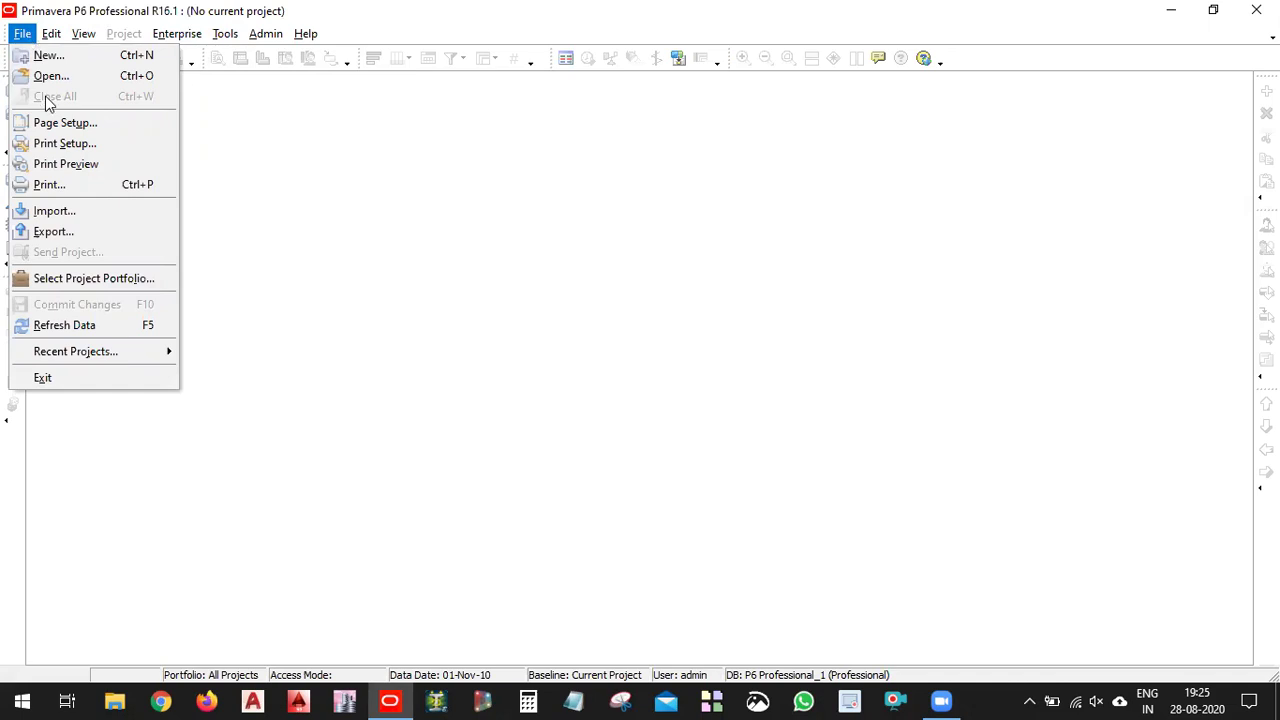
Open the KARAIKAL PETRO PROJECT (Ongoing) project from the India group of the enterprise project list.
left_click(255, 167)
left_click(195, 40)
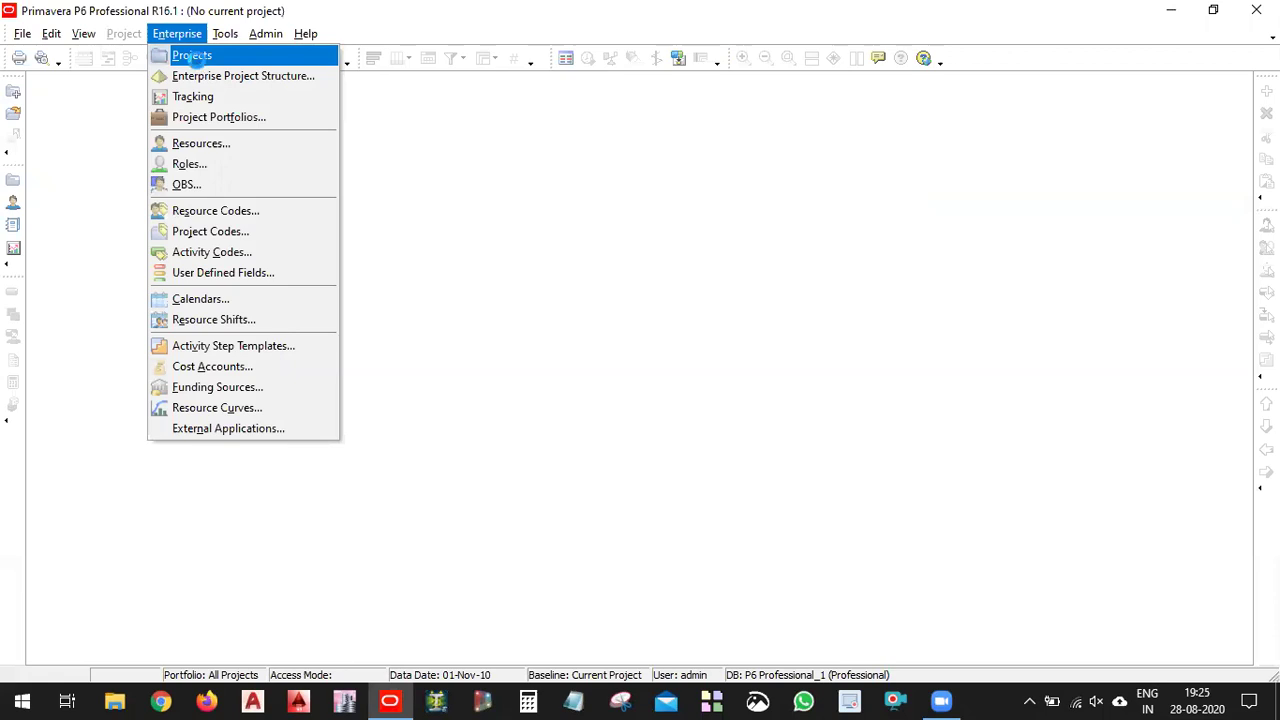
left_click(196, 57)
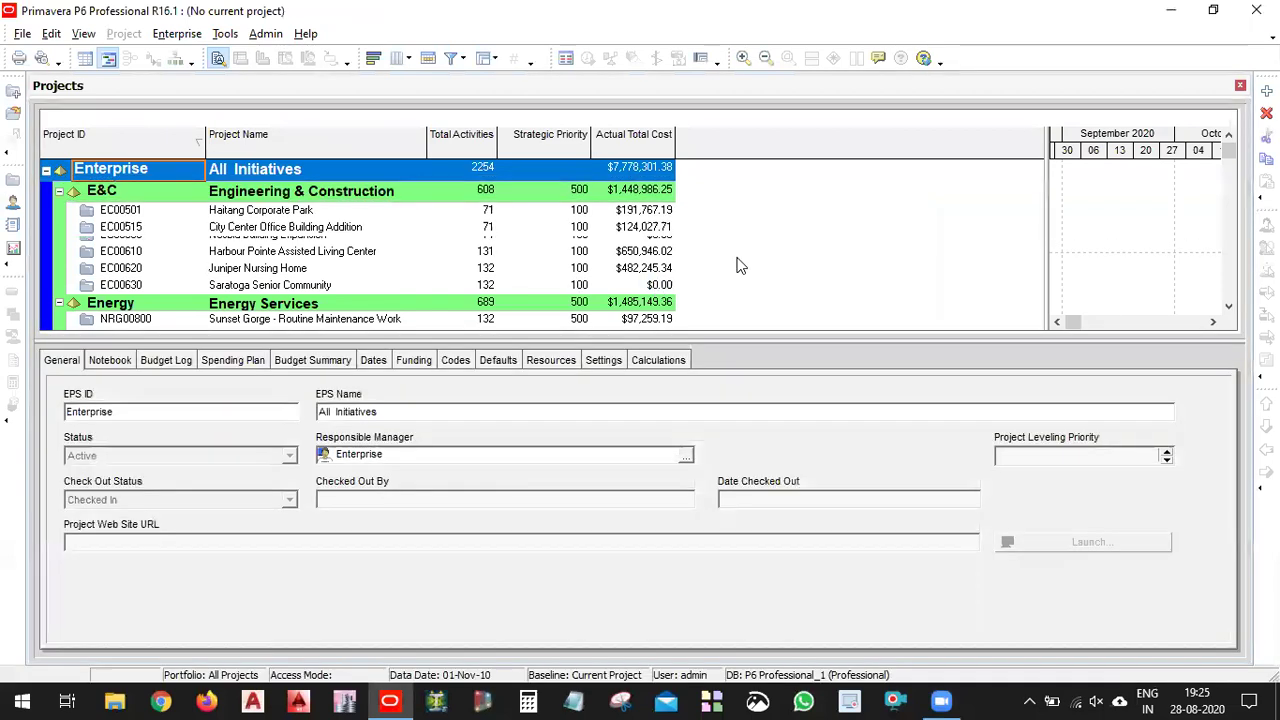
scroll(760, 266, "down", 8)
scroll(772, 267, "down", 1)
scroll(772, 267, "up", 1)
left_click(366, 203)
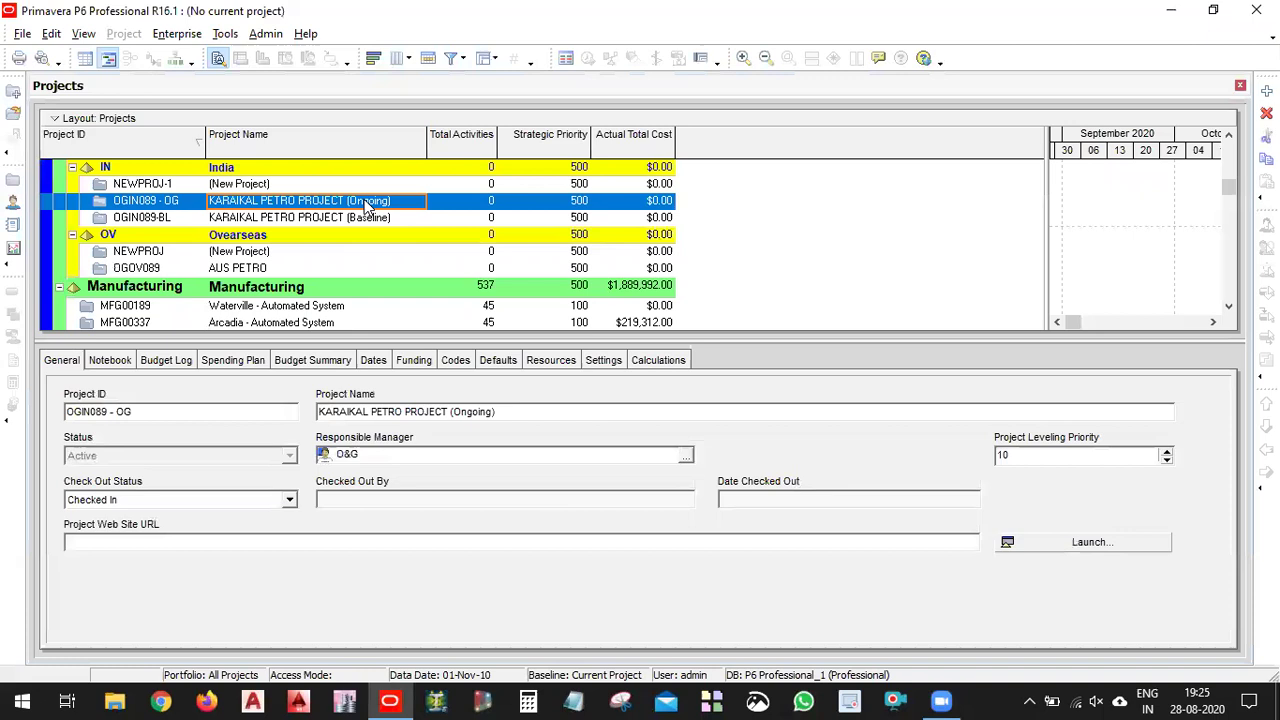
right_click(366, 203)
left_click(444, 212)
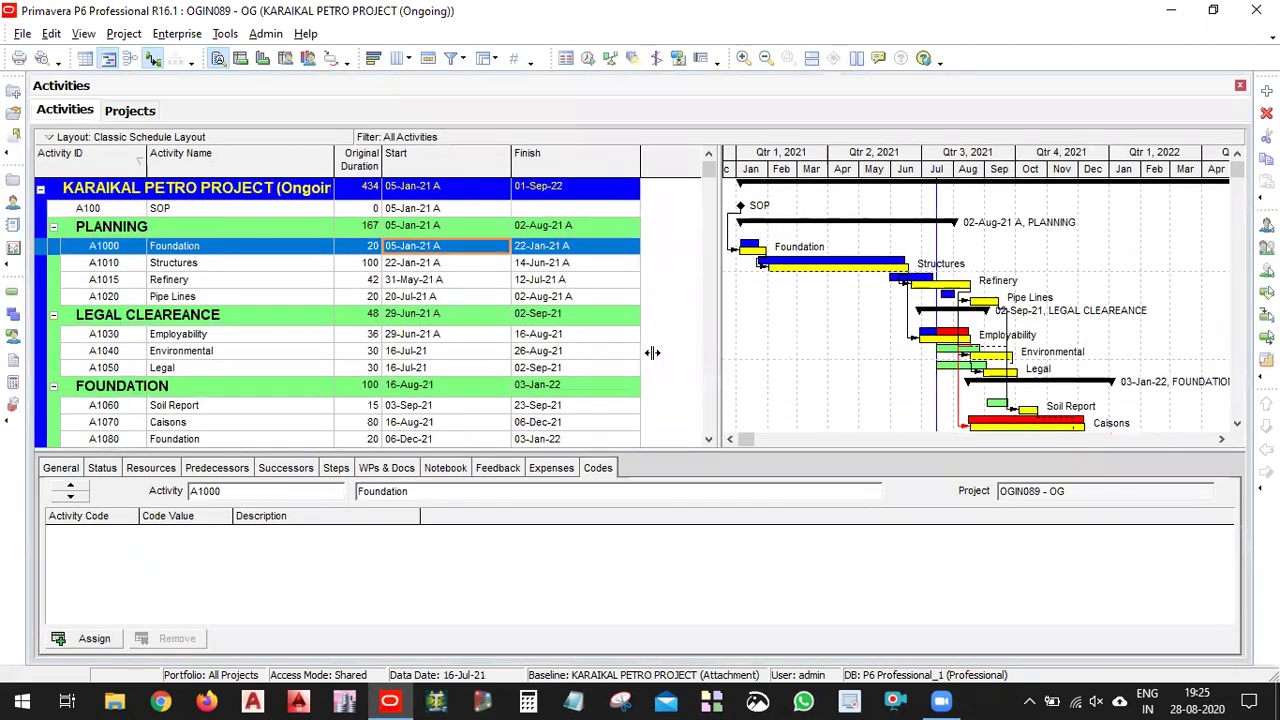
Narrow the Start and Finish columns, enlarge the Gantt chart area and stretch its timescale.
left_click_drag(650, 352, 670, 328)
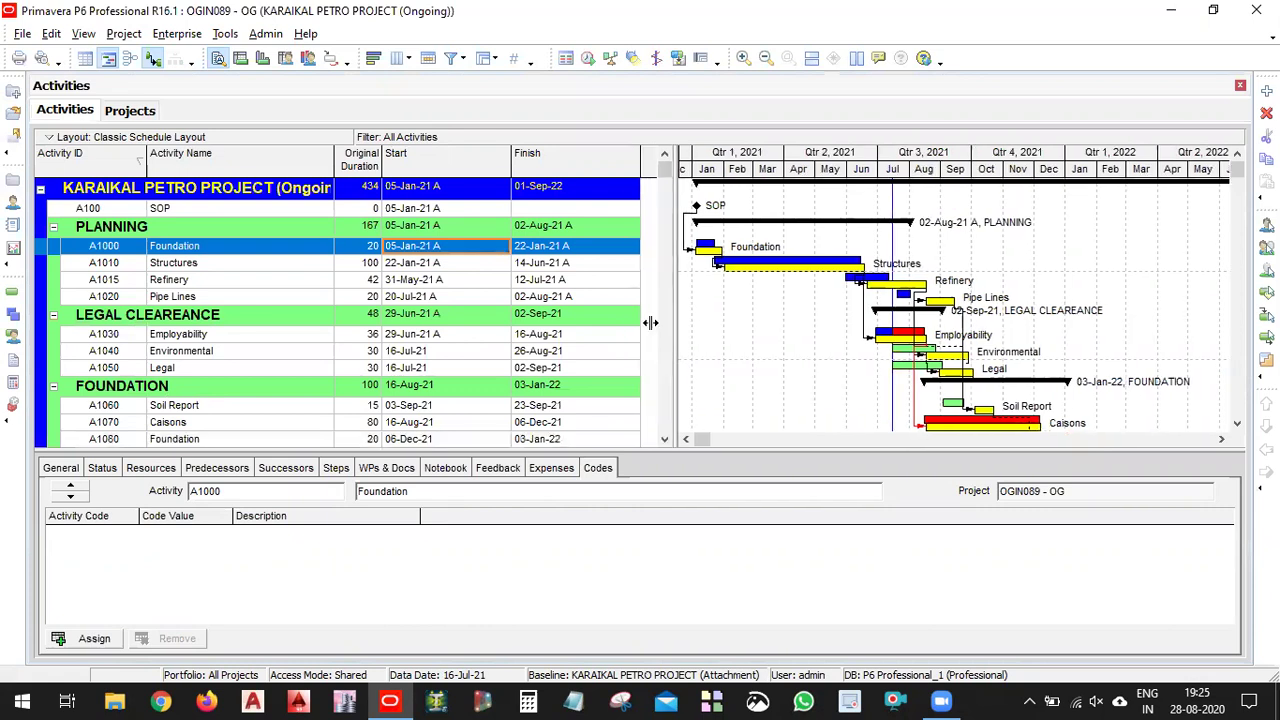
left_click_drag(668, 172, 591, 155)
left_click_drag(512, 153, 473, 153)
left_click_drag(609, 294, 565, 292)
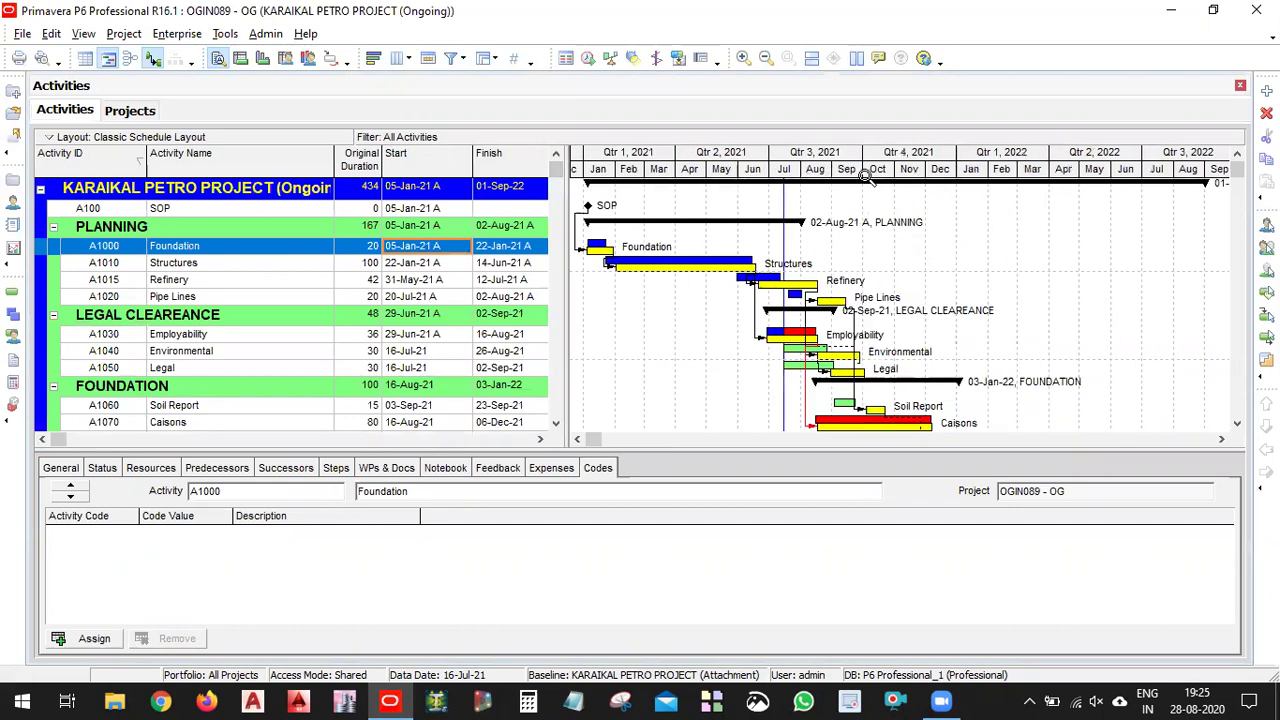
left_click_drag(818, 170, 850, 172)
Review the activity list, show the general details of activity A1000 and widen the activity table.
scroll(836, 235, "down", 3)
scroll(836, 235, "down", 2)
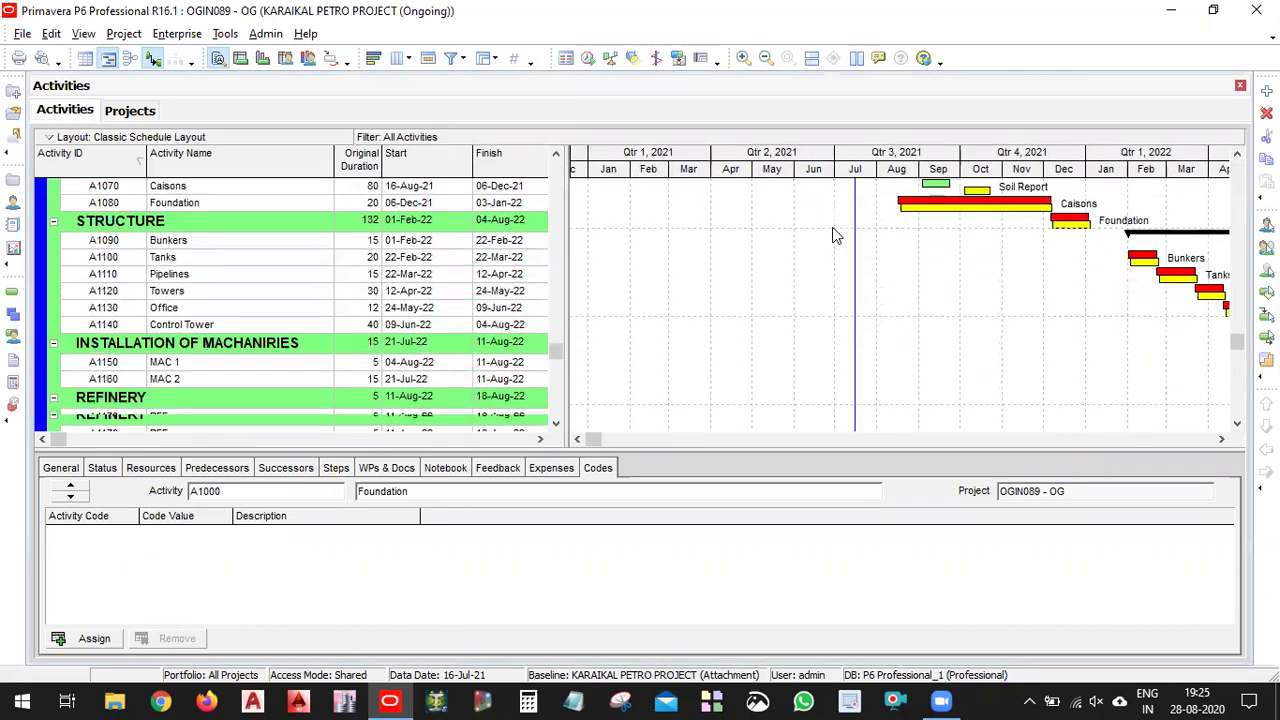
scroll(834, 233, "up", 5)
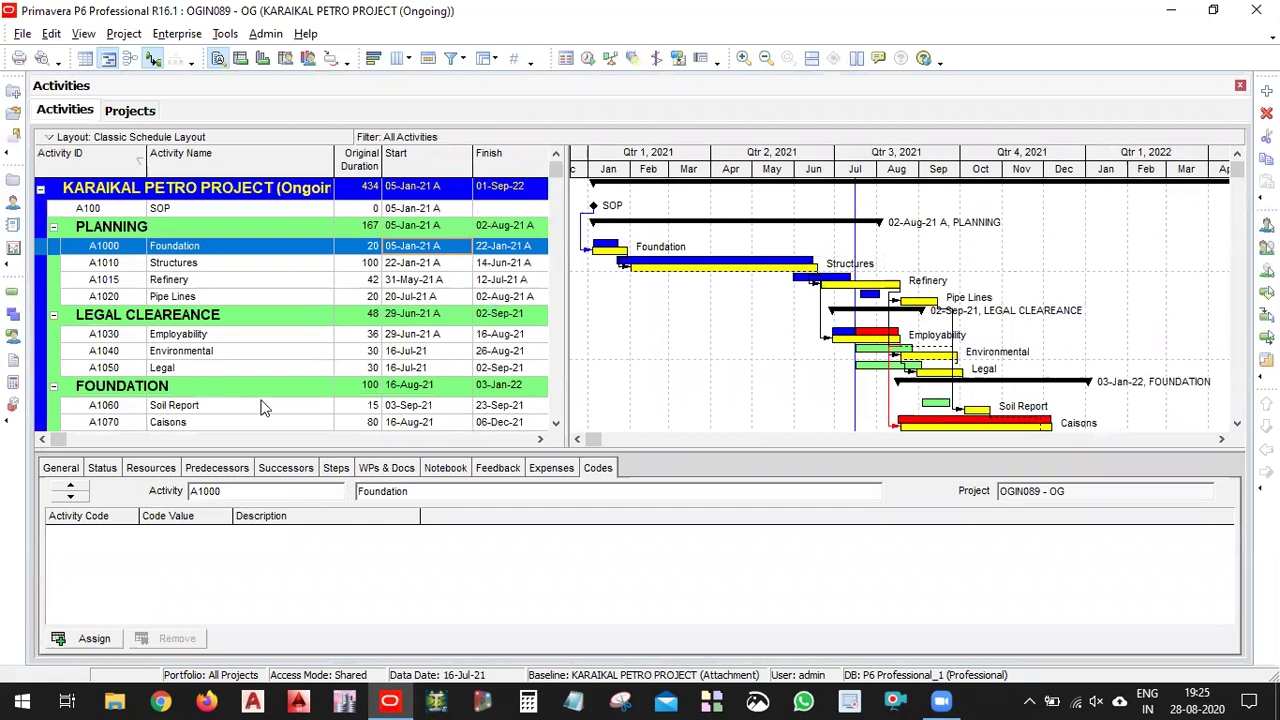
left_click(60, 467)
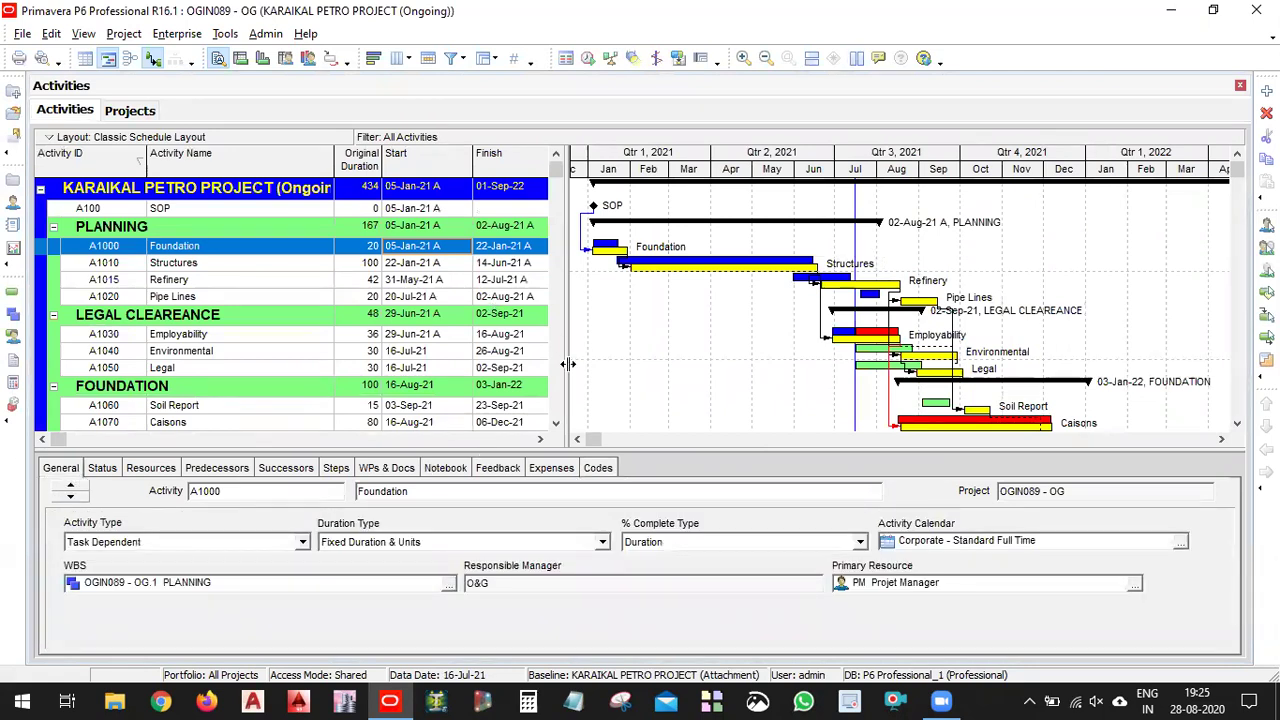
left_click_drag(567, 364, 707, 354)
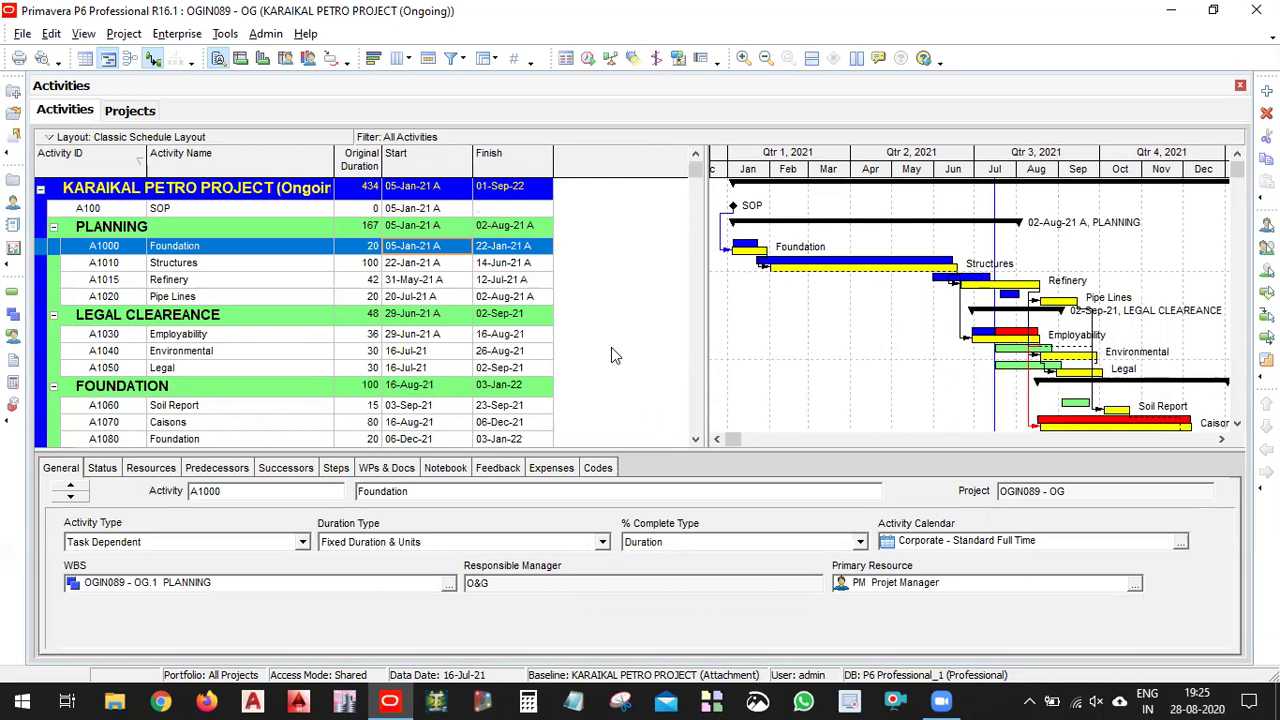
Customize the activity table columns by adding Actual Expense Cost from the Costs category after Finish.
right_click(594, 254)
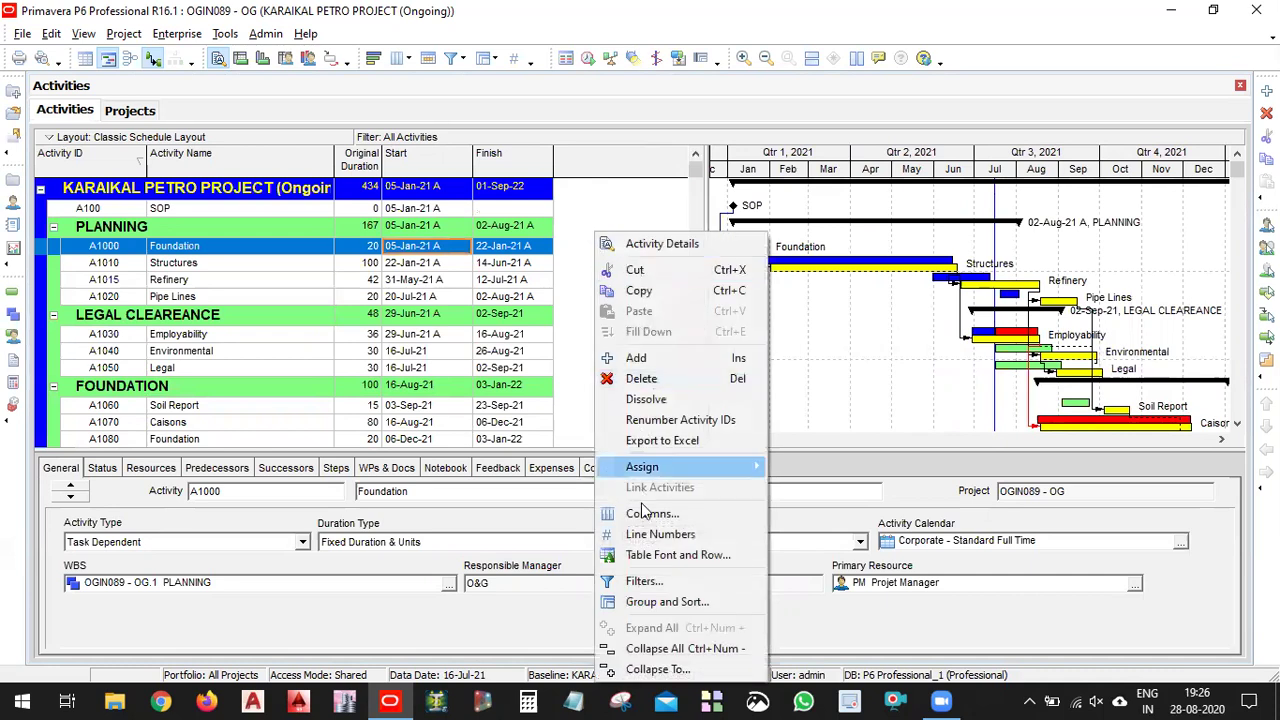
left_click(646, 513)
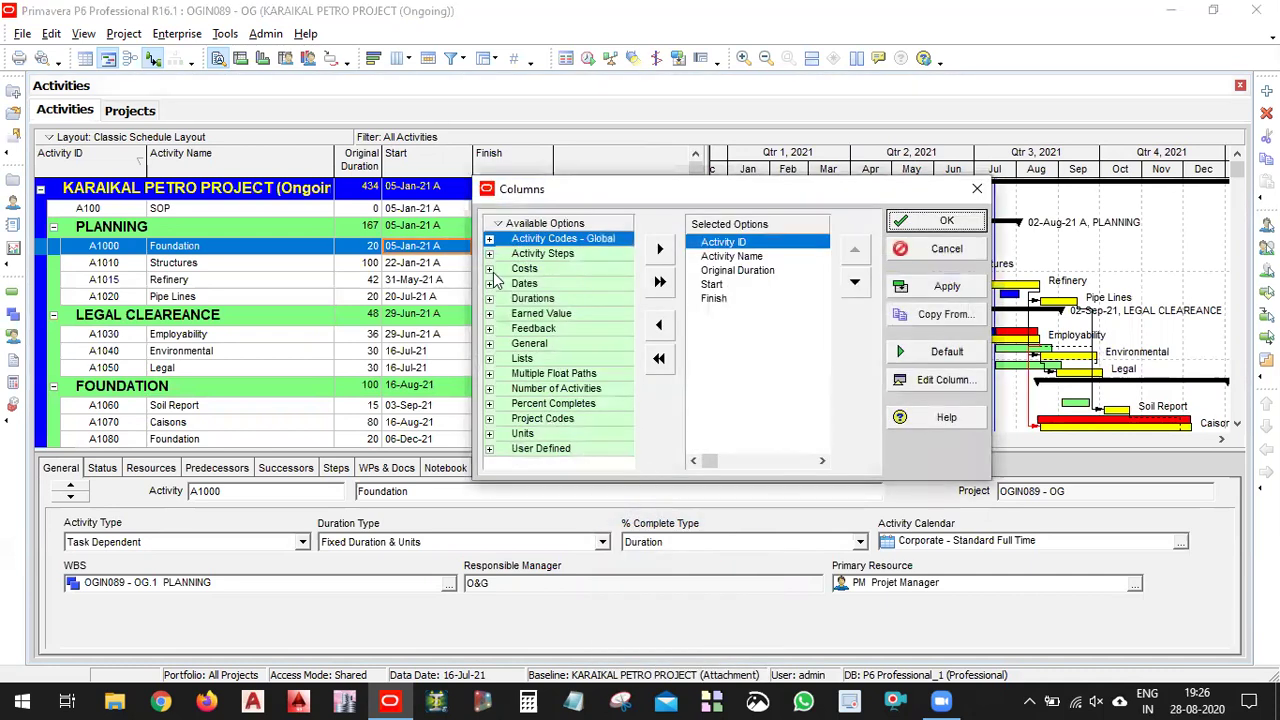
left_click(490, 269)
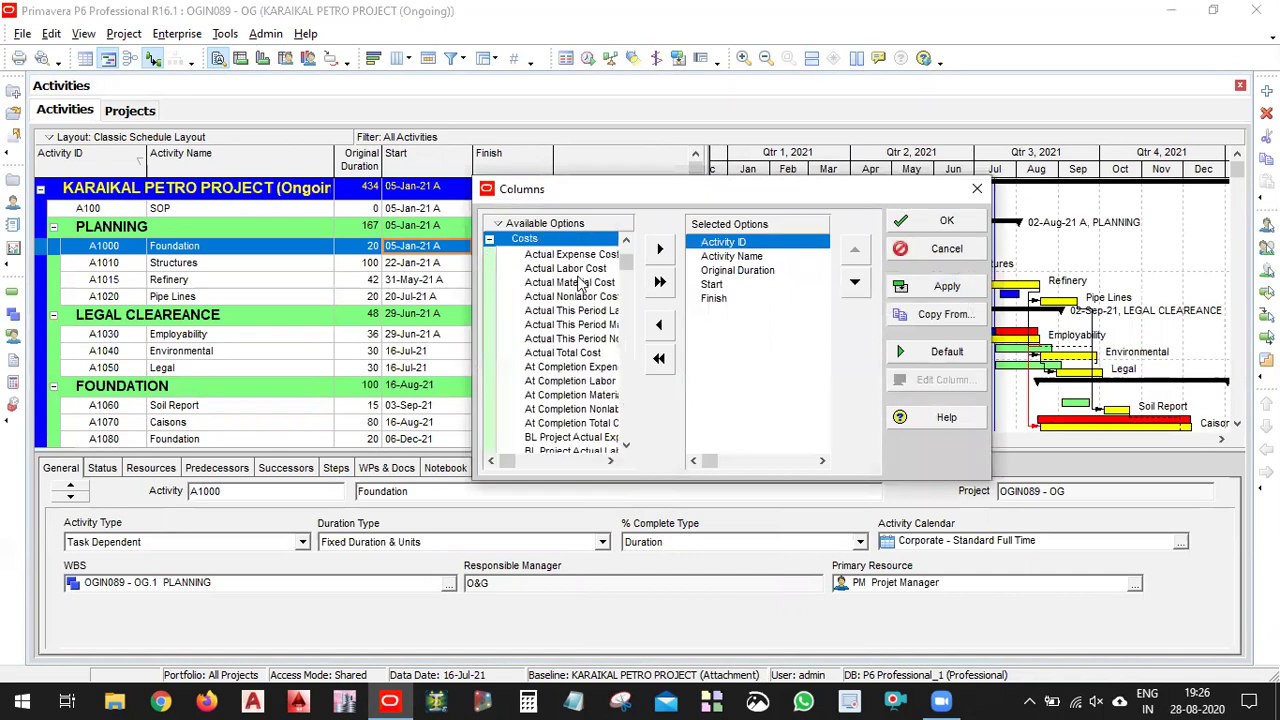
left_click(598, 255)
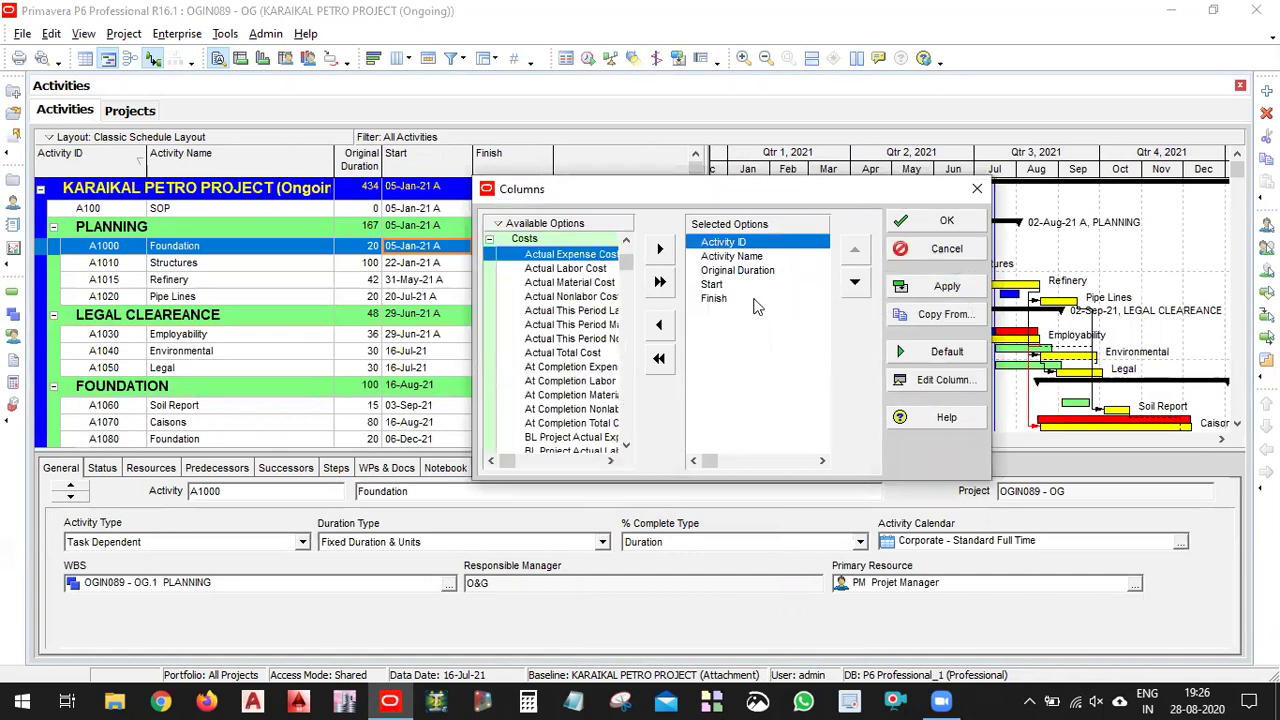
left_click(754, 299)
left_click(659, 251)
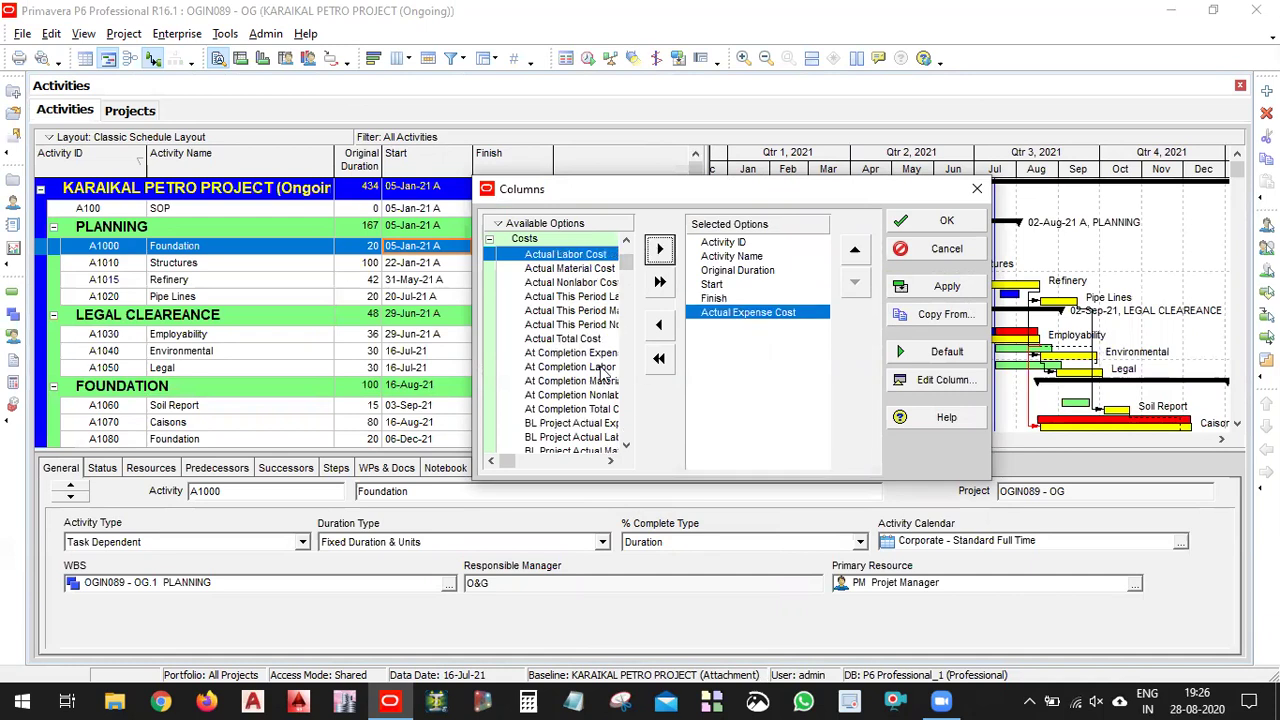
Widen the Columns dialog and add BL1 Actual Expense Cost to the selected columns.
left_click(548, 409)
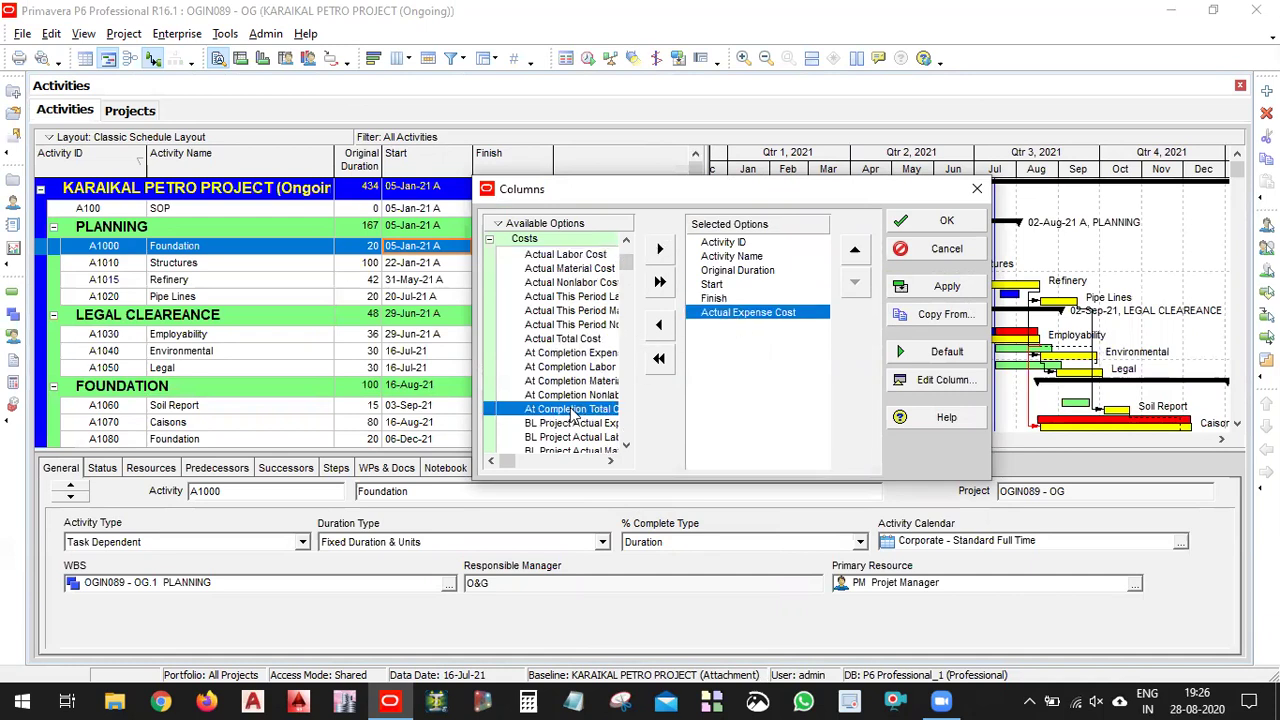
scroll(574, 412, "down", 3)
scroll(607, 330, "down", 1)
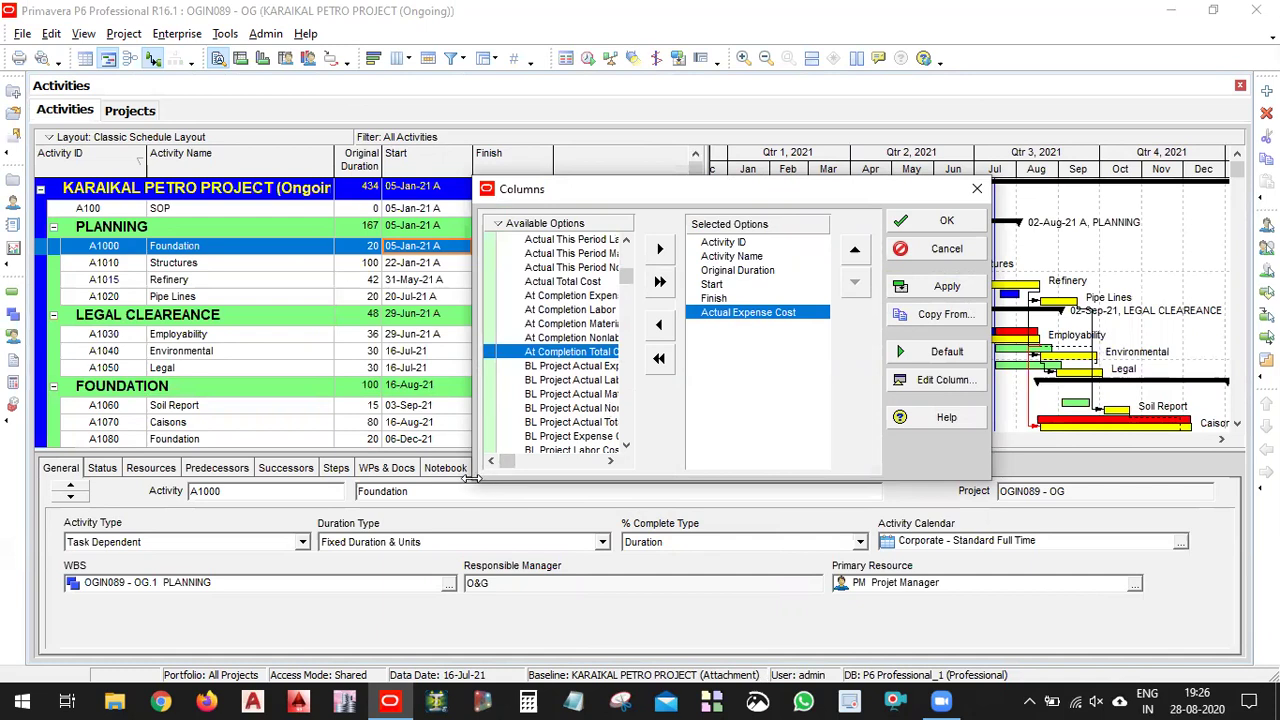
left_click_drag(471, 477, 330, 467)
left_click(462, 395)
scroll(490, 360, "down", 4)
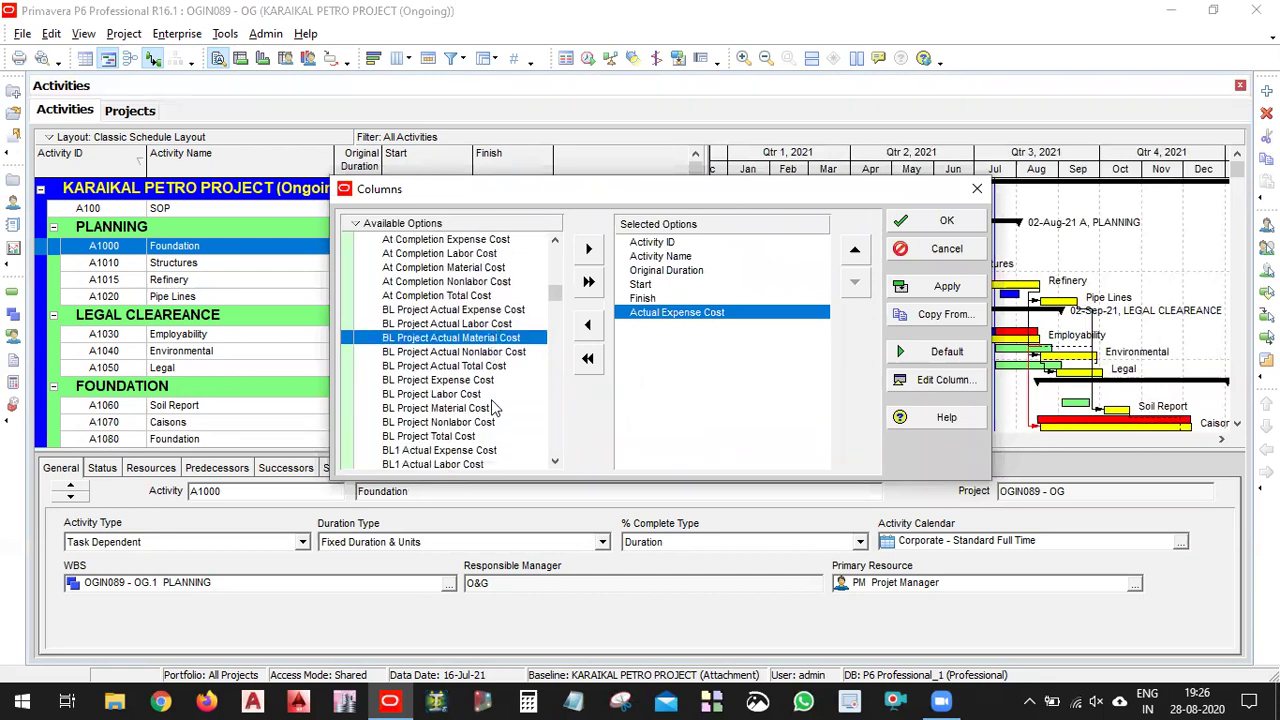
scroll(491, 399, "down", 3)
left_click(505, 409)
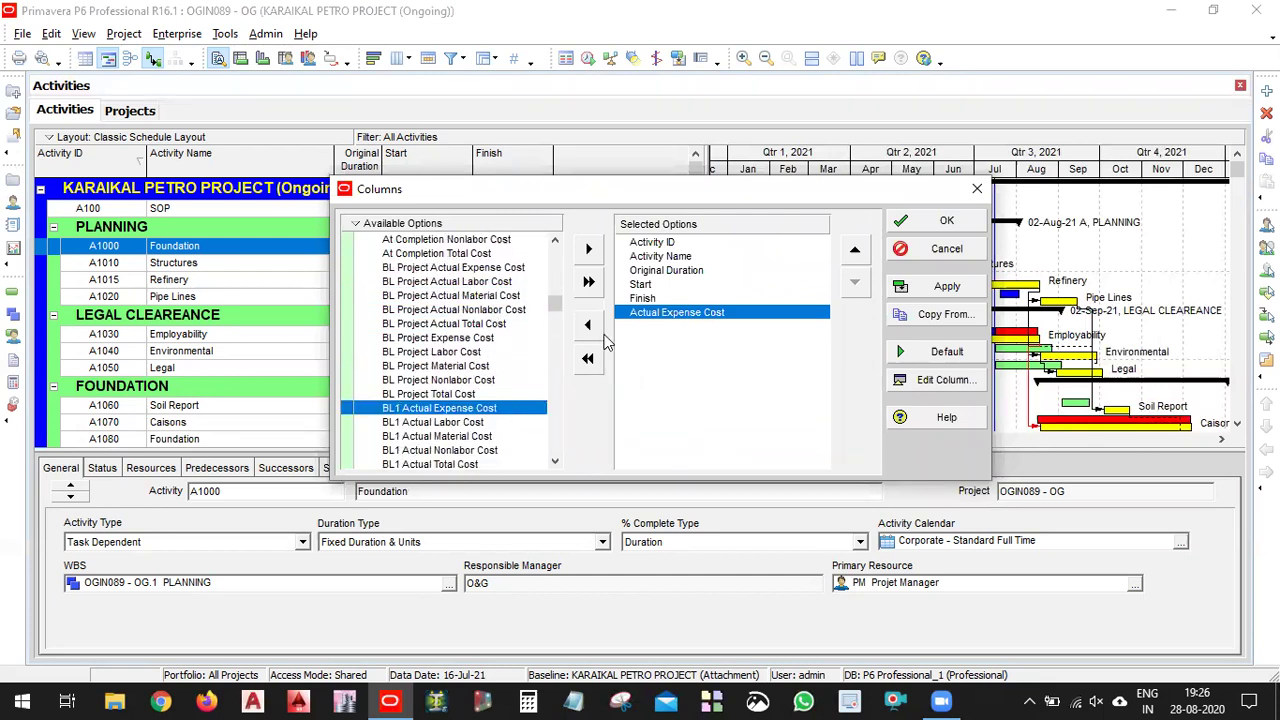
left_click(588, 249)
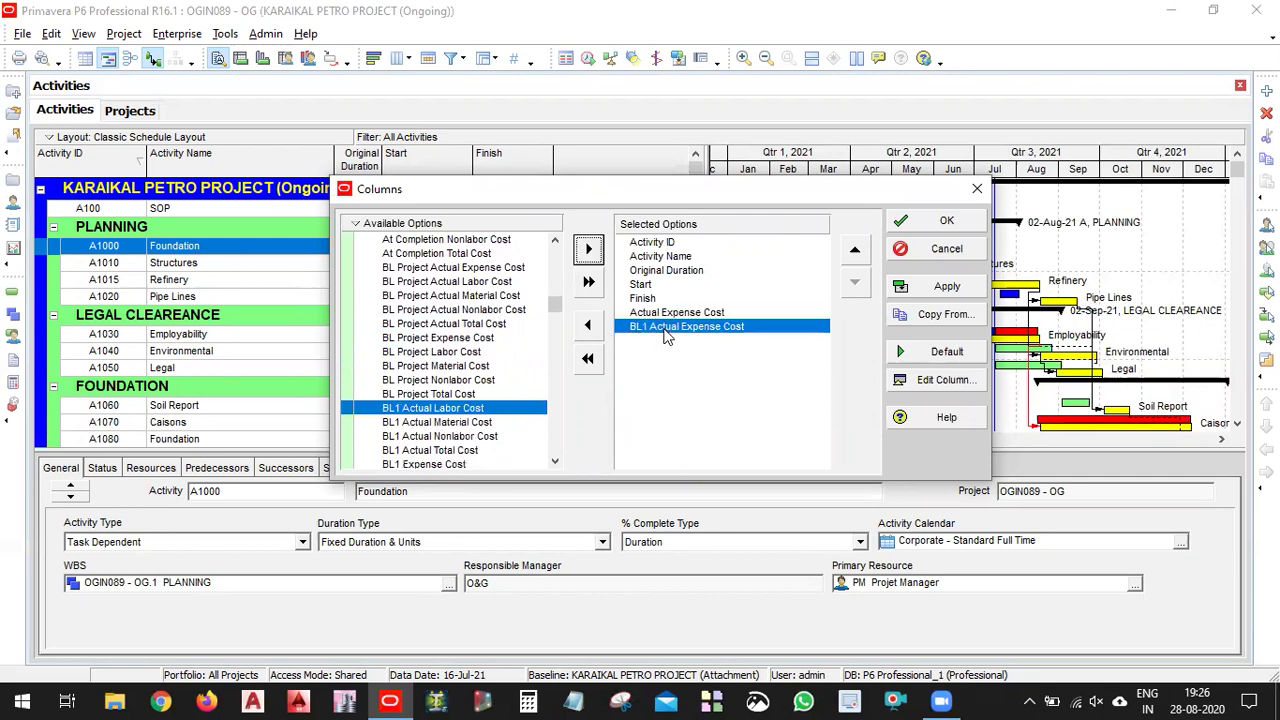
Add Remaining Total Cost from the Costs category to the selected columns.
left_click(504, 365)
scroll(495, 367, "down", 5)
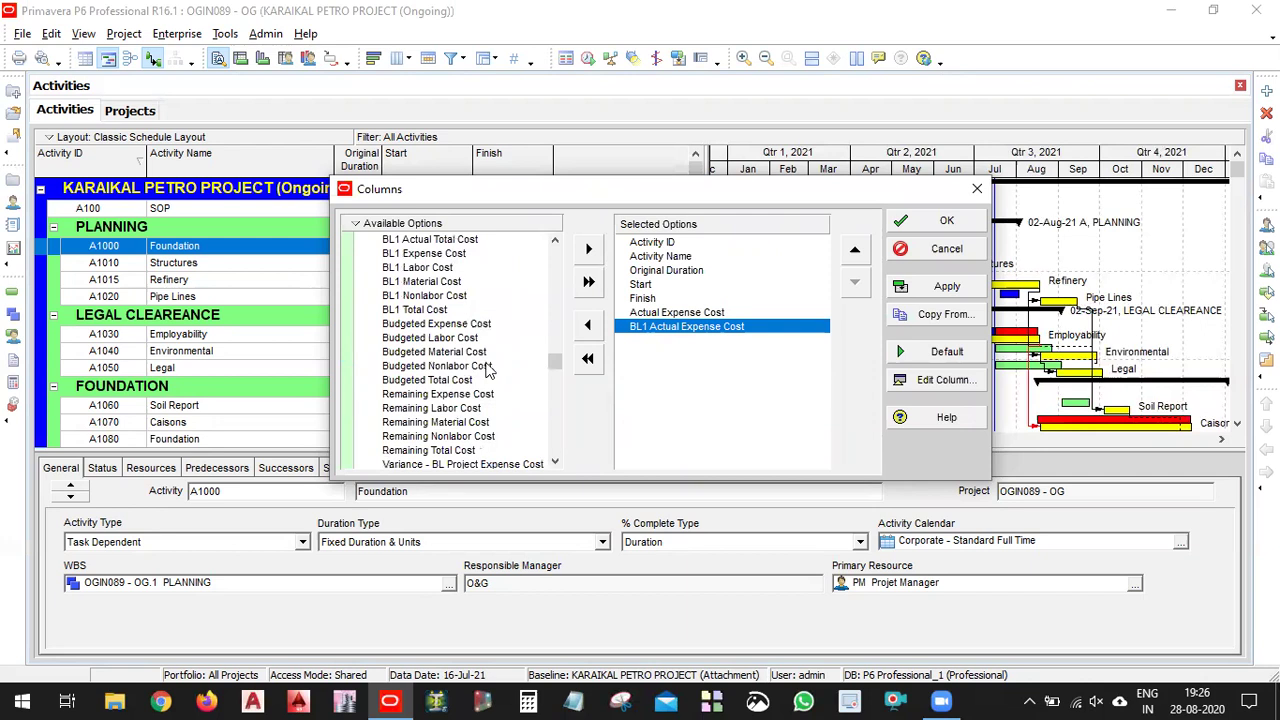
scroll(490, 368, "down", 2)
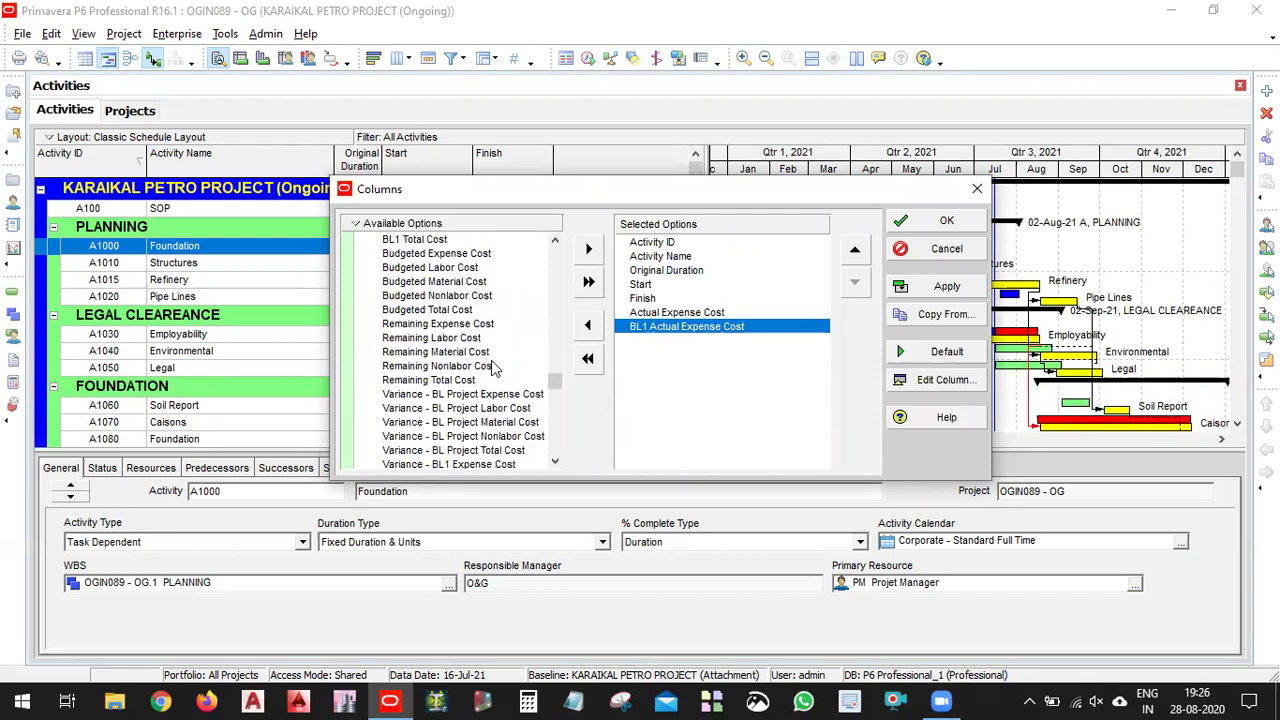
left_click(497, 340)
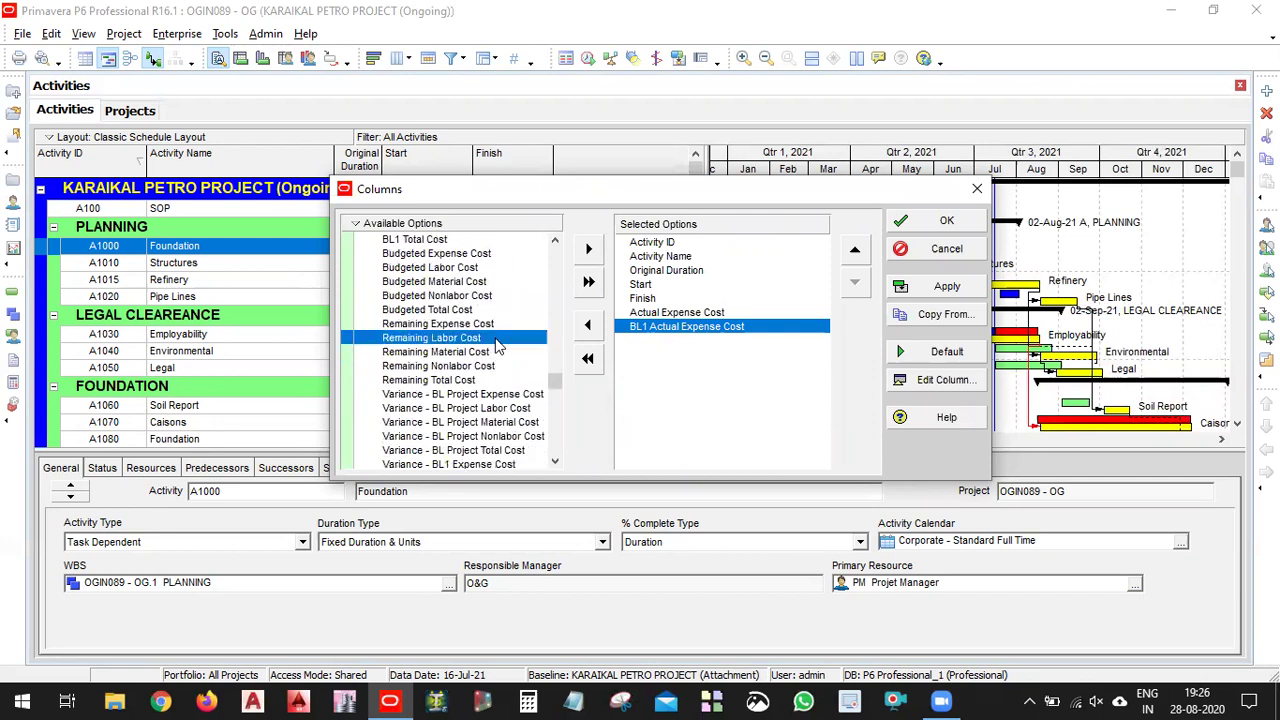
left_click(495, 311)
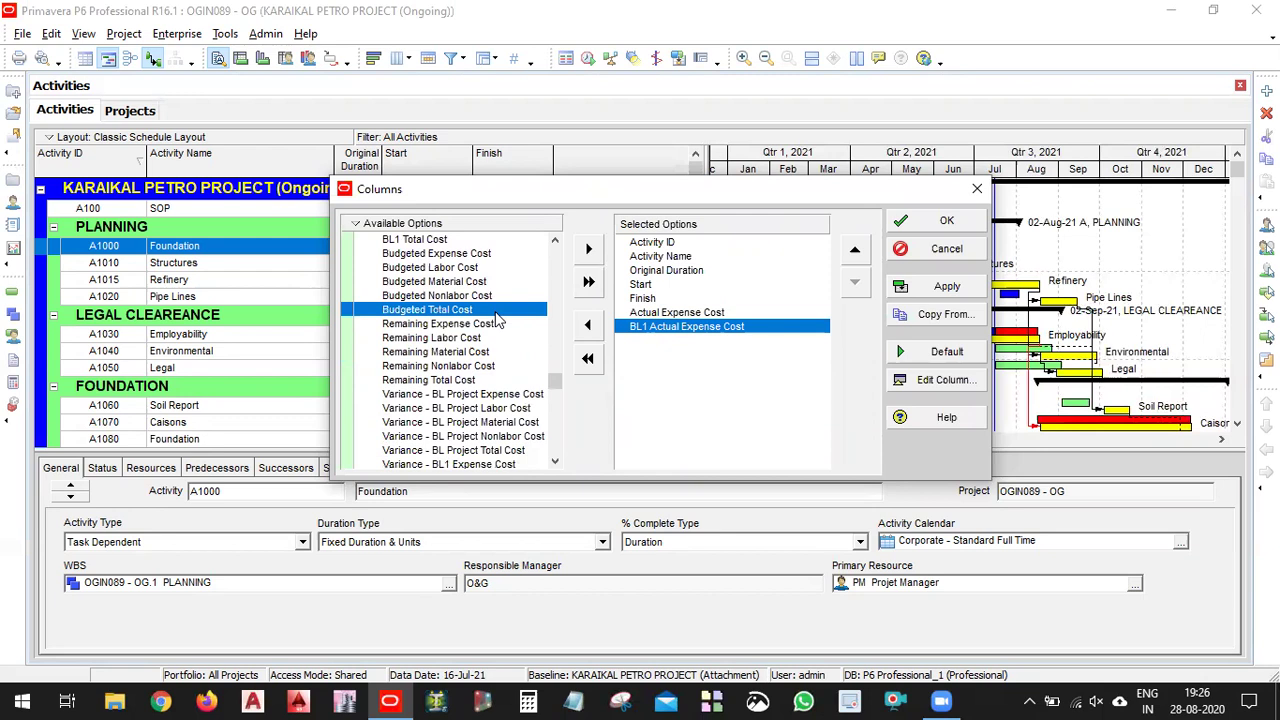
left_click(491, 381)
left_click(589, 250)
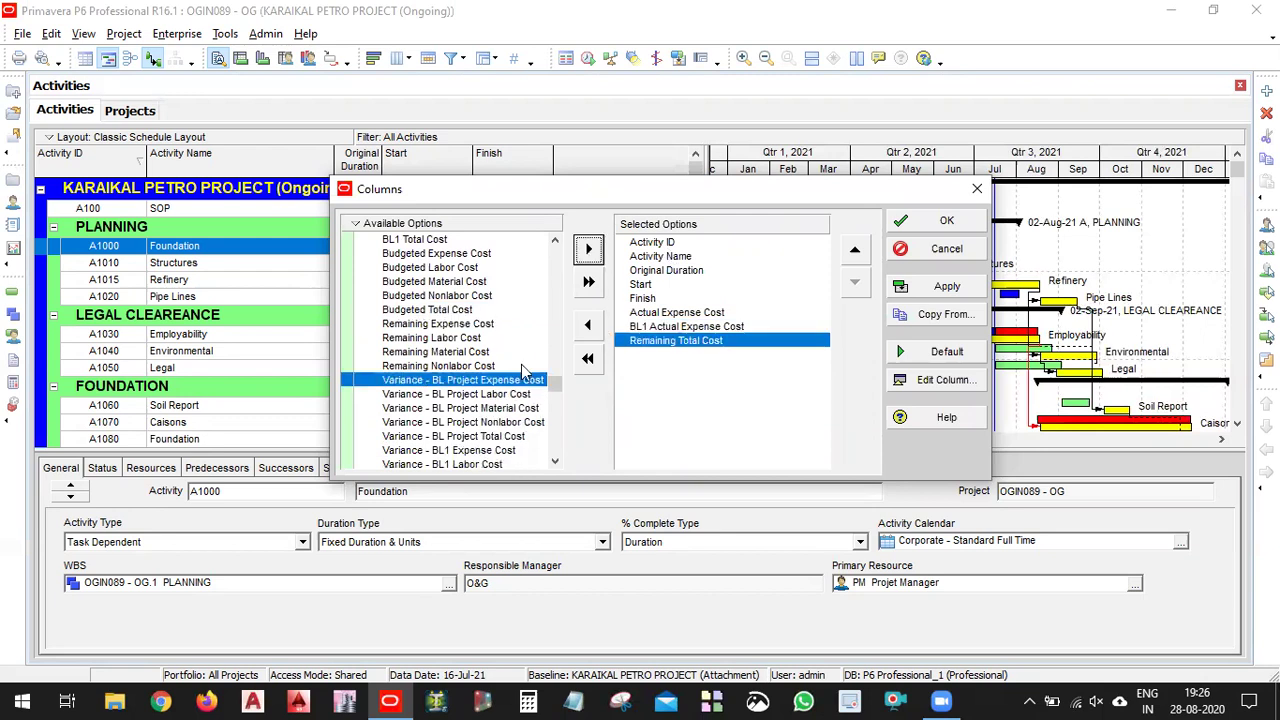
Add Budgeted Total Cost ahead of Remaining Total Cost, accept the columns and widen the activity table to show them all.
left_click(478, 311)
left_click(706, 328)
left_click(589, 250)
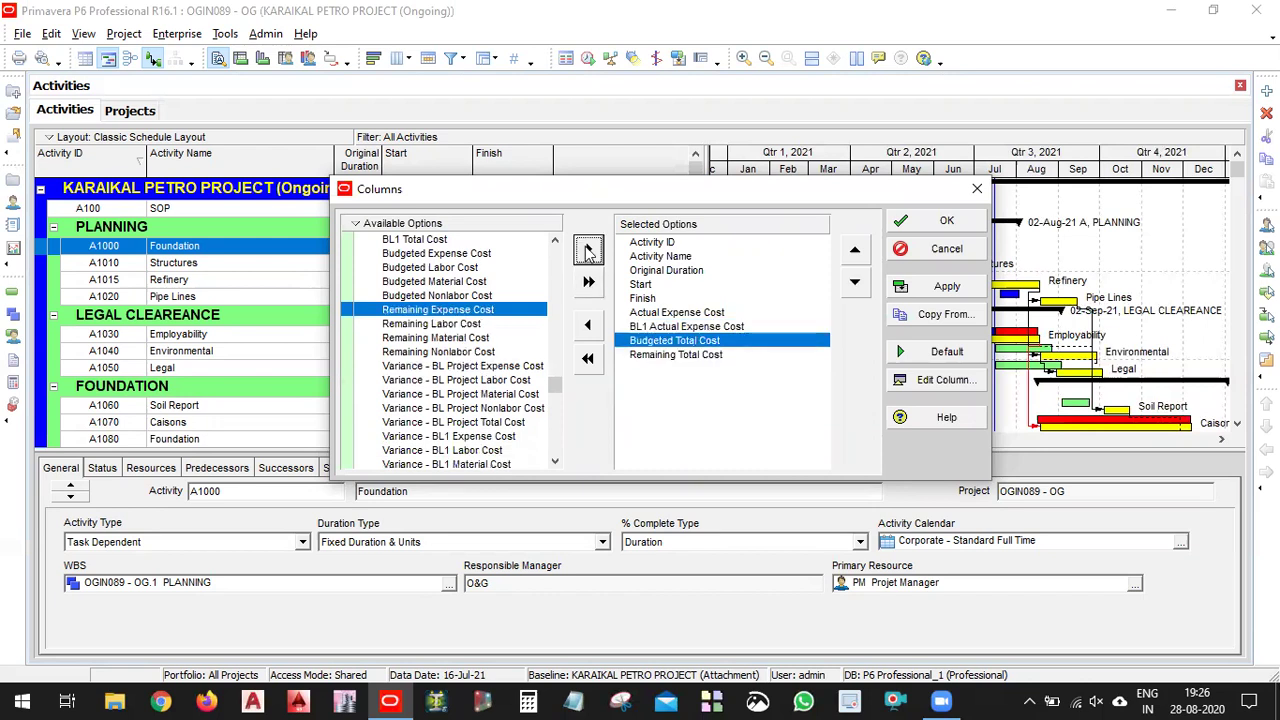
left_click(933, 228)
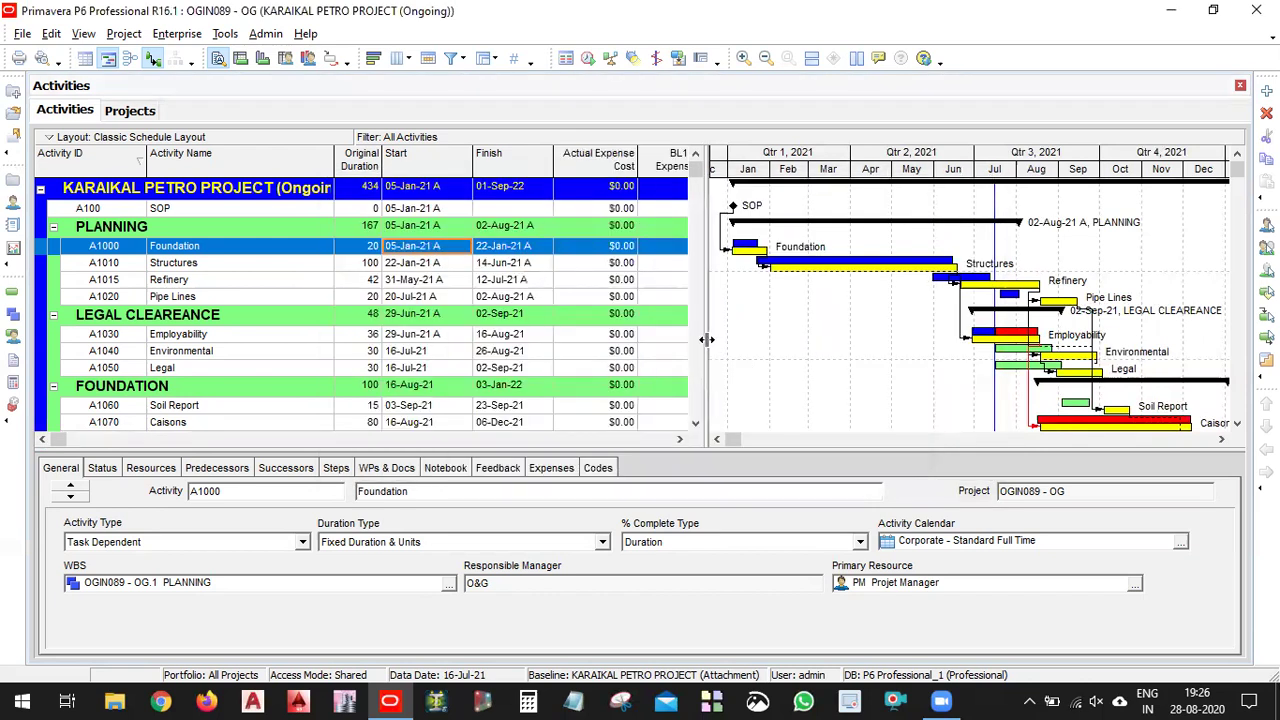
left_click_drag(706, 340, 990, 311)
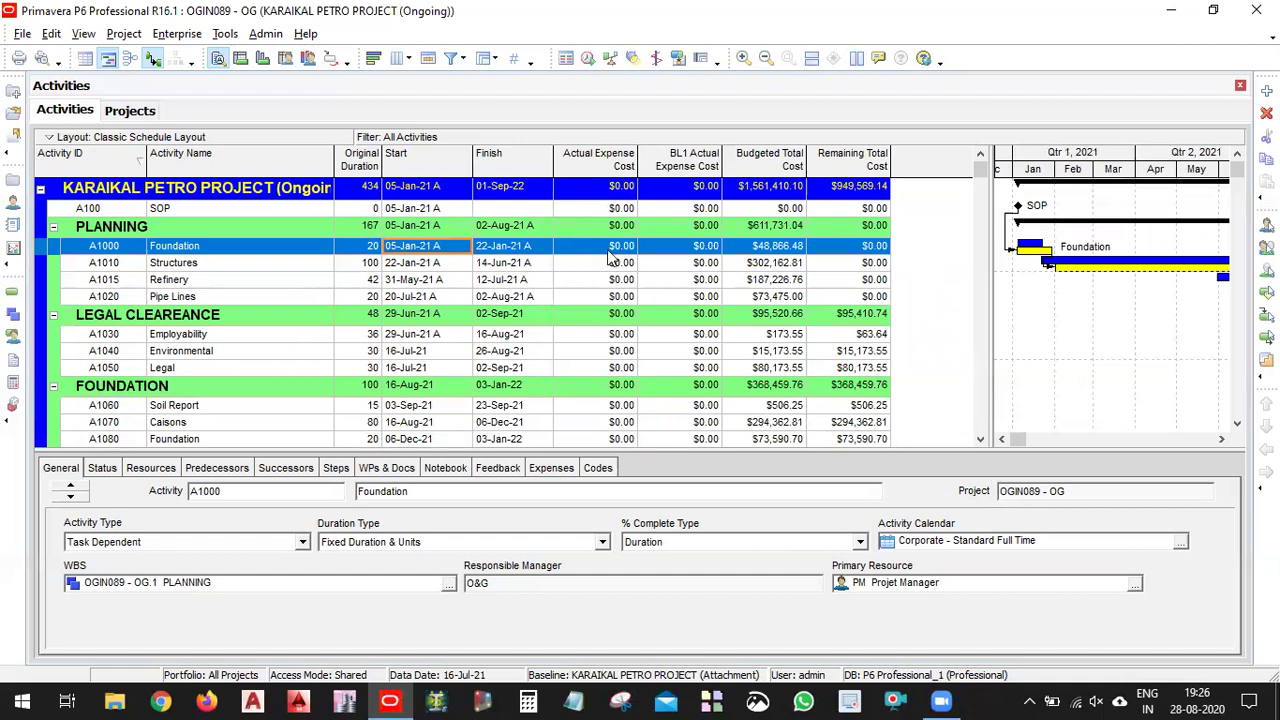
right_click(940, 265)
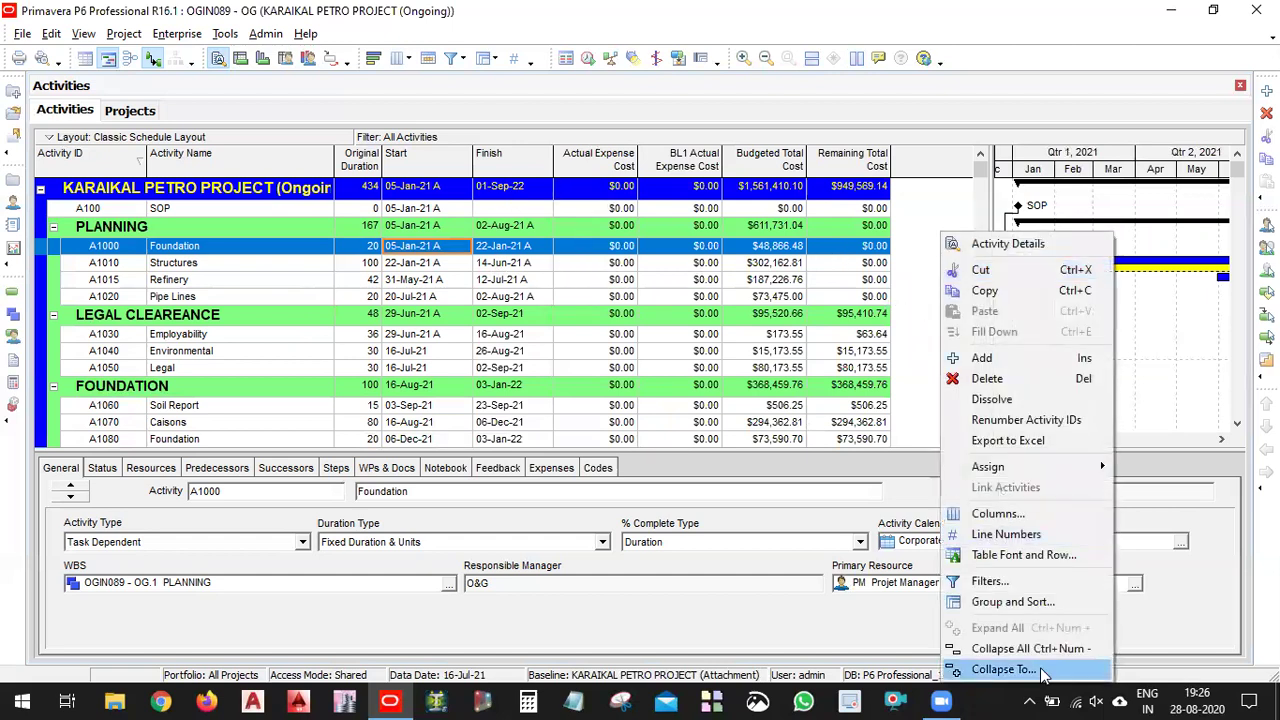
left_click(1010, 507)
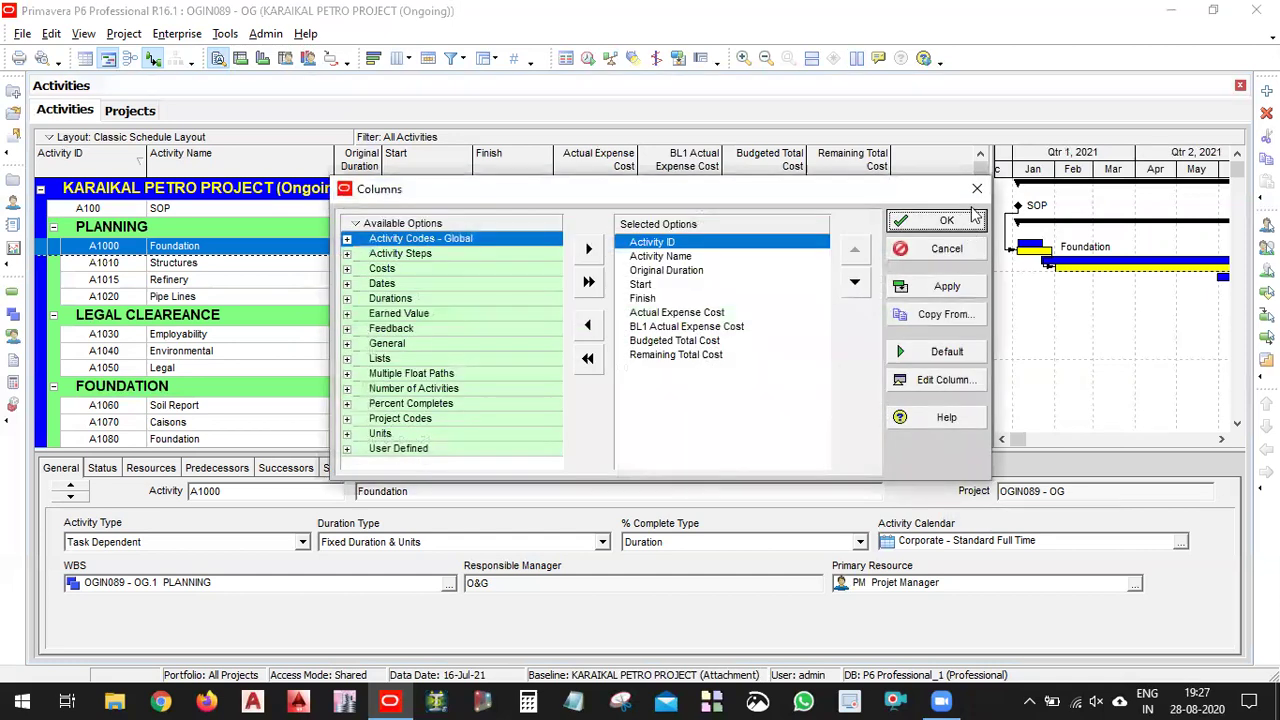
left_click(975, 189)
Examine the status details and the budgeted and remaining total costs of the Planning and Legal Cleareance activities.
left_click(100, 472)
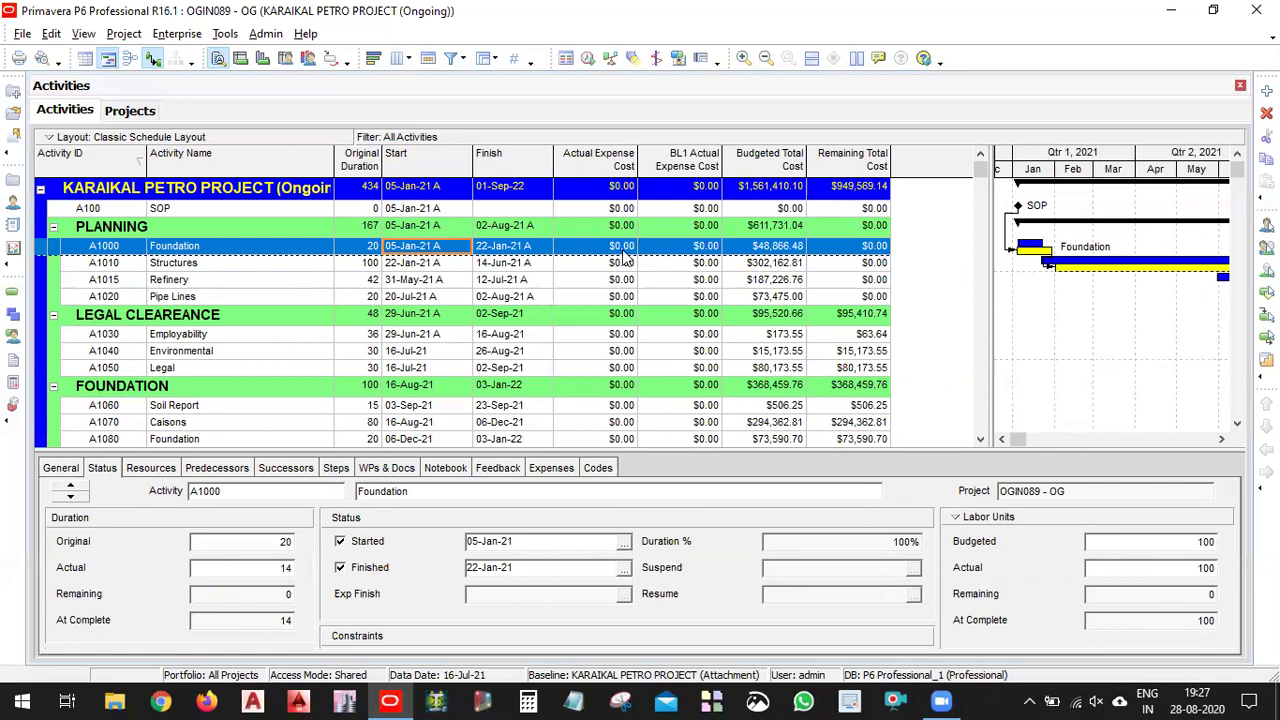
right_click(930, 260)
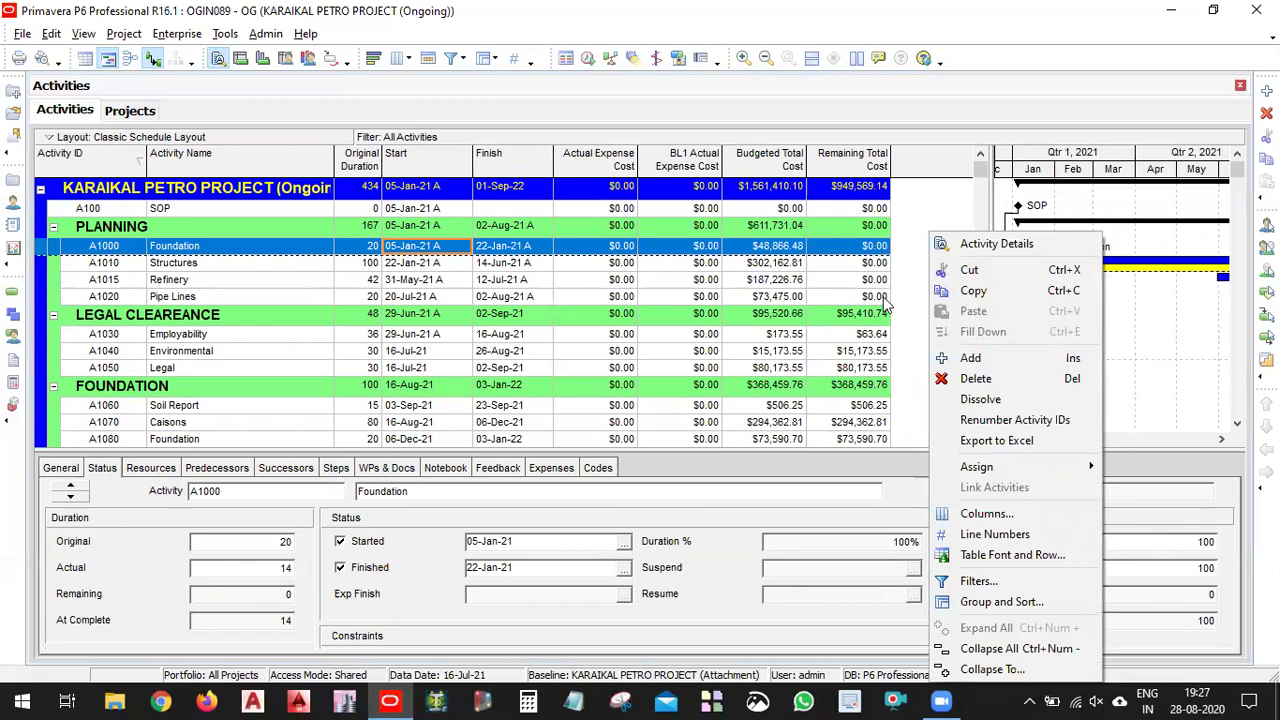
left_click(777, 263)
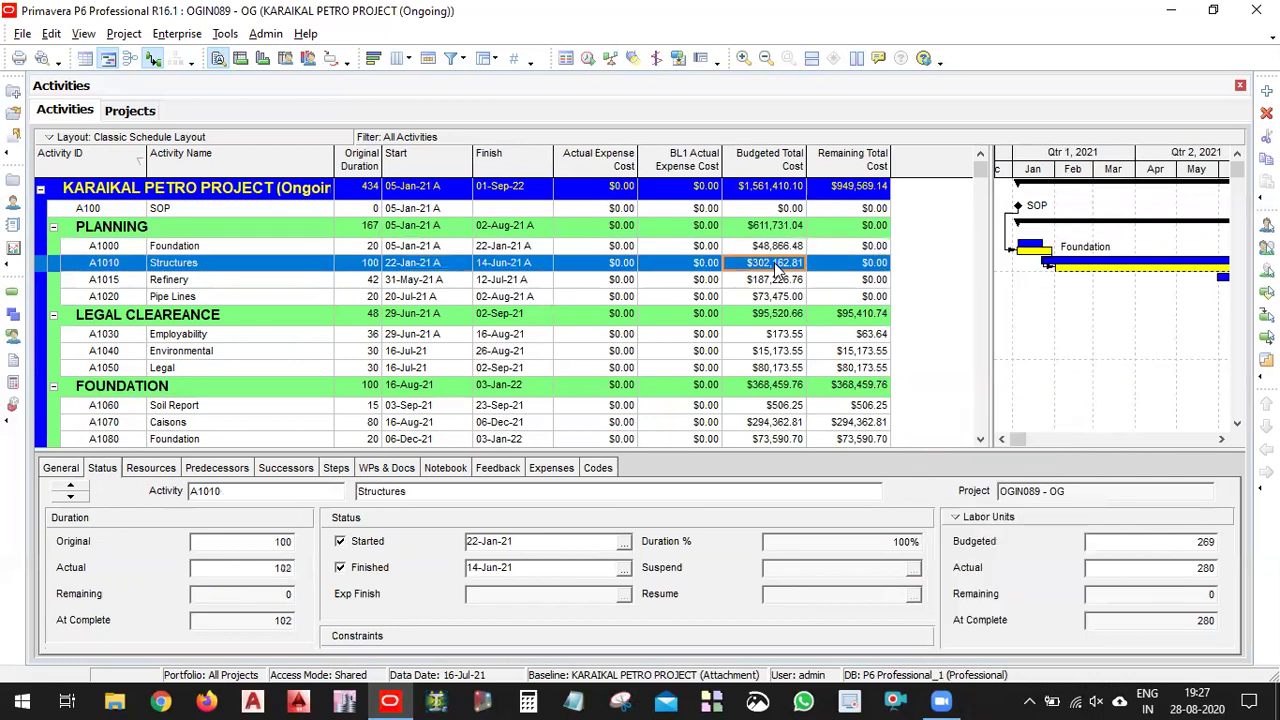
left_click(876, 300)
left_click(874, 336)
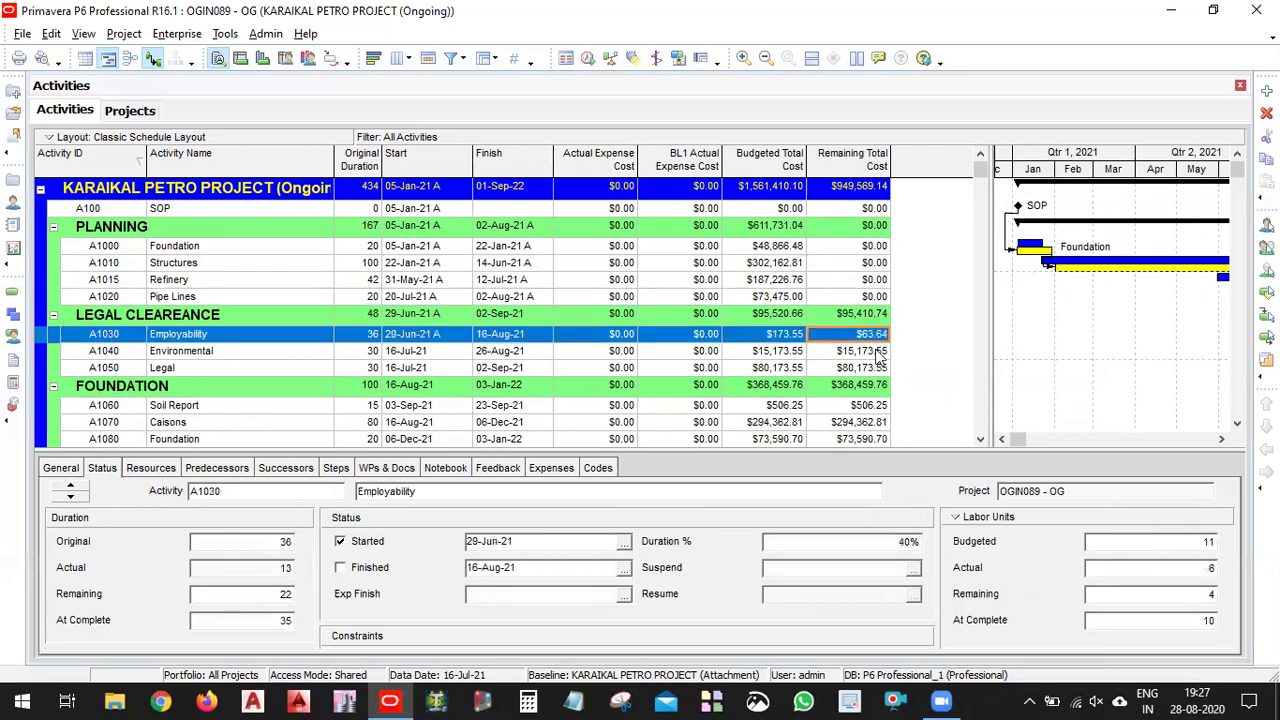
left_click(876, 353)
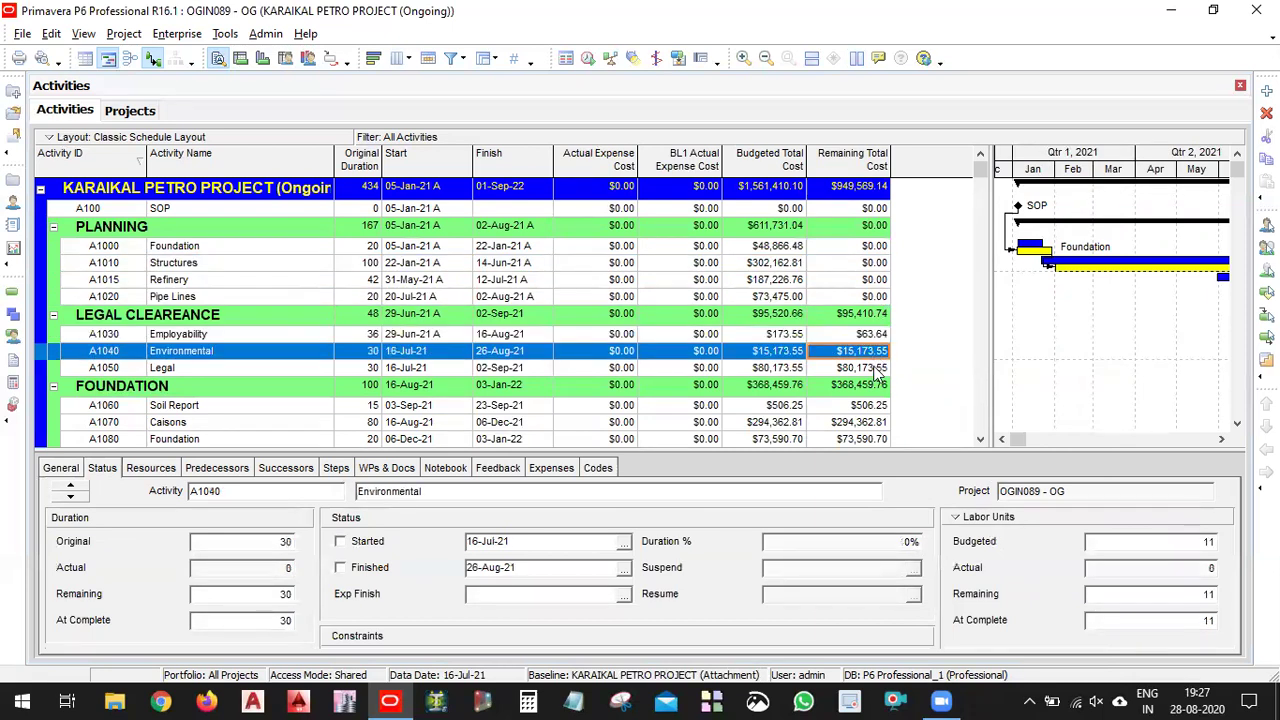
Check the remaining total costs of the Legal, Employability and planning Foundation activities against their status details.
left_click(876, 370)
left_click(877, 338)
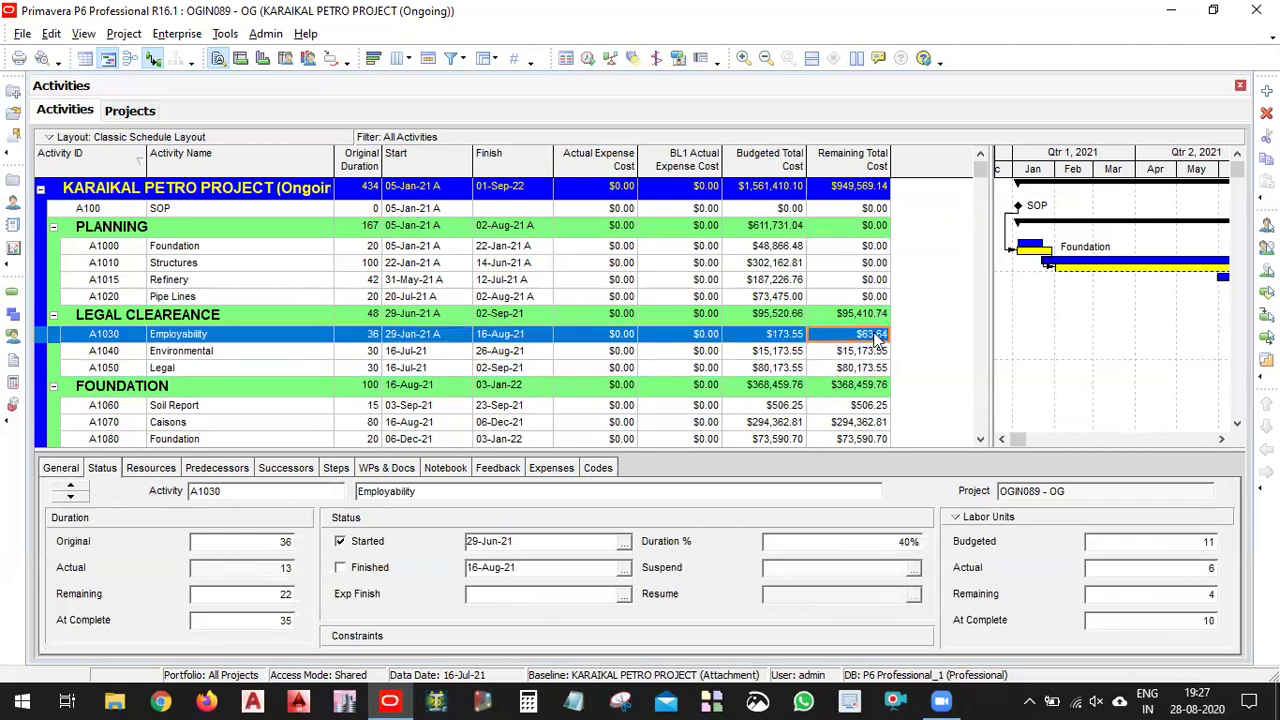
scroll(877, 340, "down", 1)
scroll(876, 340, "up", 1)
left_click(874, 250)
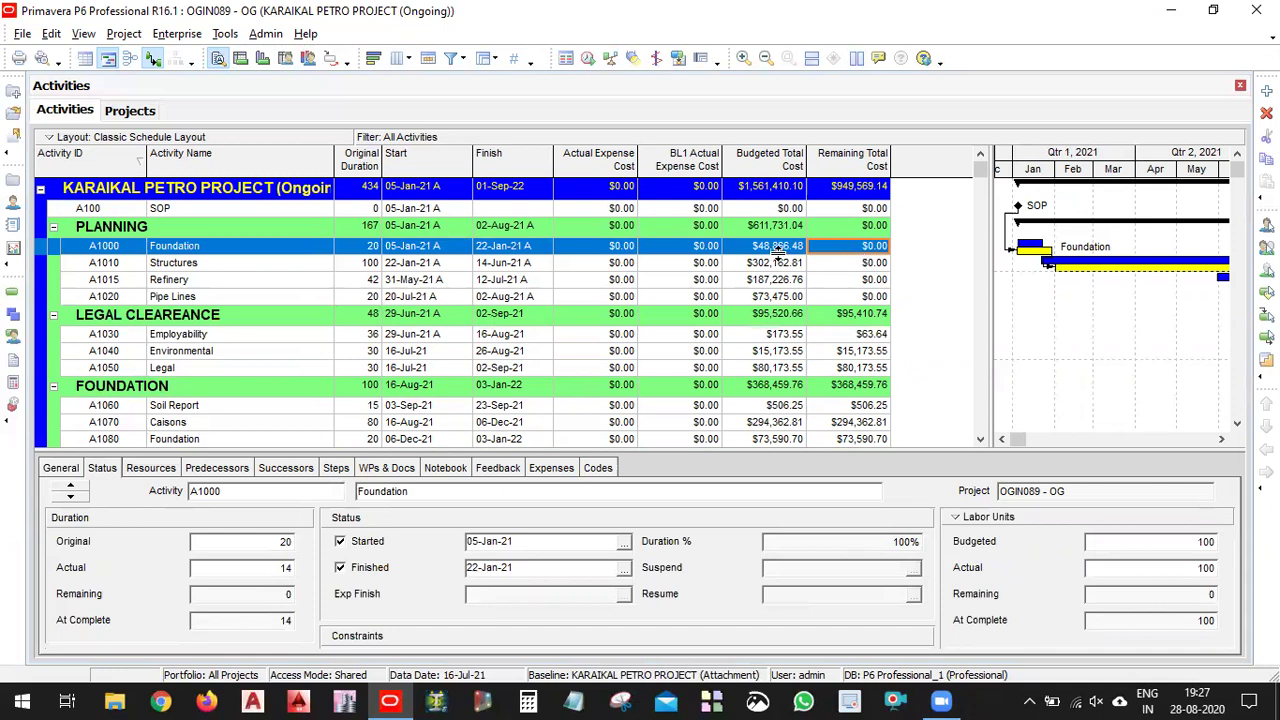
Add Actual Total Cost from the Costs category to the selected columns of the activity table.
right_click(901, 249)
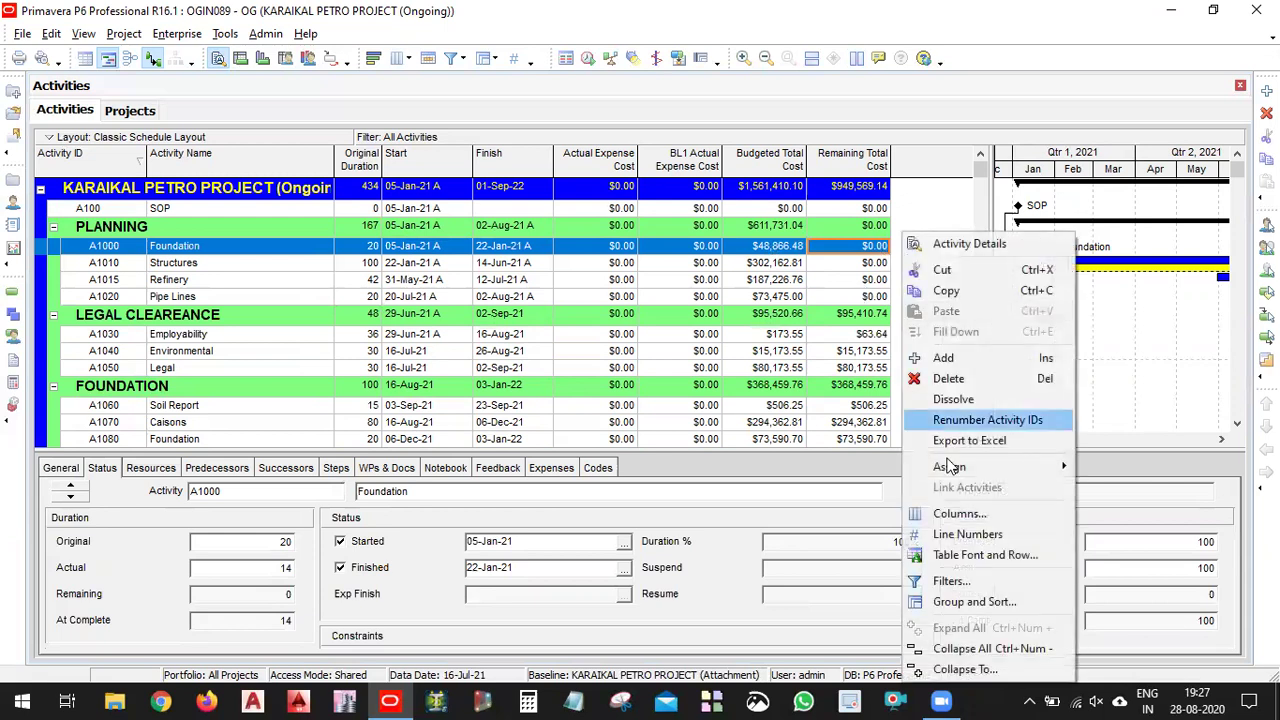
left_click(960, 514)
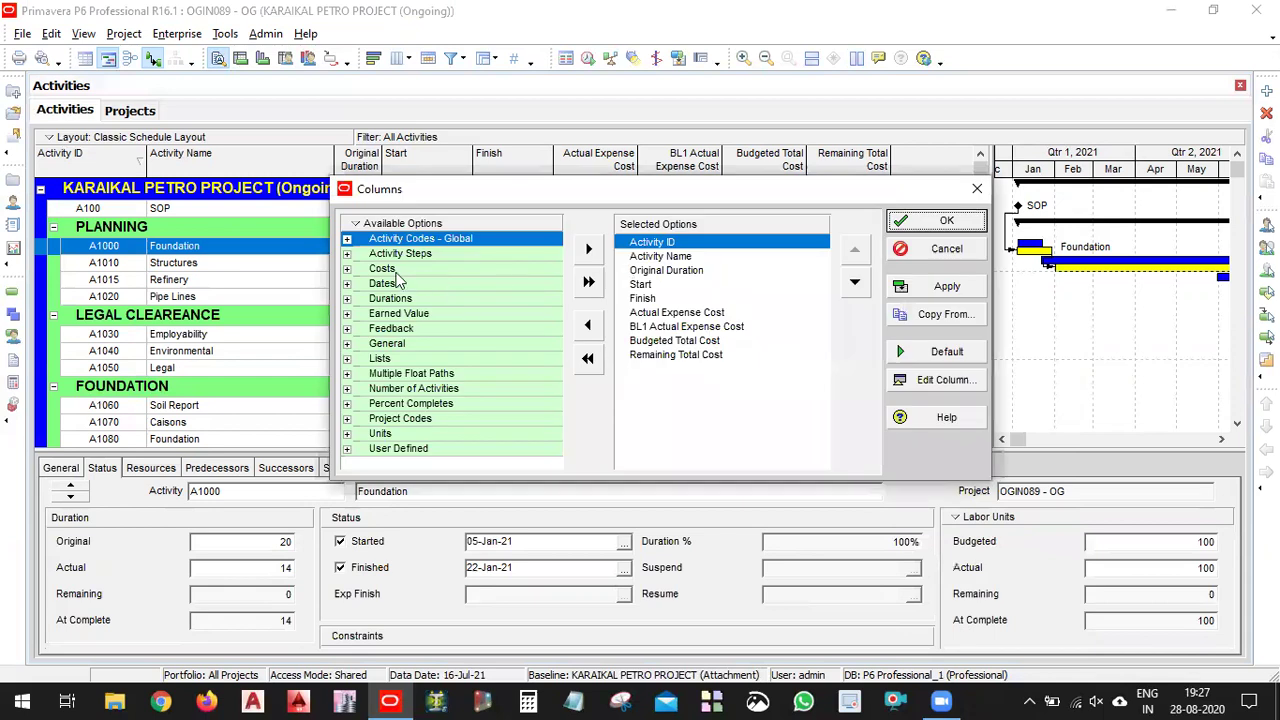
double_click(384, 270)
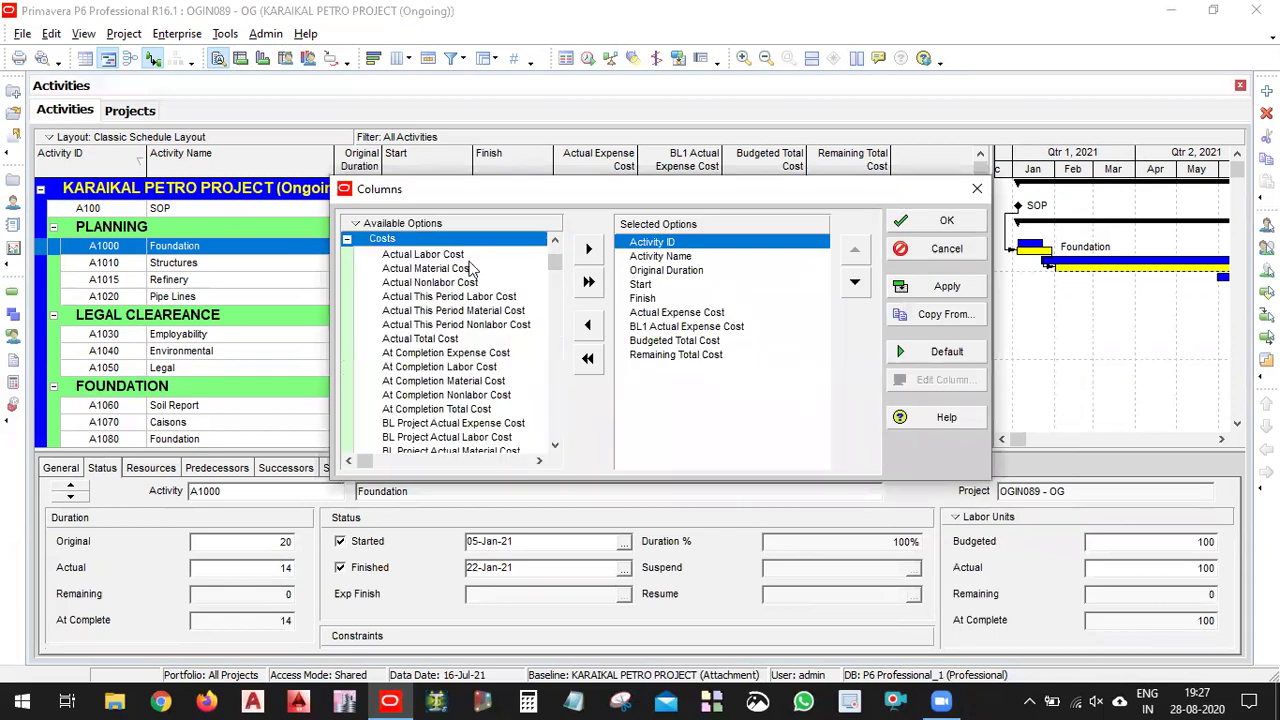
left_click(481, 340)
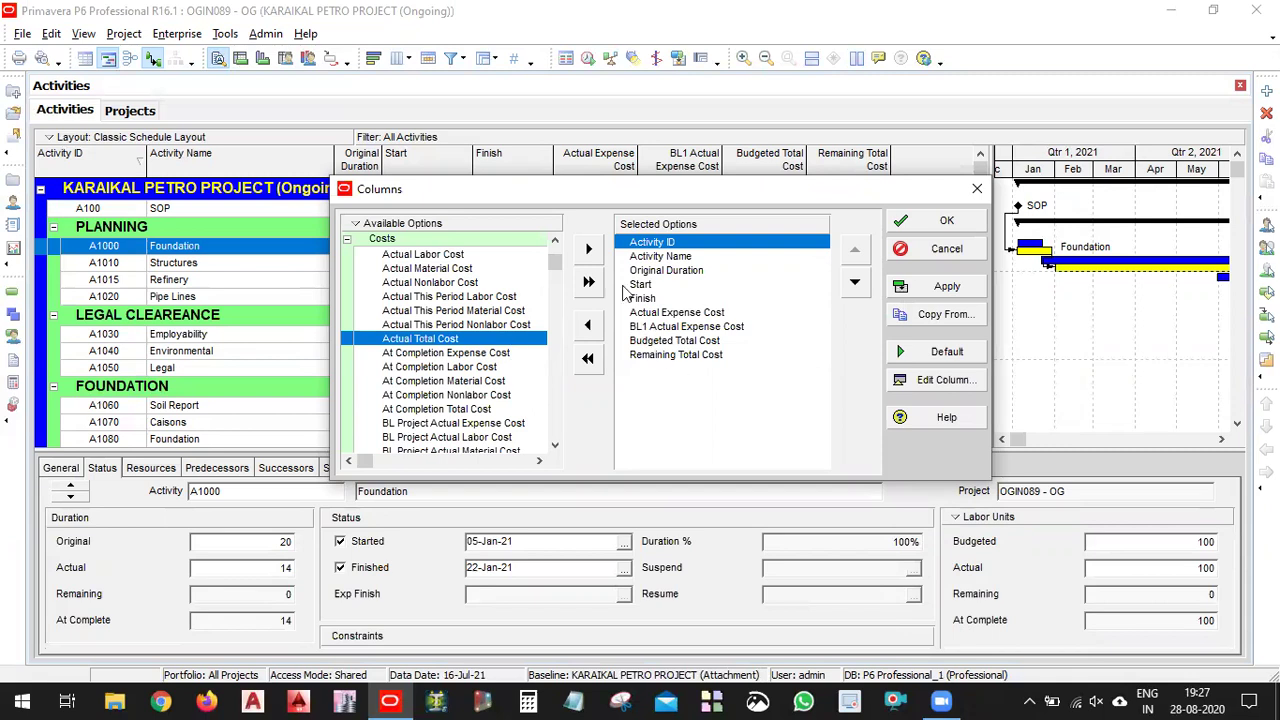
left_click(588, 250)
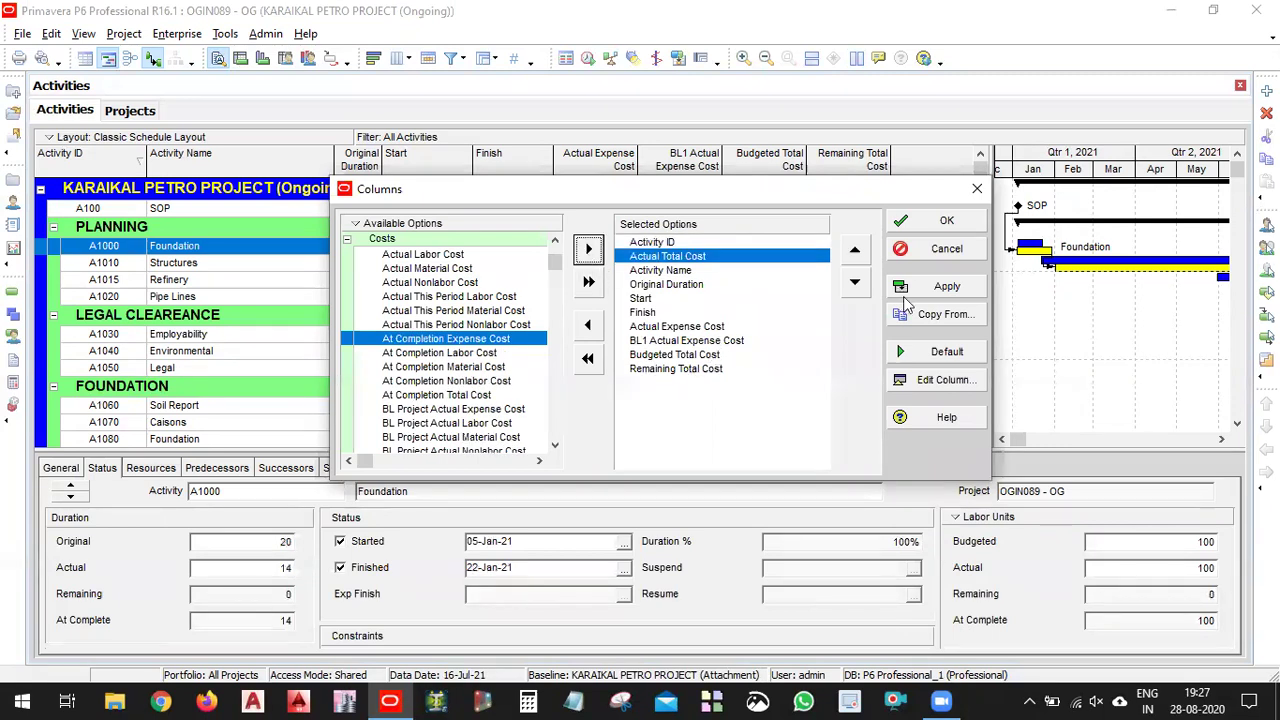
Place Actual Total Cost directly ahead of Budgeted Total Cost, remove BL1 Actual Expense Cost and accept the columns.
left_click(856, 283)
left_click(856, 283)
left_click(856, 283)
left_click(856, 283)
left_click(856, 283)
left_click(856, 283)
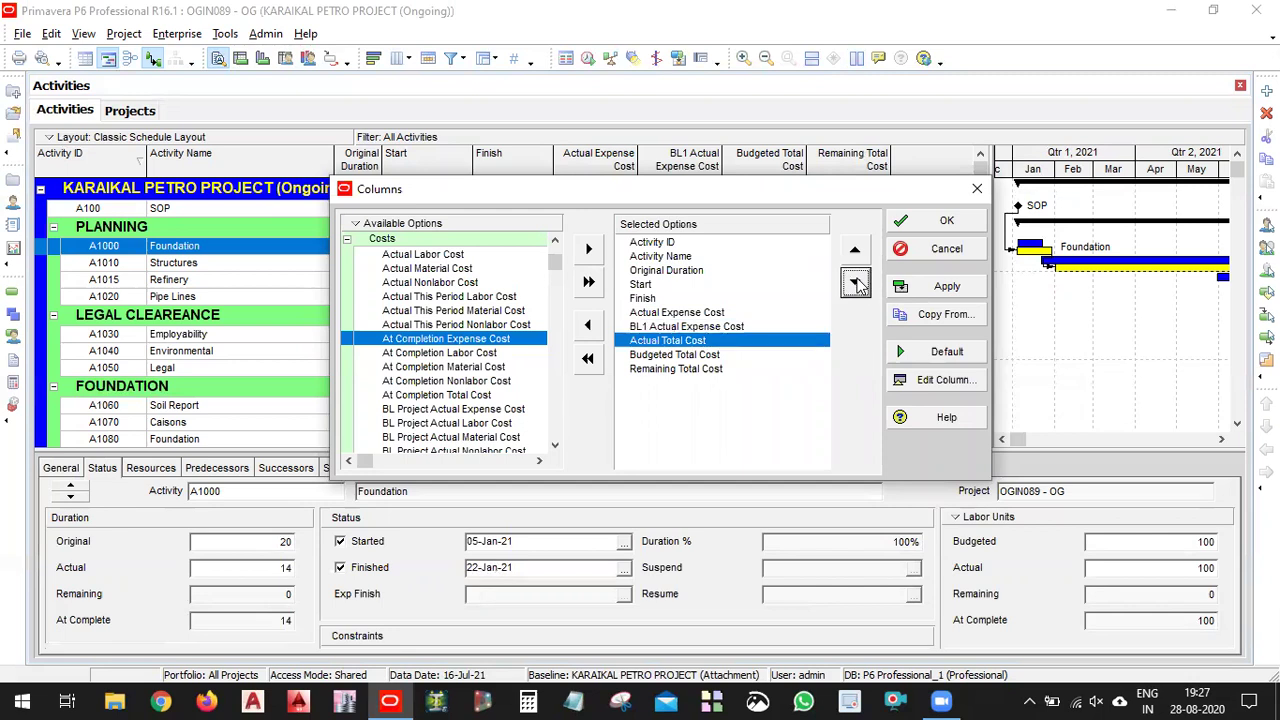
double_click(686, 326)
left_click(932, 222)
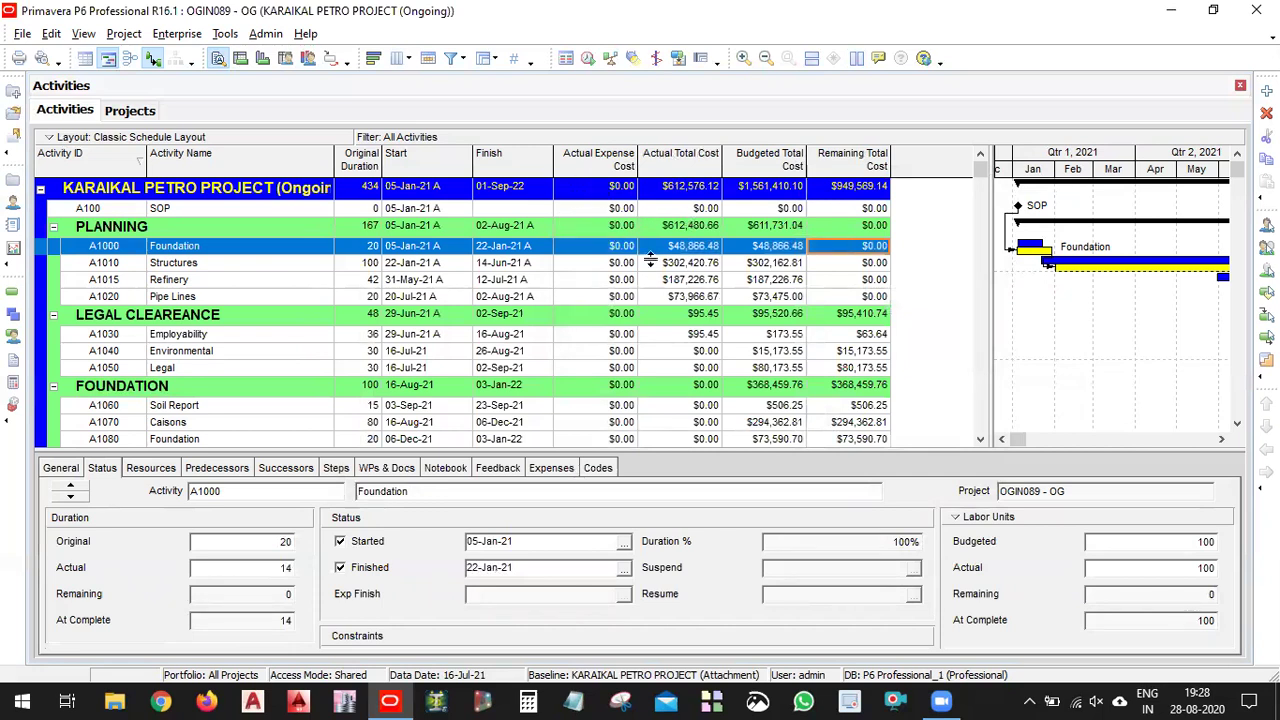
Examine the expense details of the planning Foundation activity, enlarging the details area and shrinking it back.
left_click_drag(583, 452, 591, 345)
left_click(568, 364)
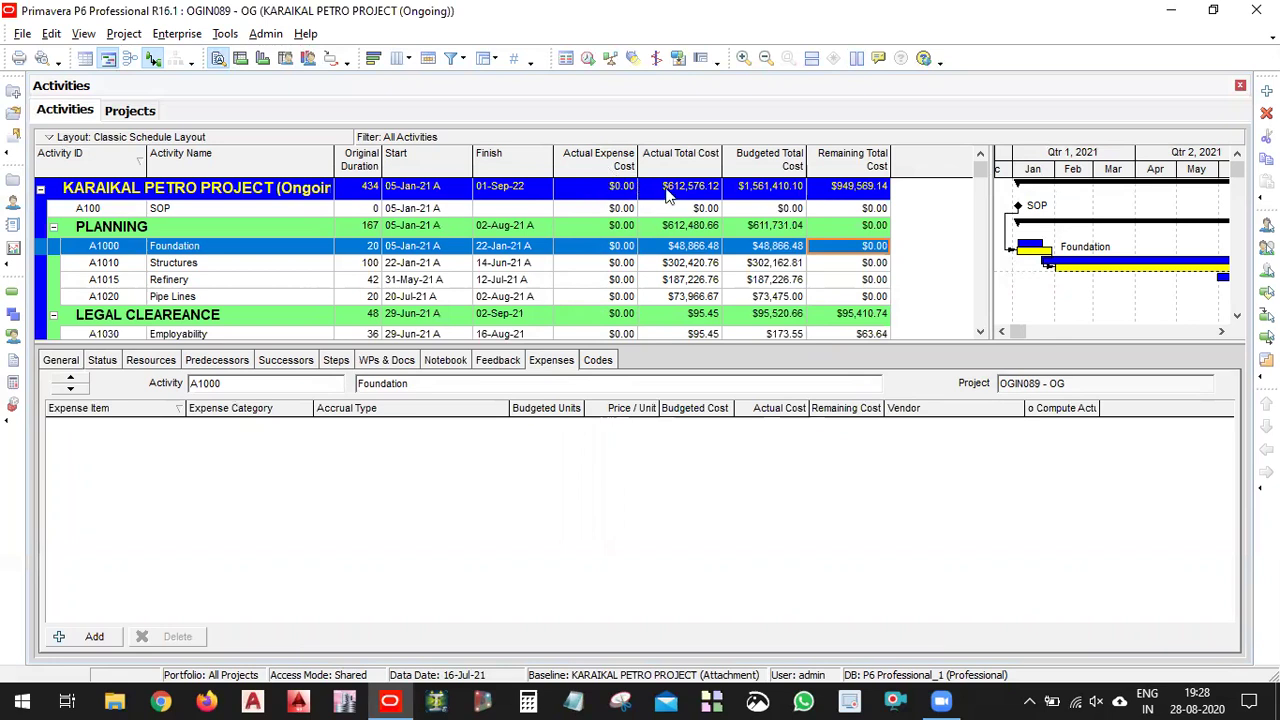
left_click_drag(729, 342, 754, 447)
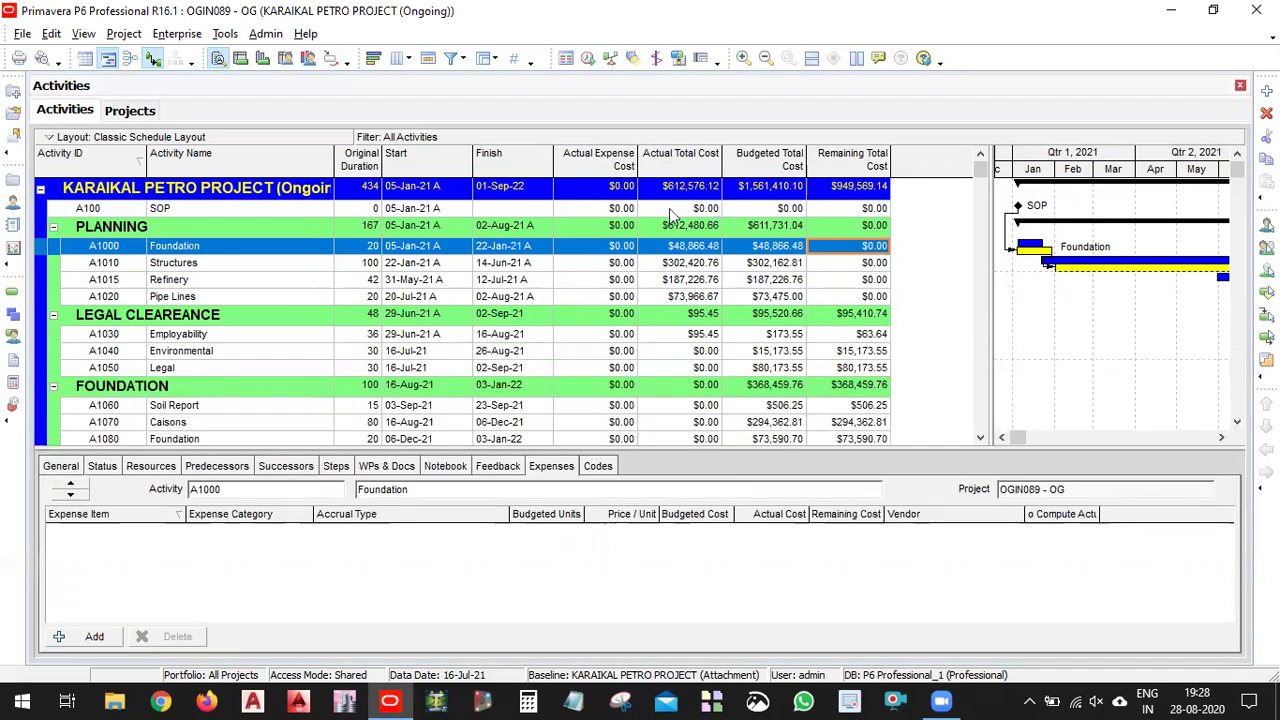
Compare the actual and budgeted total costs of each Planning activity and of Employability.
left_click(788, 250)
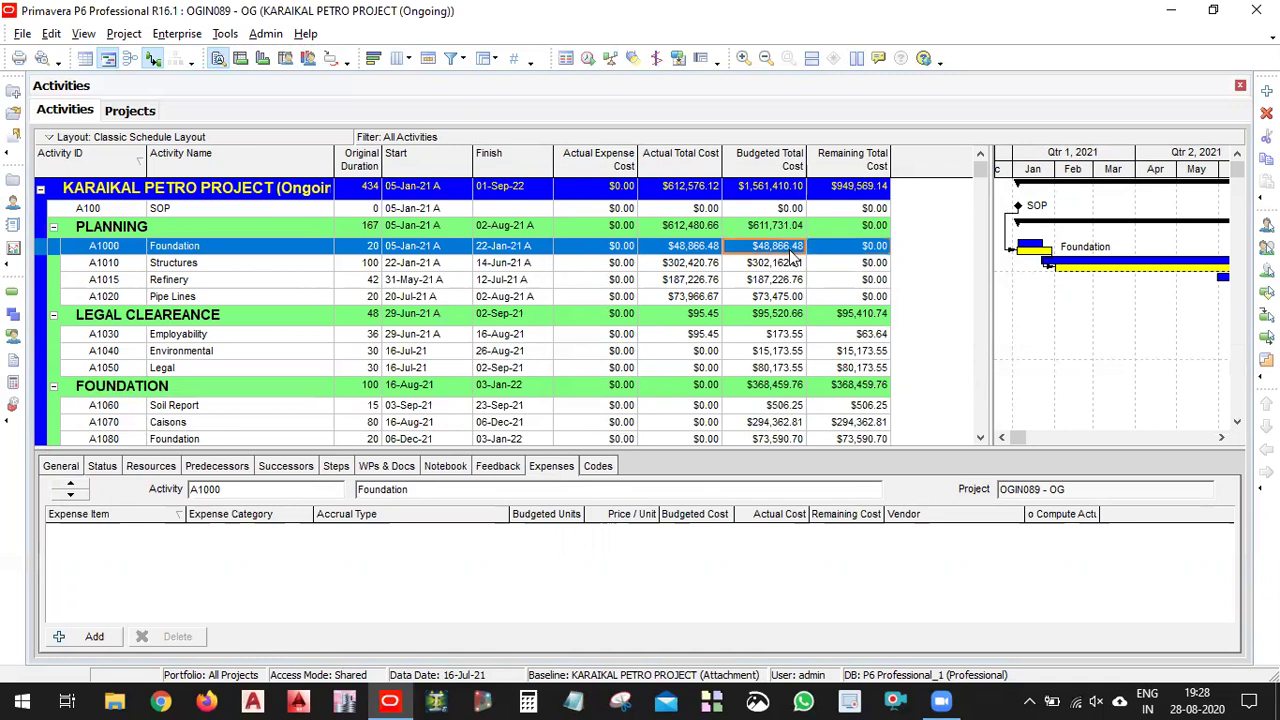
left_click(706, 252)
key("Down")
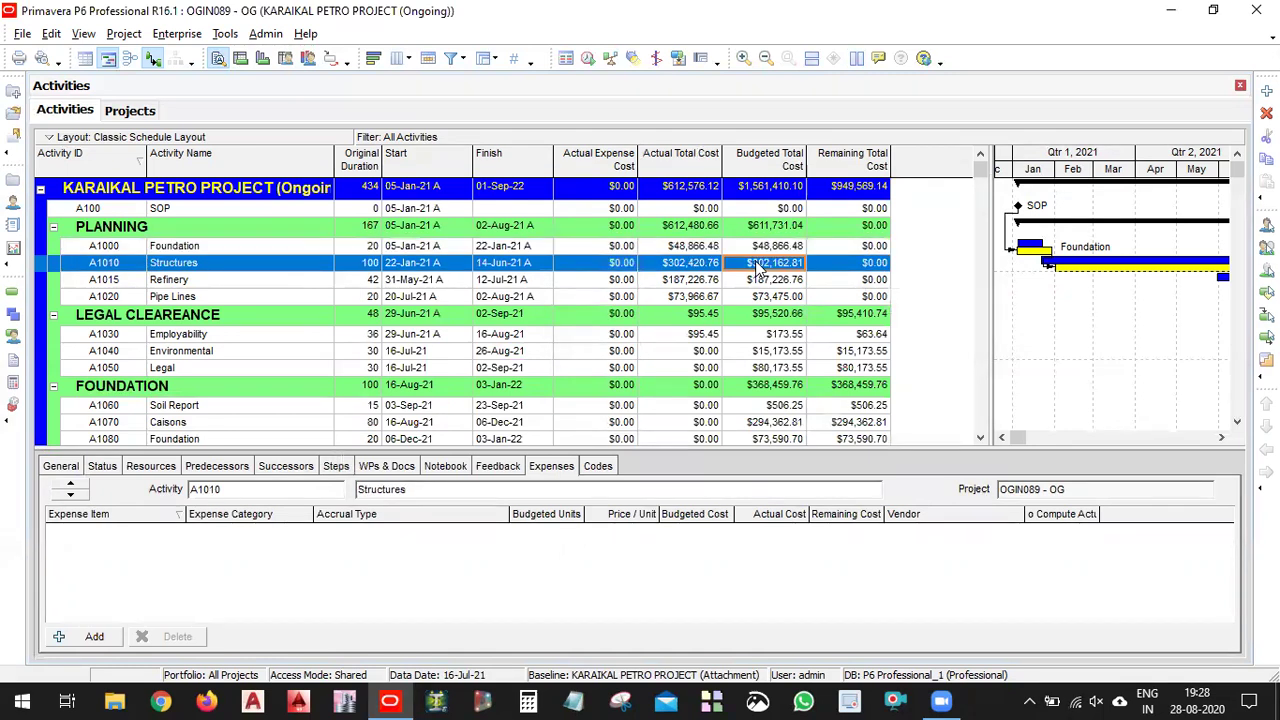
key("Down")
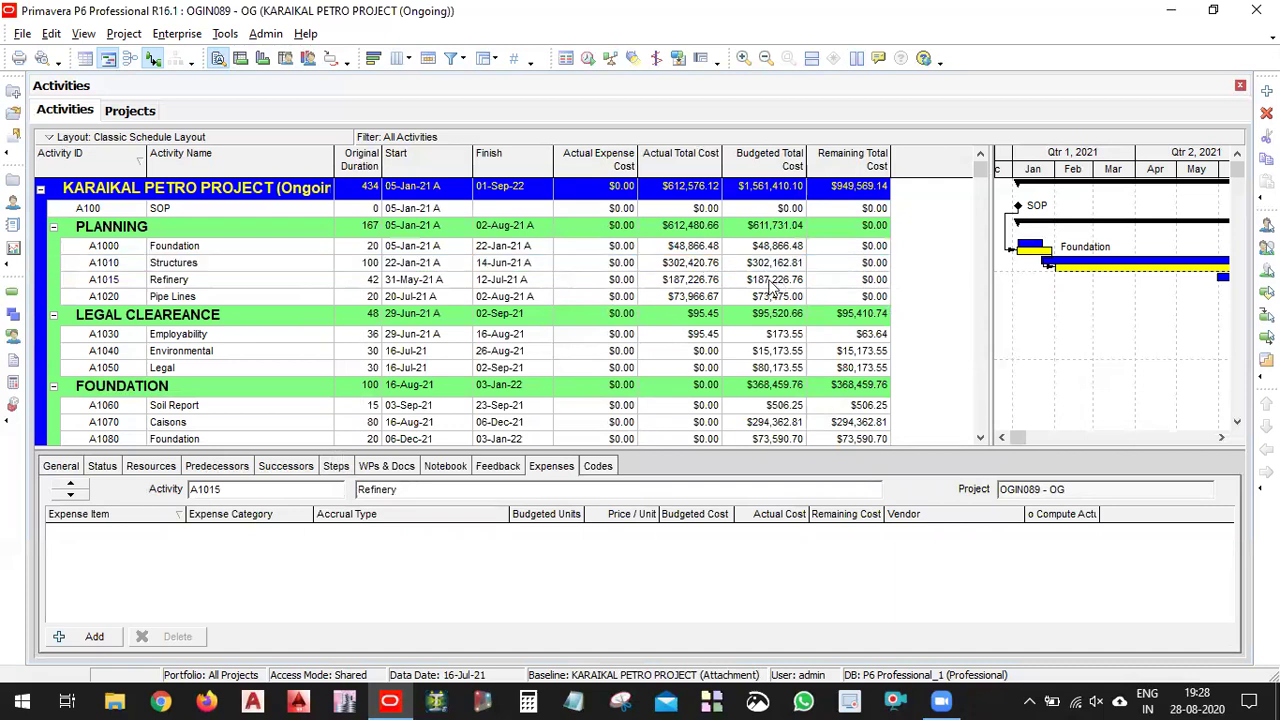
key("Down")
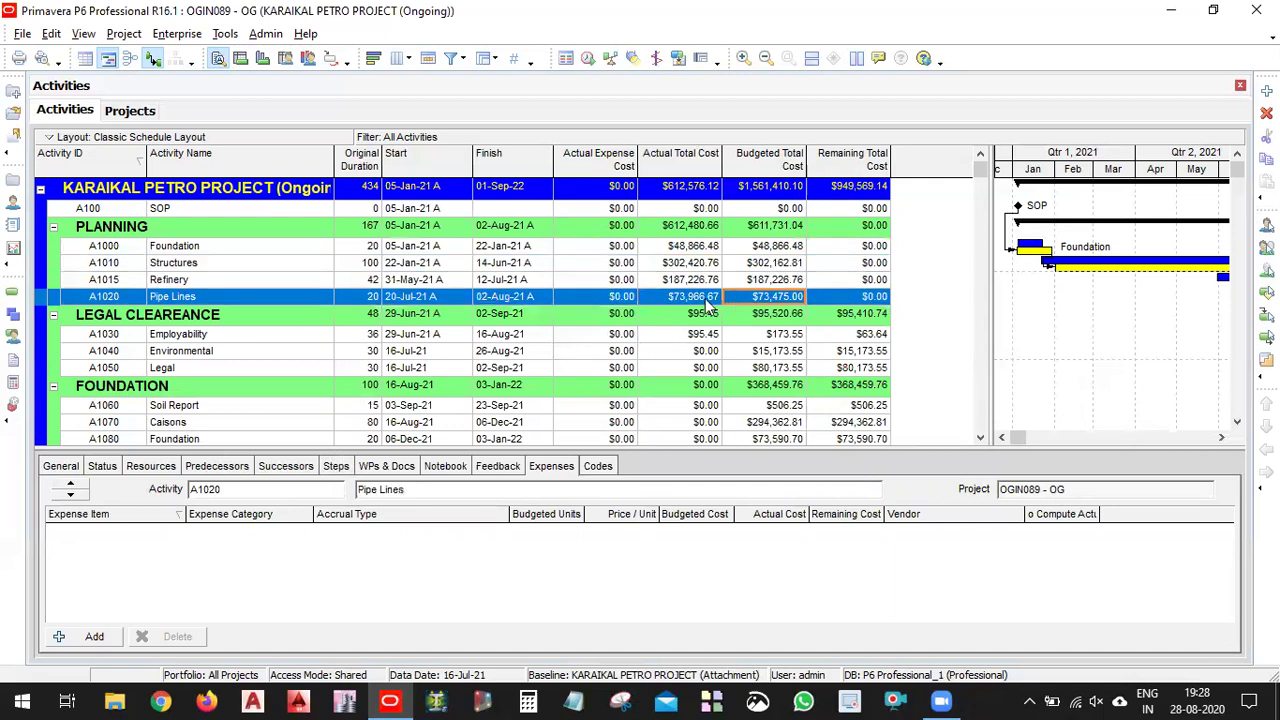
key("Down")
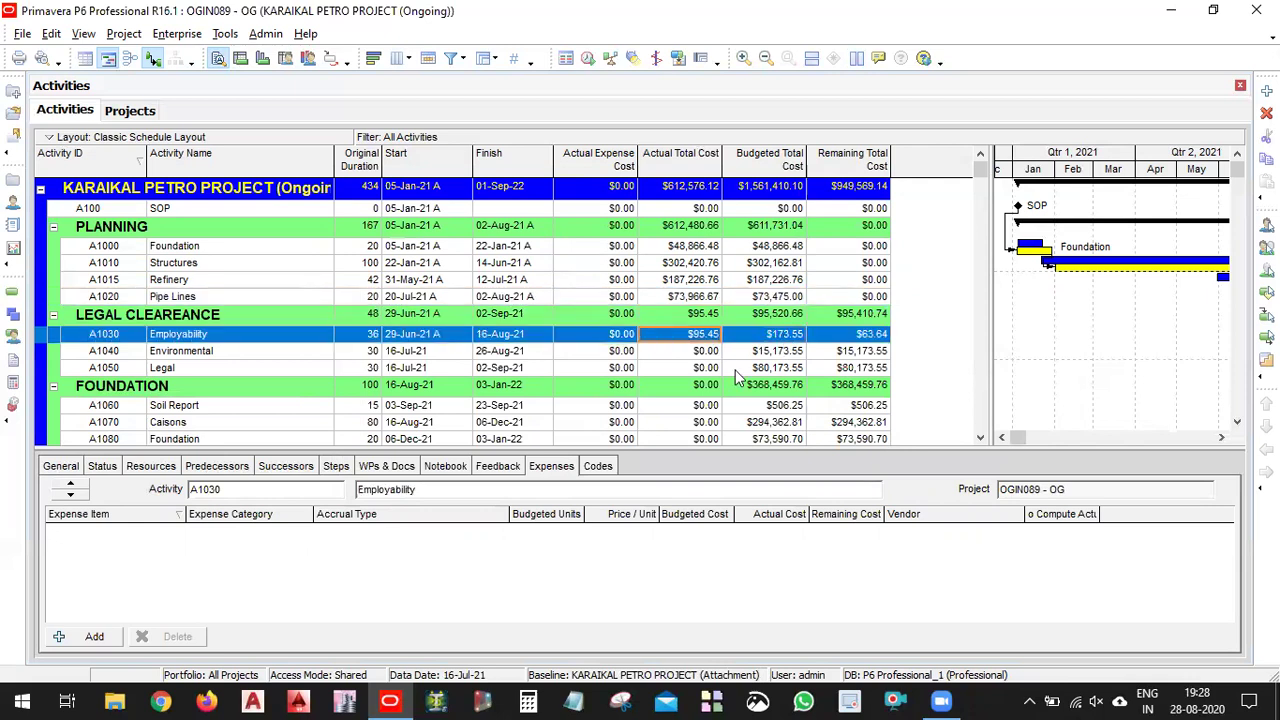
Remove the Actual Expense Cost column from the activity table.
right_click(915, 268)
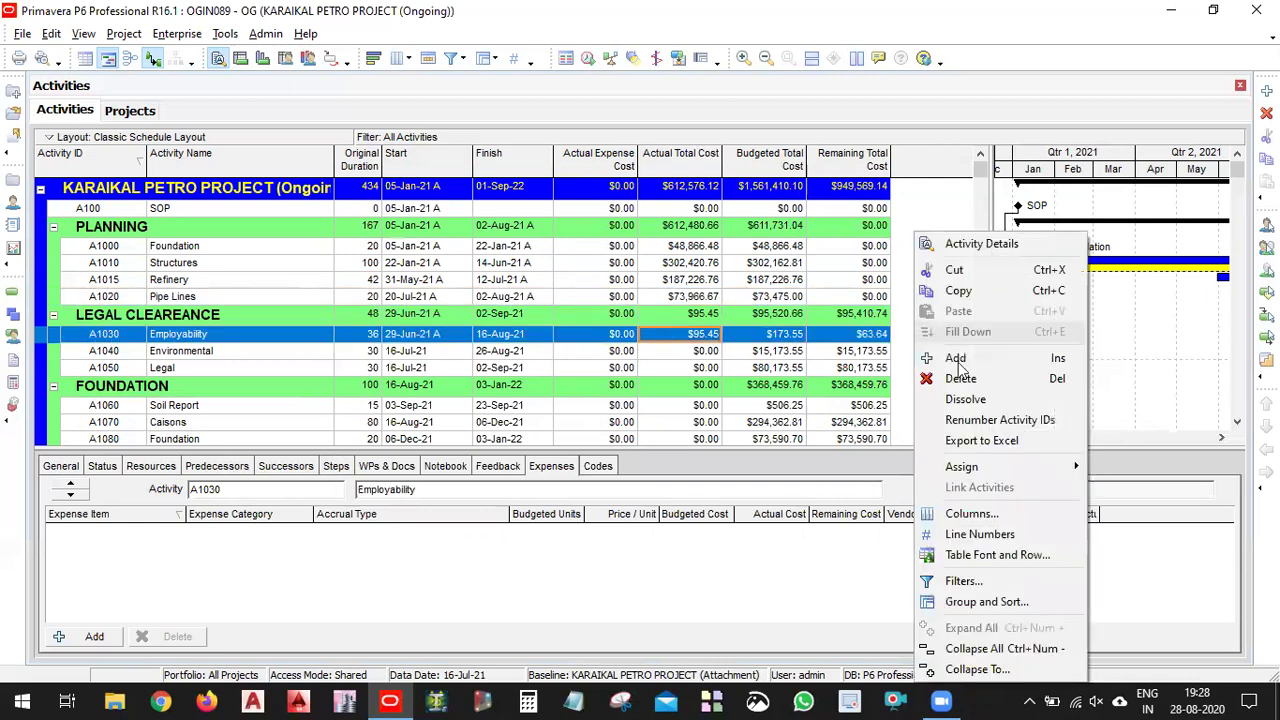
left_click(1016, 512)
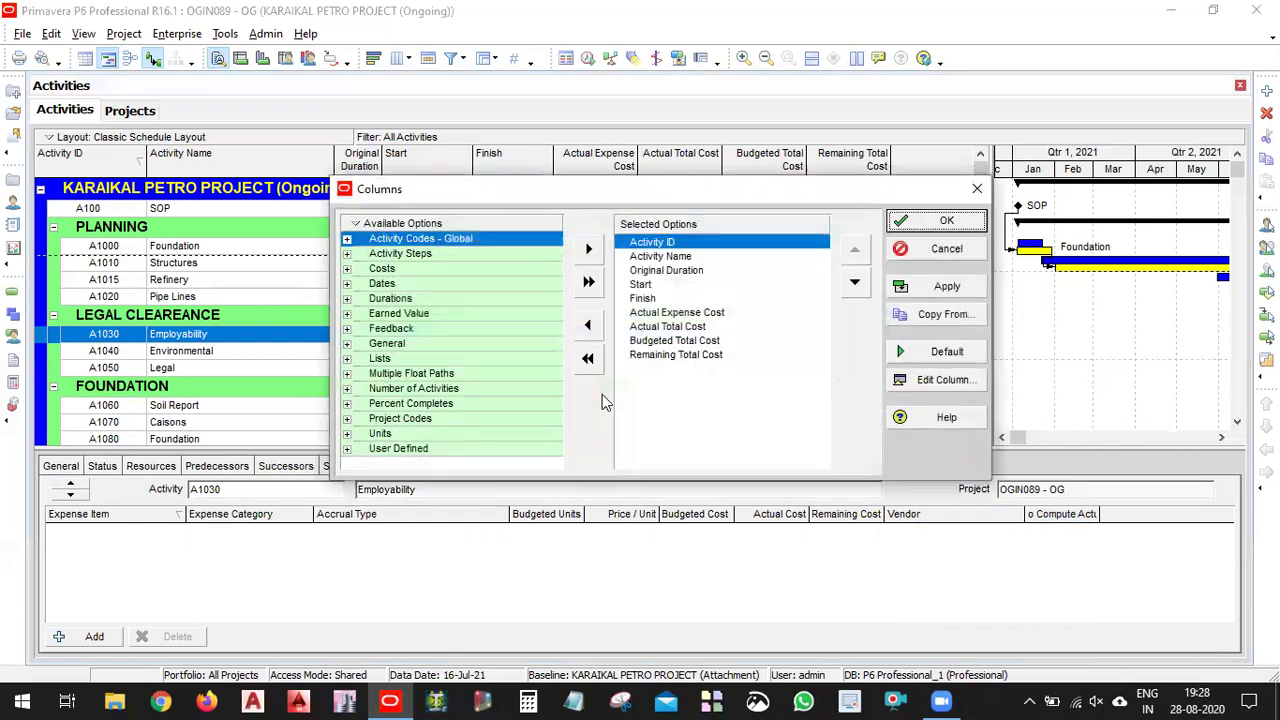
double_click(684, 313)
left_click(946, 221)
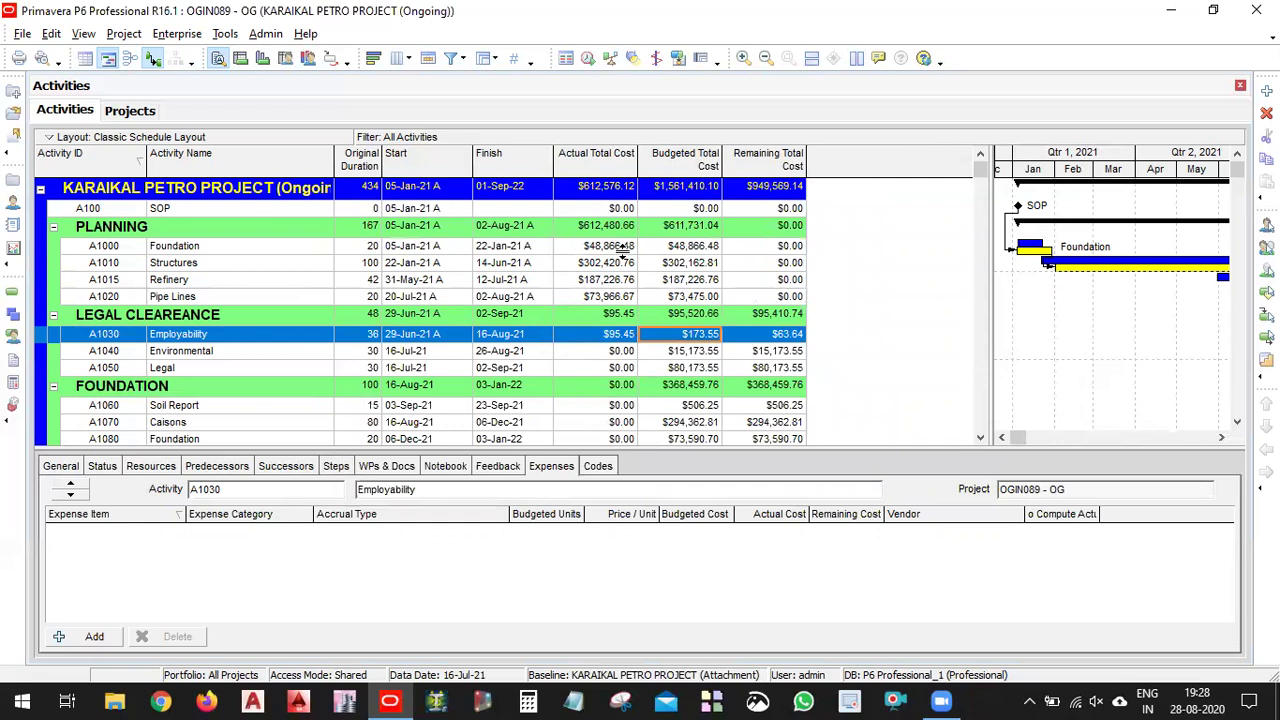
Review the cost columns across the project and compare actual with budgeted totals for the Planning and Legal Cleareance groups.
scroll(613, 200, "down", 1)
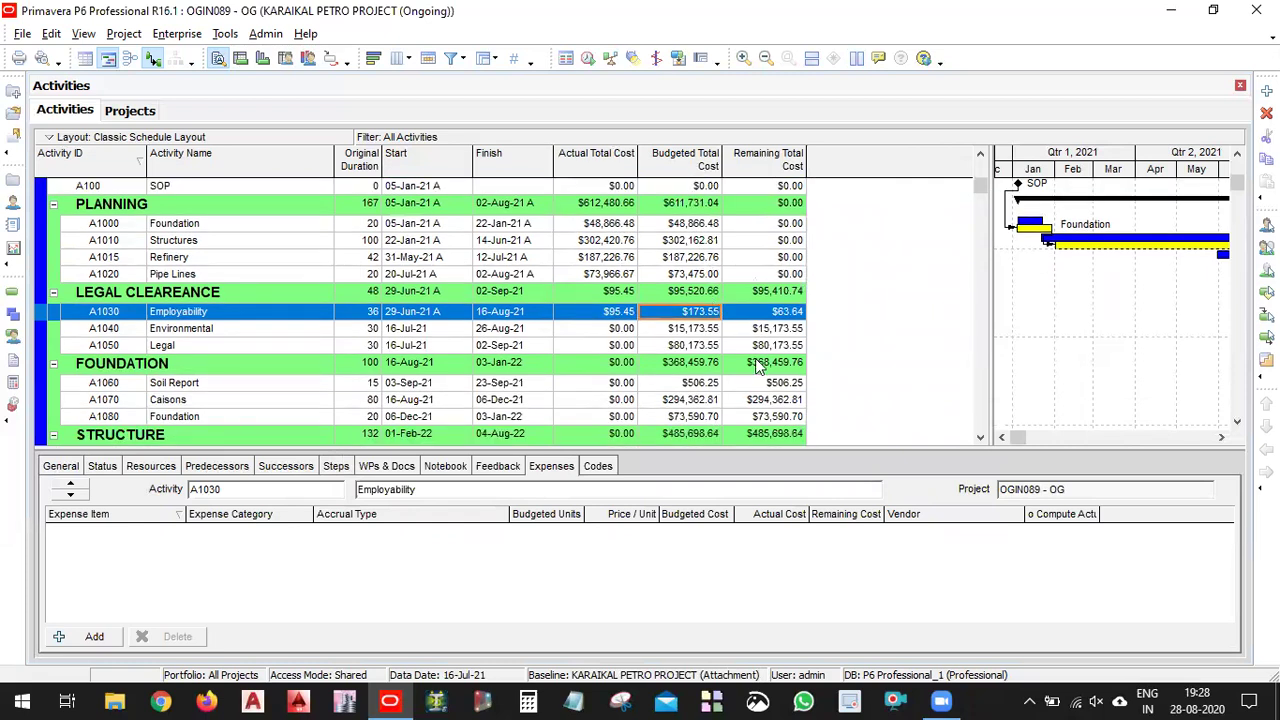
scroll(757, 367, "down", 15)
scroll(757, 367, "up", 2)
scroll(757, 367, "up", 5)
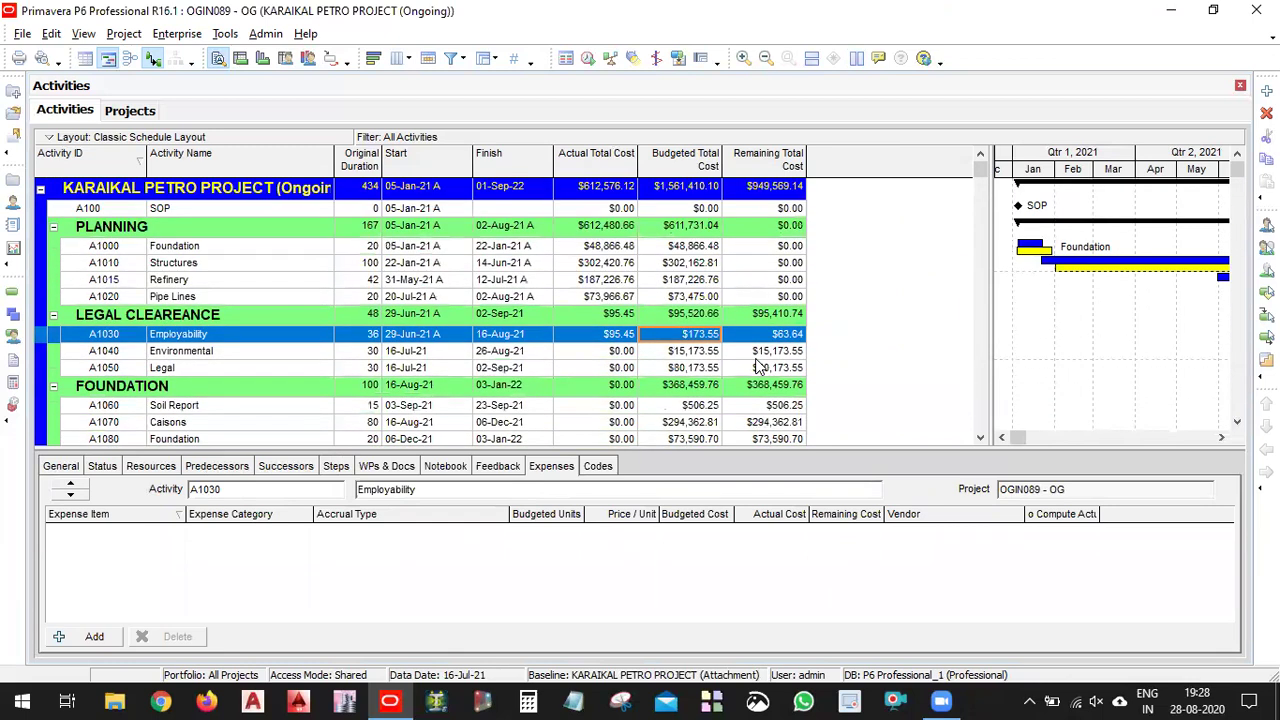
left_click(705, 228)
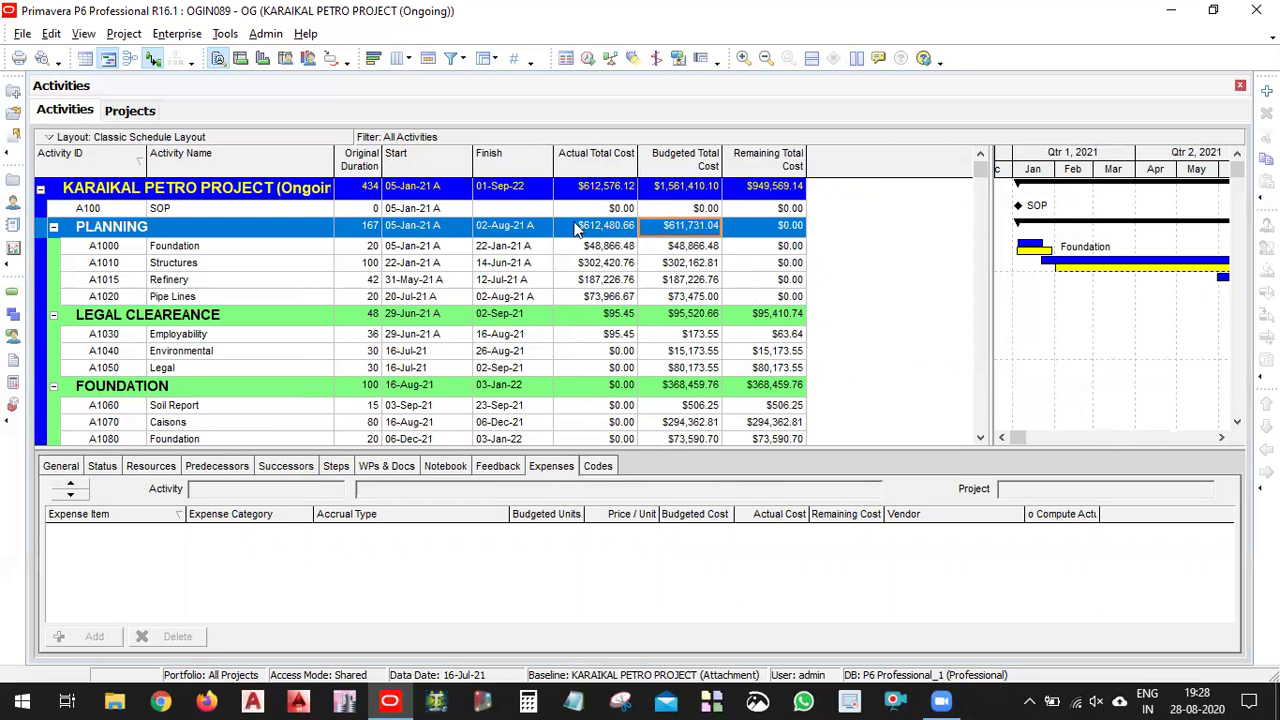
left_click(607, 228)
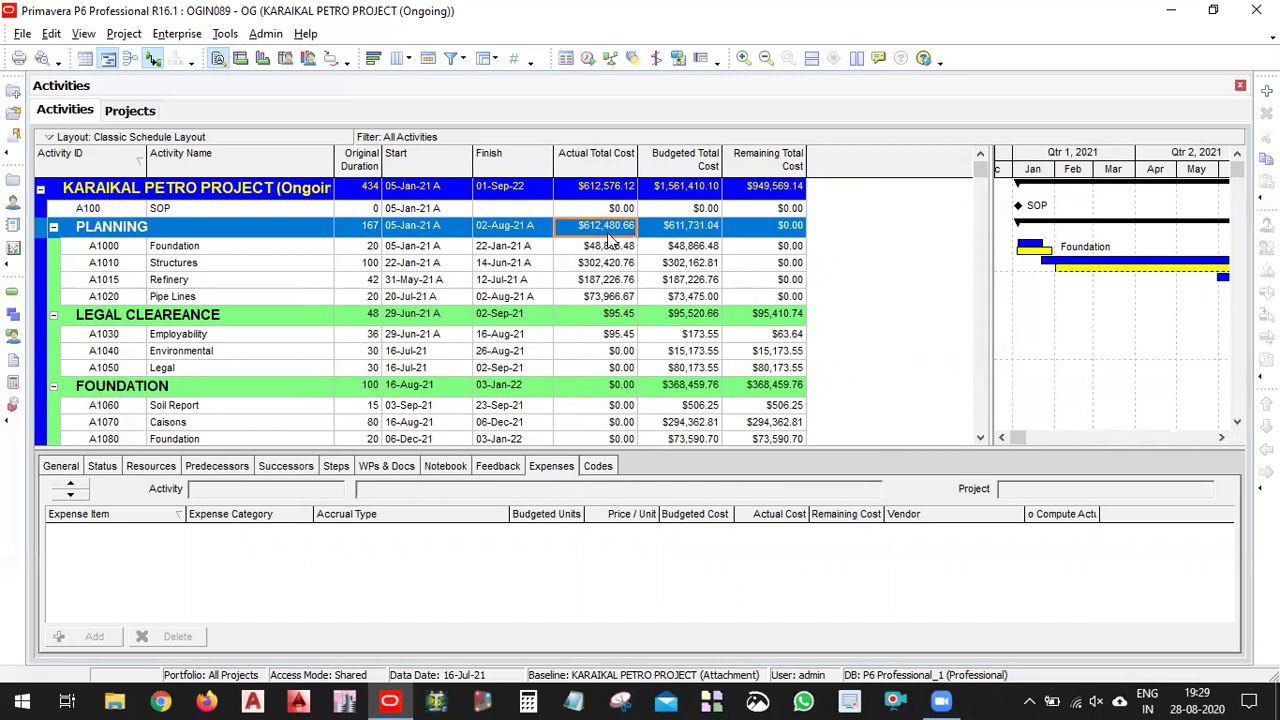
scroll(655, 240, "down", 1)
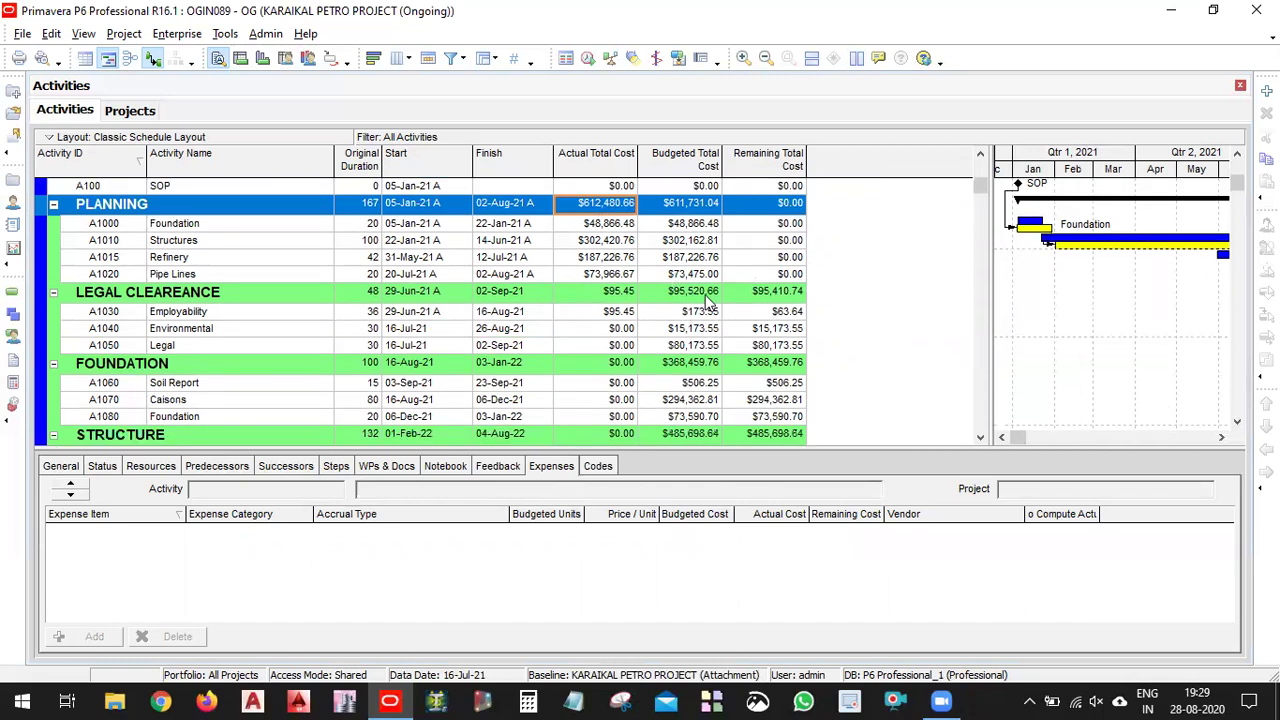
left_click(707, 293)
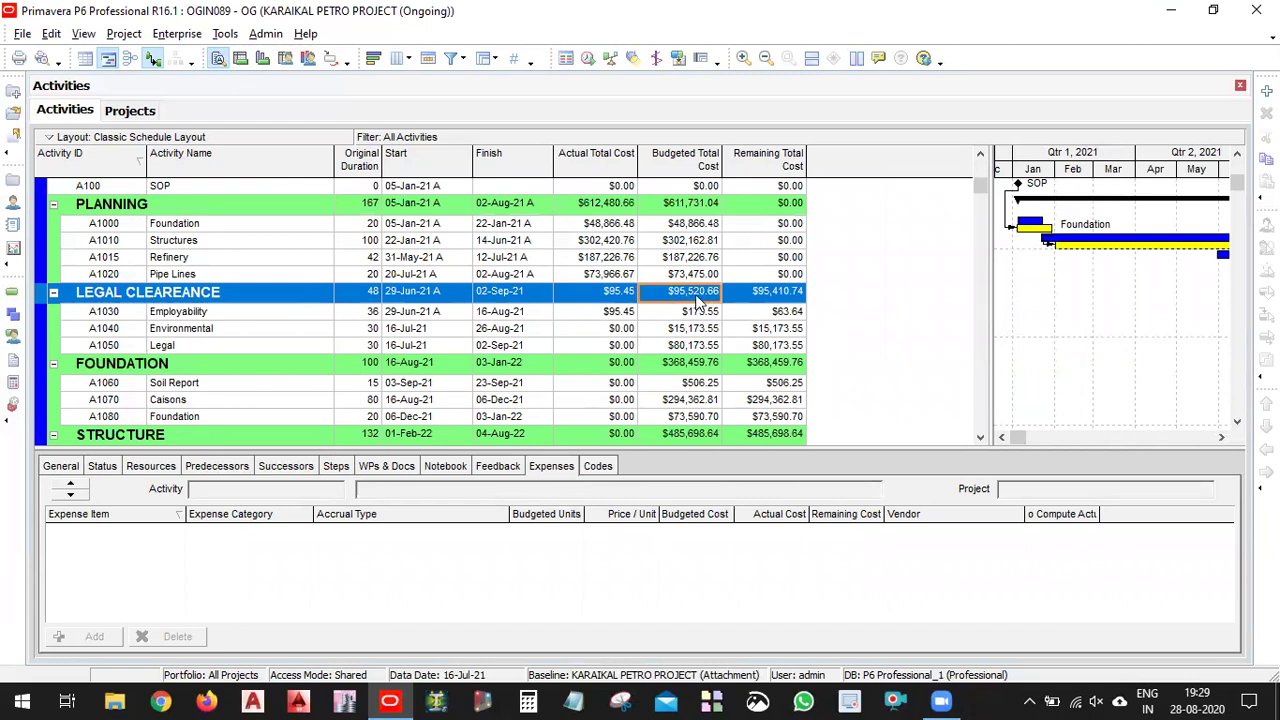
left_click(615, 295)
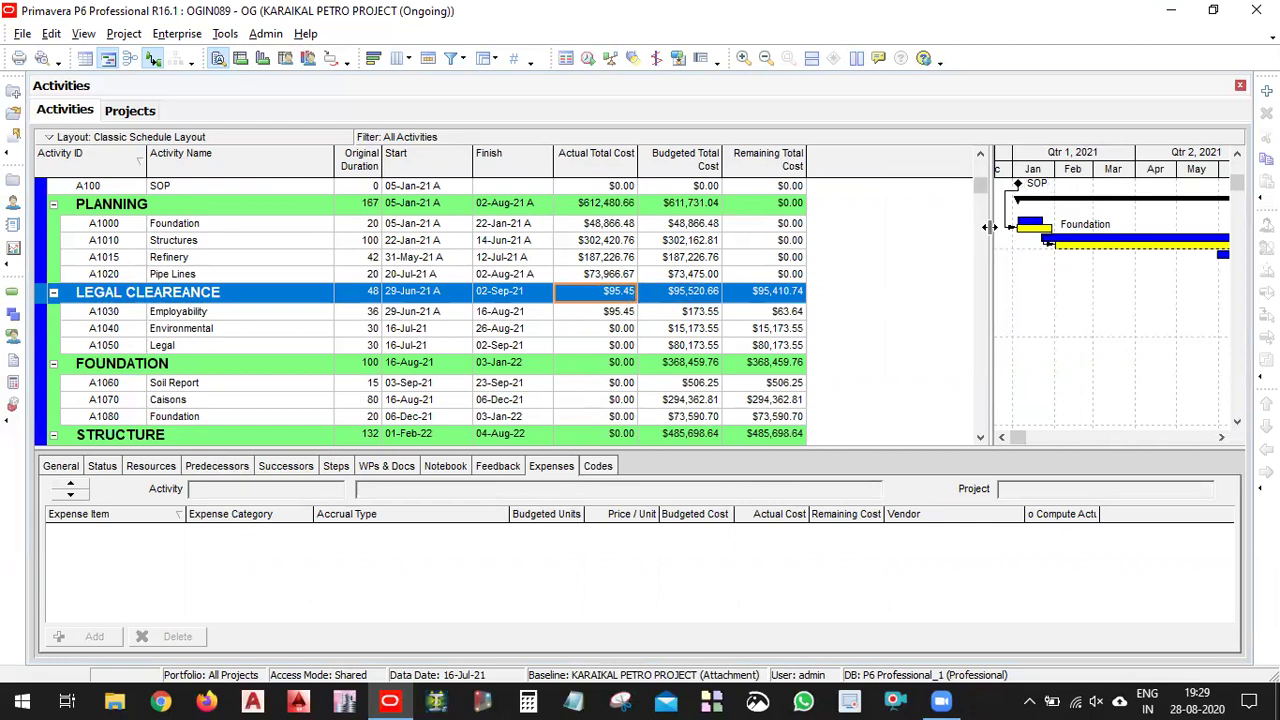
Widen the Gantt chart and stretch the progress spotlight from the data date line to 26-Aug-21.
left_click_drag(984, 227, 826, 237)
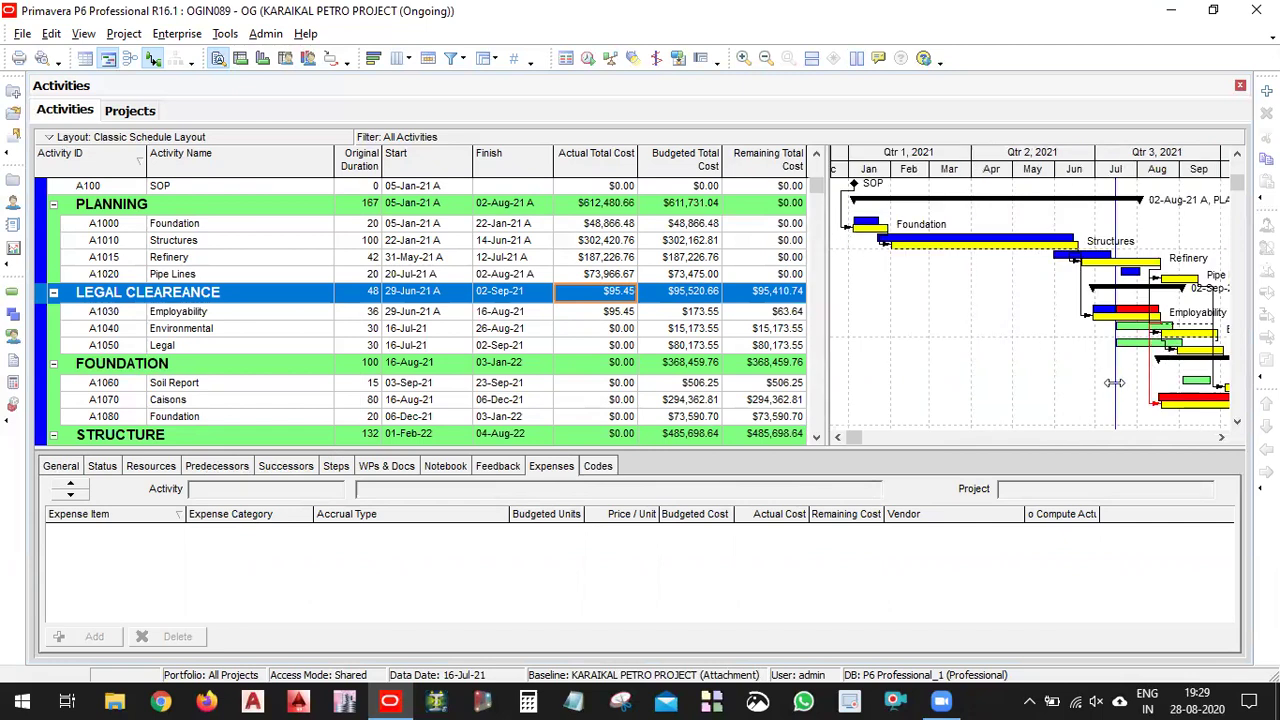
left_click(1143, 379)
left_click_drag(1143, 379, 1165, 399)
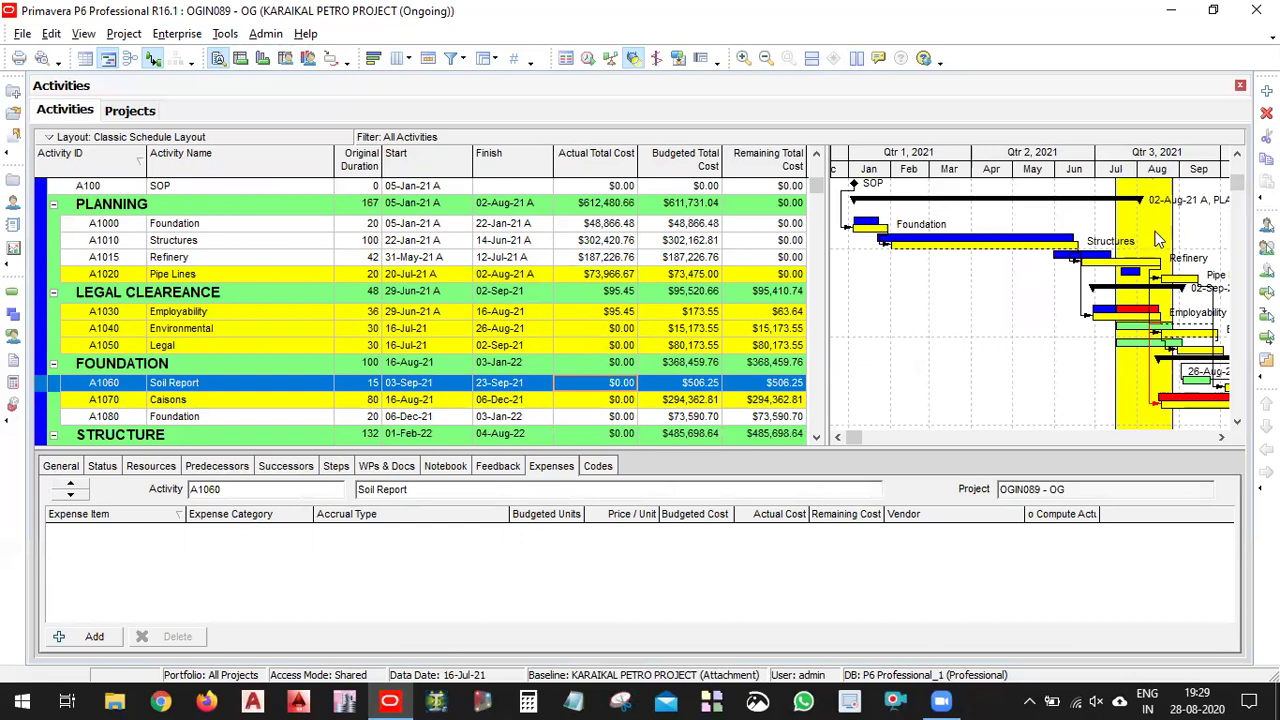
Update progress for all highlighted activities with a new data date of 13-Sep-21, always recalculating remaining durations.
left_click(225, 33)
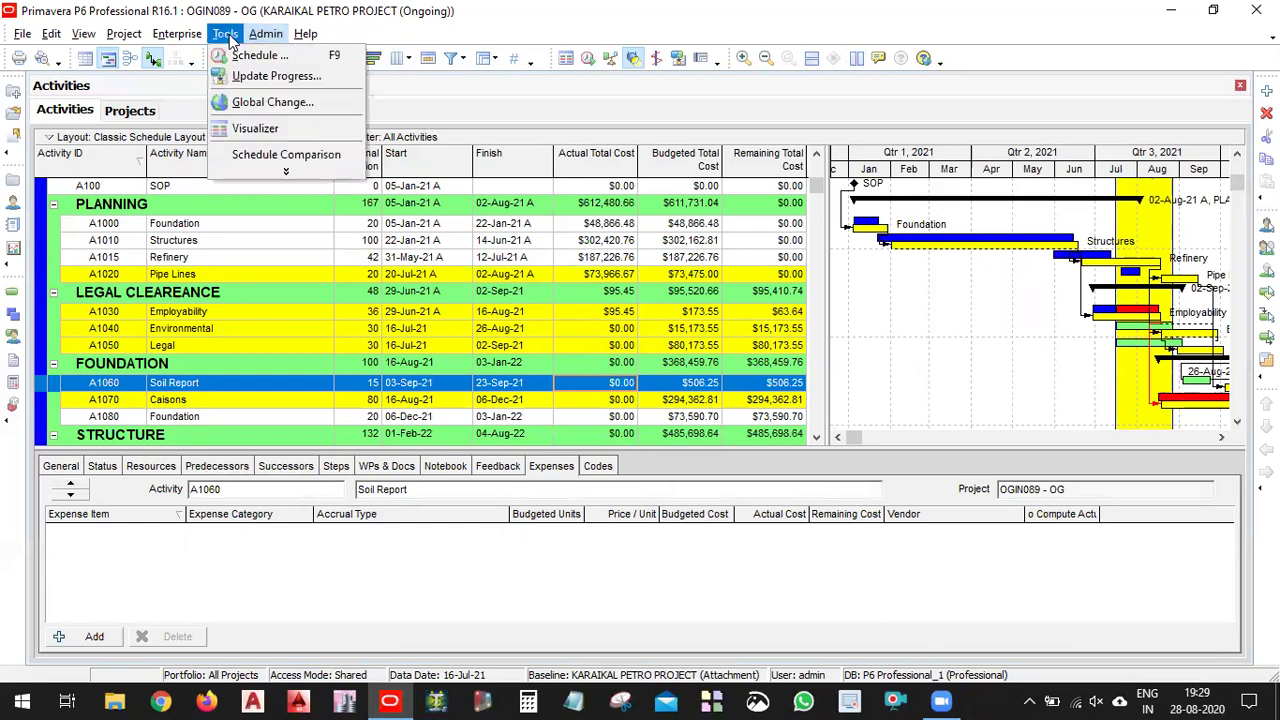
left_click(266, 76)
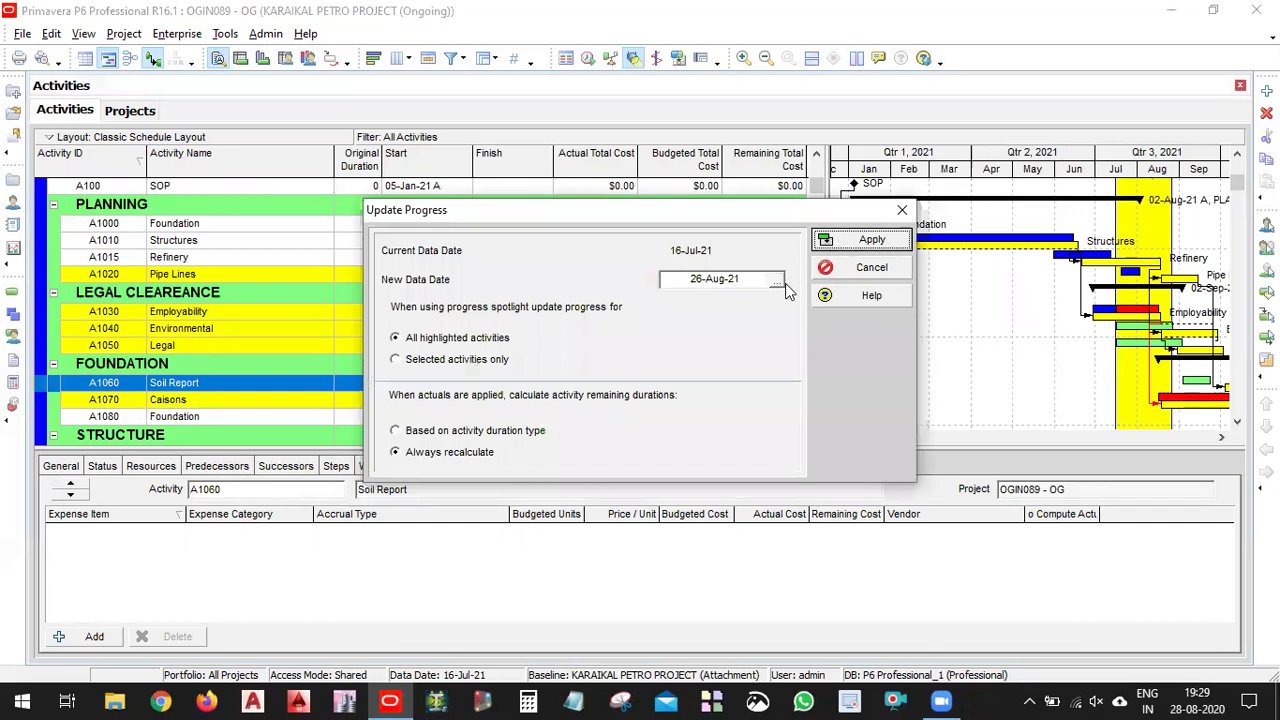
left_click(780, 284)
left_click(891, 312)
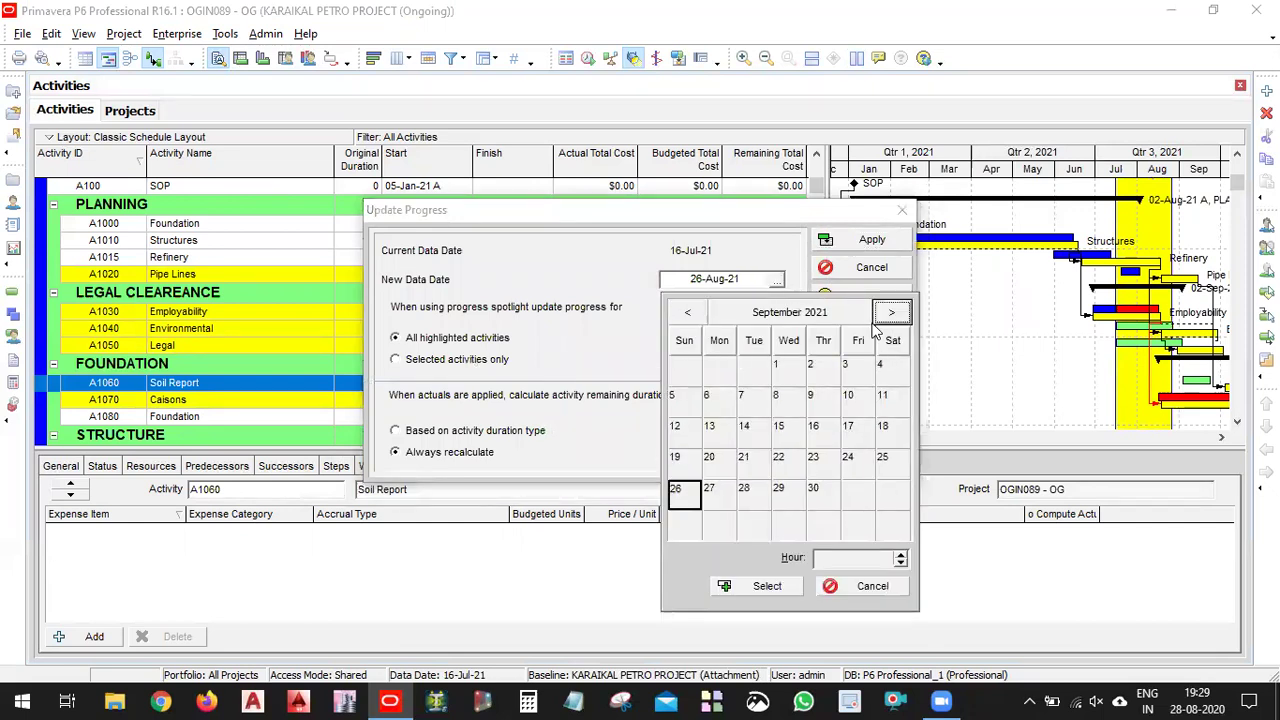
left_click(724, 433)
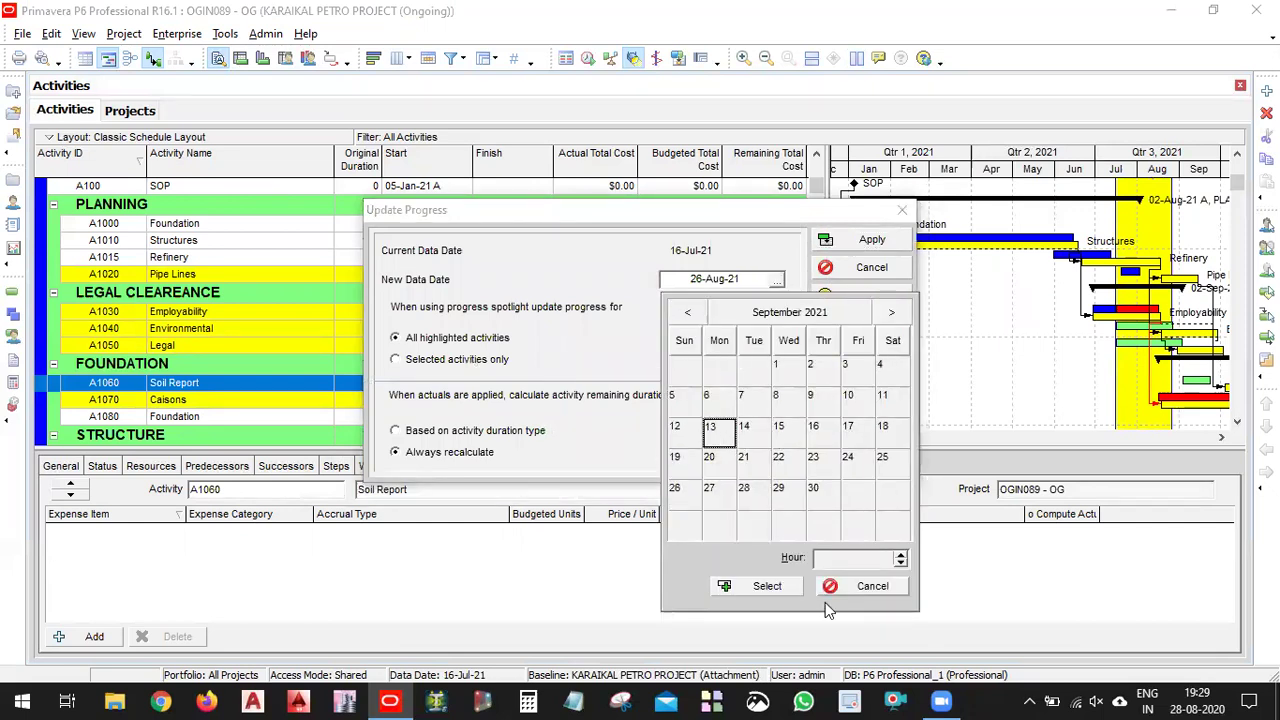
left_click(765, 587)
left_click(890, 243)
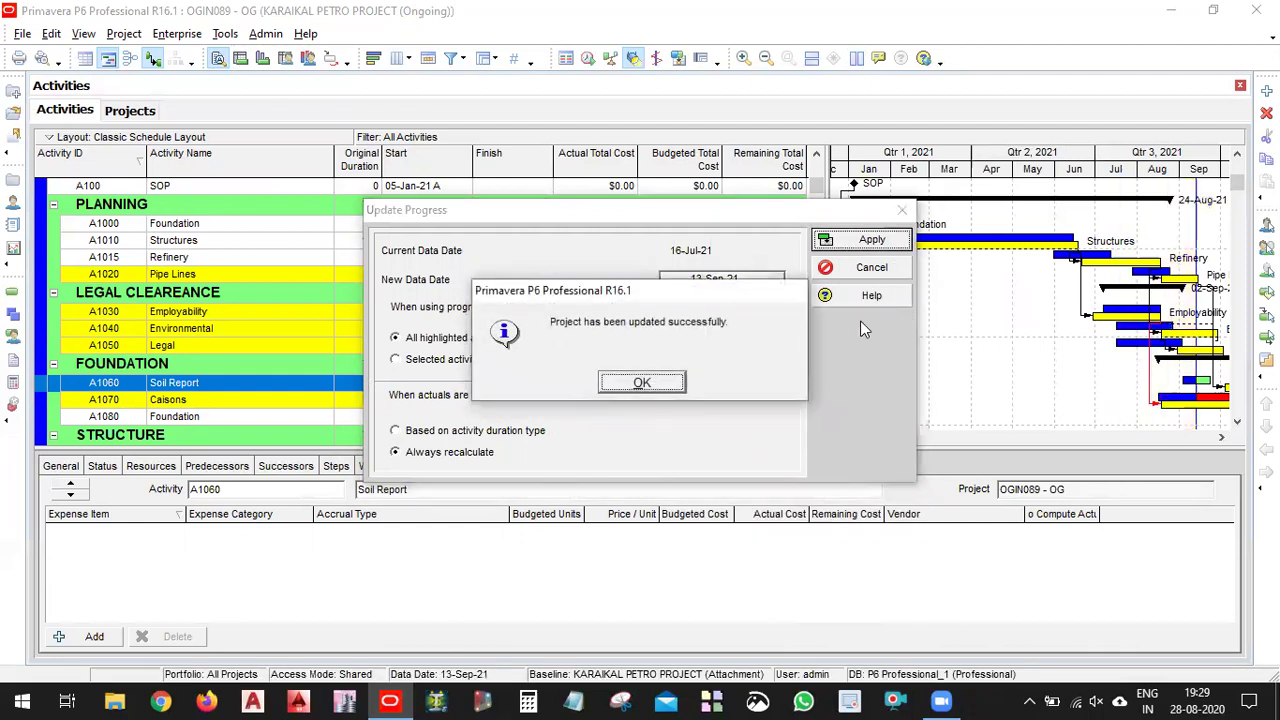
left_click(650, 390)
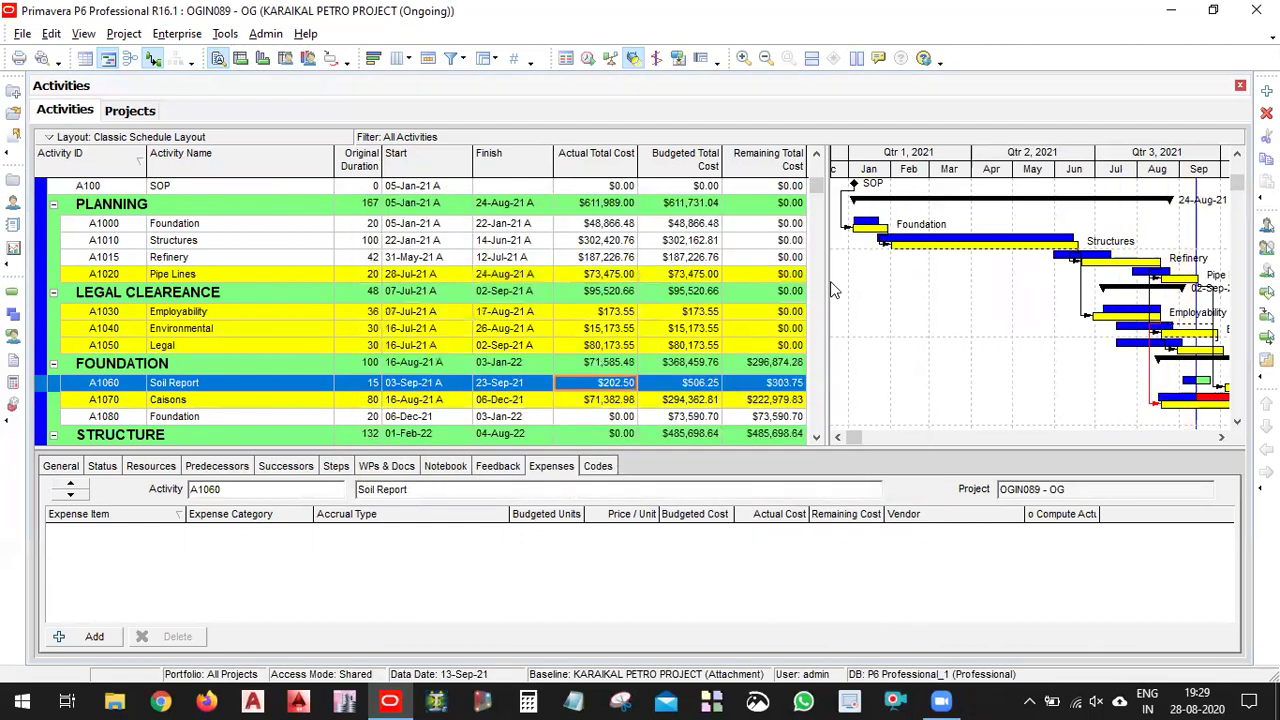
Set the Employability activity's actual duration to 20 and its actual labor units to 10.
left_click(618, 293)
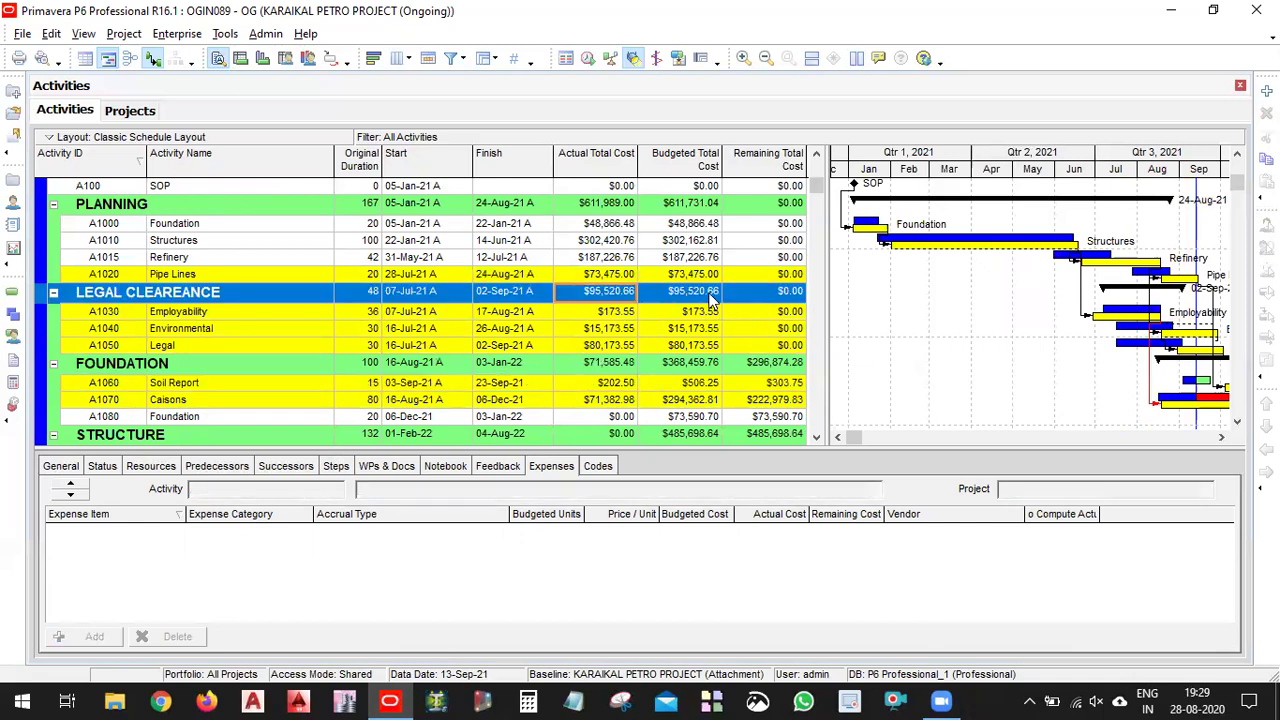
left_click(103, 466)
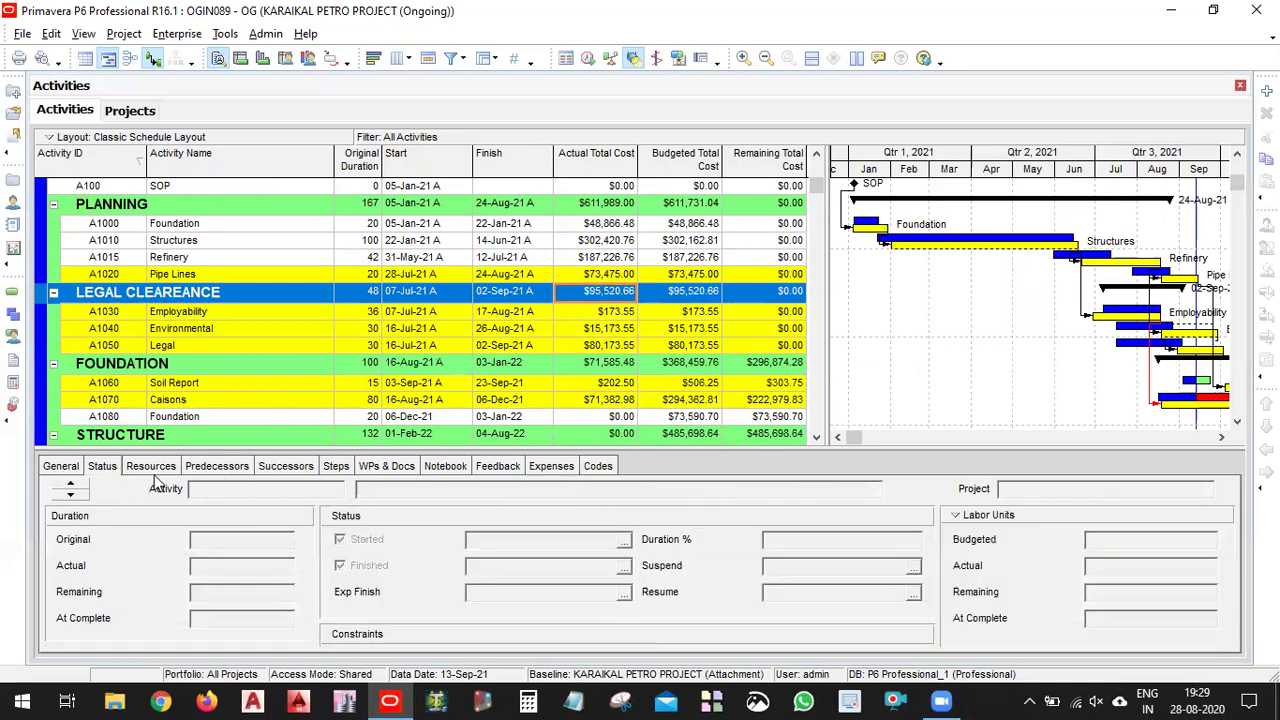
left_click(351, 314)
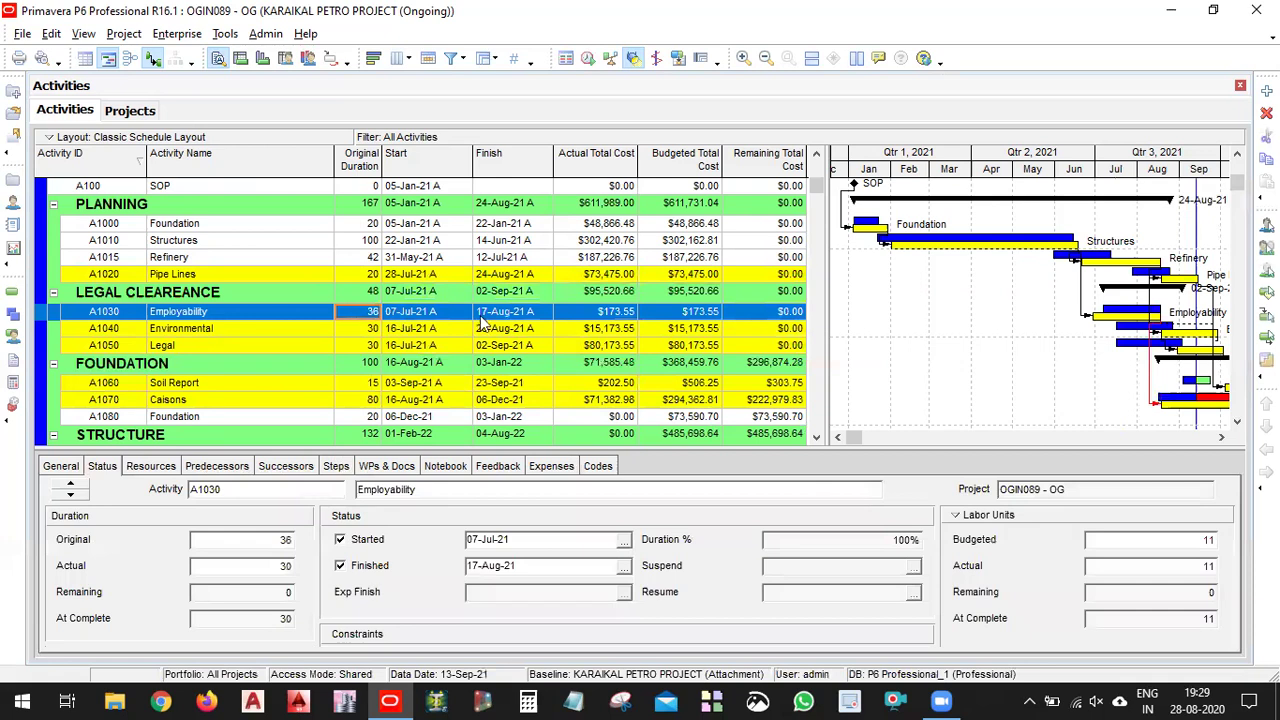
left_click(284, 565)
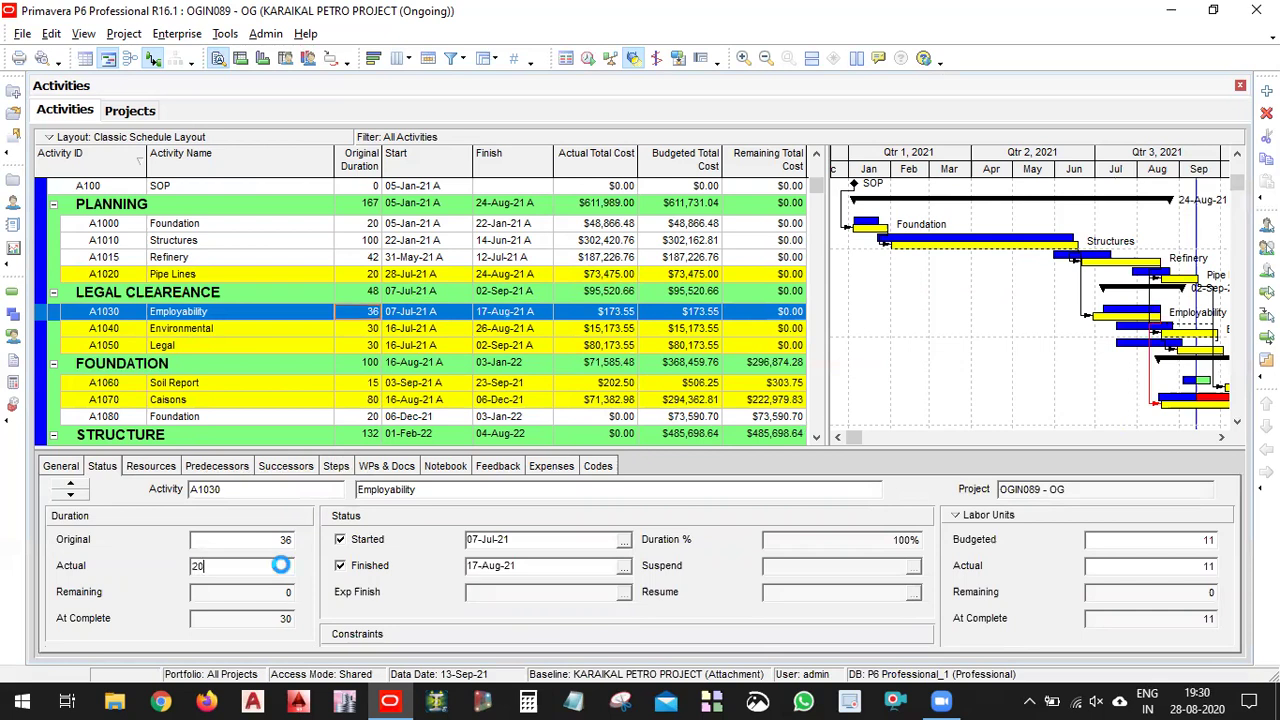
key("Return")
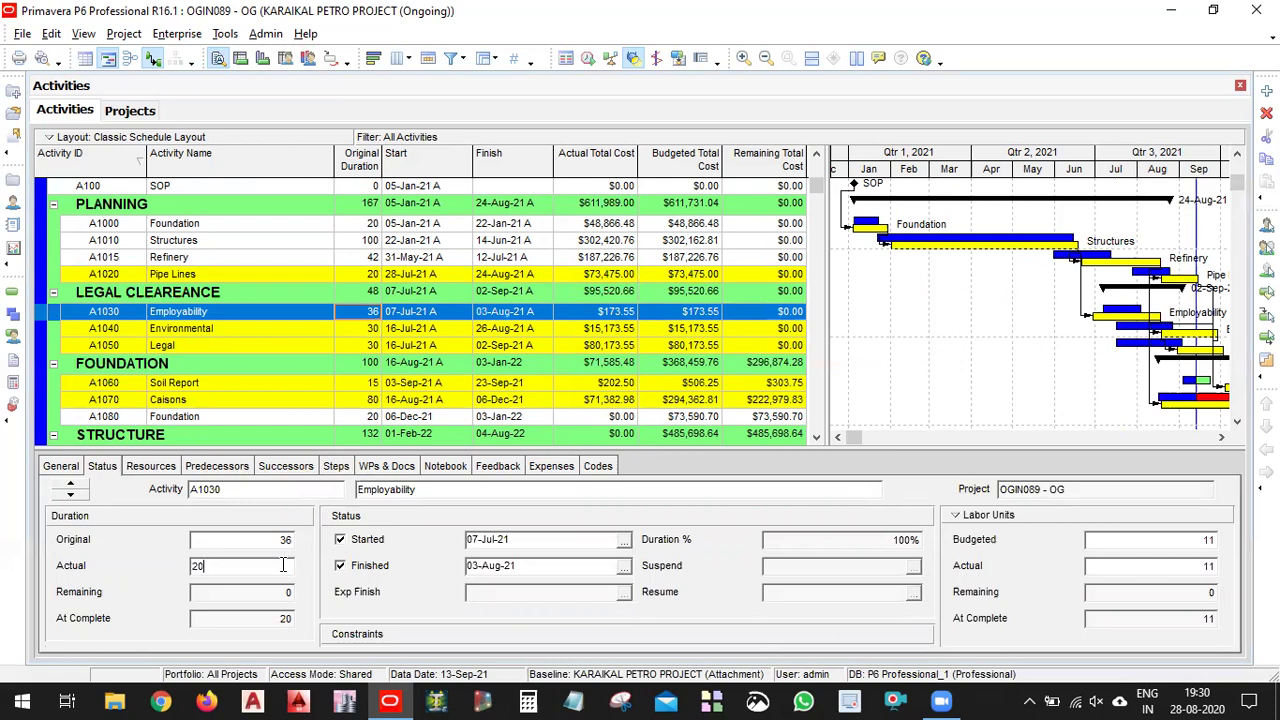
left_click(1206, 541)
left_click(1200, 567)
type("10")
key("Return")
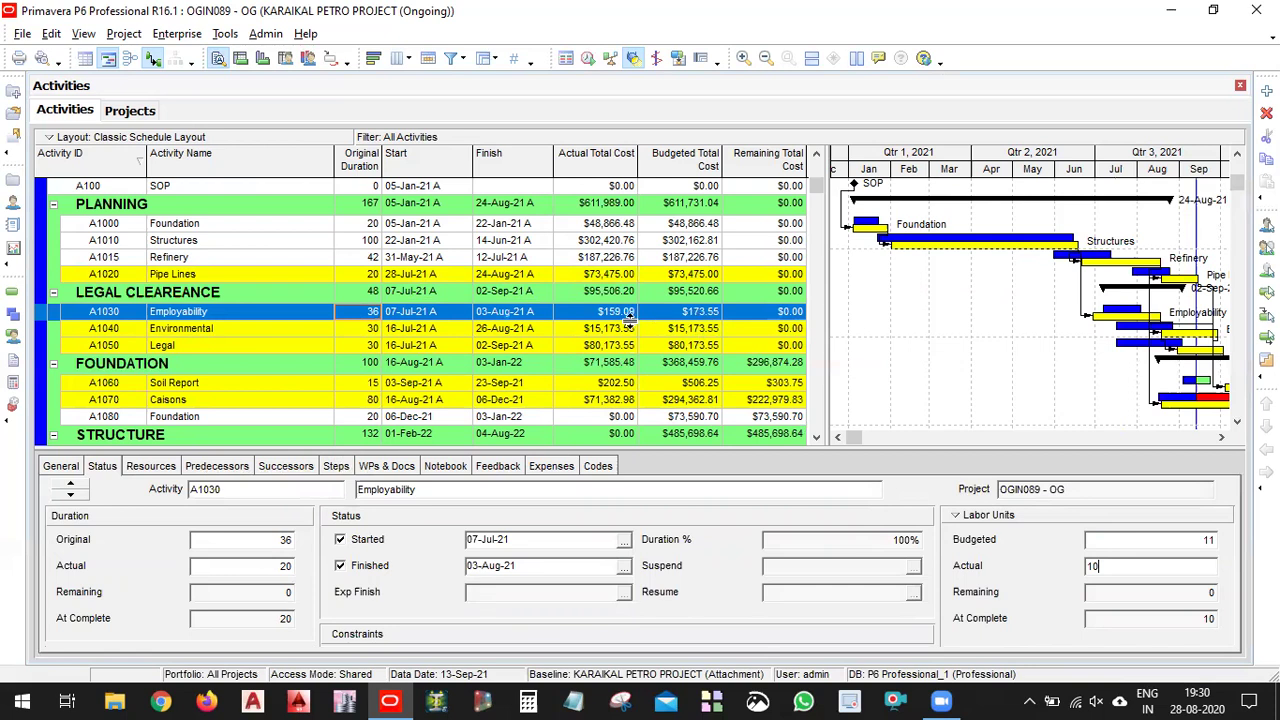
Set the Environmental activity's actual labor units to 10.
left_click(679, 333)
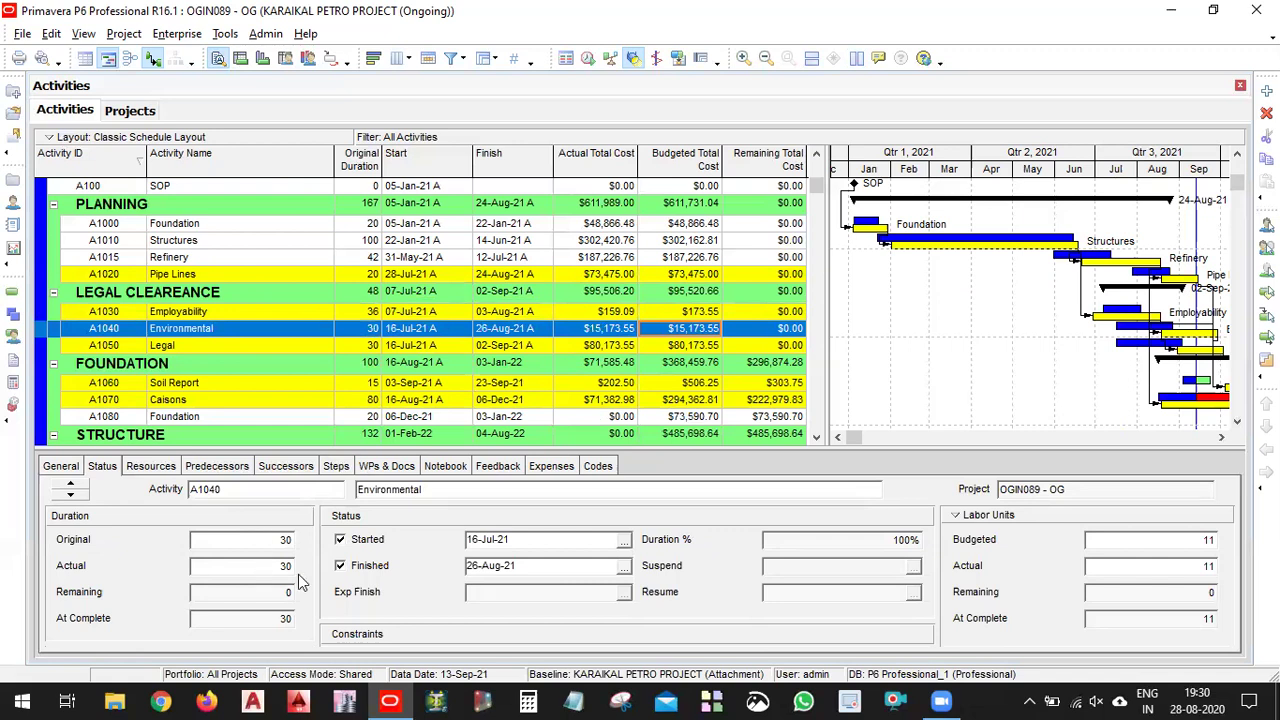
left_click(1154, 567)
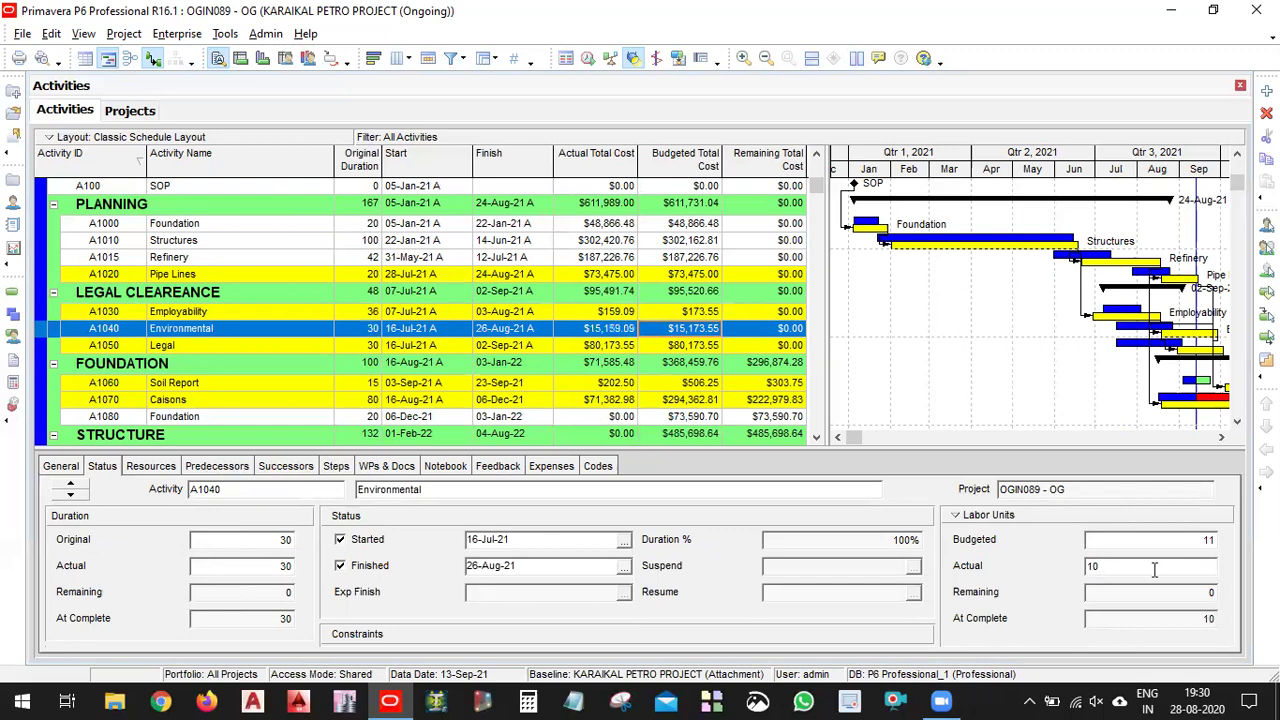
left_click(701, 345)
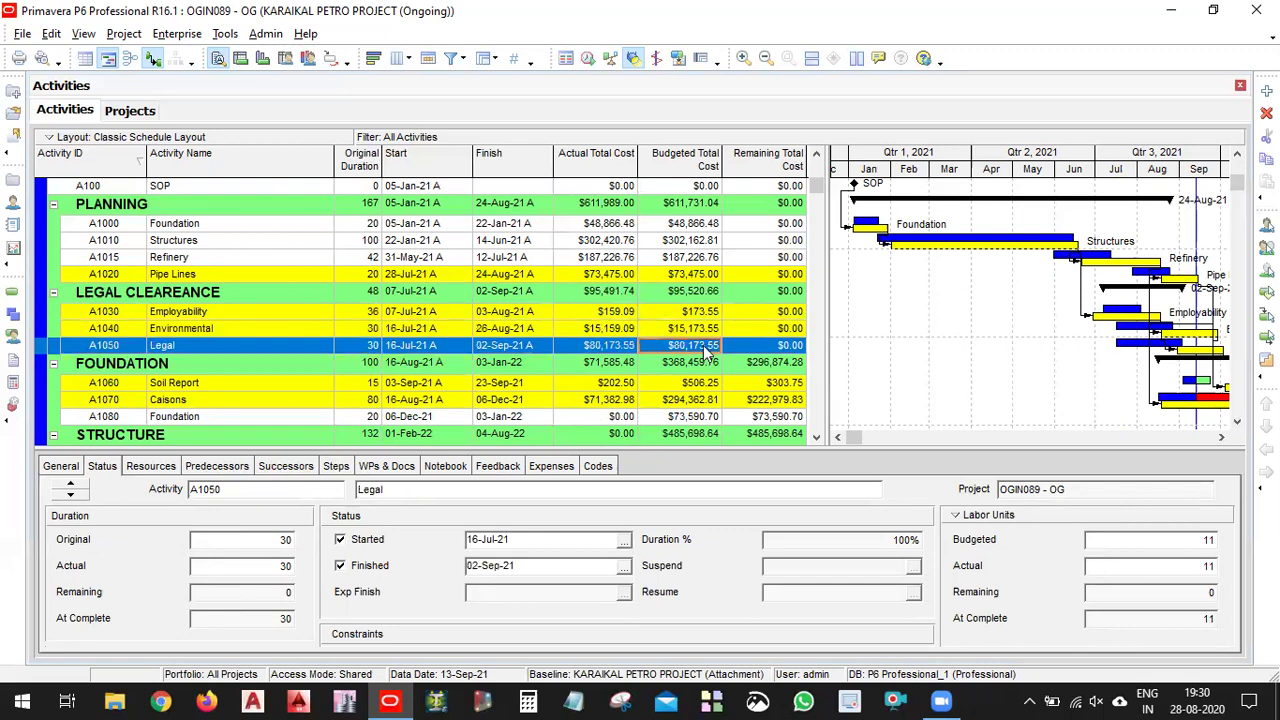
Set the Environmental activity's actual duration to 25 and its actual labor units to 8.
left_click(695, 329)
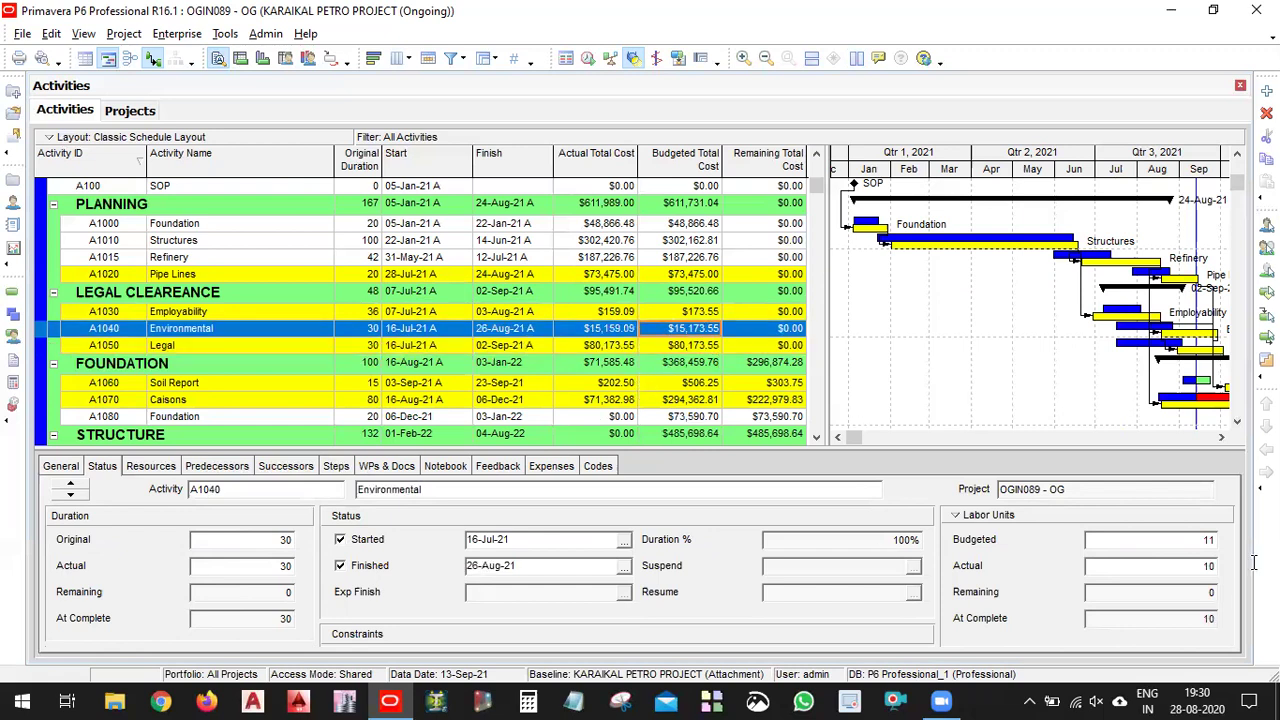
left_click(258, 566)
type("25")
key("Return")
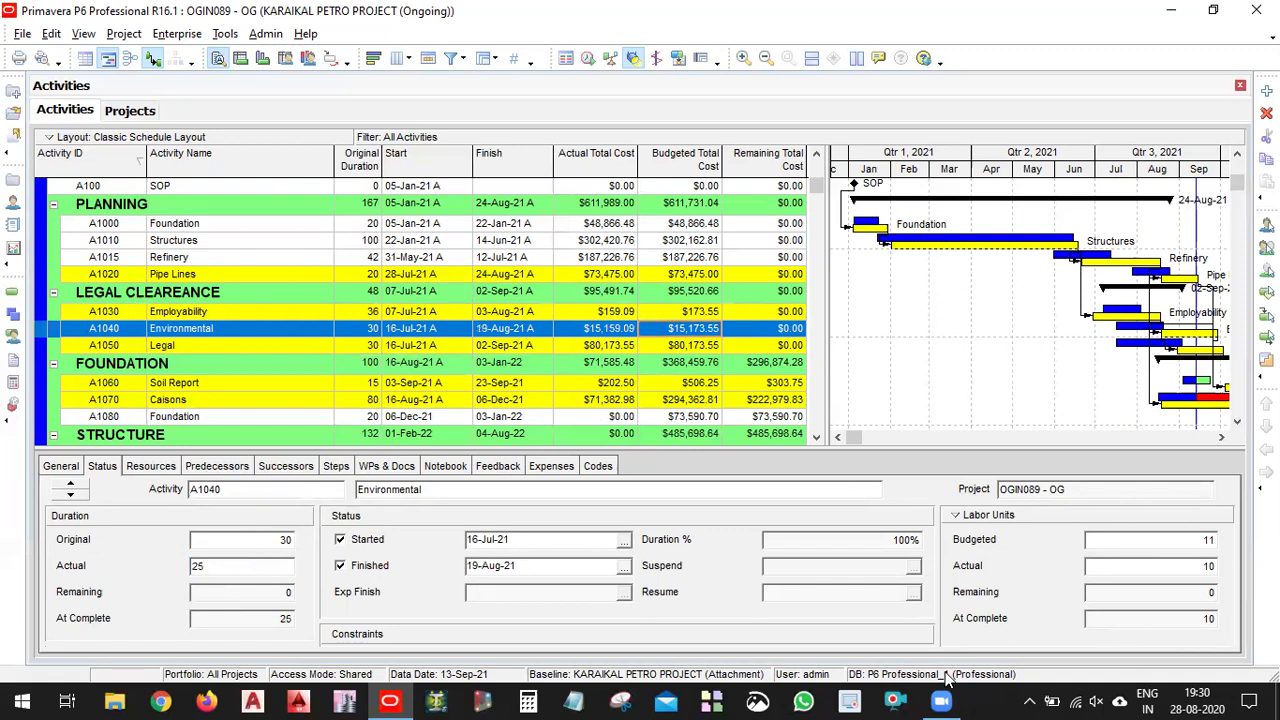
left_click(569, 567)
left_click(1188, 569)
type("8")
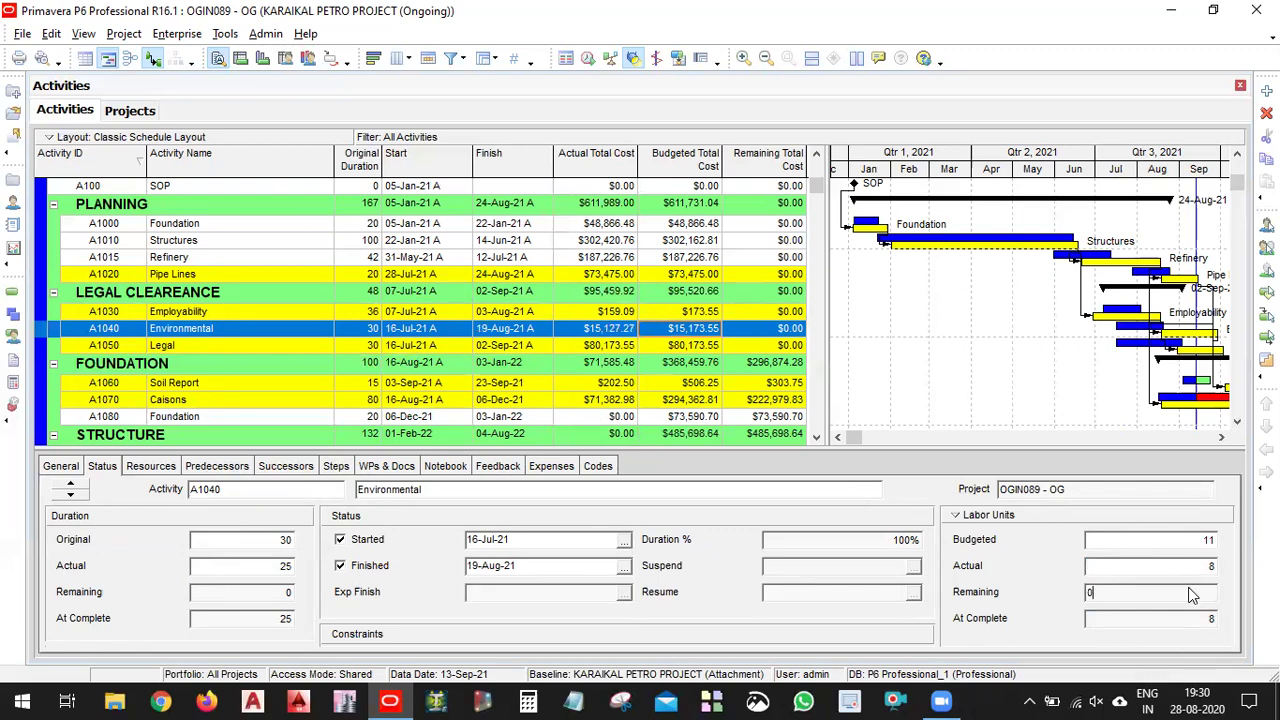
left_click(708, 345)
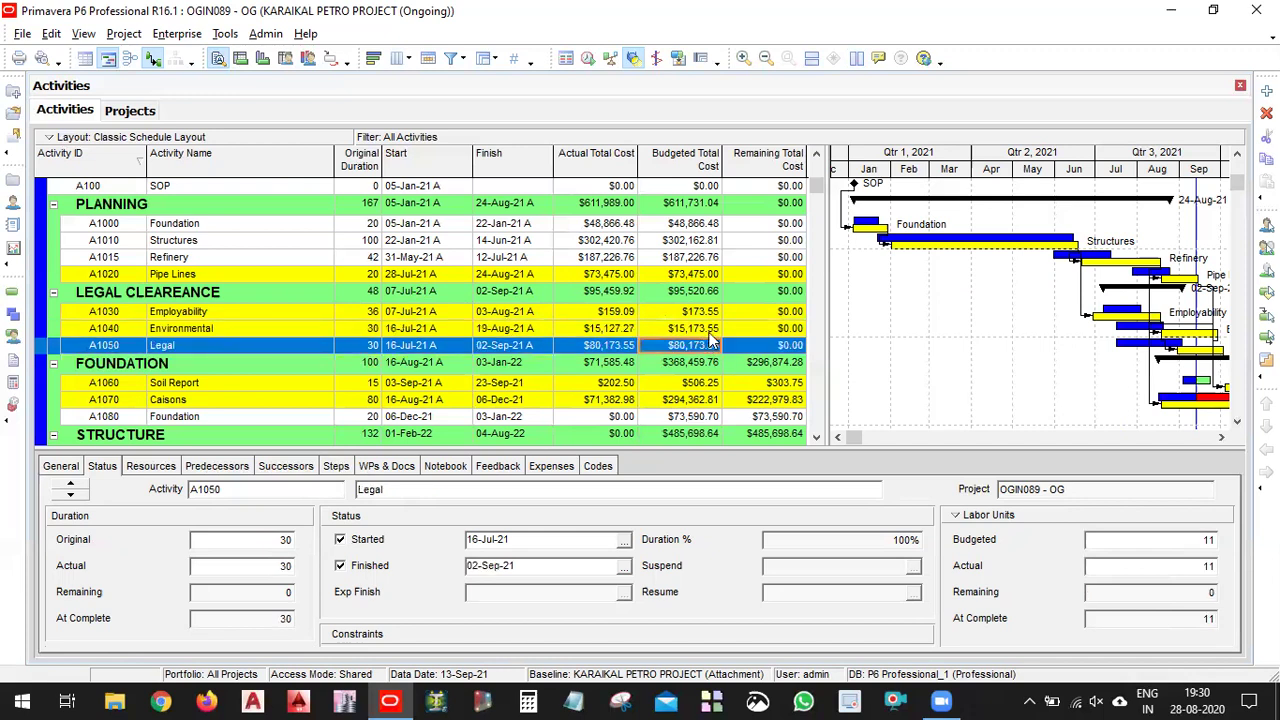
key("Up")
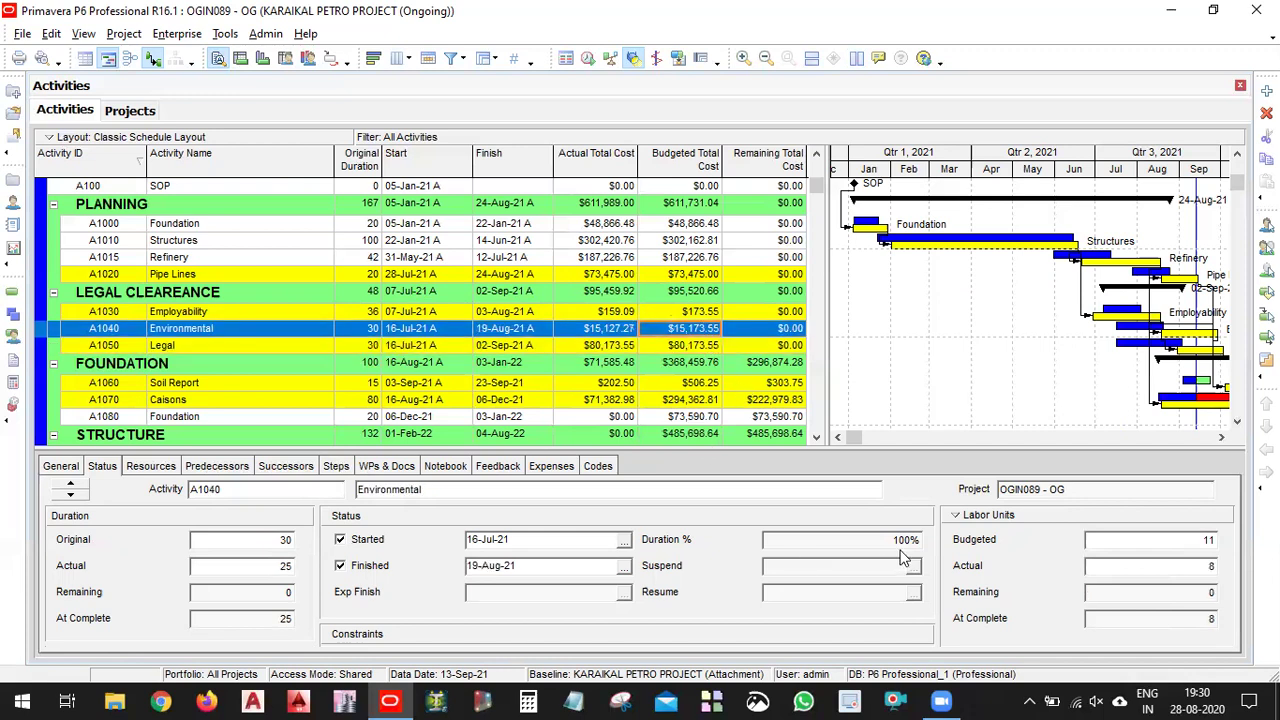
Set the actual labor units of the Legal activity in the Legal Cleareance group to 8.
scroll(1029, 555, "down", 1)
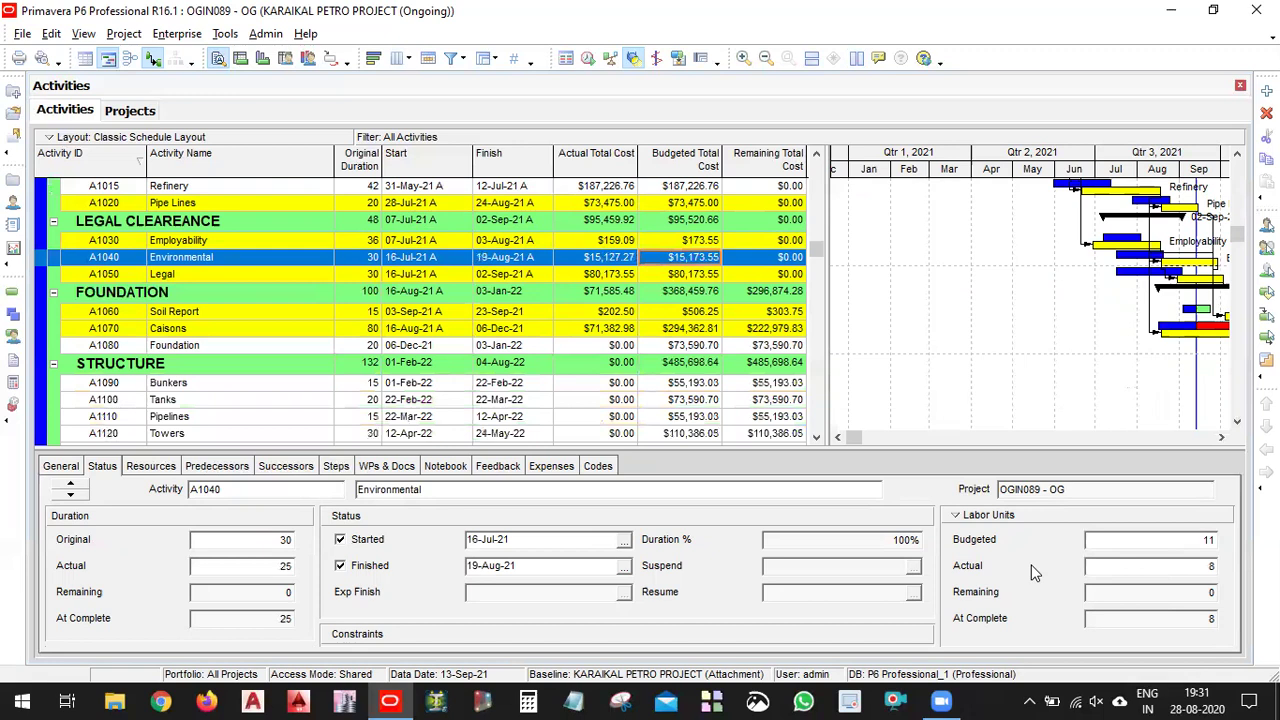
scroll(667, 281, "up", 2)
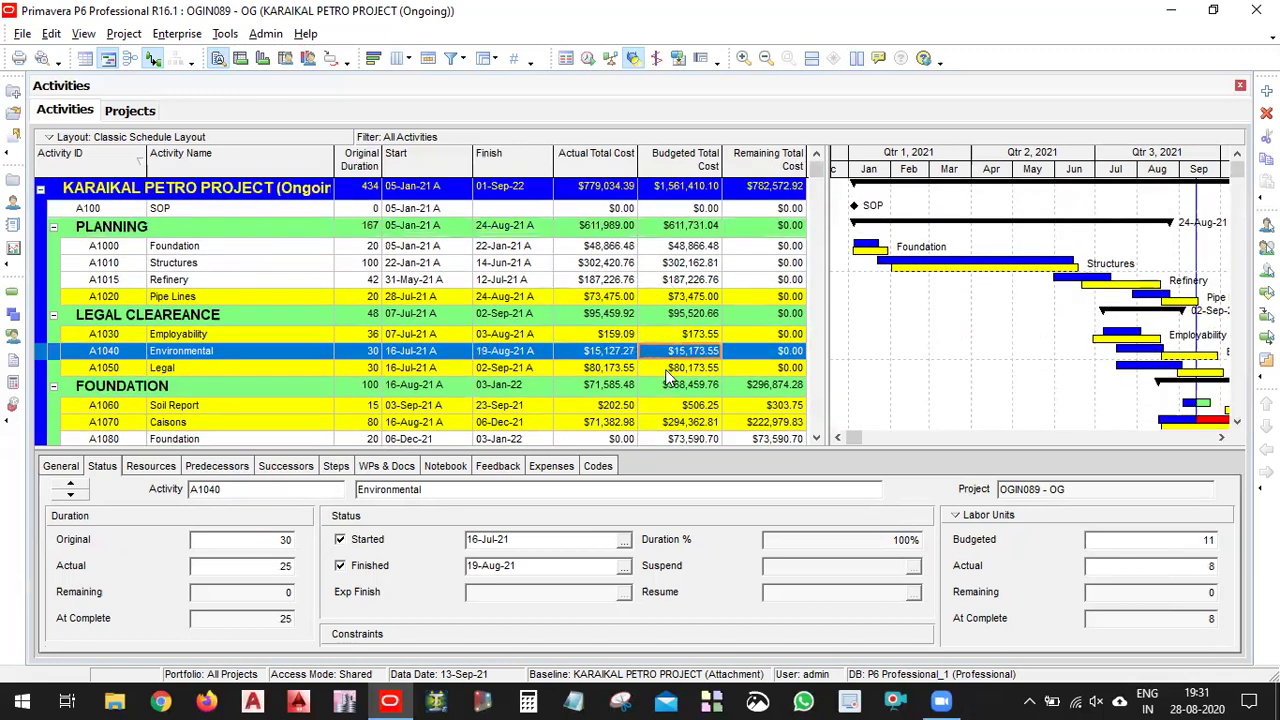
left_click(665, 368)
left_click(1208, 566)
type("8")
key("Return")
Check the Legal activity's actual duration and its budgeted, actual, remaining and at-complete labor units, and compare its costs with the Environmental activity.
left_click(1208, 541)
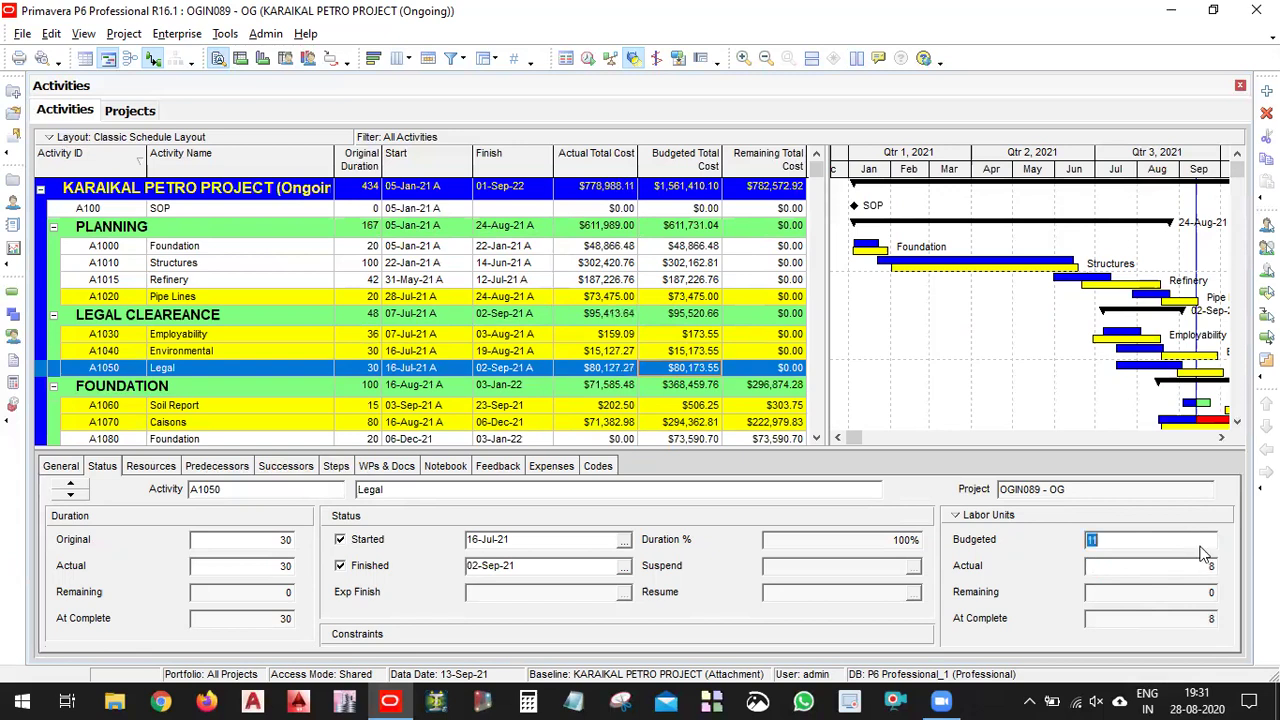
left_click(1137, 573)
left_click(247, 569)
left_click(1150, 568)
left_click(1140, 590)
left_click(1132, 615)
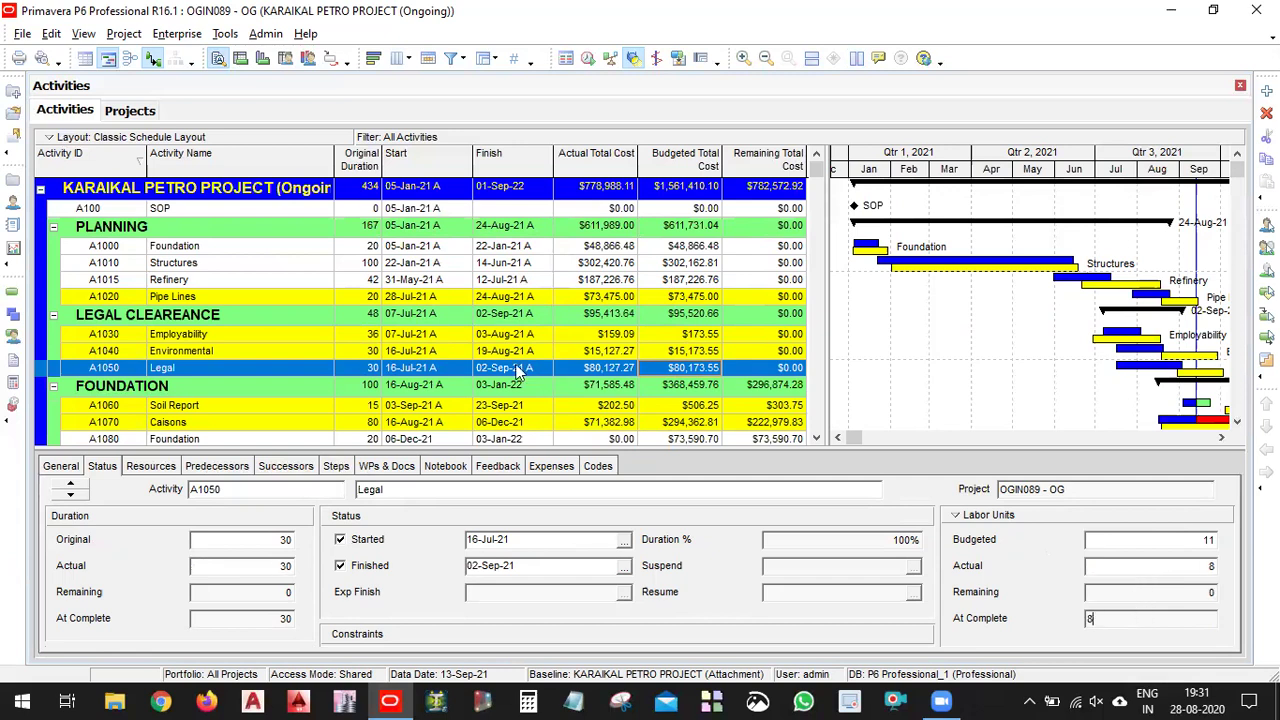
left_click(688, 352)
left_click(700, 368)
Reapply the progress update for all highlighted activities at the 13-Sep-21 data date, always recalculating remaining durations.
left_click(225, 33)
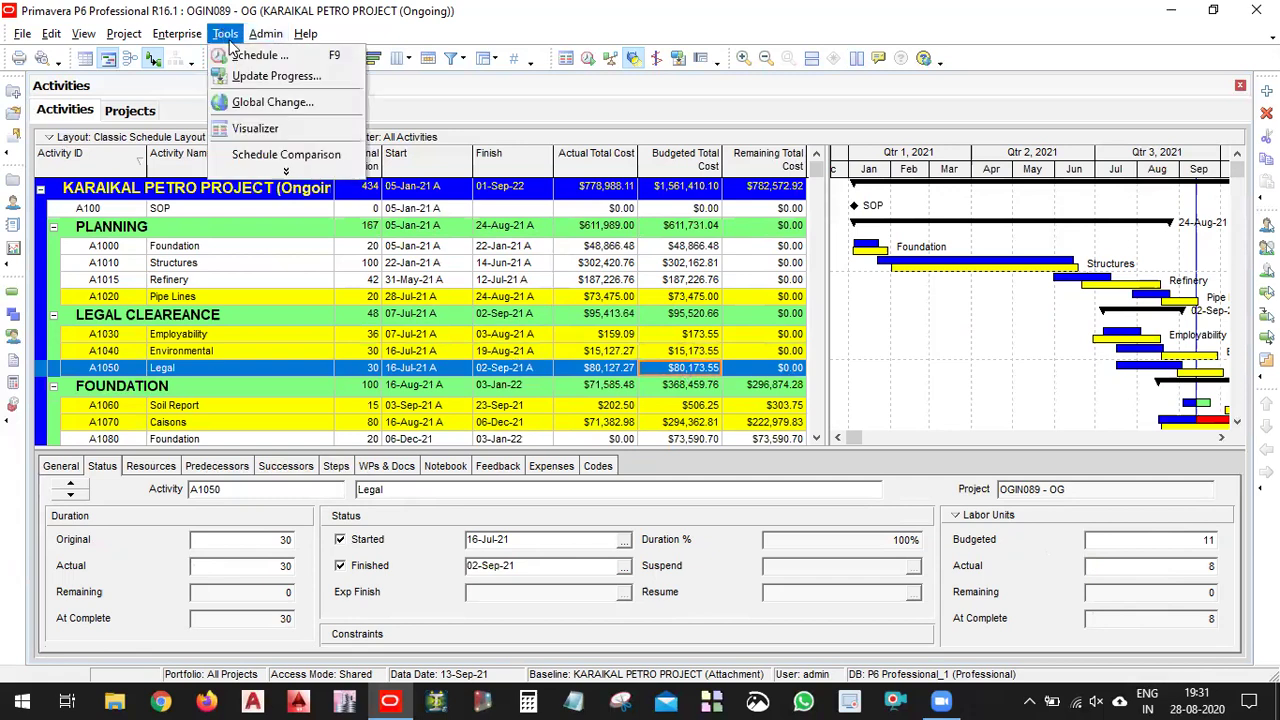
left_click(252, 78)
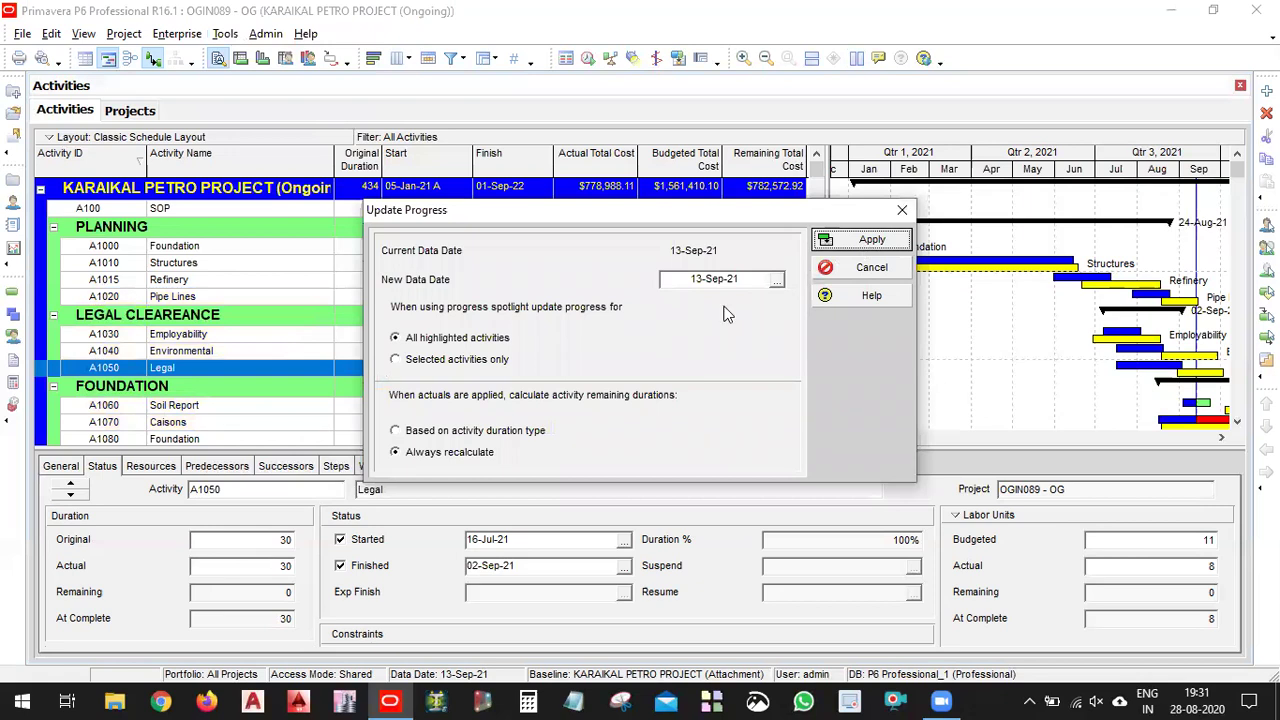
left_click(853, 242)
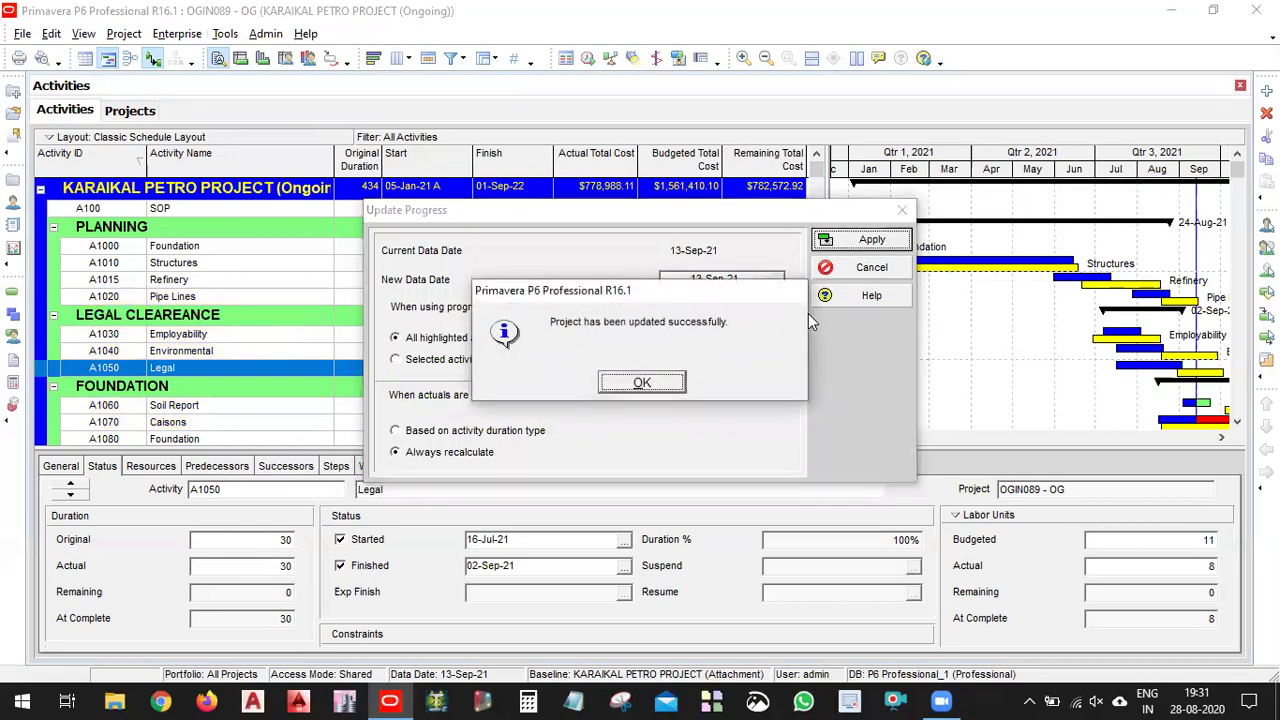
left_click(620, 390)
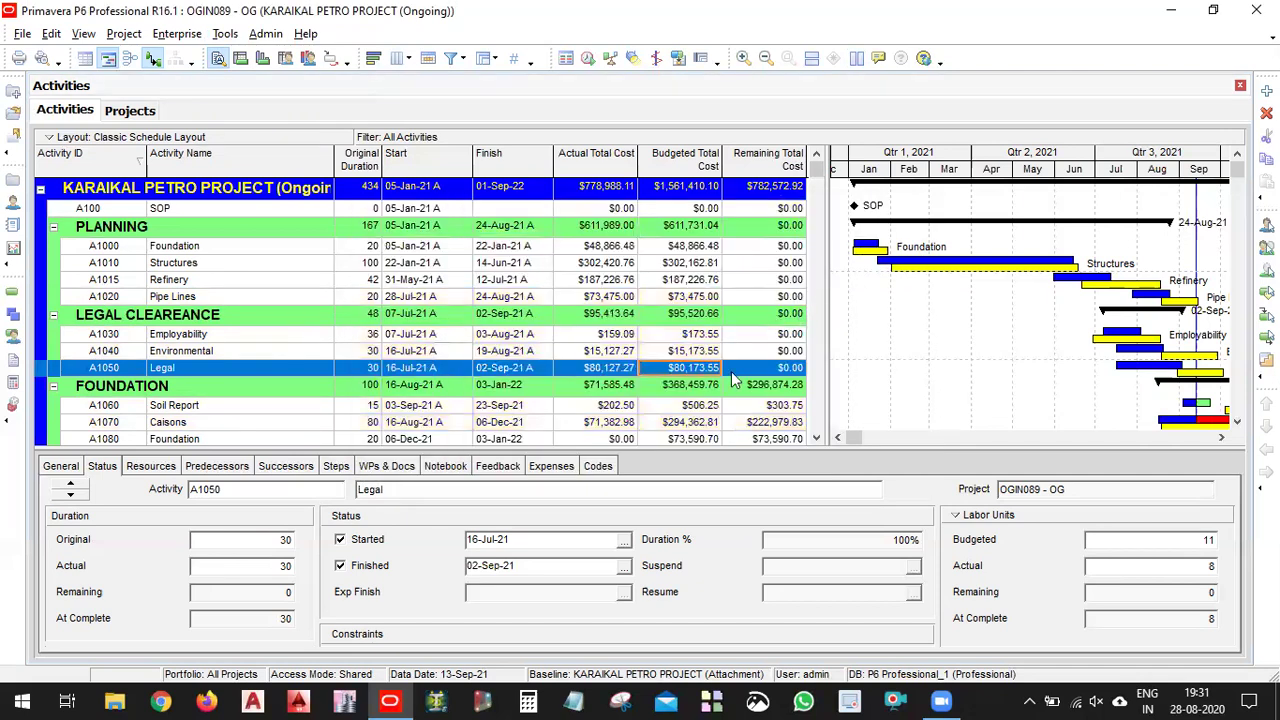
left_click(715, 352)
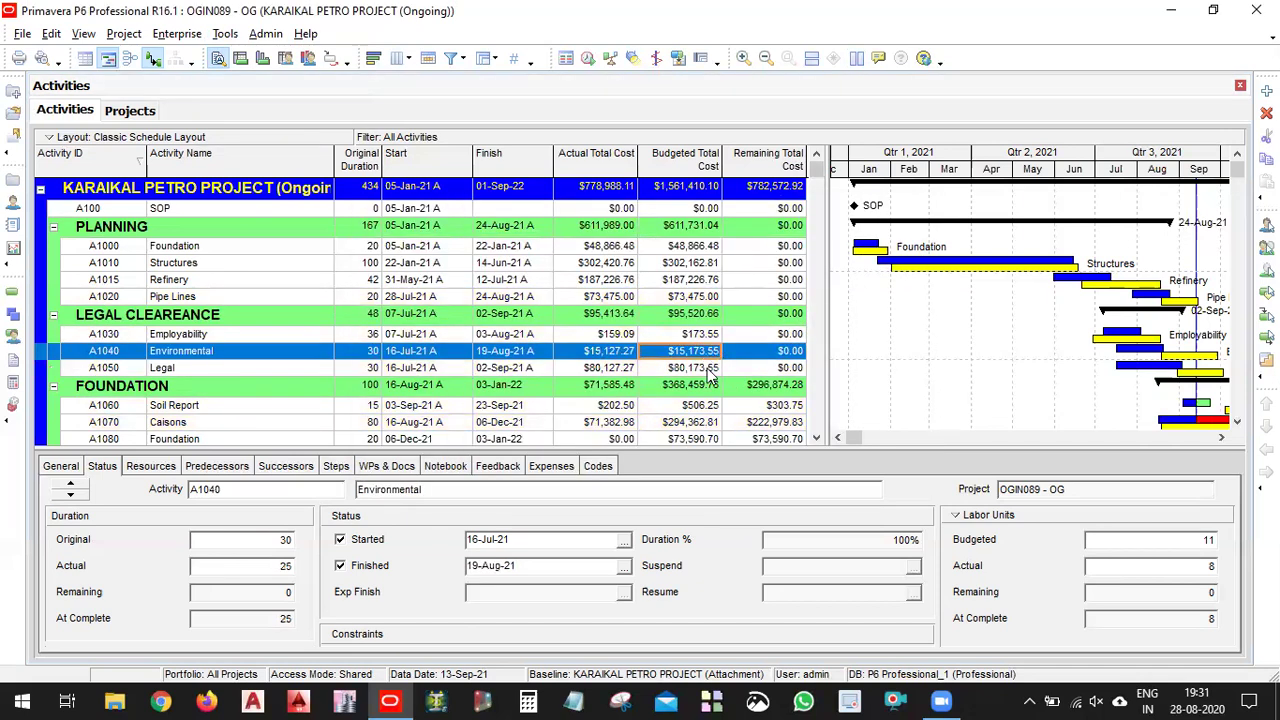
left_click(712, 368)
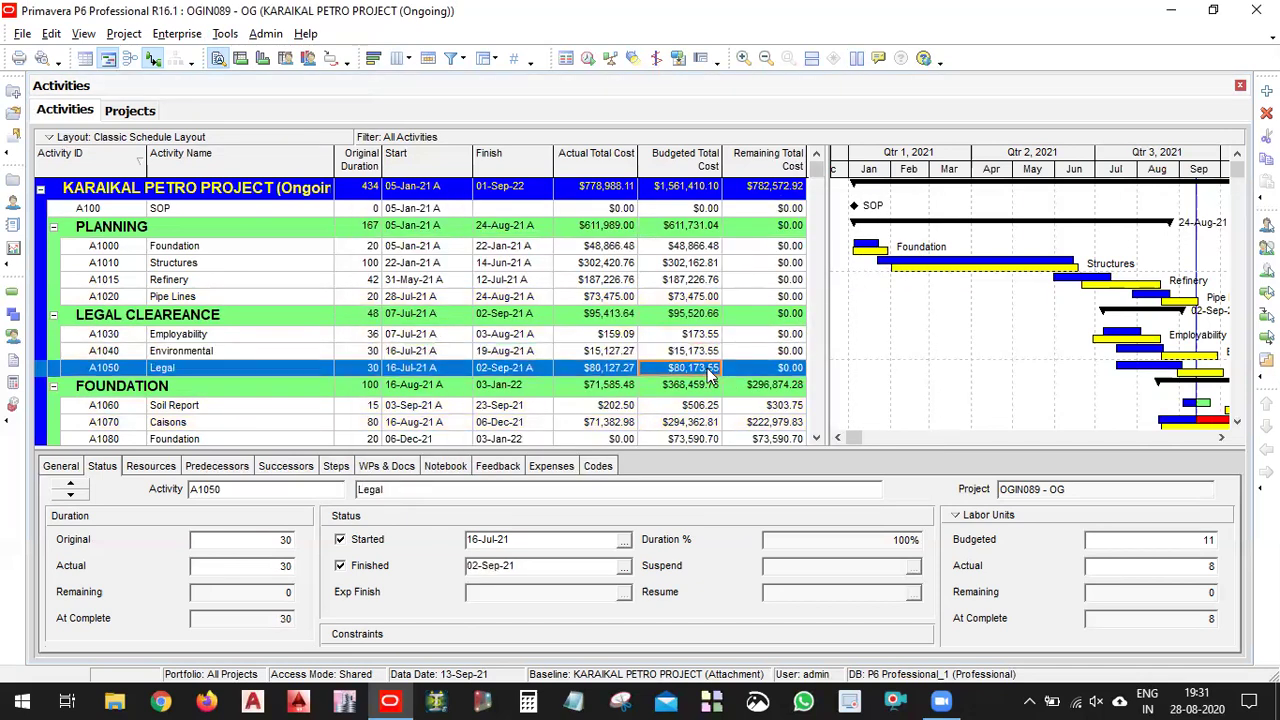
Recalculate the project's assignment costs with the overtime factor synchronized.
left_click(225, 33)
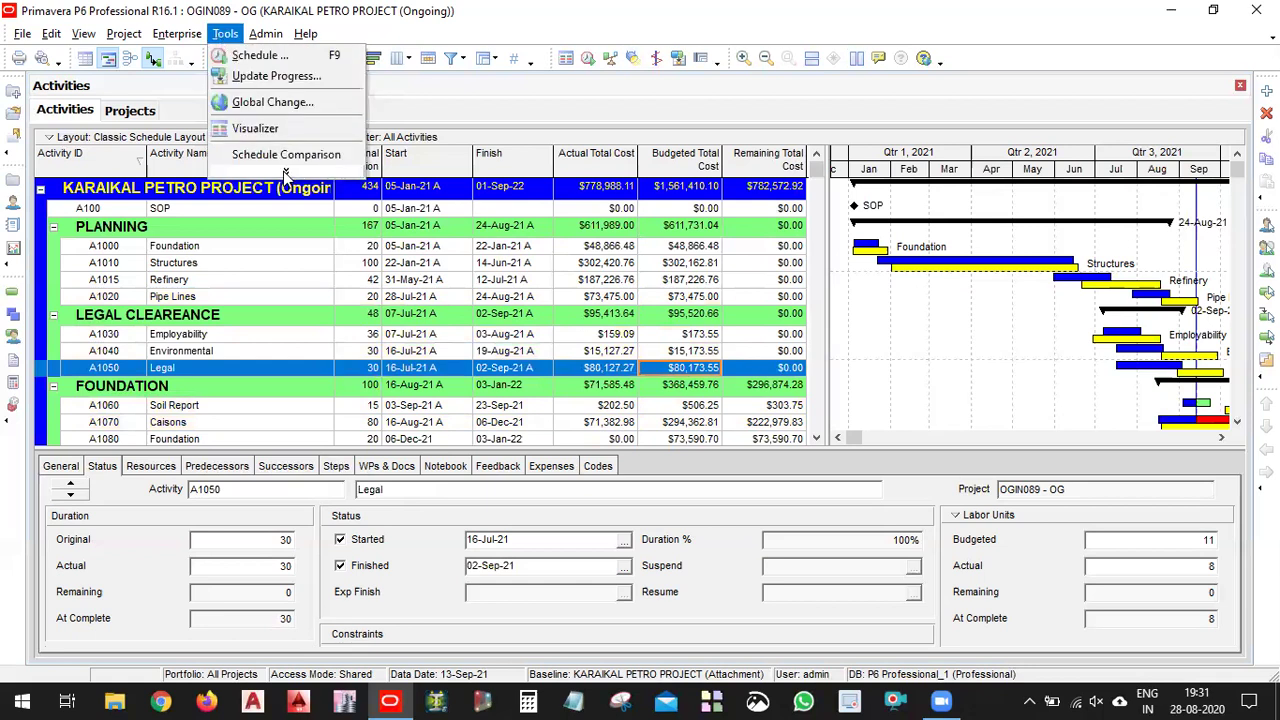
left_click(283, 171)
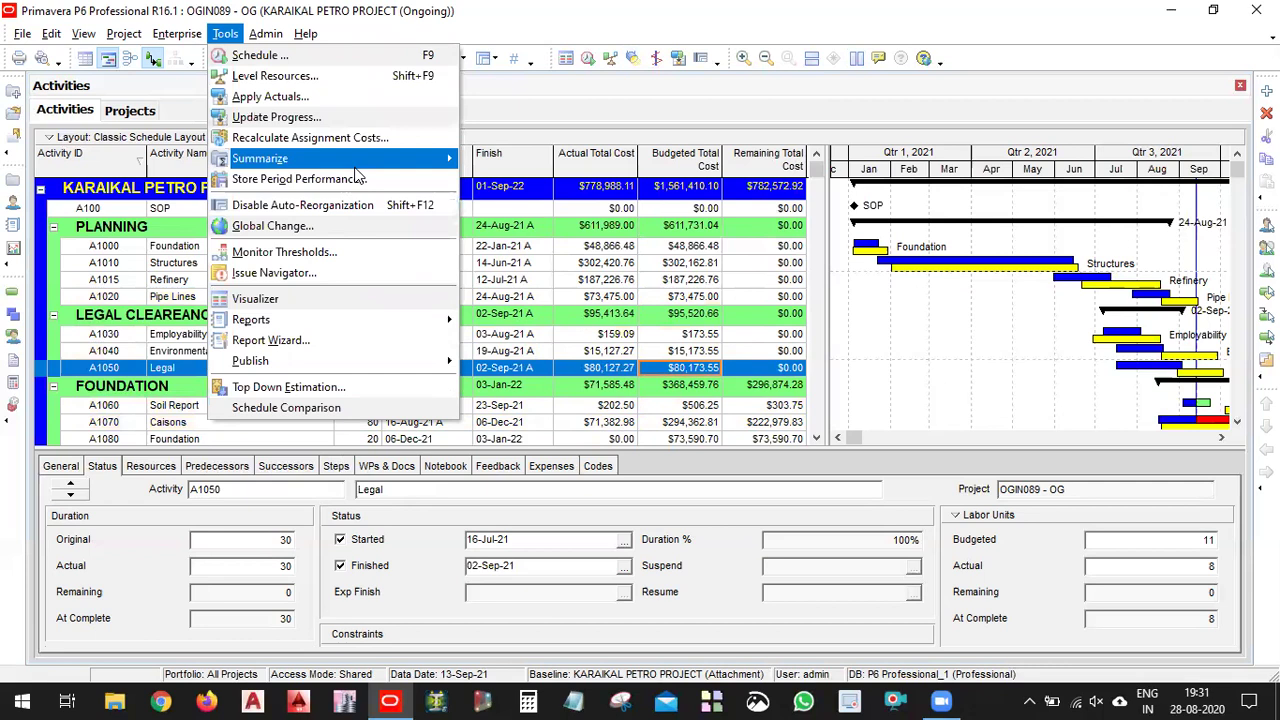
mouse_move(358, 162)
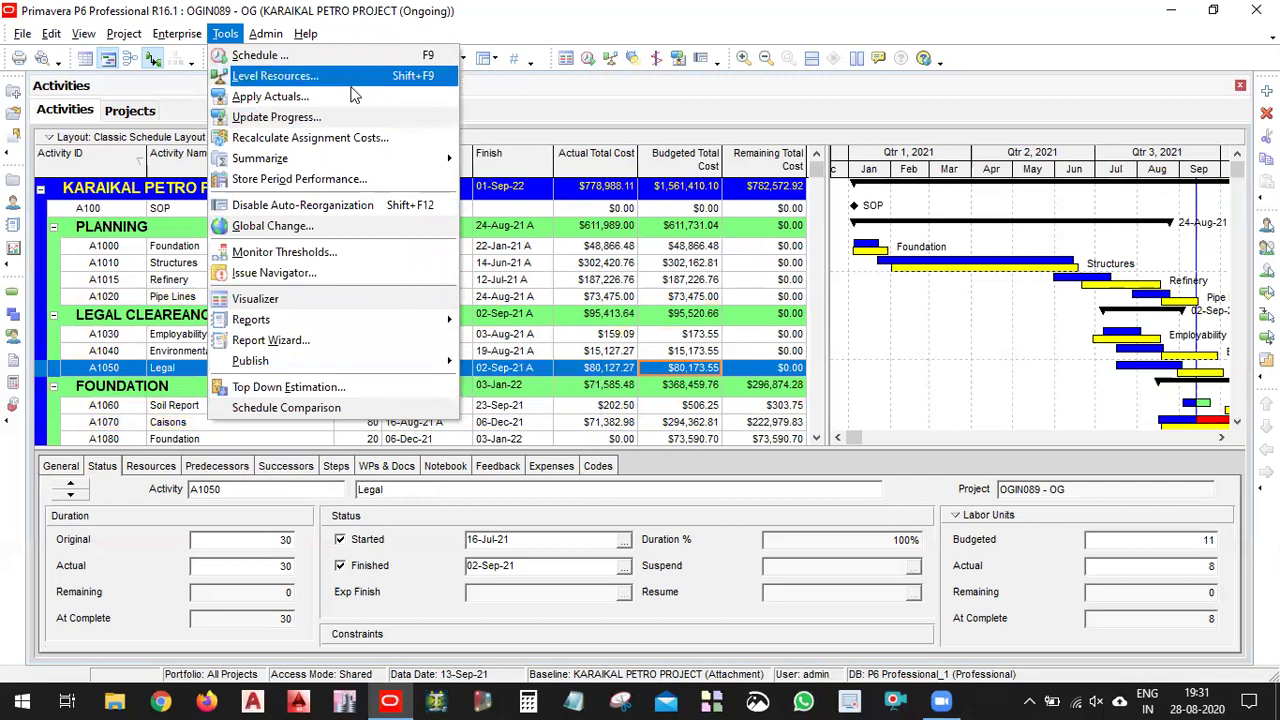
left_click(355, 137)
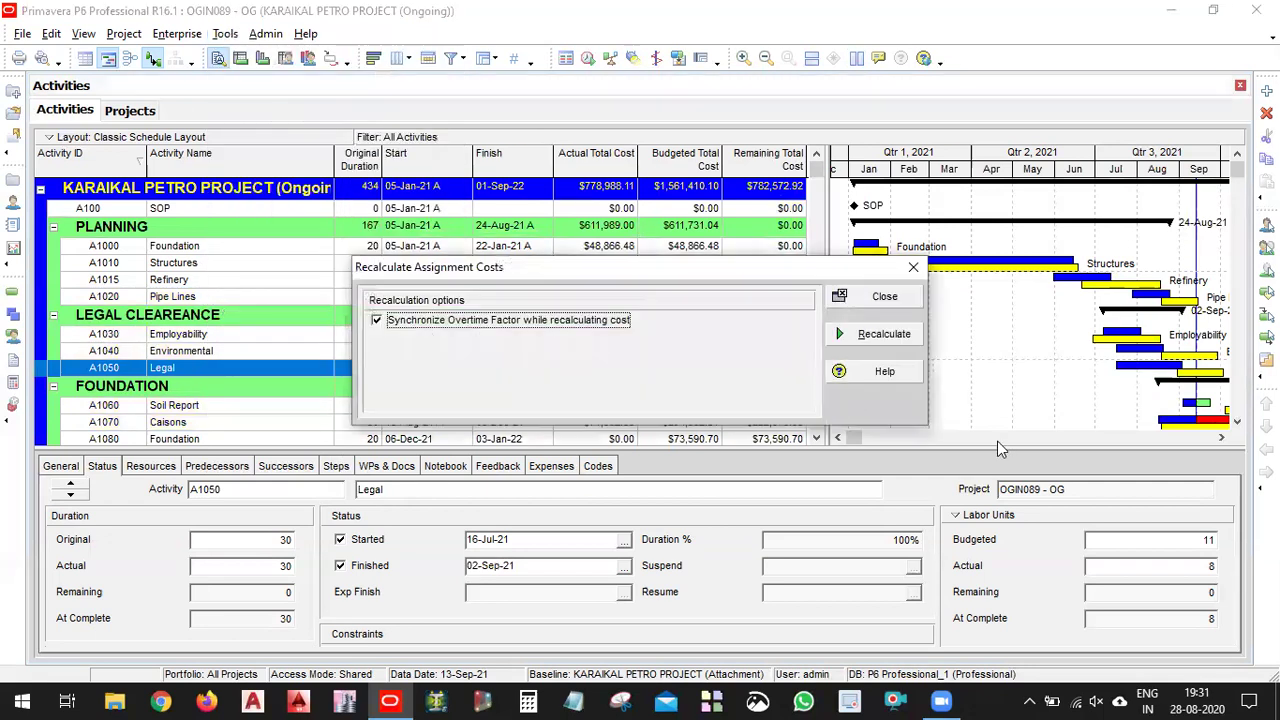
left_click(880, 336)
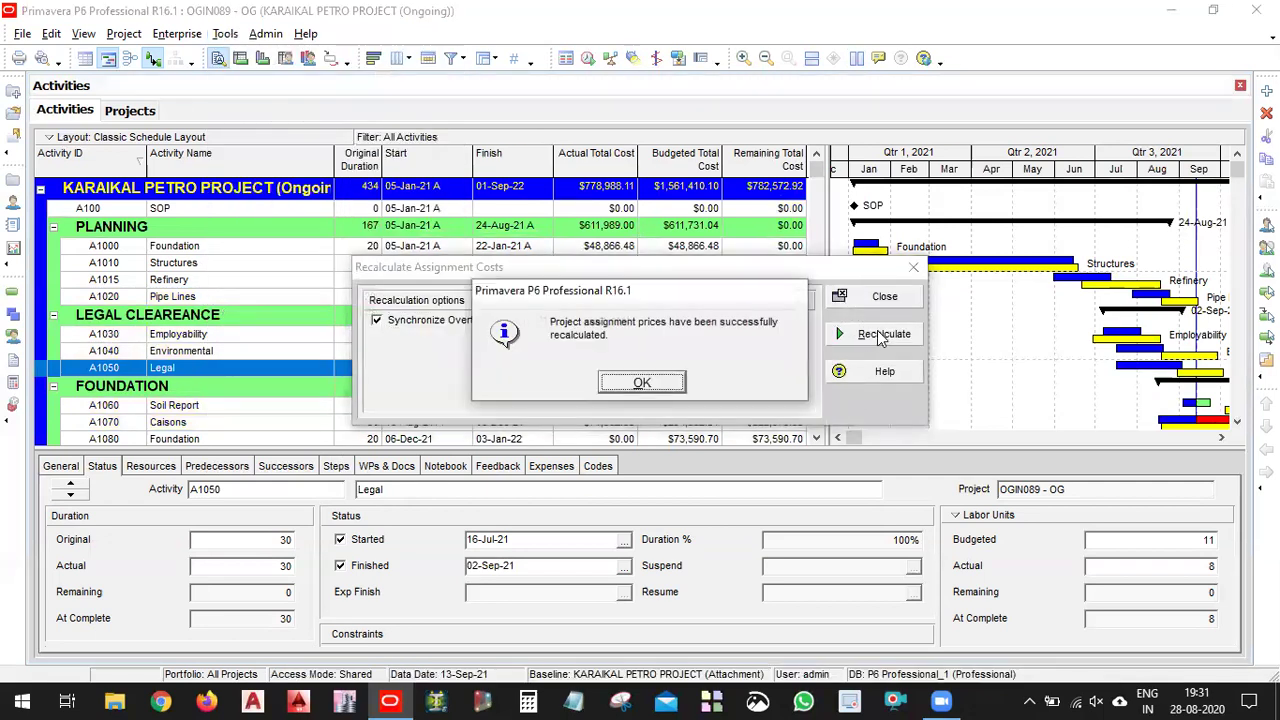
left_click(648, 389)
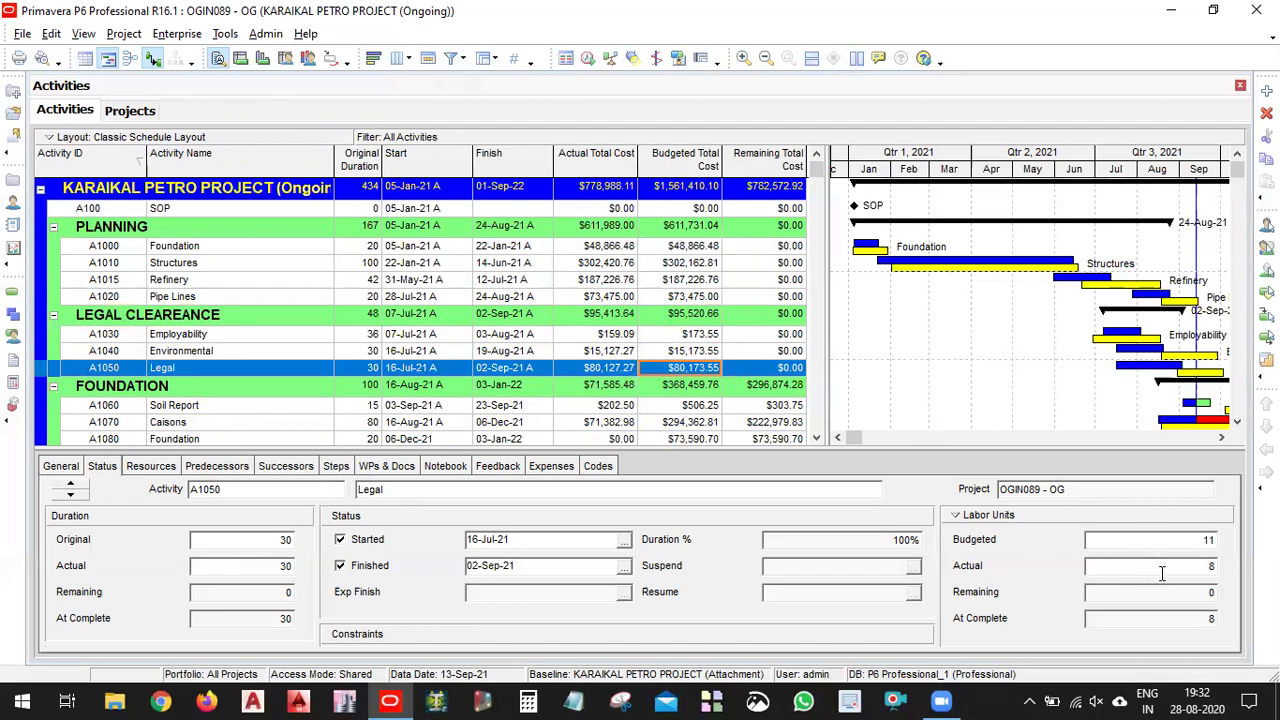
Compare actual, budgeted and remaining costs for the Environmental and Soil Report activities, the Legal Cleareance group and the whole project.
left_click(689, 351)
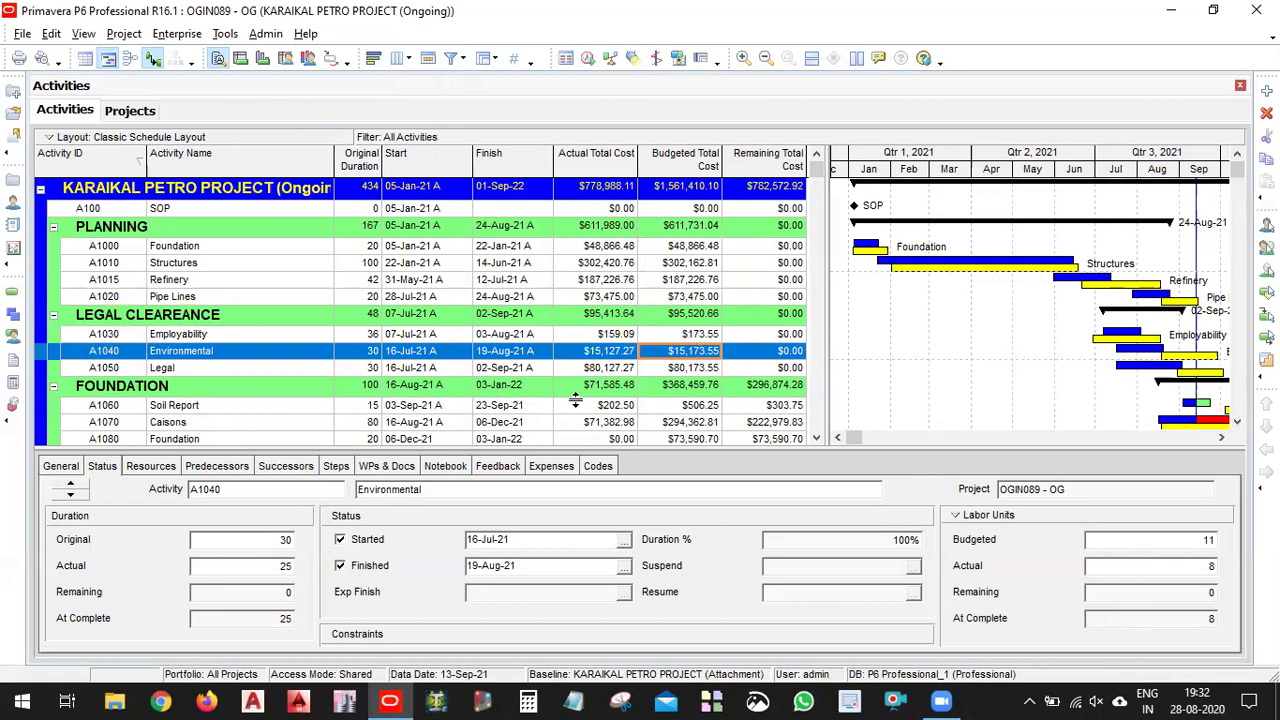
left_click(612, 410)
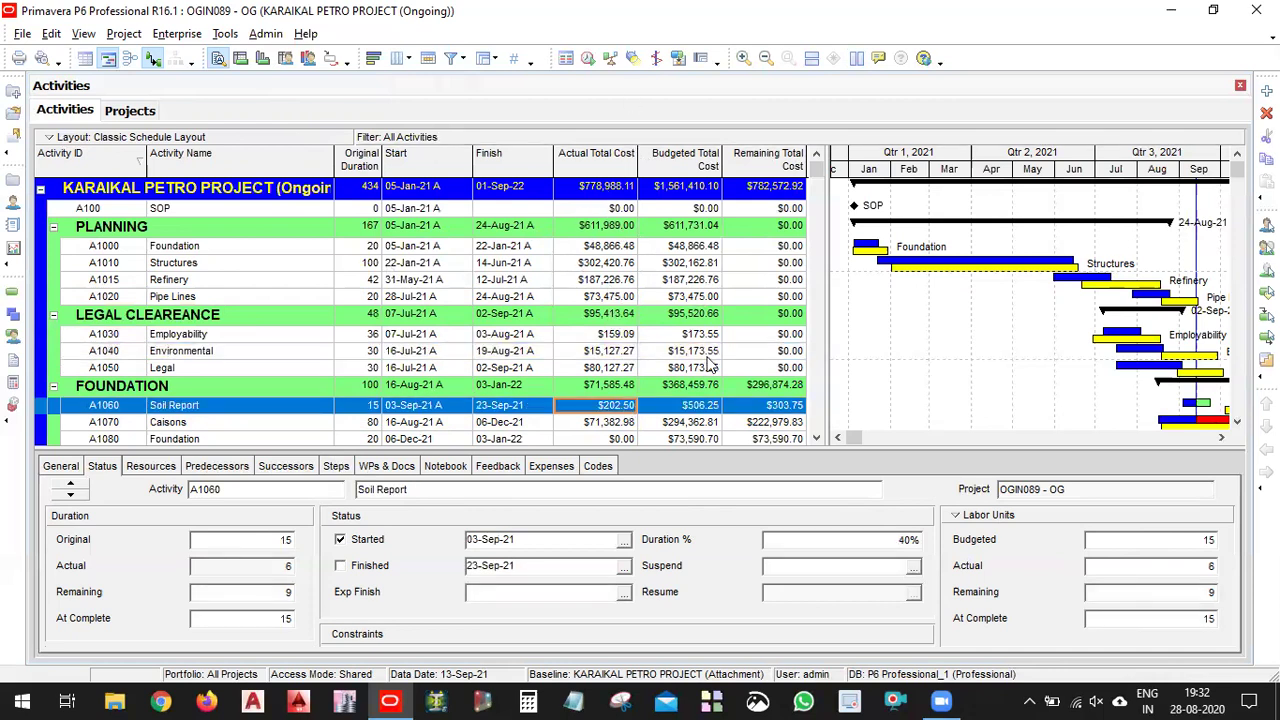
left_click(680, 316)
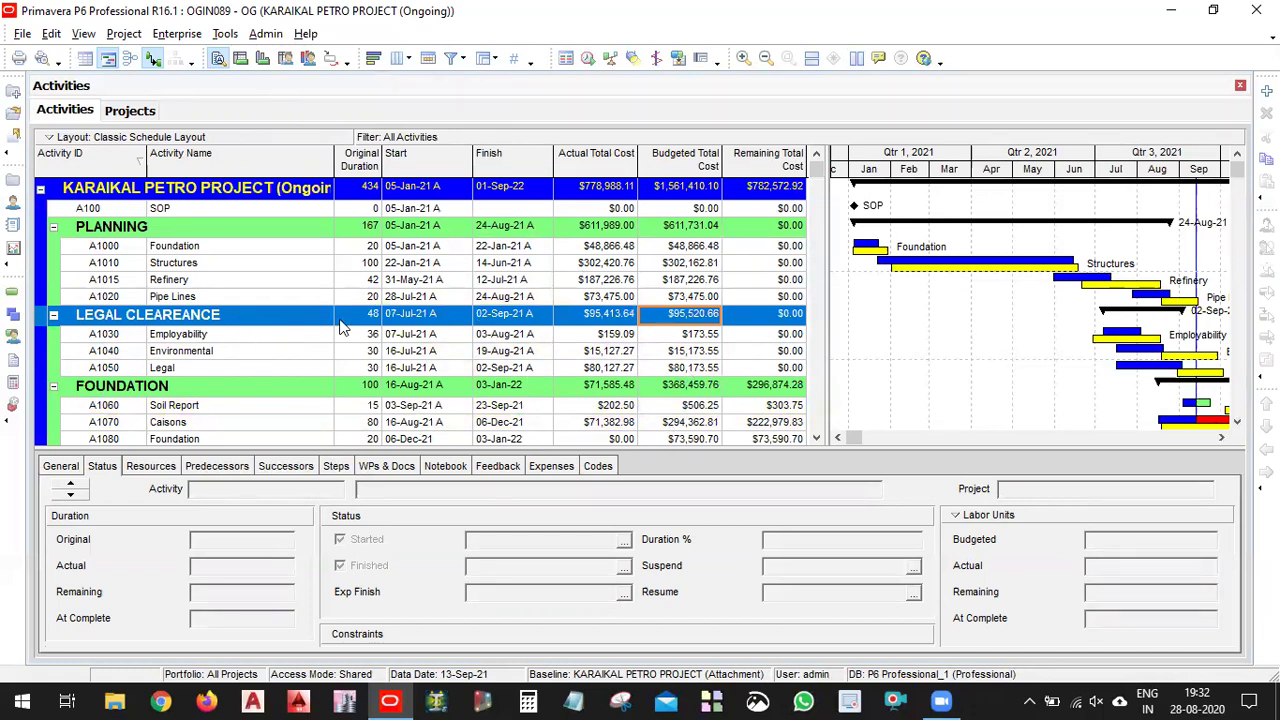
left_click(685, 192)
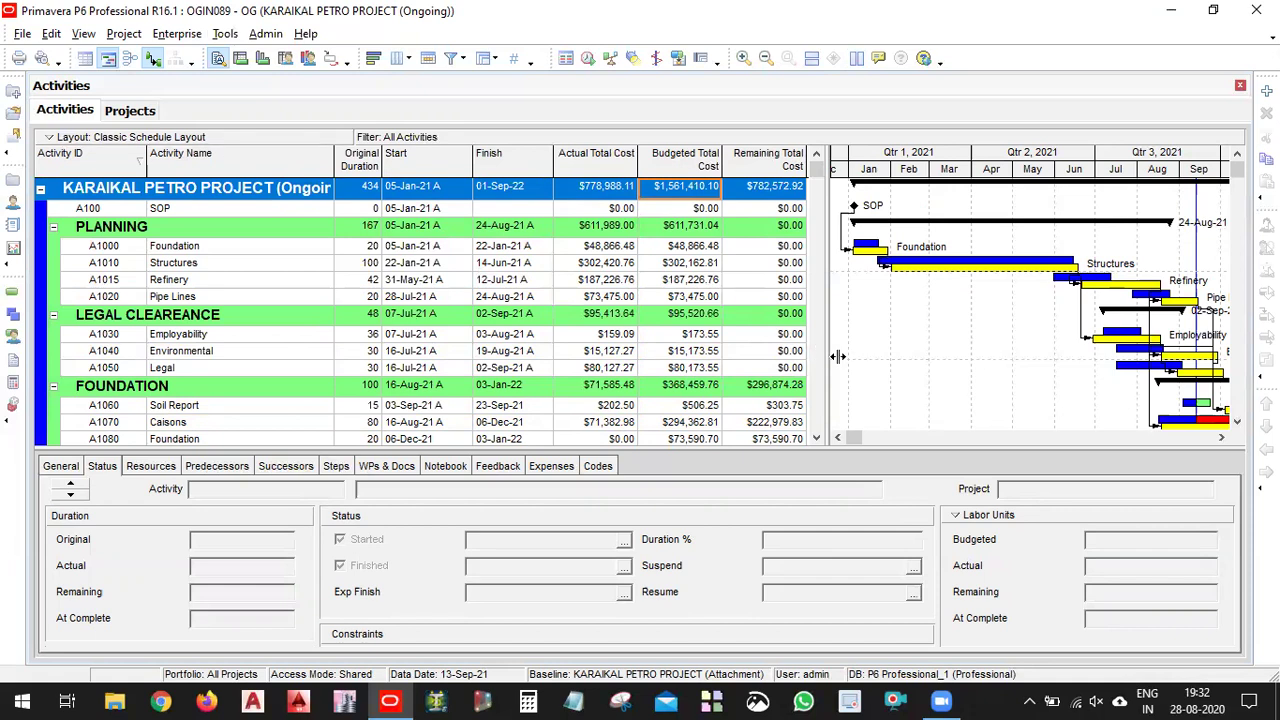
left_click_drag(860, 356, 806, 333)
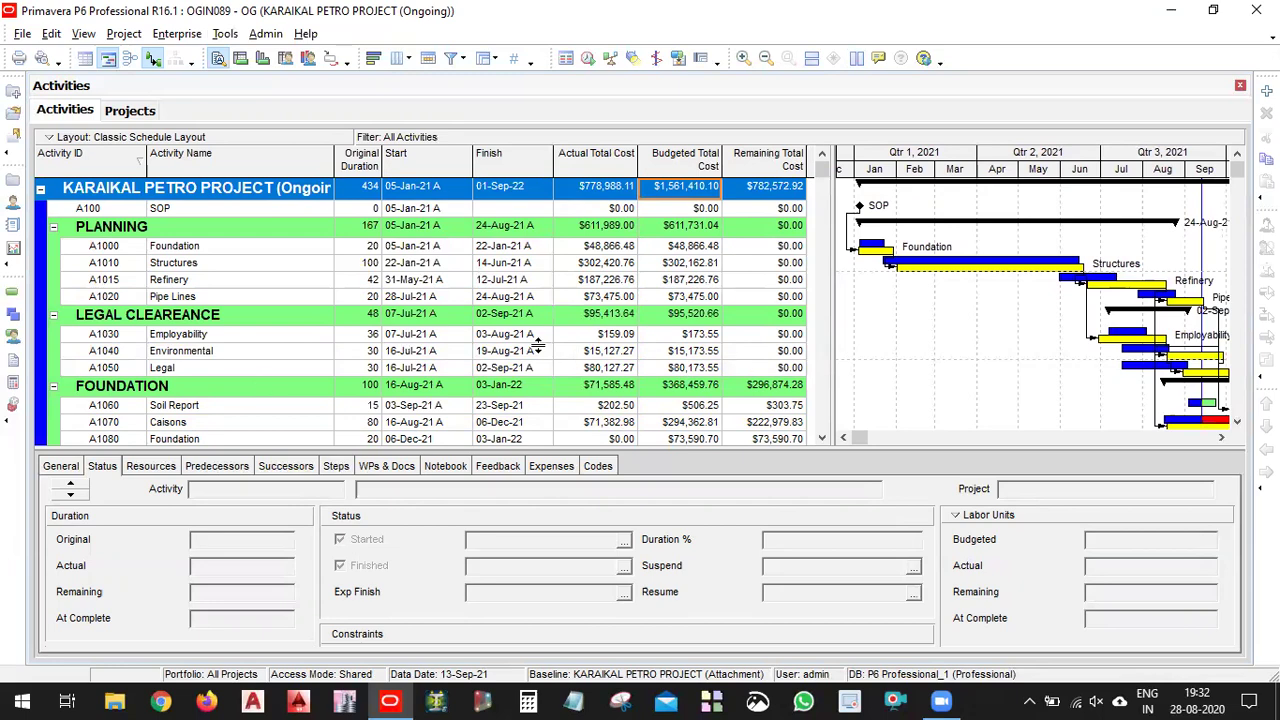
Open the print preview of the Classic Schedule Layout and examine its actual, budgeted and remaining total cost columns.
scroll(537, 343, "down", 5)
scroll(537, 343, "up", 5)
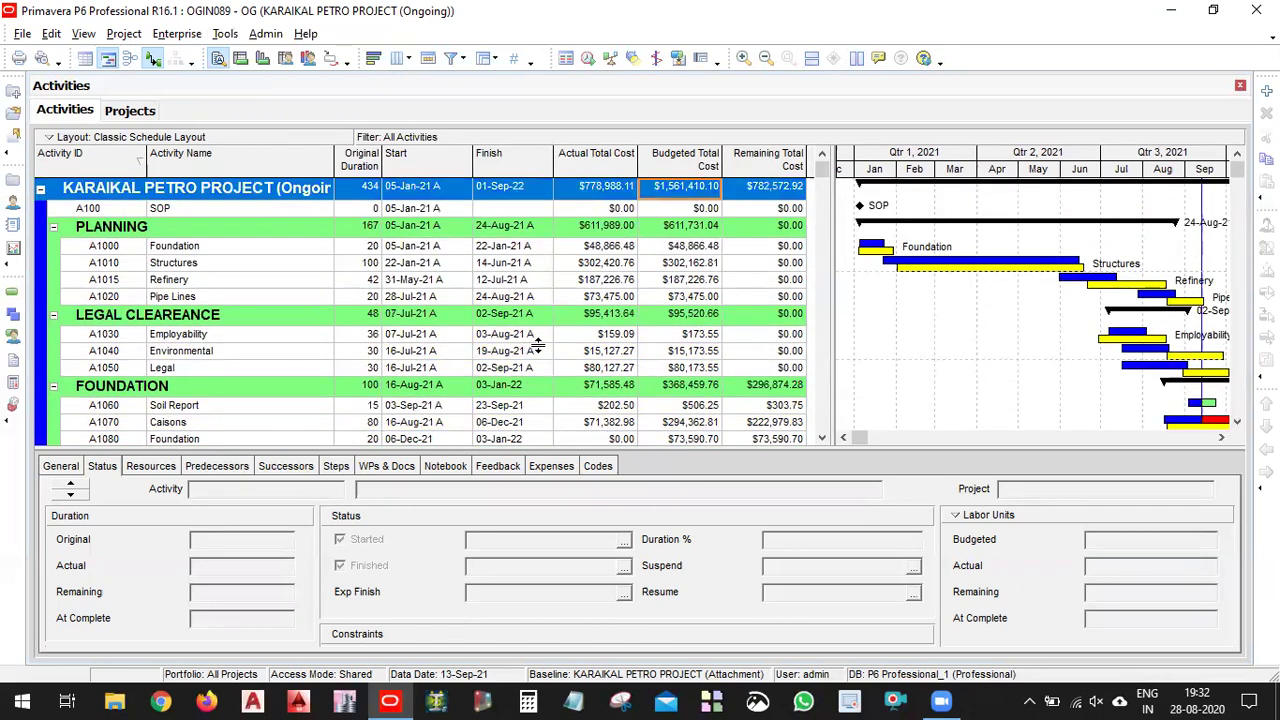
left_click(22, 33)
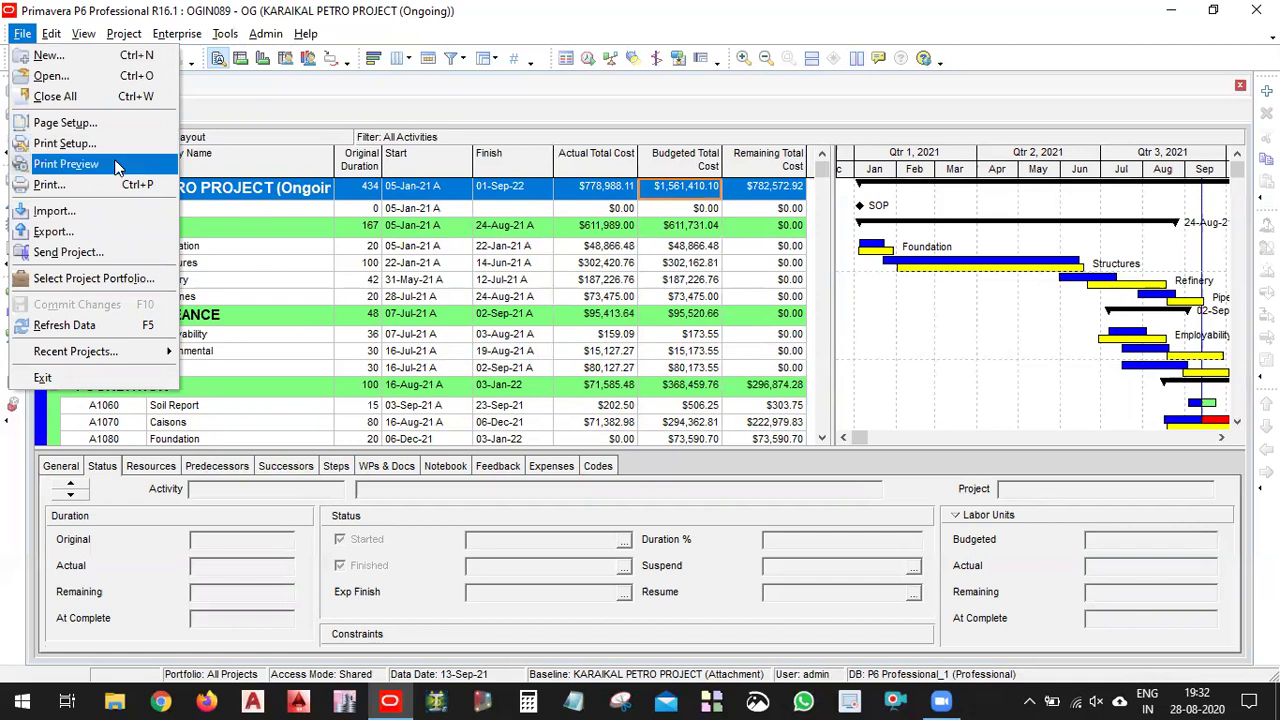
left_click(66, 163)
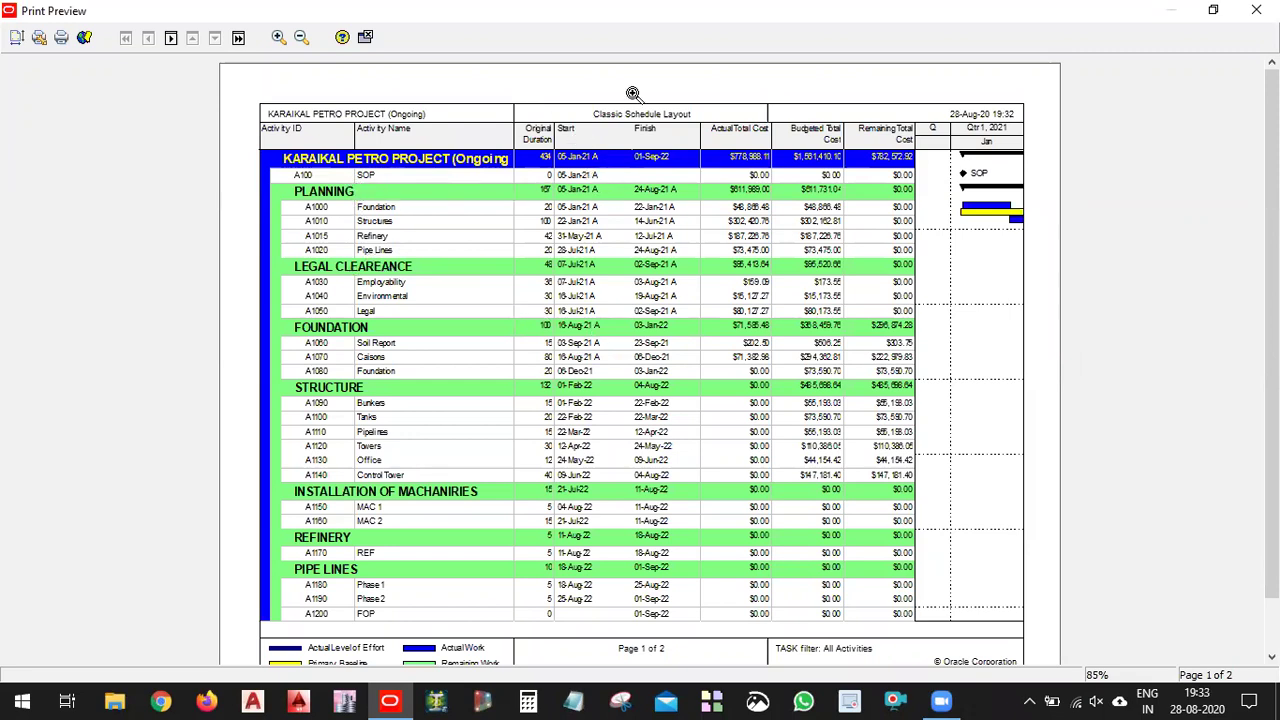
left_click(900, 238)
left_click(906, 272)
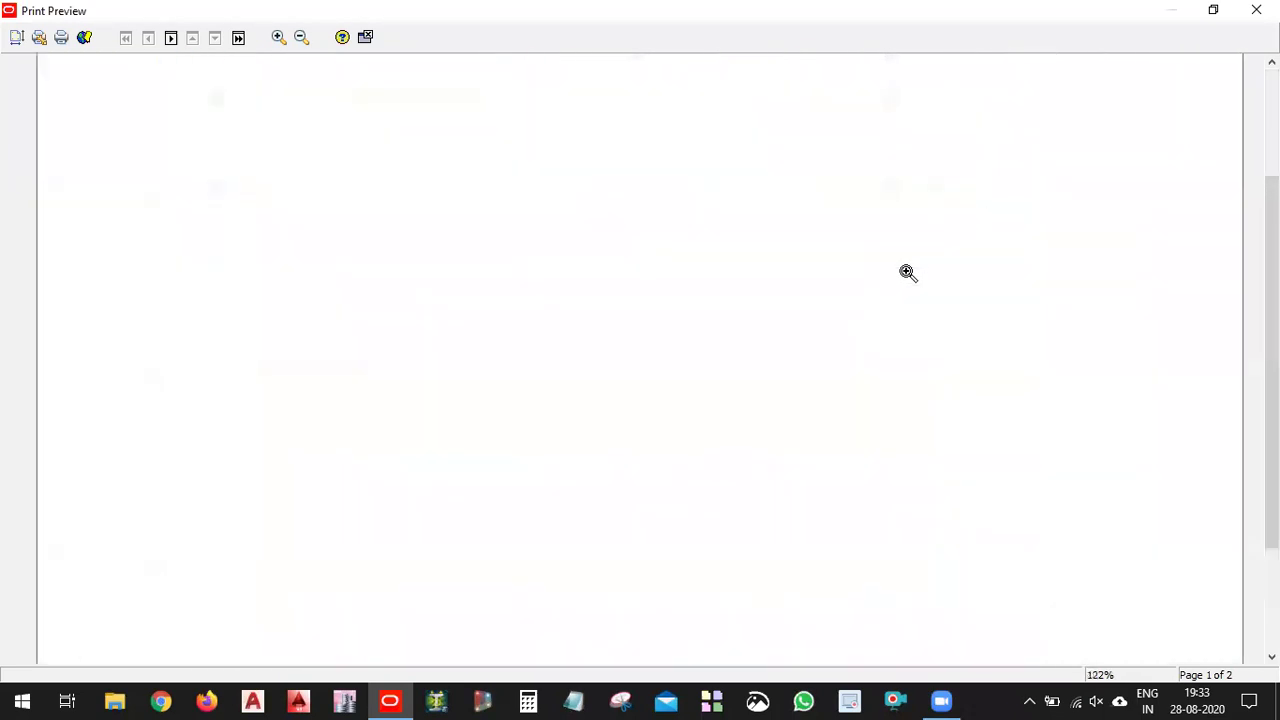
left_click(906, 276)
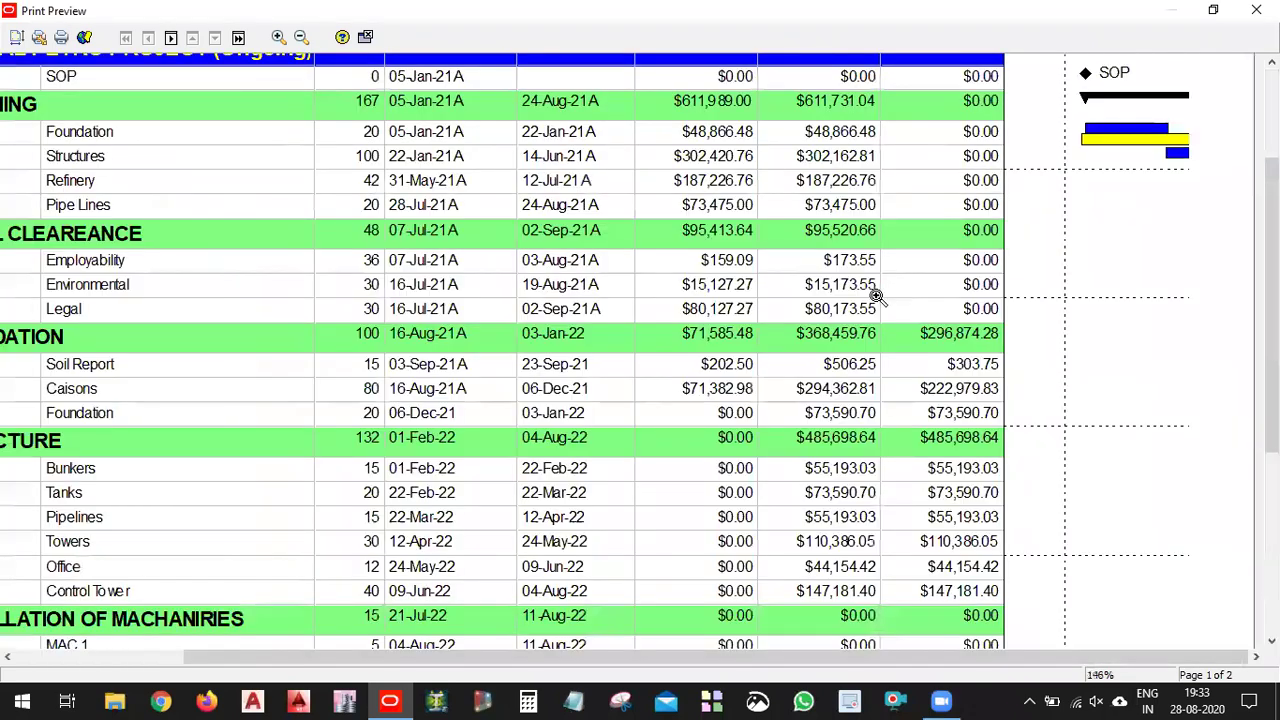
left_click(632, 222)
left_click(306, 40)
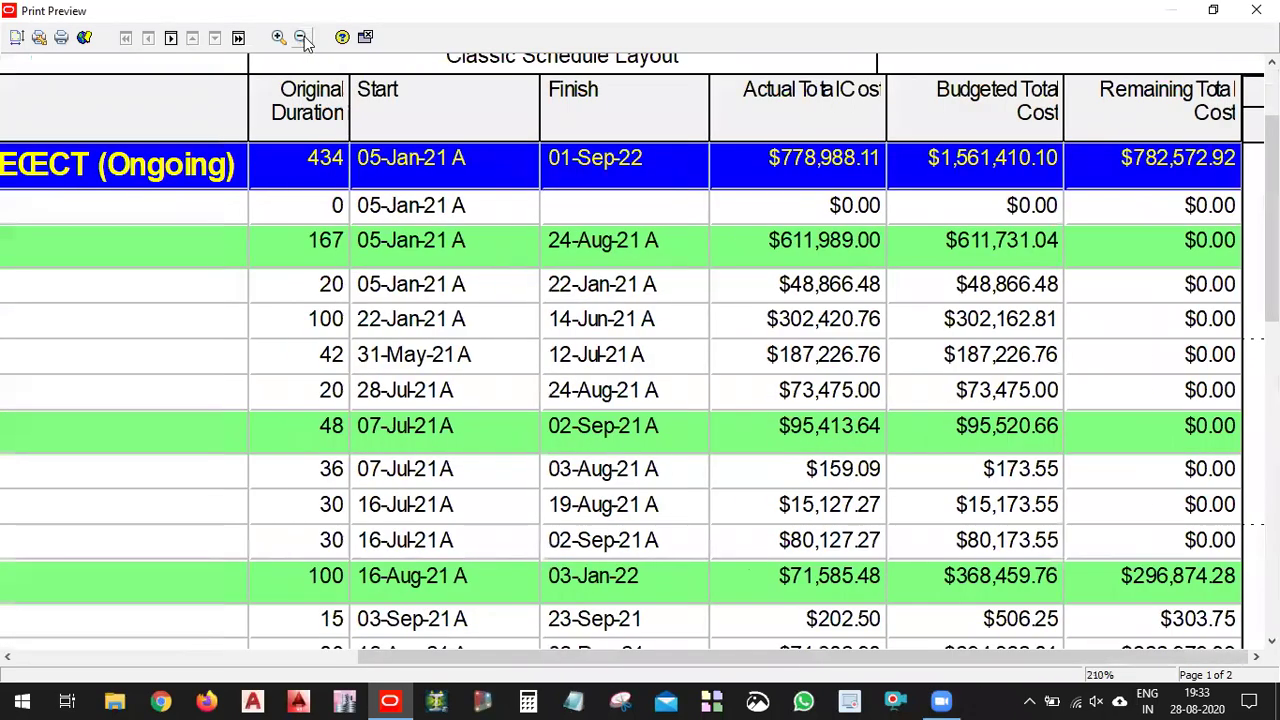
left_click(303, 38)
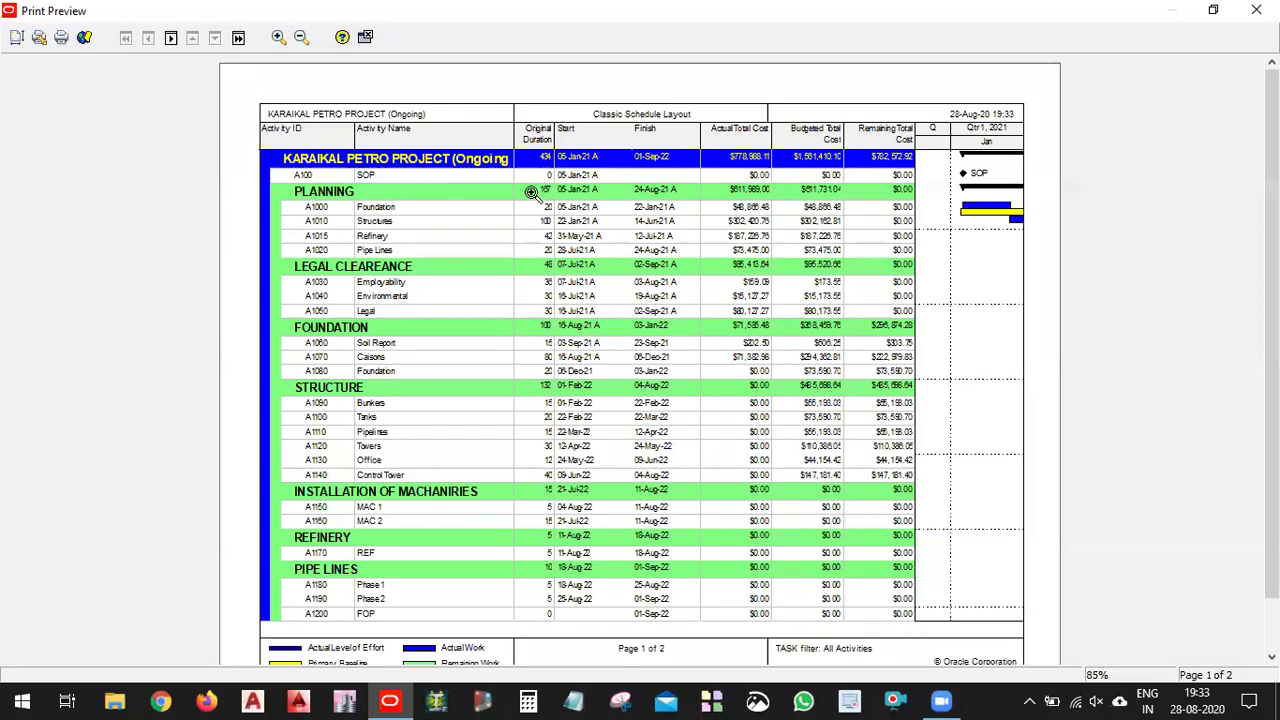
left_click(301, 38)
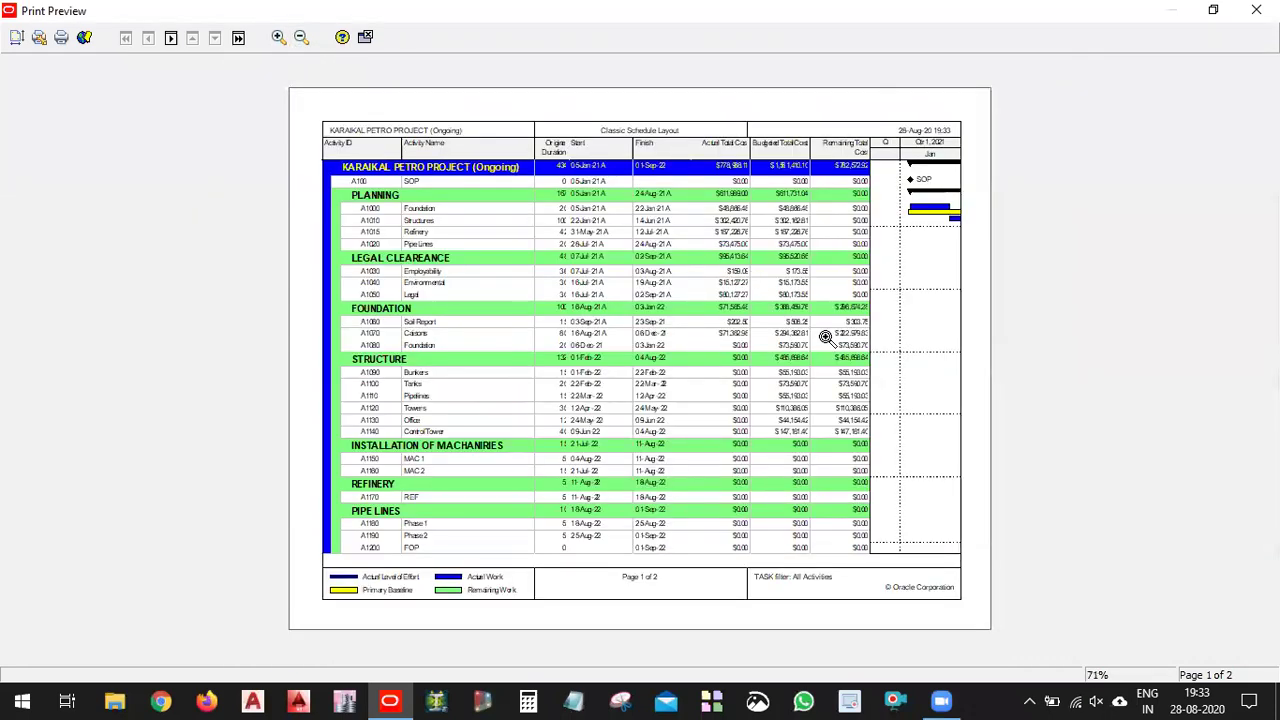
Look through both pages of the print preview, including the Gantt chart page, and return to the first page.
left_click(172, 40)
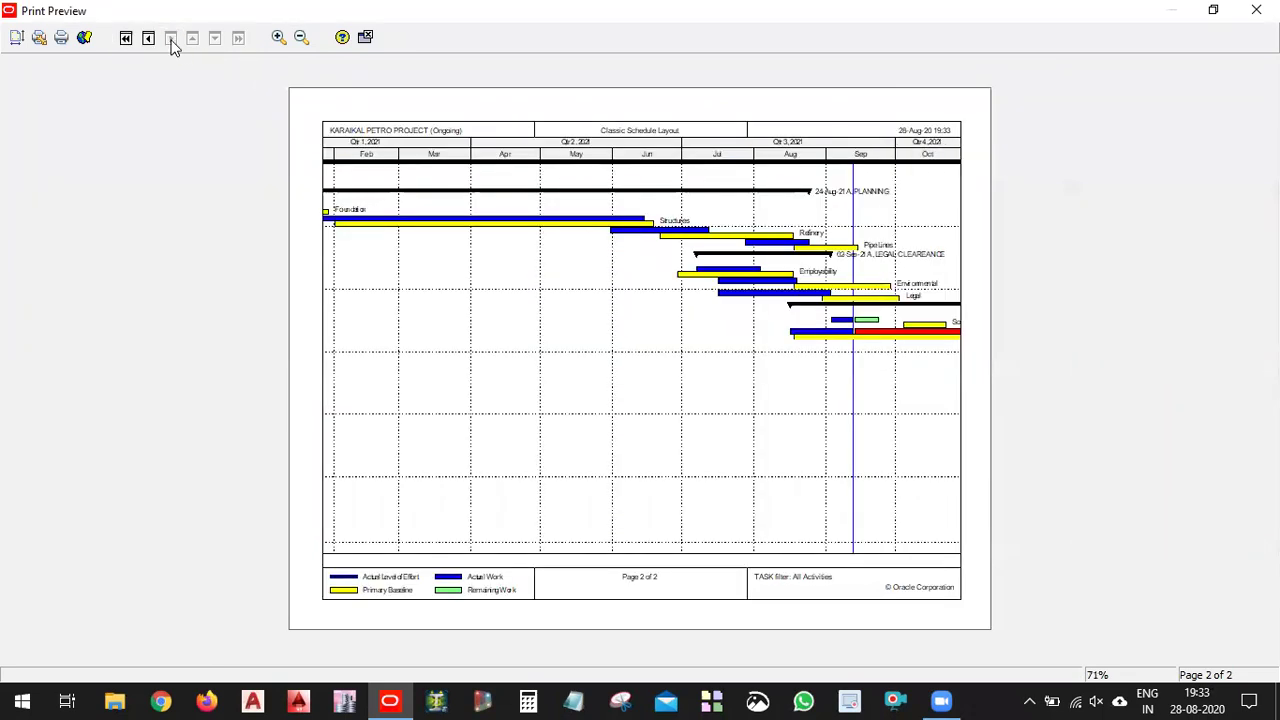
left_click(147, 39)
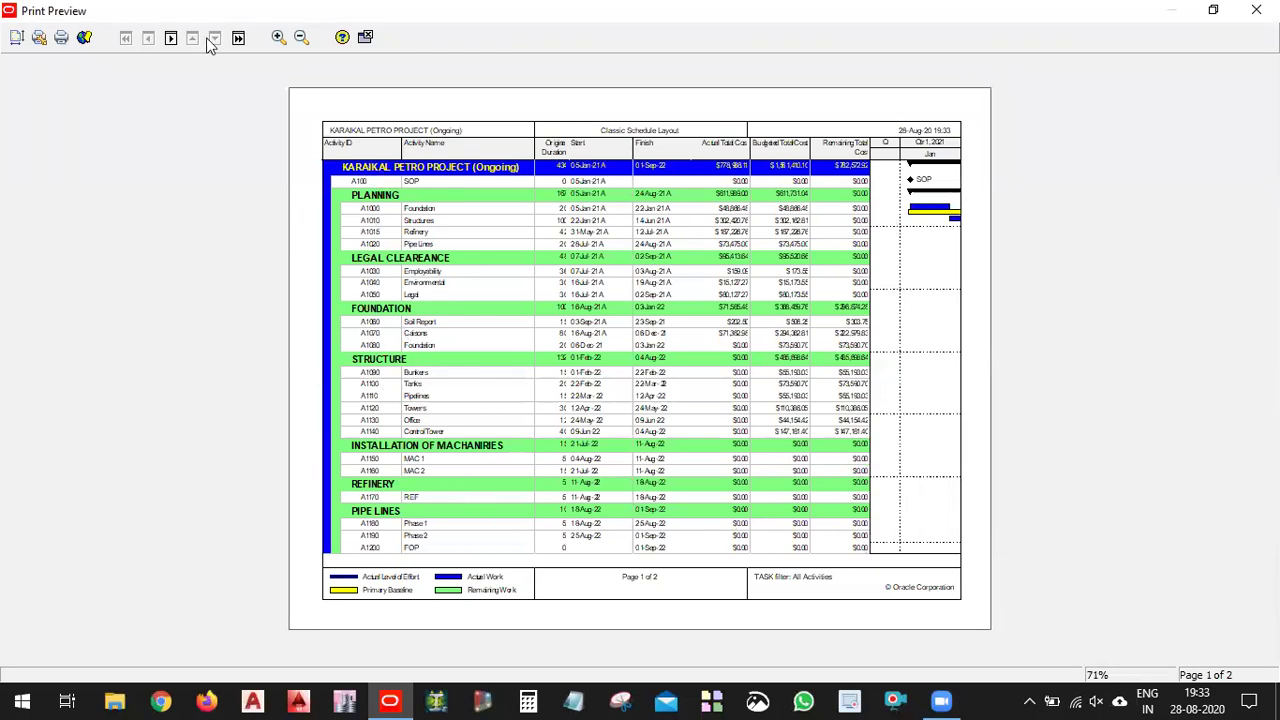
left_click(173, 40)
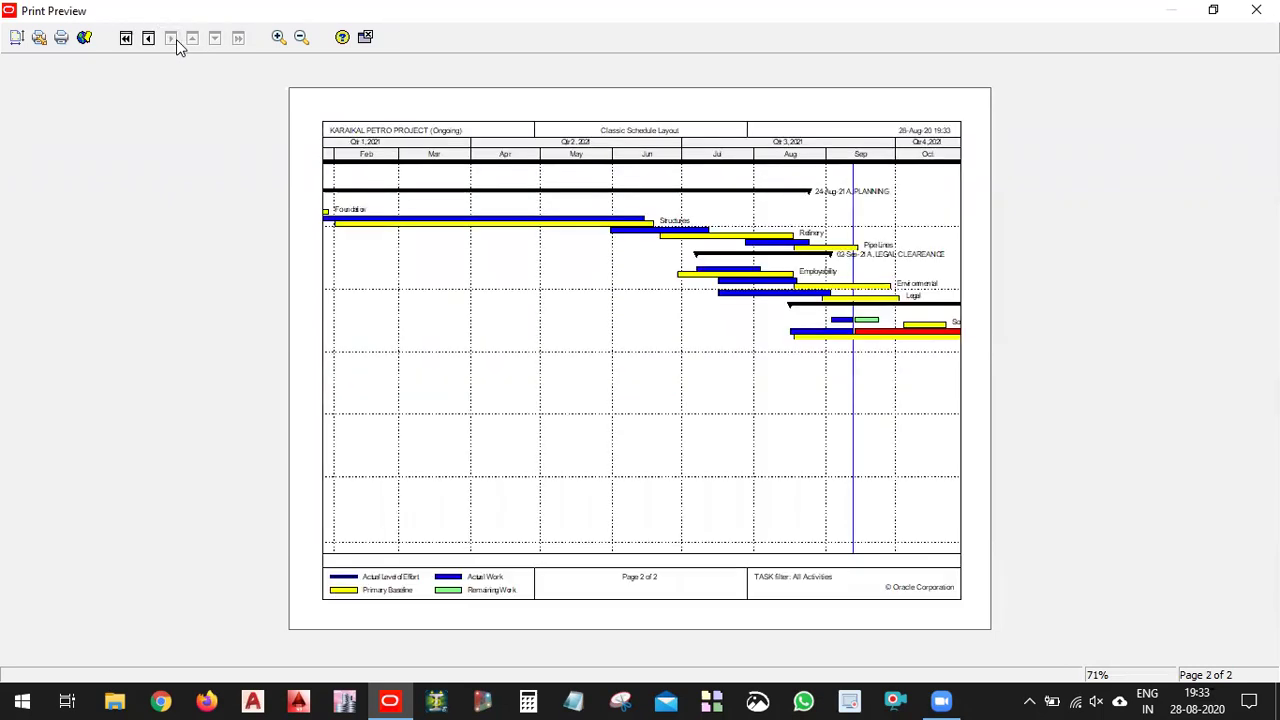
left_click(146, 40)
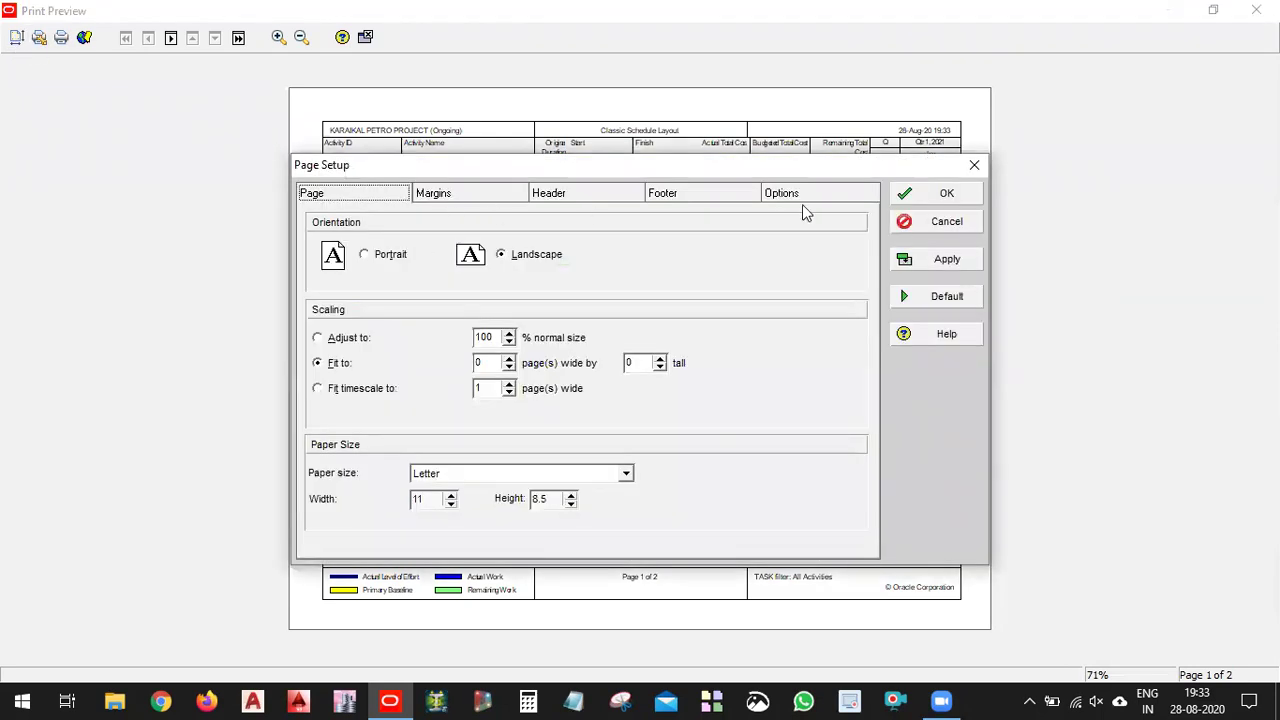
Exclude the Gantt Chart from the printout in the page setup options and apply the change.
left_click(808, 193)
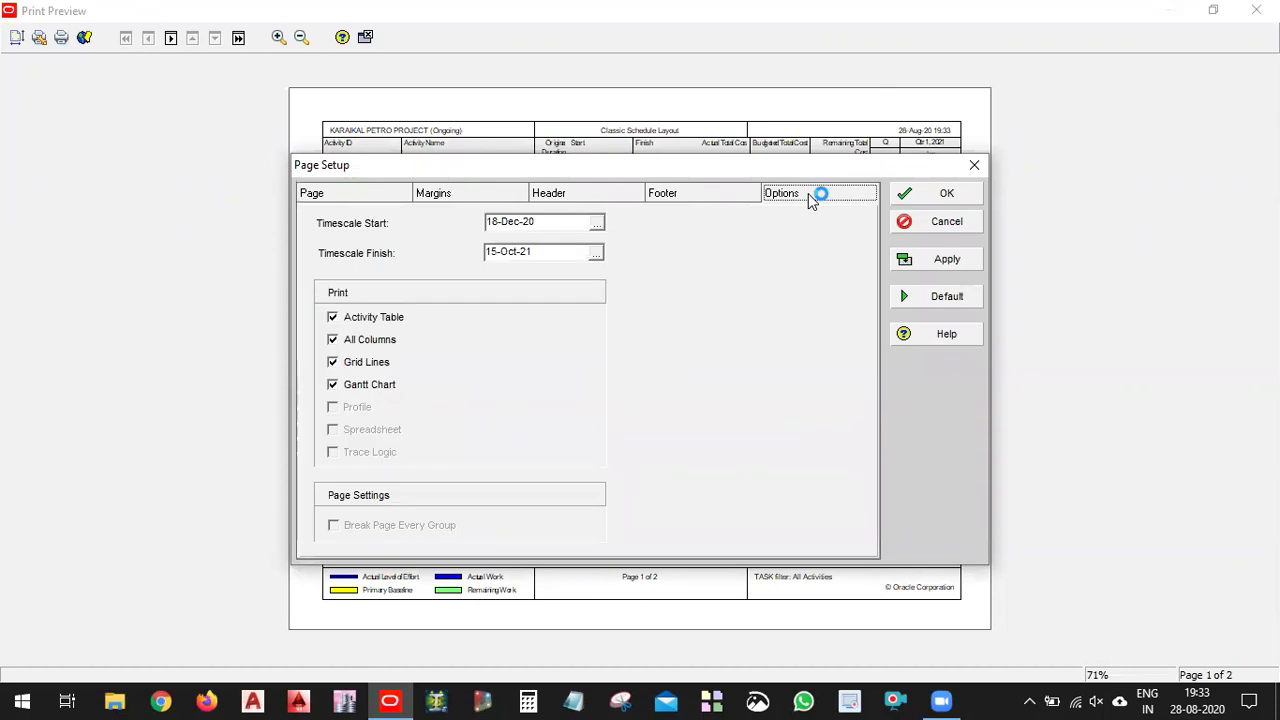
left_click(380, 392)
left_click(969, 264)
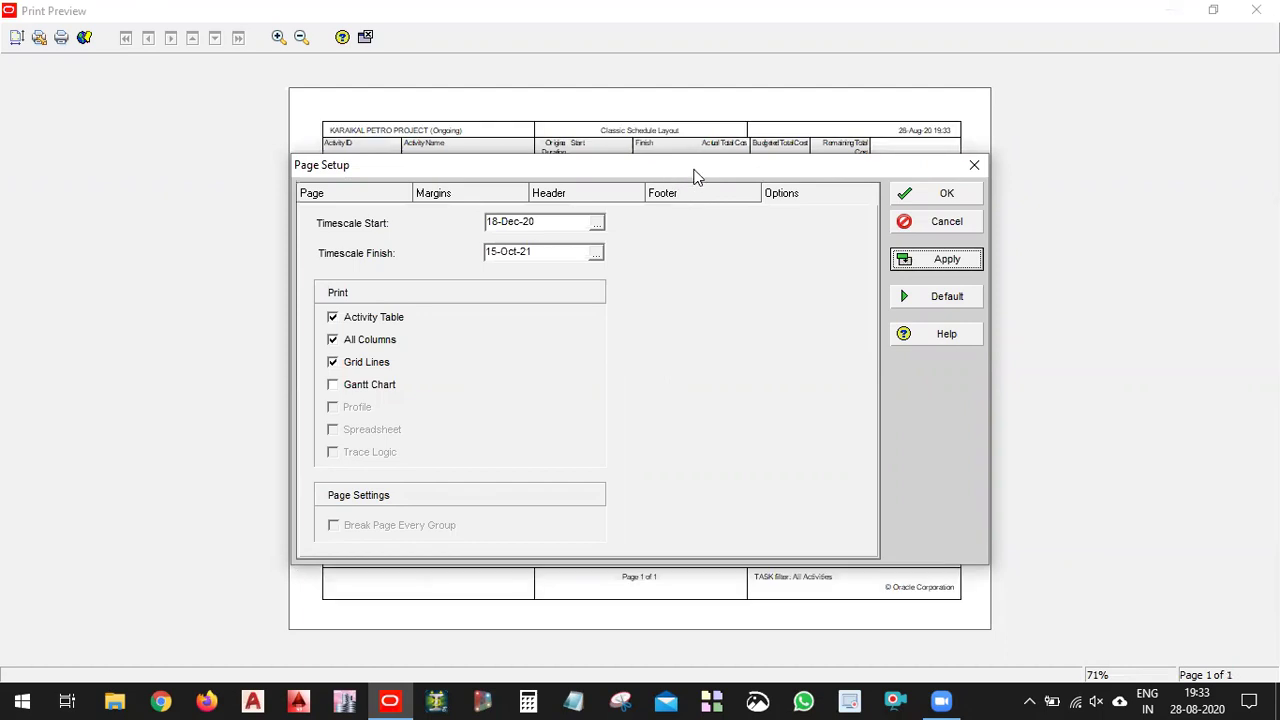
left_click_drag(697, 177, 681, 207)
left_click(911, 224)
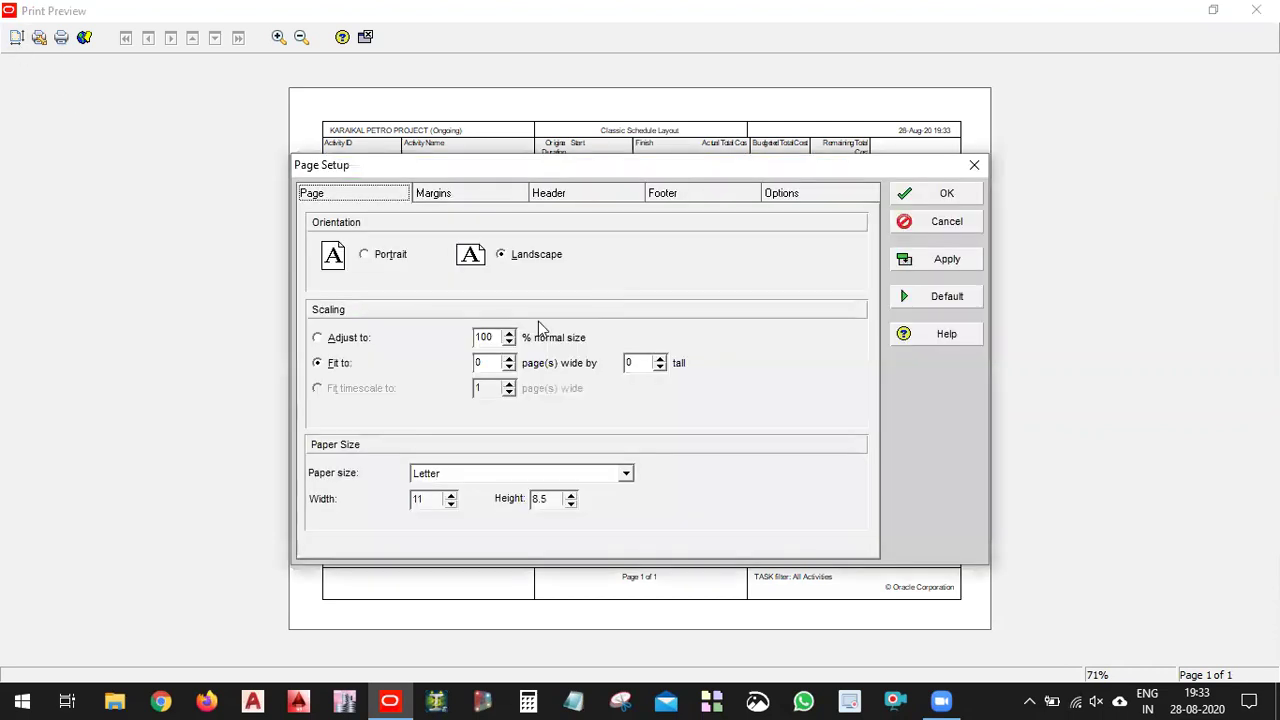
Turn off All Columns in the page setup print options so only the columns visible in the layout are printed.
left_click(820, 196)
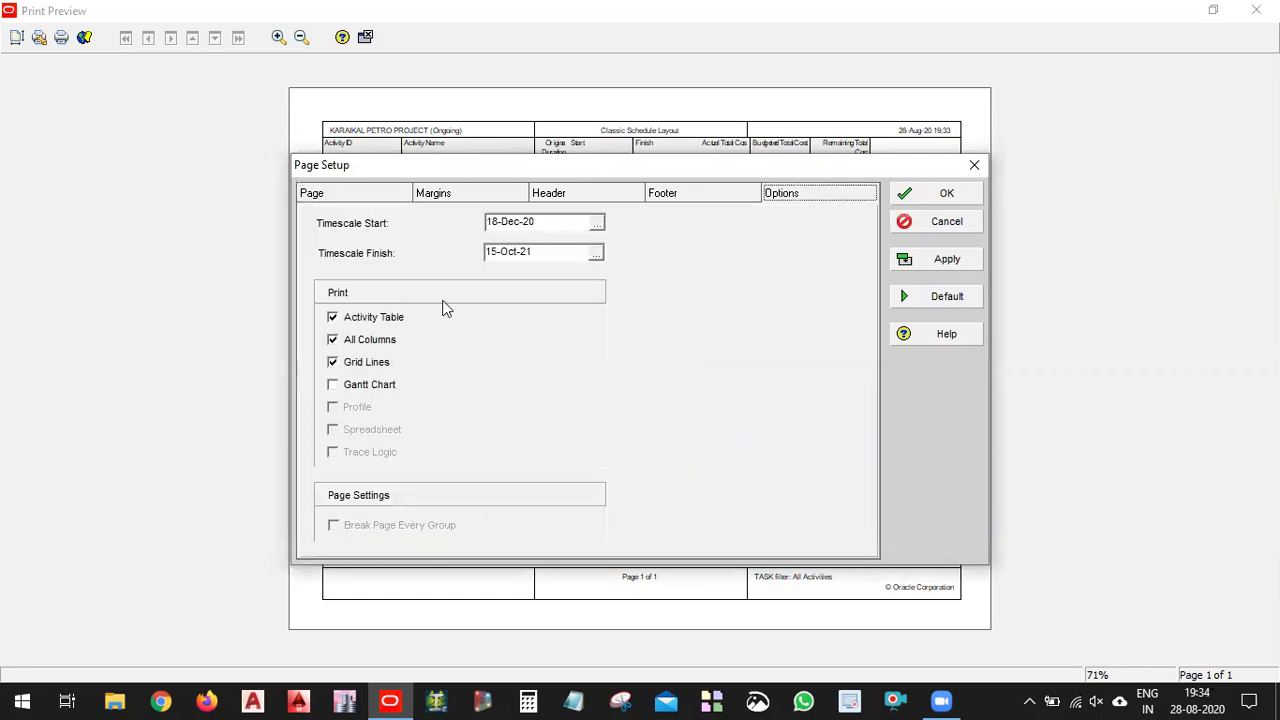
left_click(390, 342)
left_click(945, 259)
left_click(947, 196)
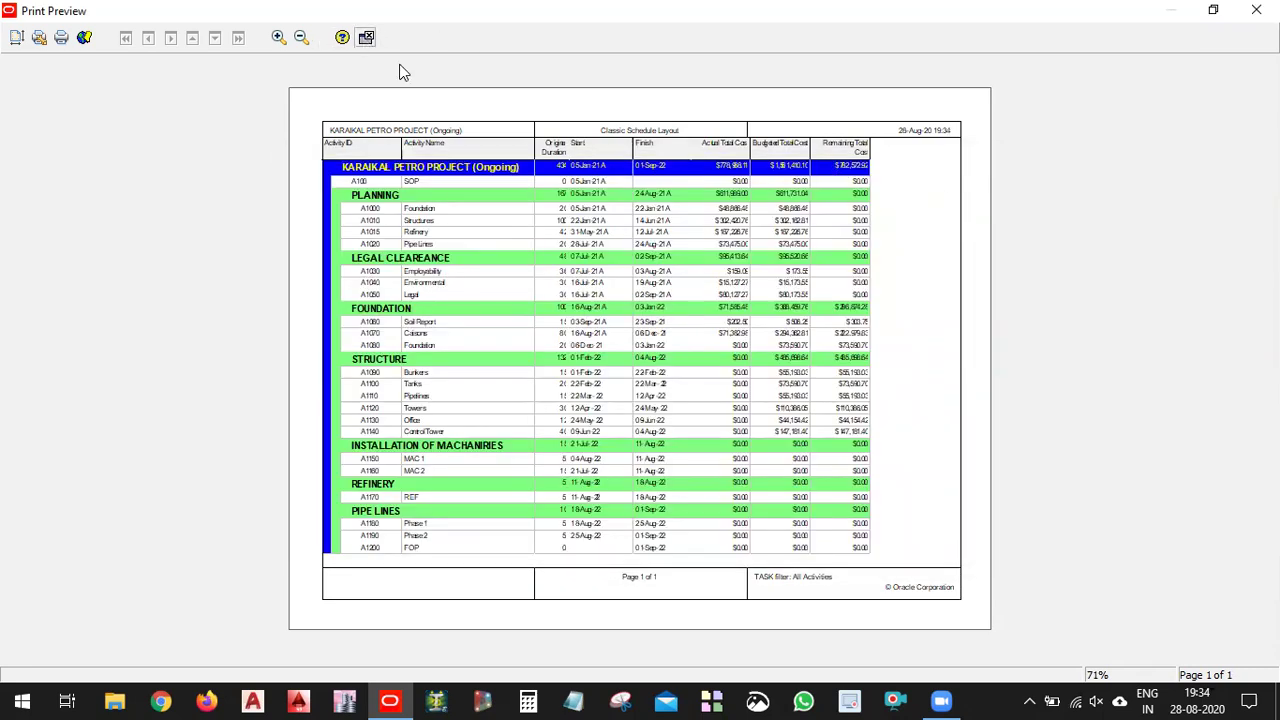
Close the print preview and widen the Gantt chart area until the activity table is cut off at the Actual Total Cost column.
key("Escape")
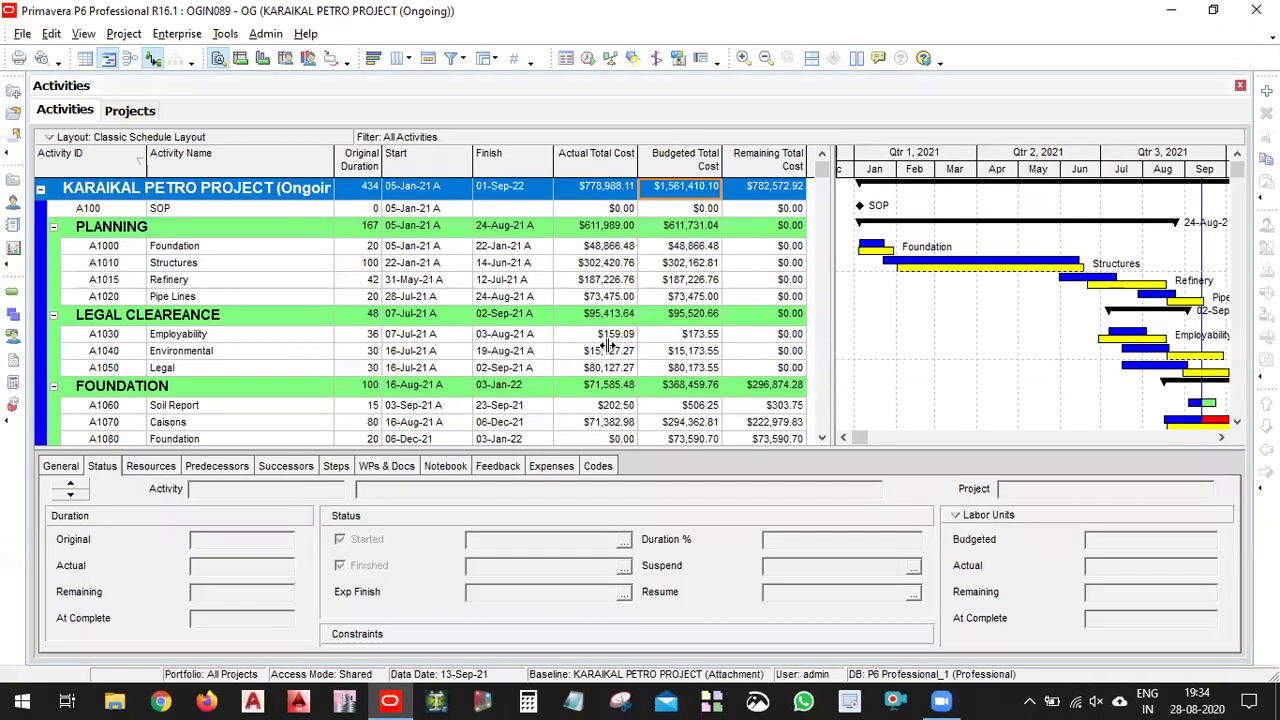
left_click_drag(607, 344, 609, 344)
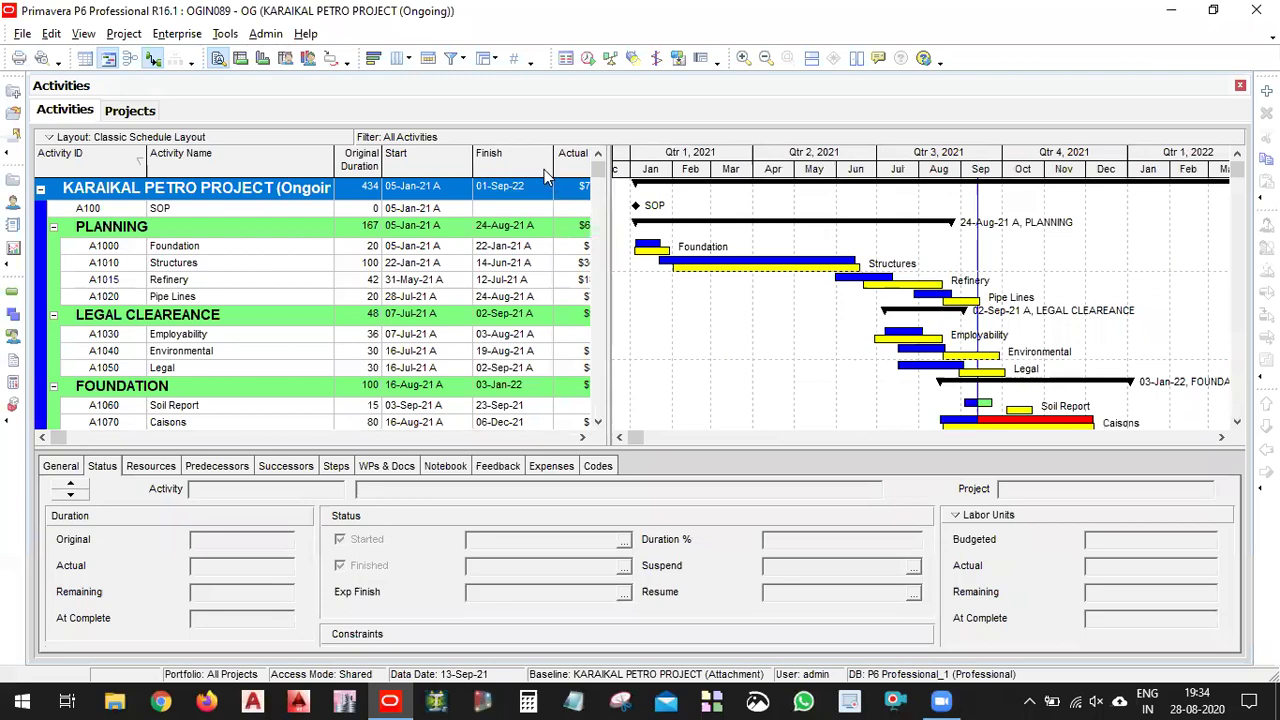
scroll(563, 253, "down", 7)
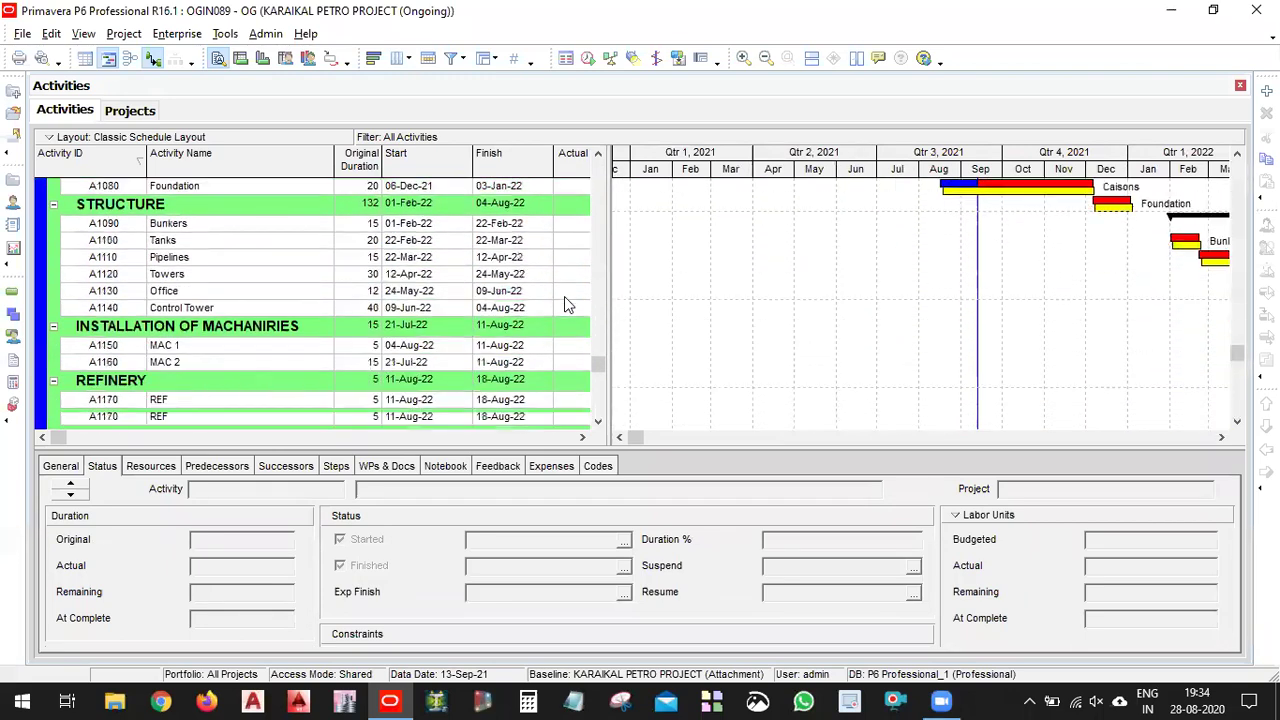
scroll(564, 296, "up", 7)
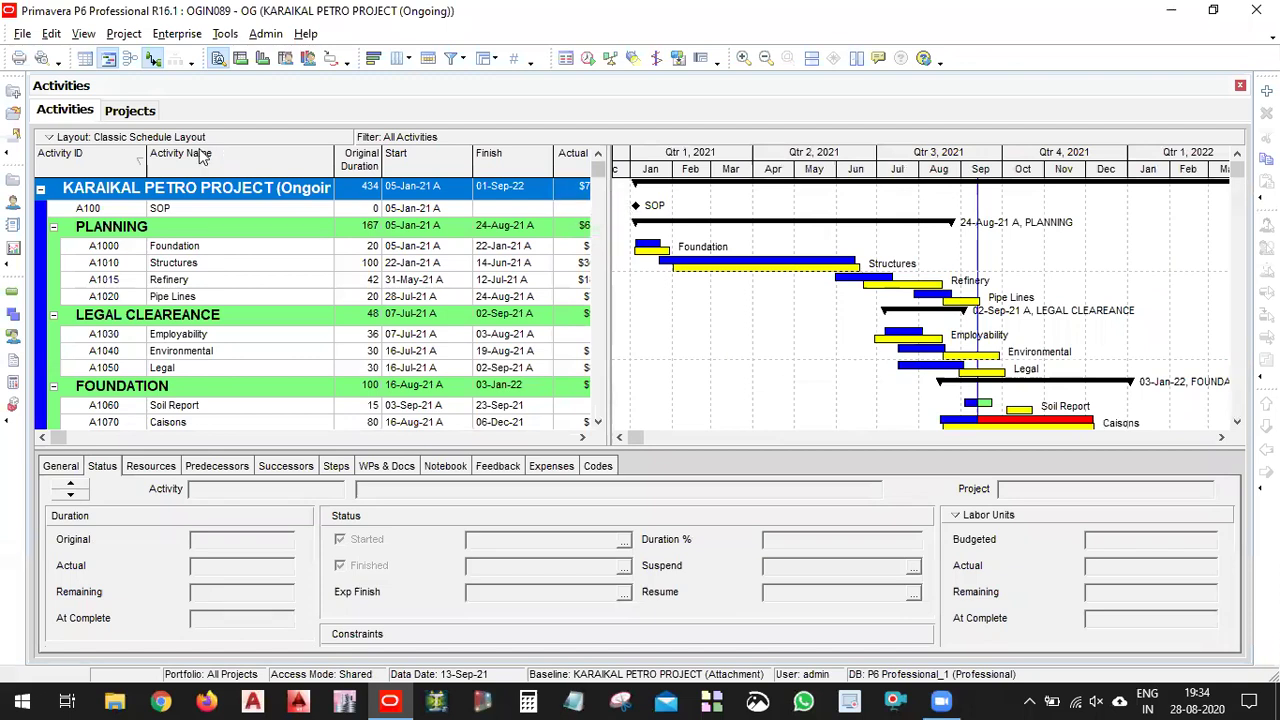
Reopen the print preview and include the Gantt Chart in the printout again through the page setup options.
left_click(22, 34)
key("Right")
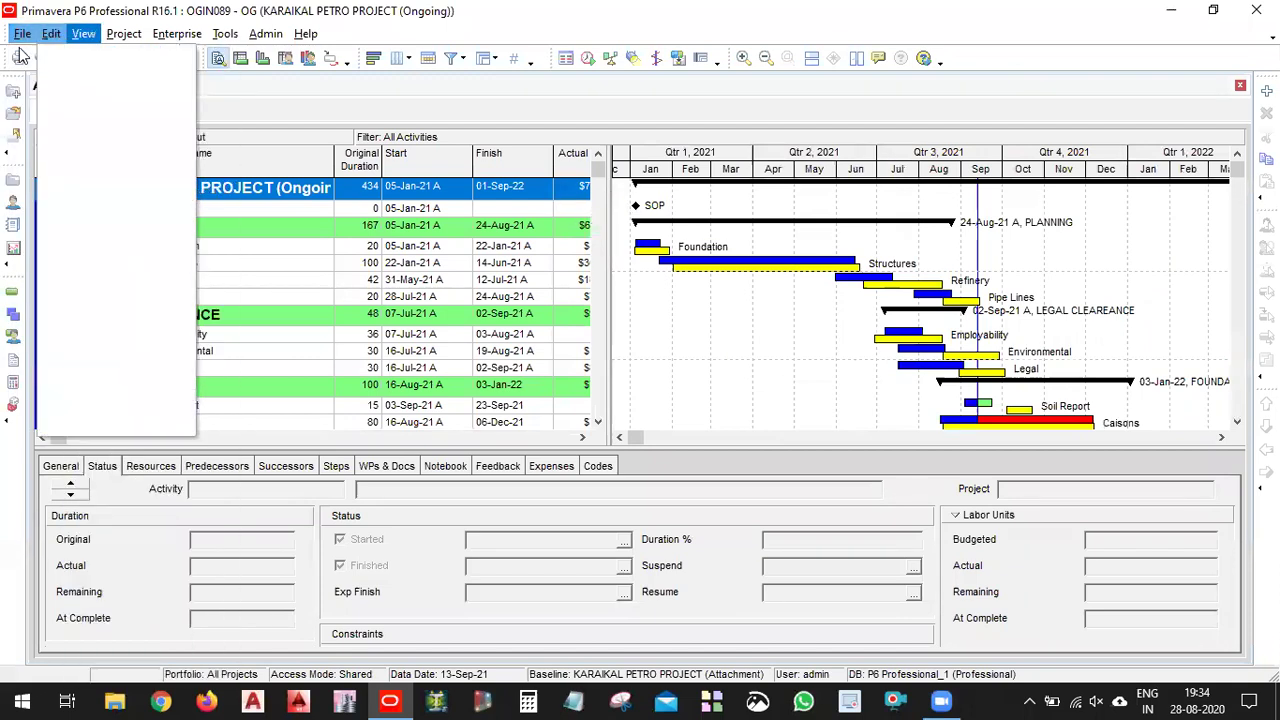
left_click(22, 34)
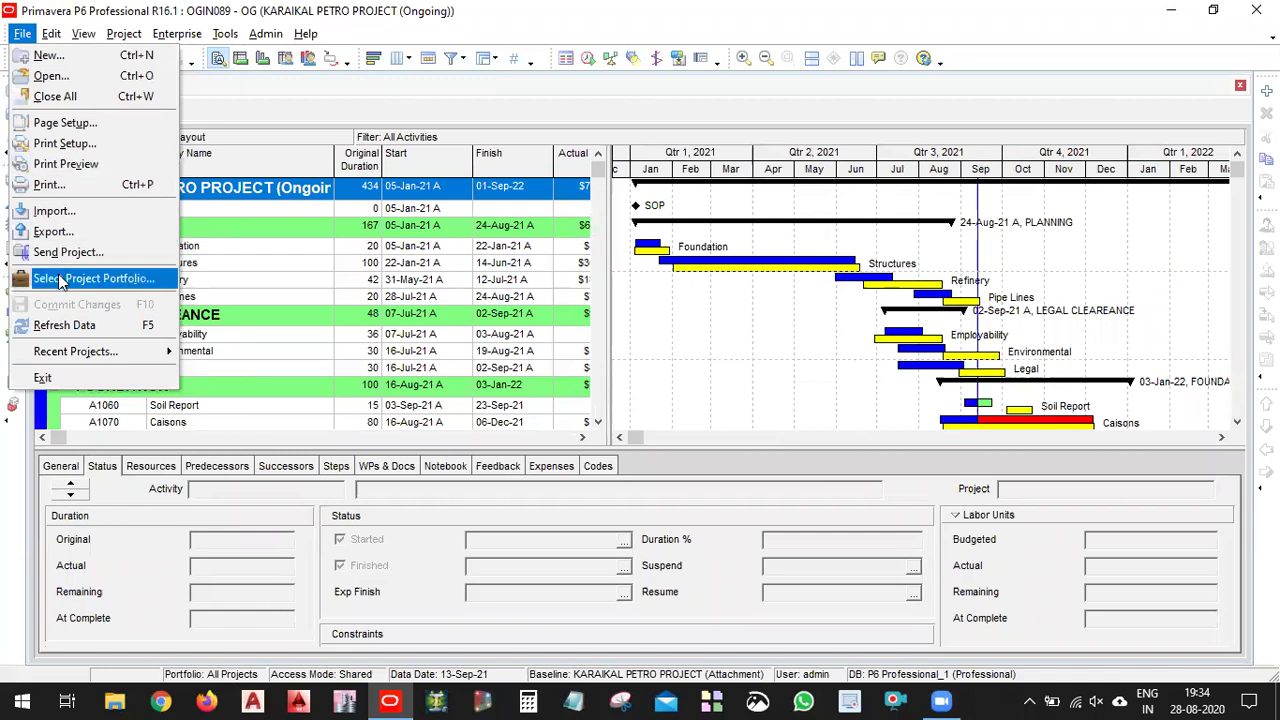
left_click(66, 164)
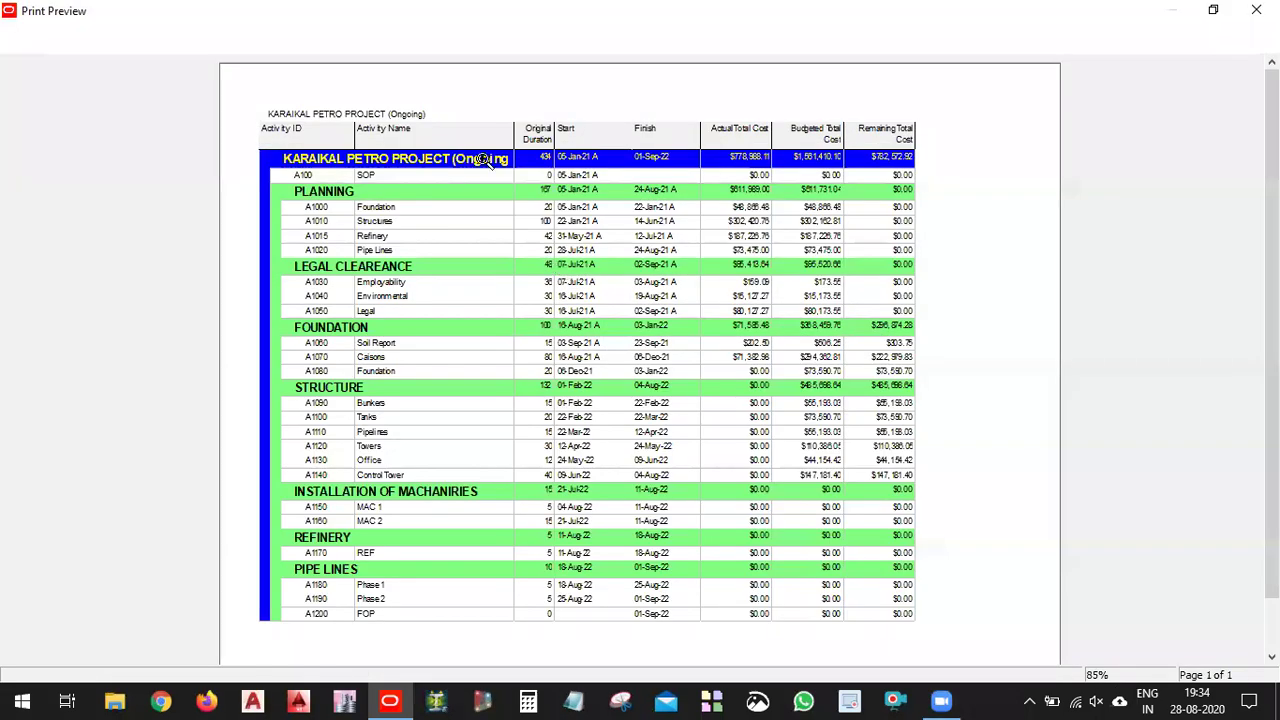
left_click(640, 163)
left_click(780, 193)
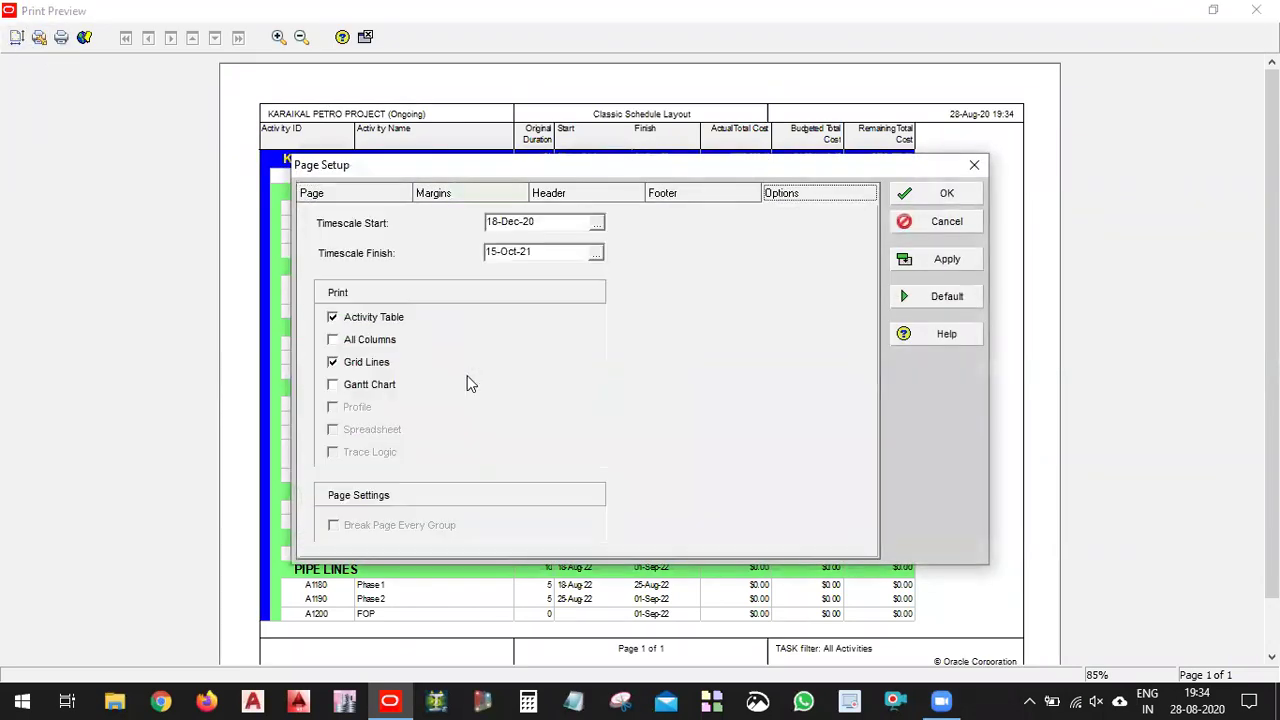
left_click(365, 388)
left_click(950, 262)
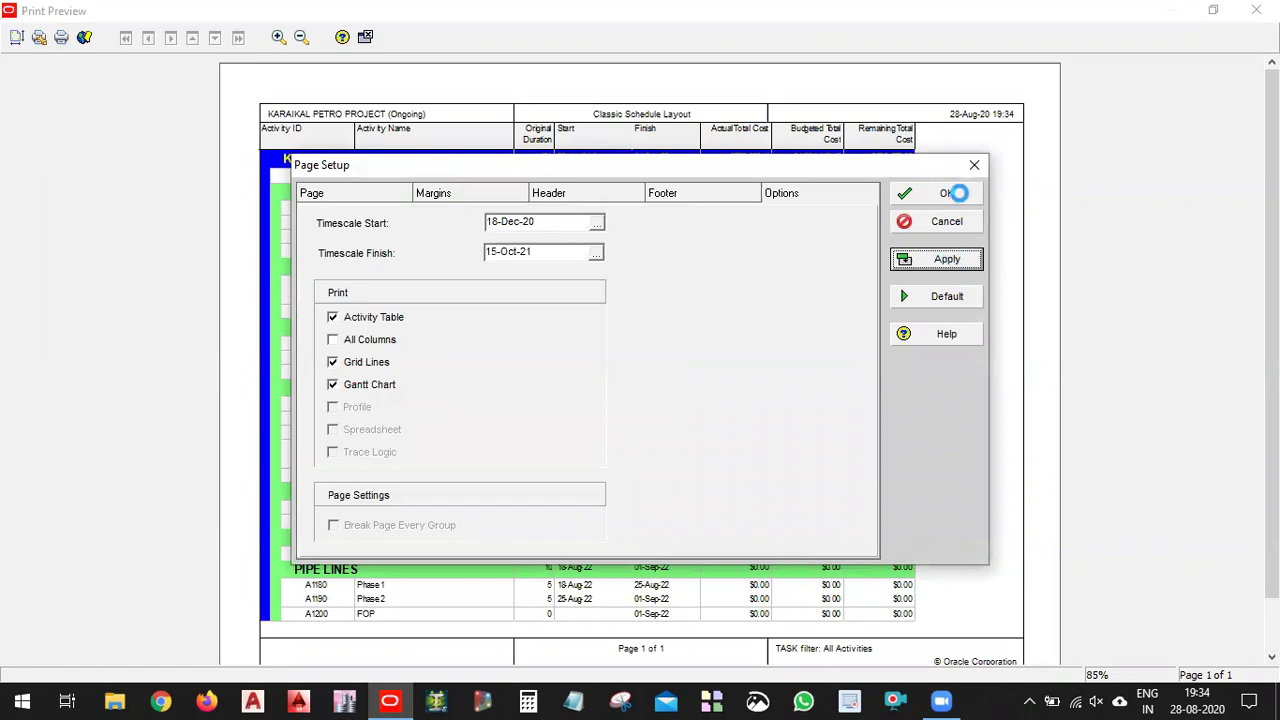
left_click(958, 196)
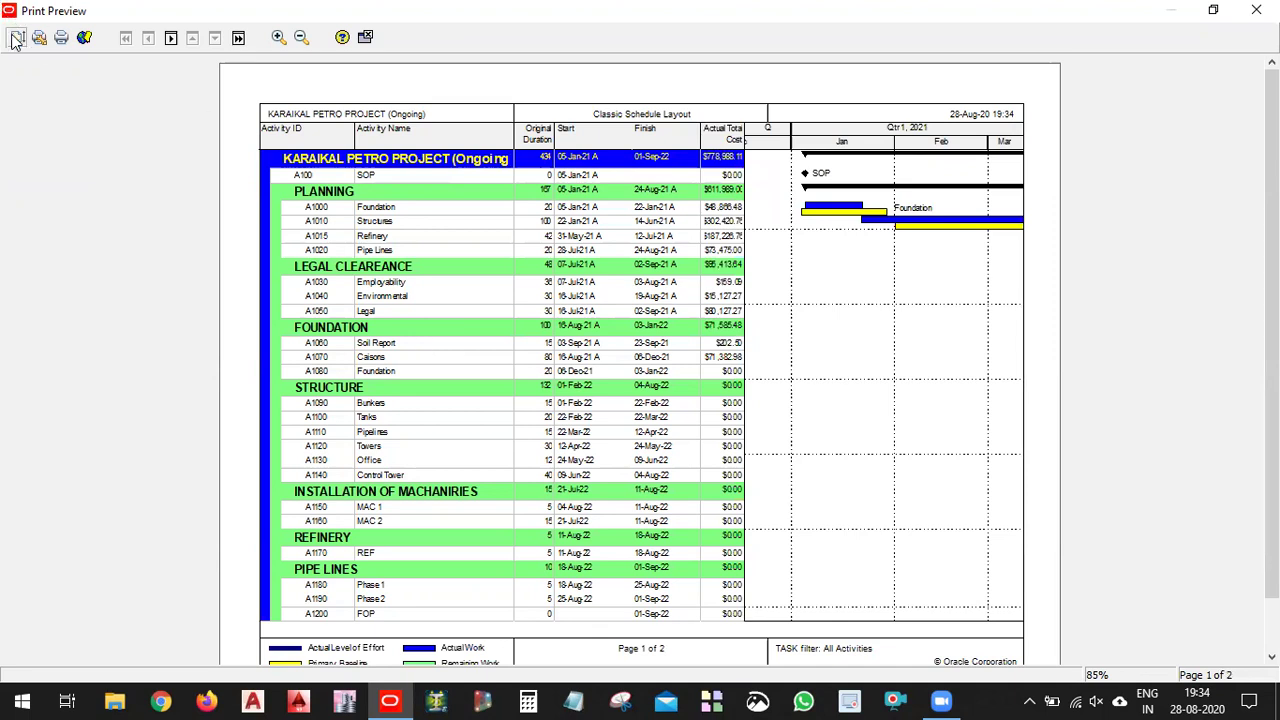
Turn All Columns back on in the page setup print options and apply it to the preview.
double_click(576, 364)
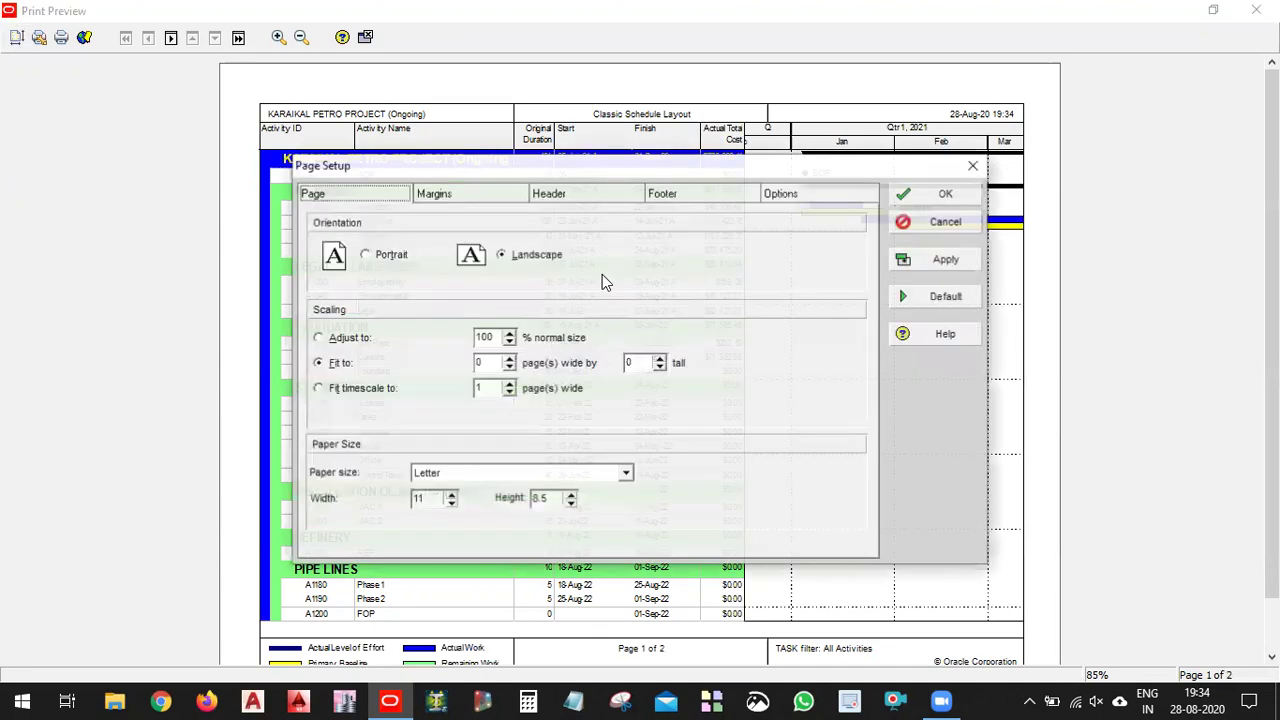
left_click(806, 198)
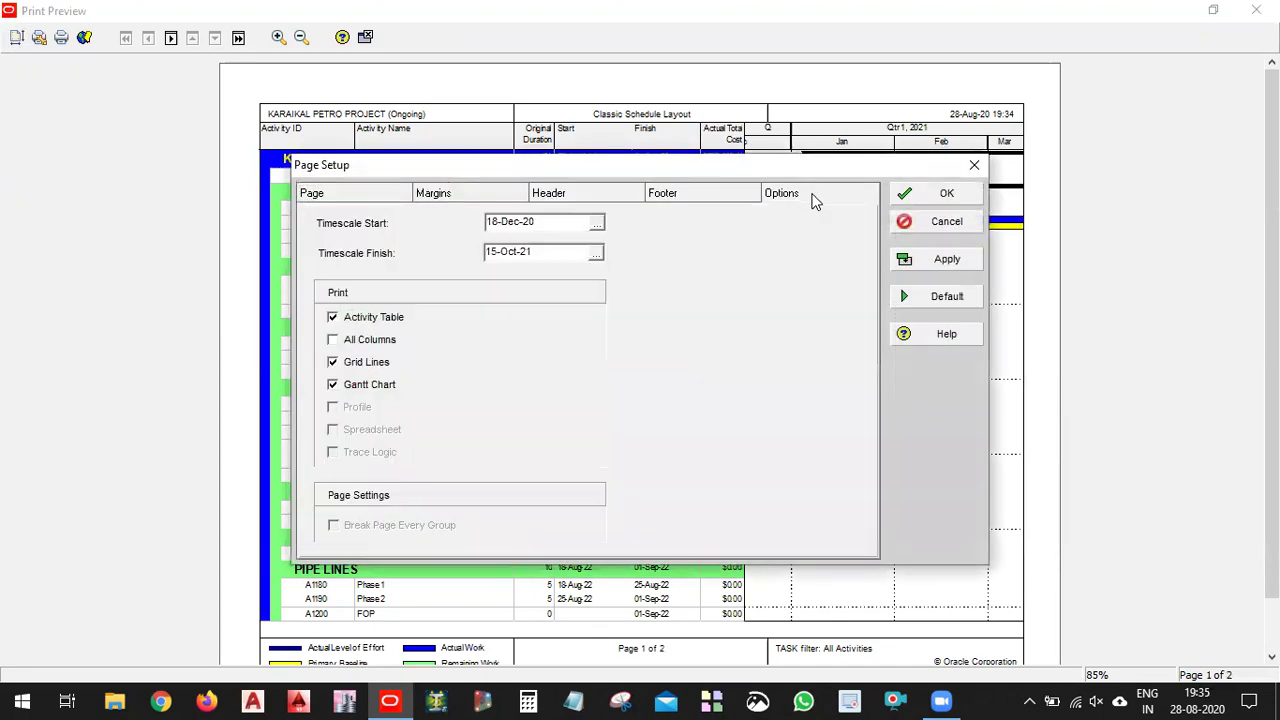
left_click(367, 345)
left_click(946, 260)
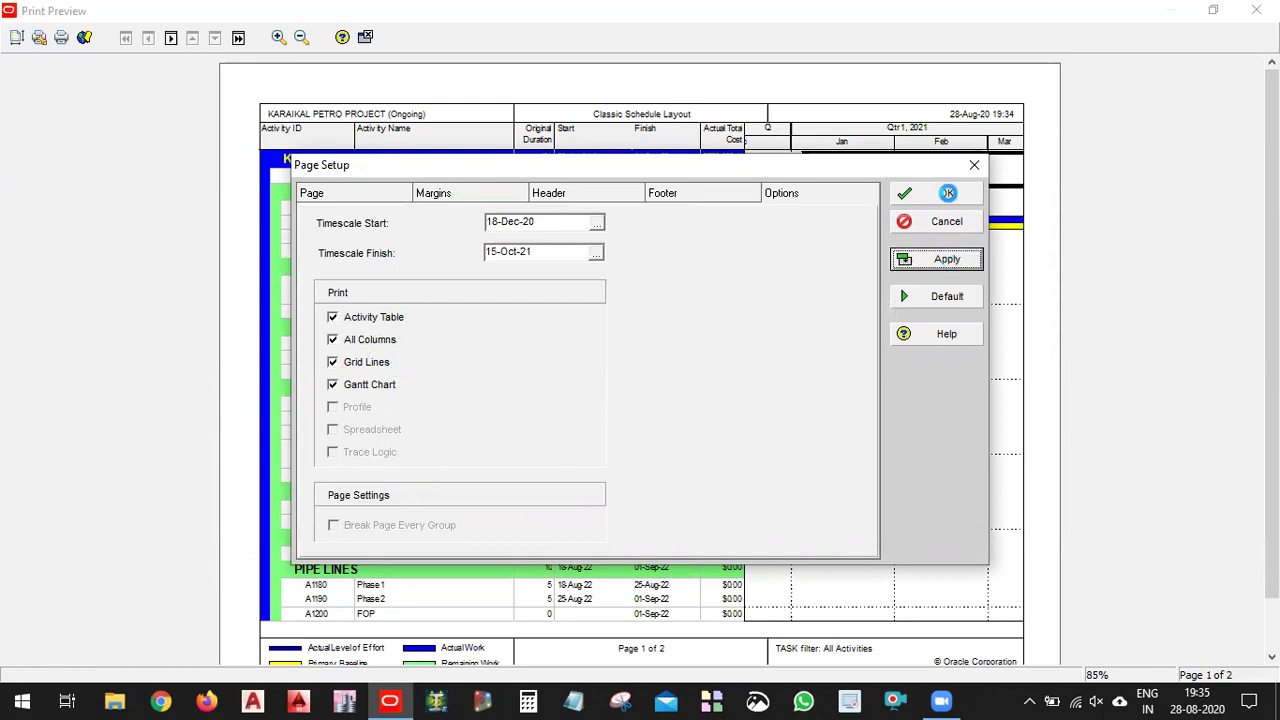
left_click(946, 194)
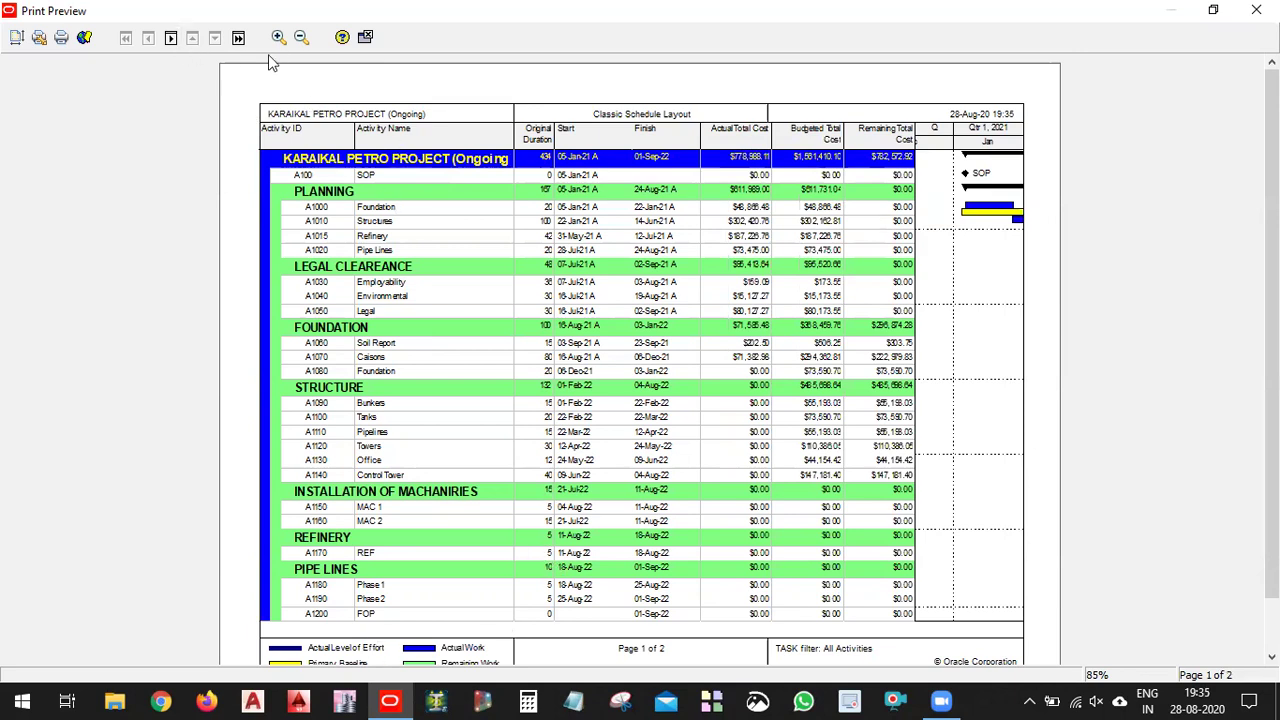
Inspect the footer legend and the header area on the first page of the print preview.
left_click(307, 38)
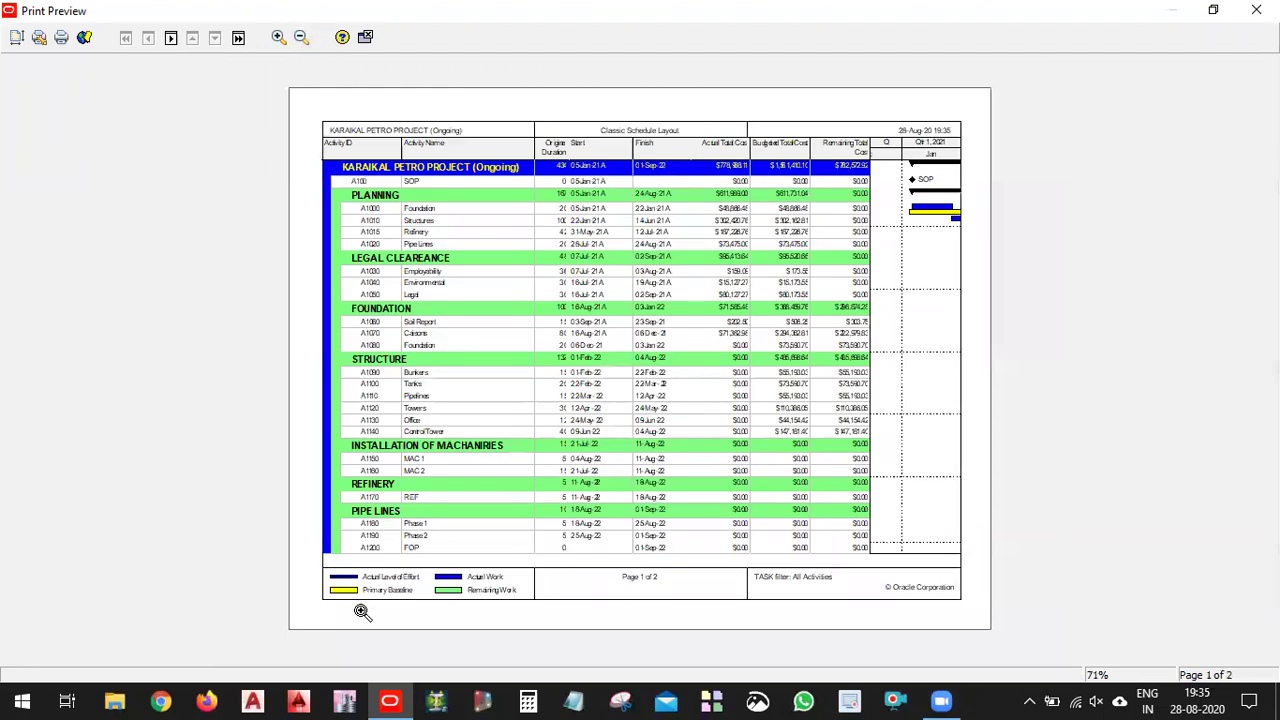
left_click(363, 611)
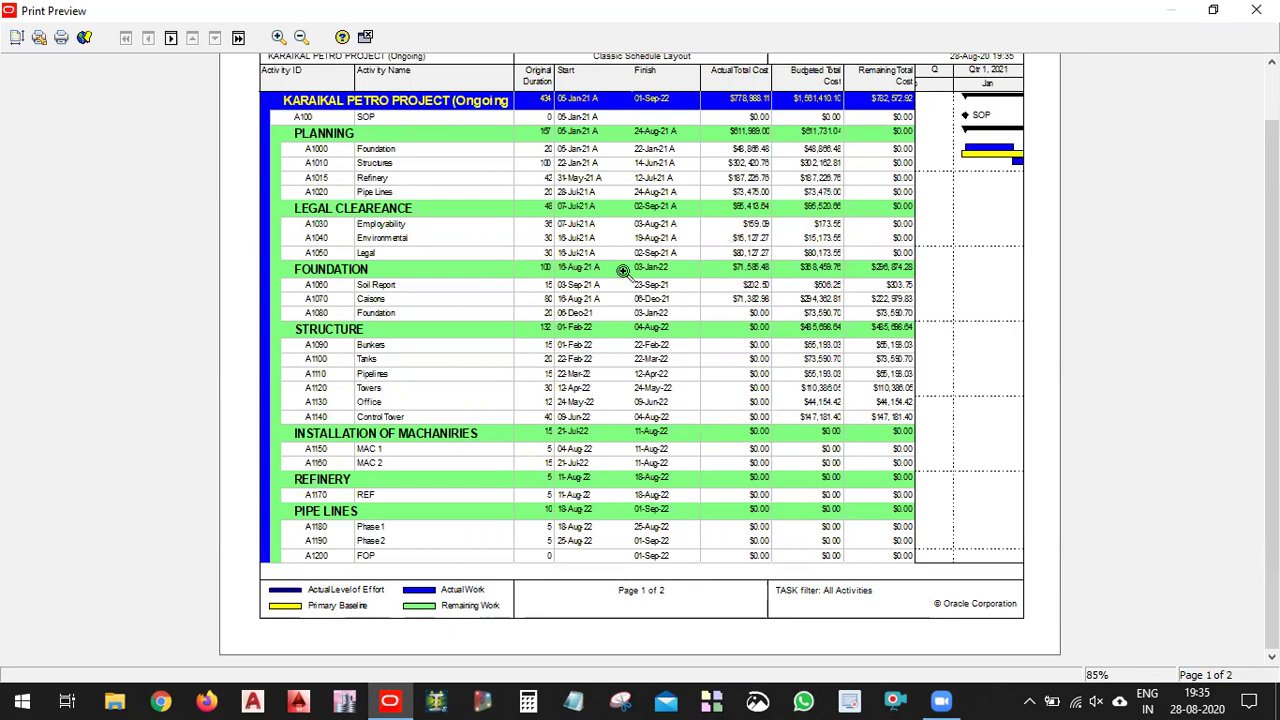
left_click(302, 38)
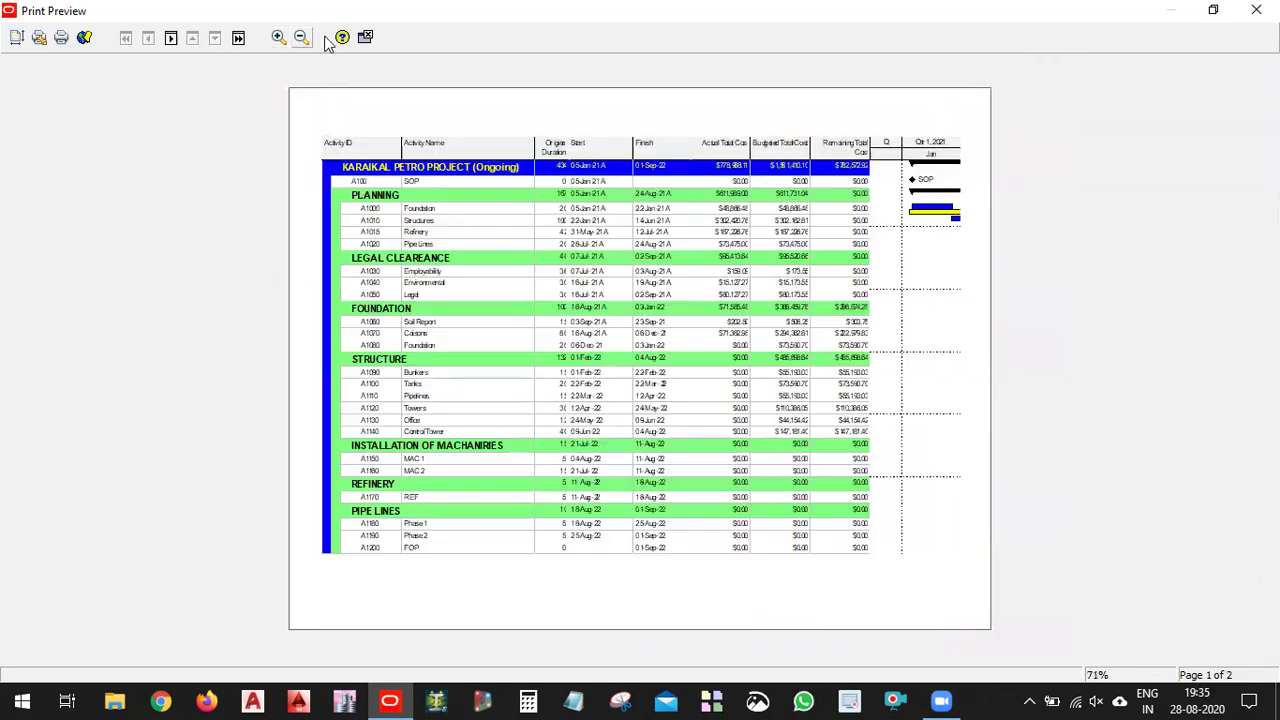
left_click(536, 126)
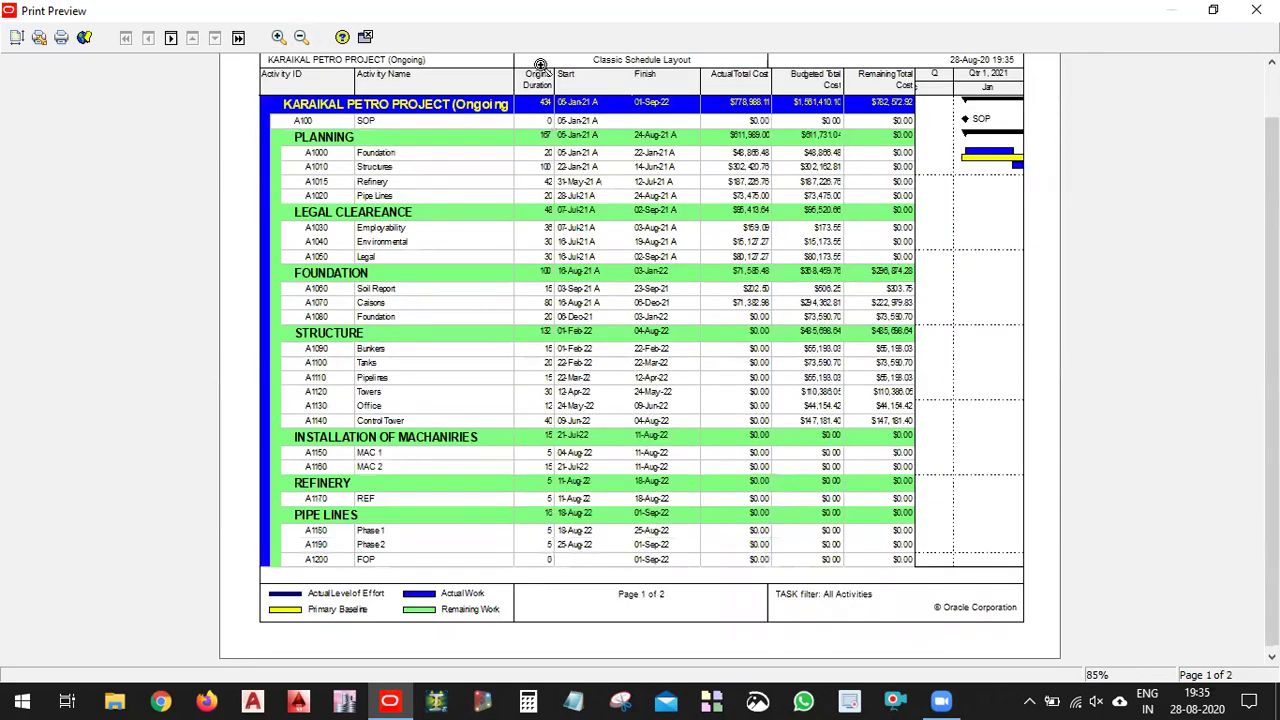
Close the print preview and widen the activity table to bring the Actual Total Cost and Budgeted Total Cost columns into view.
left_click(302, 38)
left_click(425, 107)
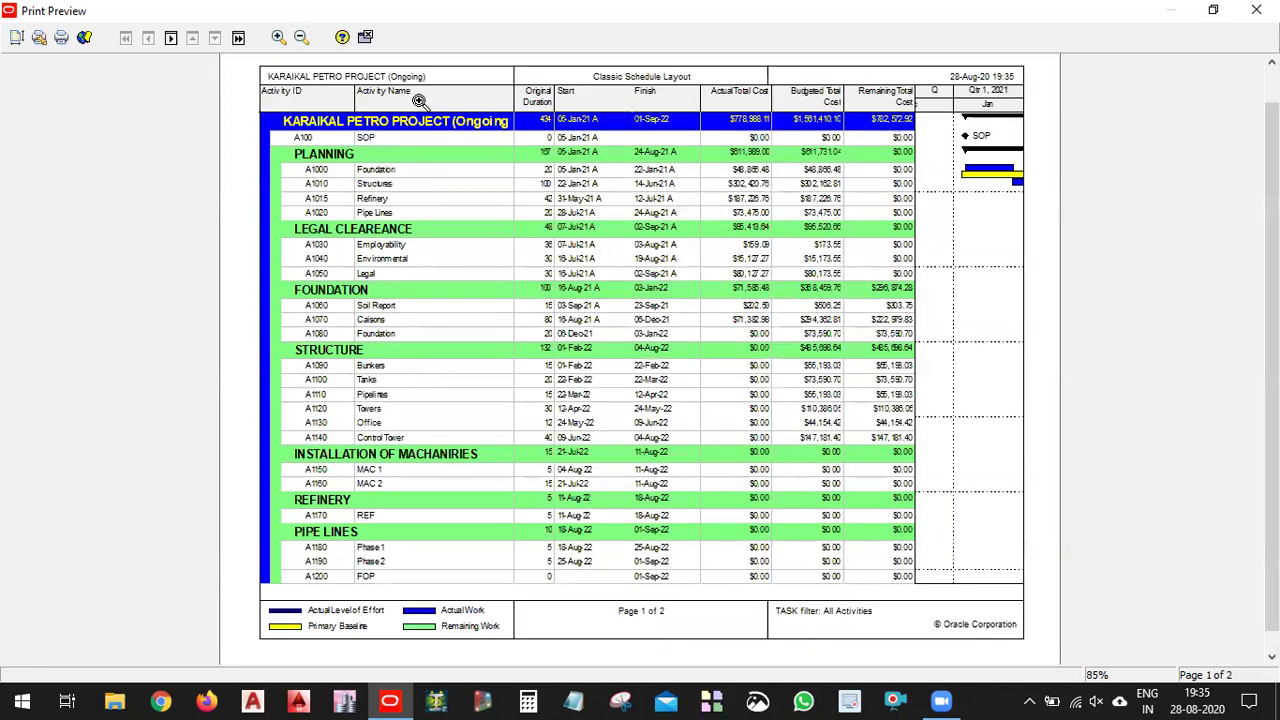
left_click(372, 115)
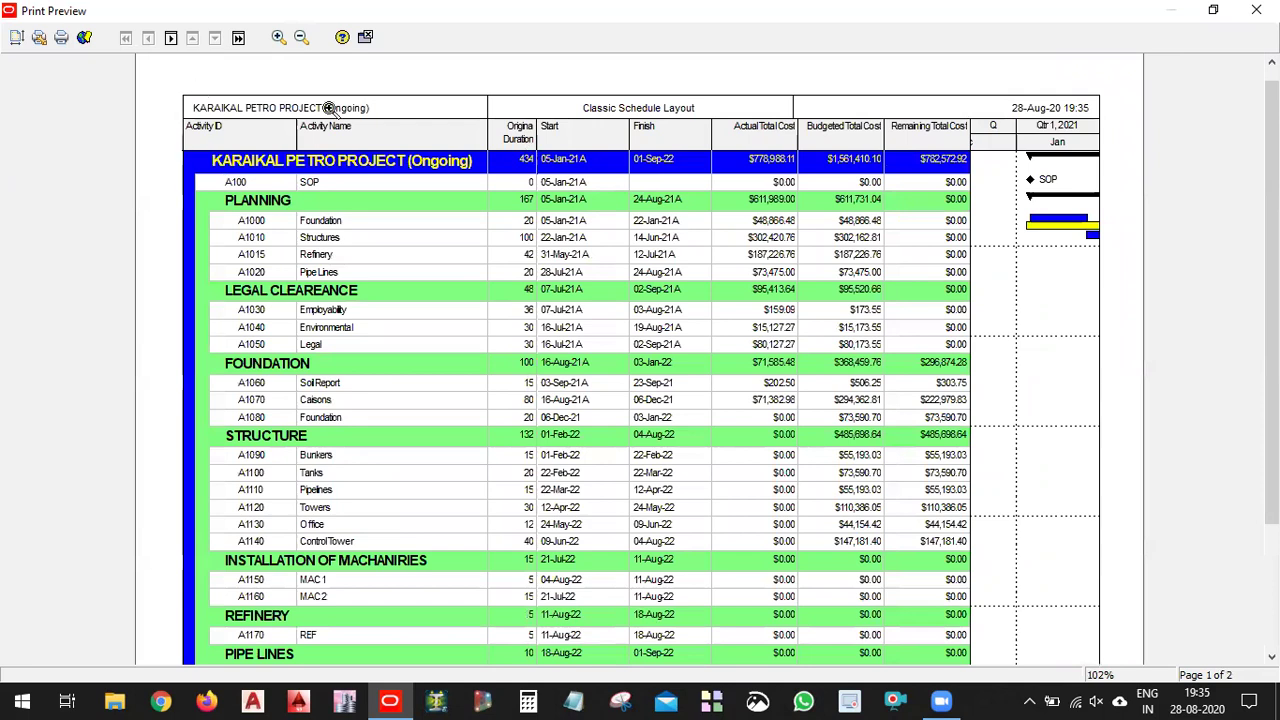
left_click(365, 37)
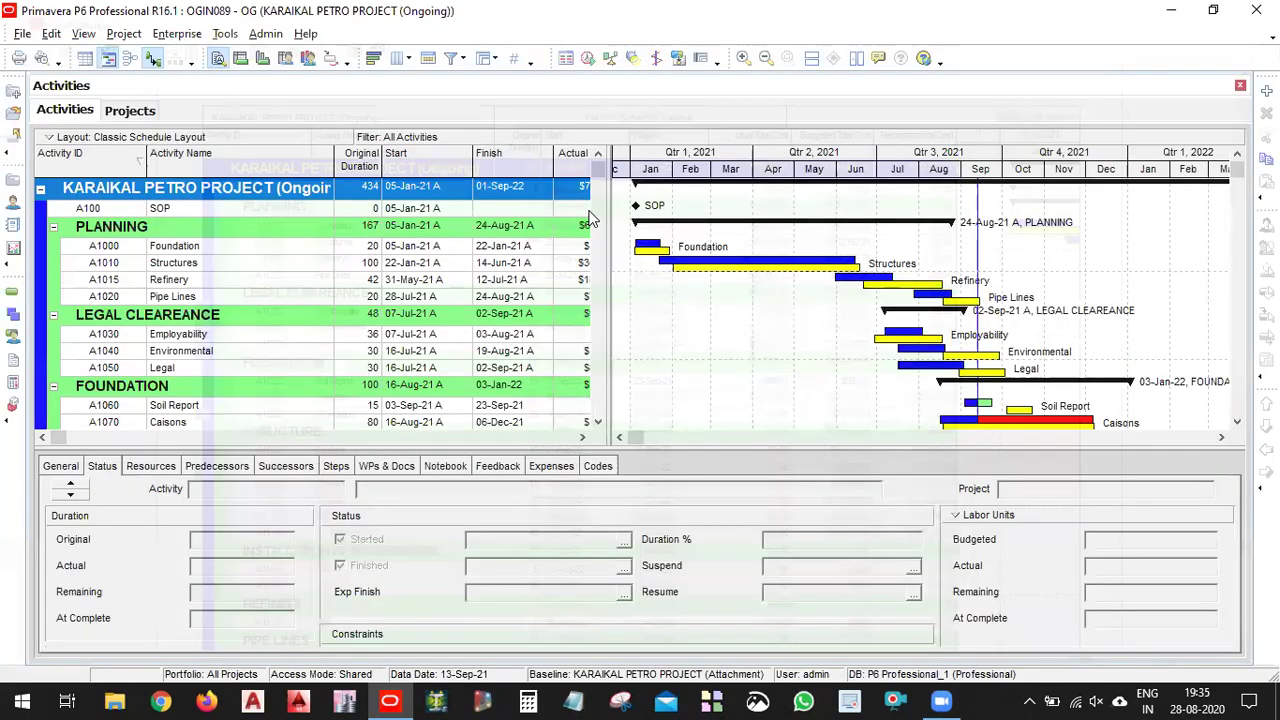
left_click_drag(608, 216, 728, 226)
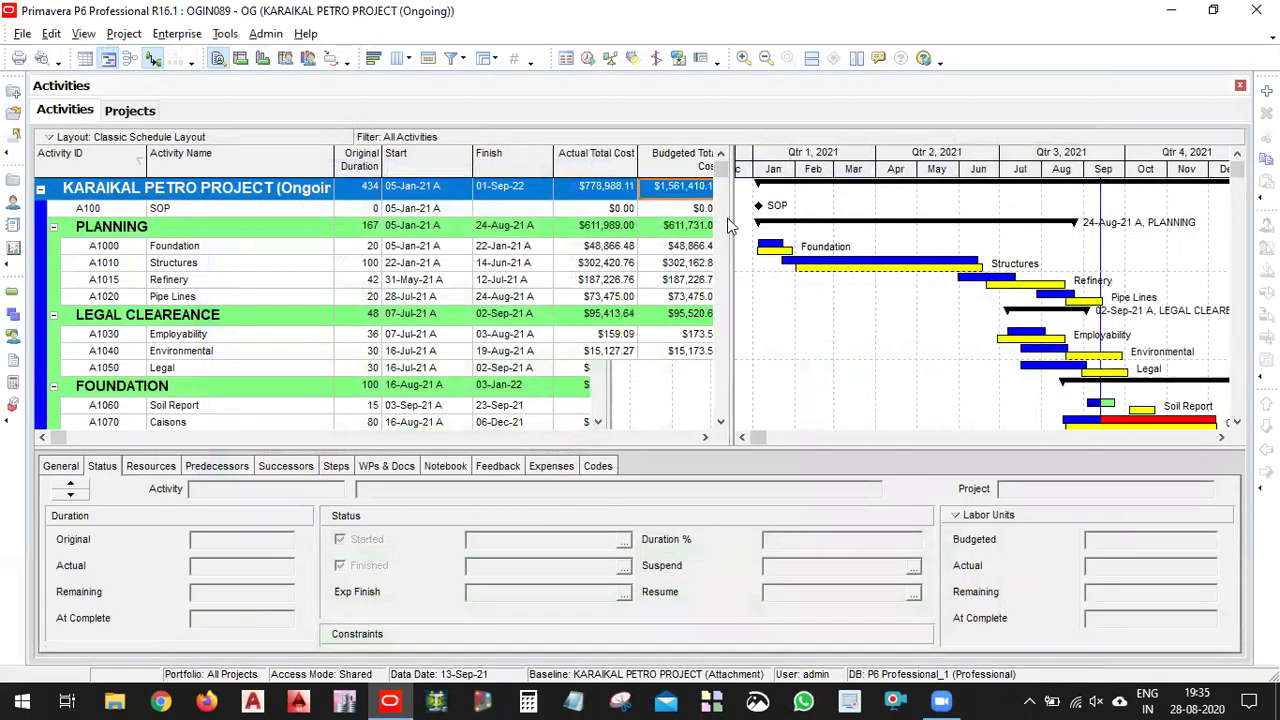
Apply the global Cost Analysis layout to the activities view and close the layout list.
left_click(58, 138)
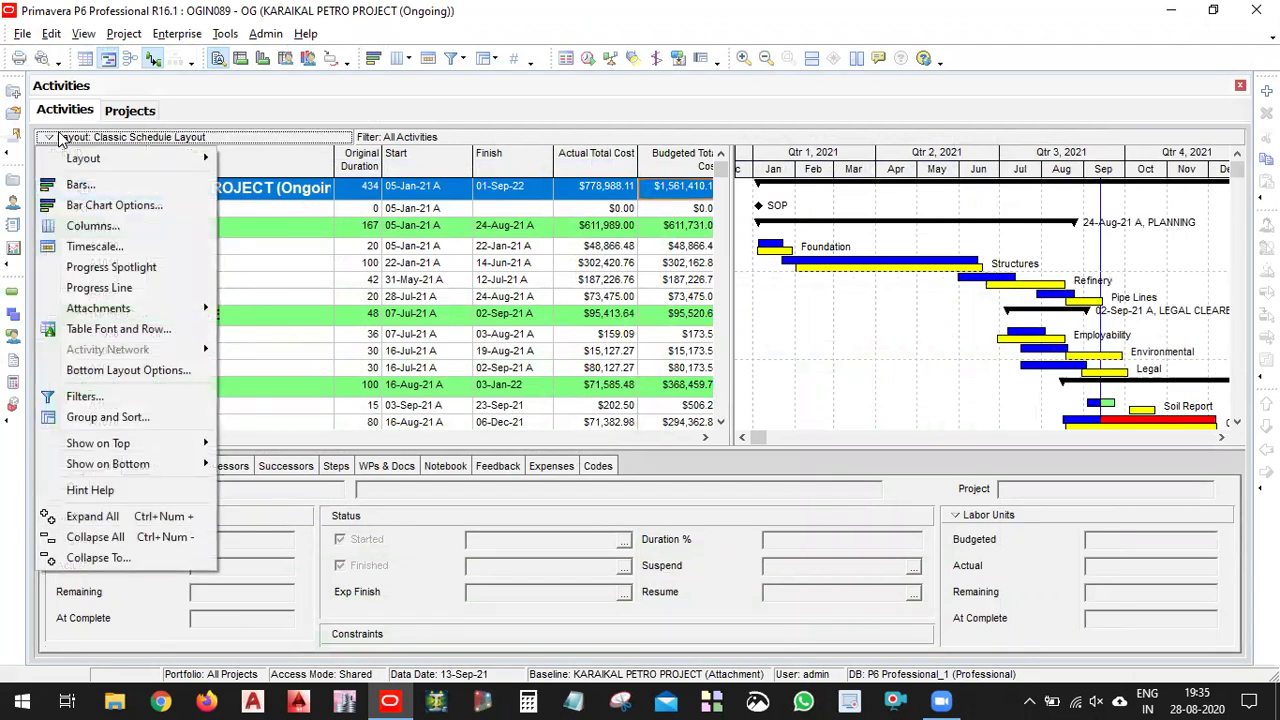
mouse_move(88, 158)
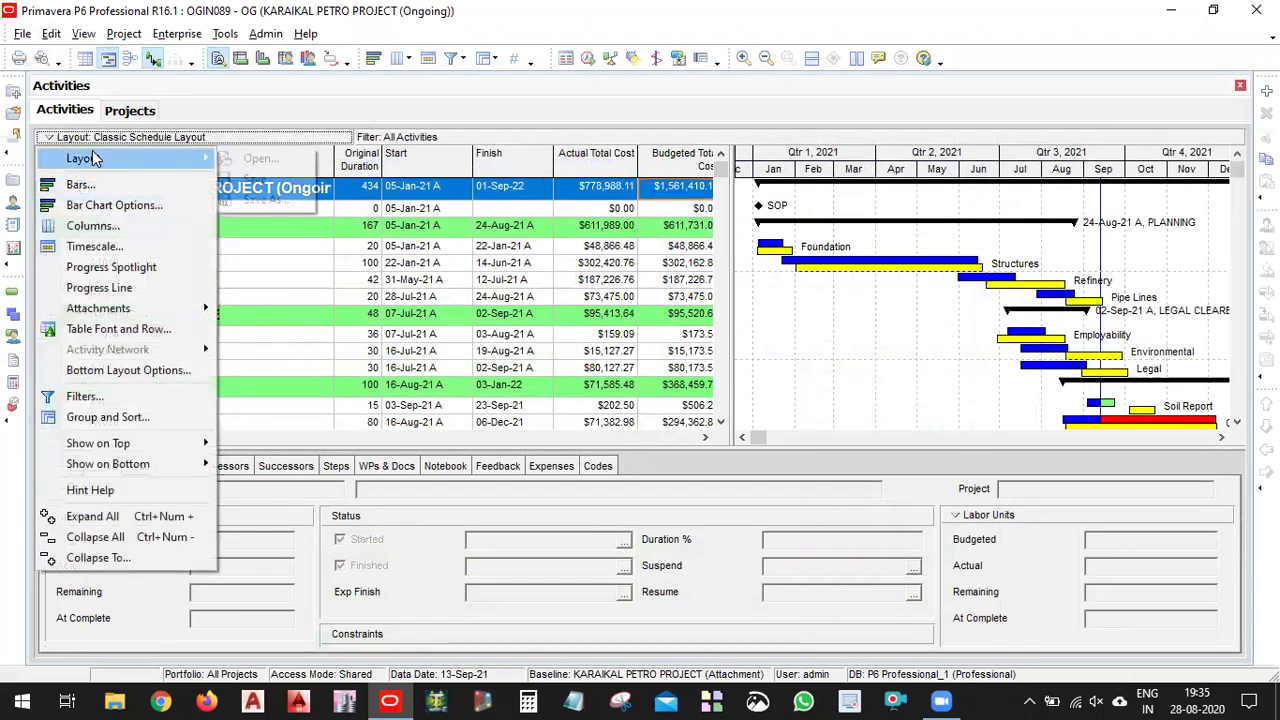
left_click(257, 160)
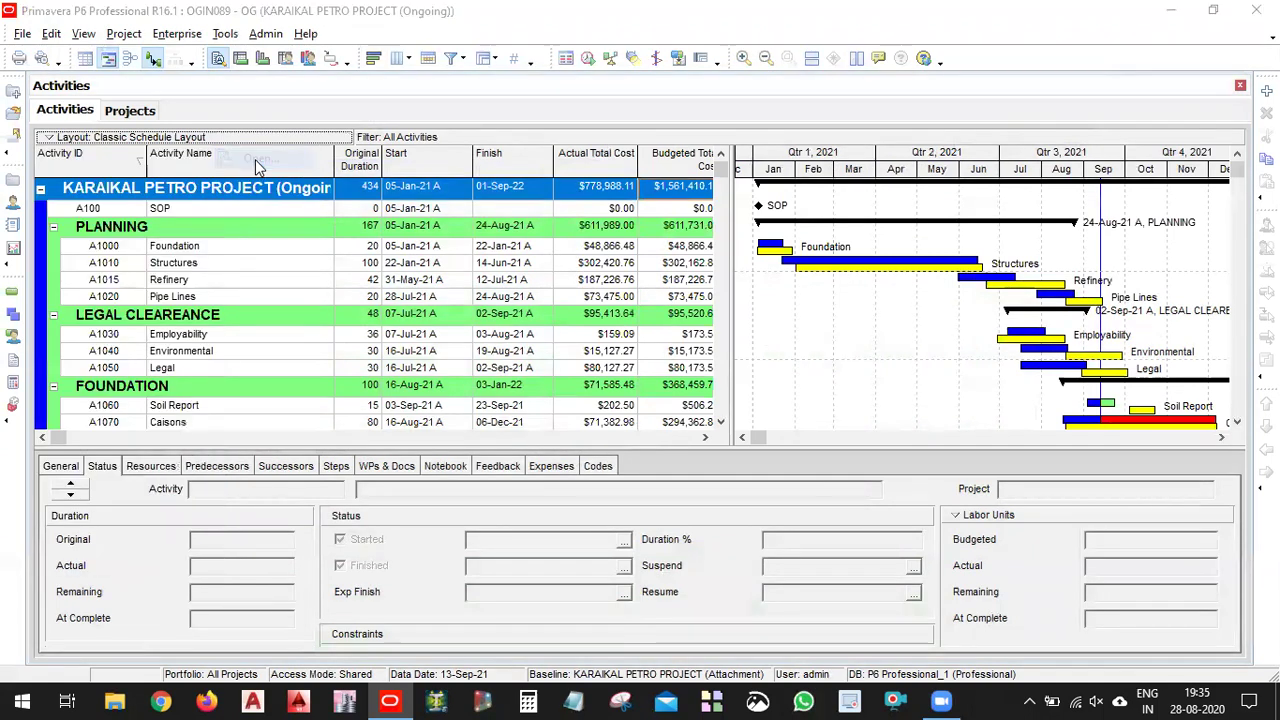
left_click(641, 382)
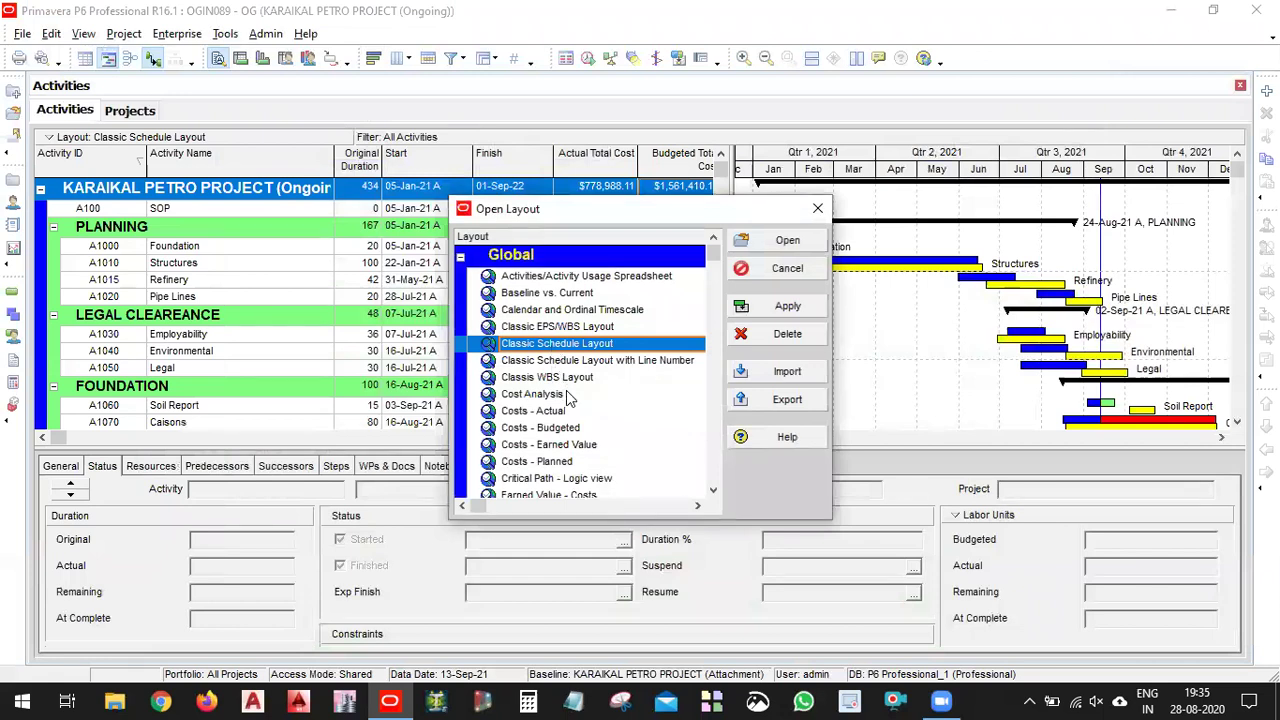
left_click(565, 394)
scroll(697, 404, "down", 1)
scroll(658, 398, "down", 2)
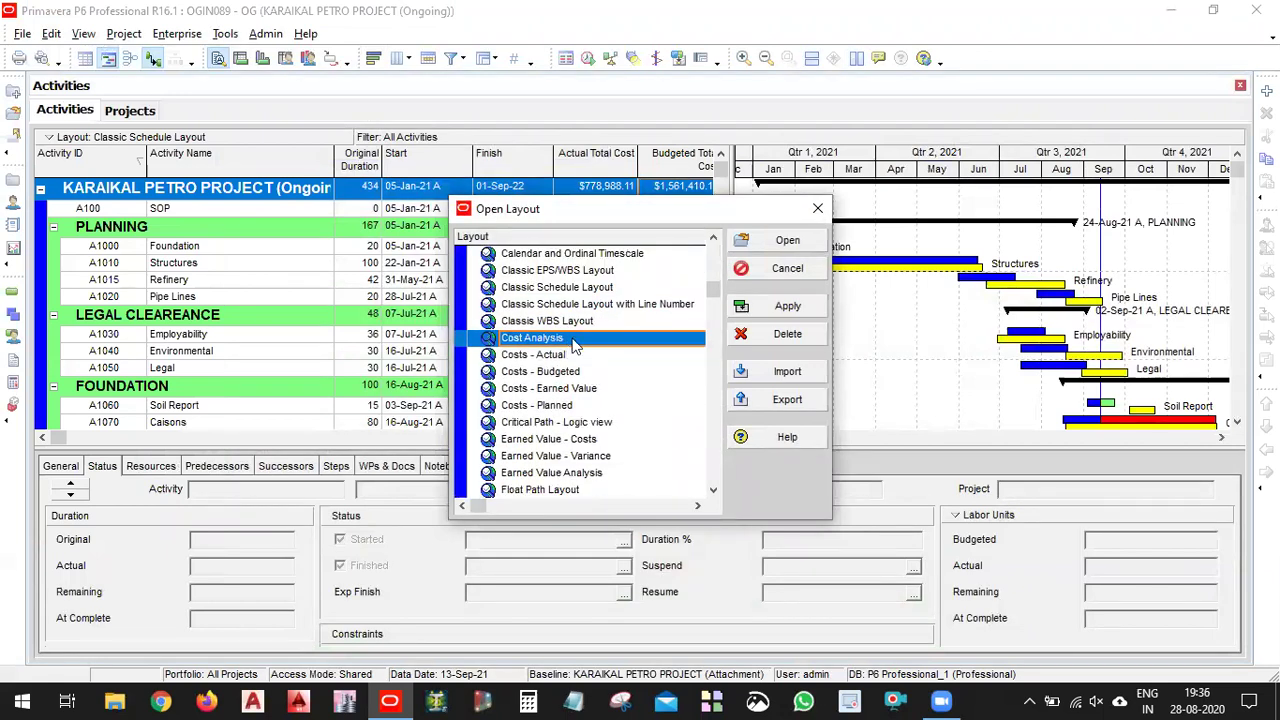
left_click(574, 340)
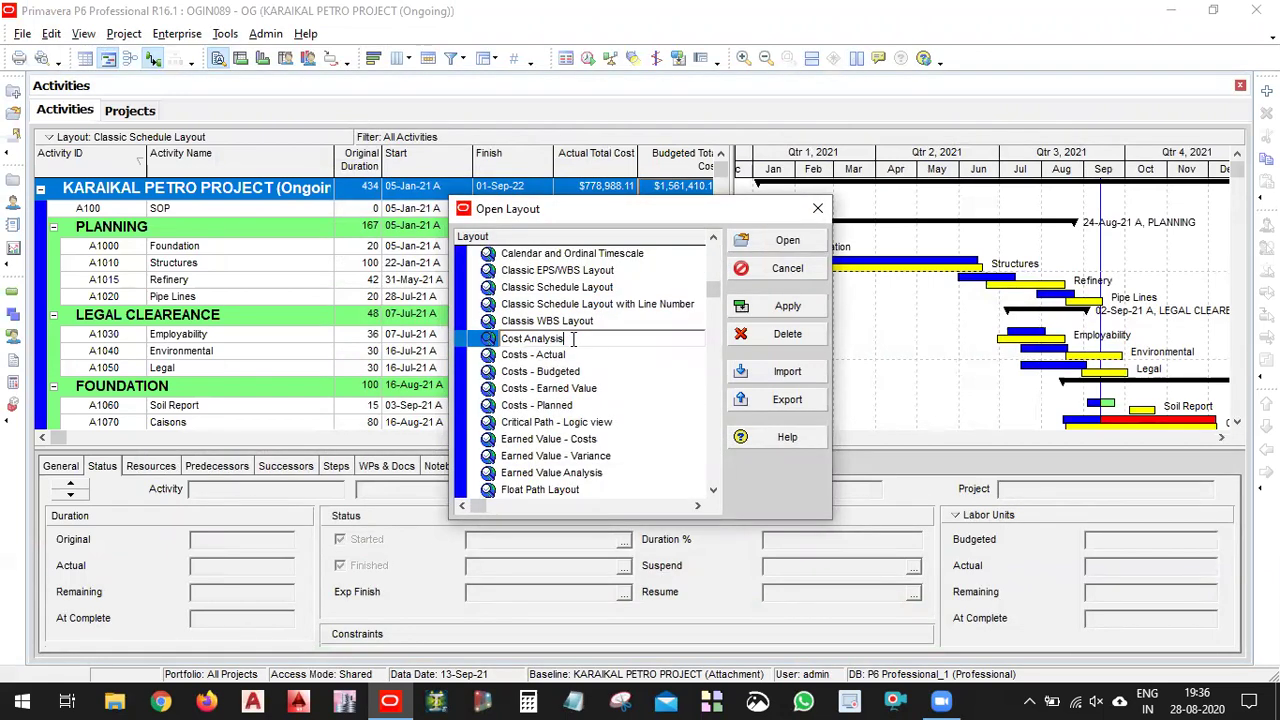
left_click(808, 308)
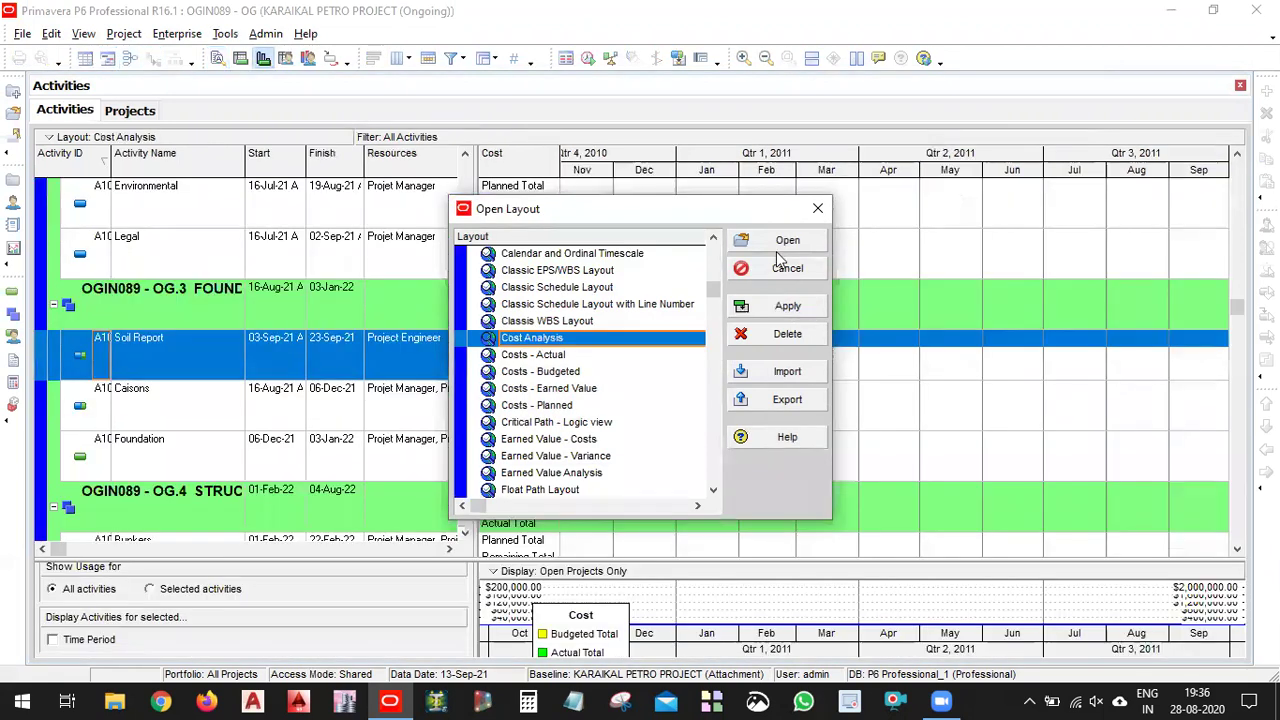
left_click(818, 208)
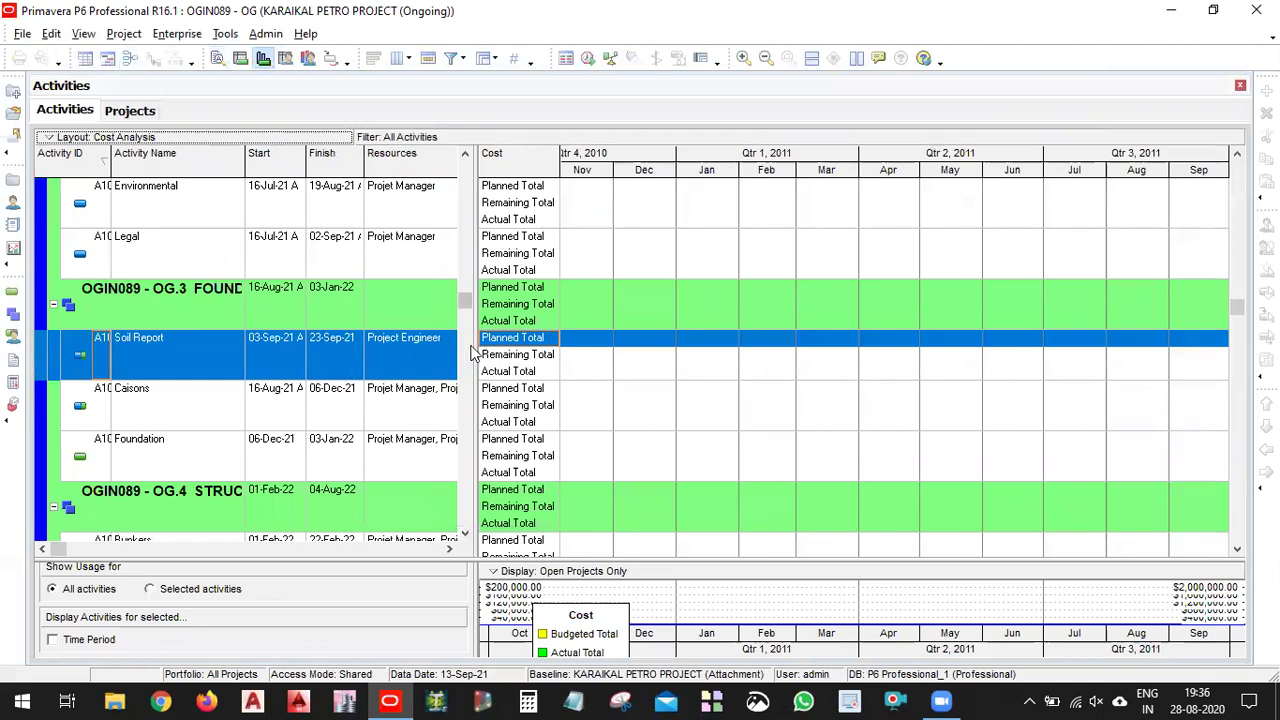
Widen the activity table until the full Resources column fits, and select the Planned Total row of the Employability activity.
left_click_drag(472, 347, 788, 345)
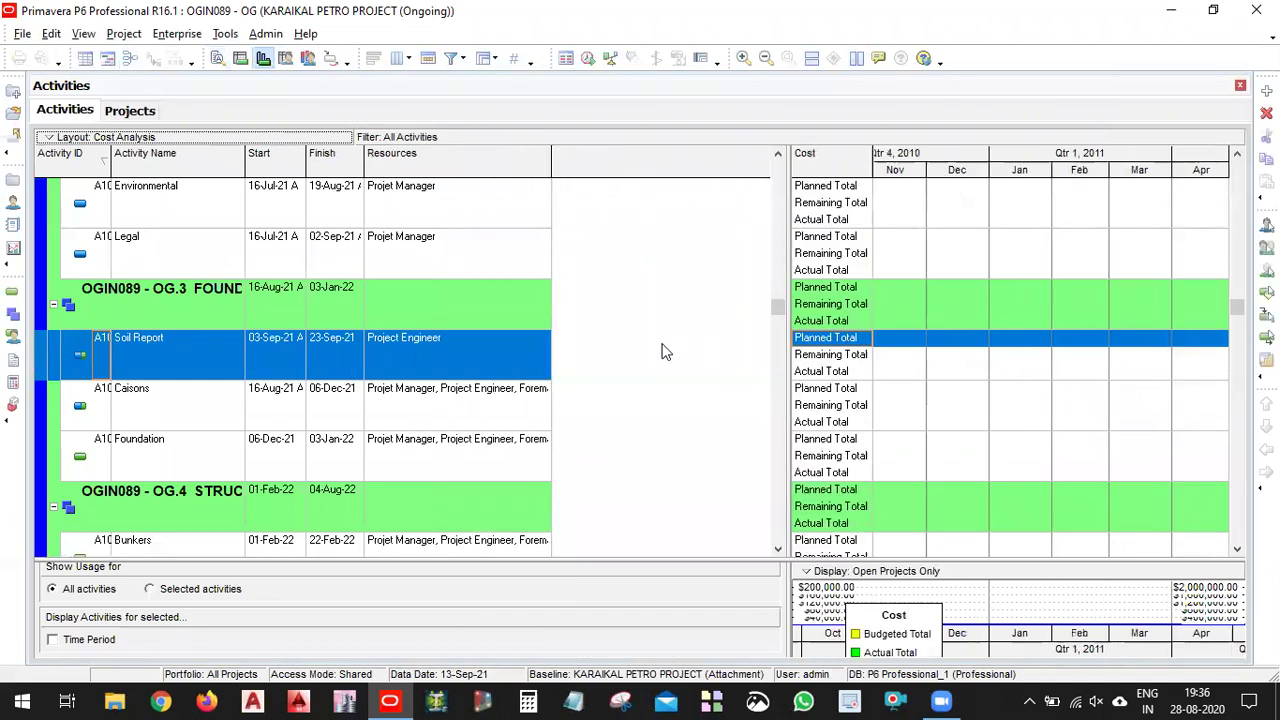
scroll(660, 352, "up", 5)
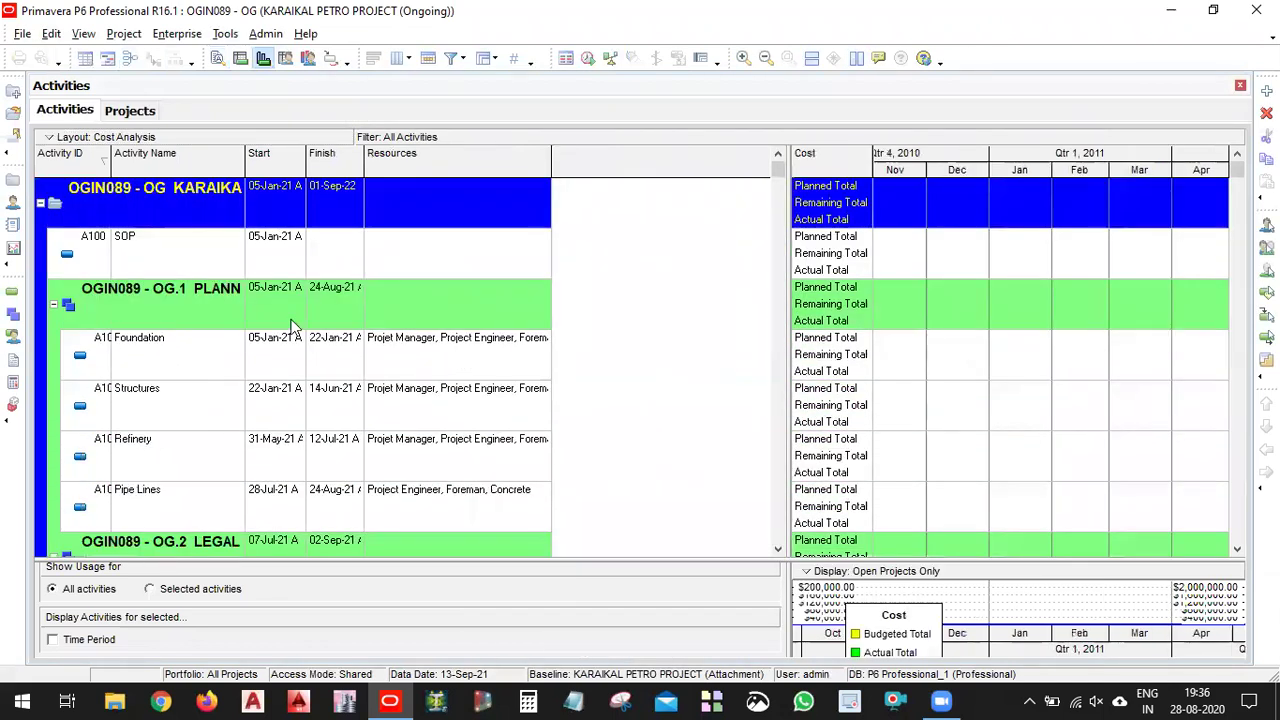
left_click(235, 256)
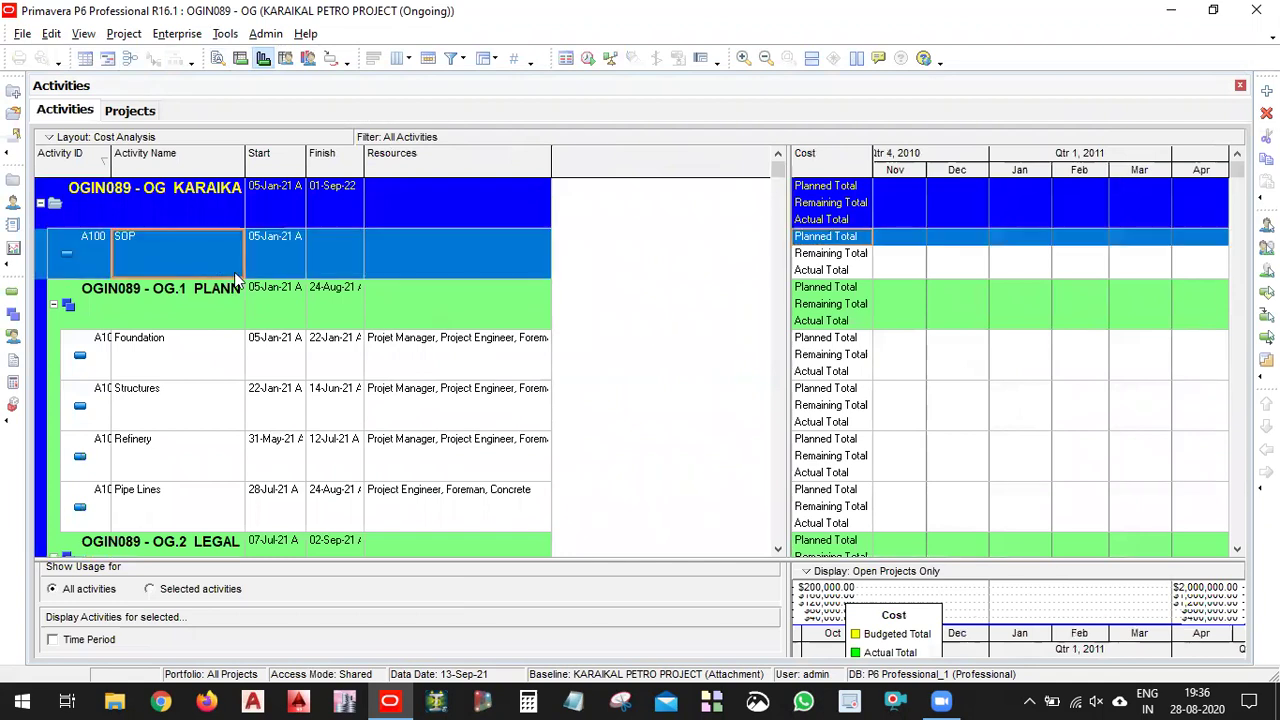
left_click(175, 363)
scroll(523, 349, "down", 5)
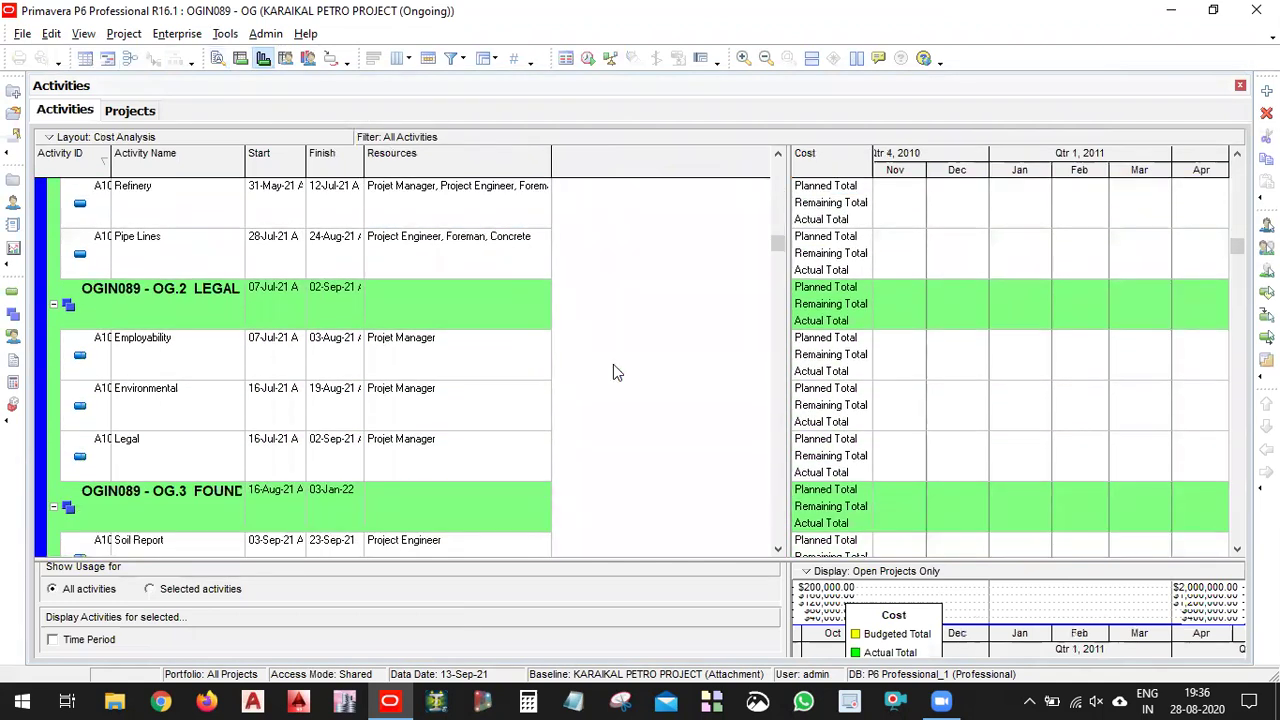
left_click_drag(787, 370, 603, 369)
left_click(823, 337)
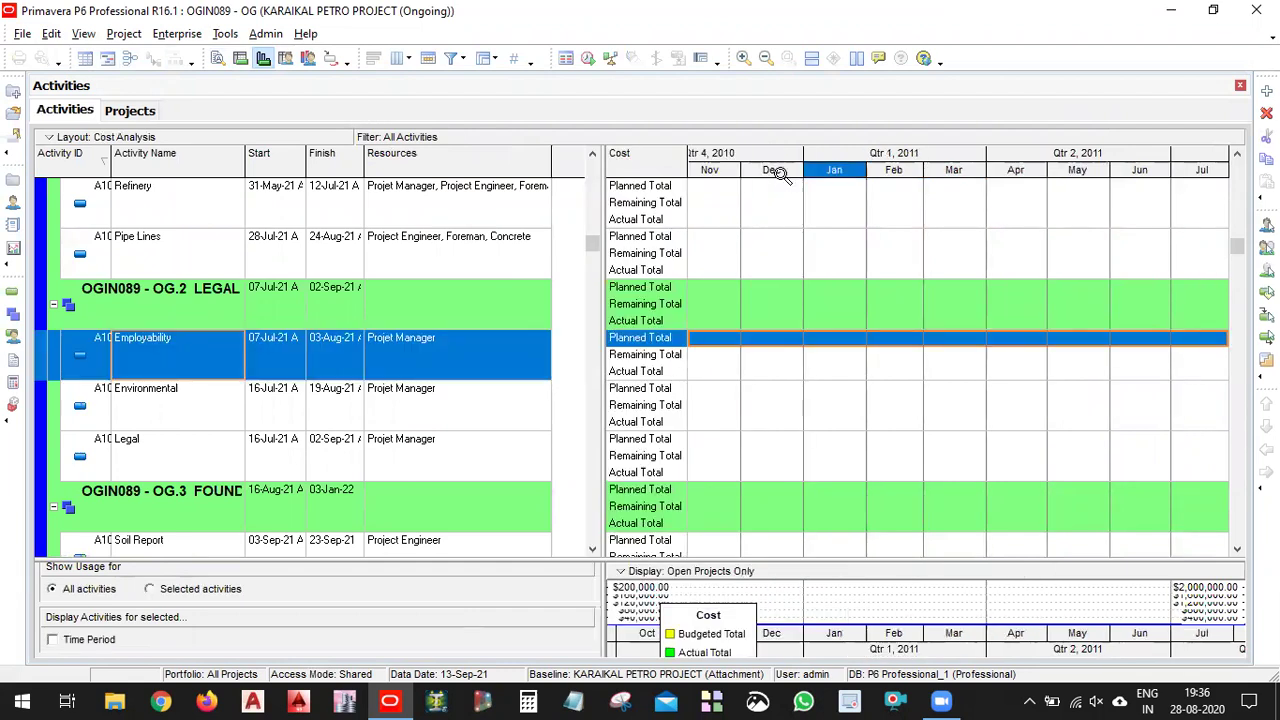
Compress the month columns of the cost spreadsheet's timescale and shift it forward from 2010 to 2014.
left_click_drag(779, 173, 670, 186)
left_click_drag(1000, 163, 822, 167)
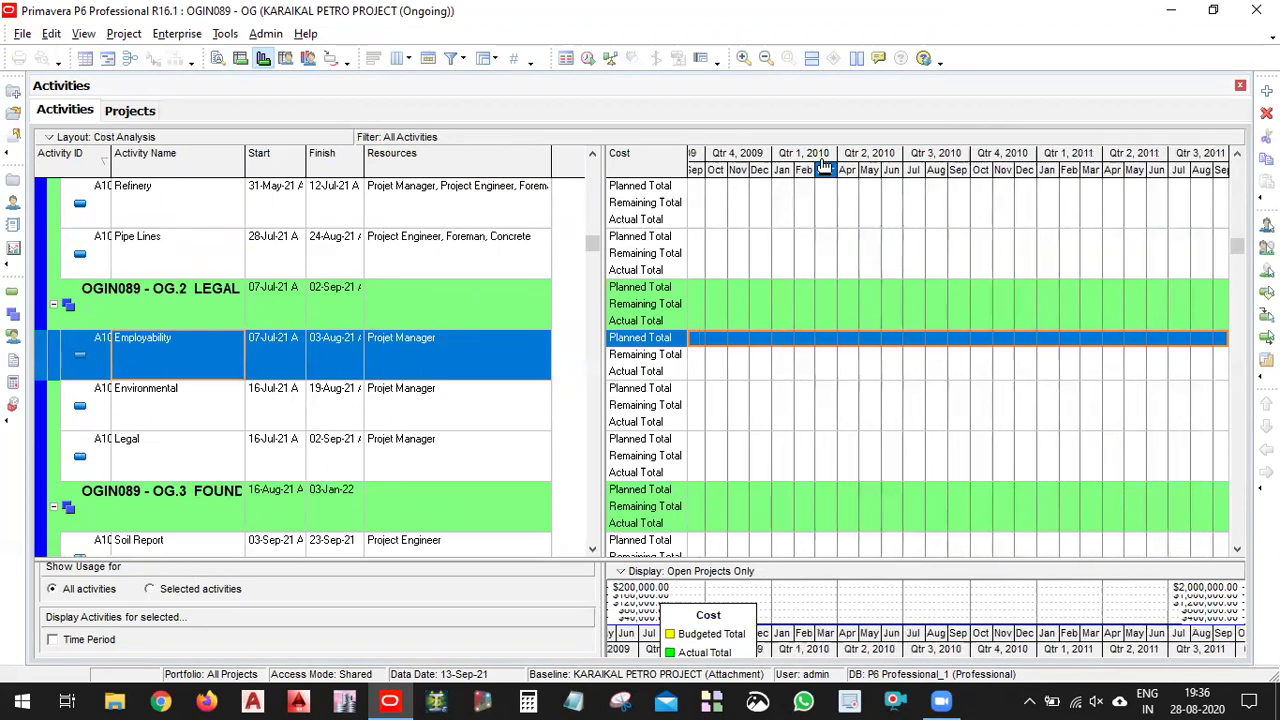
left_click_drag(1068, 158, 667, 159)
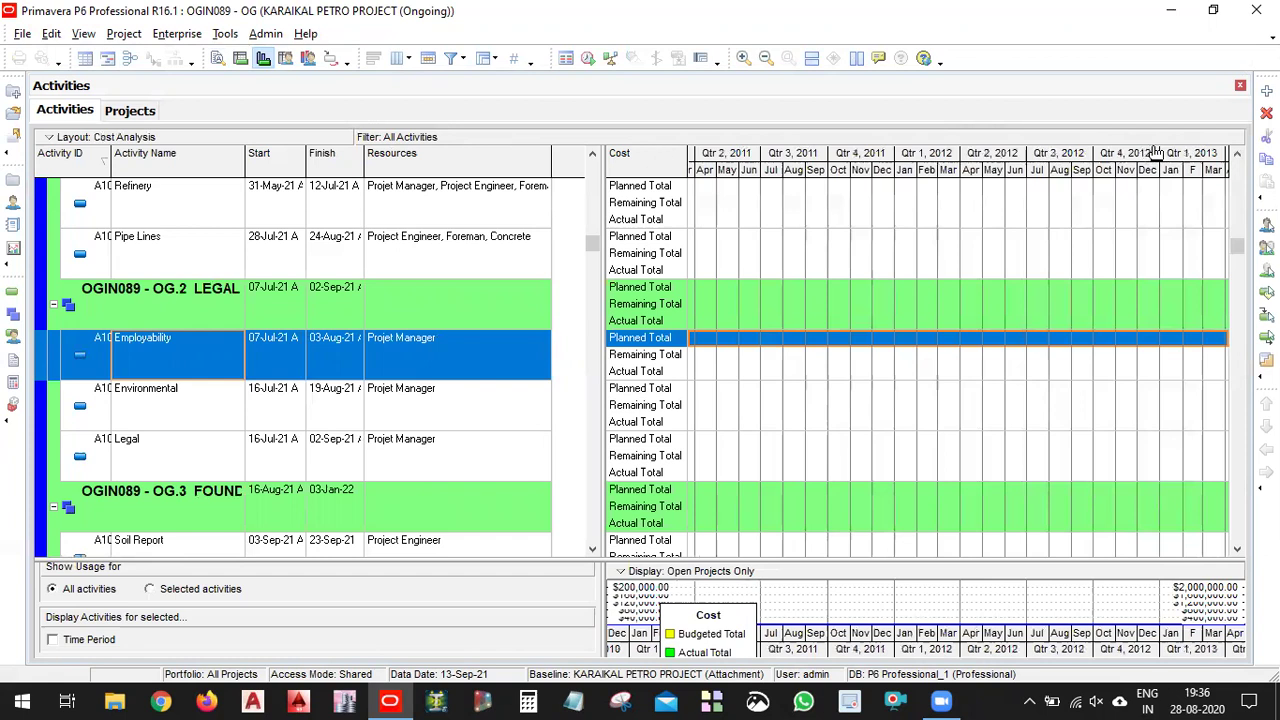
left_click_drag(1180, 160, 990, 166)
left_click_drag(1097, 157, 768, 163)
Enlarge the cost histogram area and shift the timescale forward to the project period of 2021 to 2022.
left_click_drag(774, 560, 782, 311)
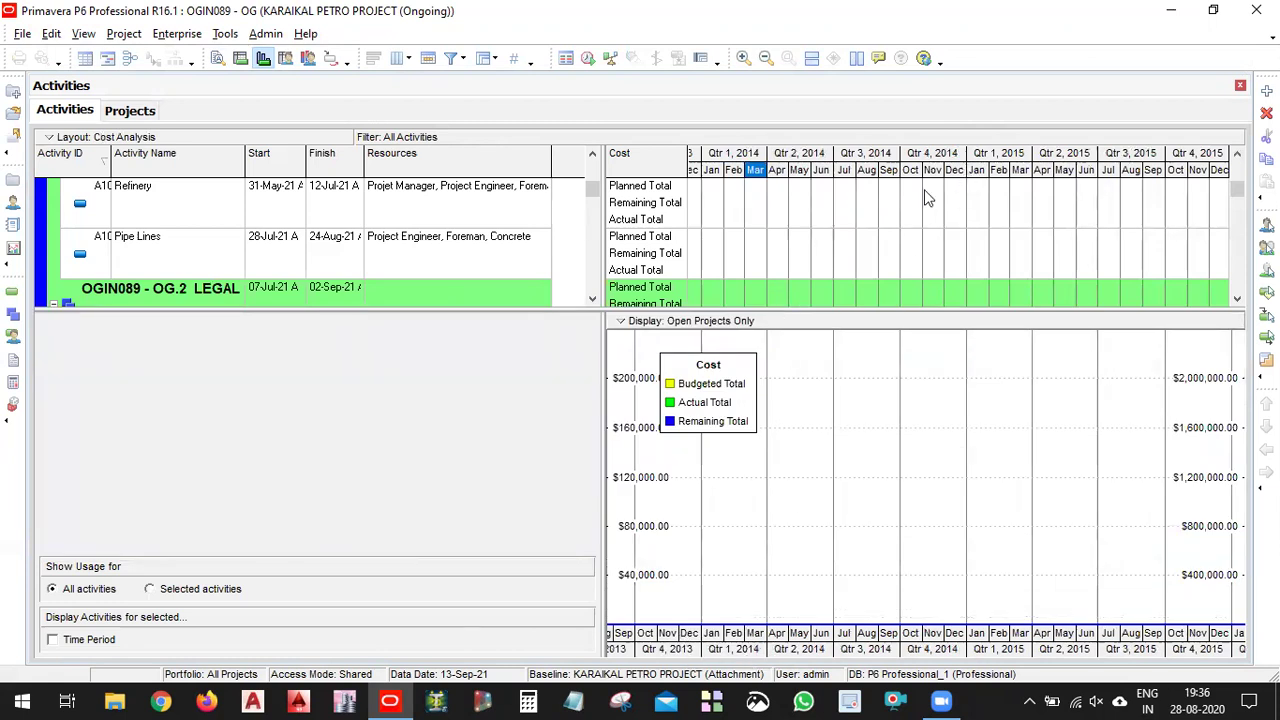
left_click_drag(1002, 165, 632, 174)
left_click_drag(1170, 168, 704, 195)
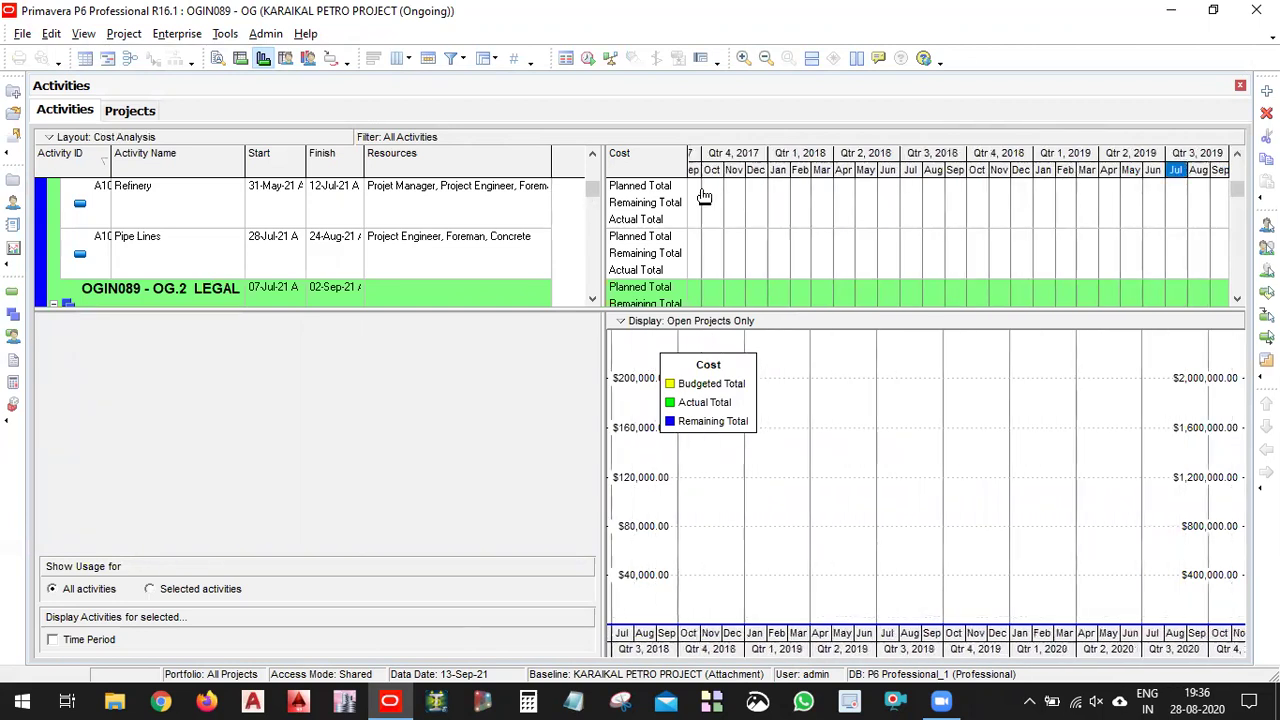
left_click_drag(1178, 164, 940, 172)
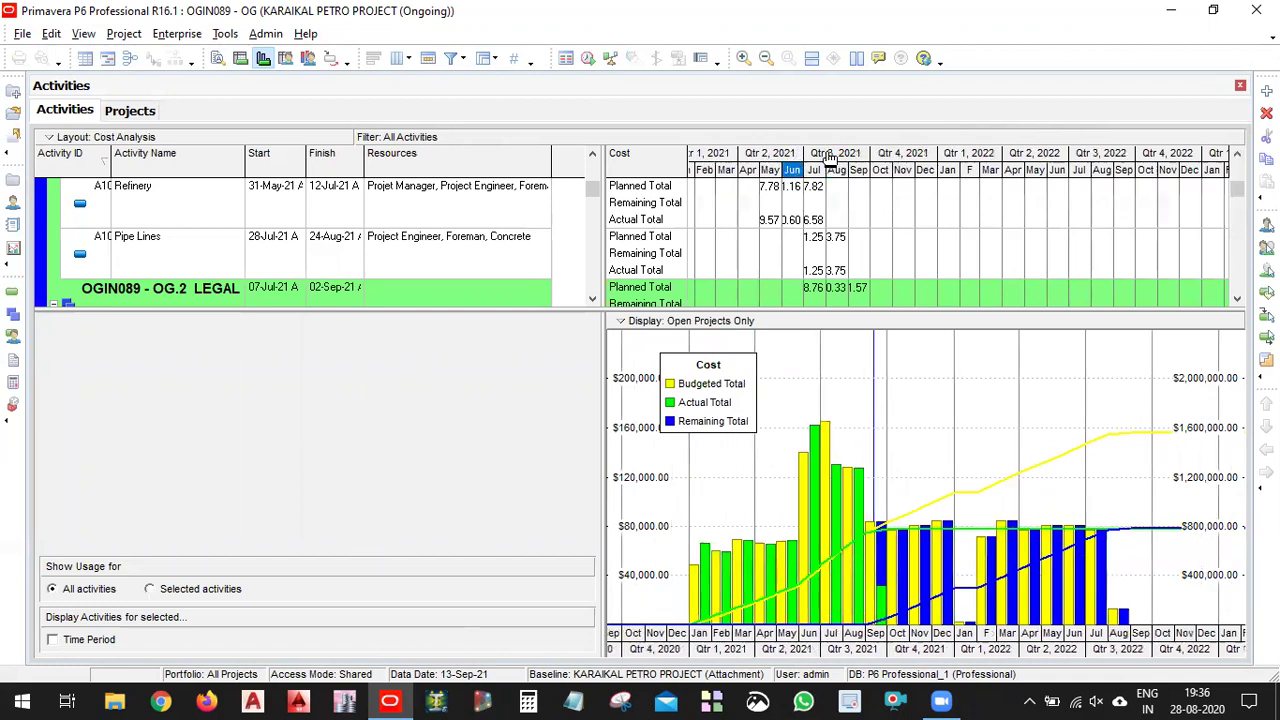
left_click_drag(830, 160, 868, 162)
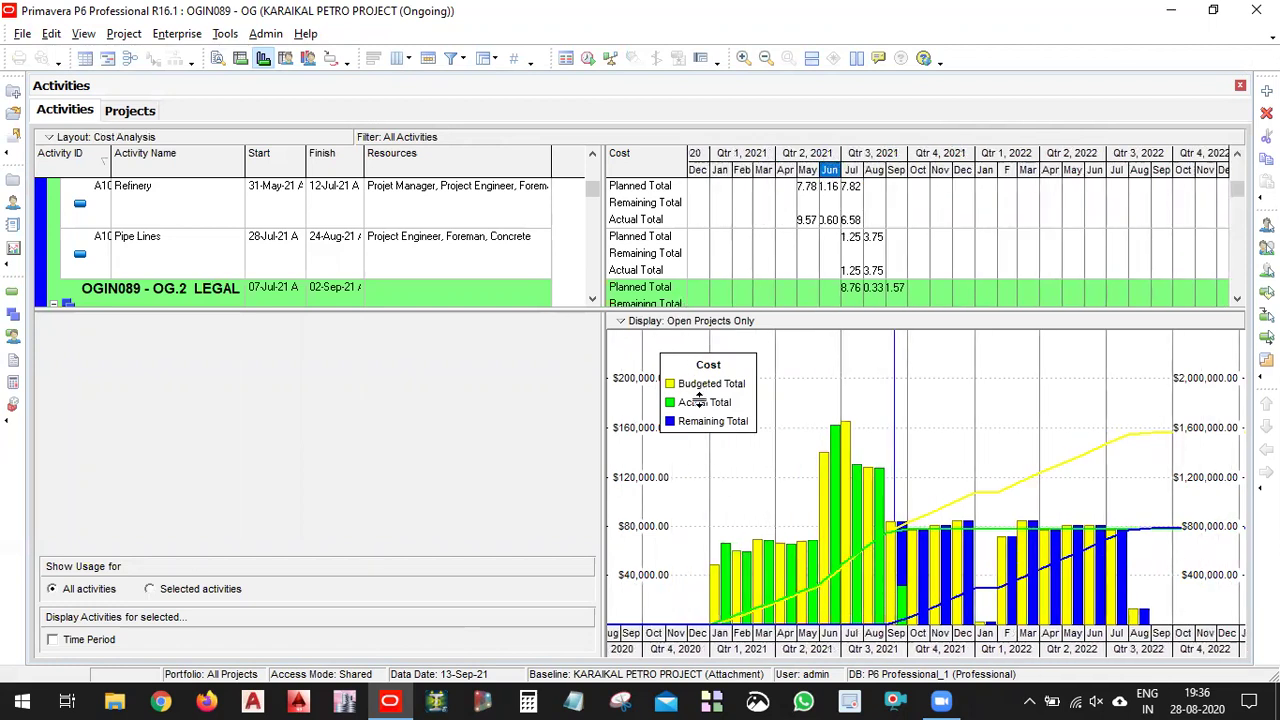
Rebalance the spreadsheet and histogram heights and month widths, and move the Cost legend slightly away from the value axis.
left_click_drag(699, 400, 890, 416)
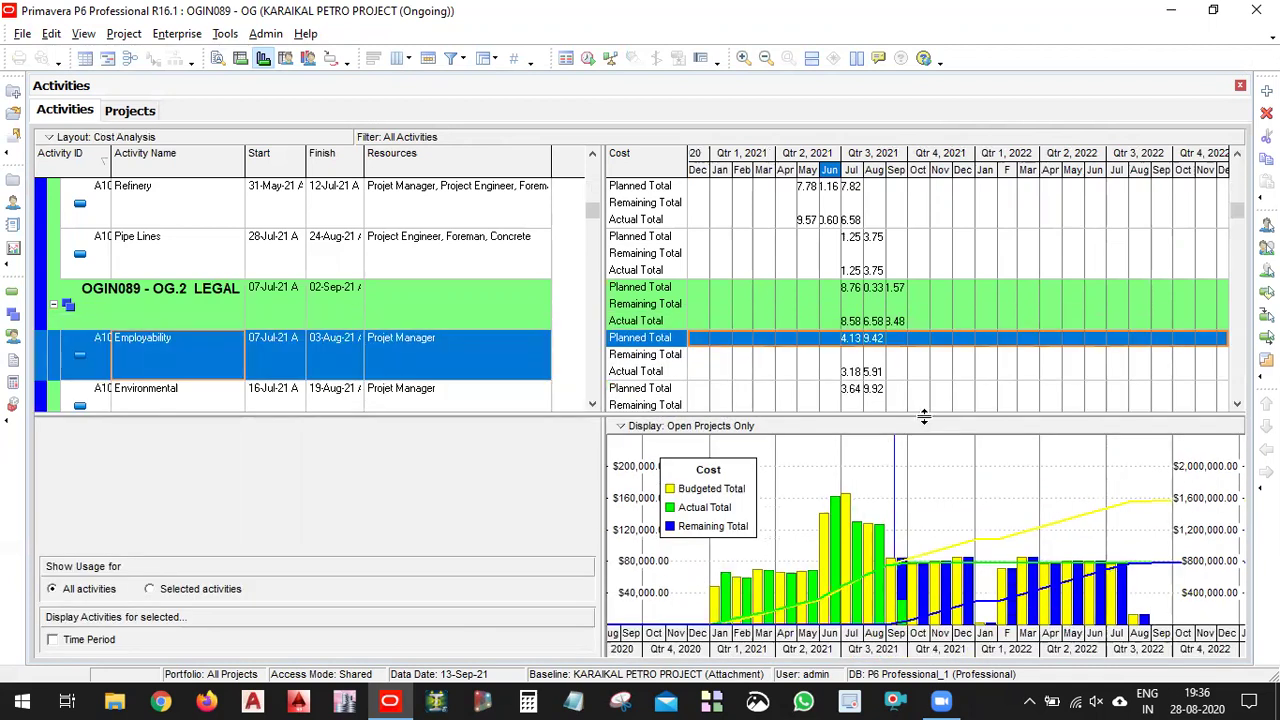
left_click_drag(933, 368, 933, 367)
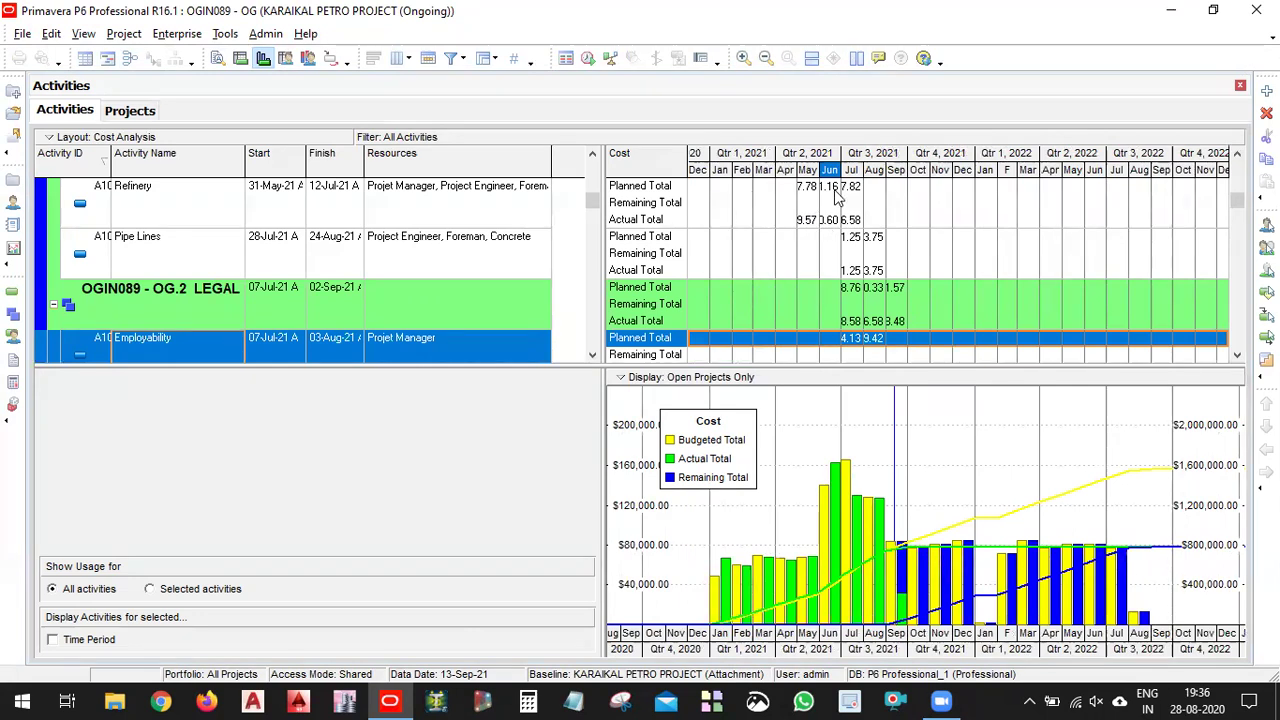
left_click_drag(840, 172, 954, 170)
left_click_drag(761, 377, 766, 367)
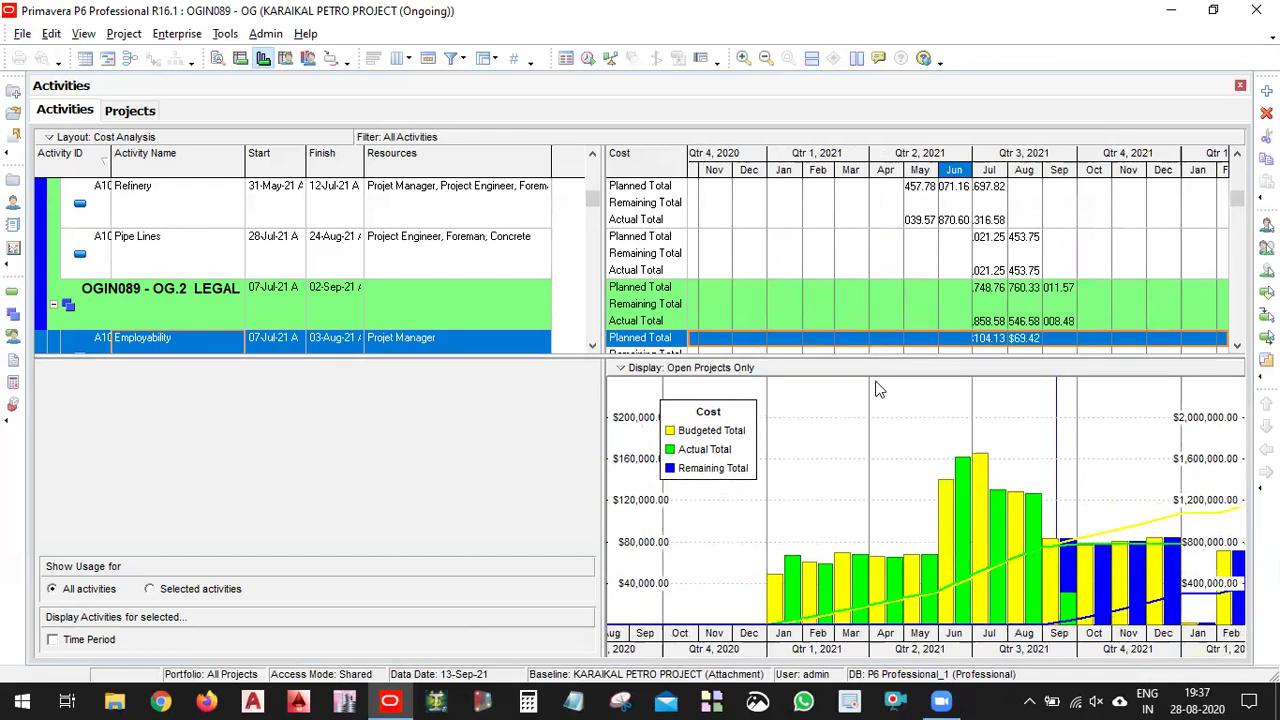
left_click_drag(848, 168, 777, 174)
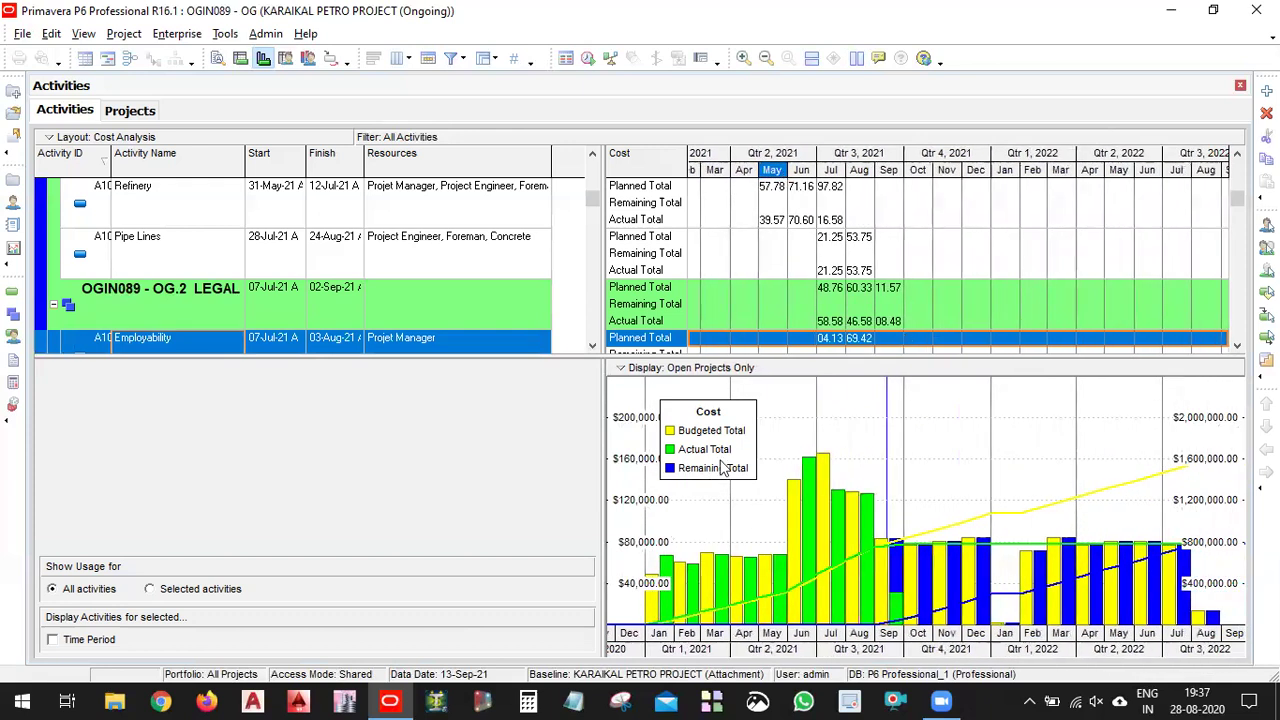
left_click_drag(722, 433, 740, 428)
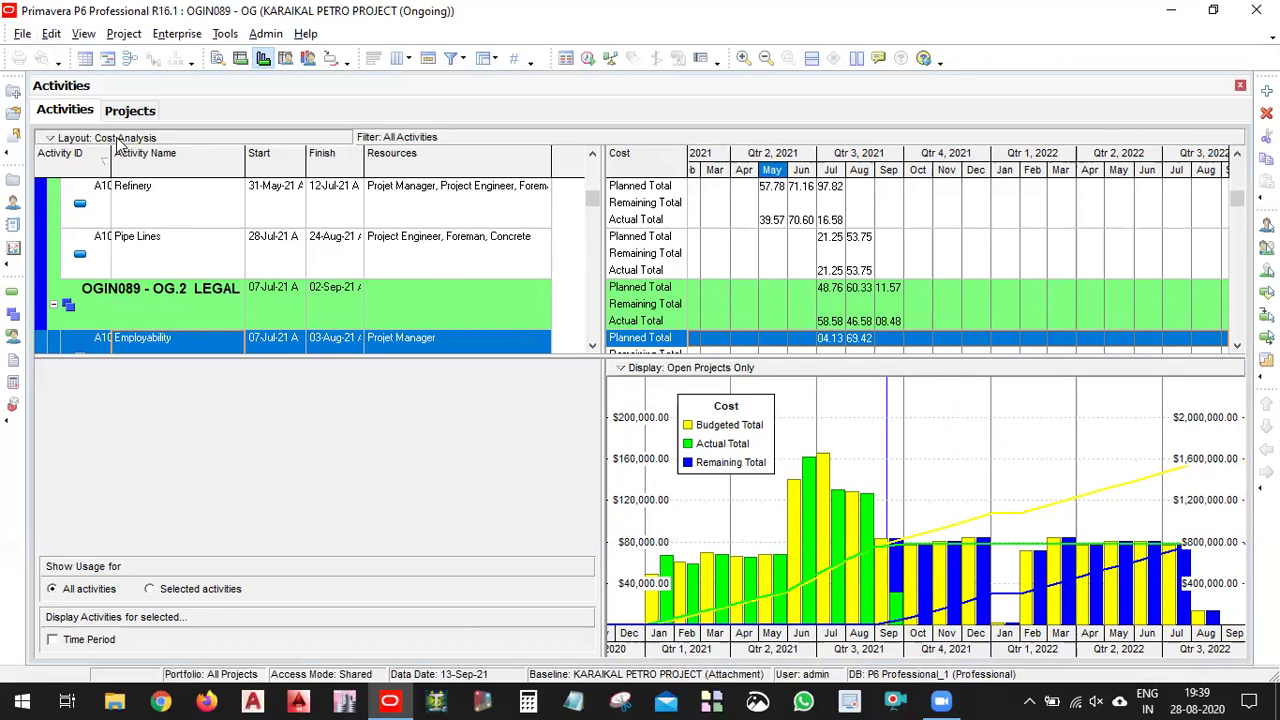
Apply the global Costs - Actual layout and enlarge the activity details area below the cost table.
left_click(123, 142)
mouse_move(172, 160)
left_click(271, 163)
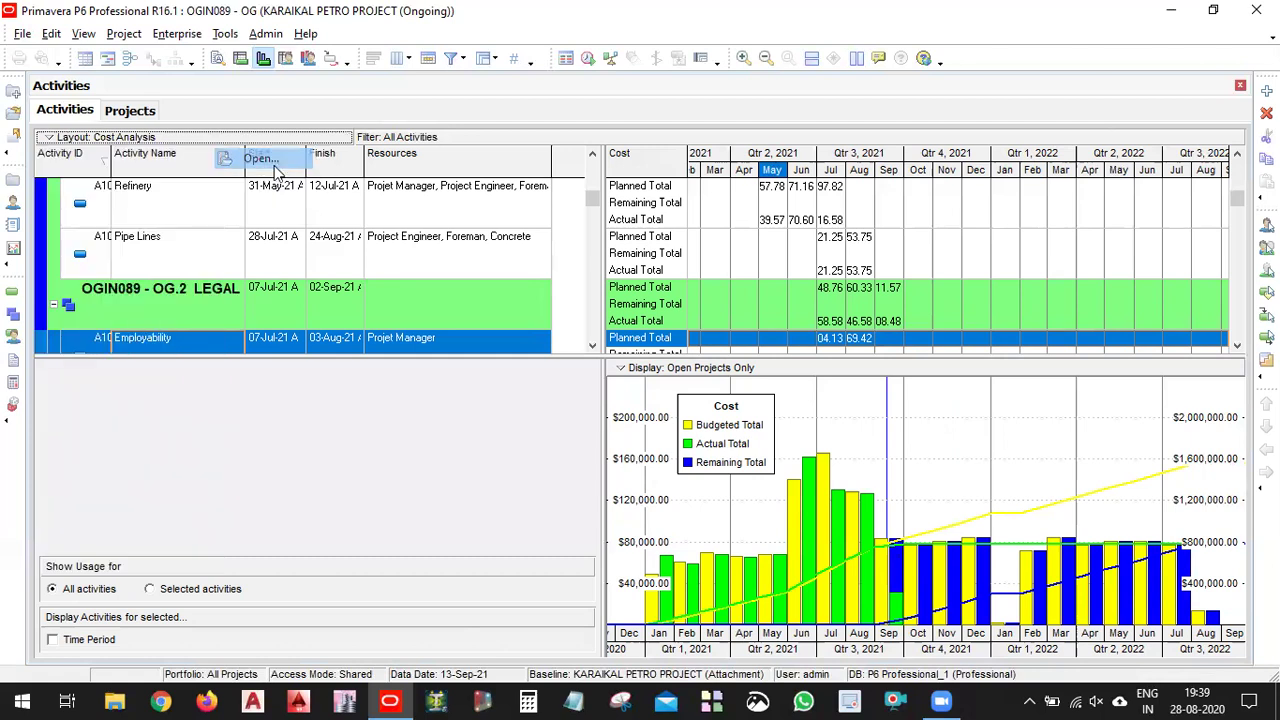
left_click(658, 386)
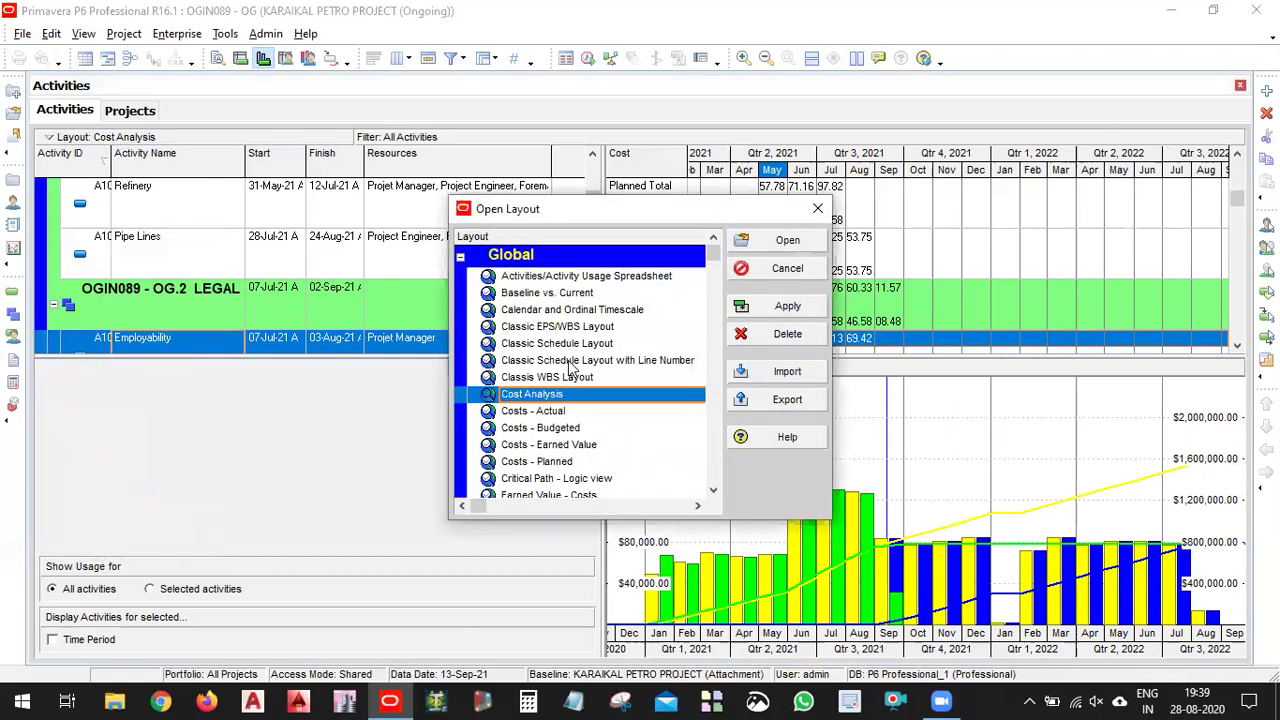
left_click(580, 412)
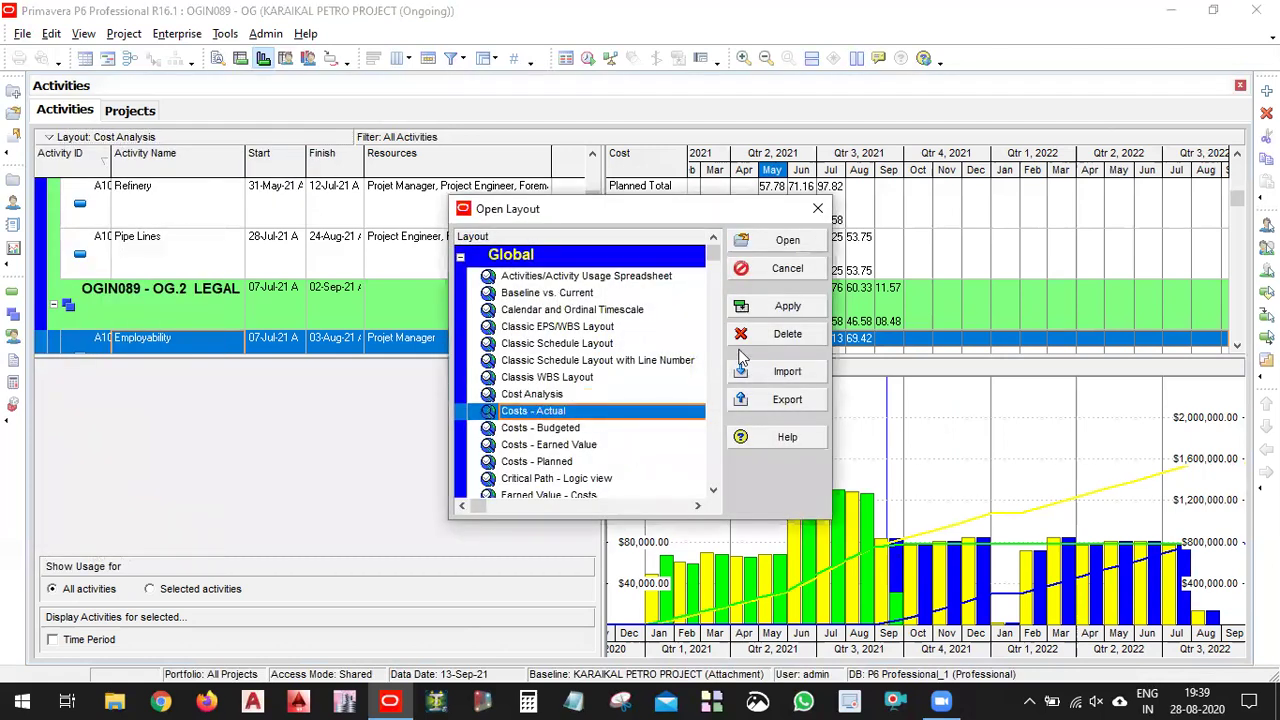
left_click(767, 310)
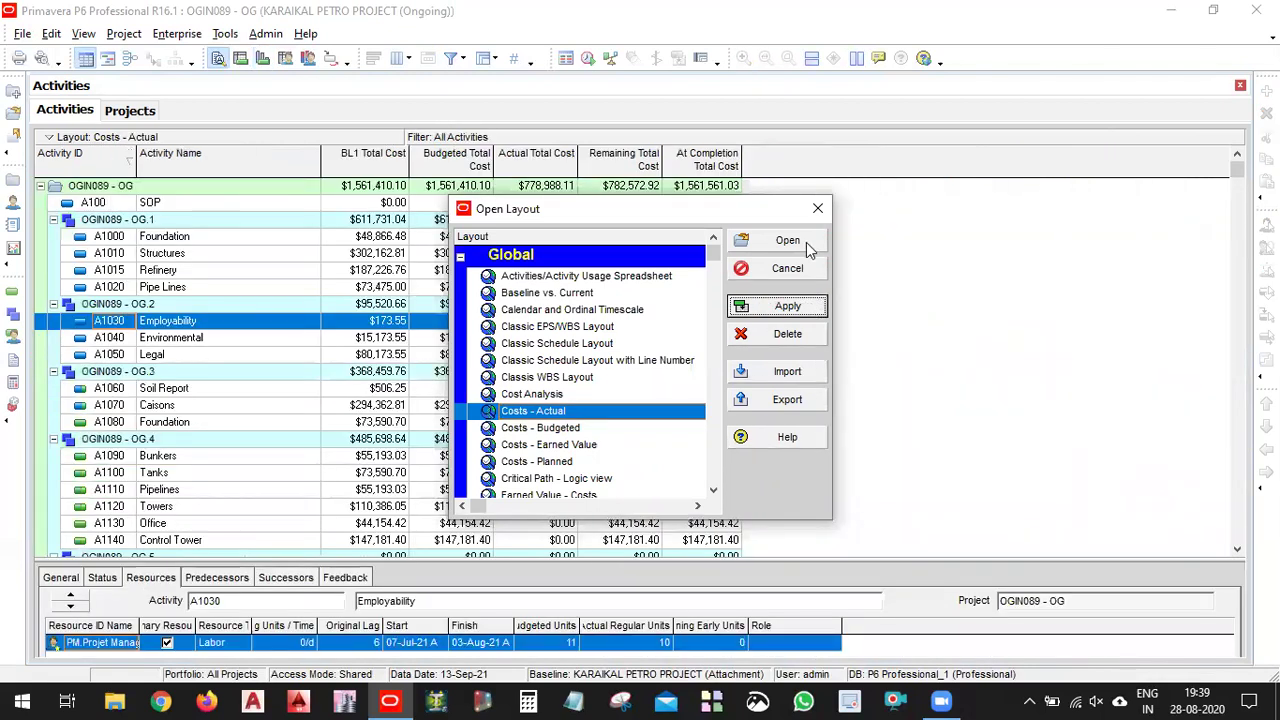
left_click(817, 208)
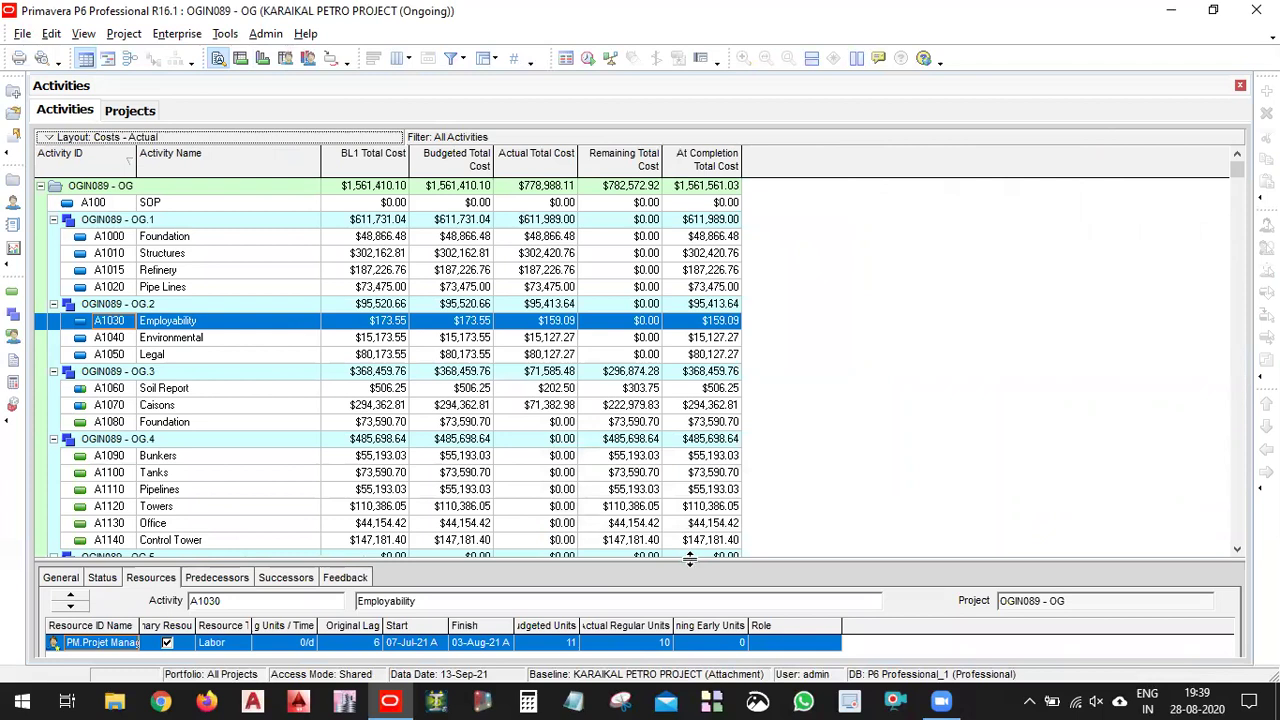
left_click_drag(697, 563, 697, 505)
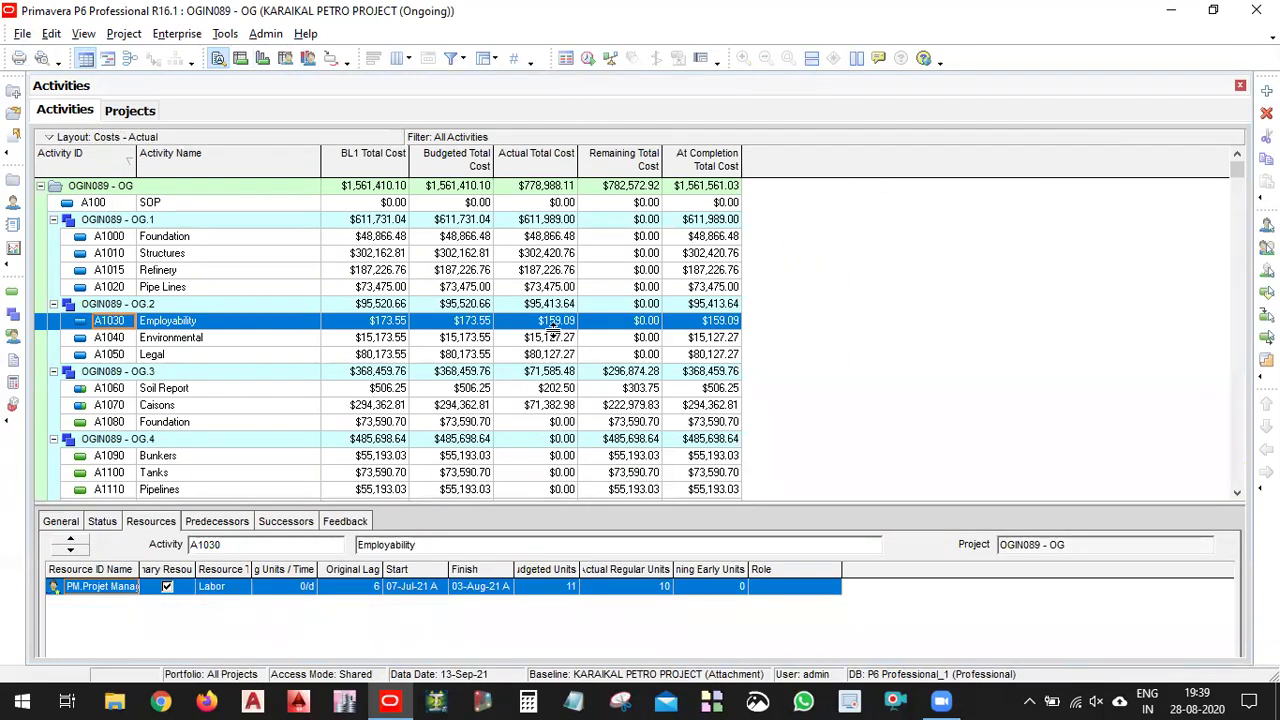
scroll(535, 318, "down", 4)
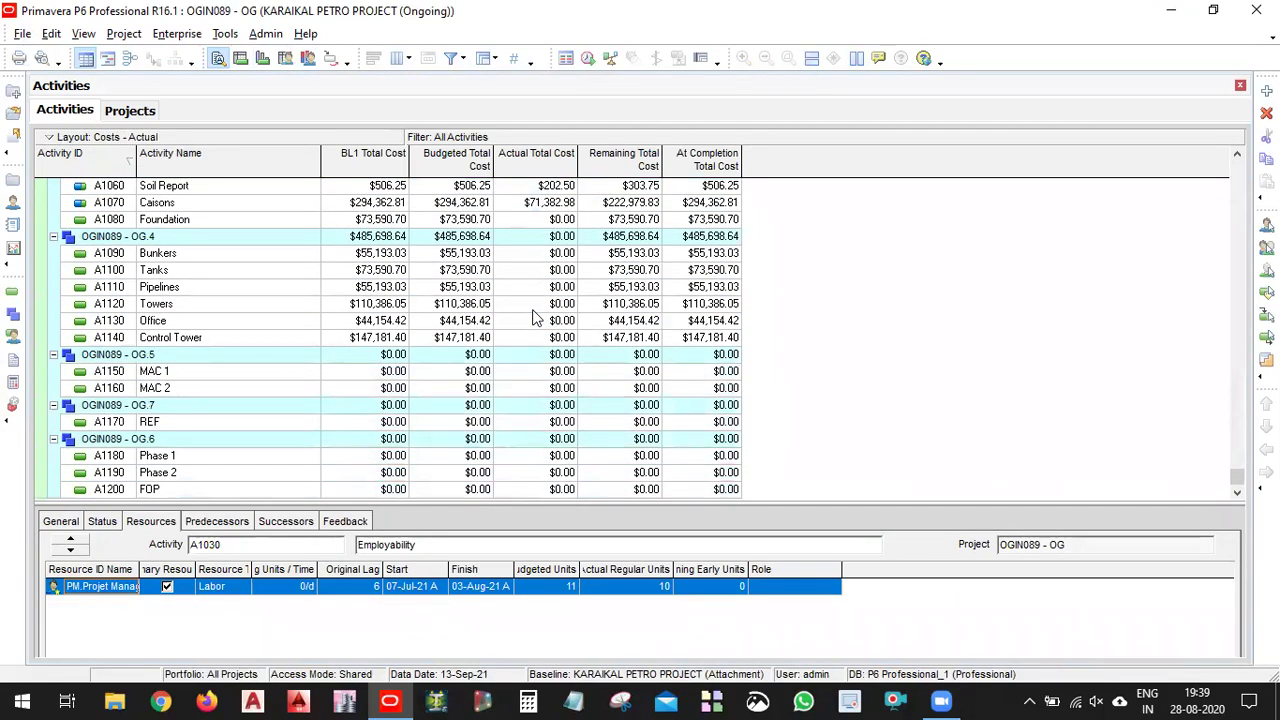
Open the global Classis WBS Layout without saving the changes to the Costs - Actual layout.
left_click(110, 137)
mouse_move(155, 162)
left_click(255, 162)
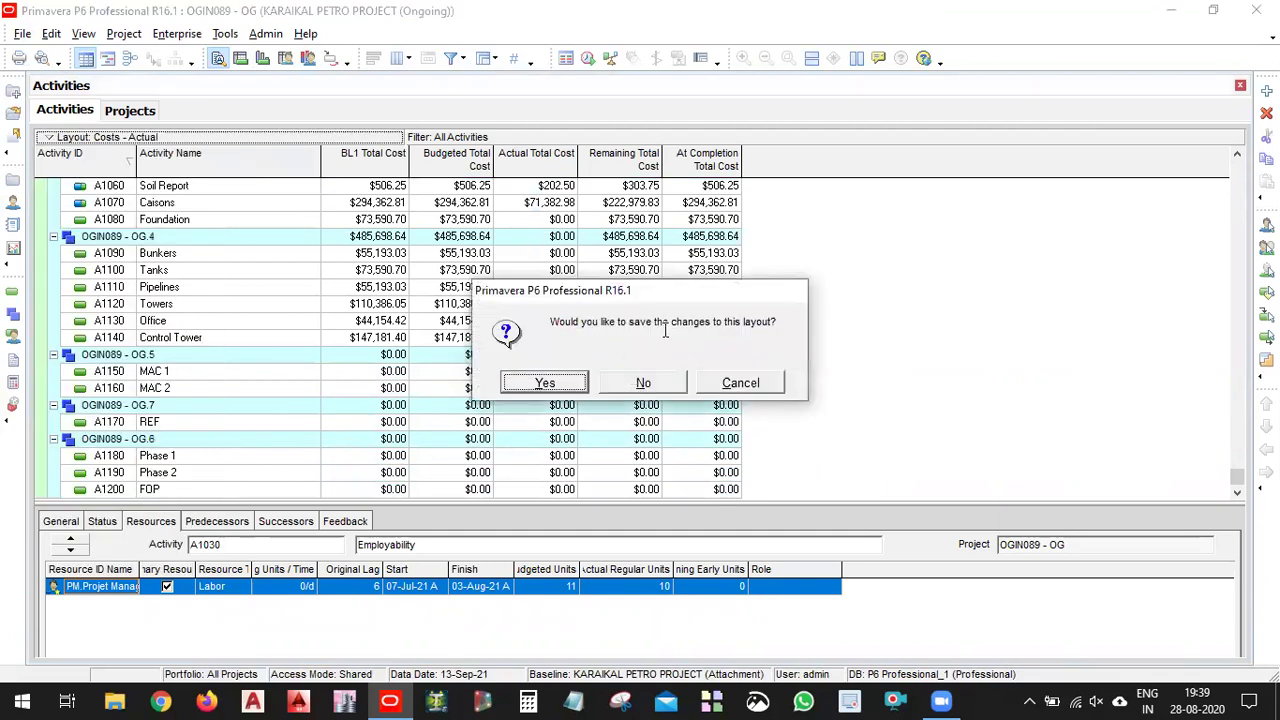
left_click(668, 390)
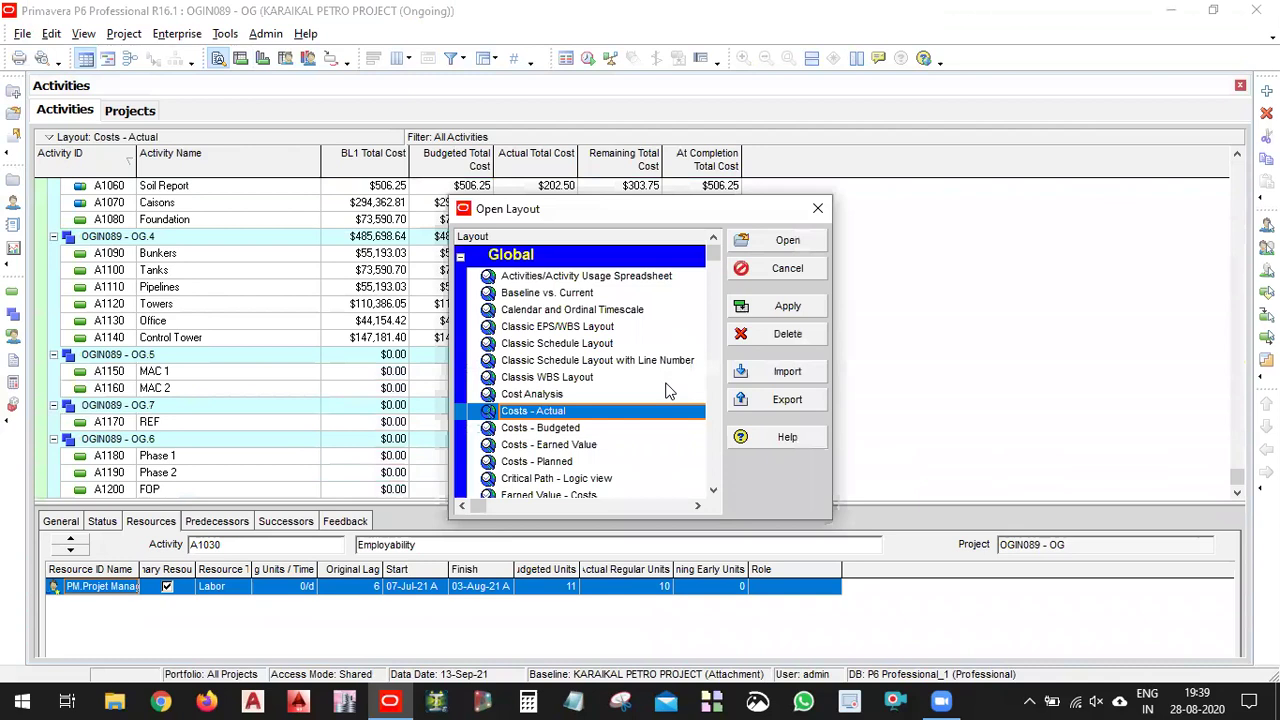
left_click(586, 428)
scroll(648, 441, "down", 1)
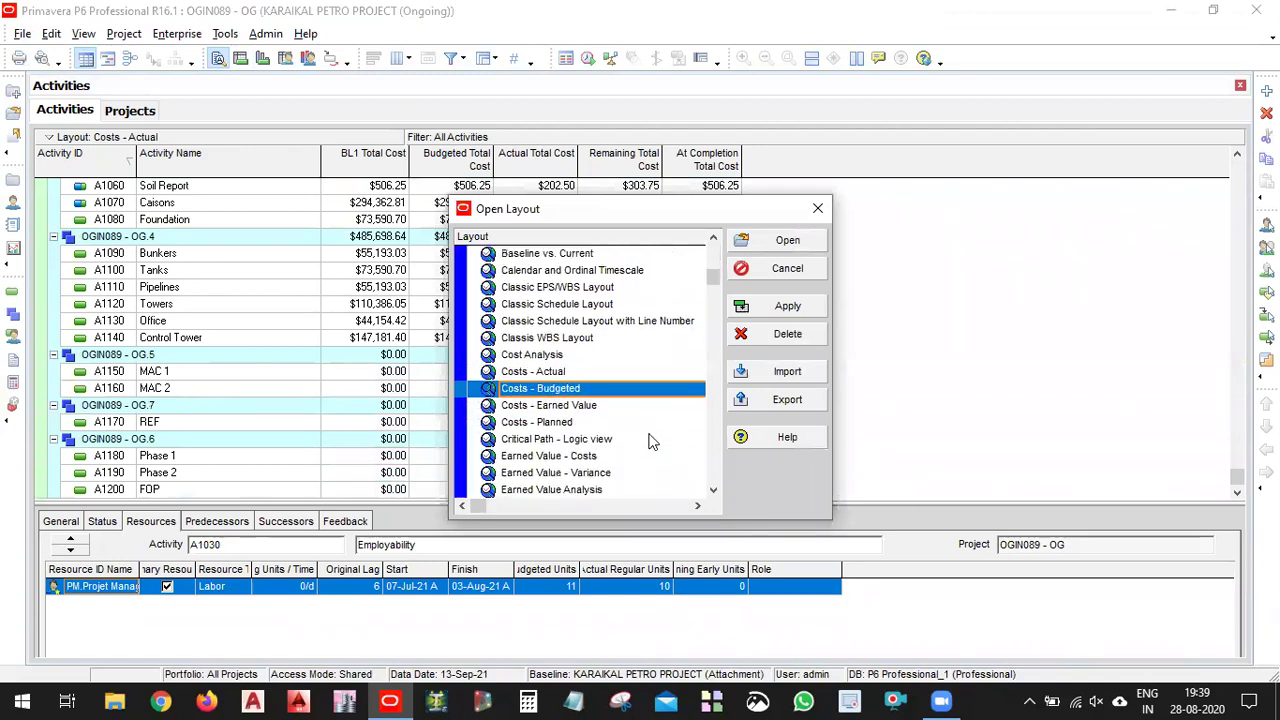
left_click(618, 406)
scroll(605, 400, "down", 5)
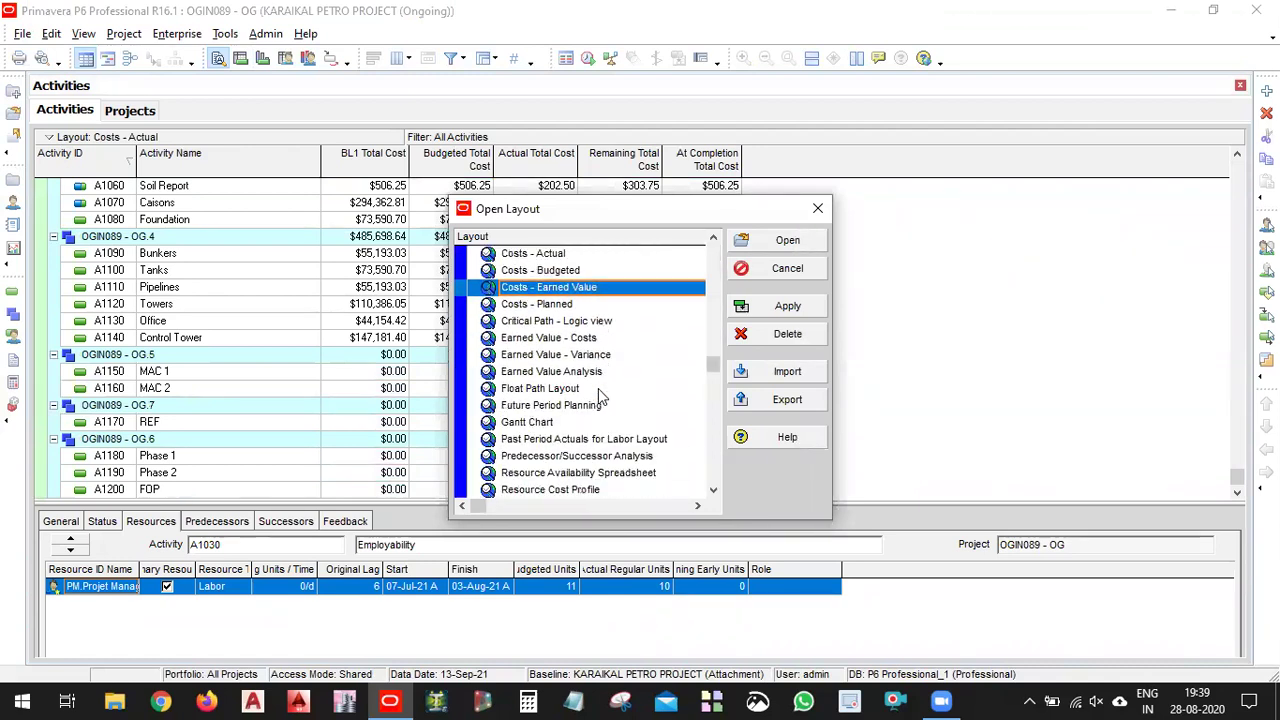
scroll(598, 393, "up", 6)
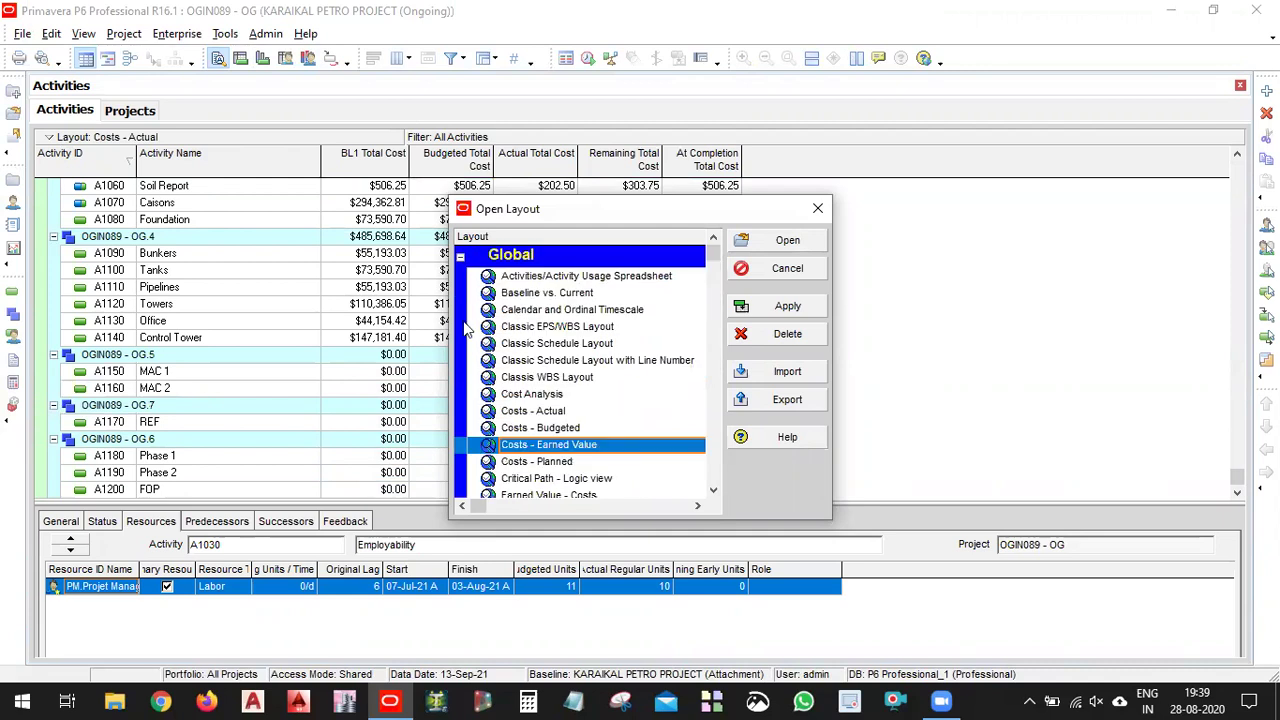
left_click(605, 380)
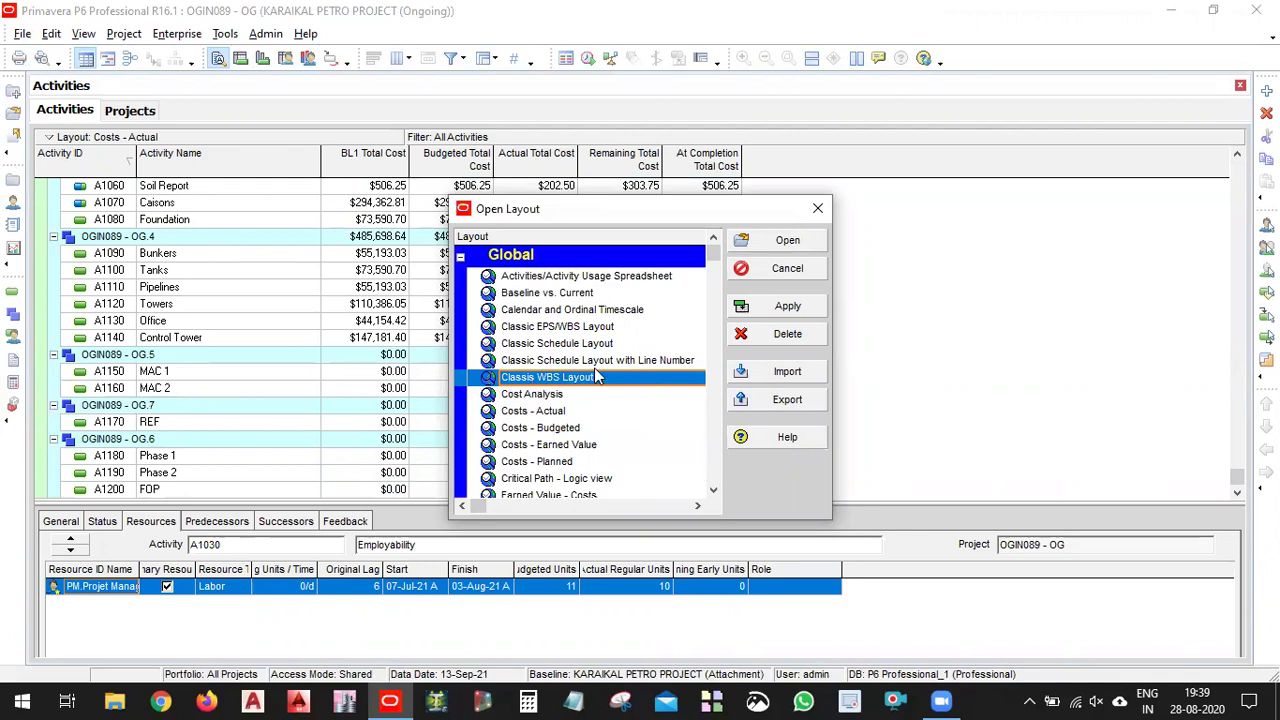
left_click(797, 242)
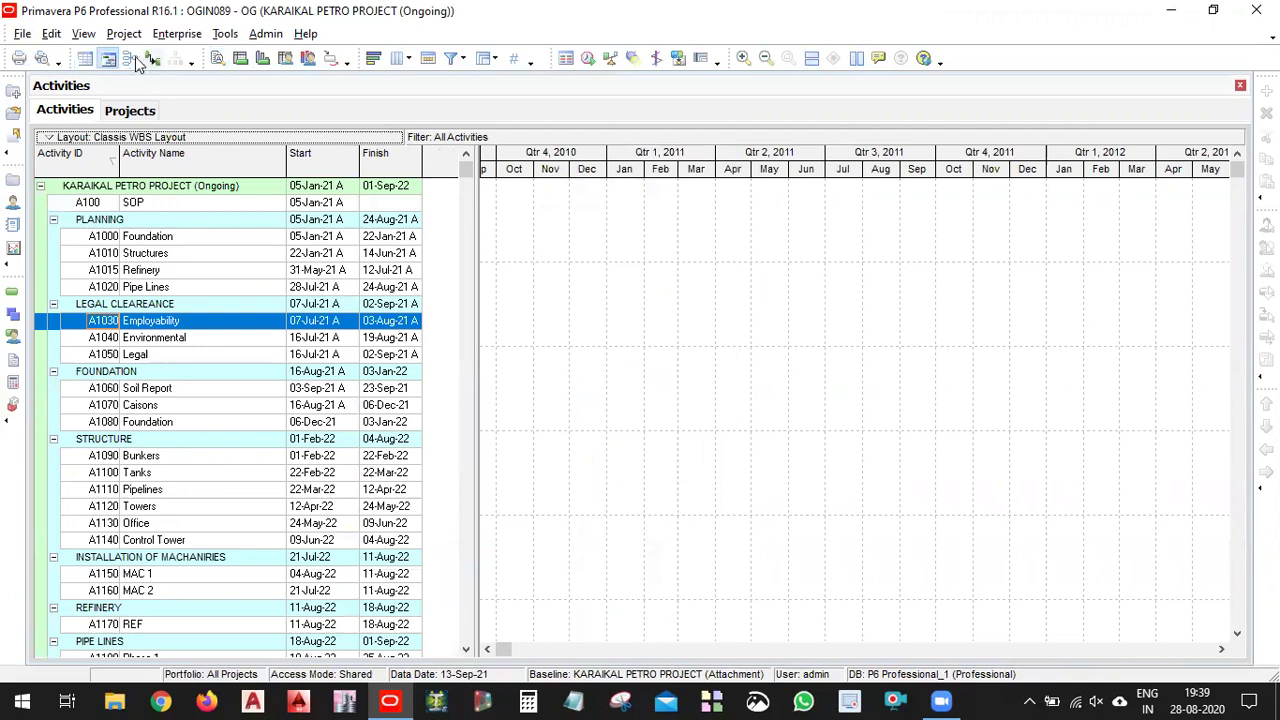
Show the activity details below the activity table, enlarge that area, and display the Gantt chart beside the table.
left_click(88, 60)
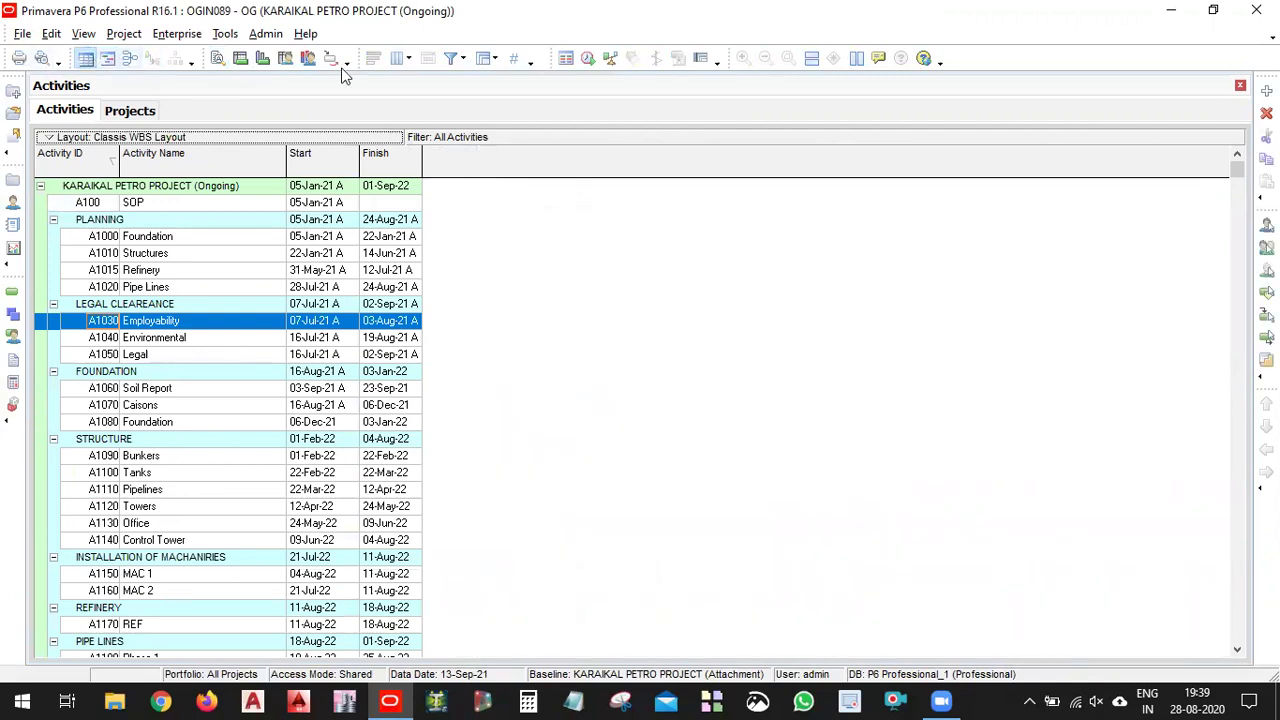
left_click(220, 60)
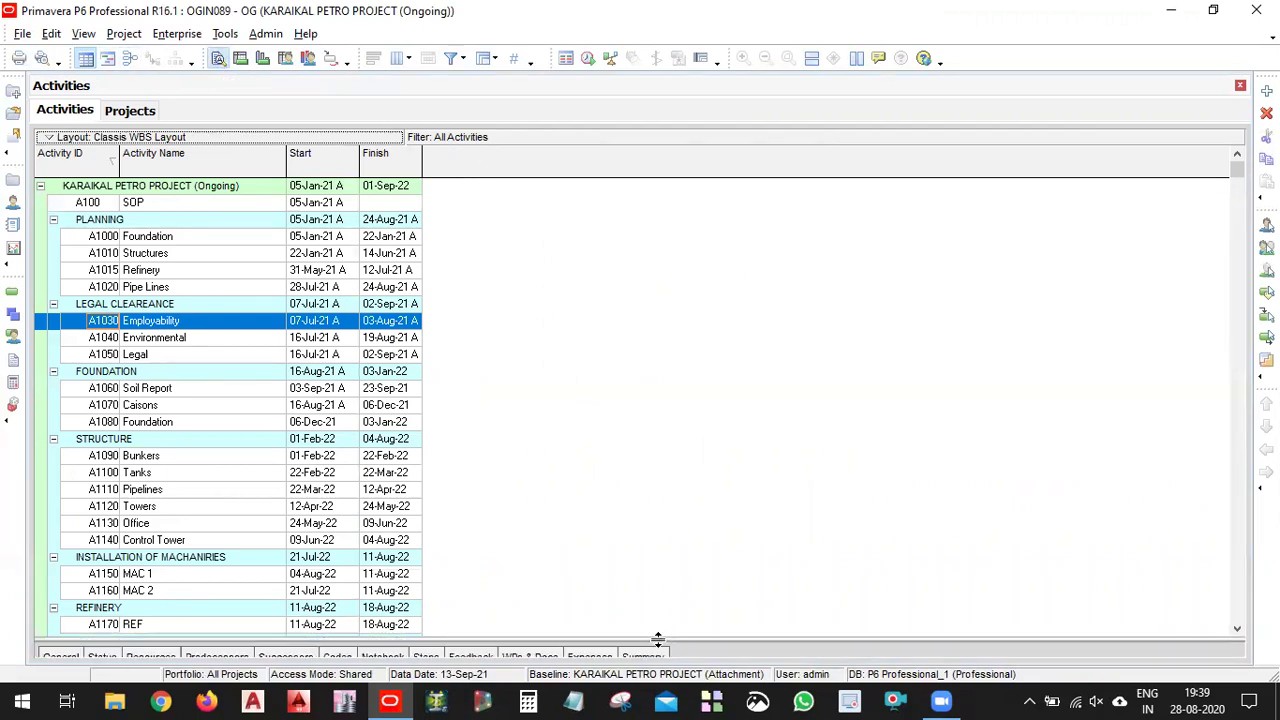
left_click_drag(658, 638, 630, 502)
left_click(106, 60)
left_click_drag(548, 506, 556, 420)
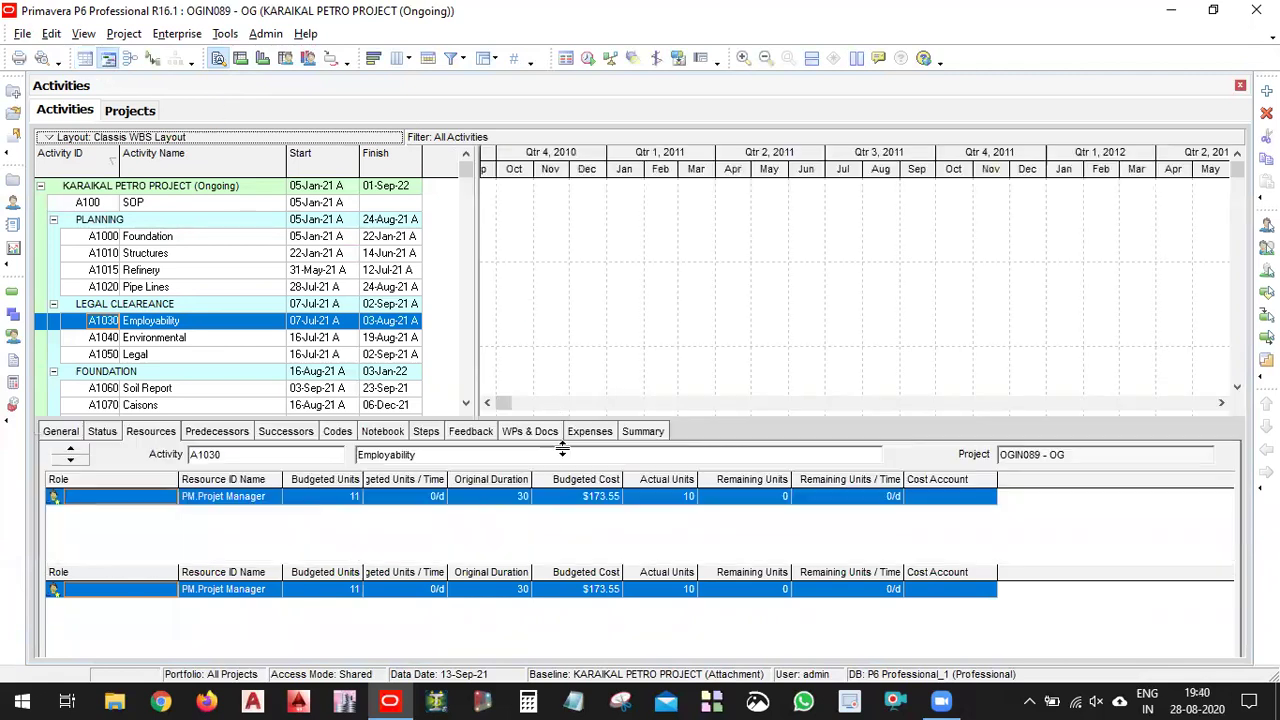
Shift the Gantt timescale to the project's 2021 start, reduce the details area slightly and widen the activity table.
left_click(500, 402)
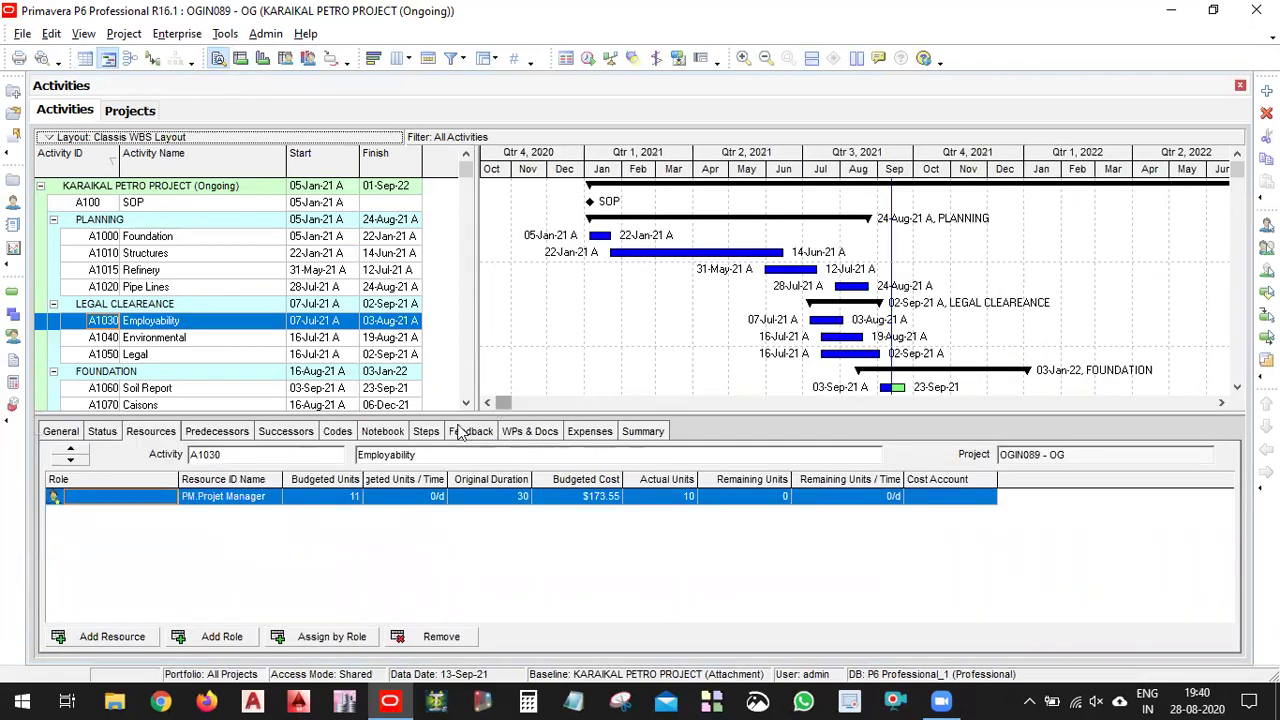
left_click_drag(445, 418, 445, 465)
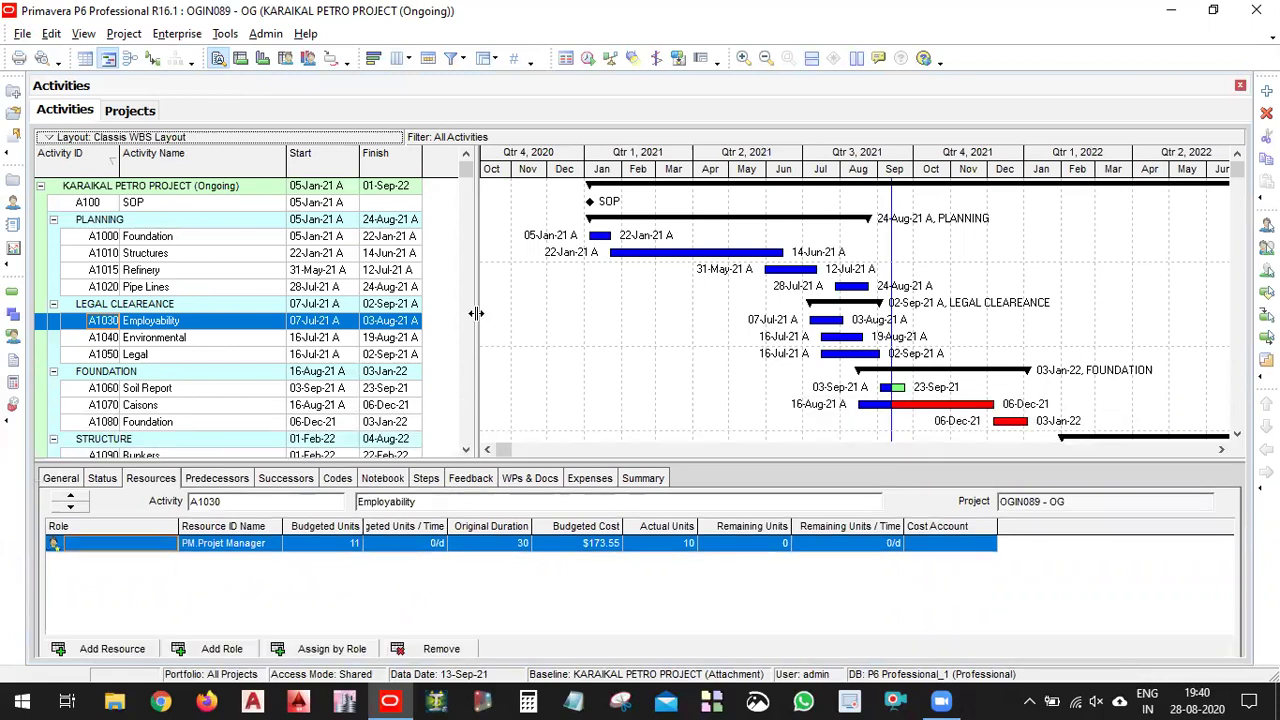
left_click_drag(476, 313, 526, 314)
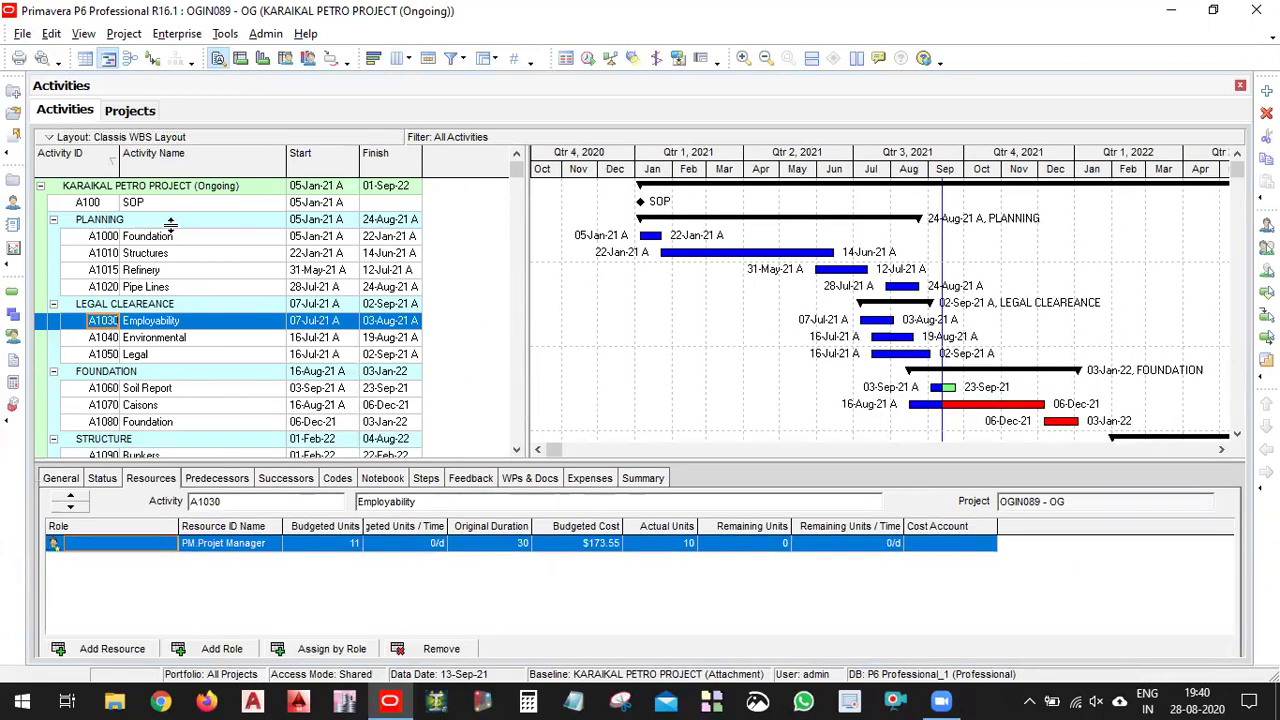
scroll(122, 345, "down", 5)
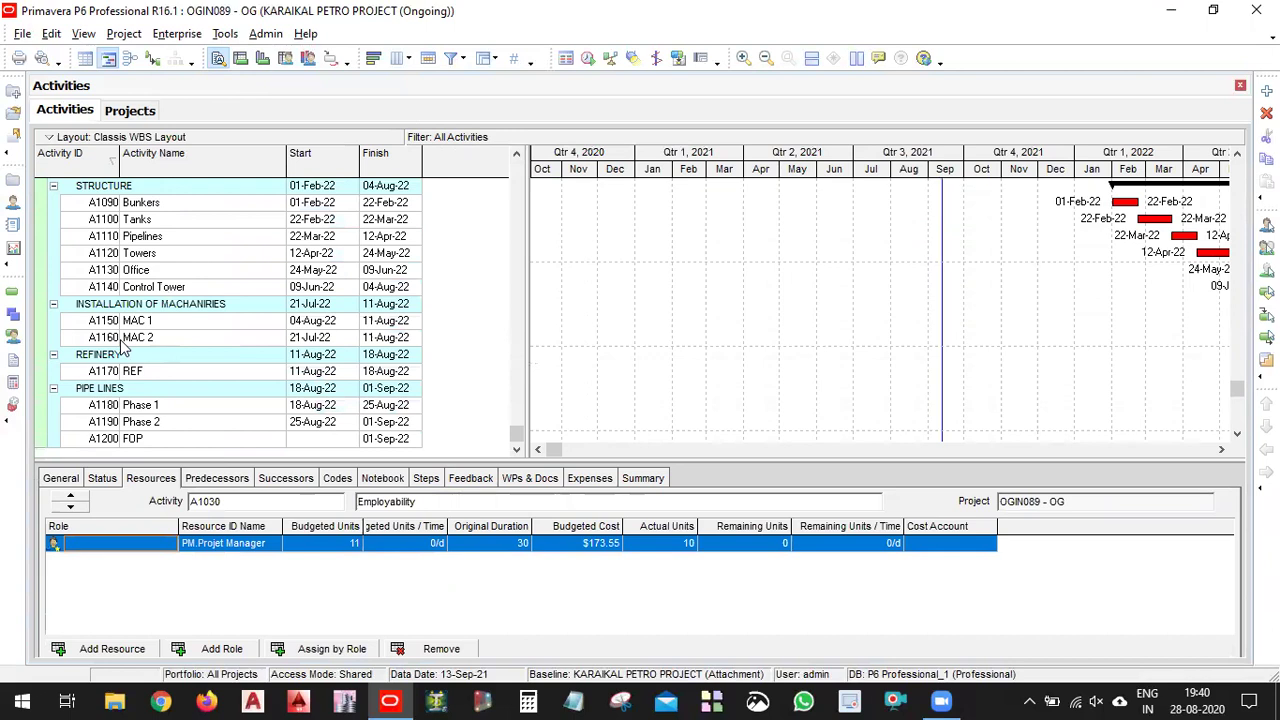
scroll(122, 345, "up", 5)
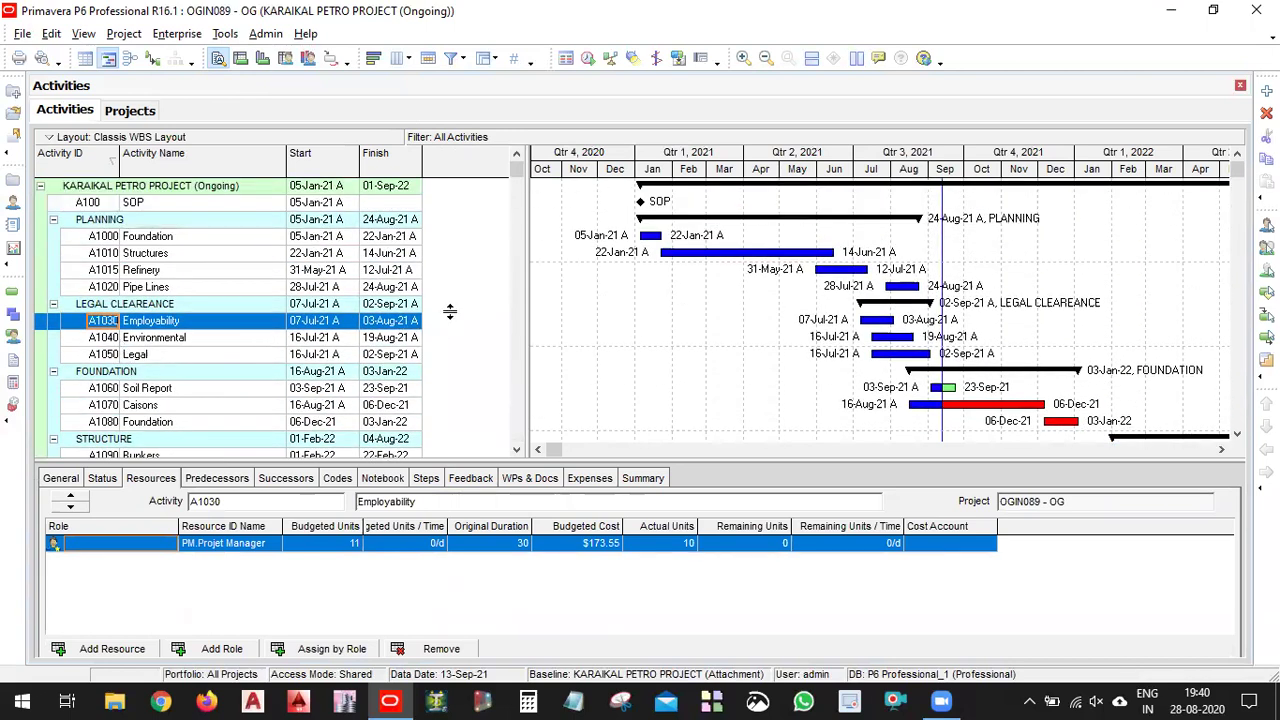
right_click(450, 312)
left_click(540, 514)
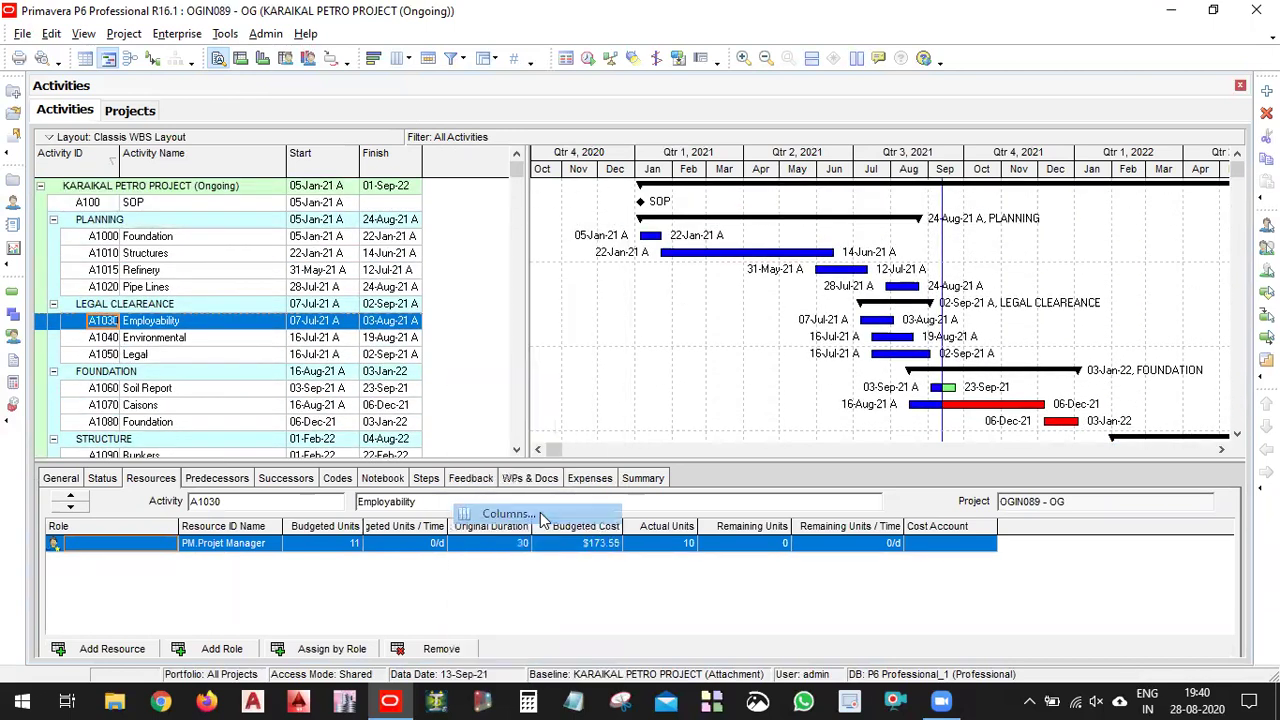
left_click(712, 246)
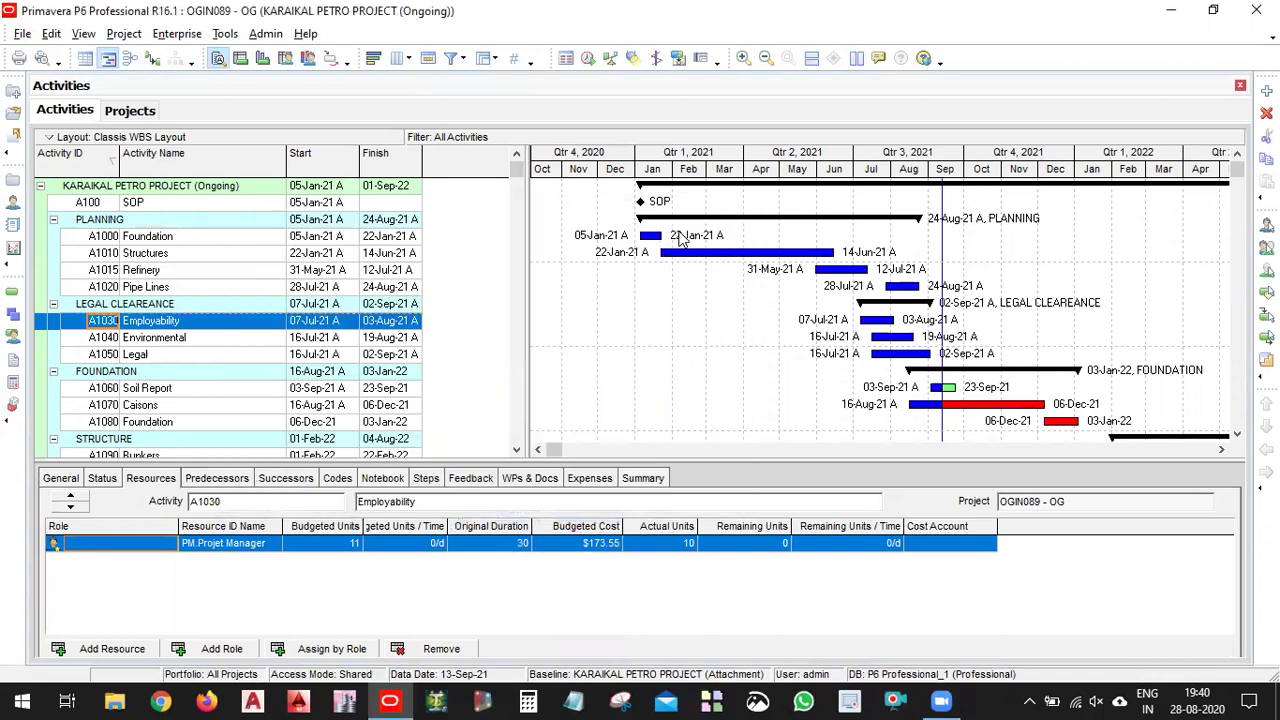
right_click(474, 252)
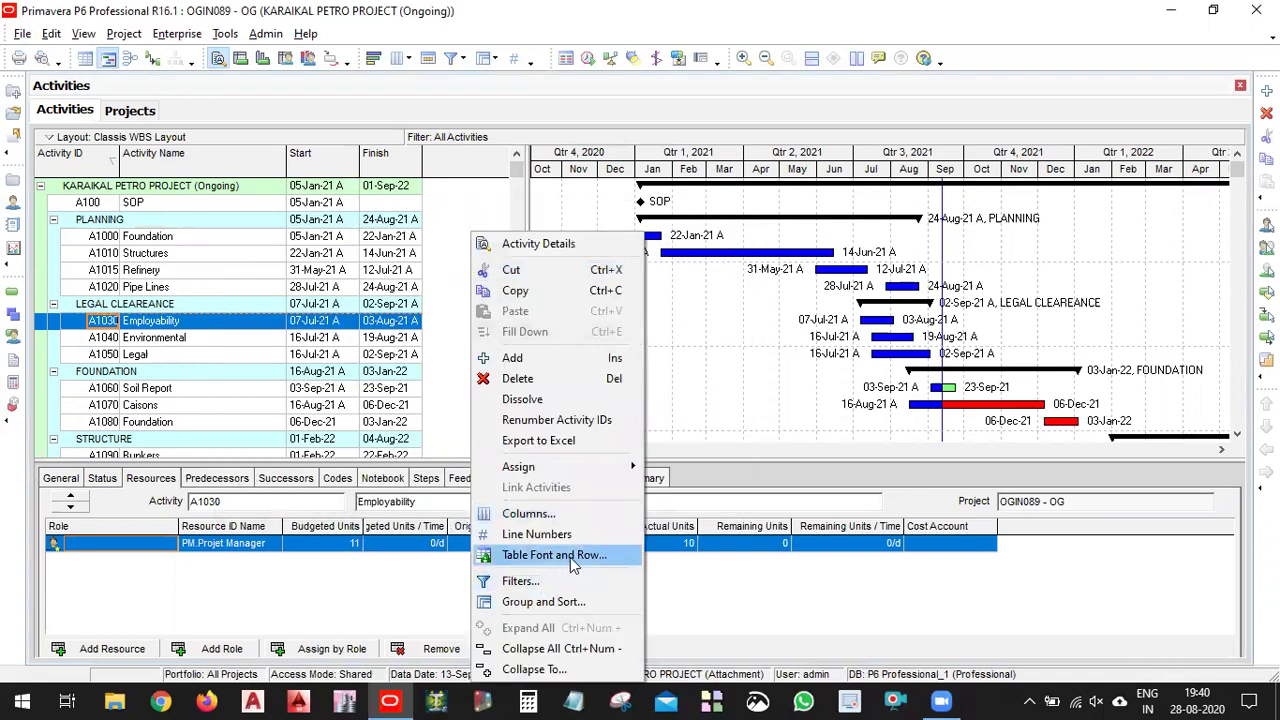
left_click(570, 557)
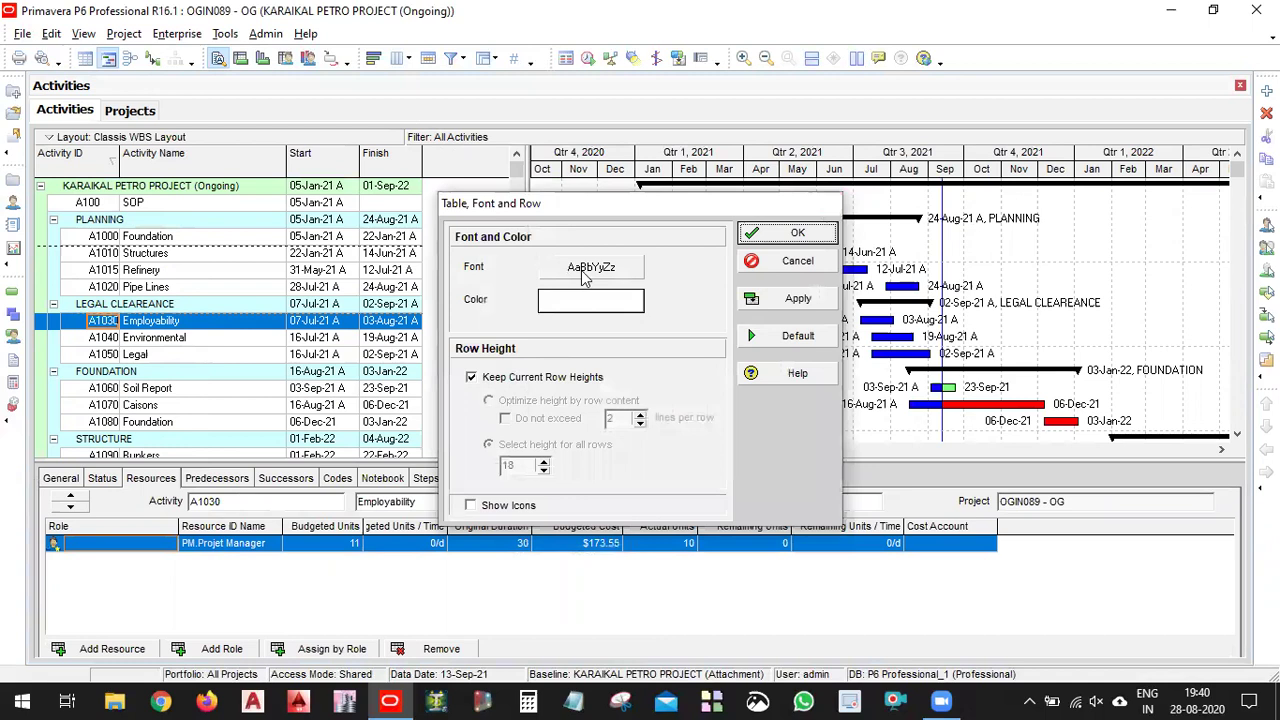
key("Escape")
right_click(455, 289)
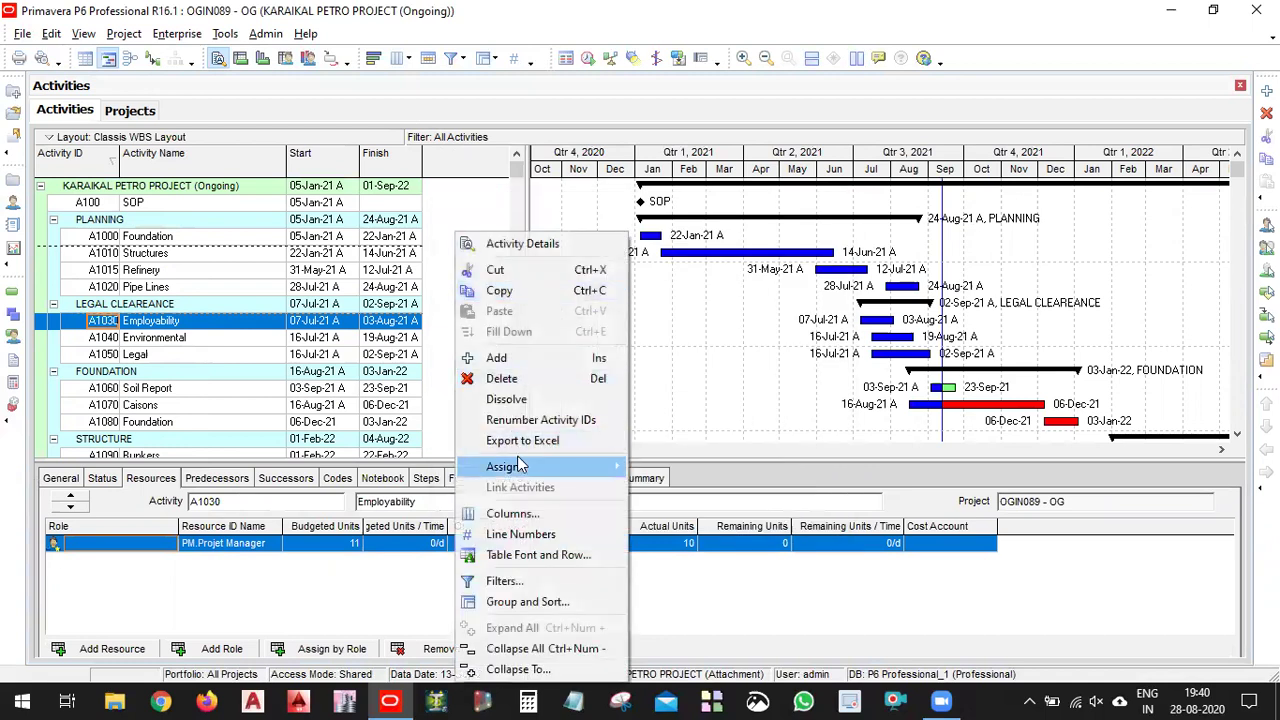
Set the WBS level 1 grouping band colour to blue in Group and Sort and apply it to the layout.
left_click(62, 138)
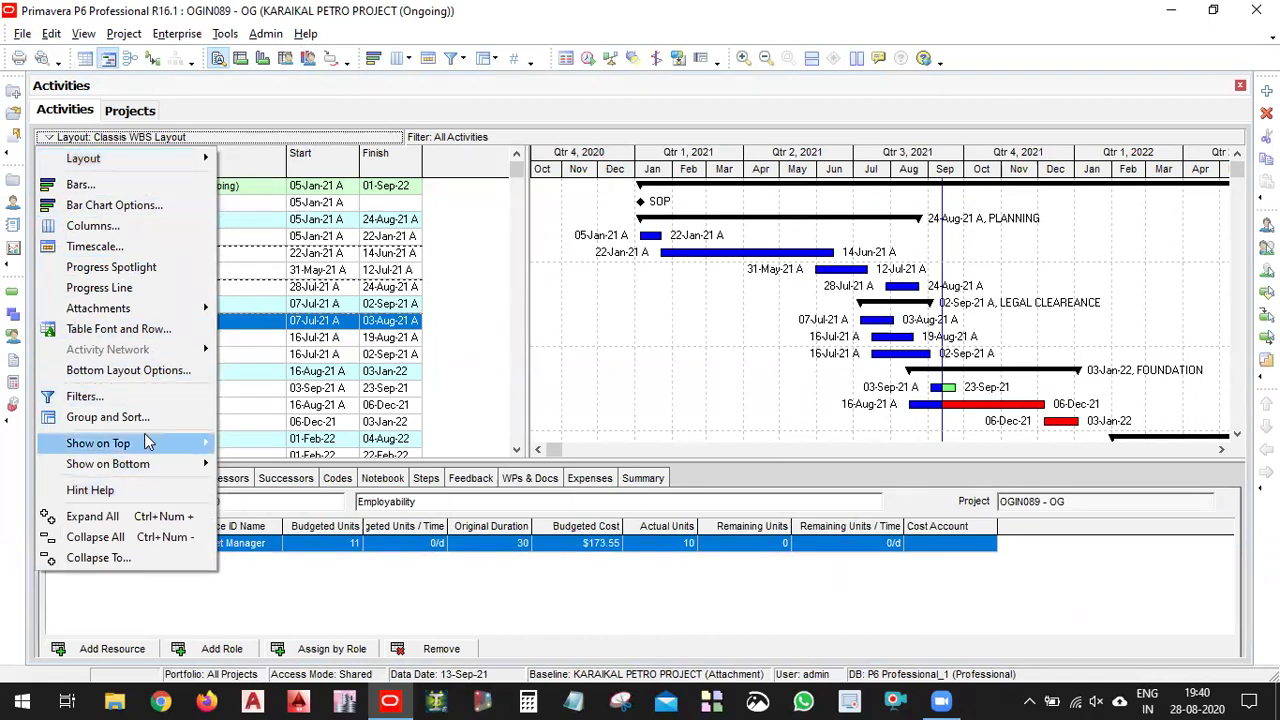
left_click(108, 417)
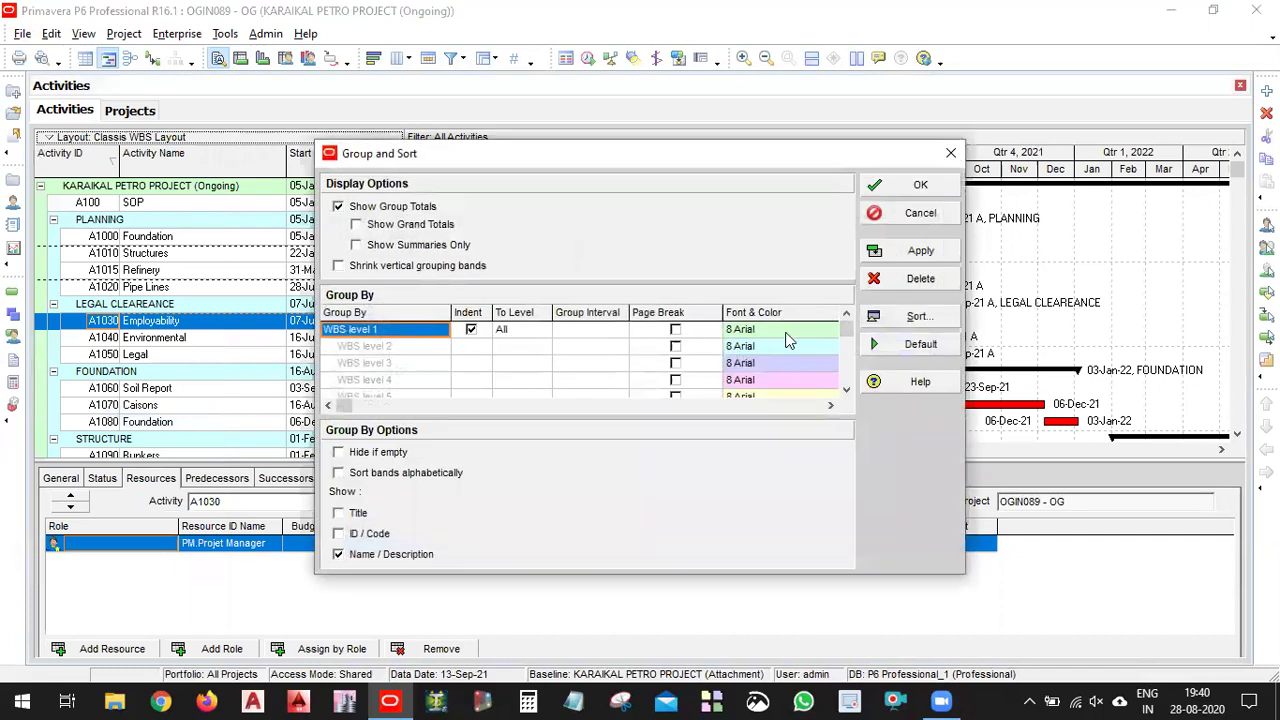
left_click(789, 330)
left_click(789, 330)
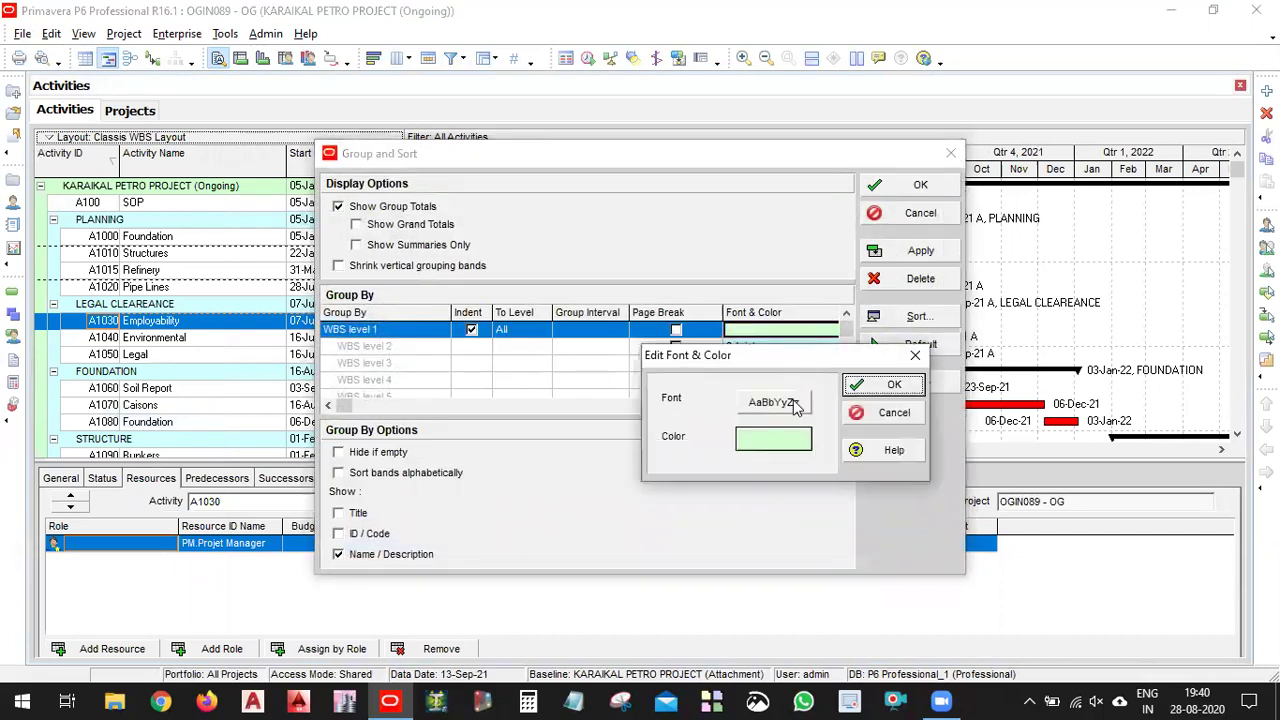
left_click(773, 438)
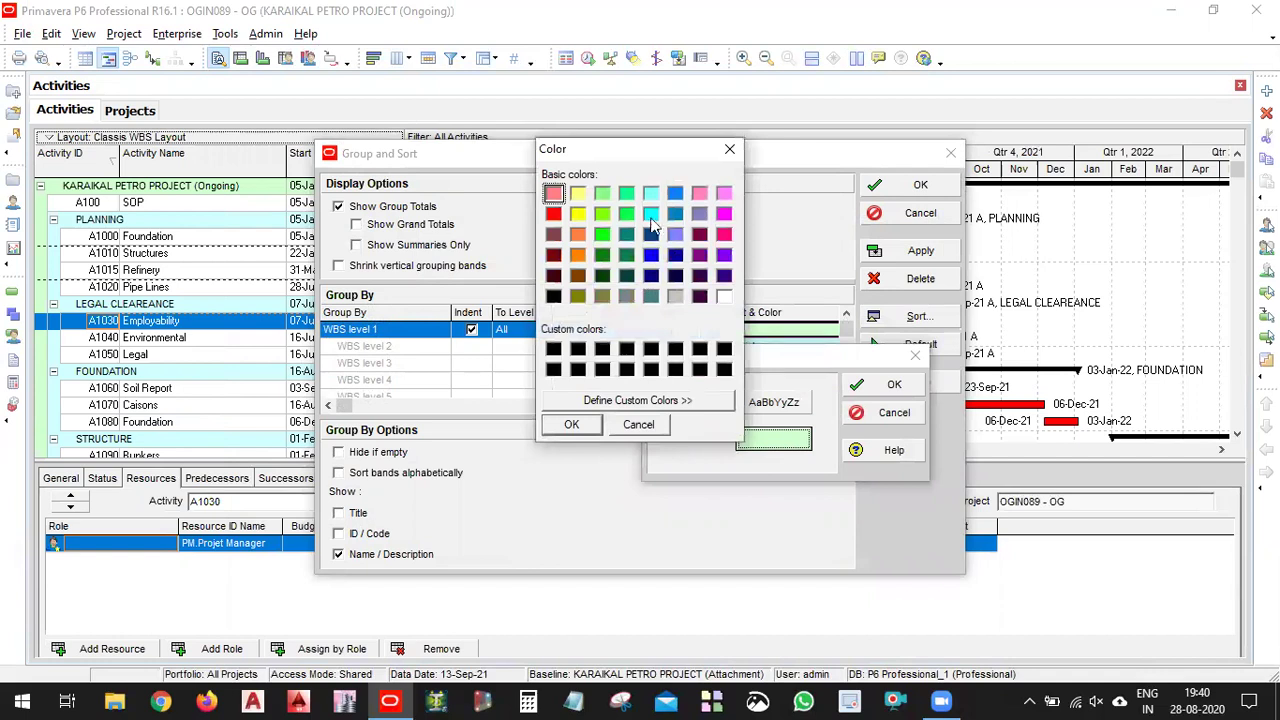
left_click(652, 256)
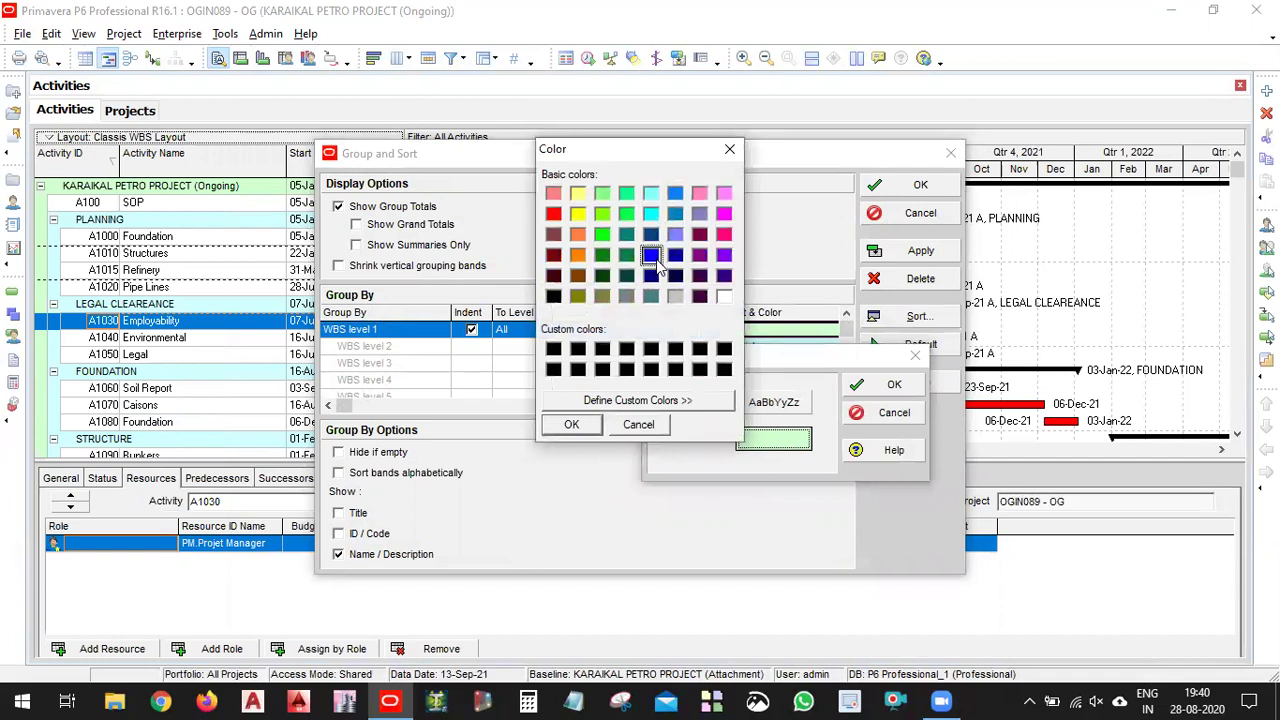
left_click(579, 431)
left_click(892, 386)
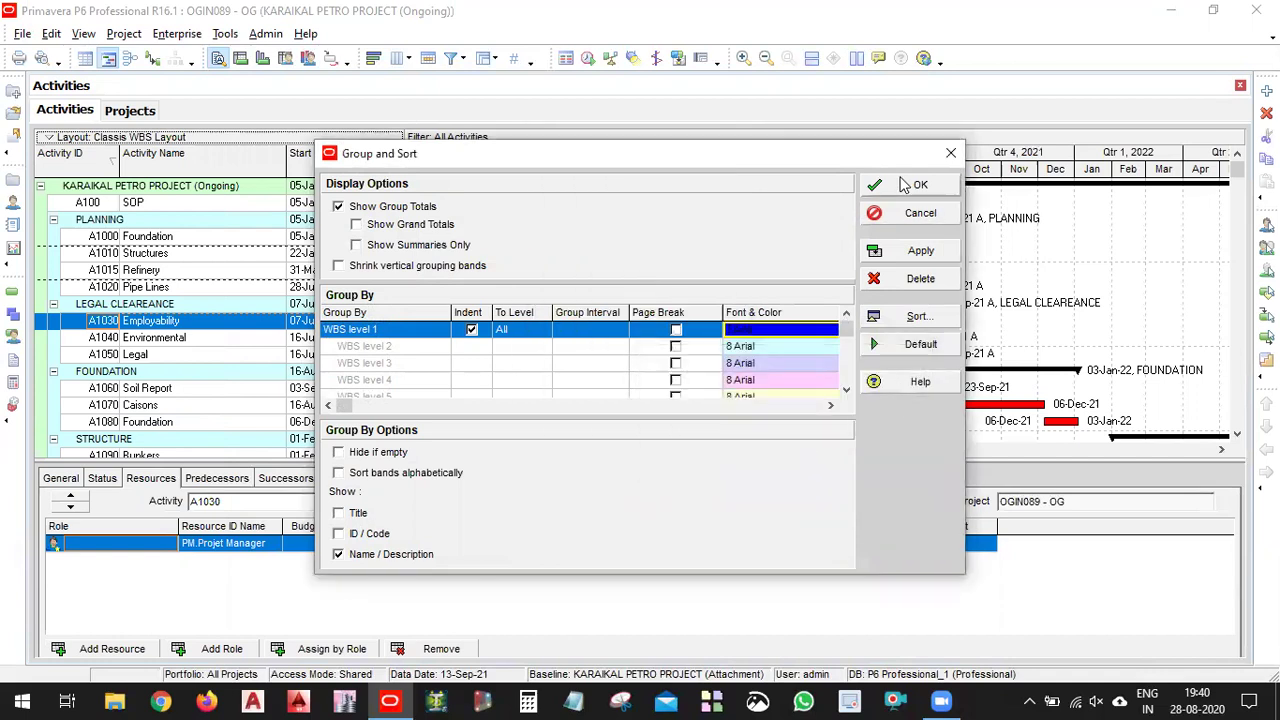
left_click(920, 251)
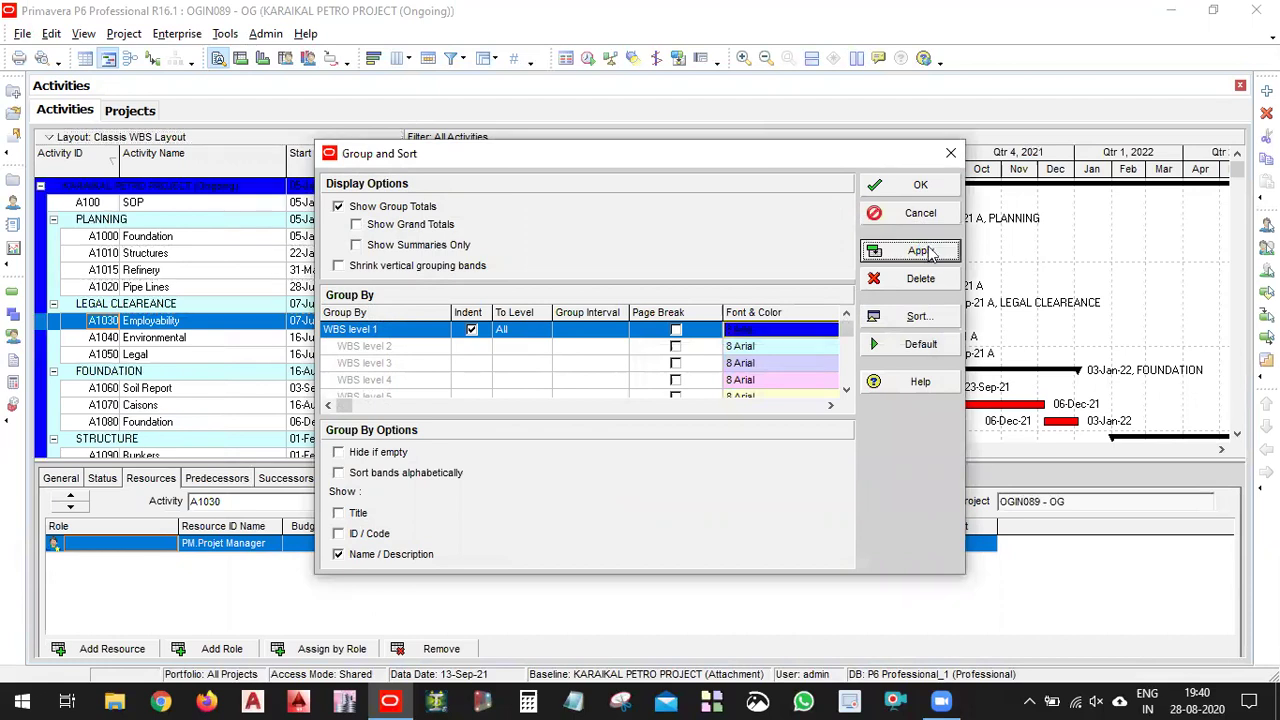
left_click(912, 187)
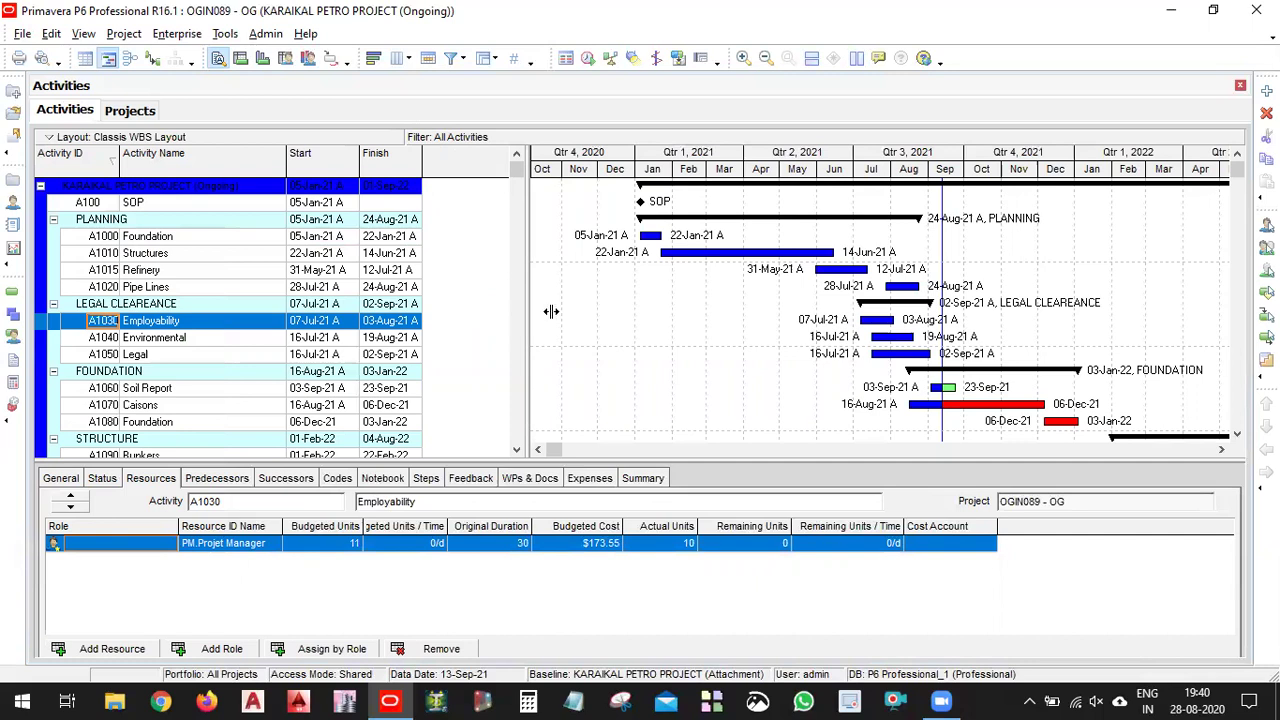
Widen the activity table slightly and set the WBS level 1 grouping band colour to dark green in Group and Sort.
left_click_drag(551, 311, 577, 311)
right_click(483, 257)
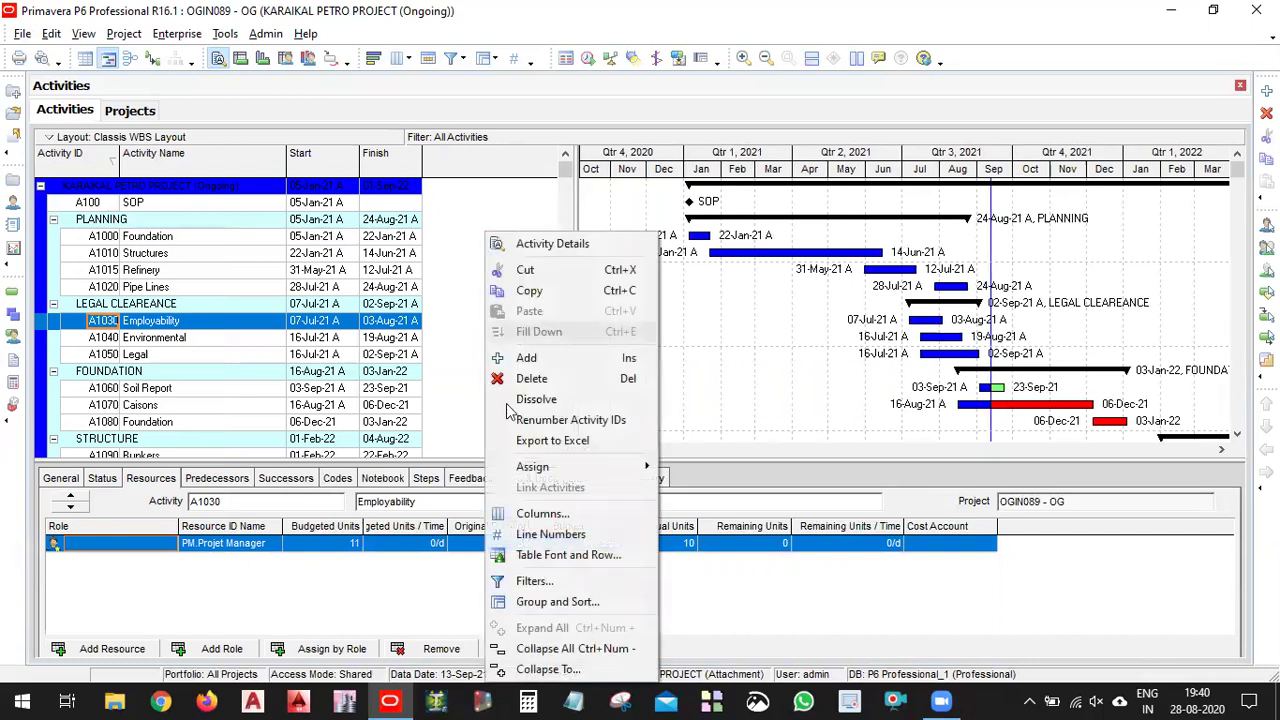
left_click(583, 602)
left_click(779, 334)
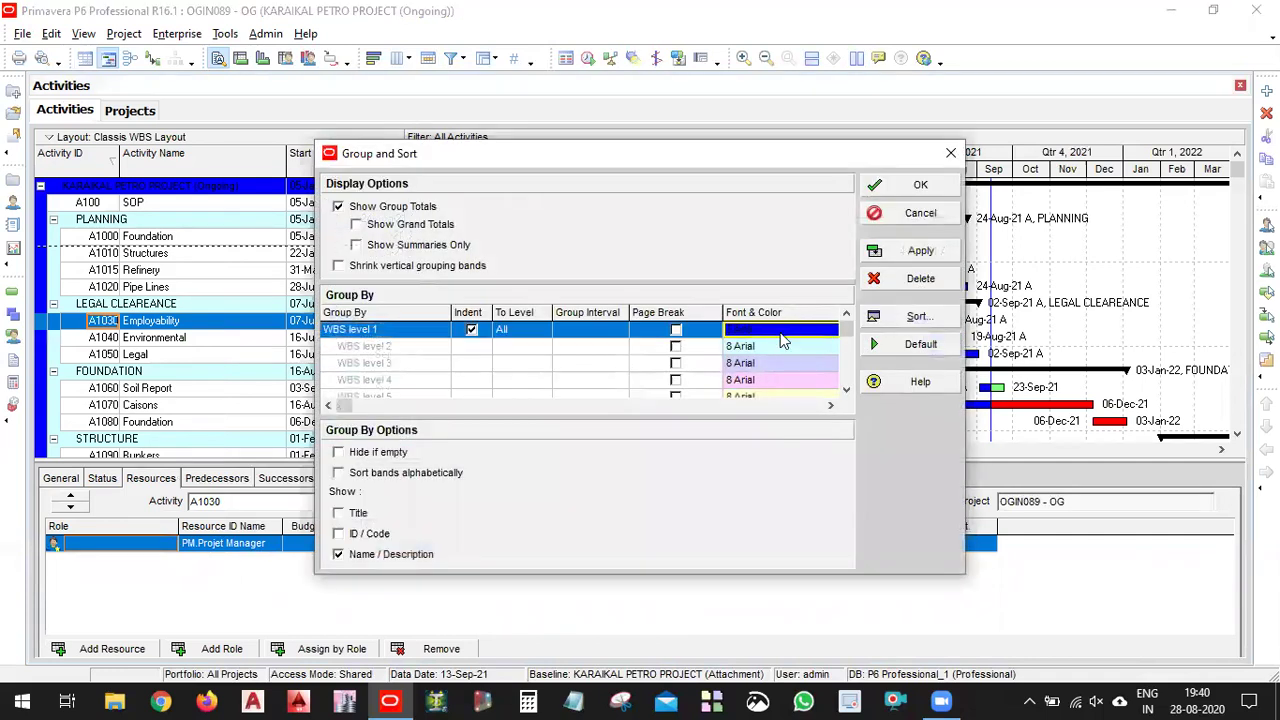
left_click(783, 342)
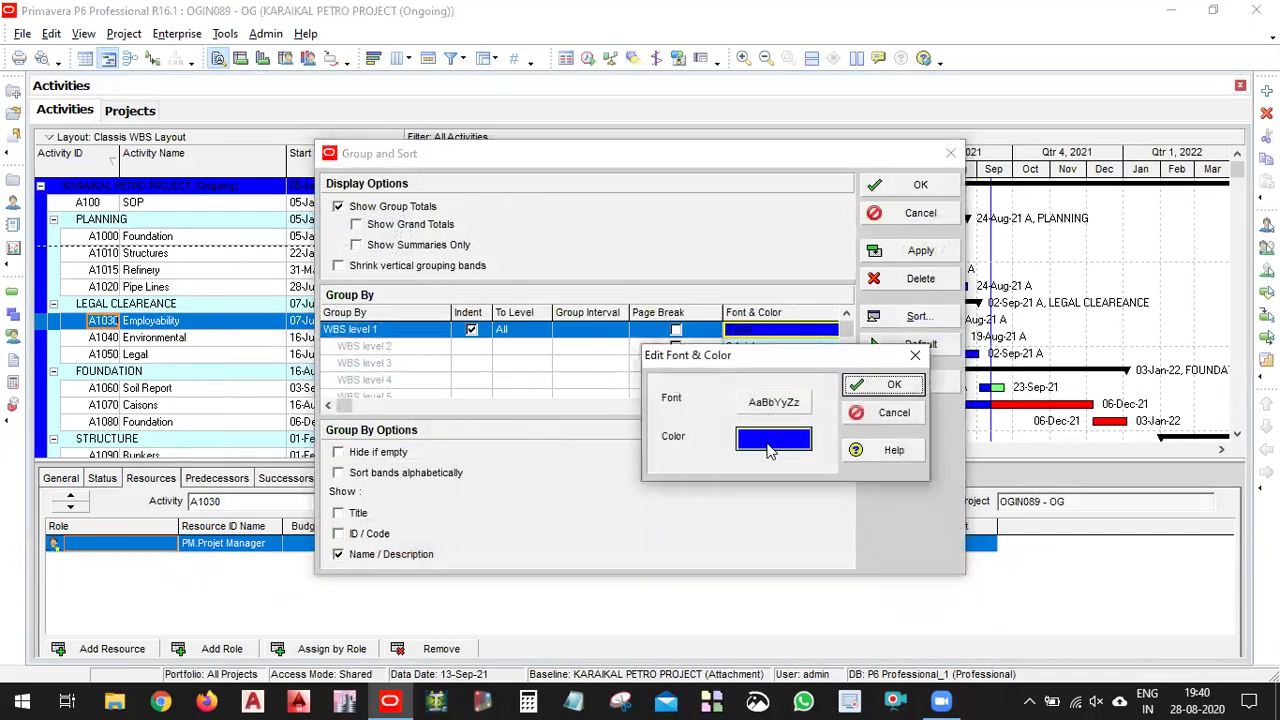
left_click(770, 444)
left_click(602, 255)
left_click(638, 425)
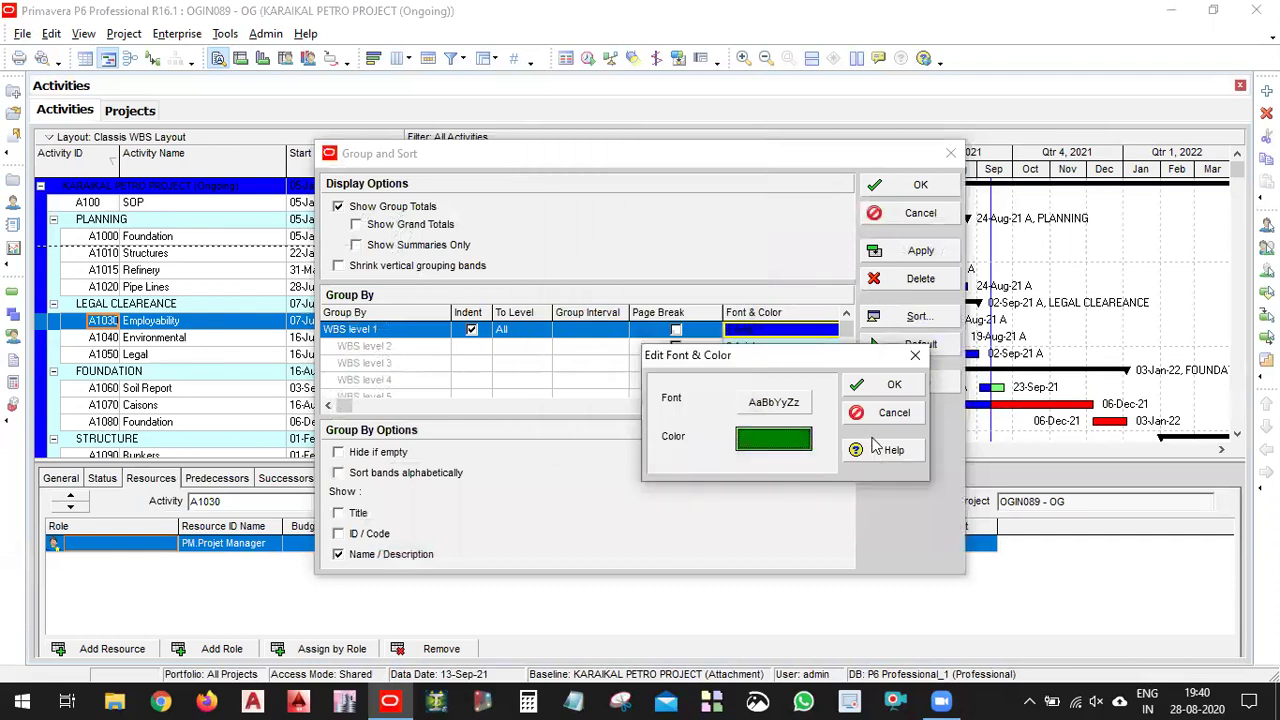
left_click(894, 384)
Reset Group and Sort to the default settings, accept them, and look through the activity list.
left_click(918, 345)
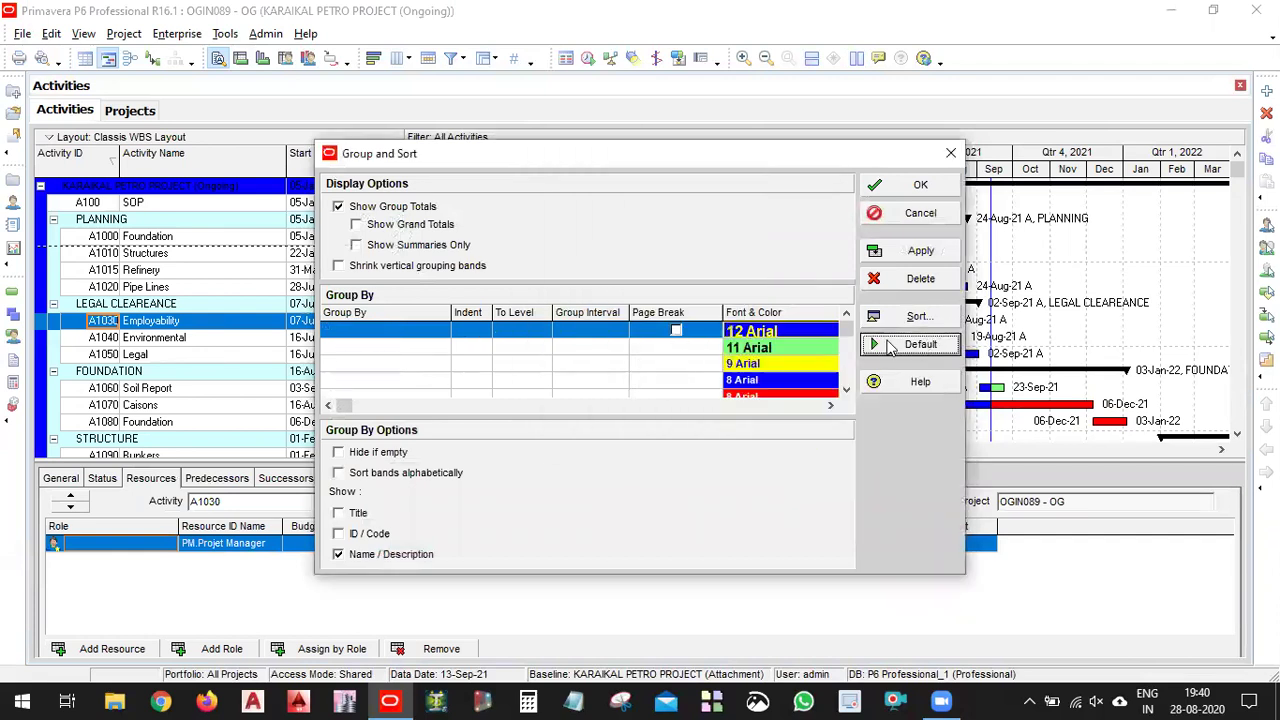
left_click(918, 185)
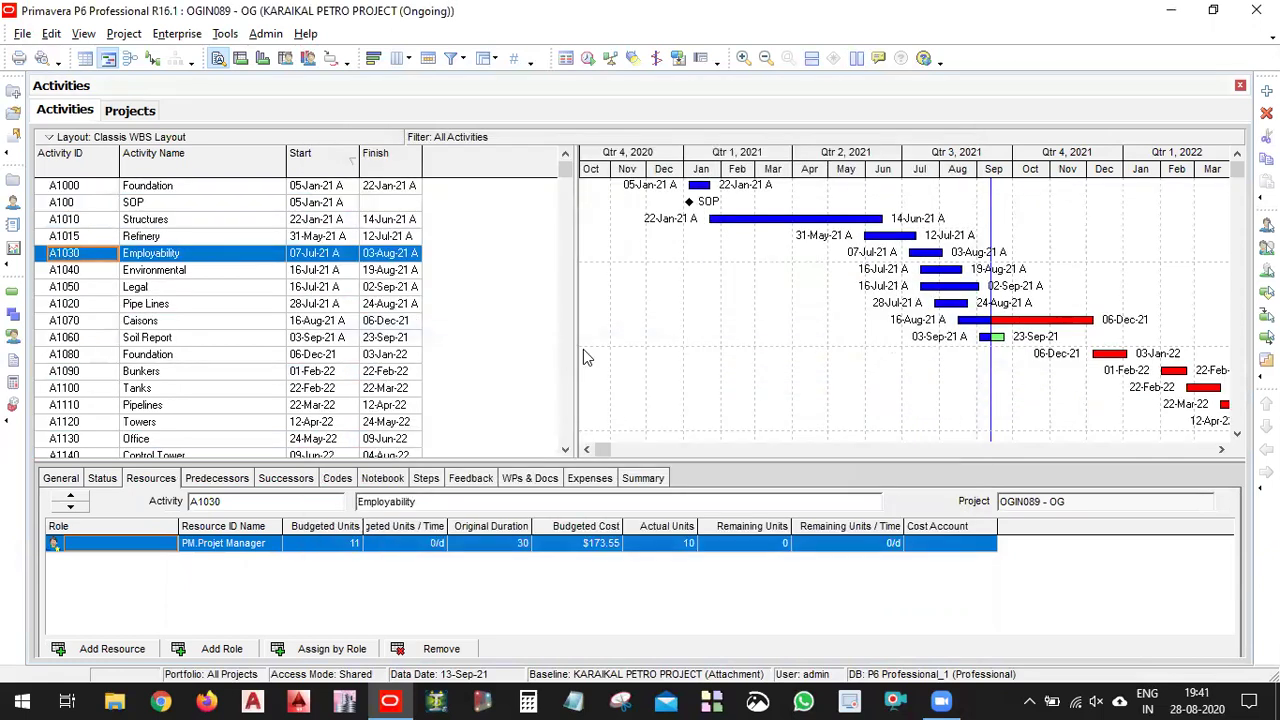
scroll(491, 326, "down", 3)
scroll(470, 317, "up", 2)
Group the activity table by WBS in Group and Sort and apply the grouping to the layout.
right_click(474, 326)
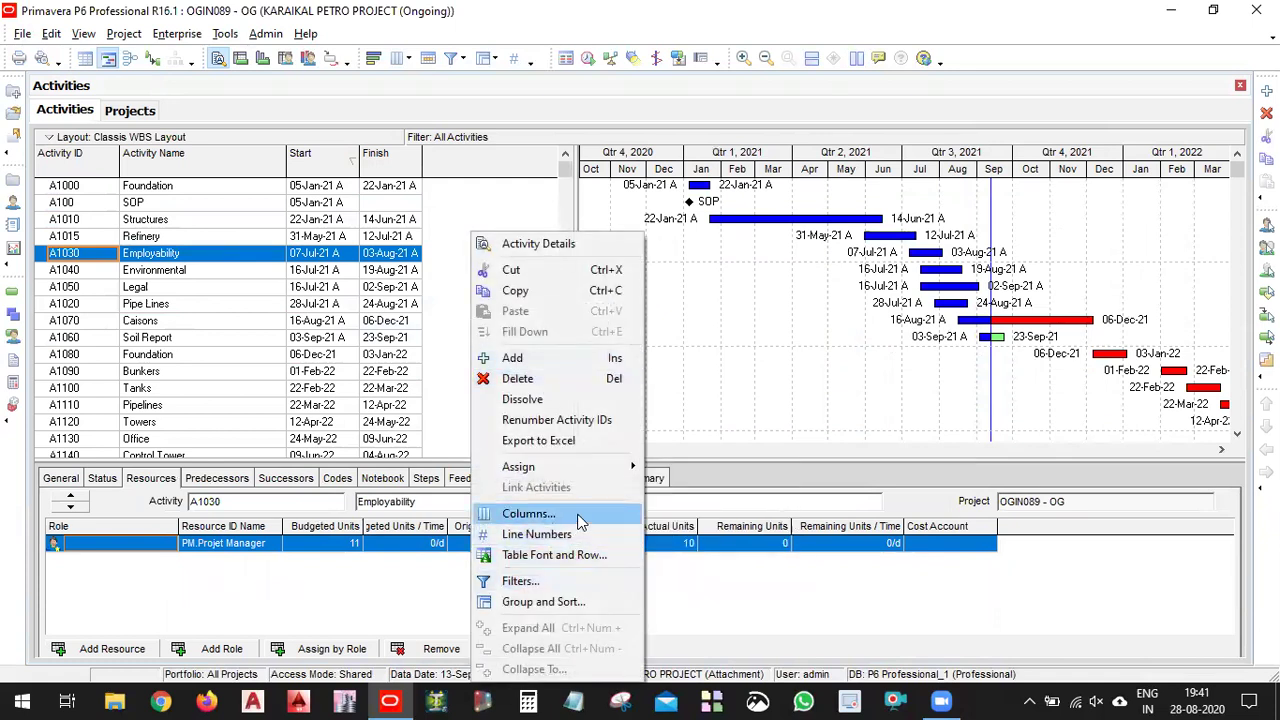
left_click(577, 600)
left_click(405, 333)
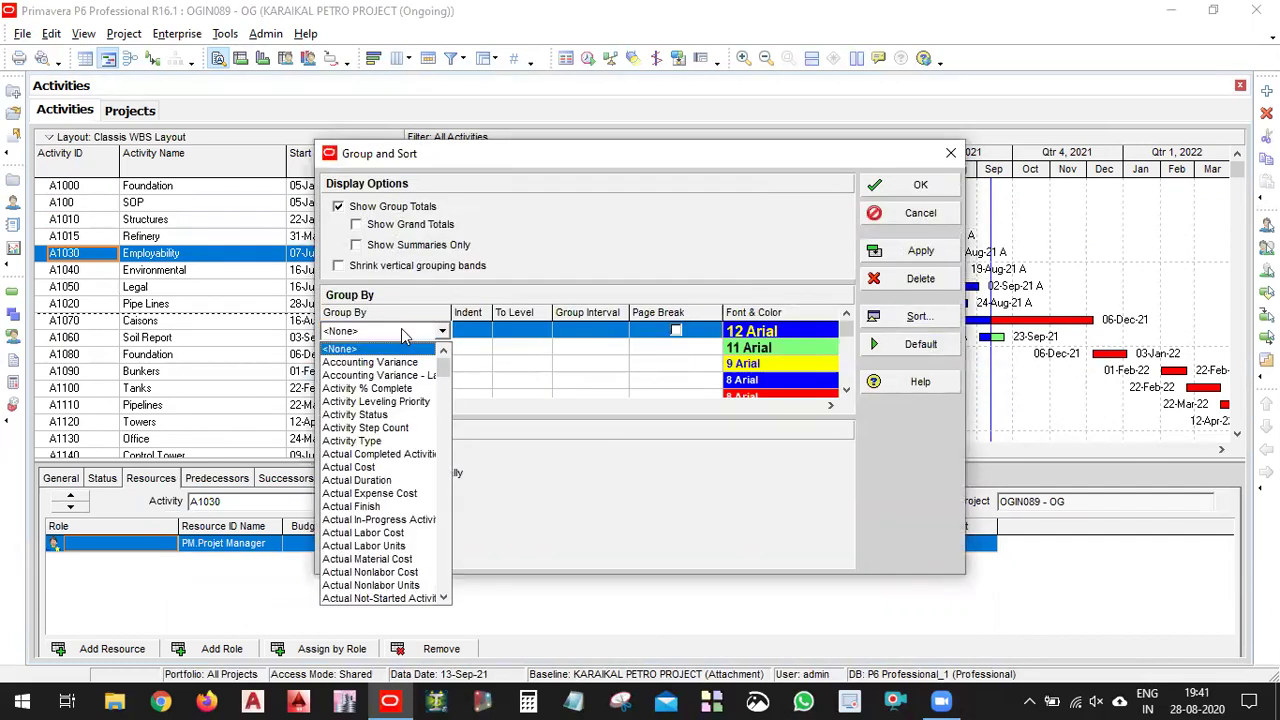
scroll(403, 335, "down", 15)
left_click(401, 330)
left_click(401, 330)
key("w")
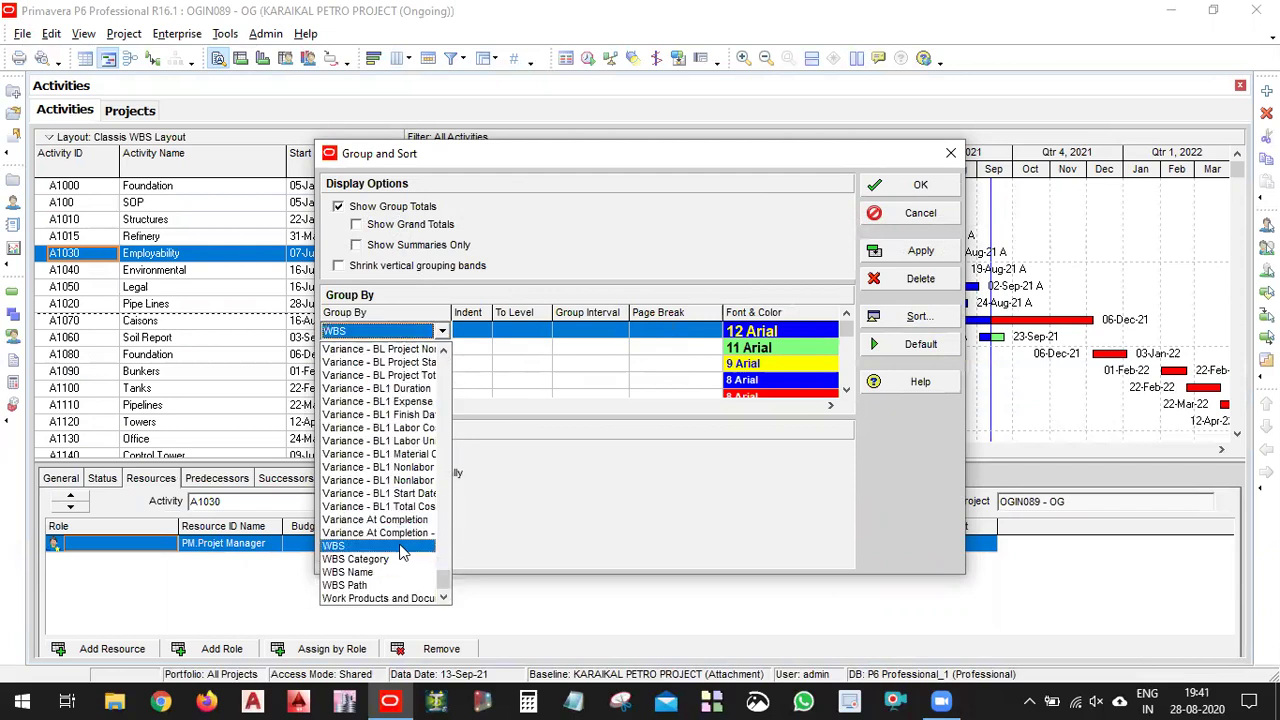
left_click(340, 546)
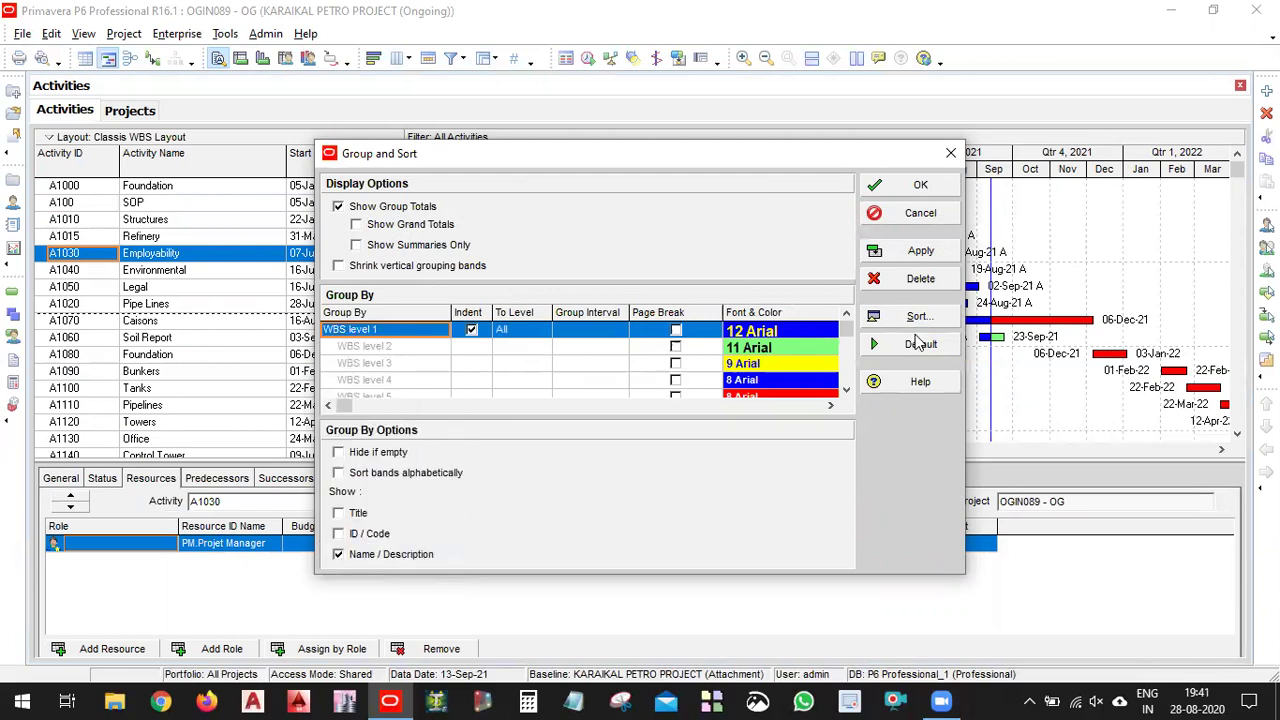
left_click(920, 250)
key("Return")
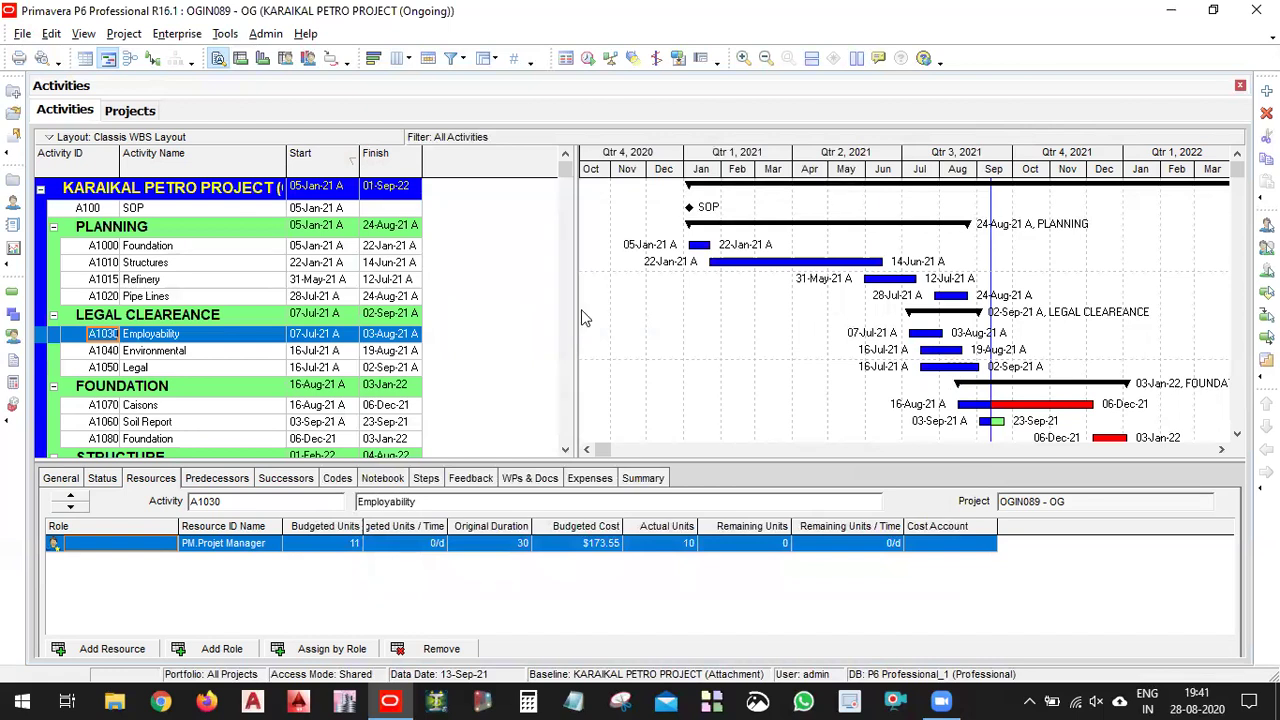
Preview the printout and exclude the Activity Table in the page setup's print options, leaving only the Gantt Chart.
left_click_drag(565, 308, 555, 308)
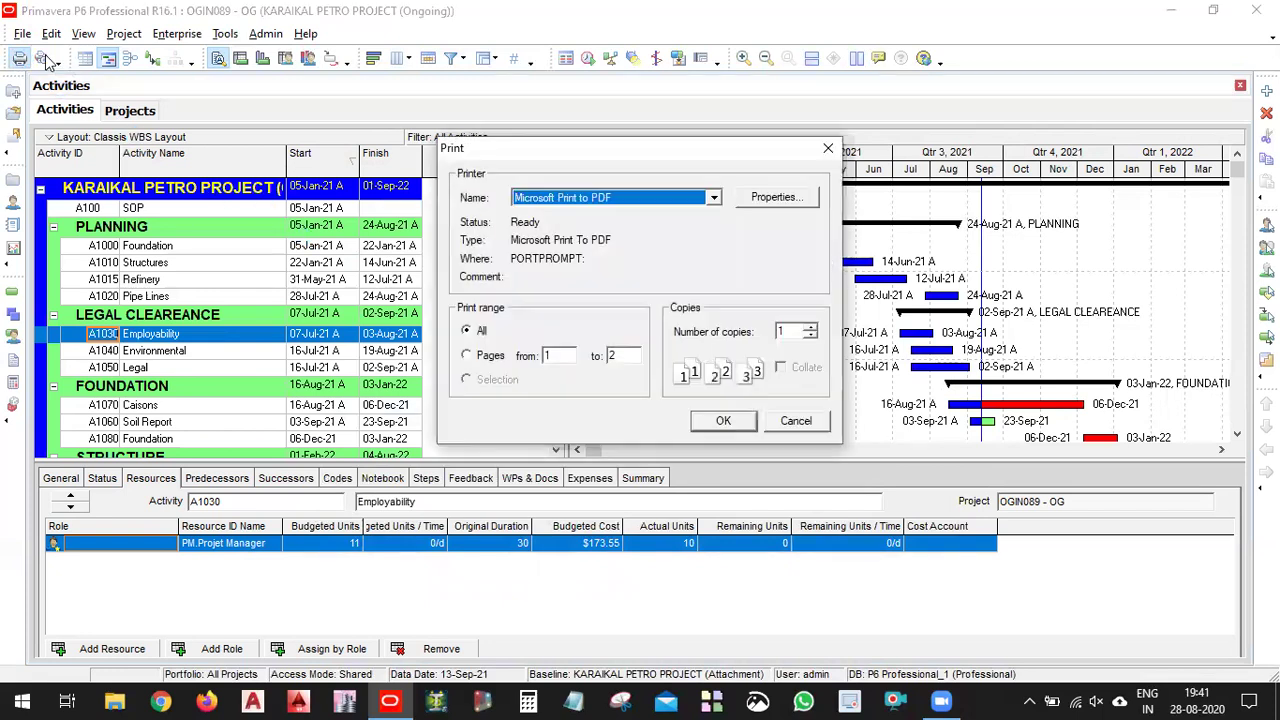
left_click(826, 150)
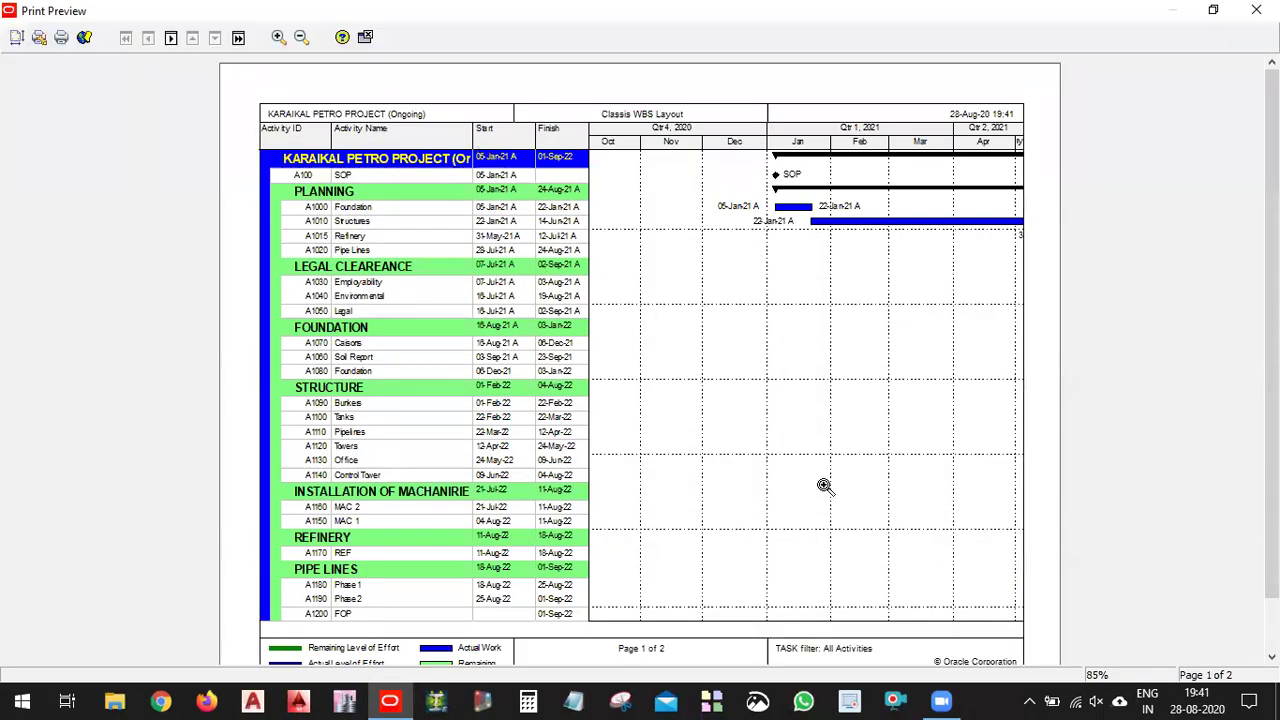
left_click(680, 514)
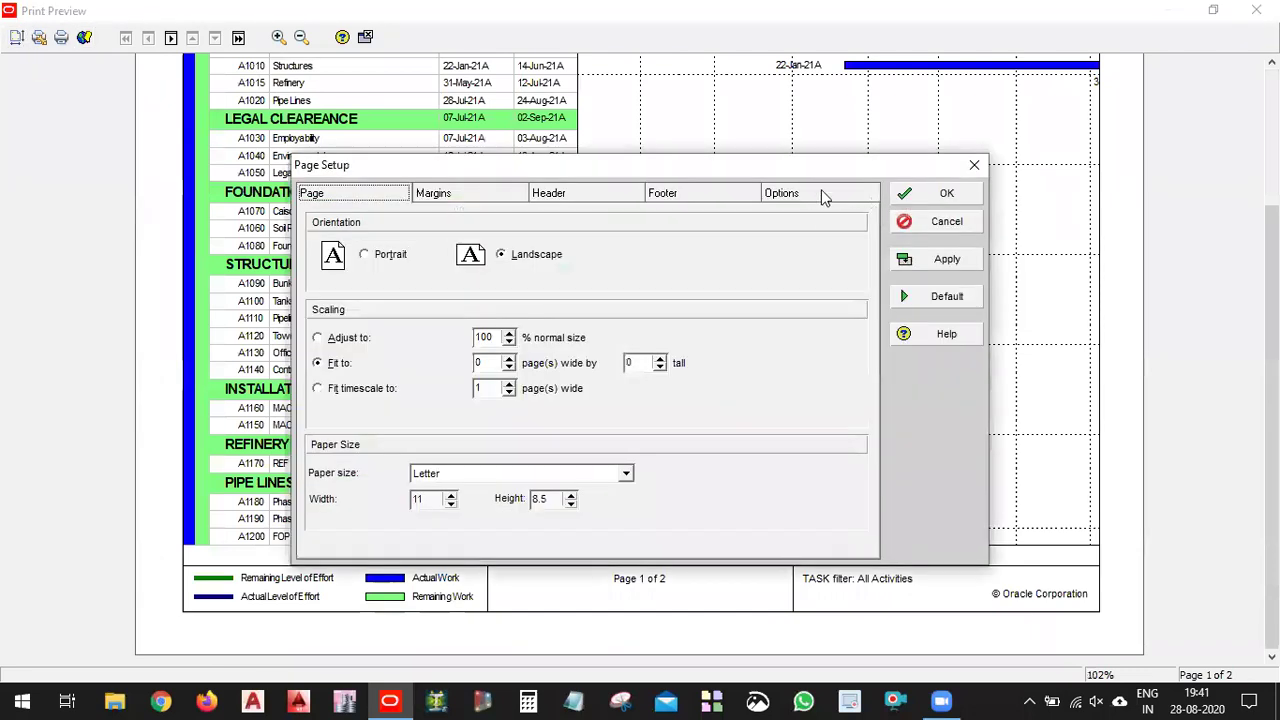
left_click(821, 195)
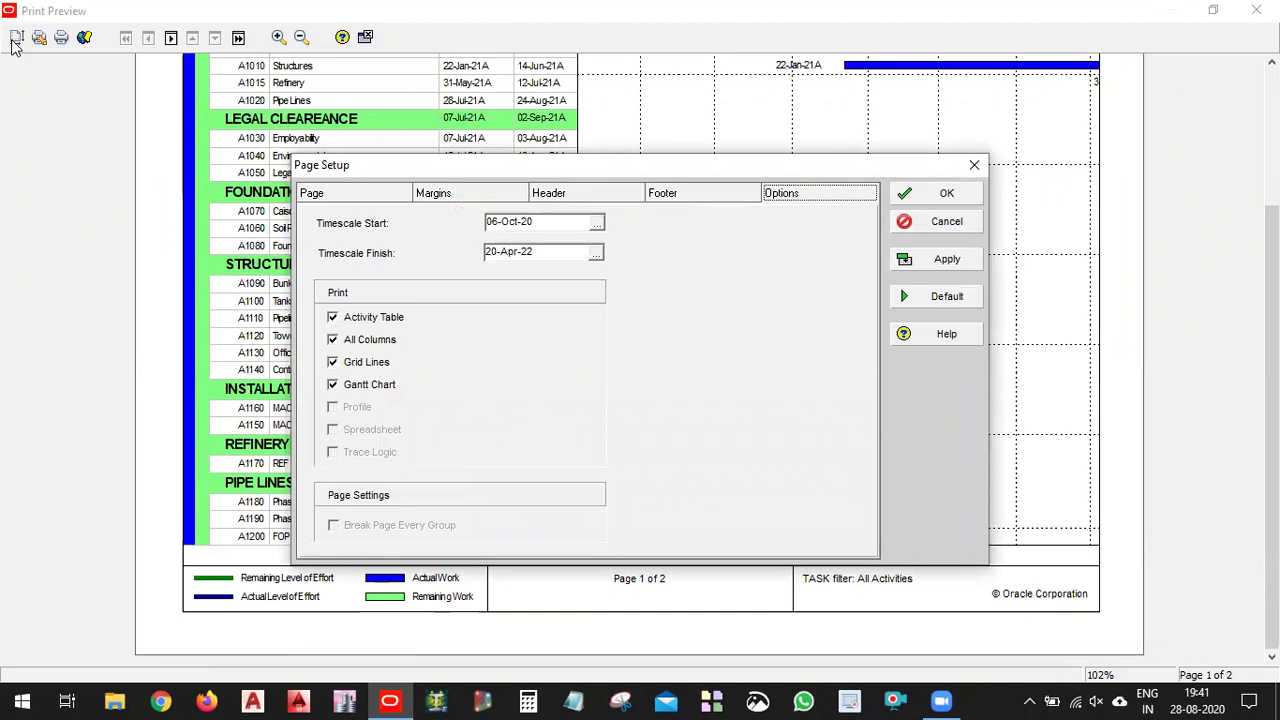
left_click(397, 328)
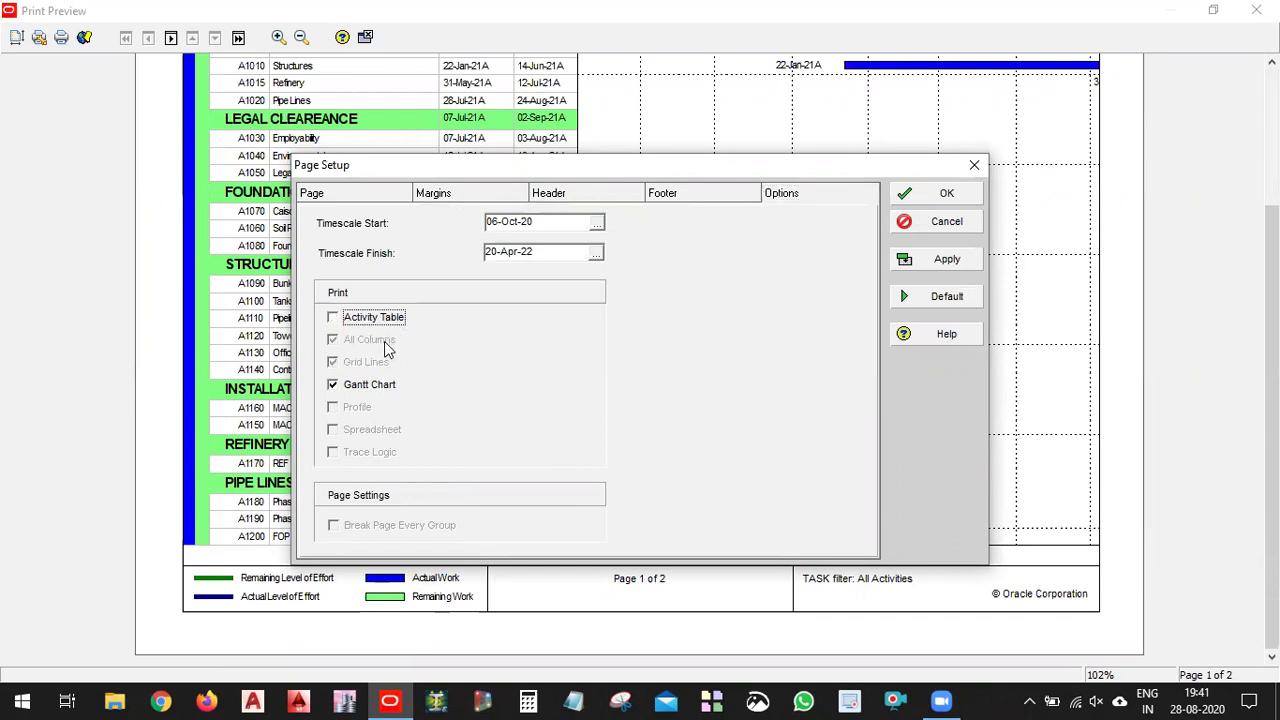
left_click(948, 262)
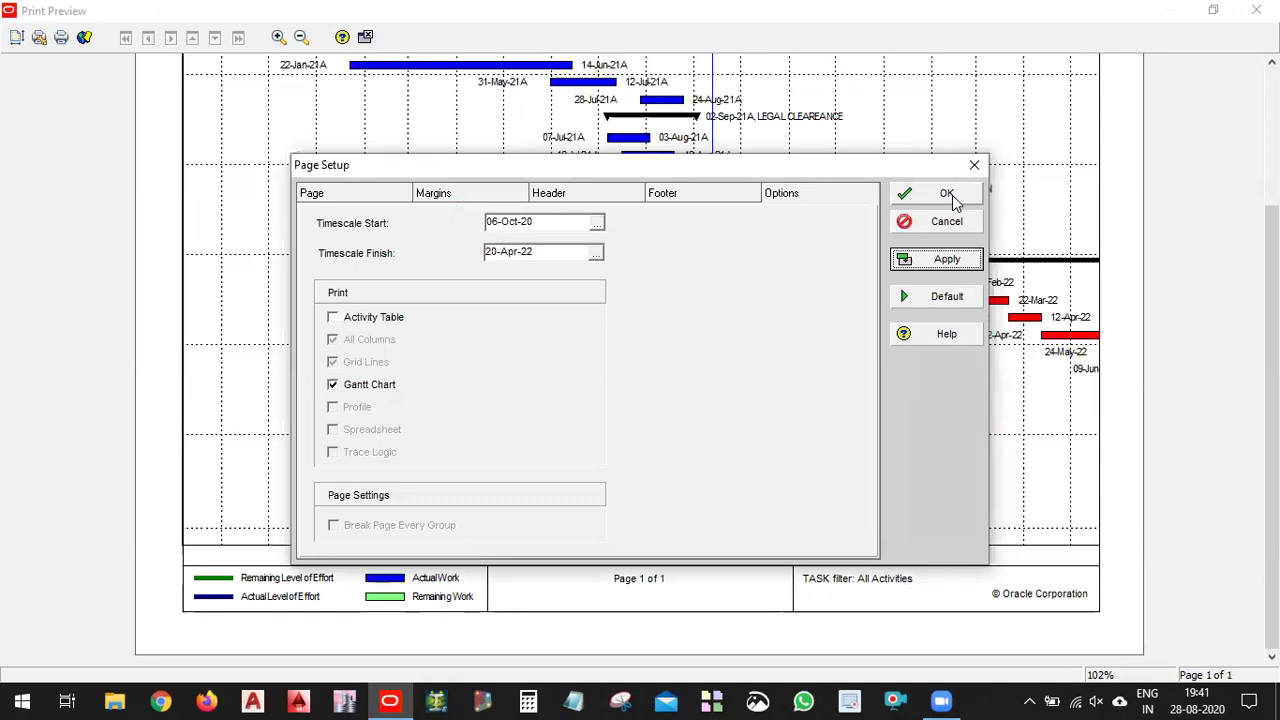
left_click(948, 195)
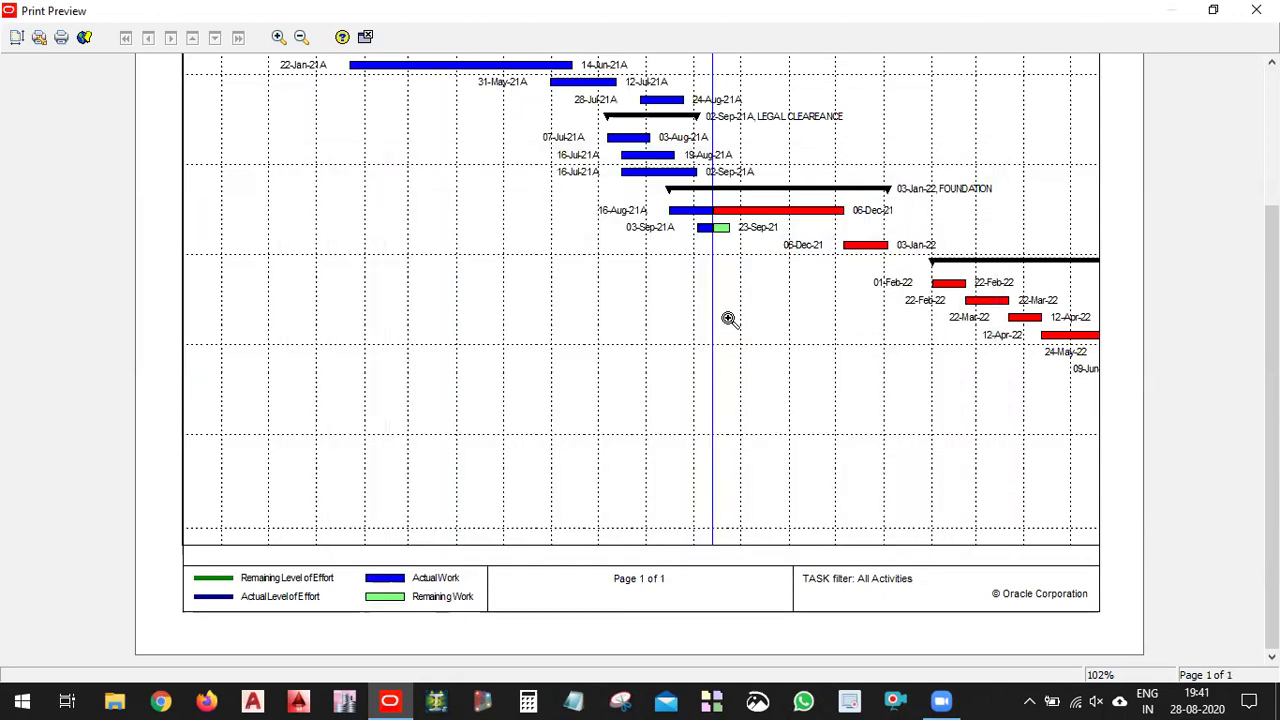
Examine the Gantt chart printout at different zoom levels and close the print preview.
left_click(300, 37)
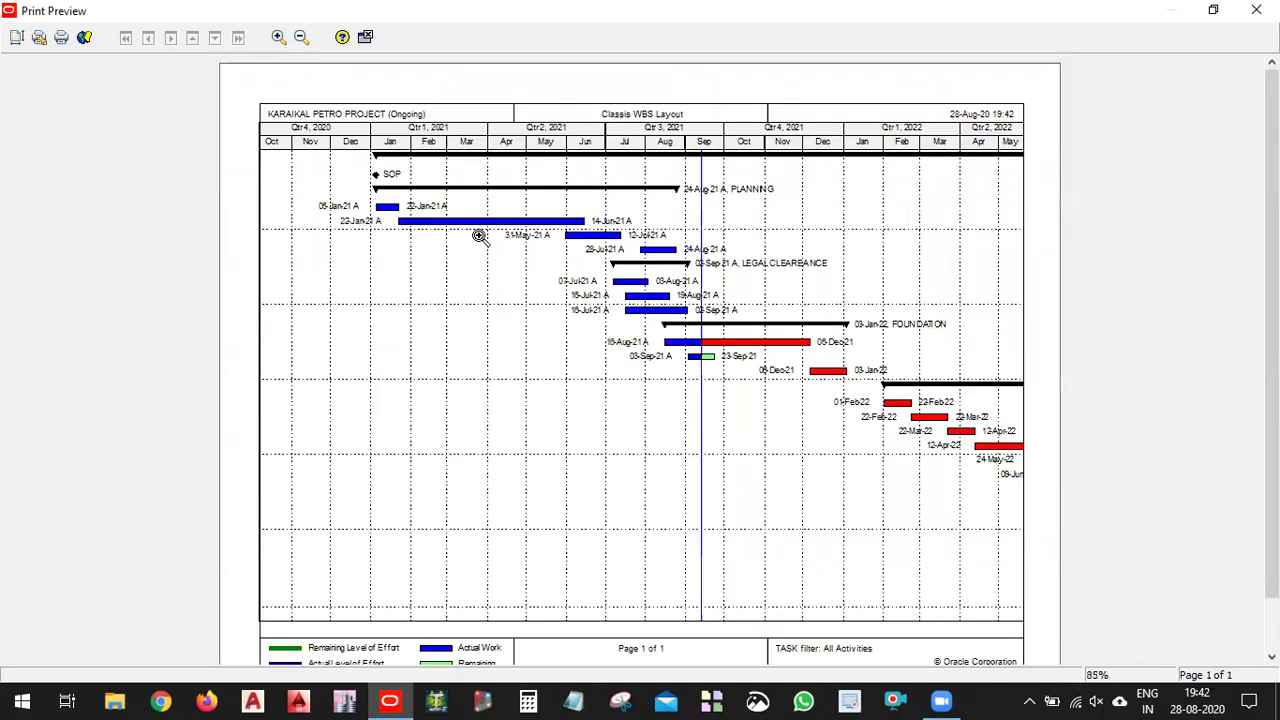
left_click(480, 236)
left_click(301, 37)
left_click(365, 37)
Narrow the activity table to widen the Gantt chart and compress the timescale to fit the bars through September 2022.
left_click_drag(570, 435, 517, 453)
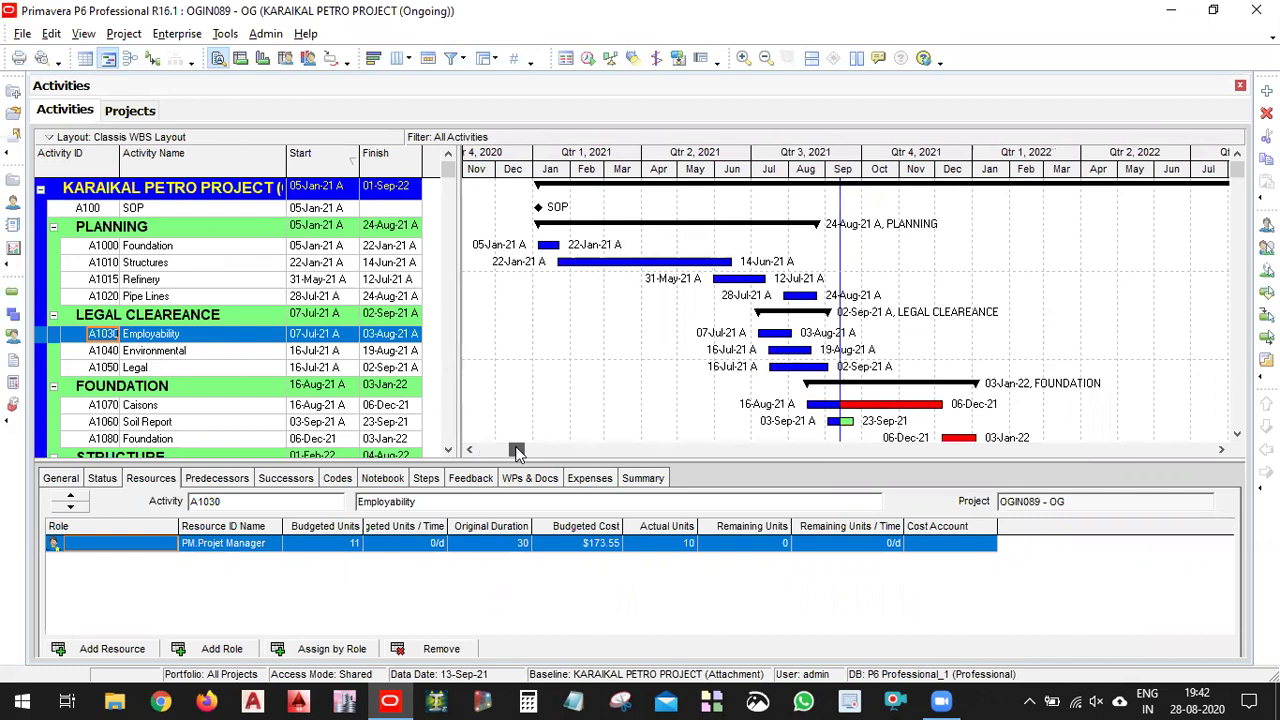
left_click_drag(1080, 165, 913, 173)
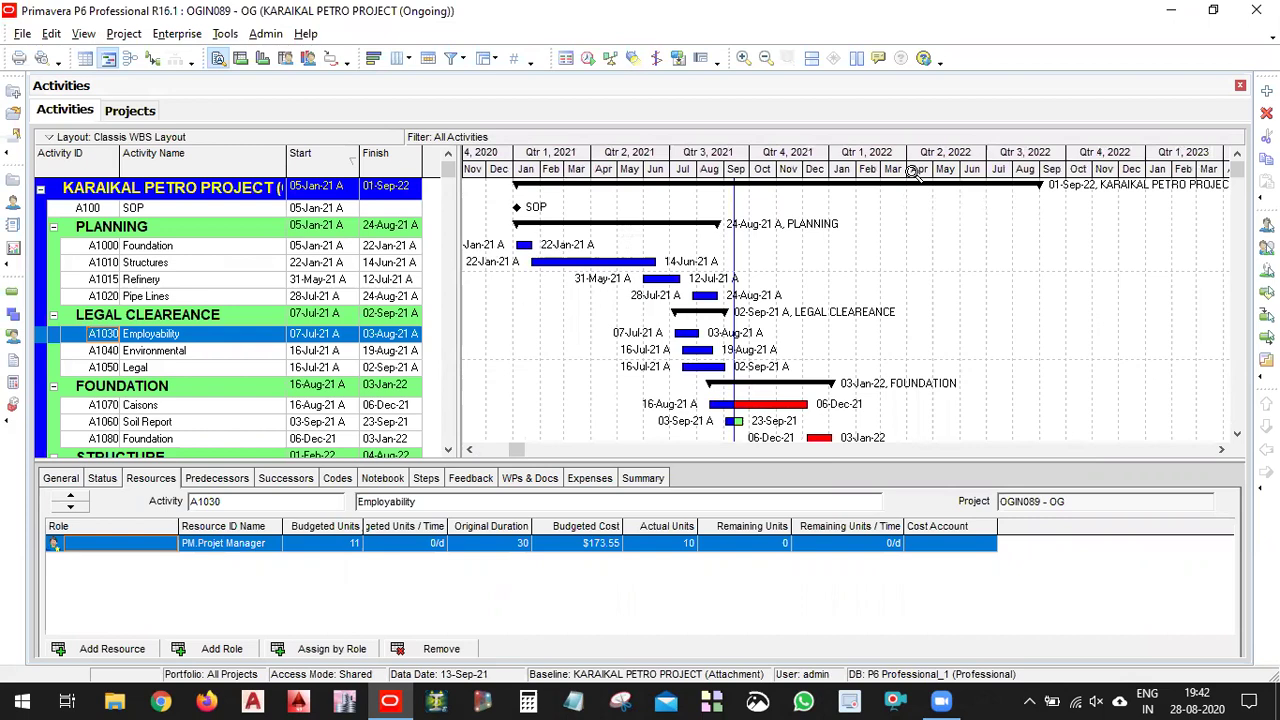
left_click(910, 235)
scroll(918, 300, "down", 6)
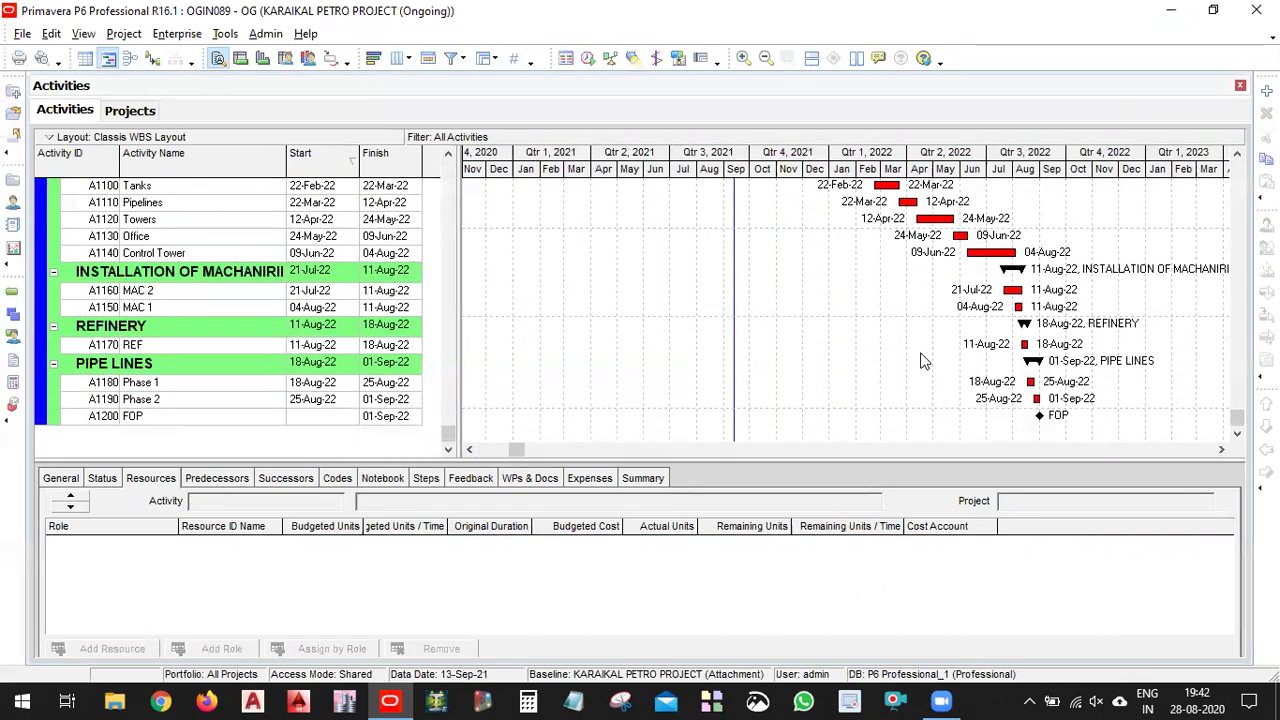
Reopen the print preview and examine how much of the Gantt chart fits on the page.
left_click(124, 35)
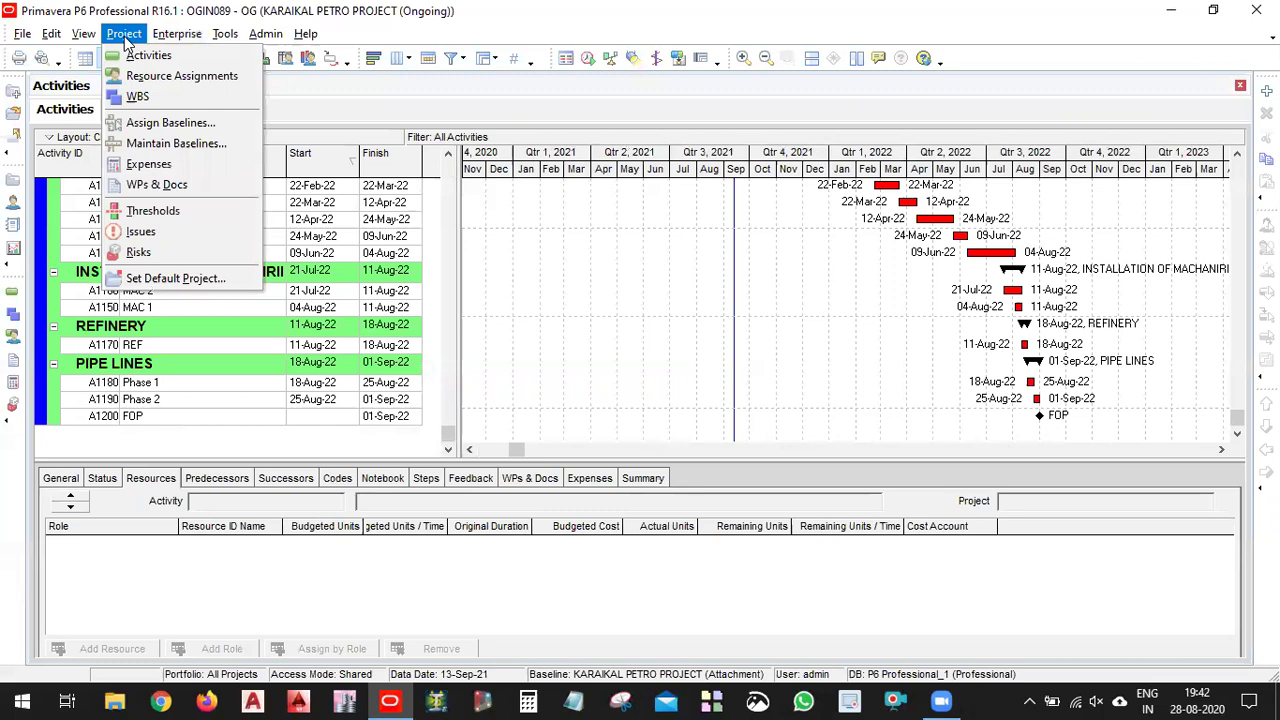
left_click(124, 35)
left_click(22, 33)
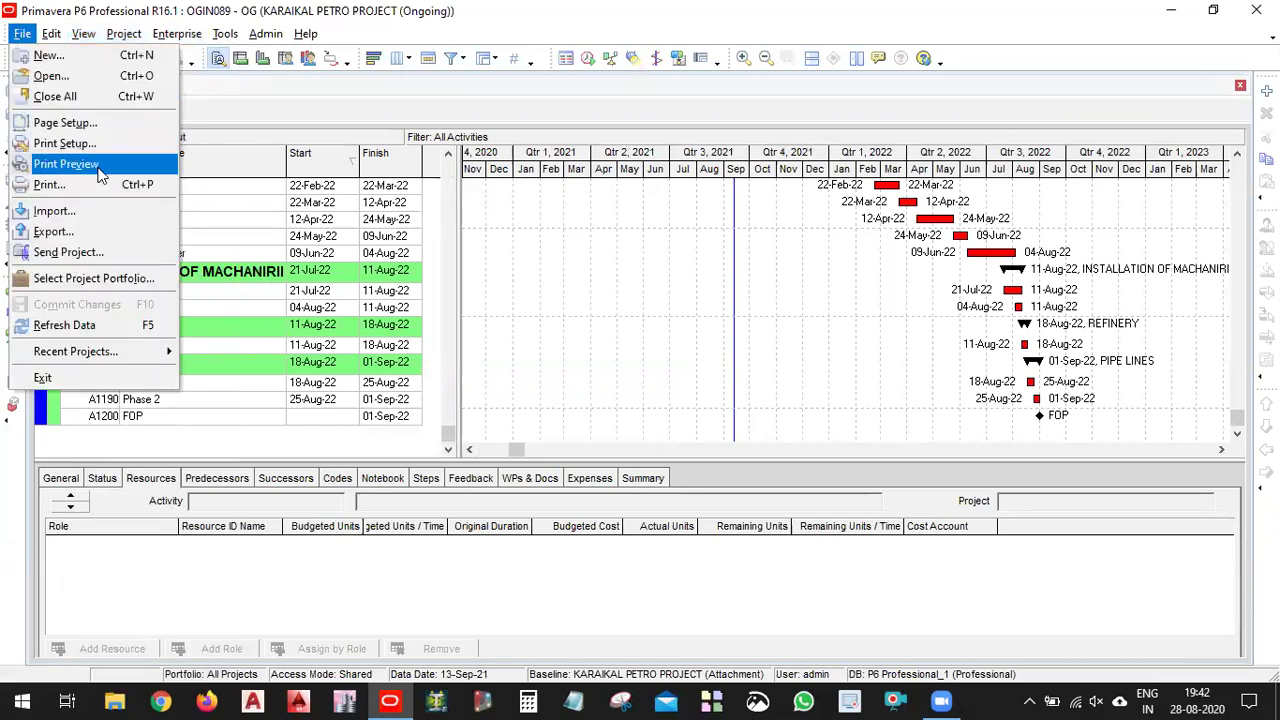
left_click(66, 164)
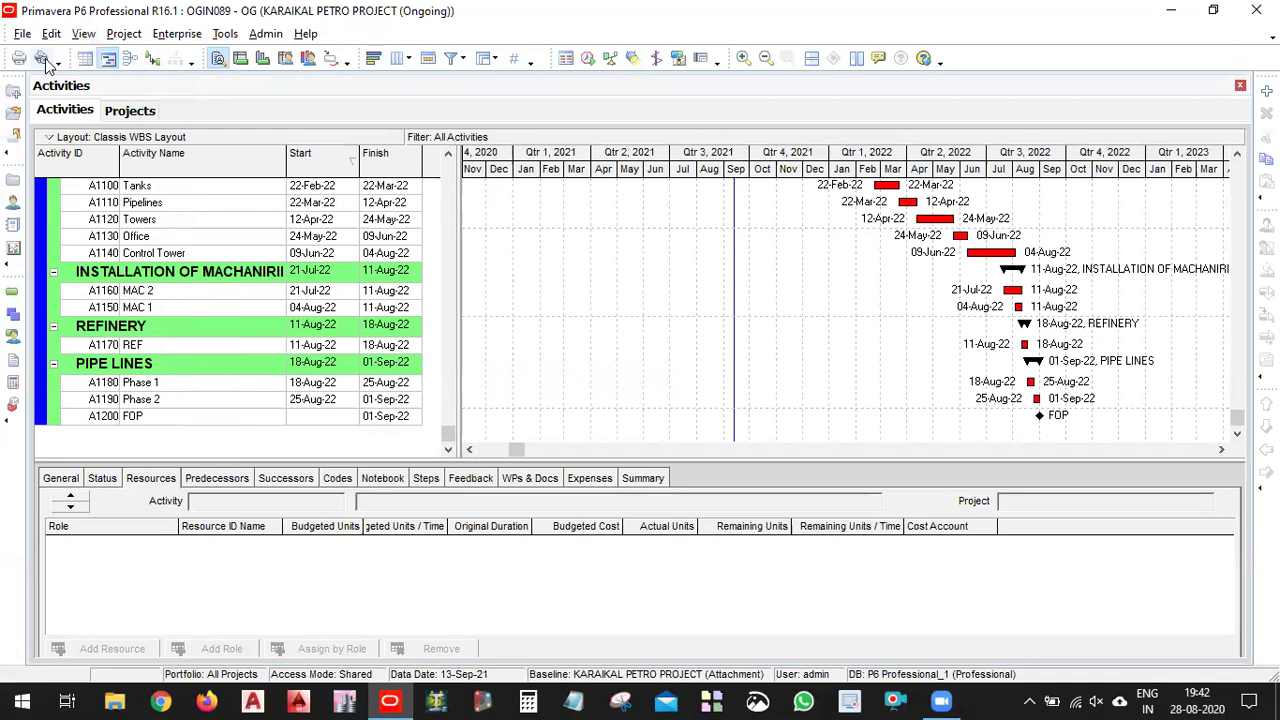
left_click(43, 60)
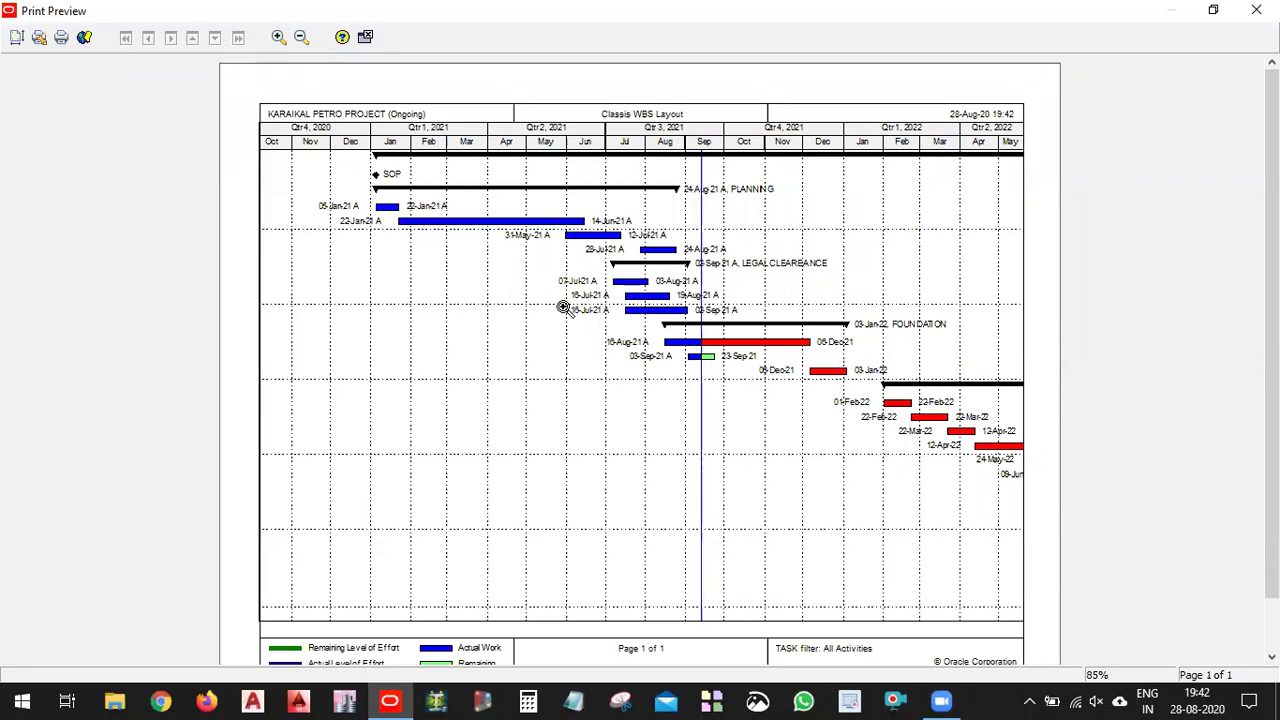
left_click(709, 369)
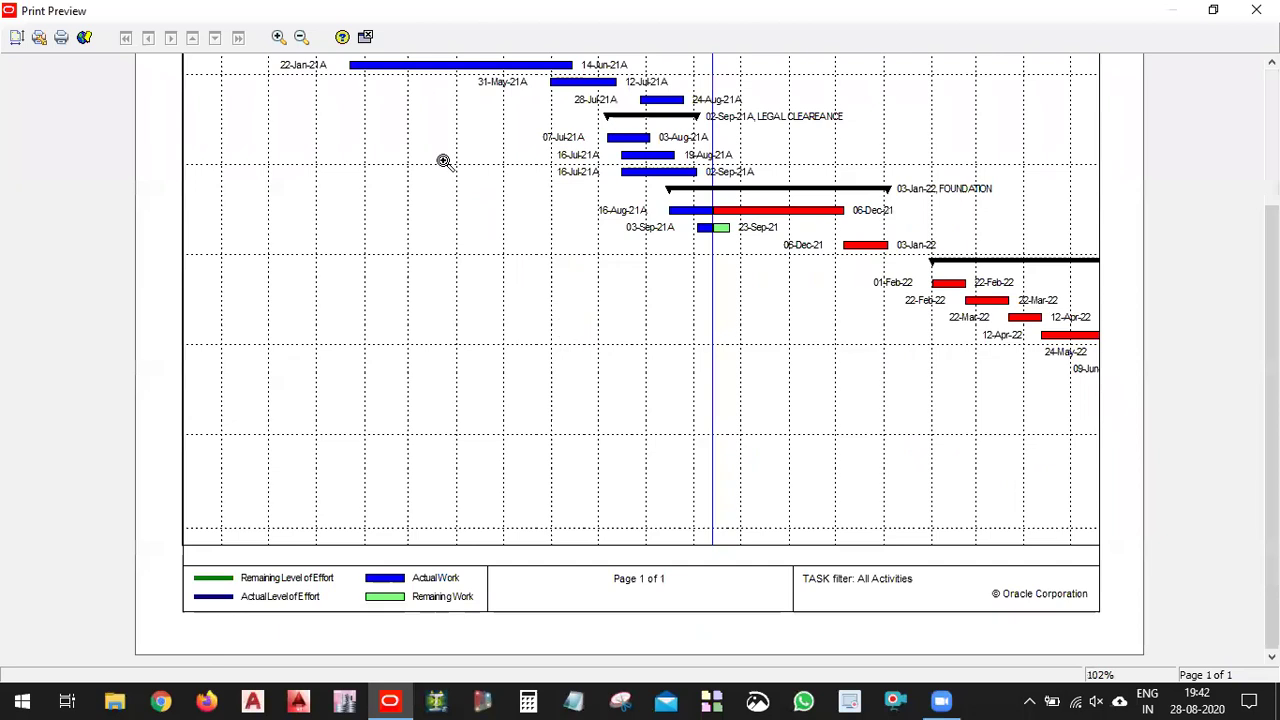
left_click(300, 38)
left_click(300, 38)
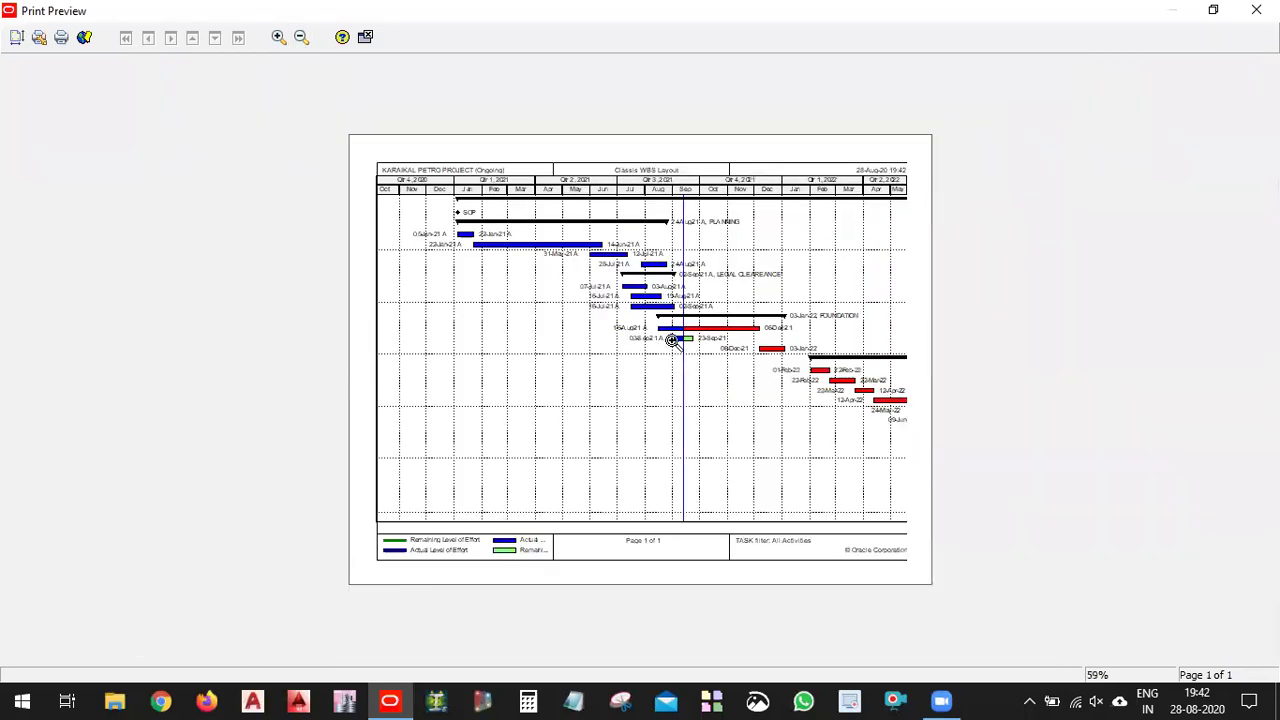
Set the page scaling to 83% of normal size and the paper size to A3, and apply the page setup.
left_click(918, 399)
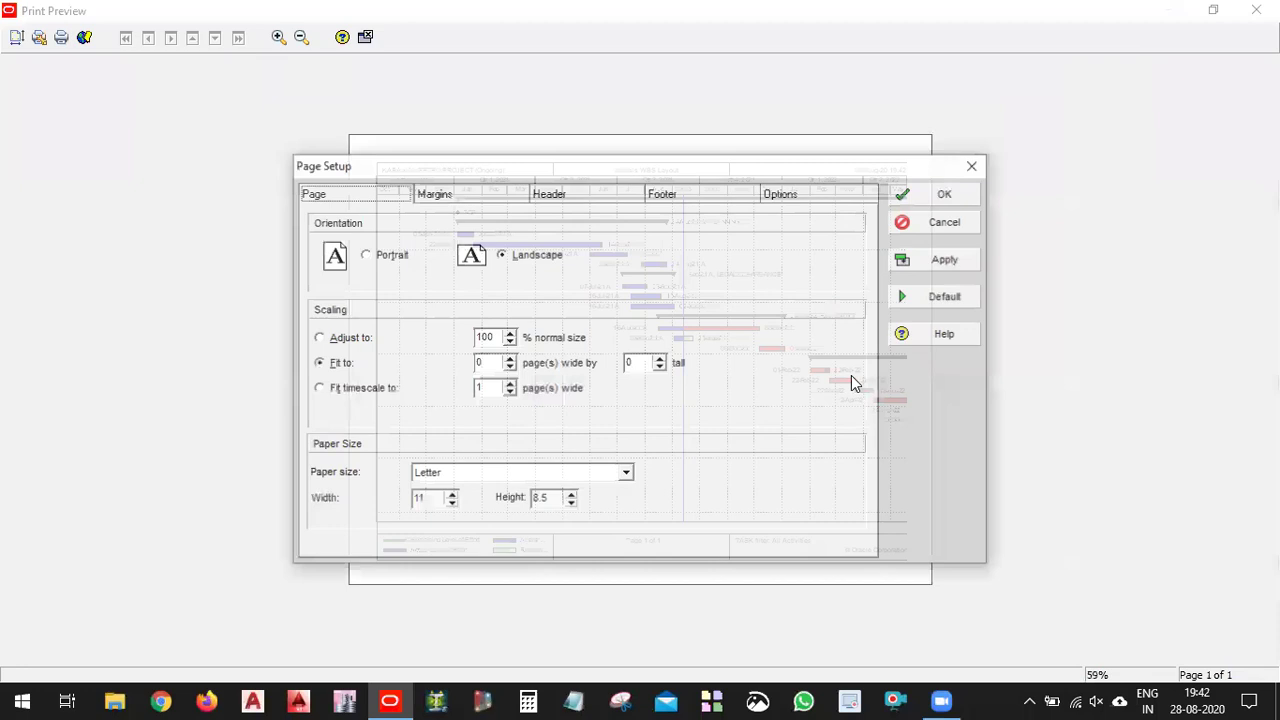
left_click(510, 342)
left_click(510, 342)
left_click(510, 342)
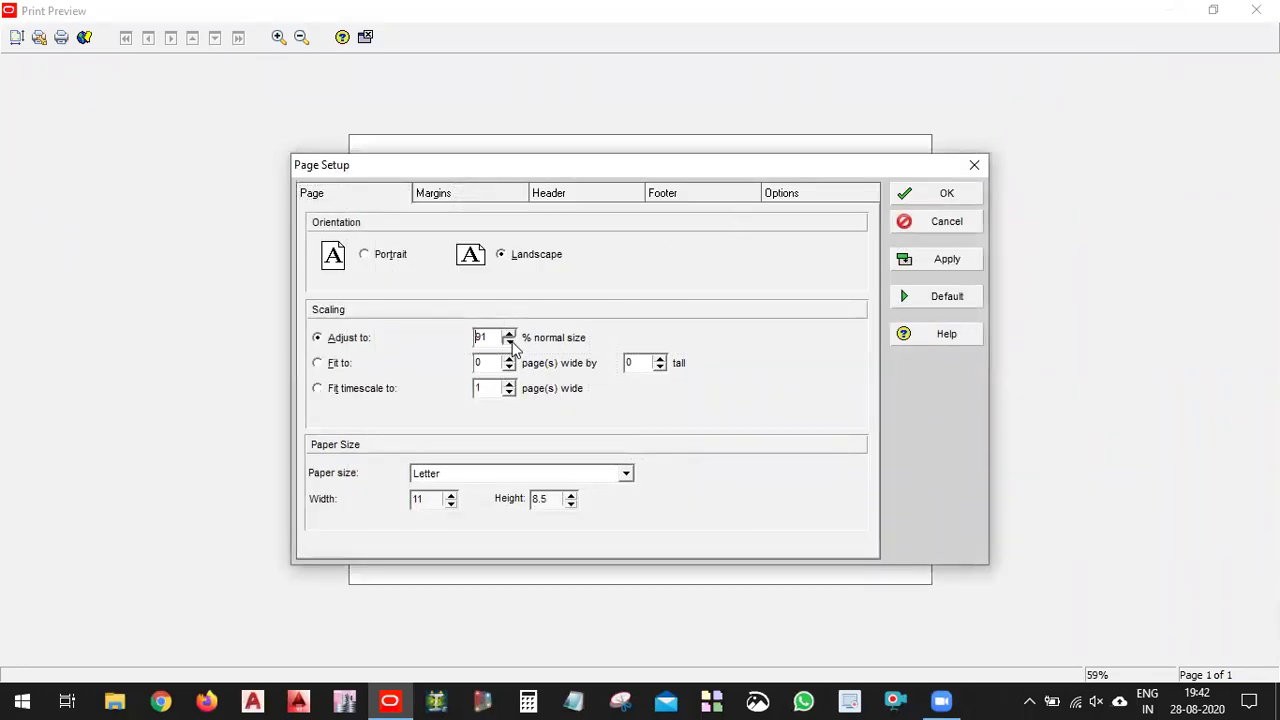
left_click(627, 477)
scroll(560, 520, "up", 1)
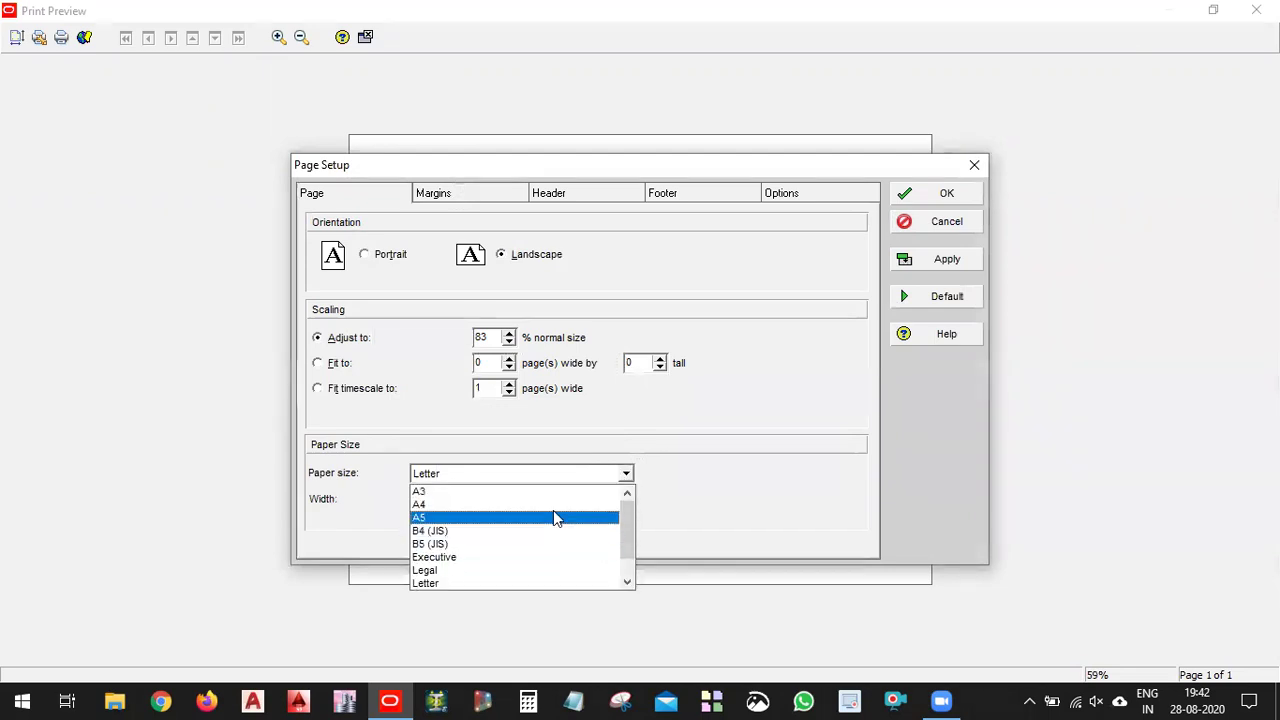
left_click(557, 491)
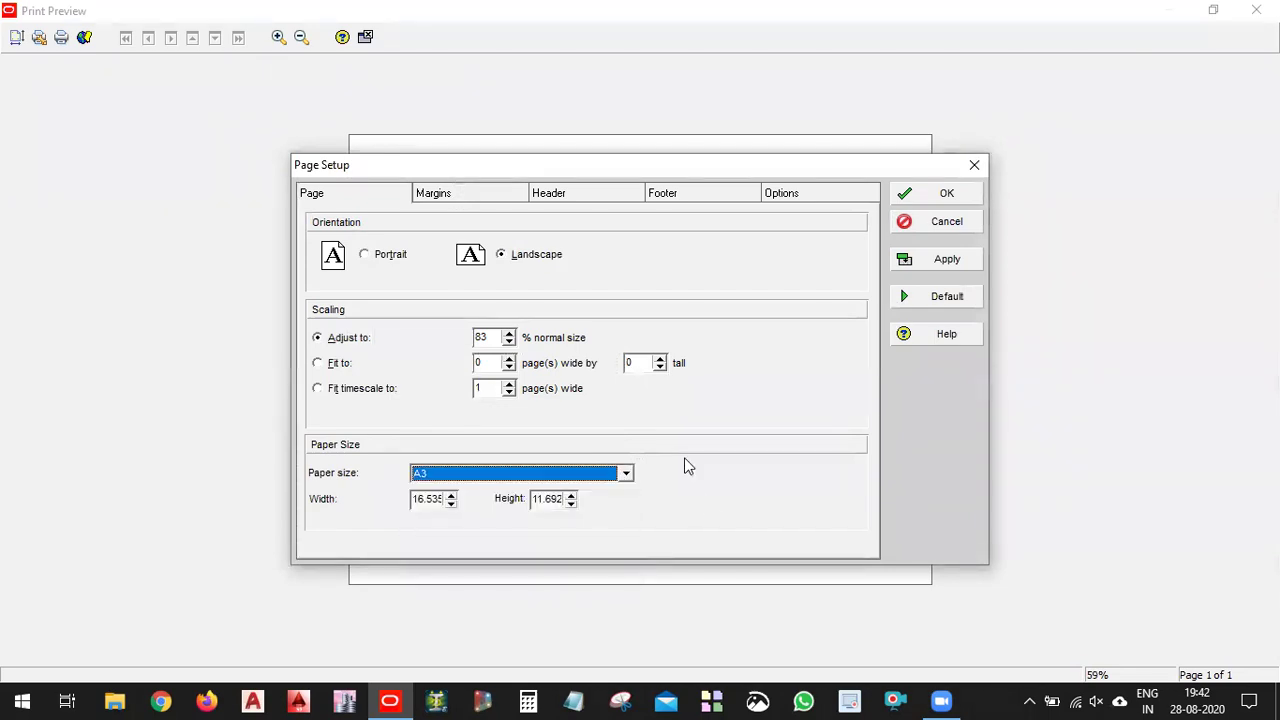
left_click(948, 261)
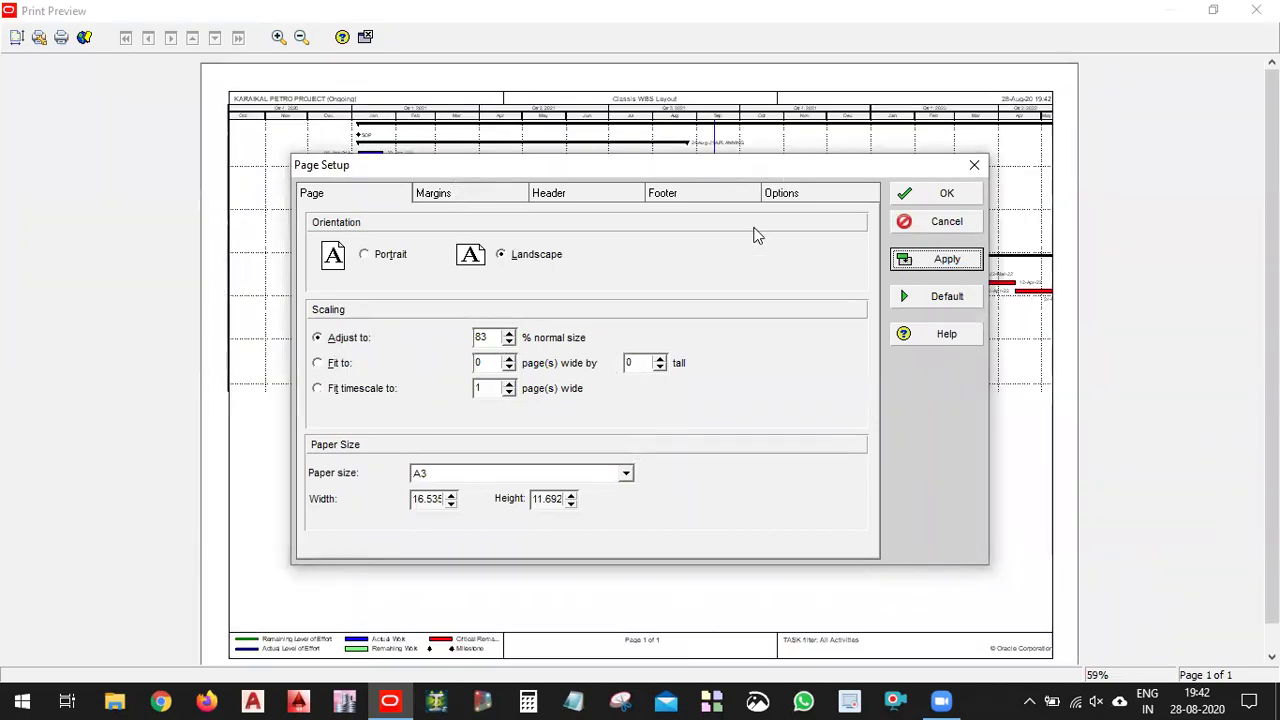
Raise the page scaling to 94% of normal size, accept the page setup and close the print preview.
left_click(456, 297)
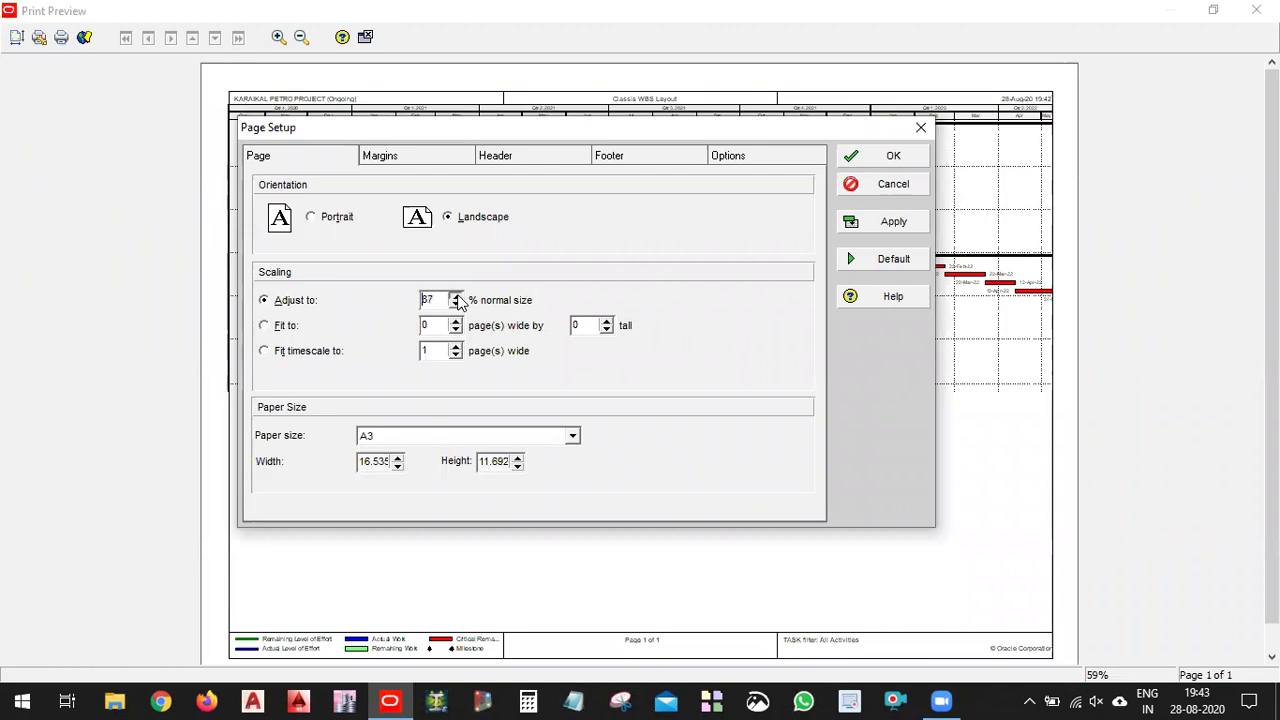
left_click(870, 222)
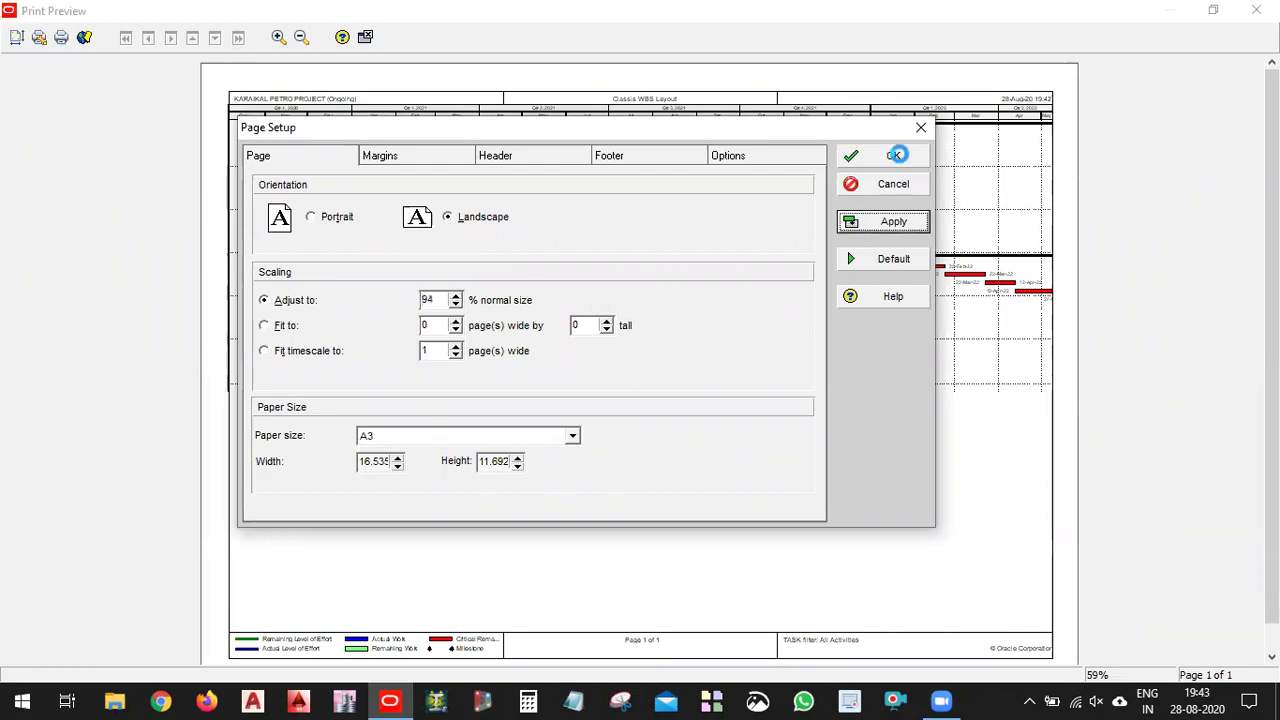
left_click(890, 156)
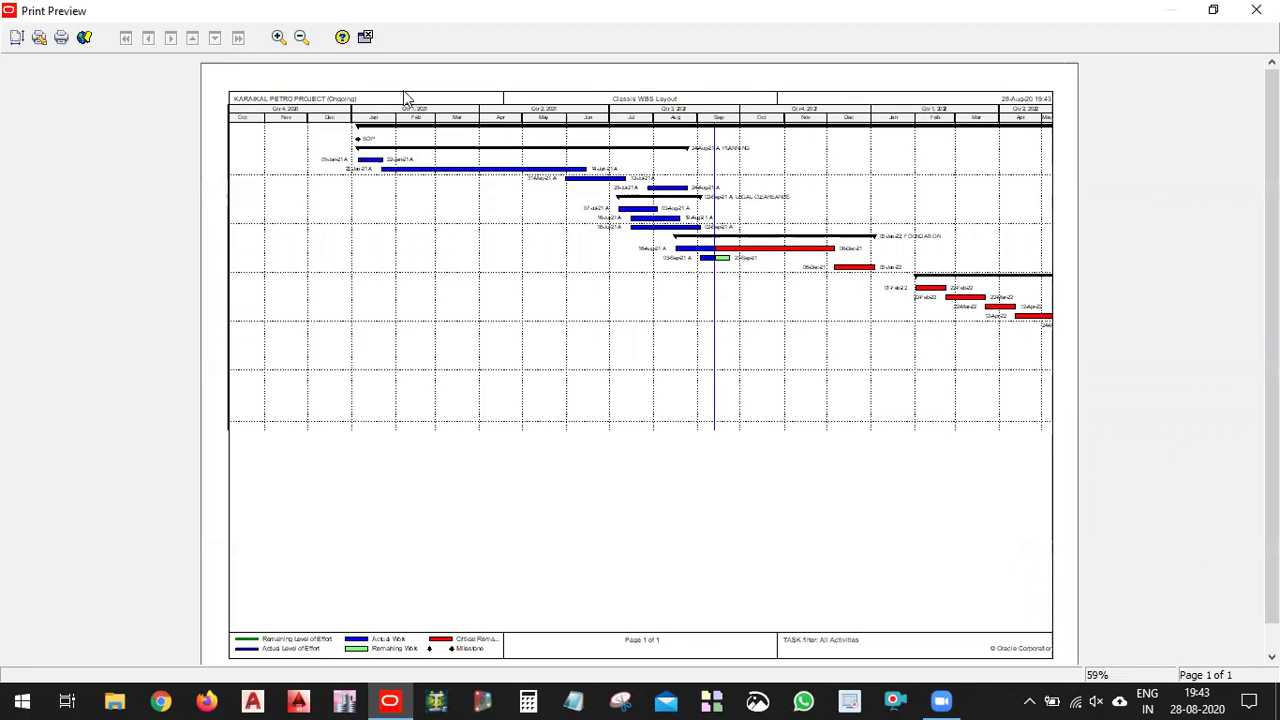
left_click(366, 38)
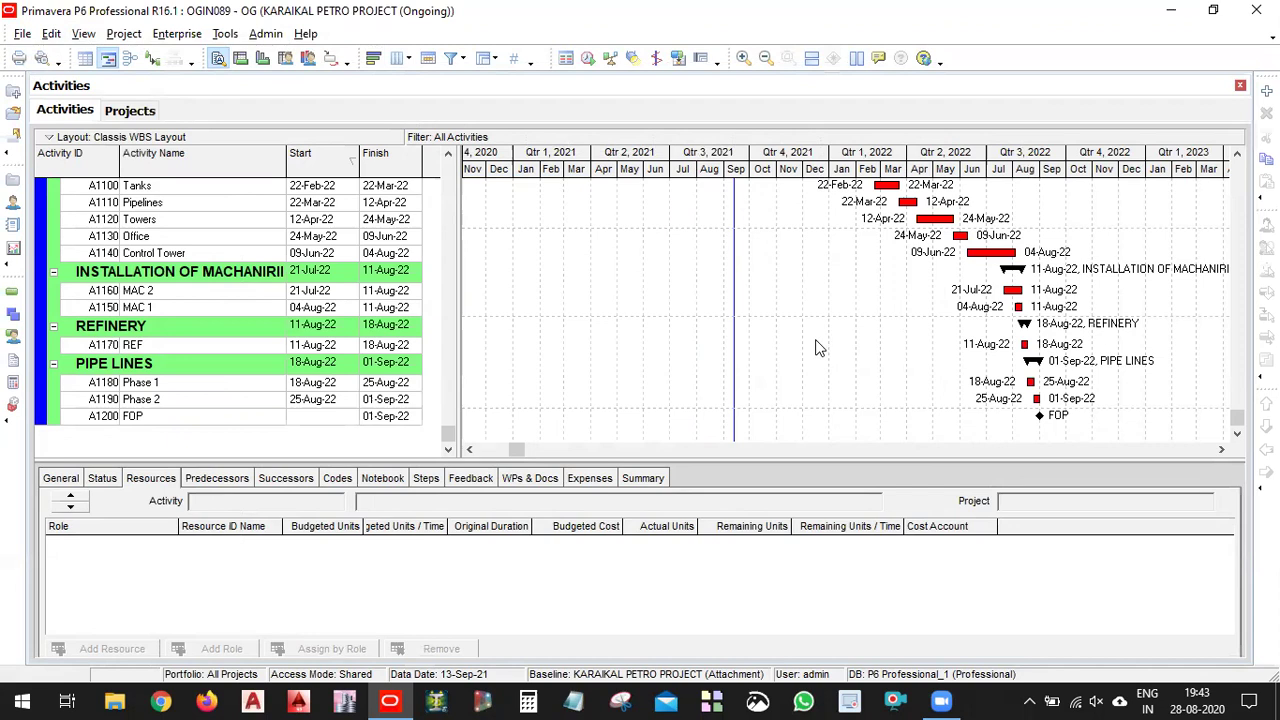
scroll(855, 346, "up", 5)
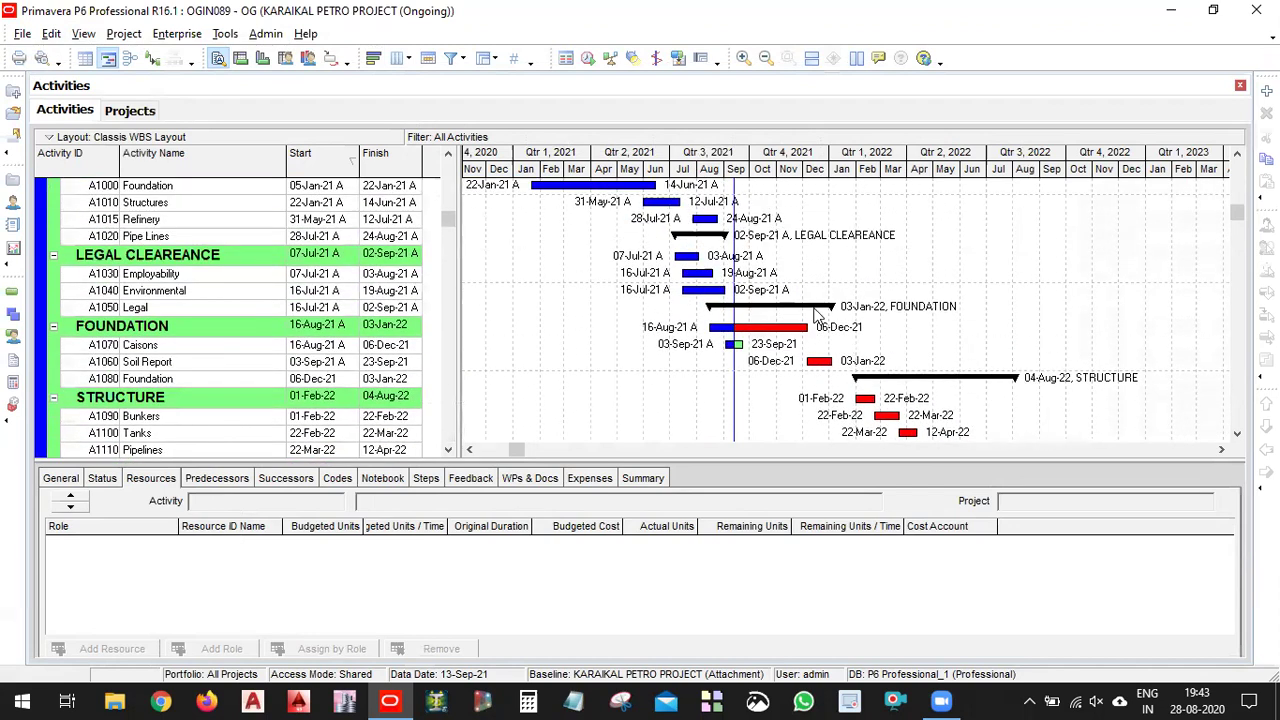
scroll(754, 340, "down", 1)
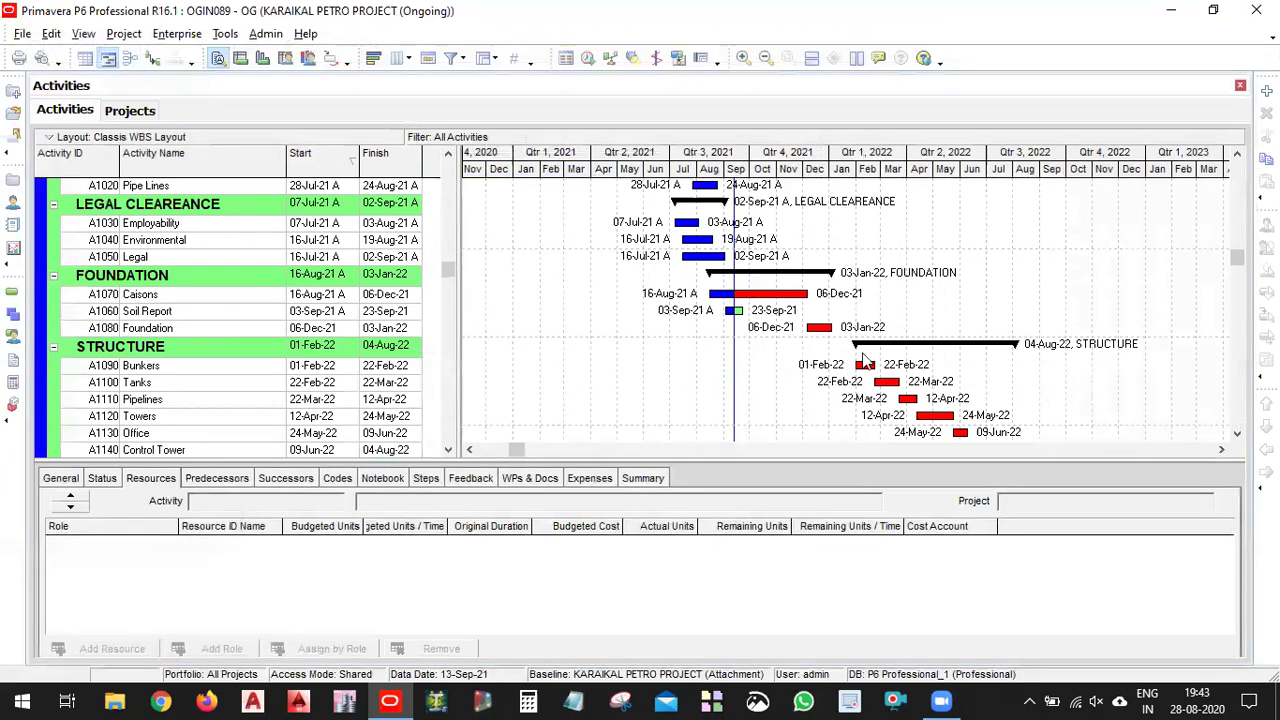
scroll(910, 393, "down", 1)
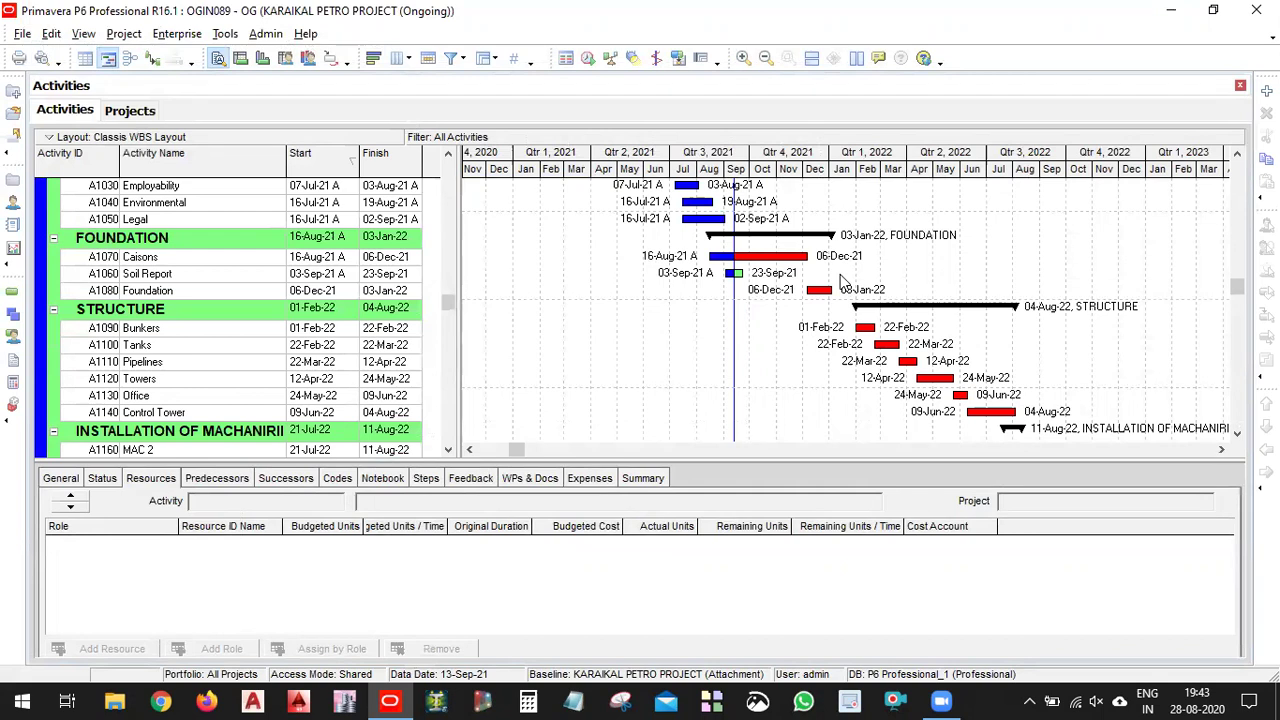
Filter the activities in the current layout with the global 2 Weeks Ahead filter.
left_click(22, 34)
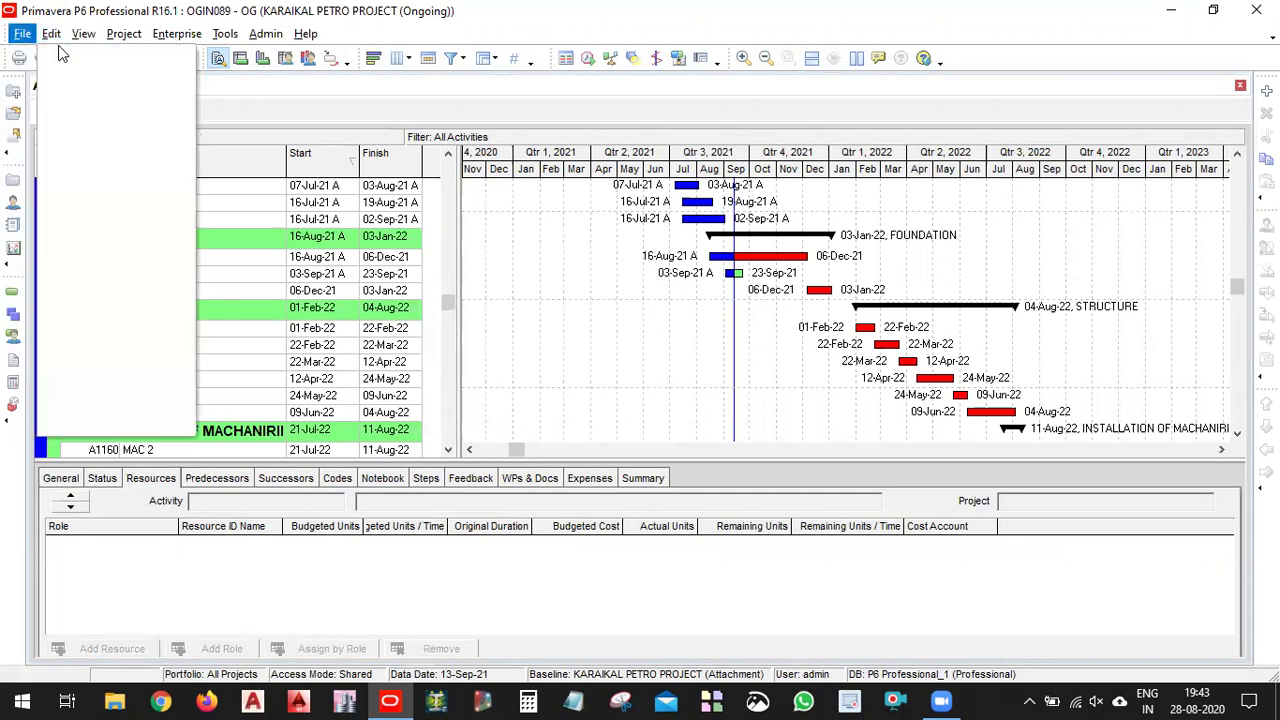
mouse_move(51, 34)
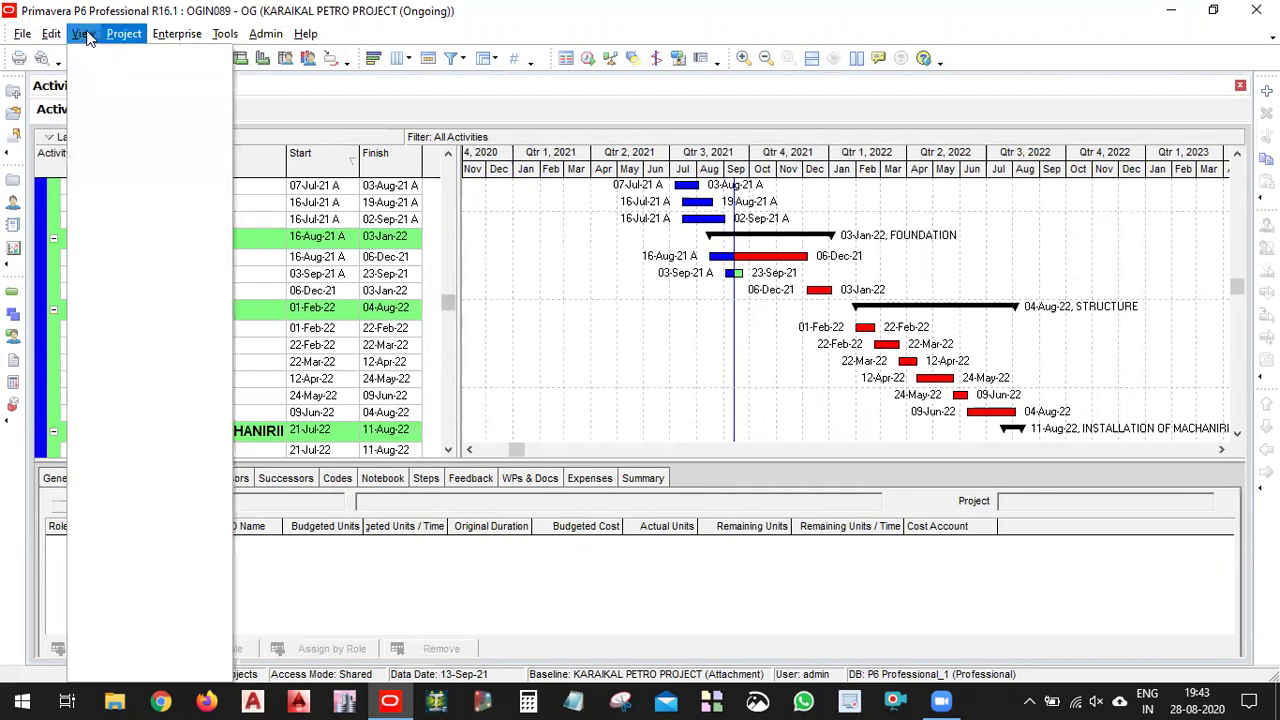
left_click(83, 34)
left_click(139, 219)
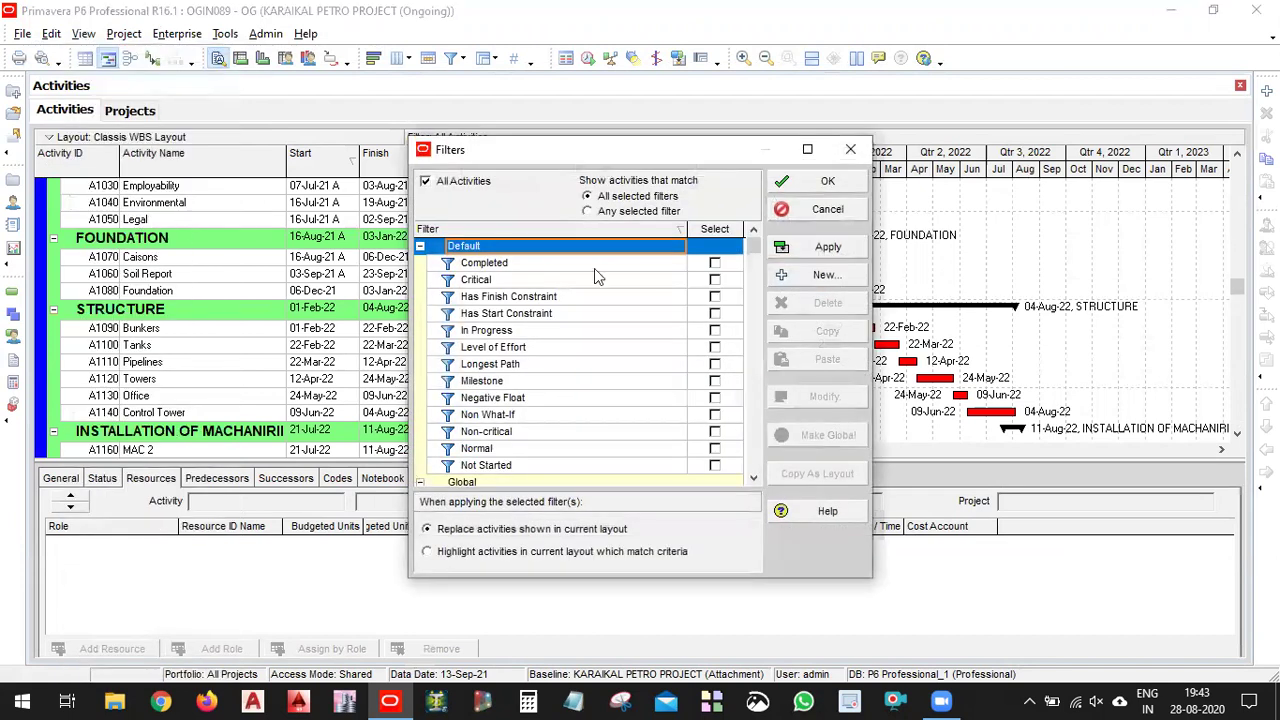
left_click(545, 415)
scroll(545, 410, "down", 3)
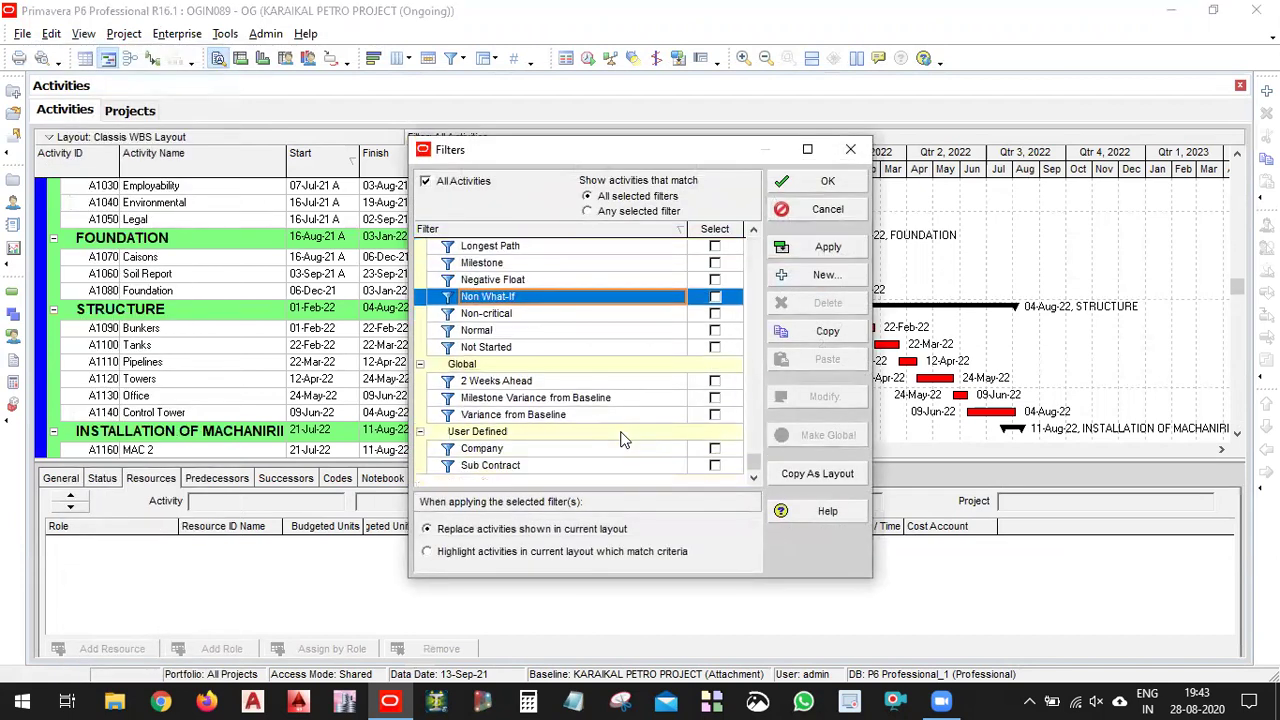
left_click(522, 383)
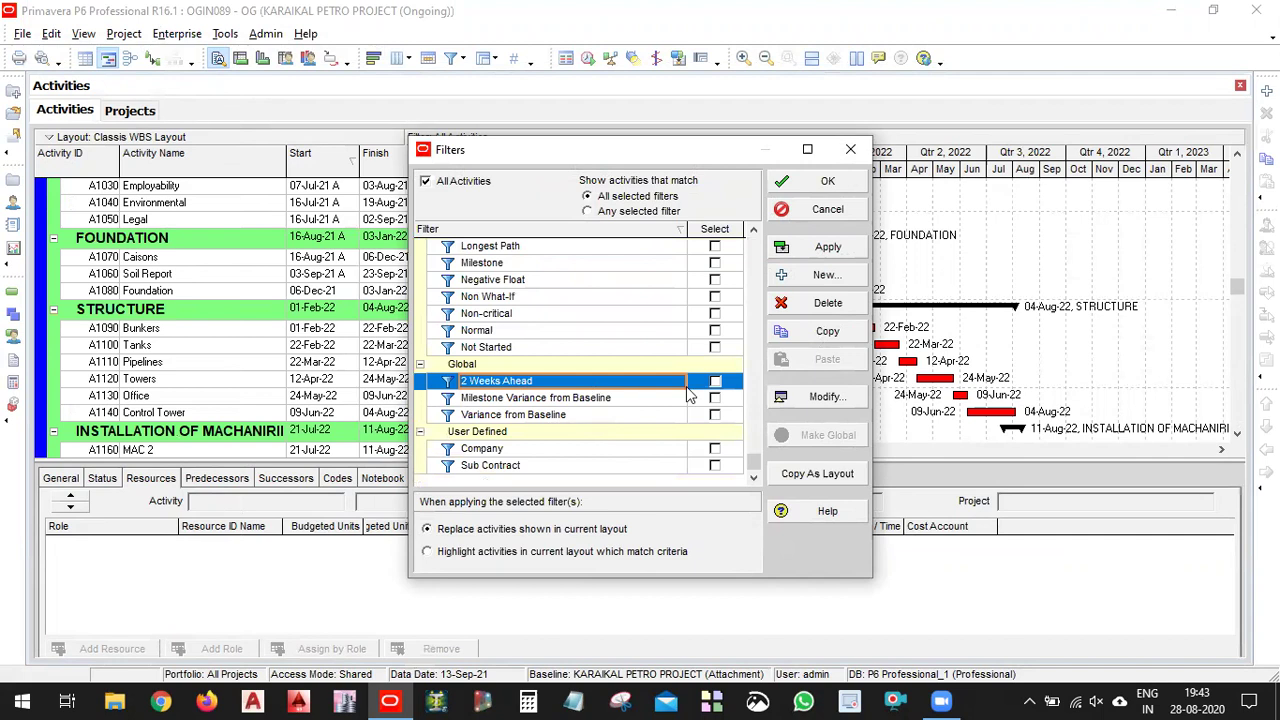
left_click(714, 381)
left_click(838, 247)
left_click(833, 183)
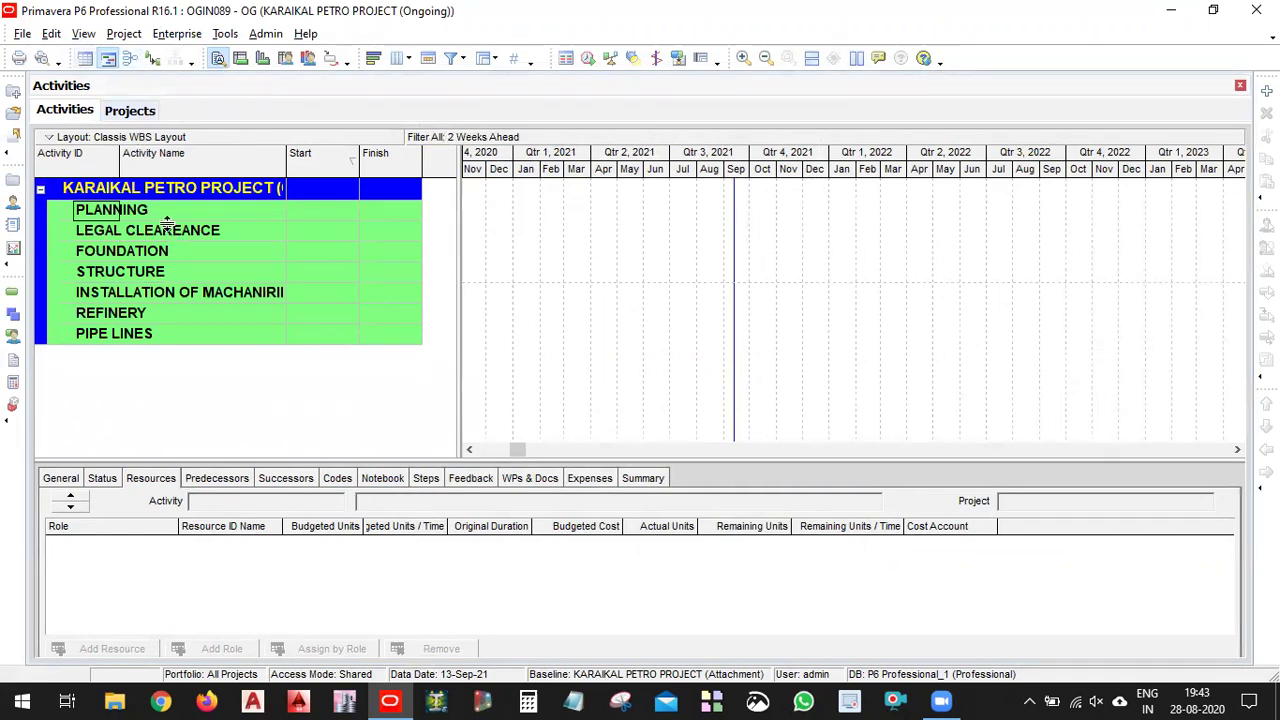
Remove the 2 Weeks Ahead filter from the activity layout.
left_click(287, 257)
right_click(287, 257)
left_click(410, 581)
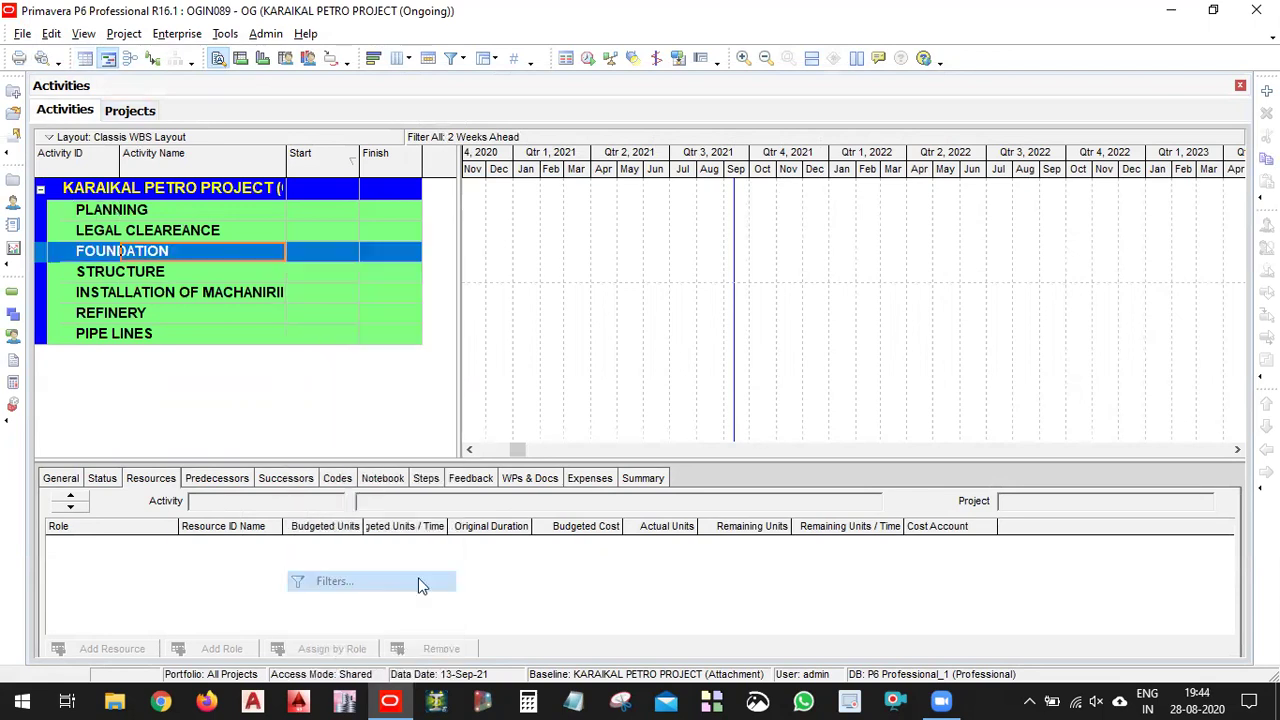
left_click(715, 466)
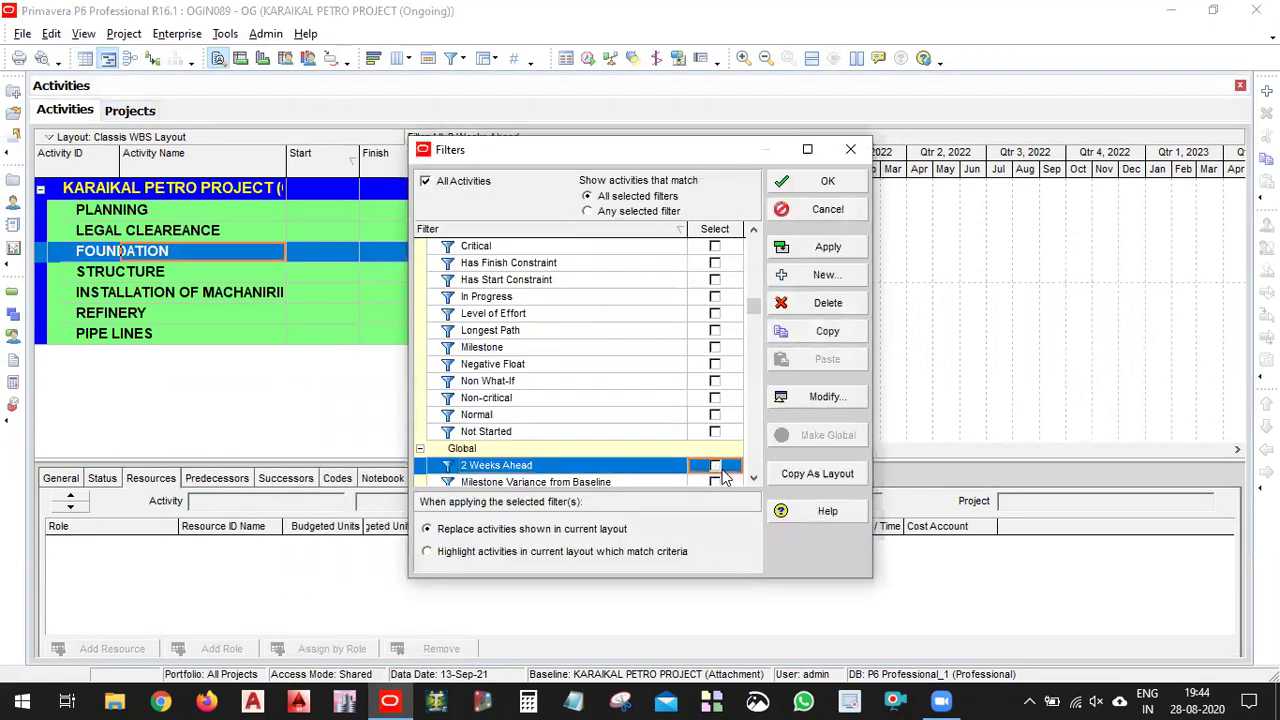
left_click(828, 247)
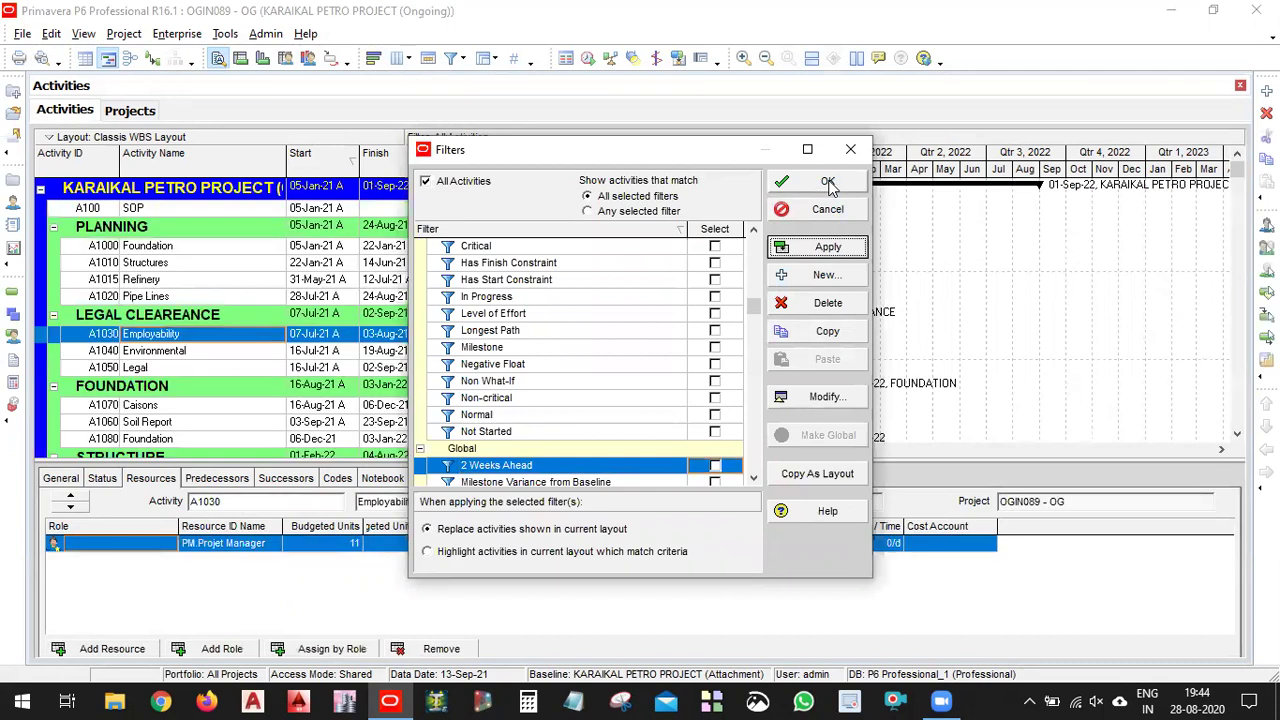
left_click(828, 181)
Widen the activity table area beyond the Finish column by moving its divider with the Gantt chart.
scroll(755, 400, "down", 3)
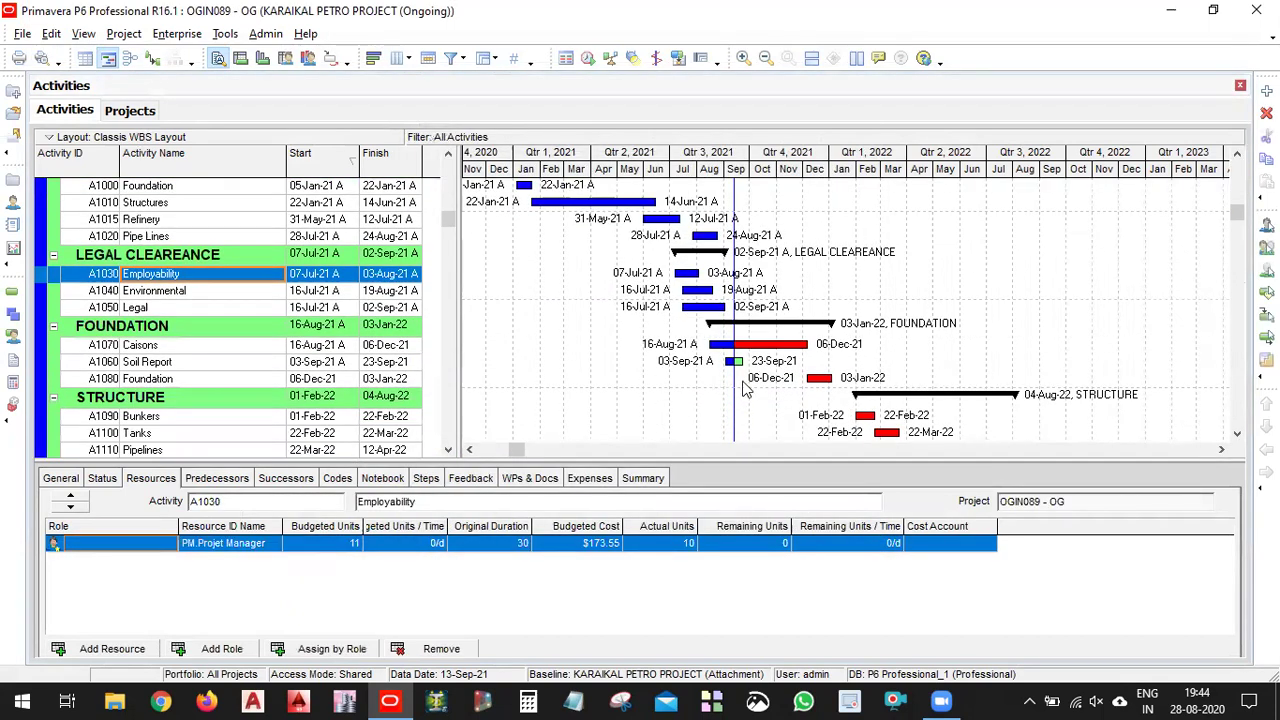
scroll(735, 343, "down", 2)
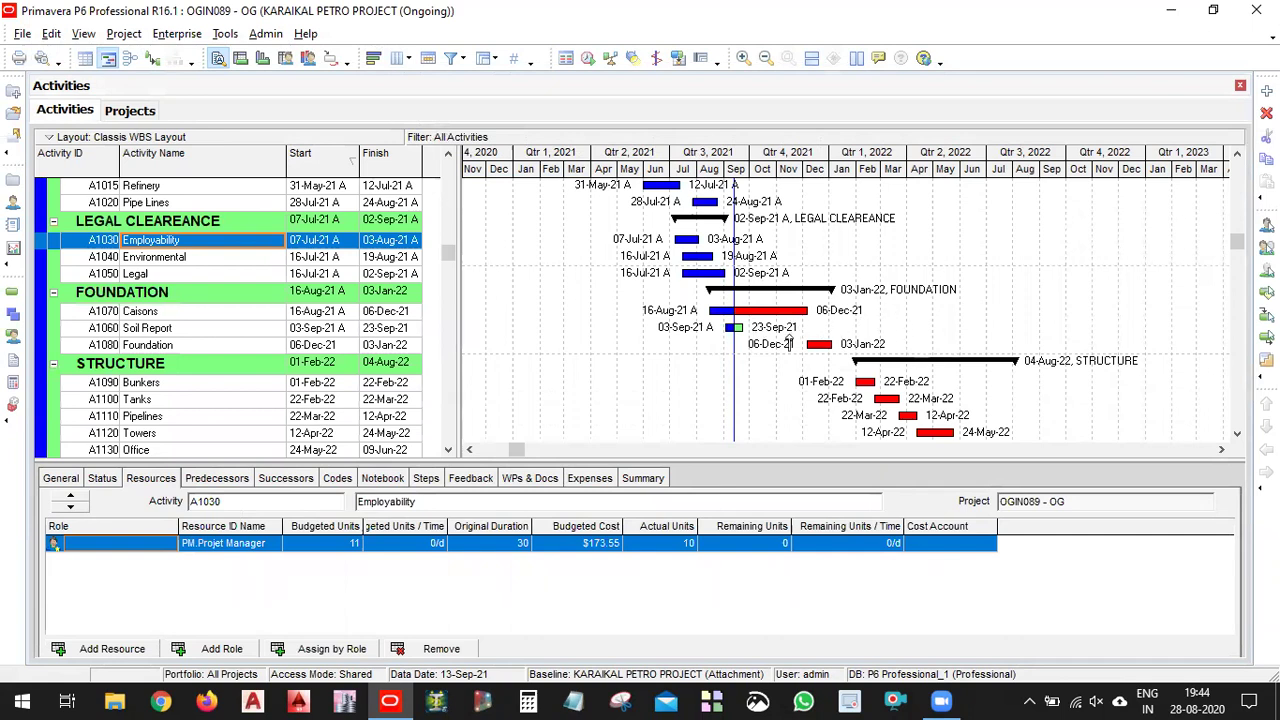
scroll(840, 373, "down", 4)
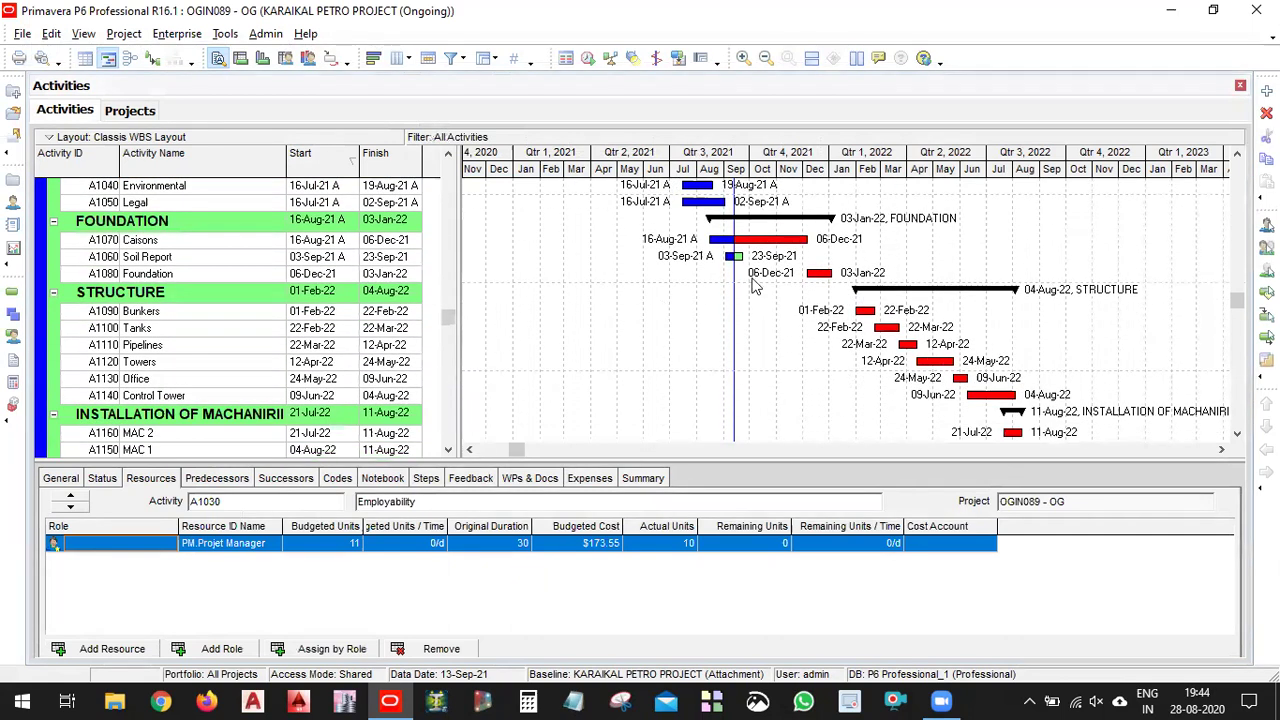
scroll(850, 343, "down", 1)
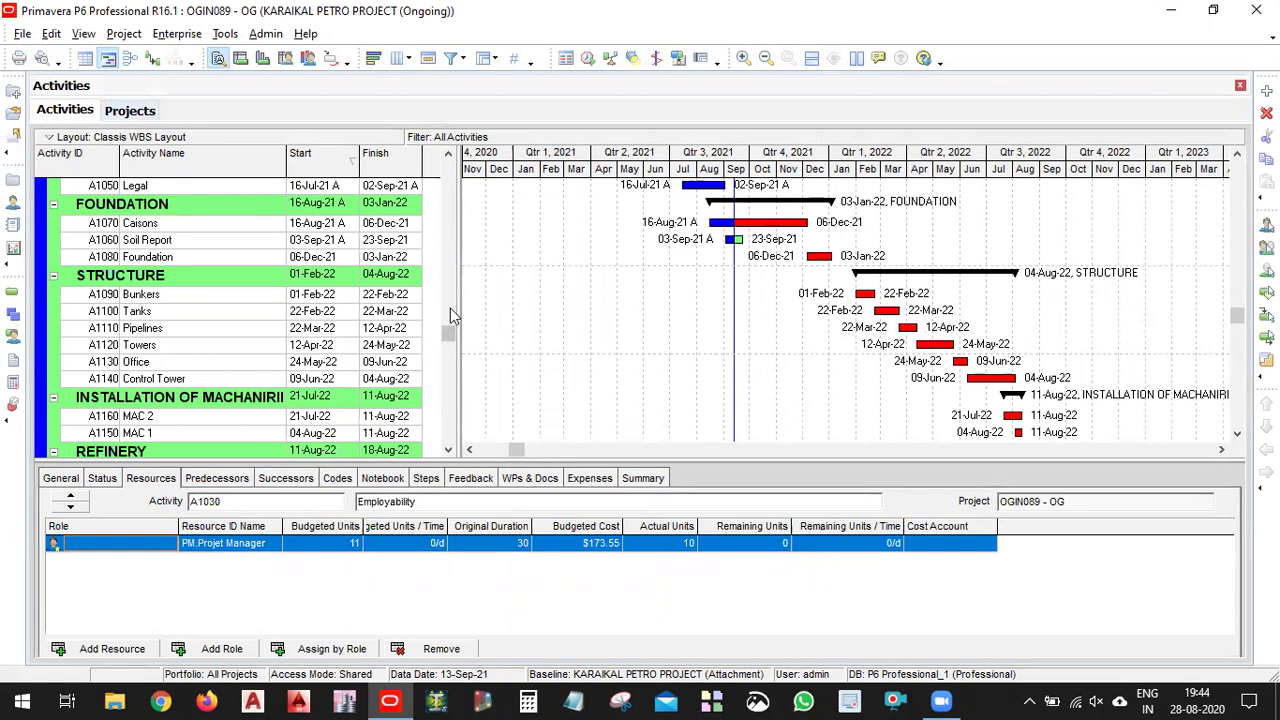
left_click_drag(549, 310, 562, 300)
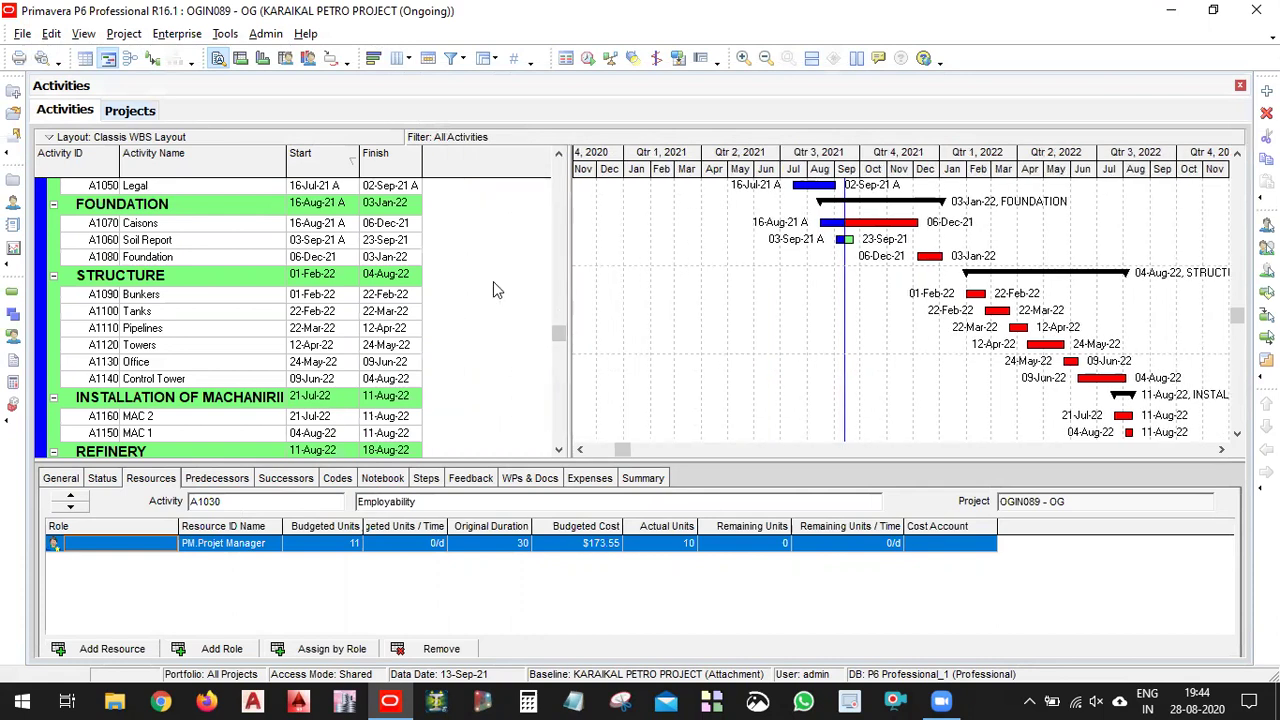
Create a new user-defined activity filter named "Qu Ahead".
right_click(493, 281)
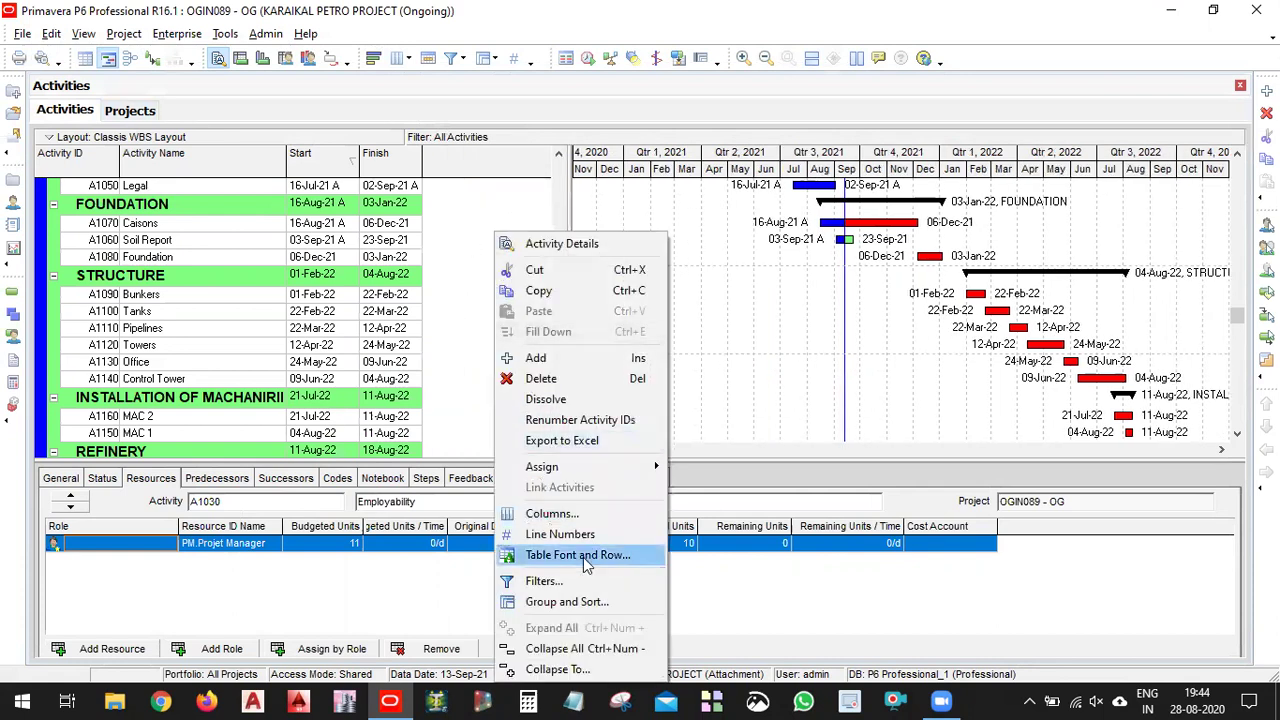
left_click(617, 589)
left_click(580, 313)
scroll(583, 358, "down", 2)
scroll(583, 358, "down", 1)
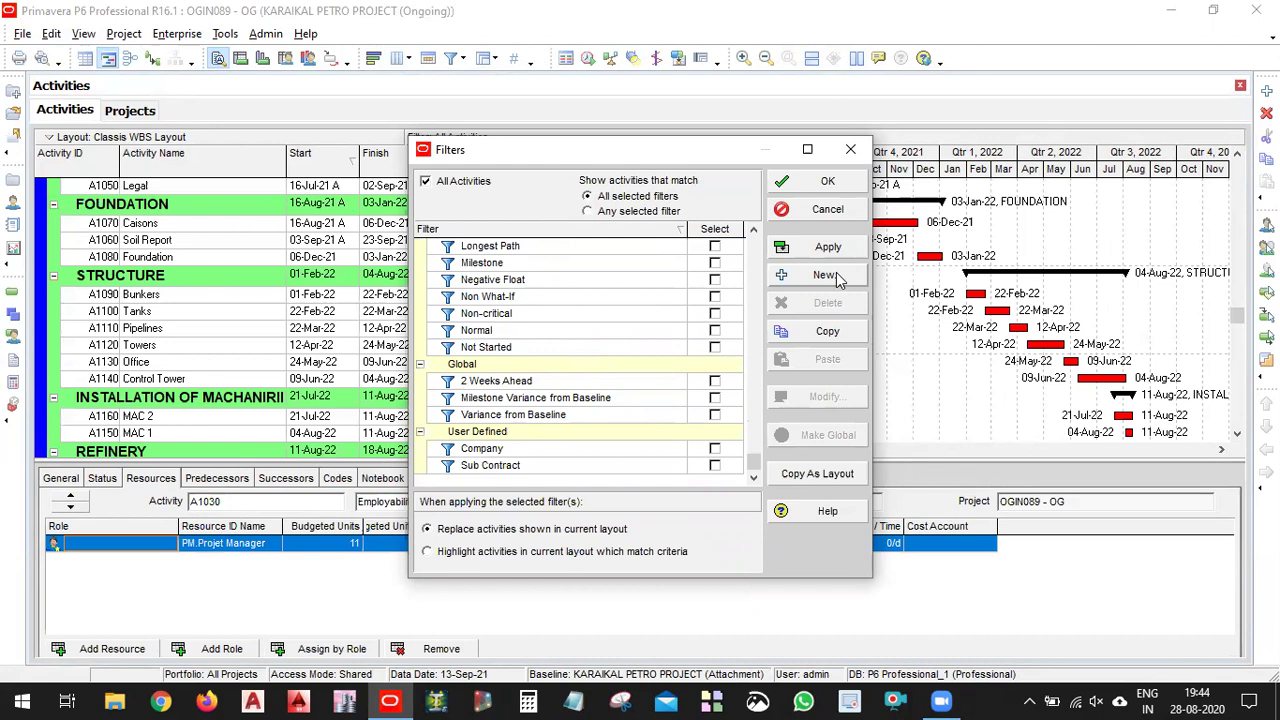
left_click(825, 275)
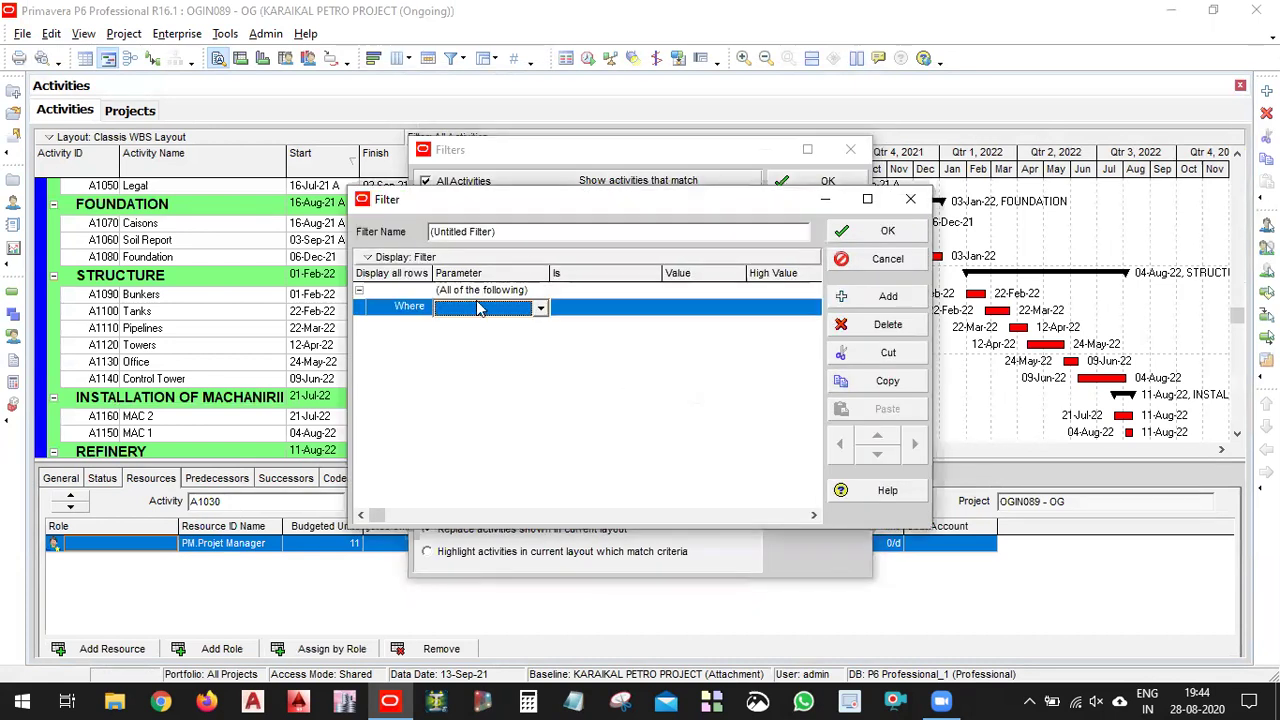
double_click(522, 234)
left_click(560, 234)
left_click_drag(624, 231, 330, 234)
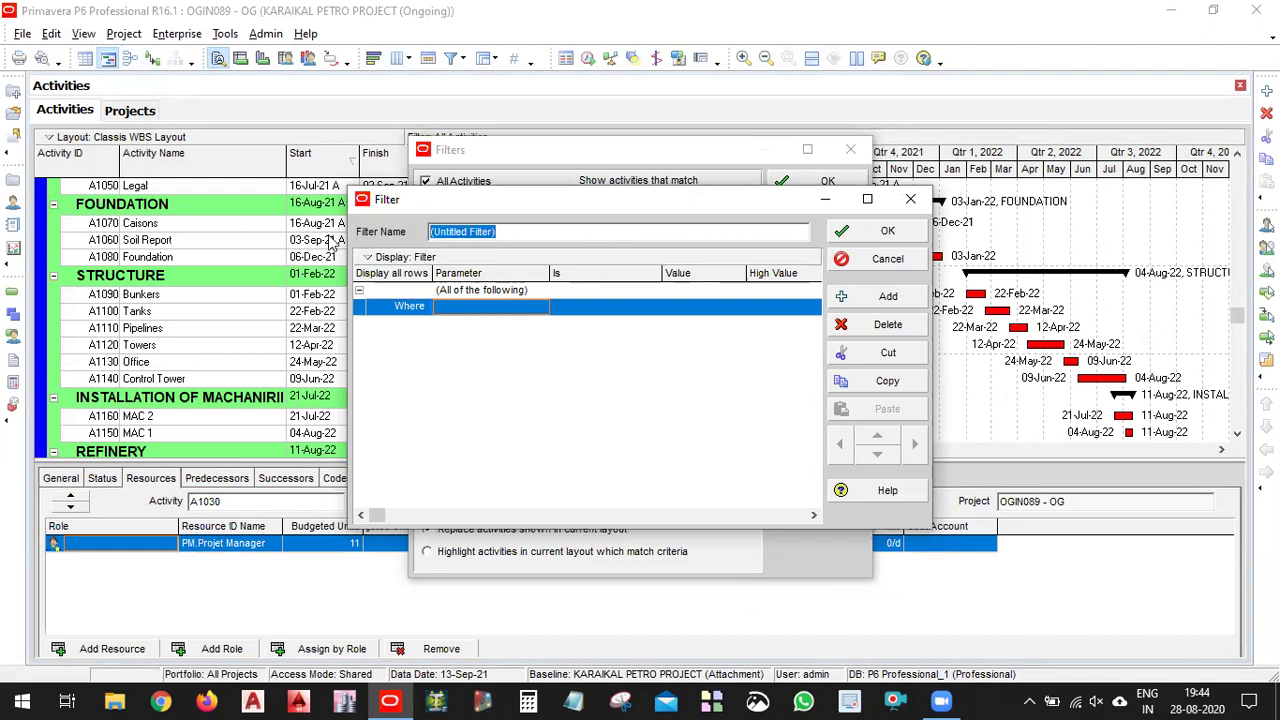
type("Qu Ahea")
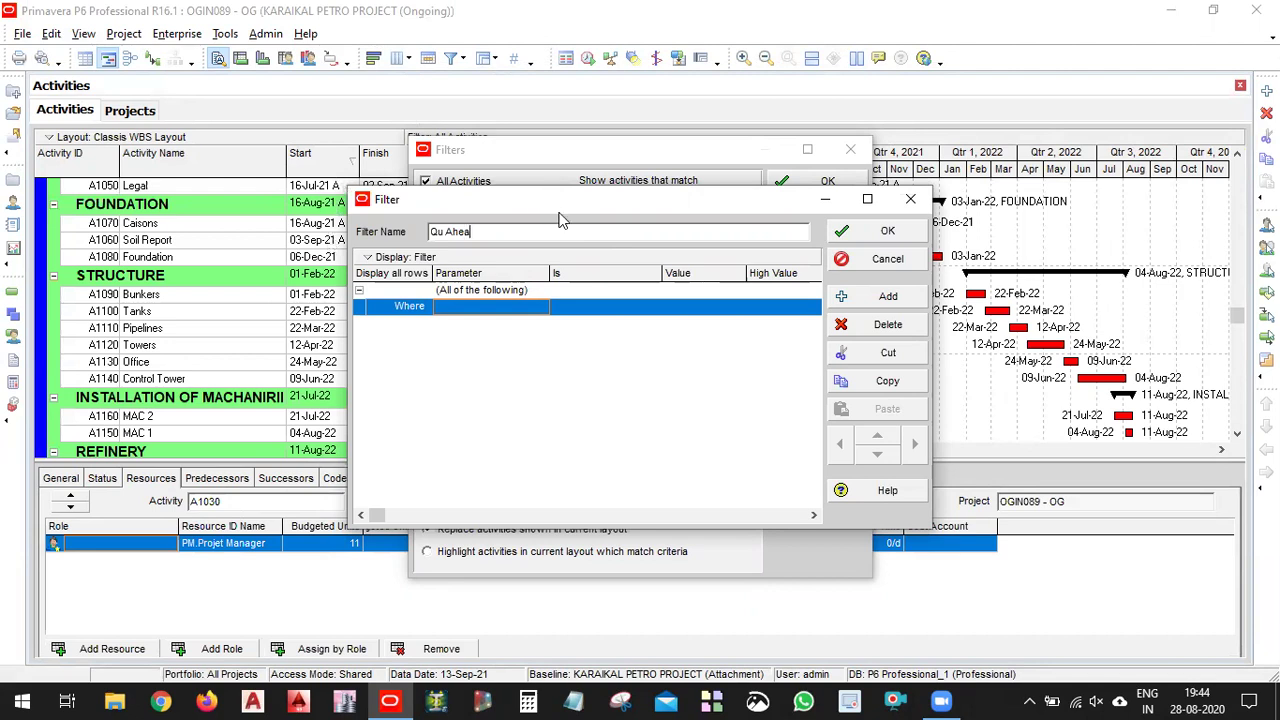
Define the filter's first condition as Actual Start equals DD - Earliest Data Date.
left_click_drag(551, 201, 773, 248)
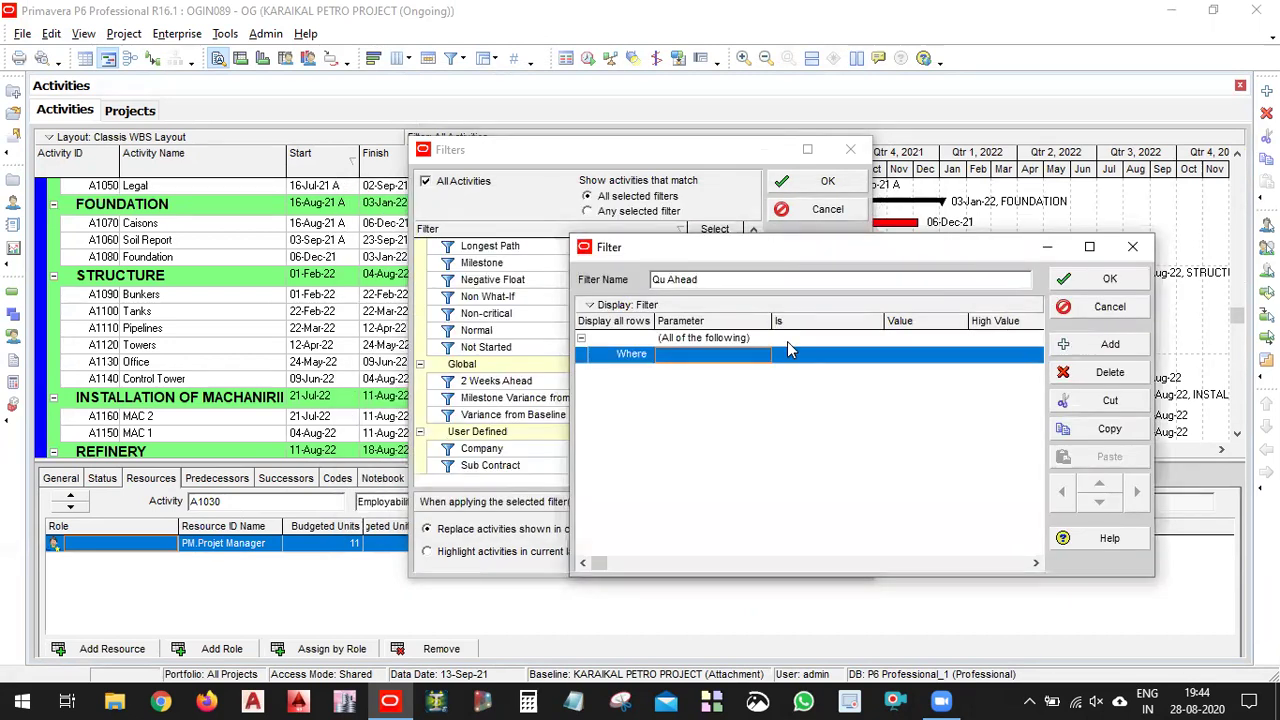
left_click(762, 359)
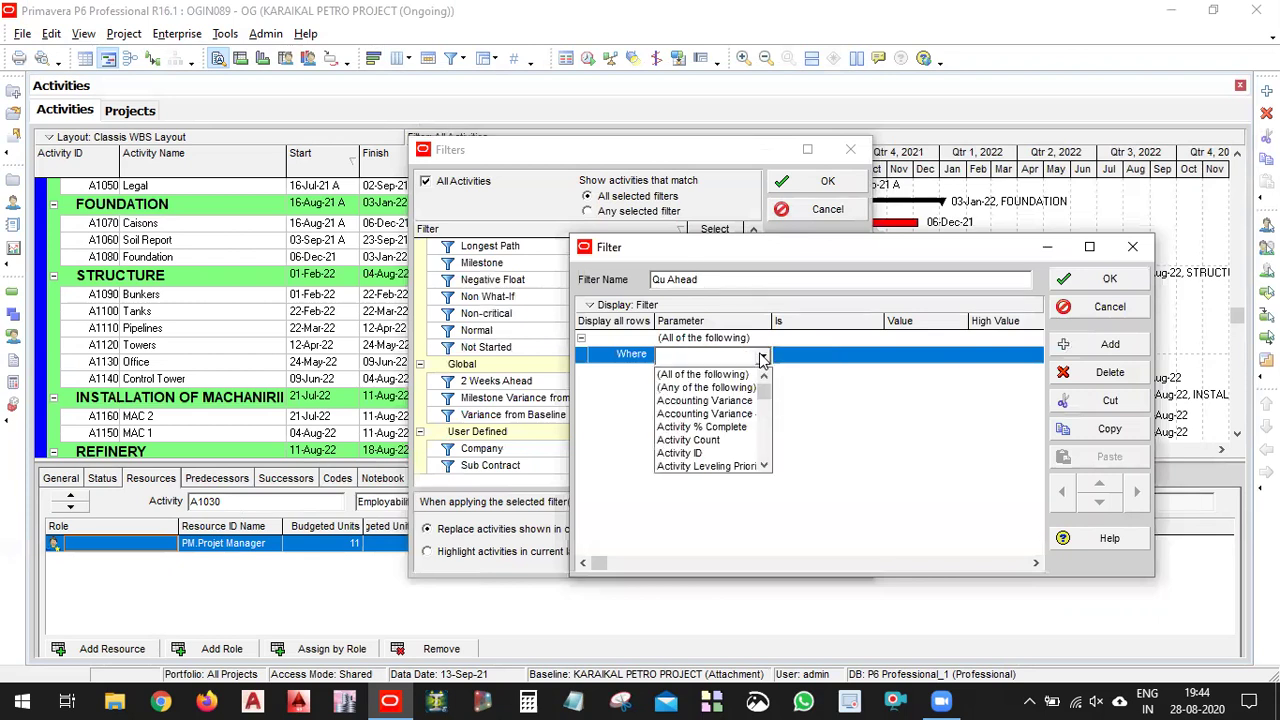
scroll(750, 400, "down", 4)
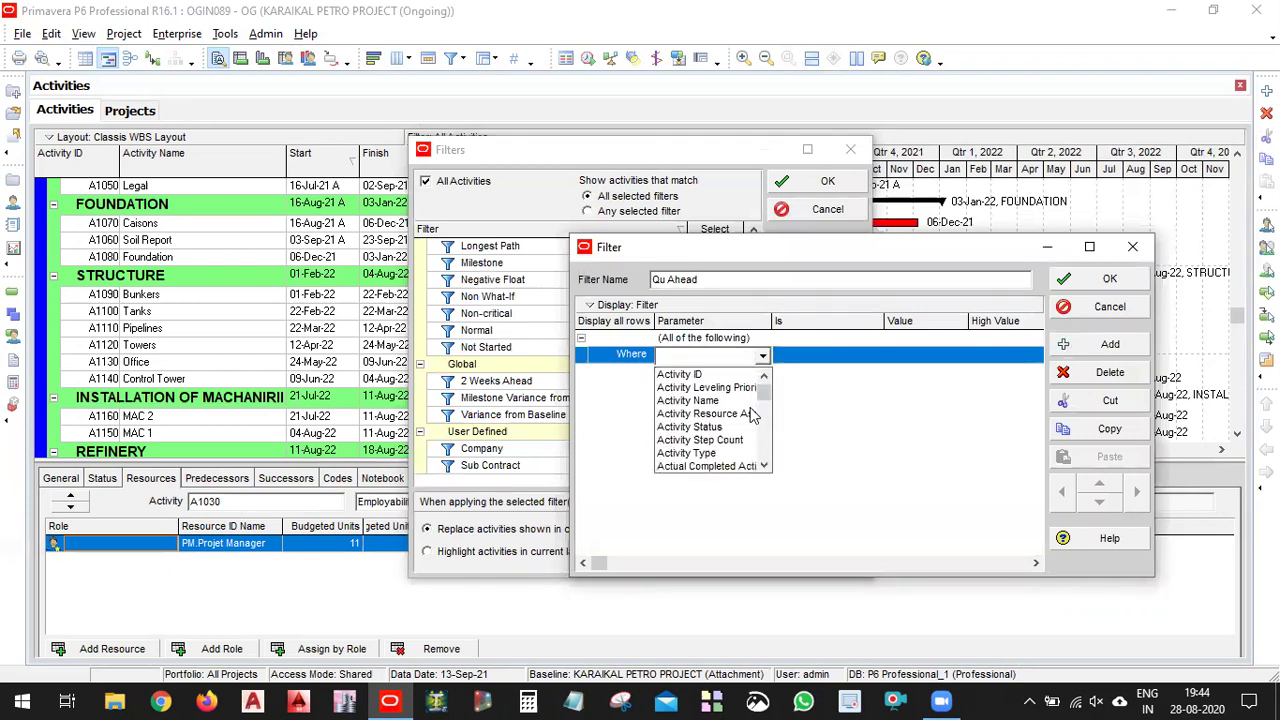
scroll(750, 420, "down", 3)
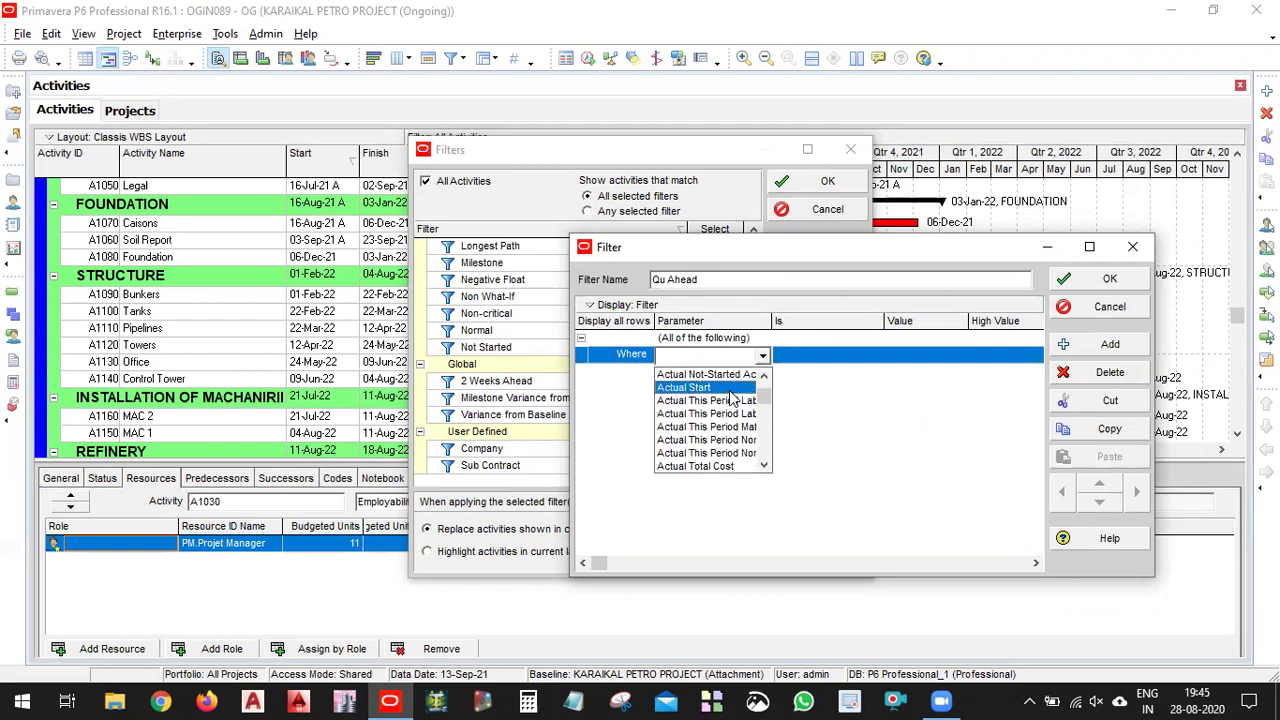
left_click(730, 388)
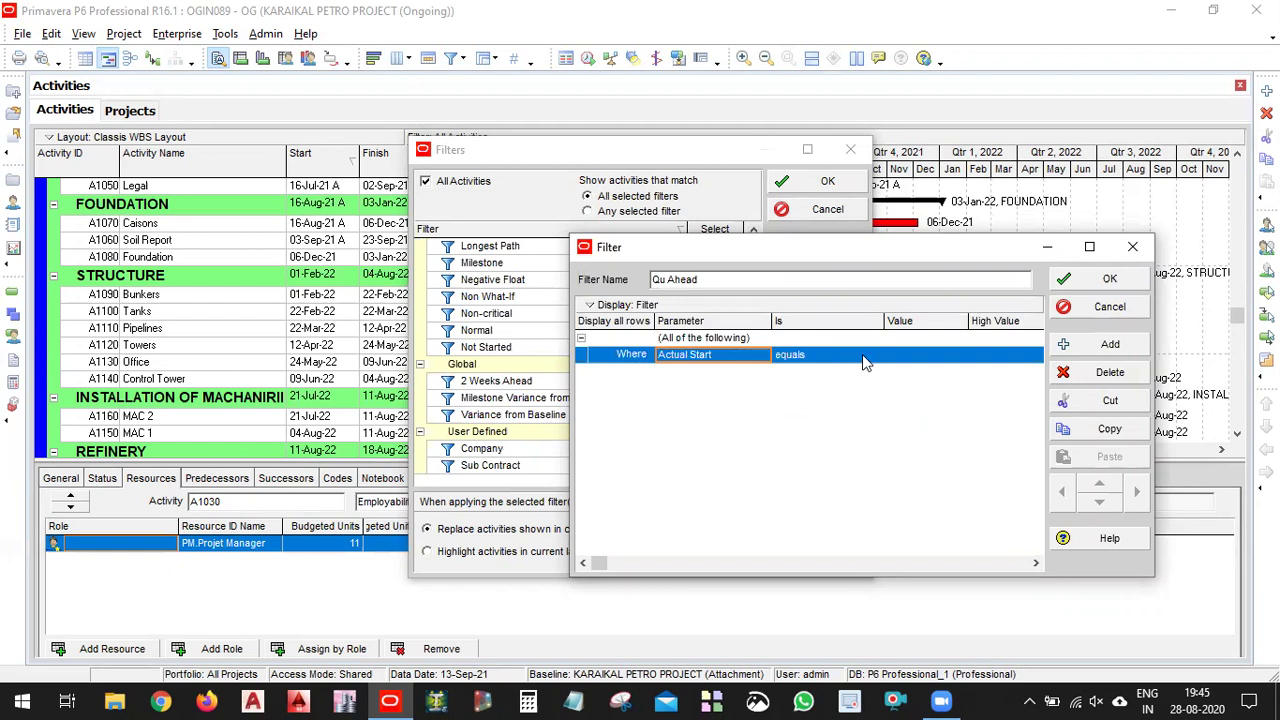
left_click(952, 355)
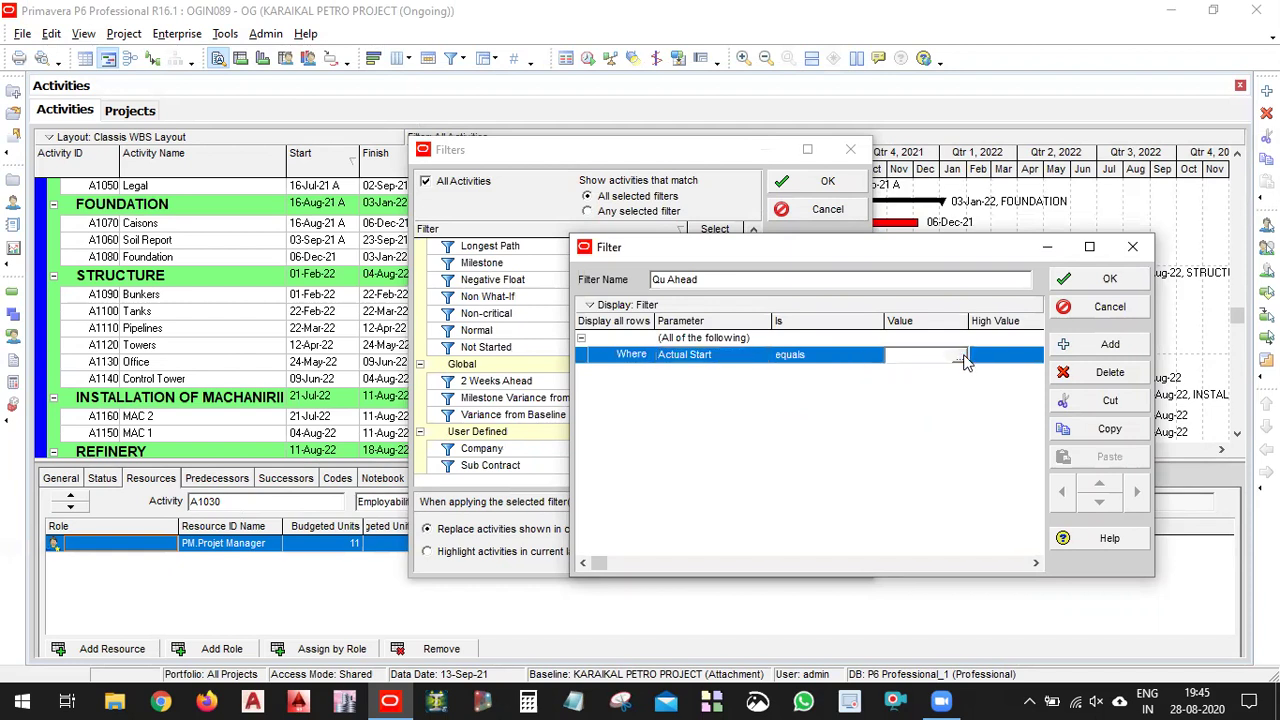
left_click(960, 358)
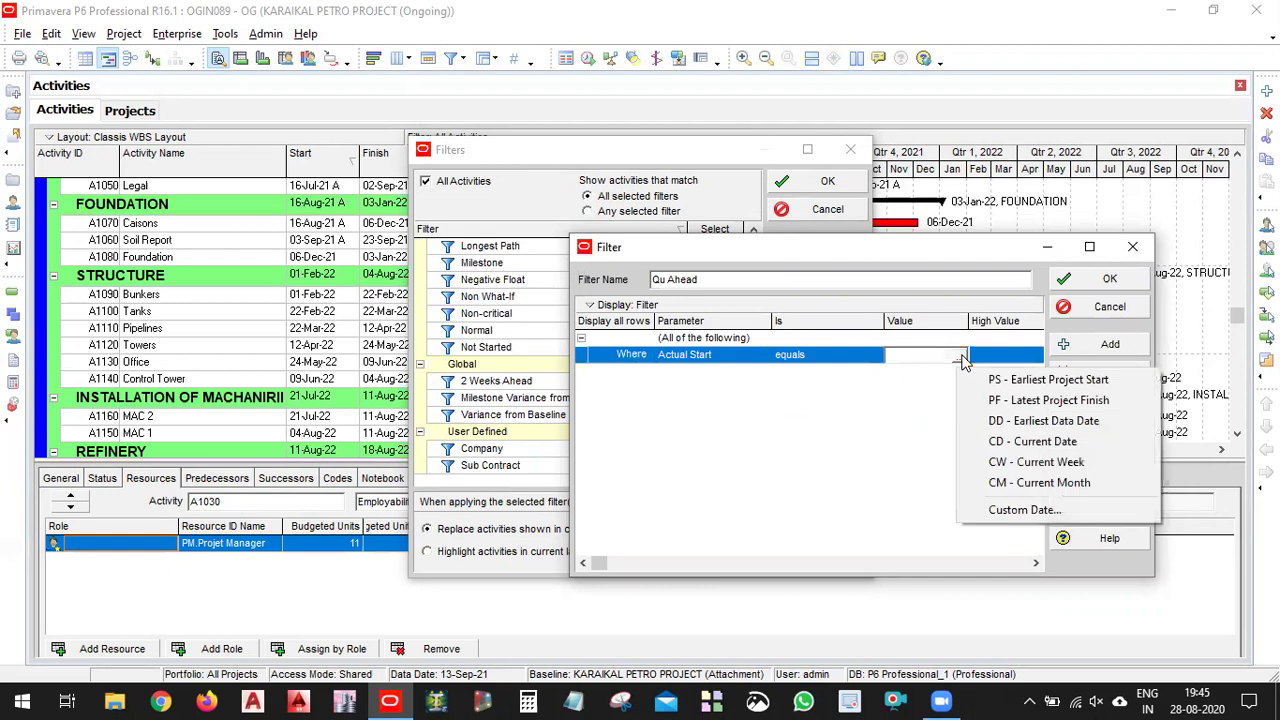
left_click(1065, 428)
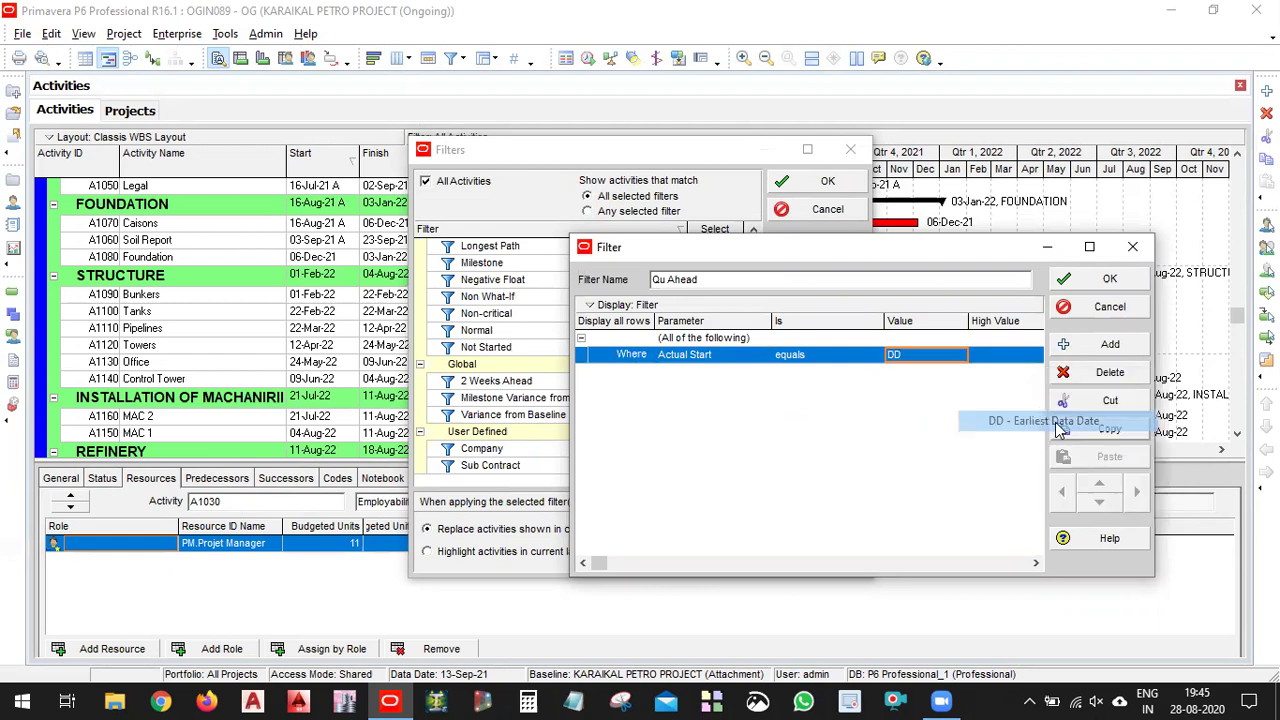
Add a second condition row and change the Actual Start condition to "is within range of", entering DD+12 as the high value.
left_click_drag(962, 250, 862, 298)
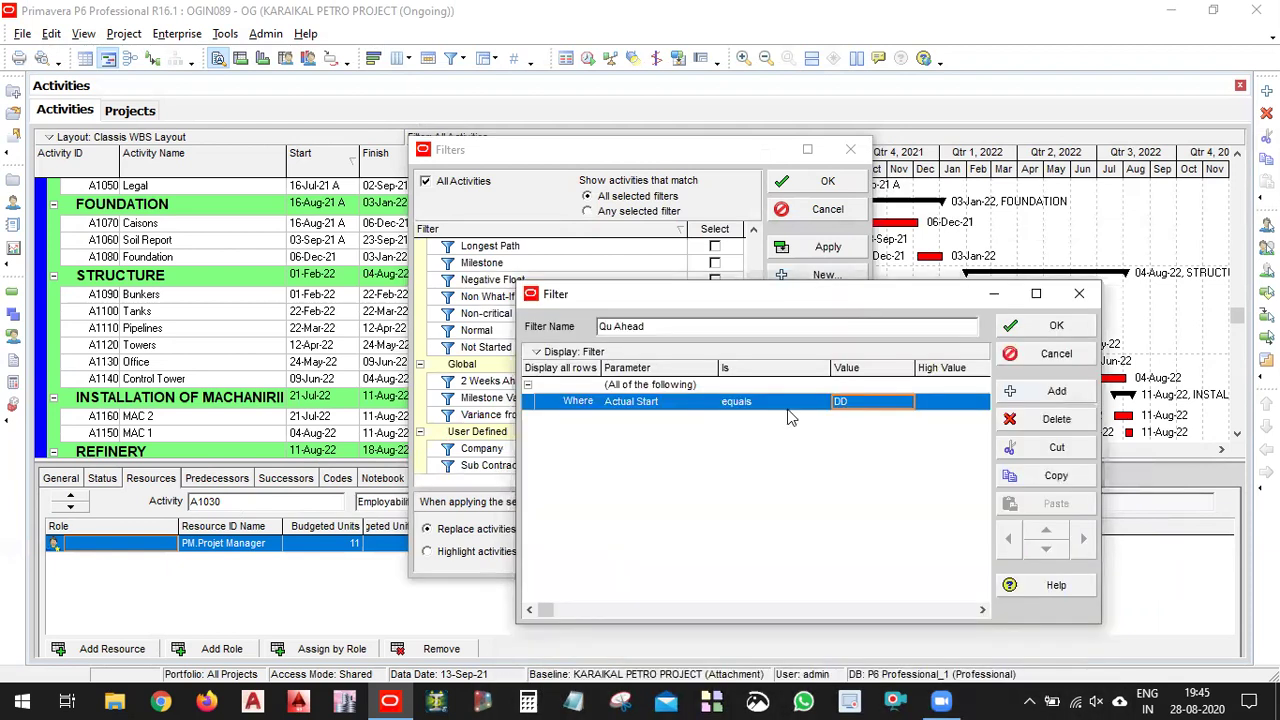
left_click(978, 403)
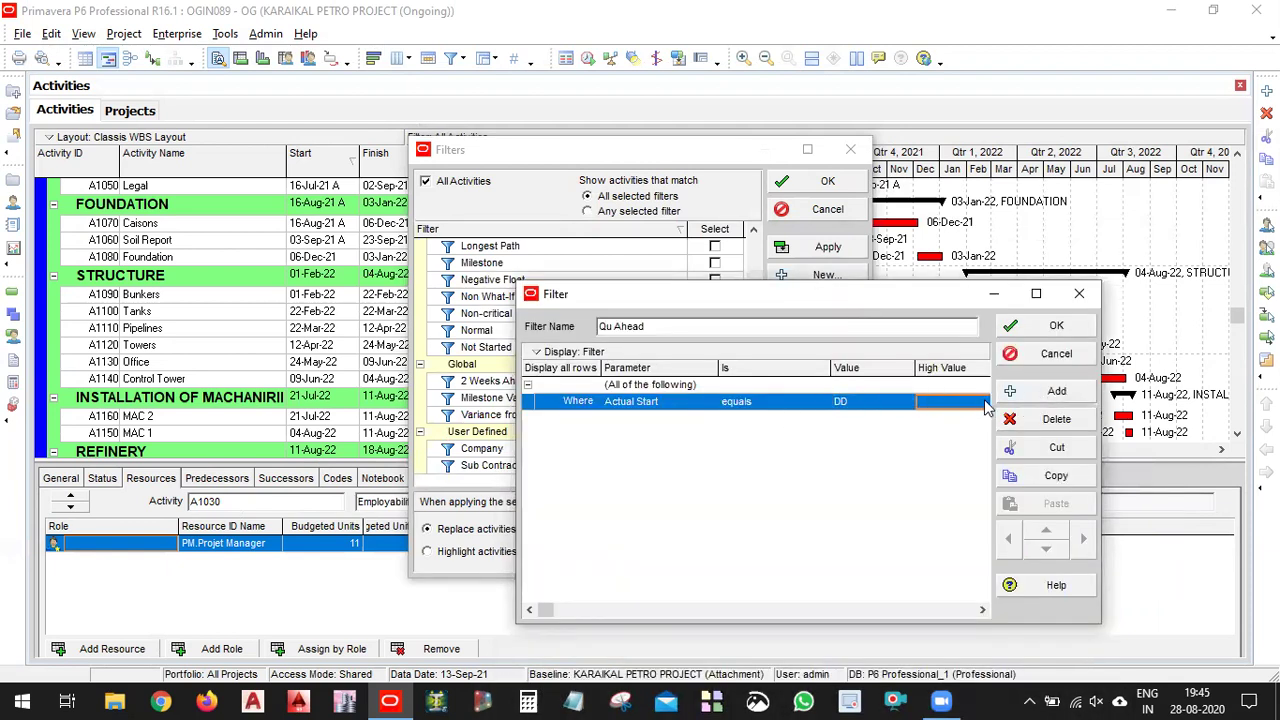
left_click(1056, 398)
left_click(800, 401)
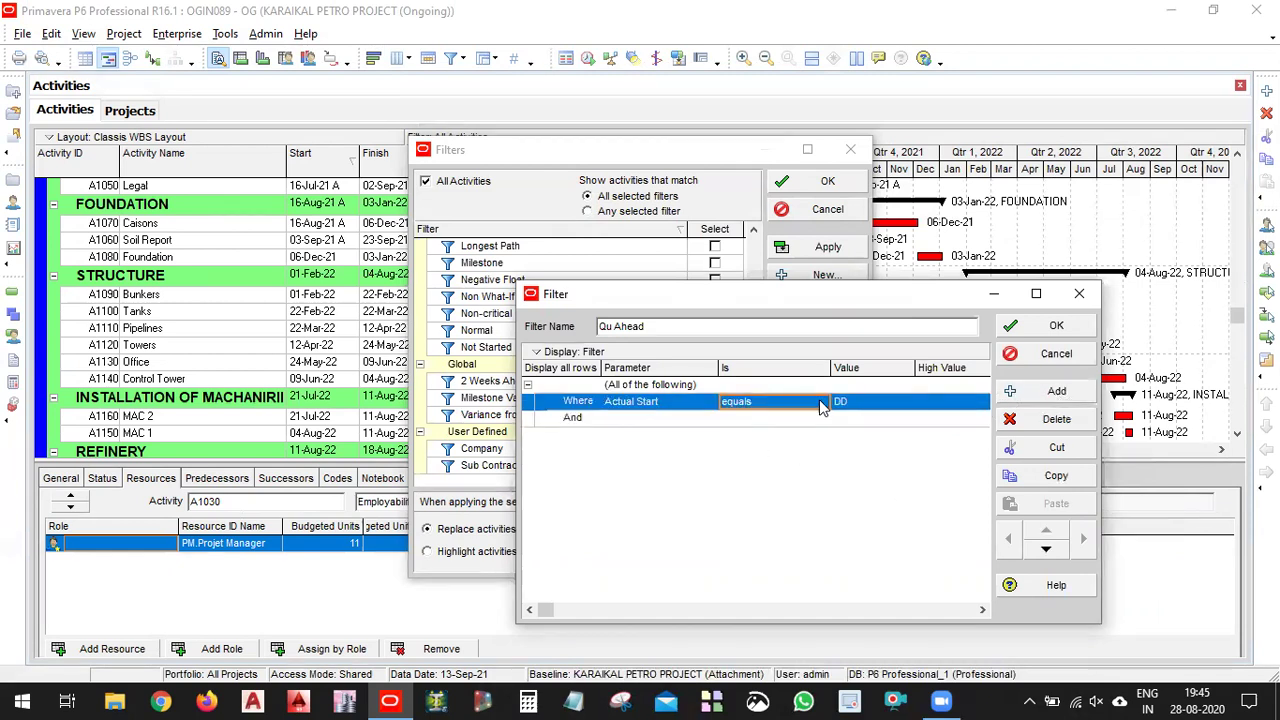
left_click(822, 403)
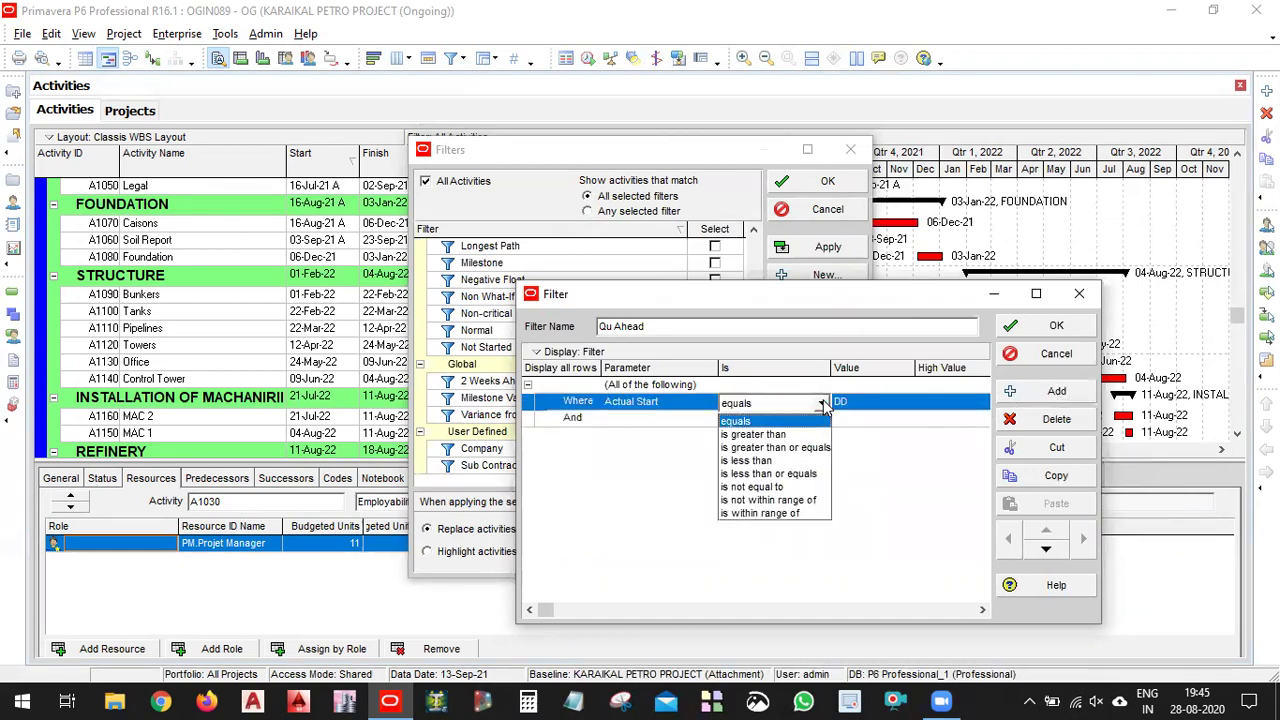
left_click(802, 513)
left_click(956, 403)
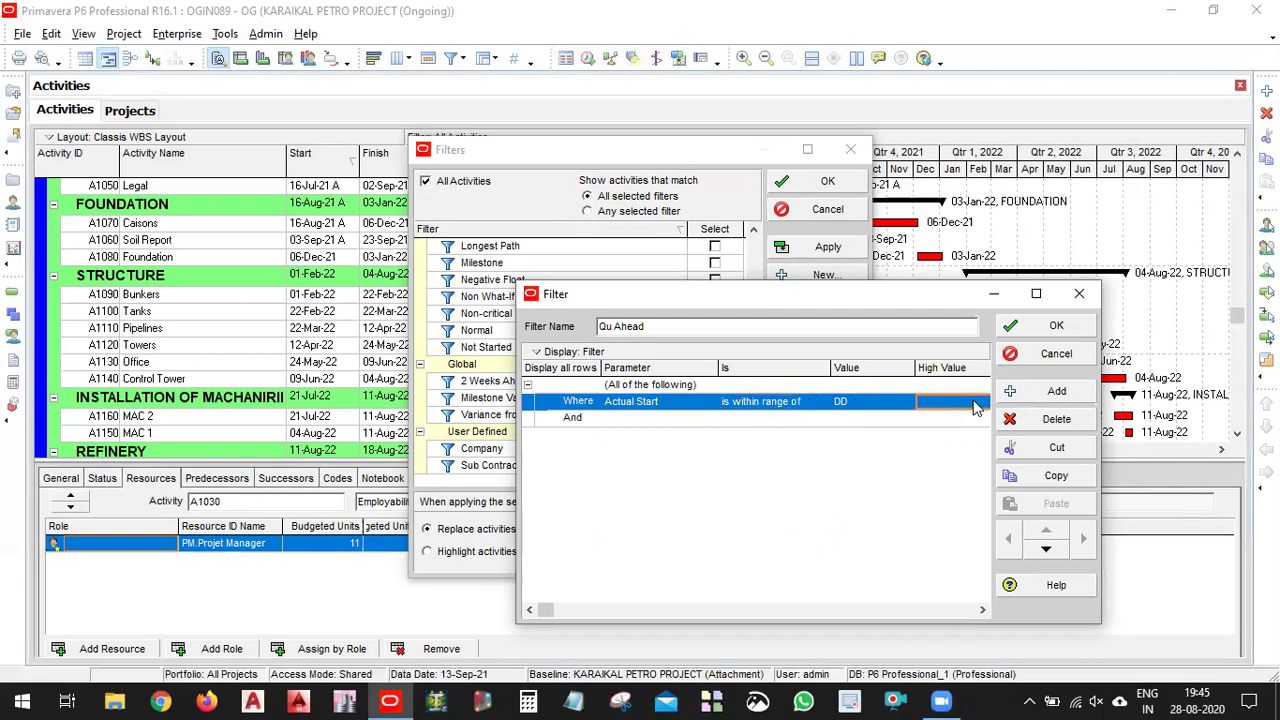
left_click(952, 401)
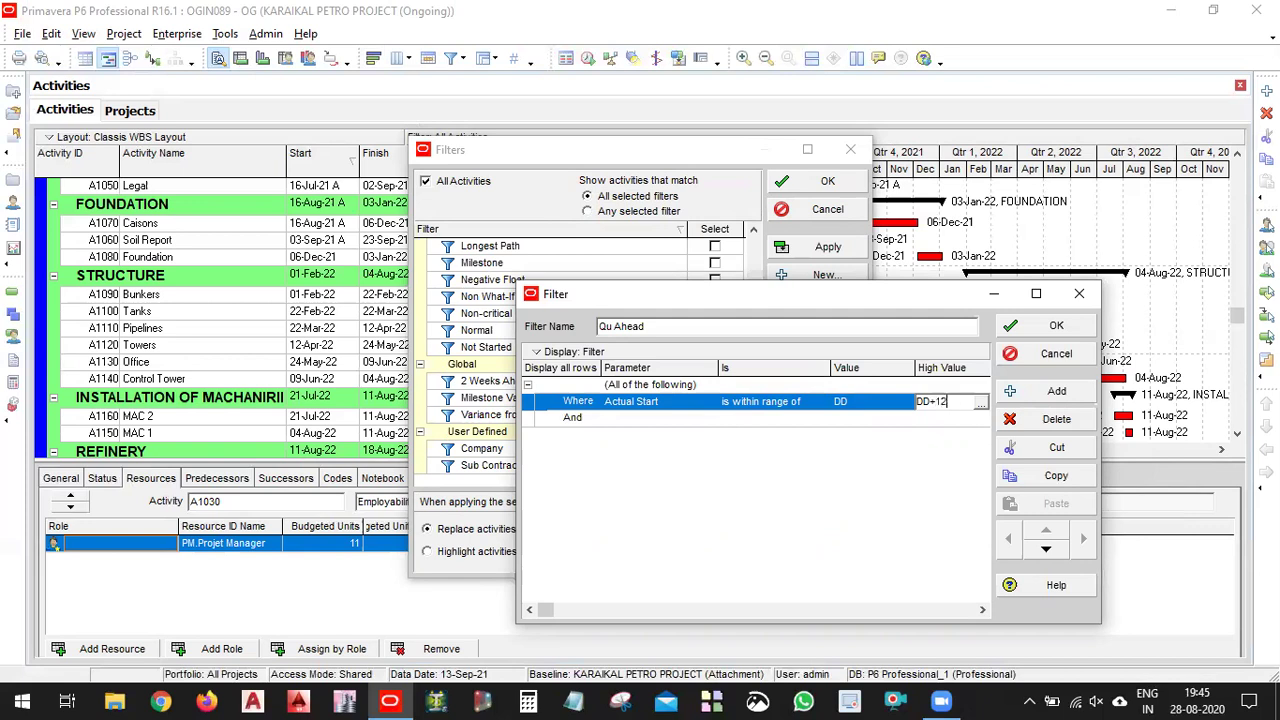
Remove the blank And condition from the filter and apply Qu Ahead to the activity layout.
left_click(757, 418)
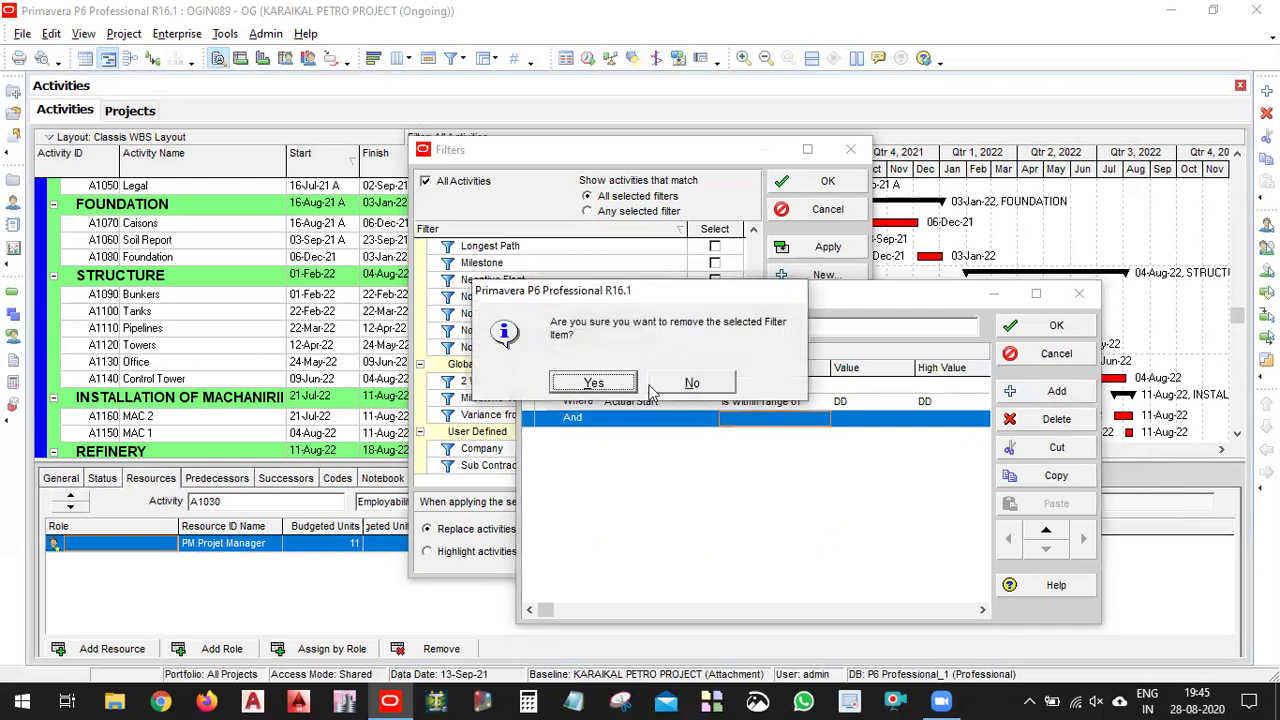
left_click(592, 381)
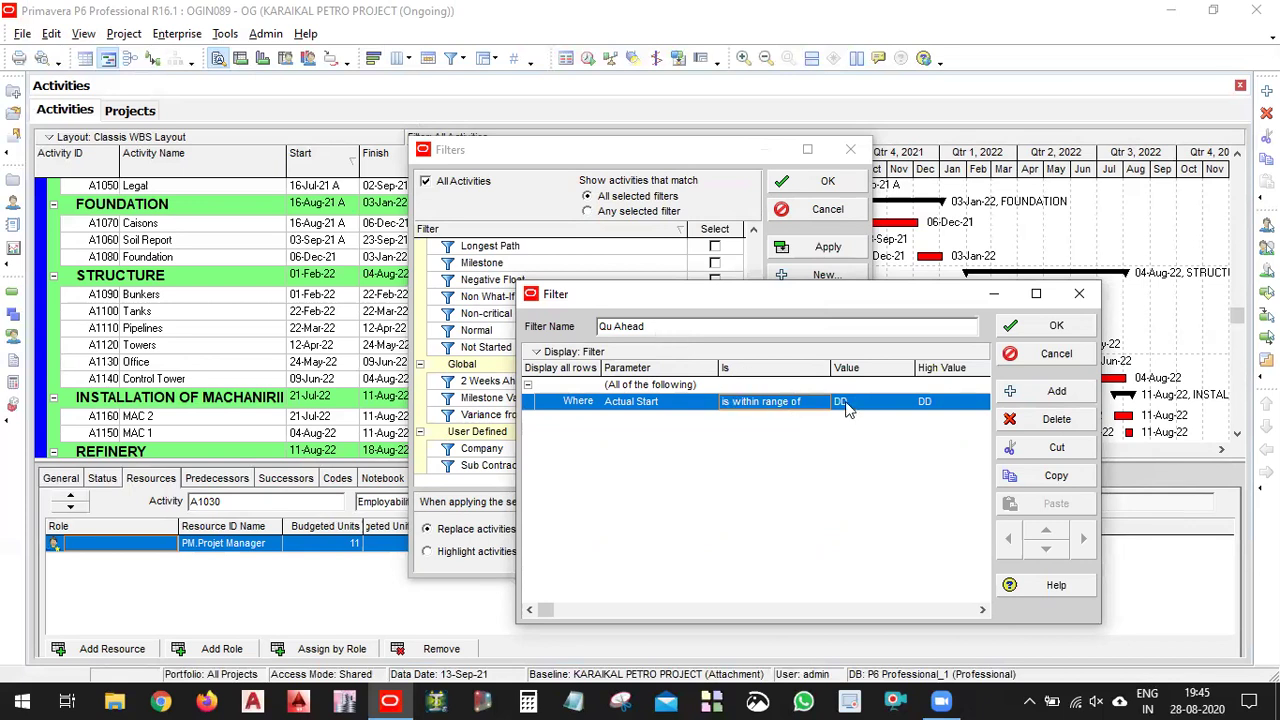
left_click(1068, 327)
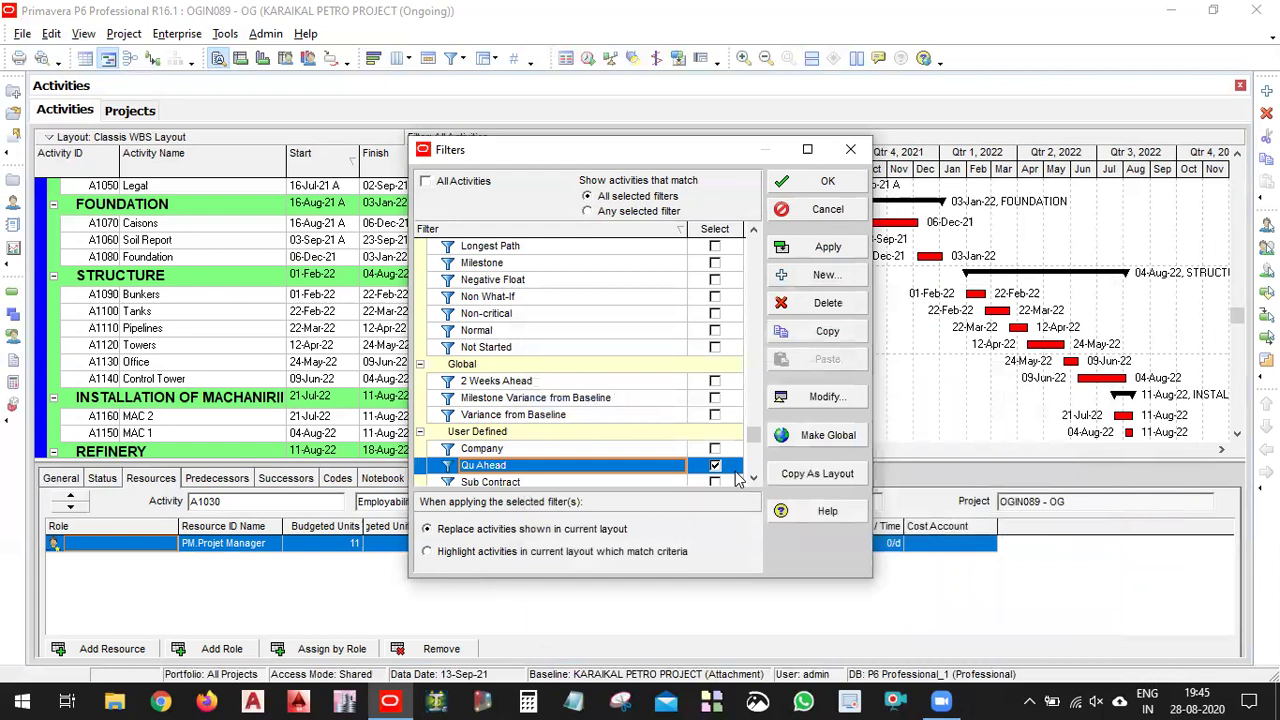
left_click(830, 246)
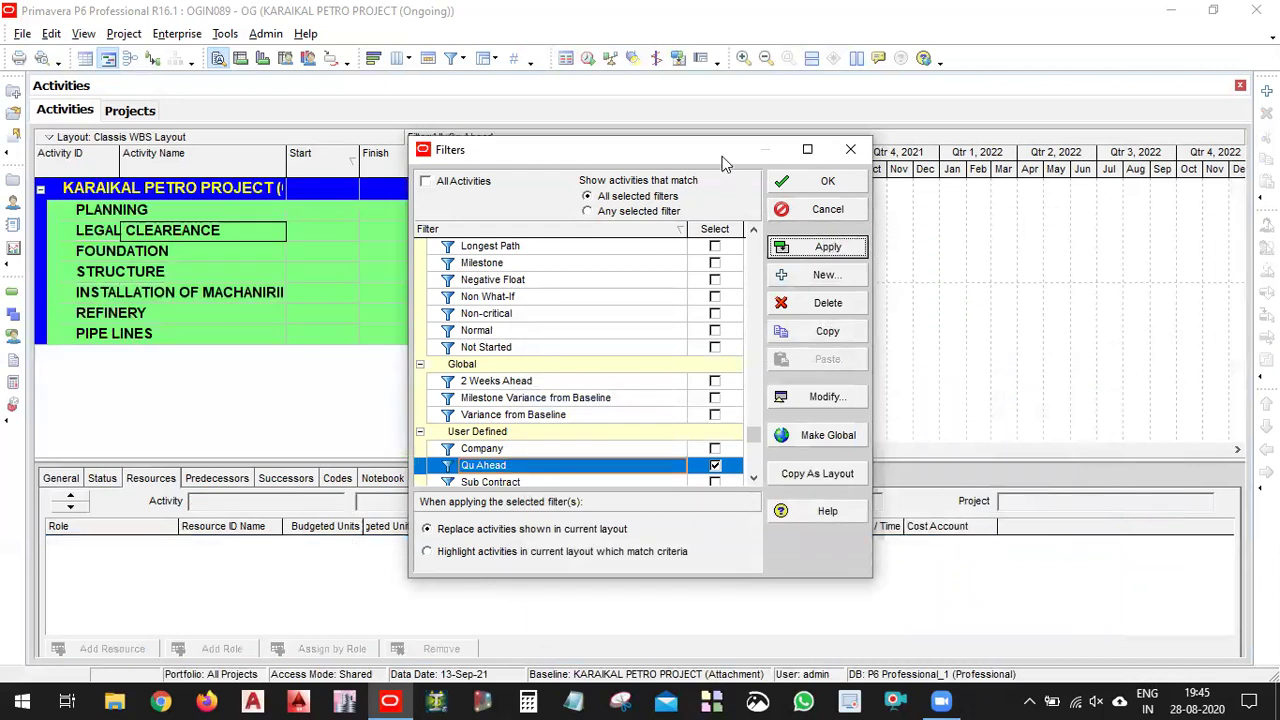
Open the global 2 Weeks Ahead filter's definition and view the date options for its first Start condition.
left_click_drag(710, 160, 663, 150)
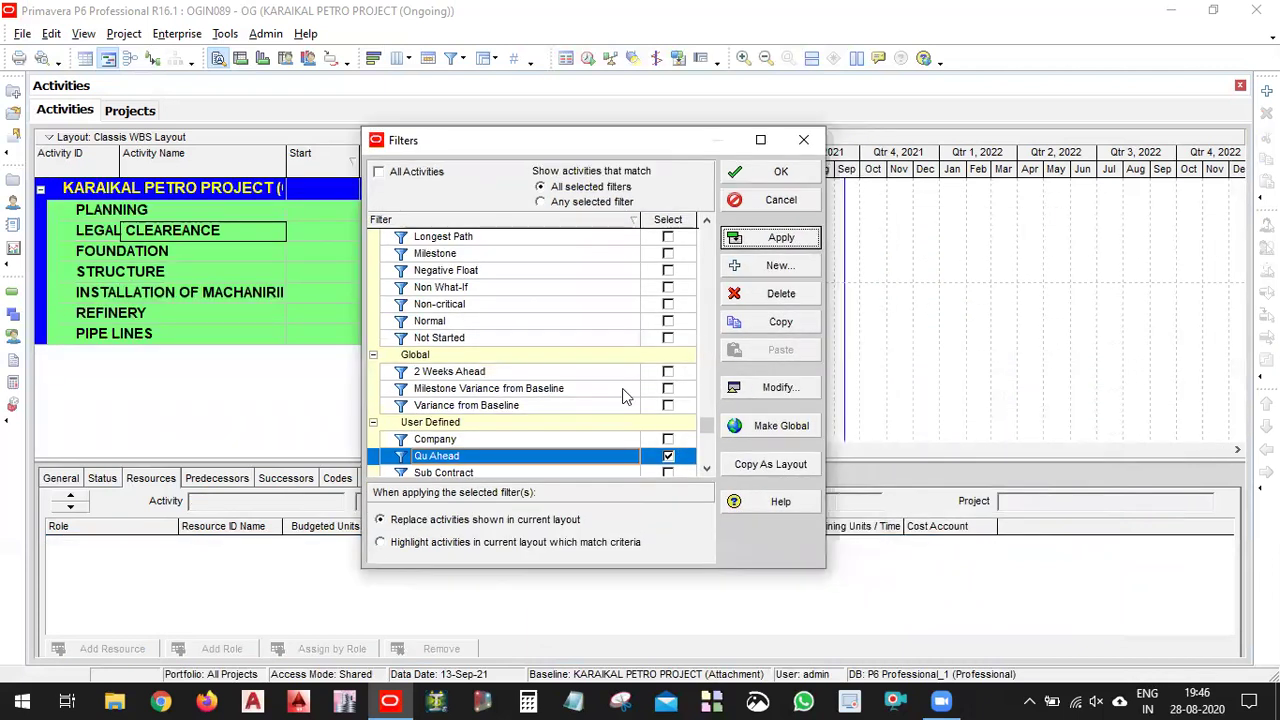
left_click(562, 373)
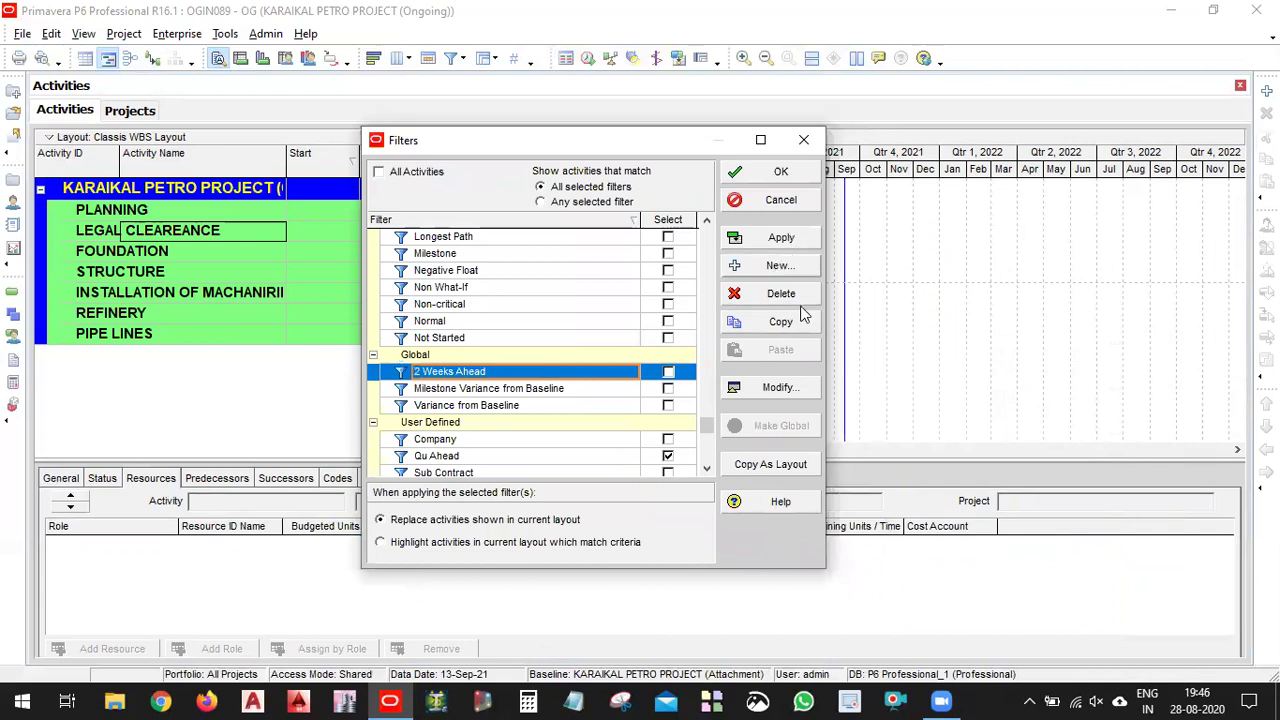
left_click(792, 387)
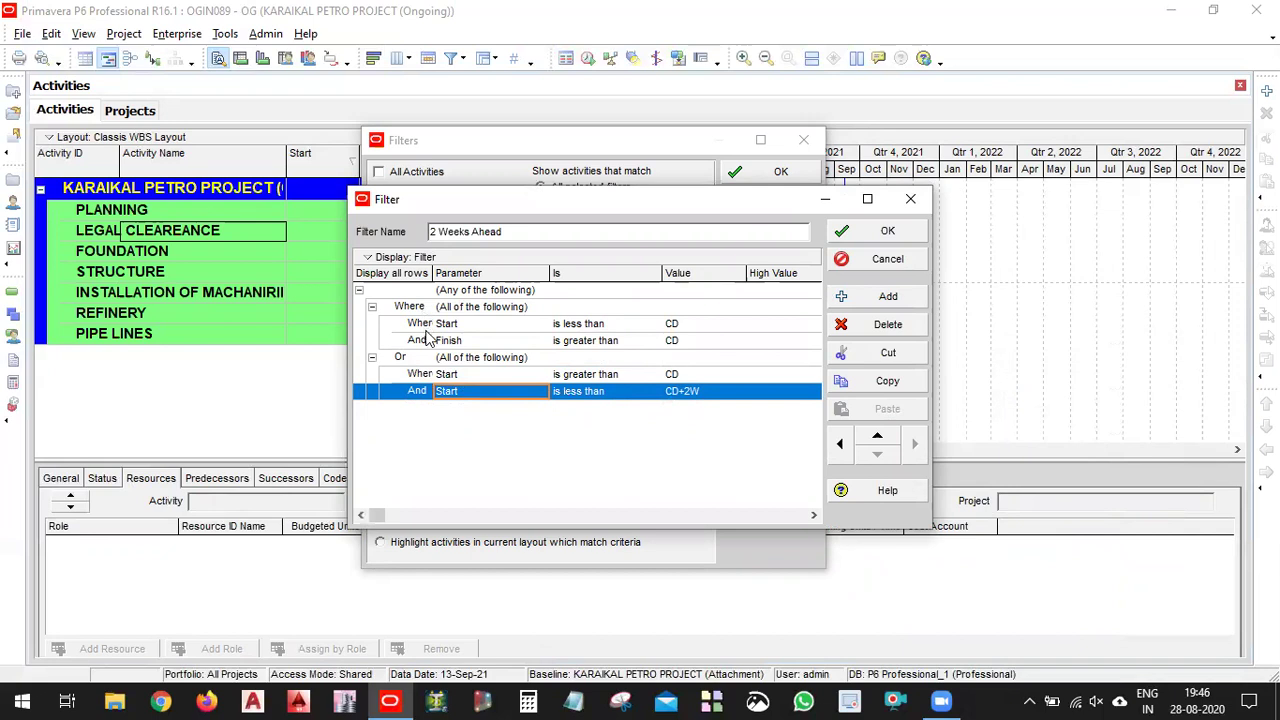
left_click(695, 325)
left_click(735, 323)
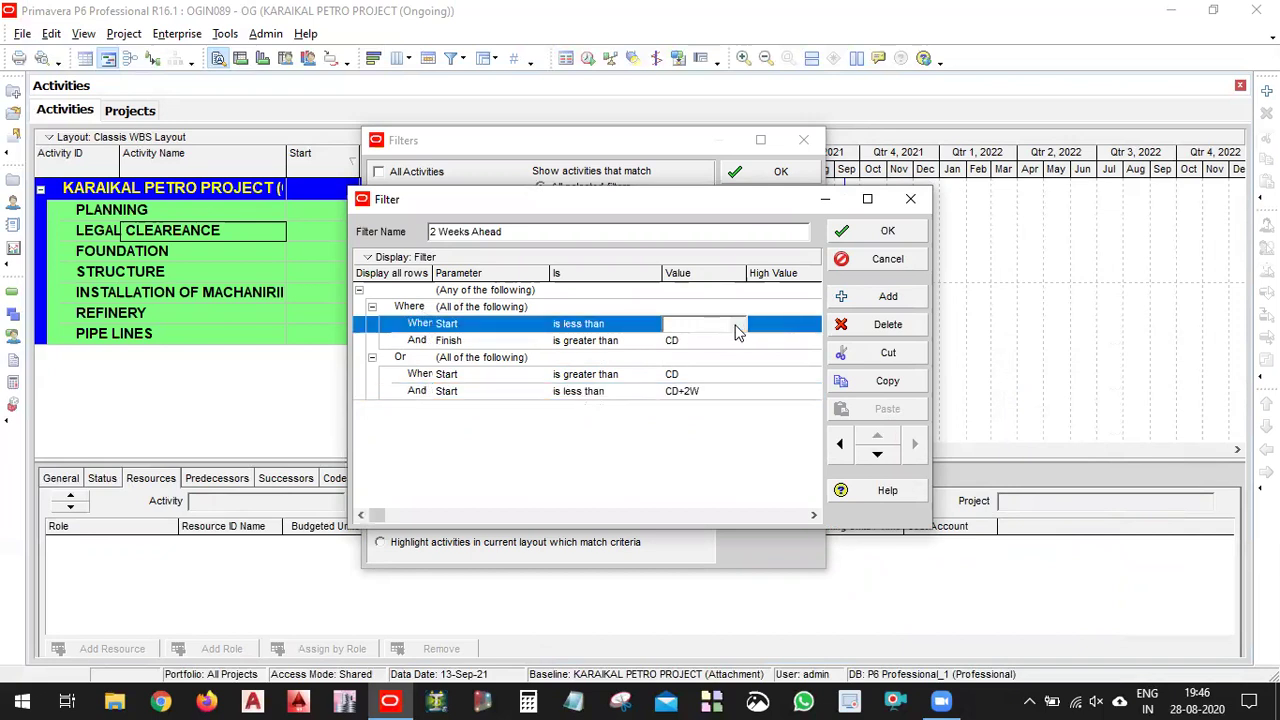
left_click(736, 327)
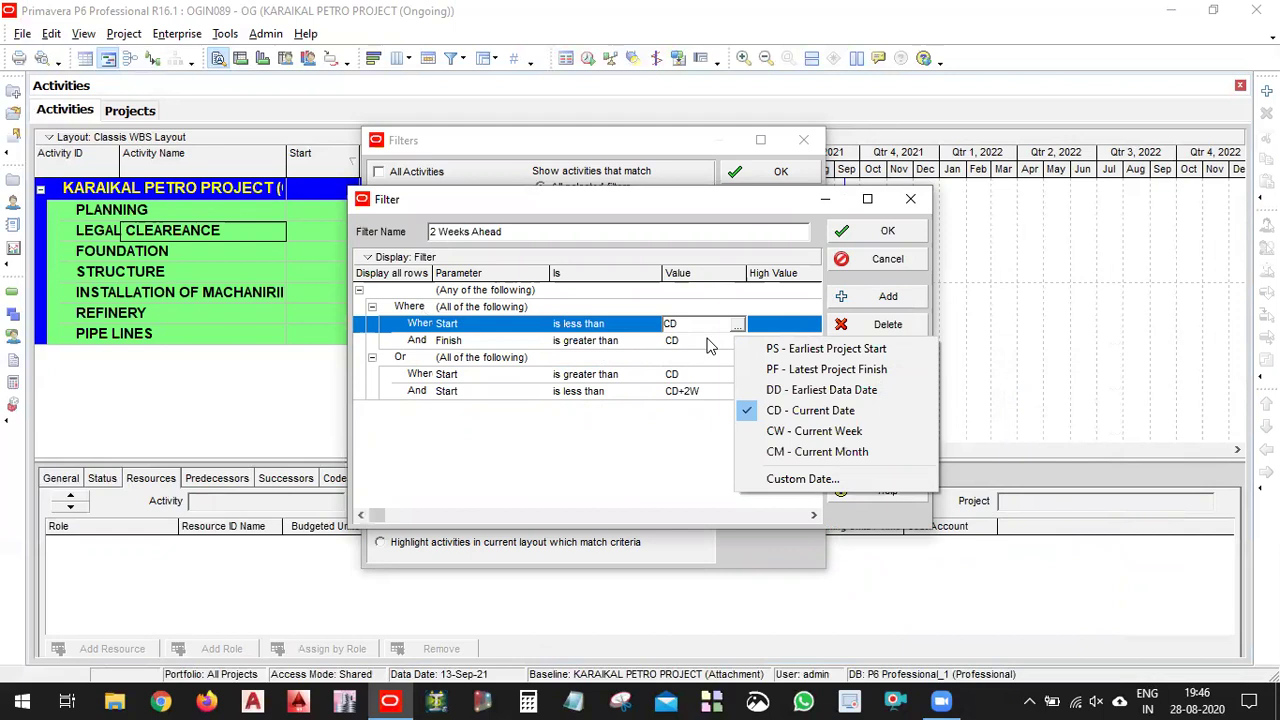
left_click(560, 358)
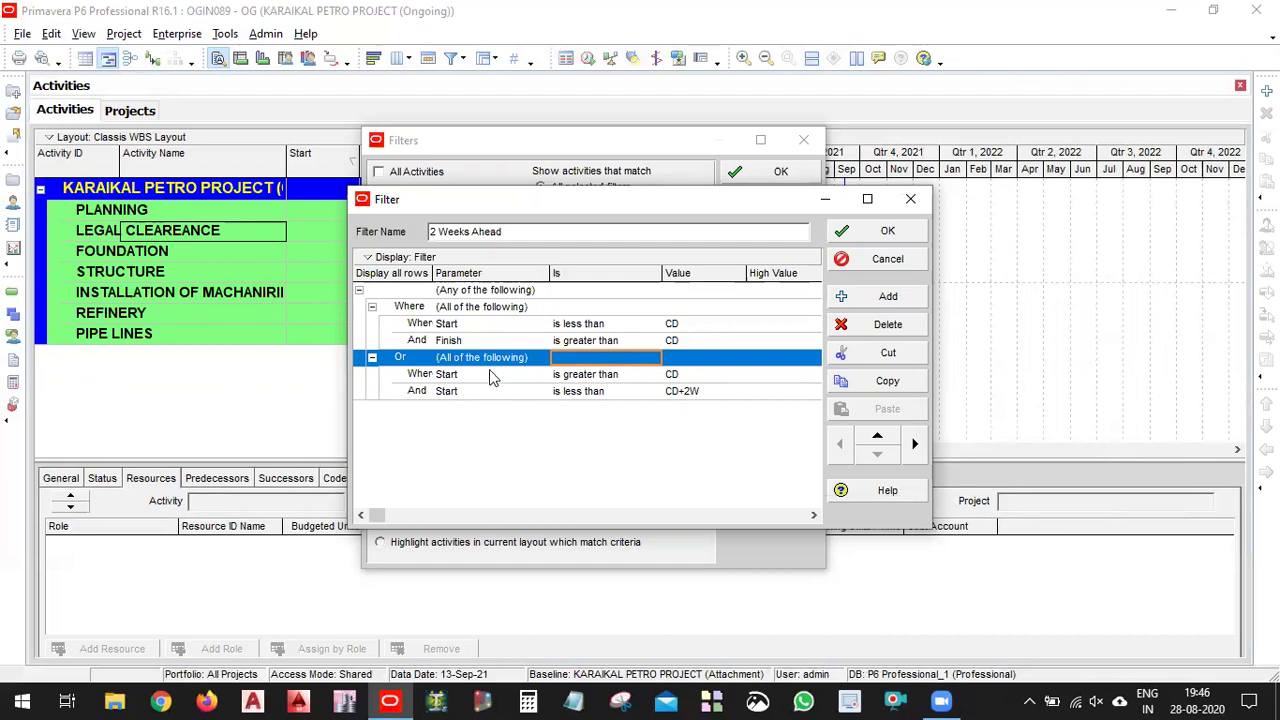
Examine the parameters, operators and date values in both condition groups of the 2 Weeks Ahead filter, and close its definition unchanged.
left_click(728, 325)
left_click(714, 339)
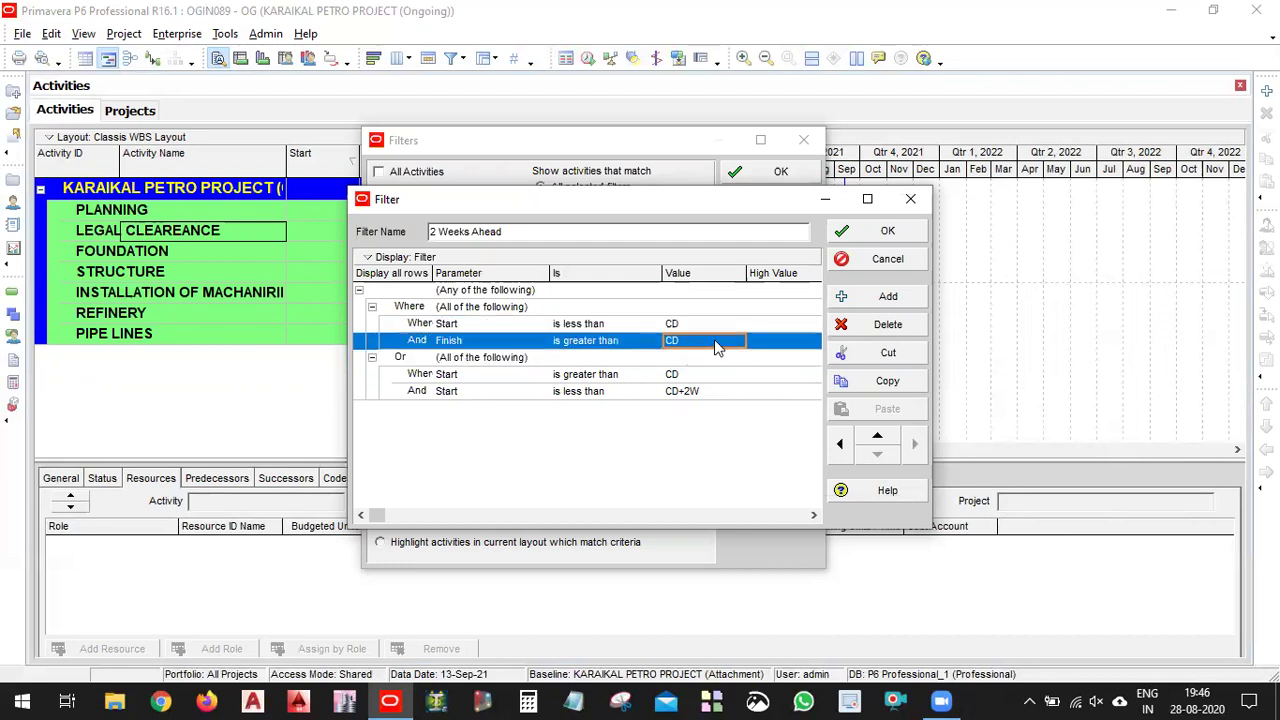
left_click(712, 324)
left_click(713, 348)
left_click(502, 325)
left_click(513, 345)
left_click(598, 325)
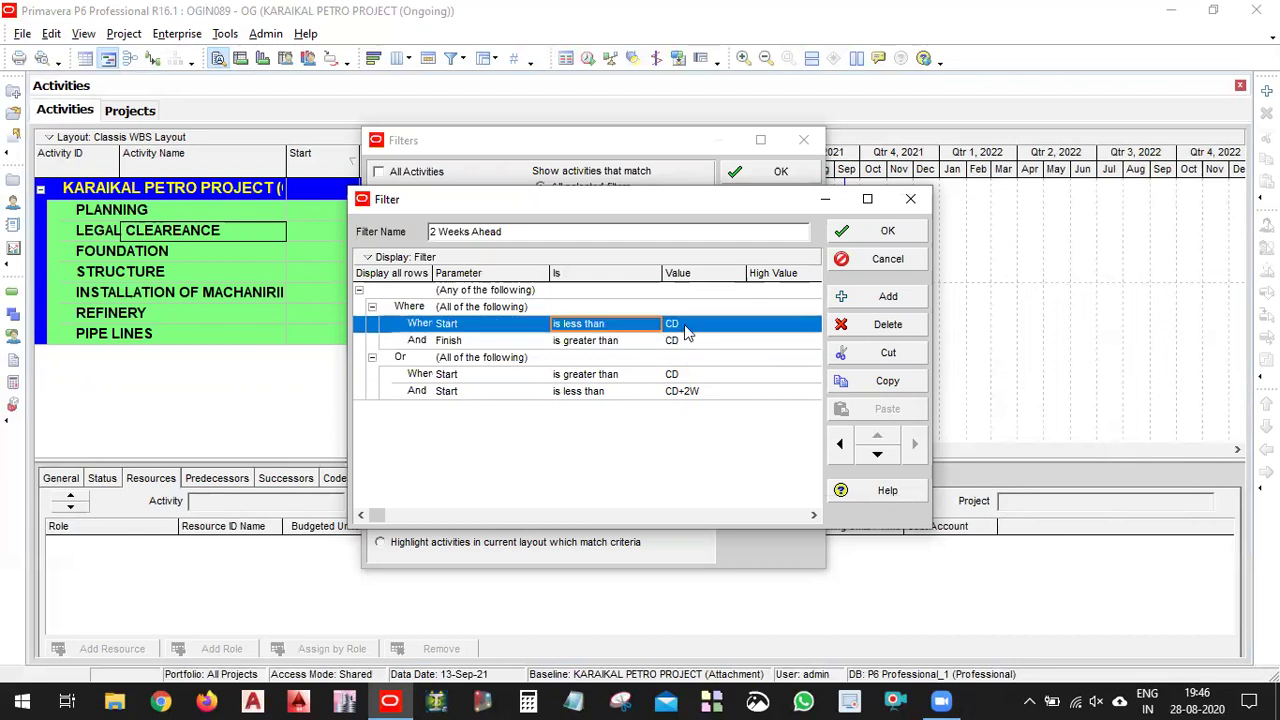
left_click(605, 341)
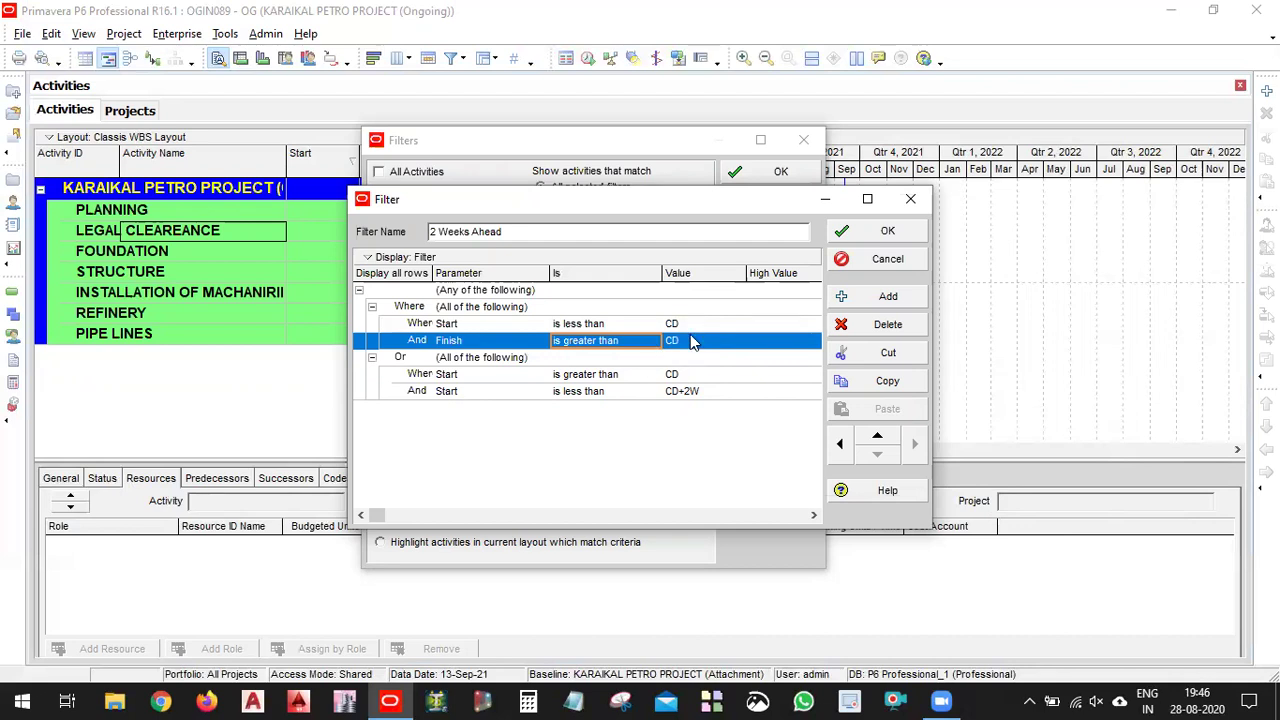
left_click(510, 377)
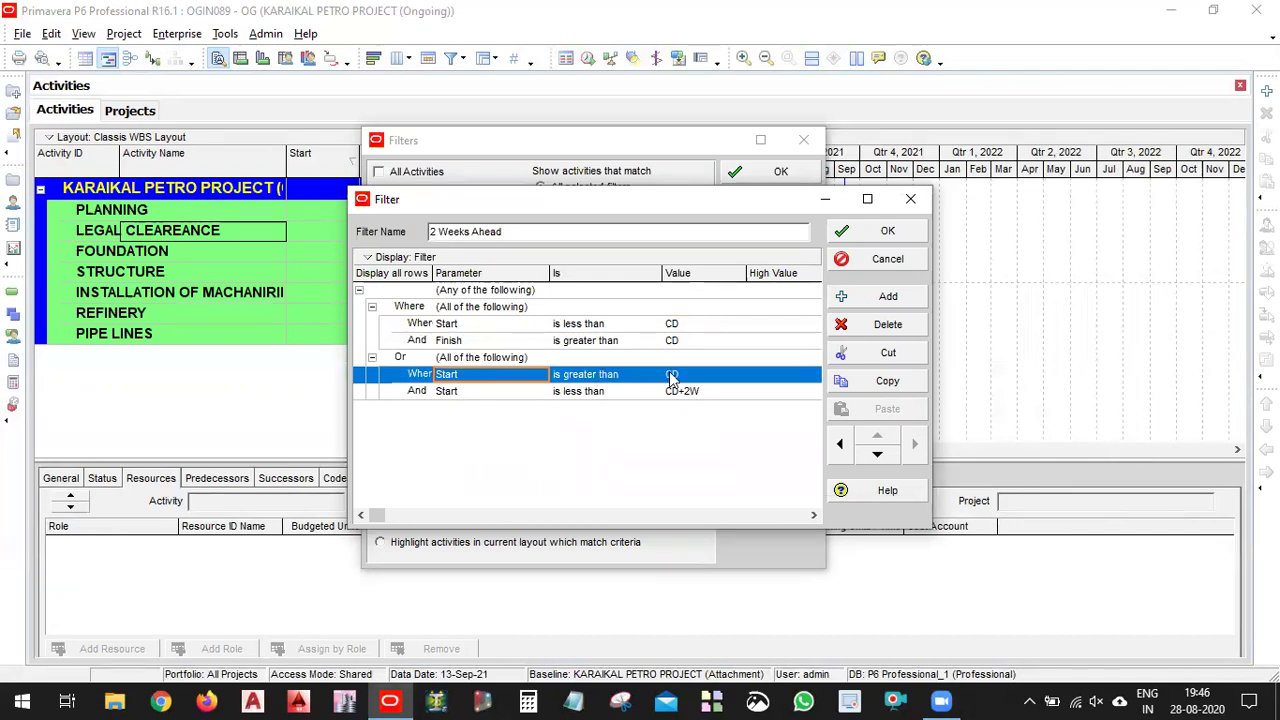
left_click(560, 394)
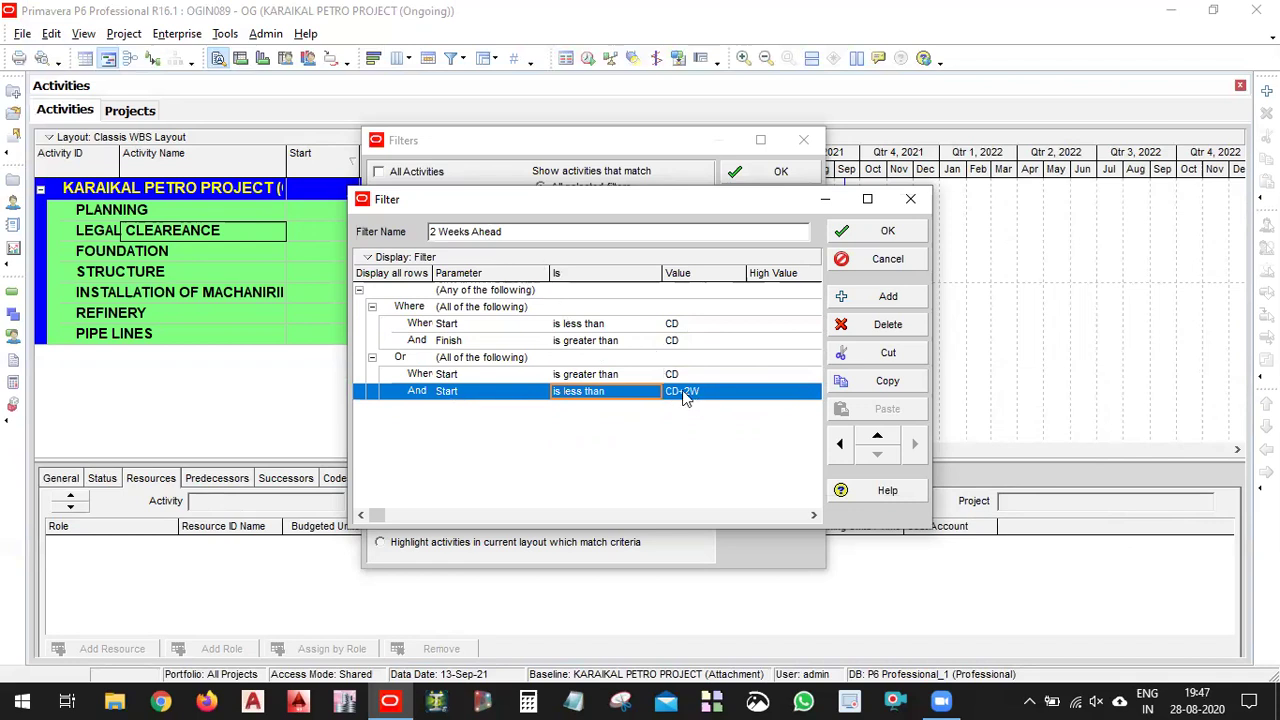
left_click(910, 200)
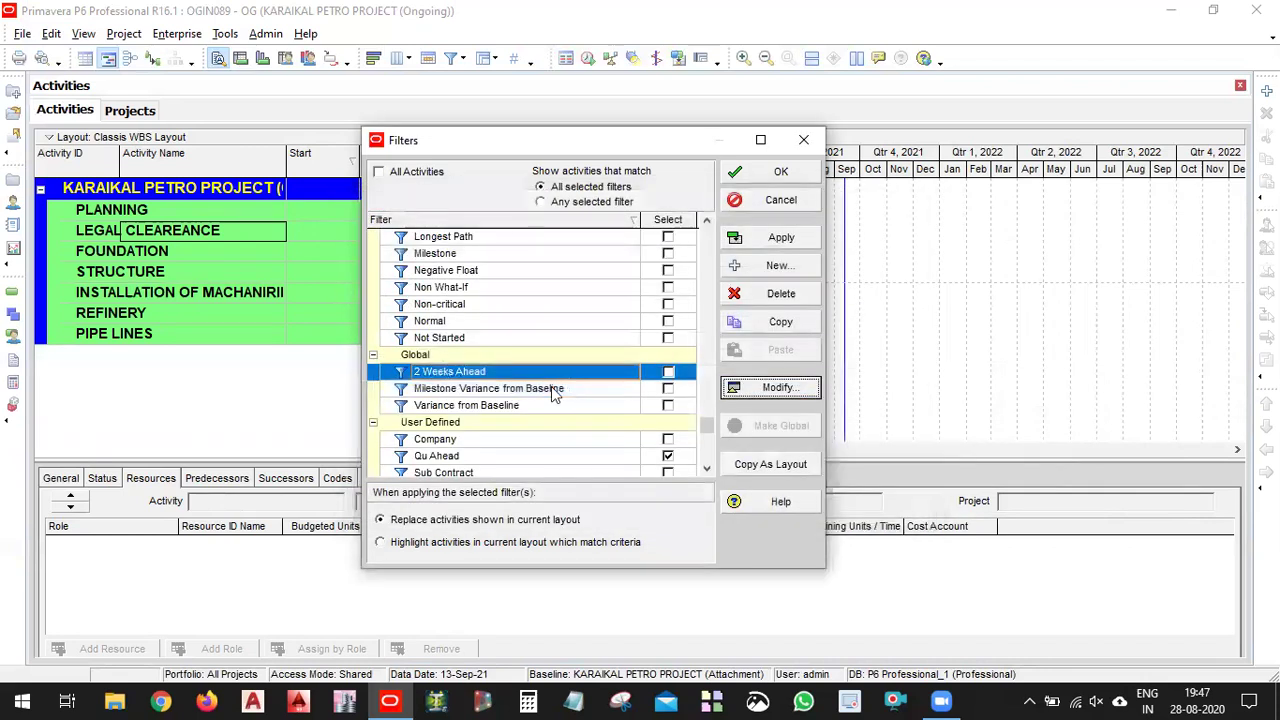
Open the Qu Ahead filter's definition, add a second condition row, and change the first condition's parameter to Start.
left_click(487, 457)
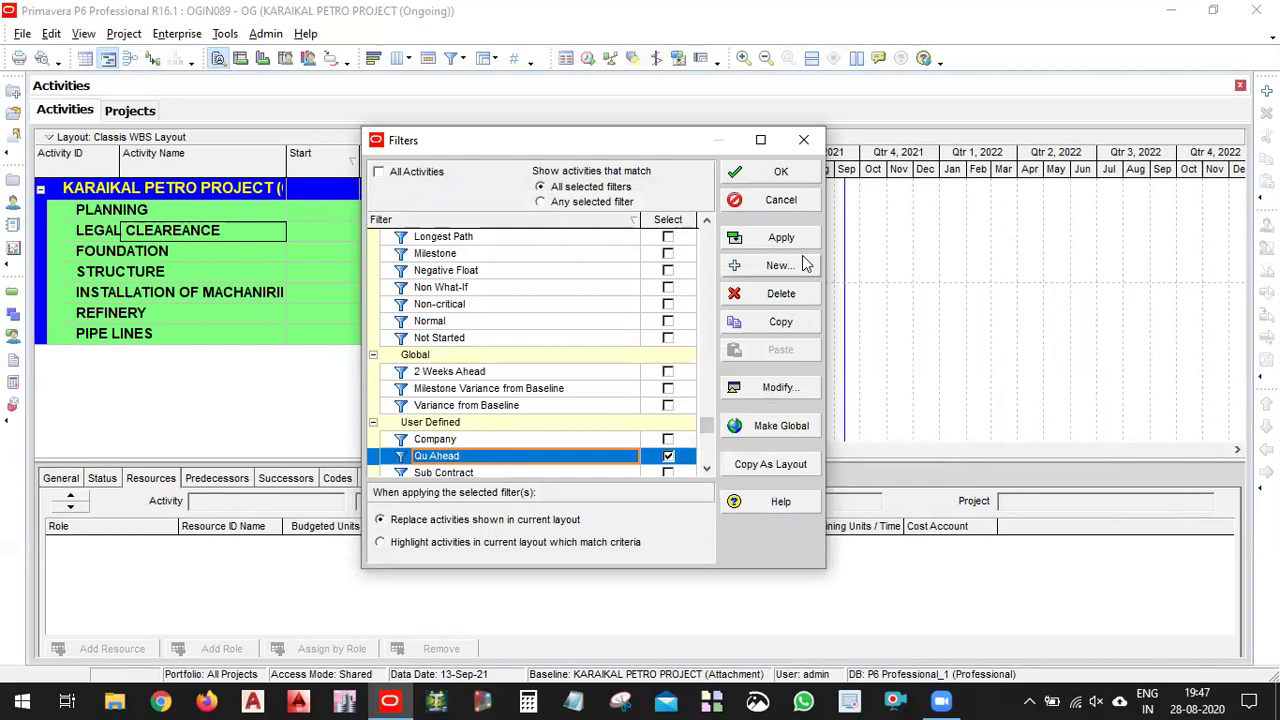
left_click(802, 392)
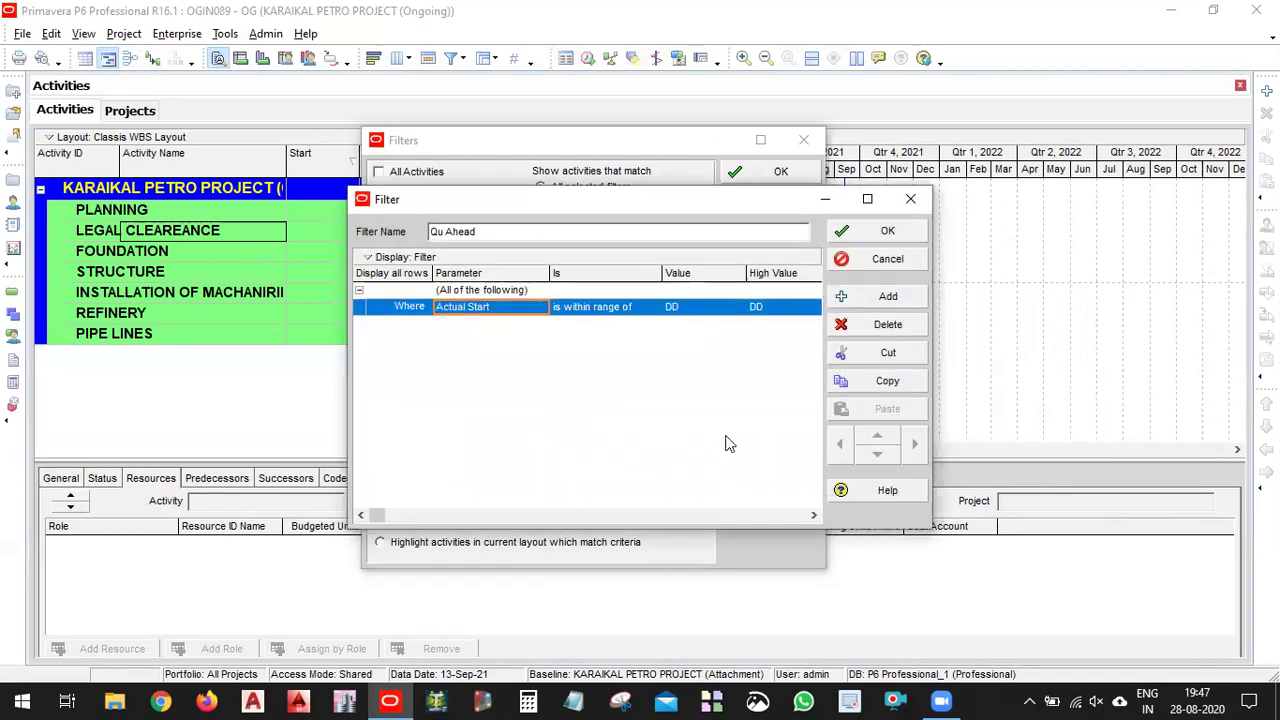
left_click(895, 300)
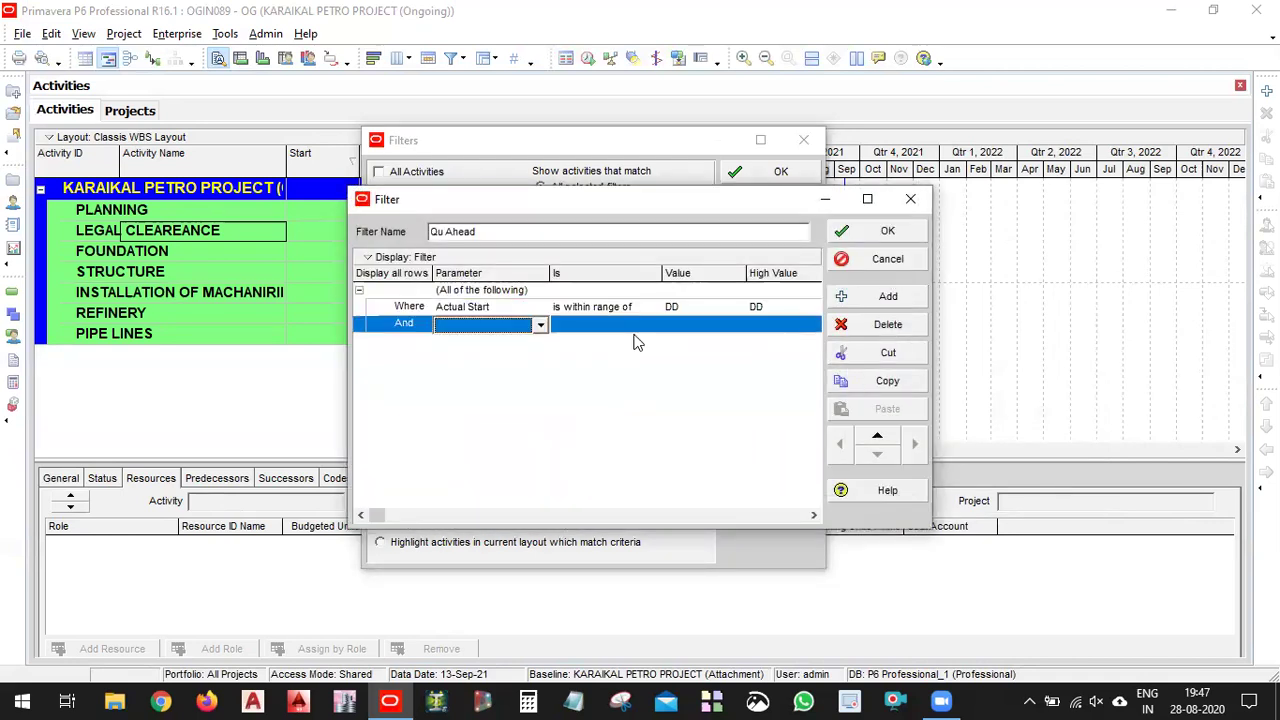
left_click(523, 304)
left_click(523, 304)
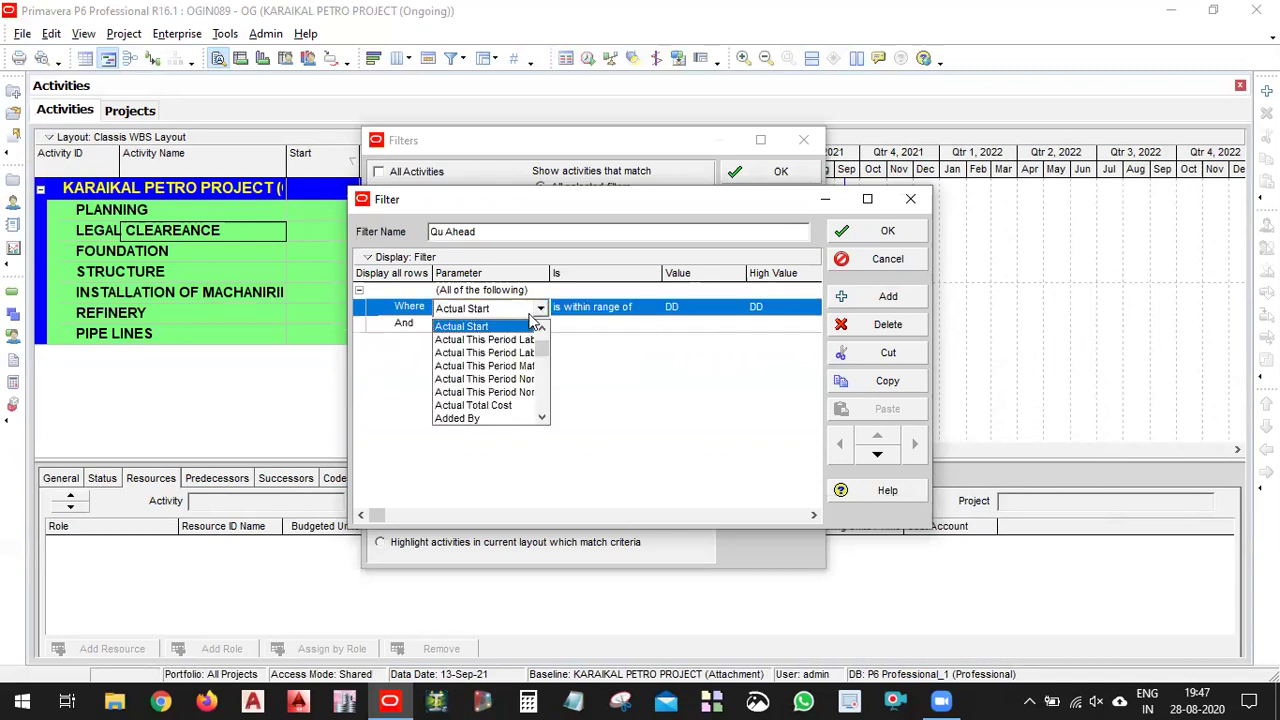
type("st")
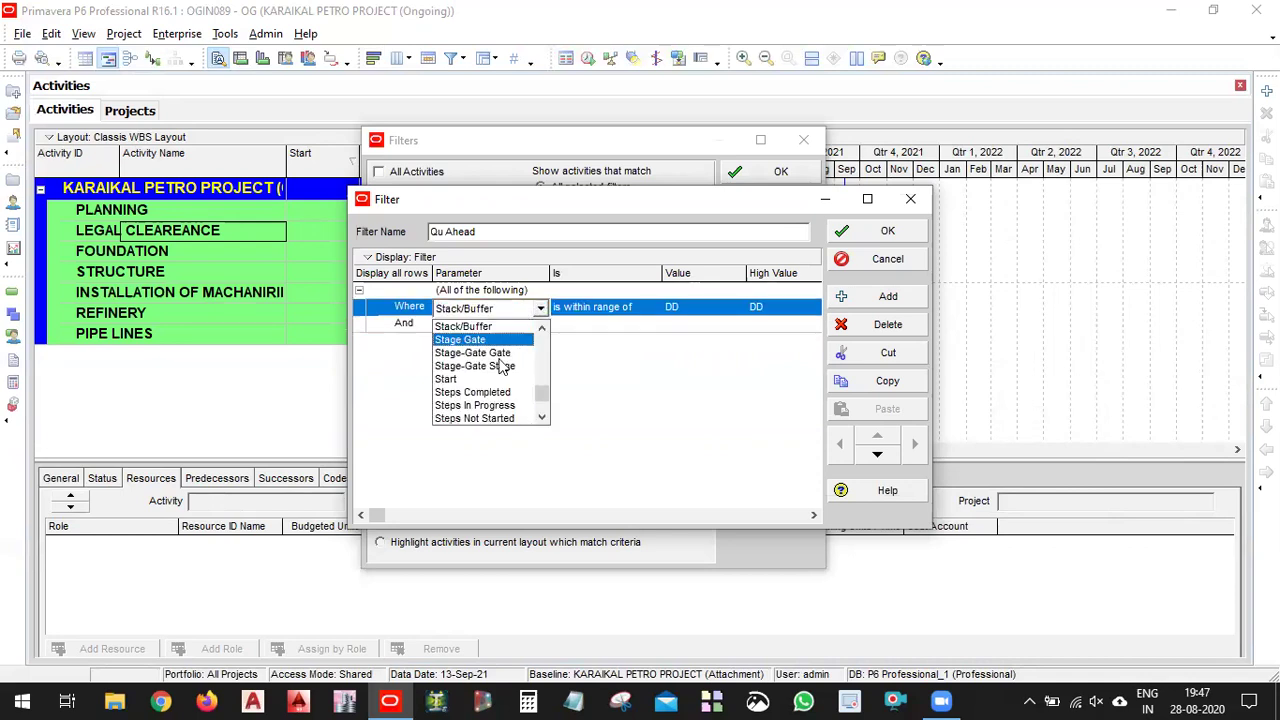
left_click(497, 380)
Set the parameter of the blank And condition to Finish.
left_click(532, 323)
left_click(537, 325)
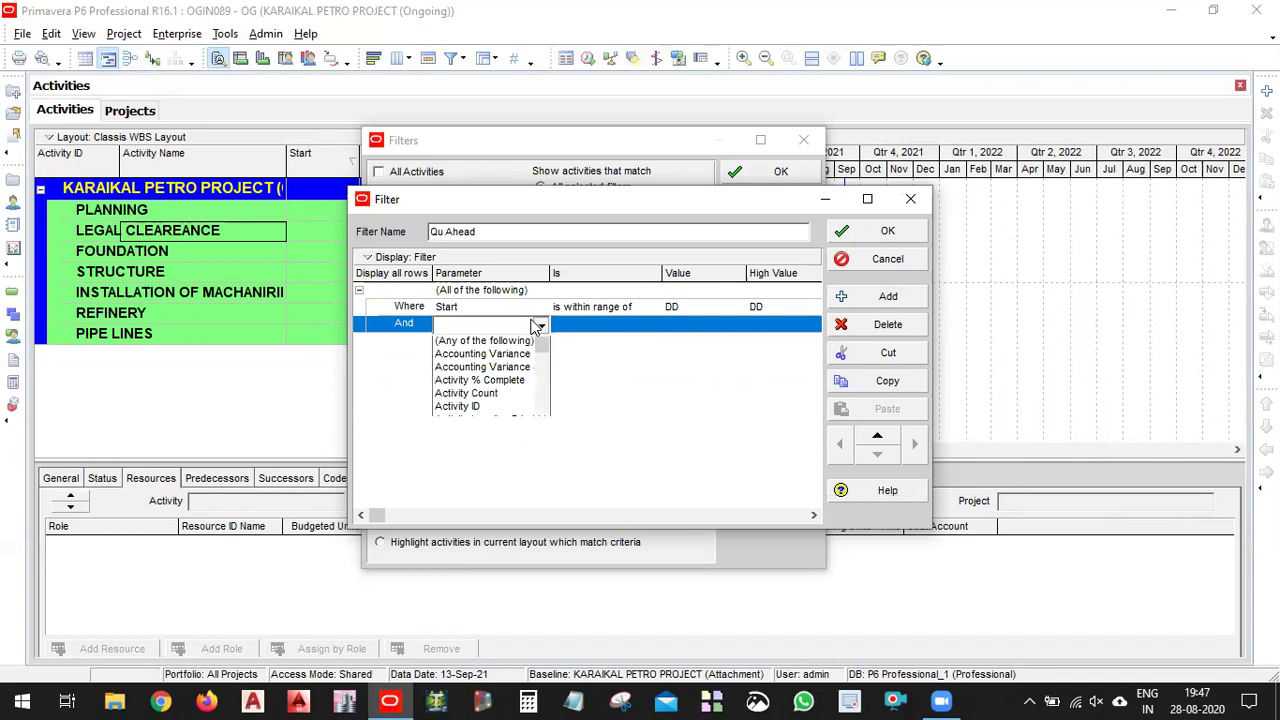
type("f")
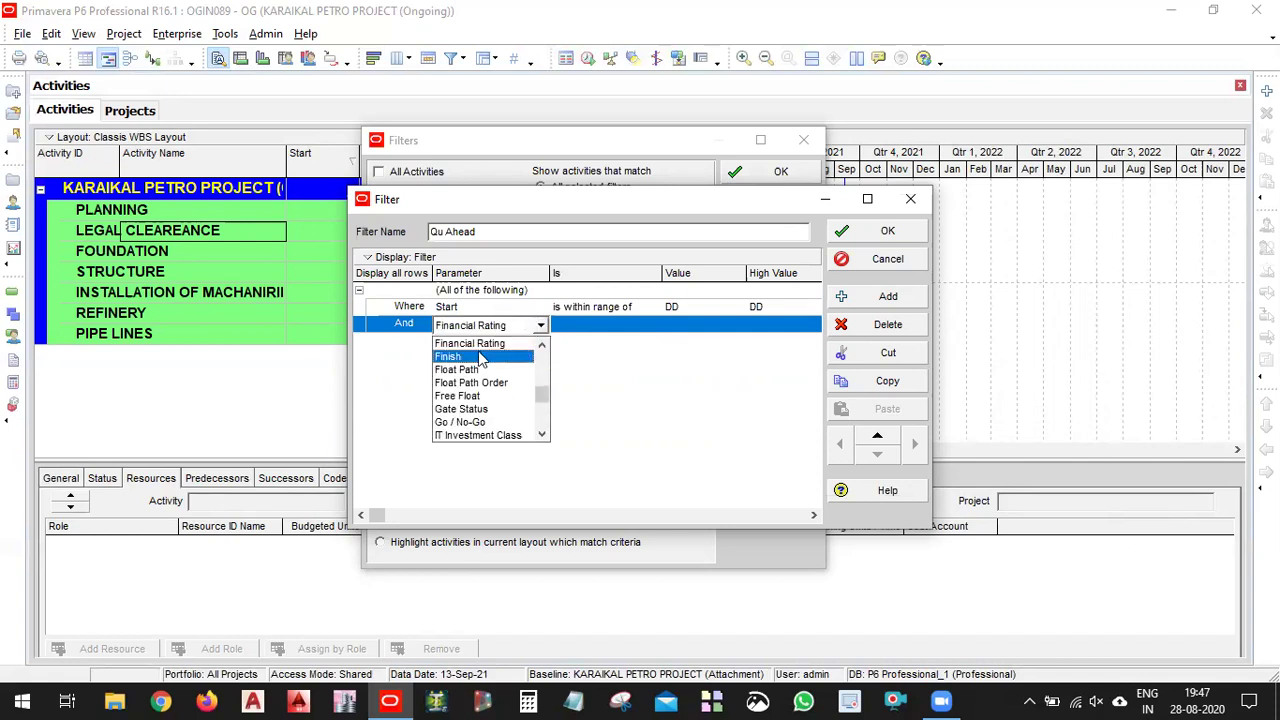
left_click(520, 356)
Set the Start condition to "is less than" with the value CD - Current Date.
left_click(600, 307)
left_click(652, 308)
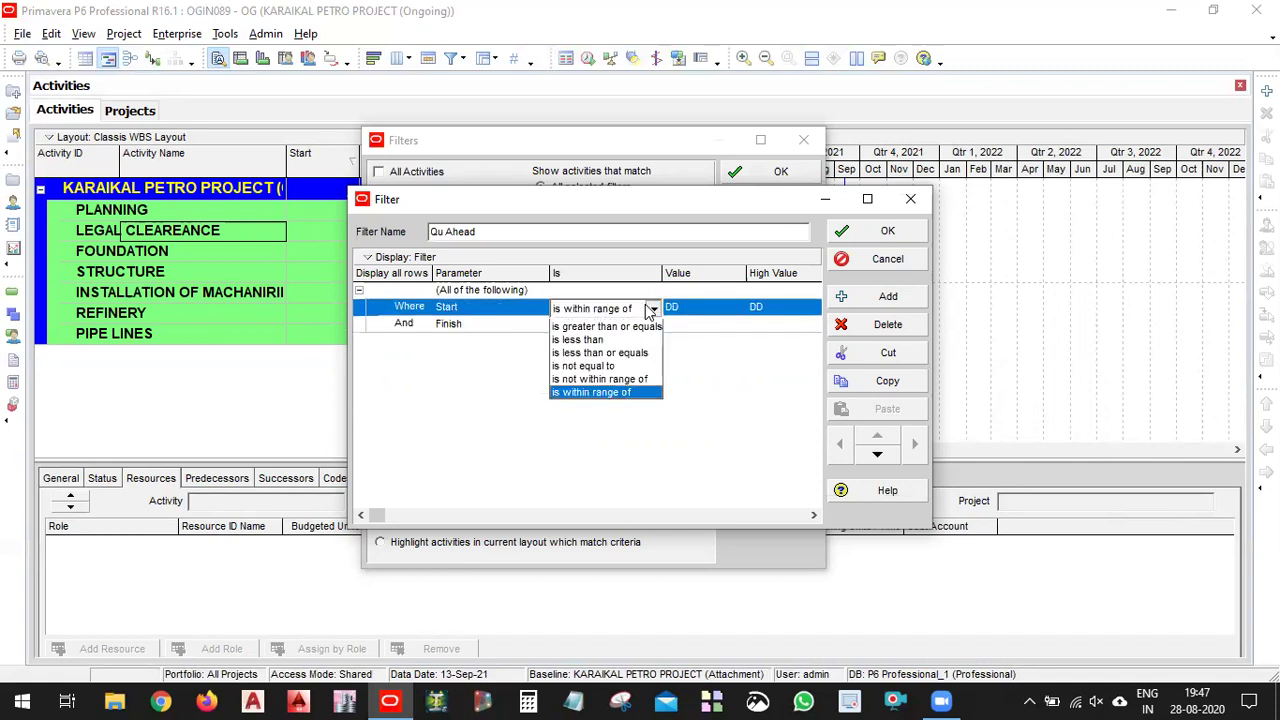
left_click(640, 338)
left_click(735, 308)
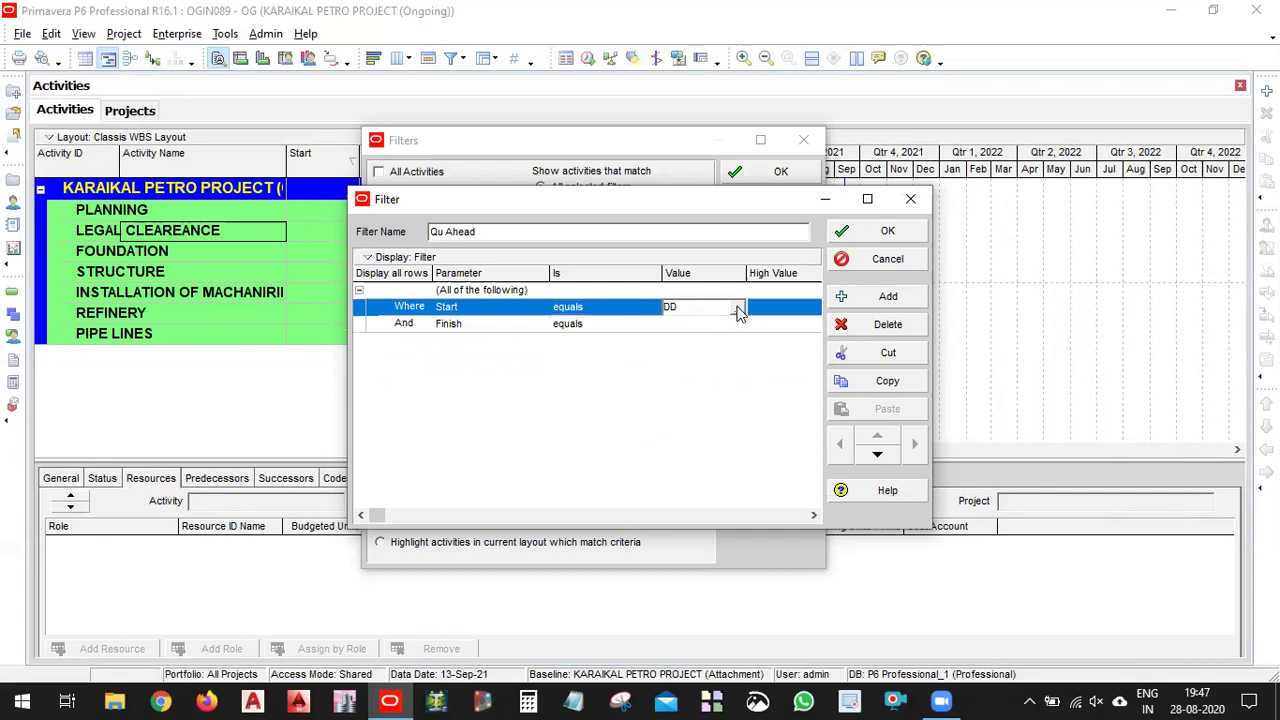
left_click(737, 307)
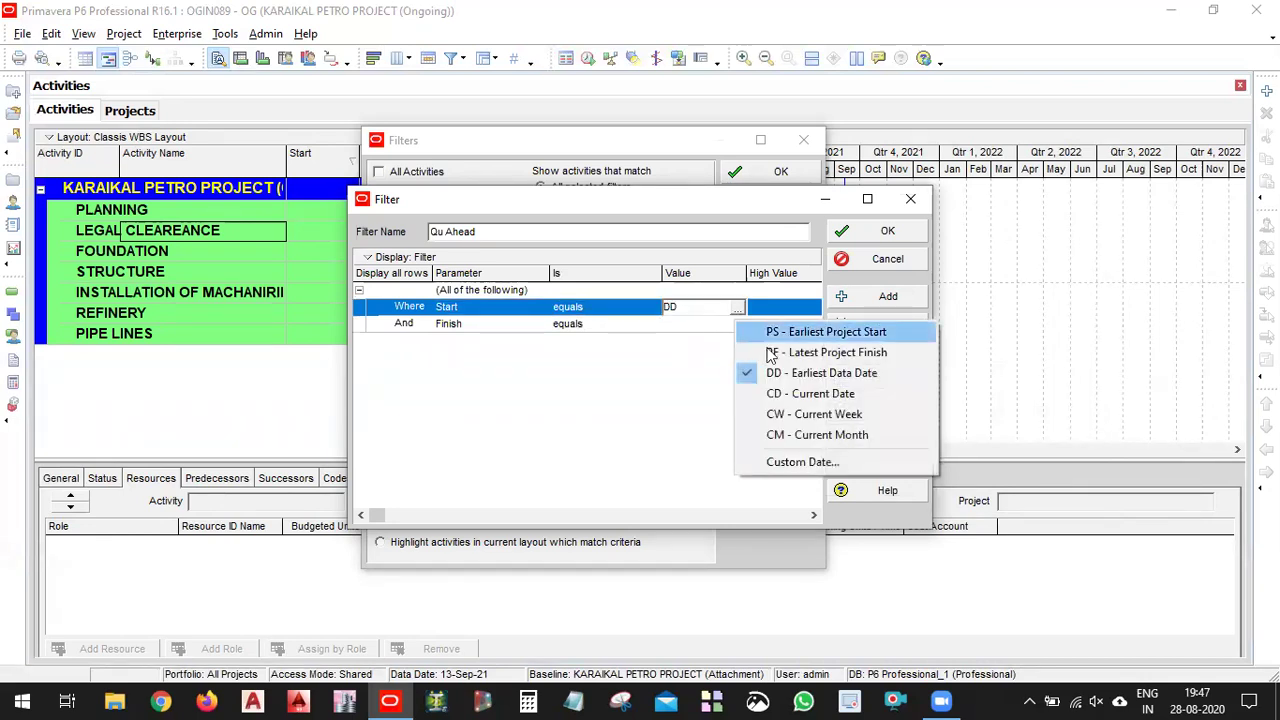
left_click(822, 395)
left_click(654, 306)
left_click(654, 306)
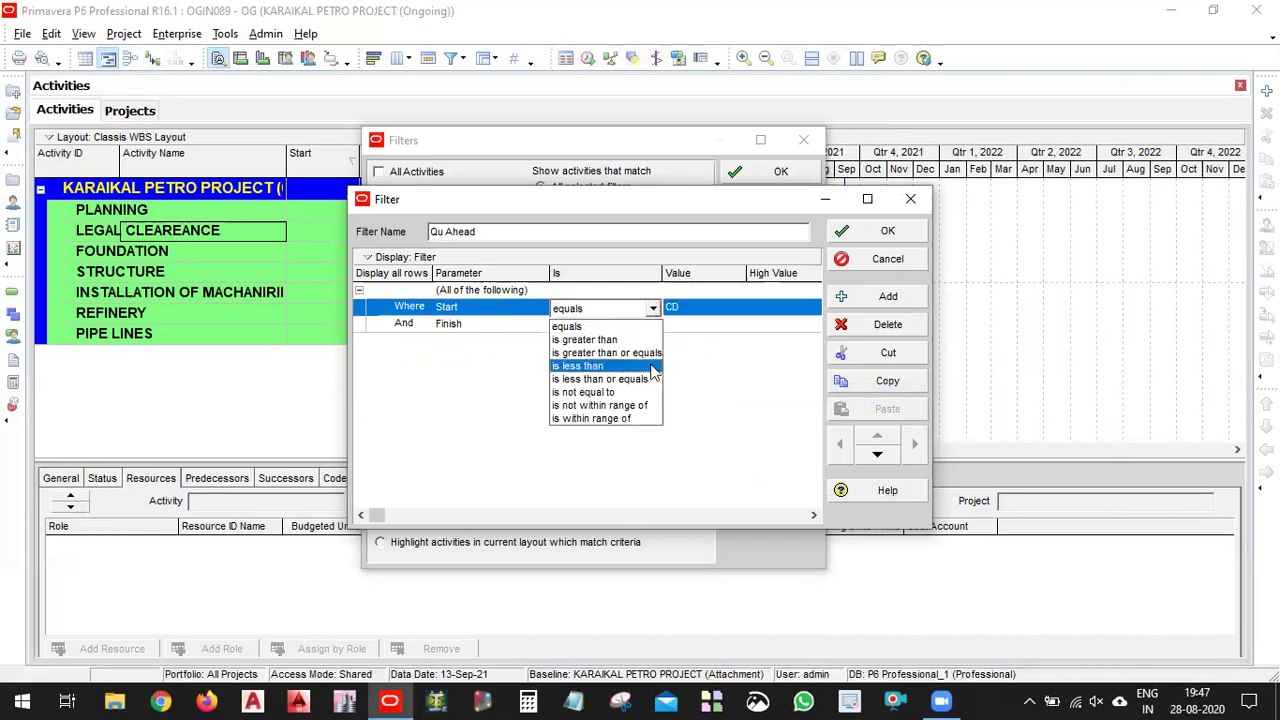
left_click(648, 366)
Set the Finish condition to "is less than" with the value CD - Current Date, and save the Qu Ahead filter.
left_click(652, 325)
left_click(652, 325)
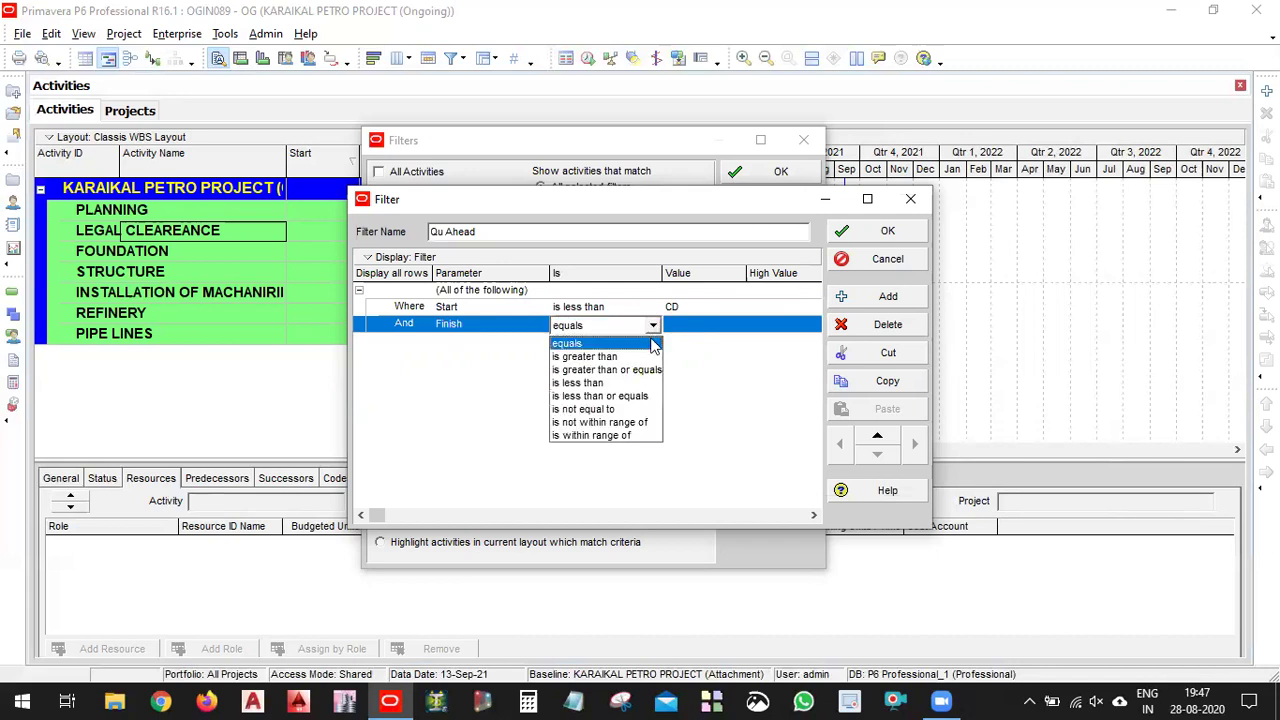
left_click(645, 387)
left_click(722, 332)
left_click(735, 330)
left_click(737, 333)
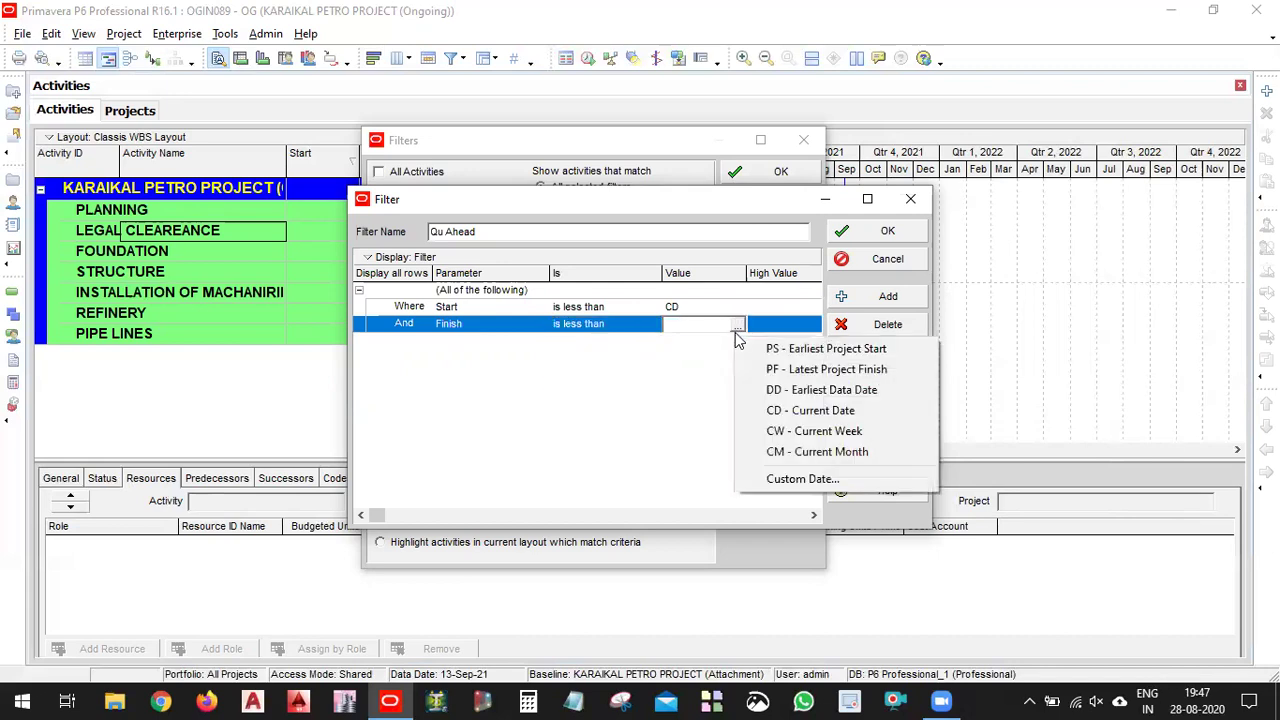
left_click(833, 410)
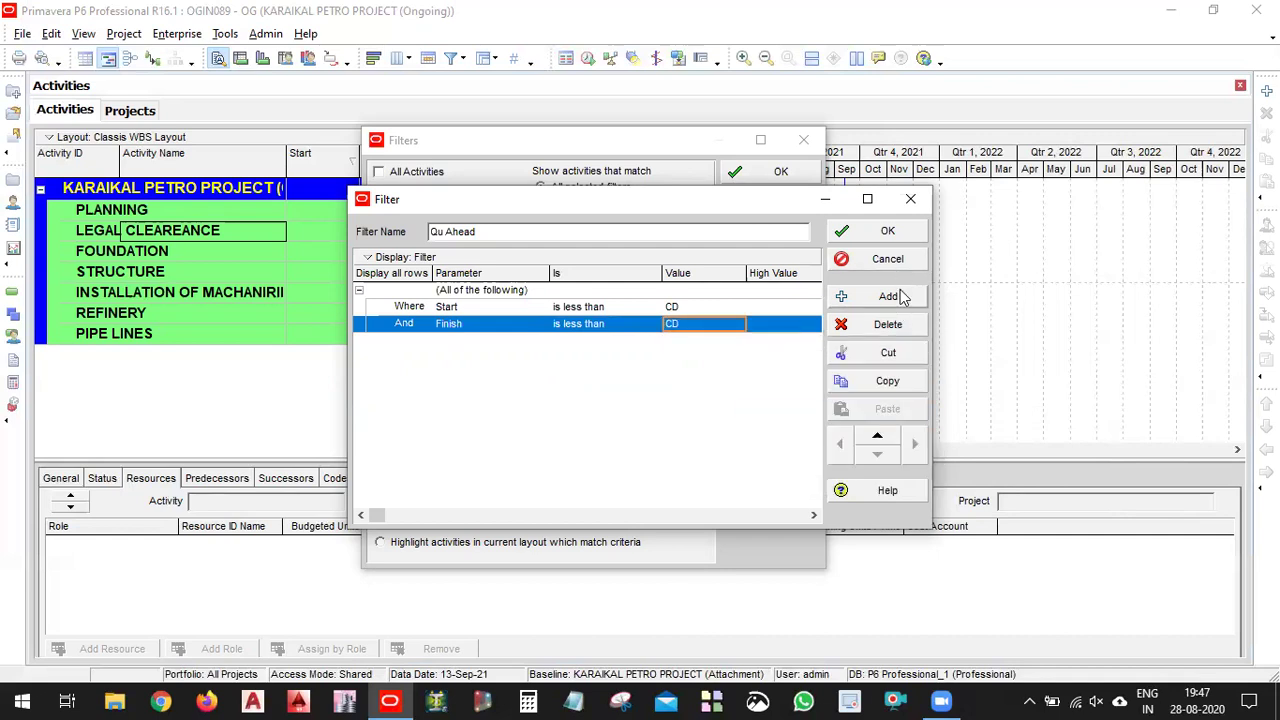
left_click(905, 231)
Review the operators in the global 2 Weeks Ahead filter's definition and close it unchanged.
left_click(537, 373)
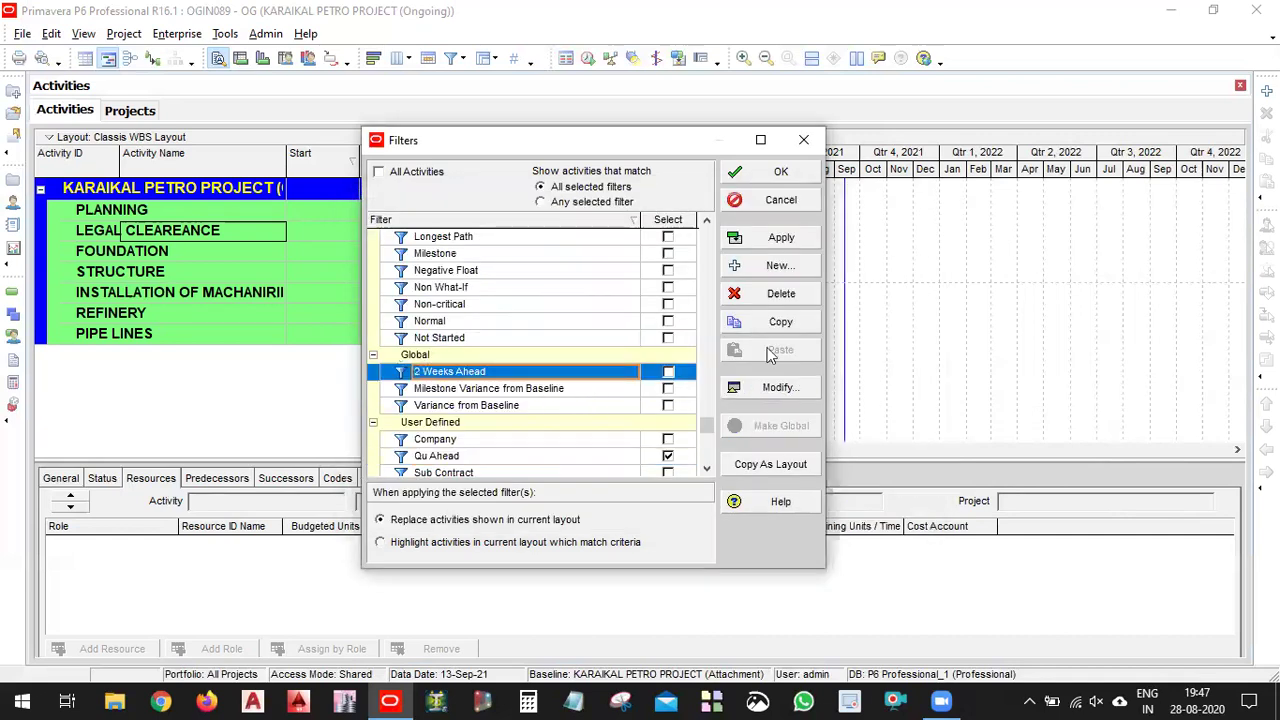
left_click(774, 387)
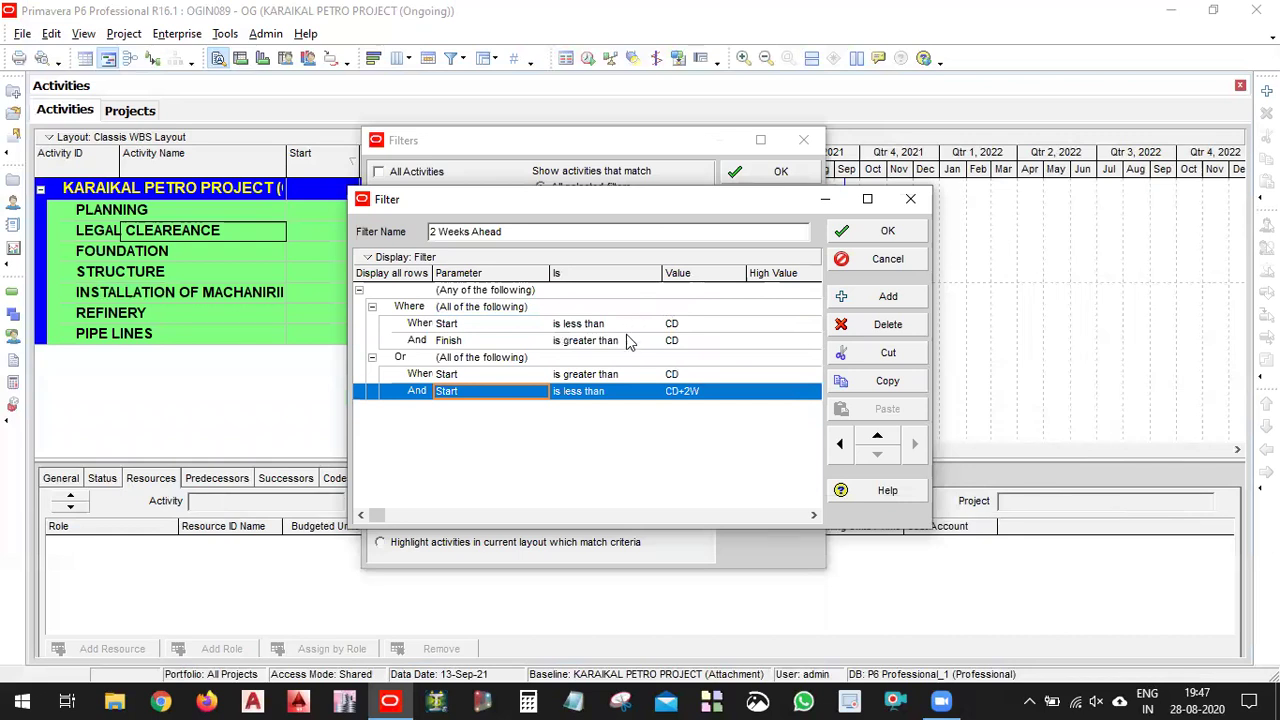
left_click(910, 199)
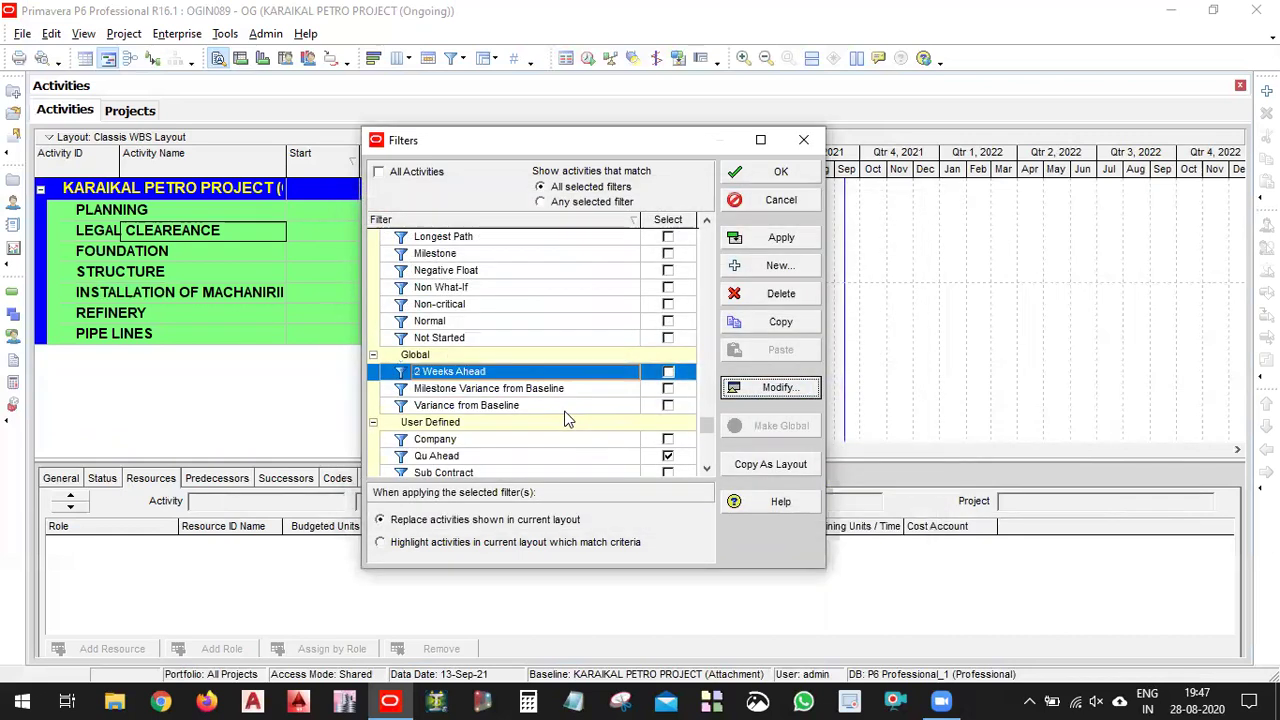
Reopen the Qu Ahead filter's definition and change the Finish condition's operator to "is greater than".
left_click(477, 454)
left_click(790, 394)
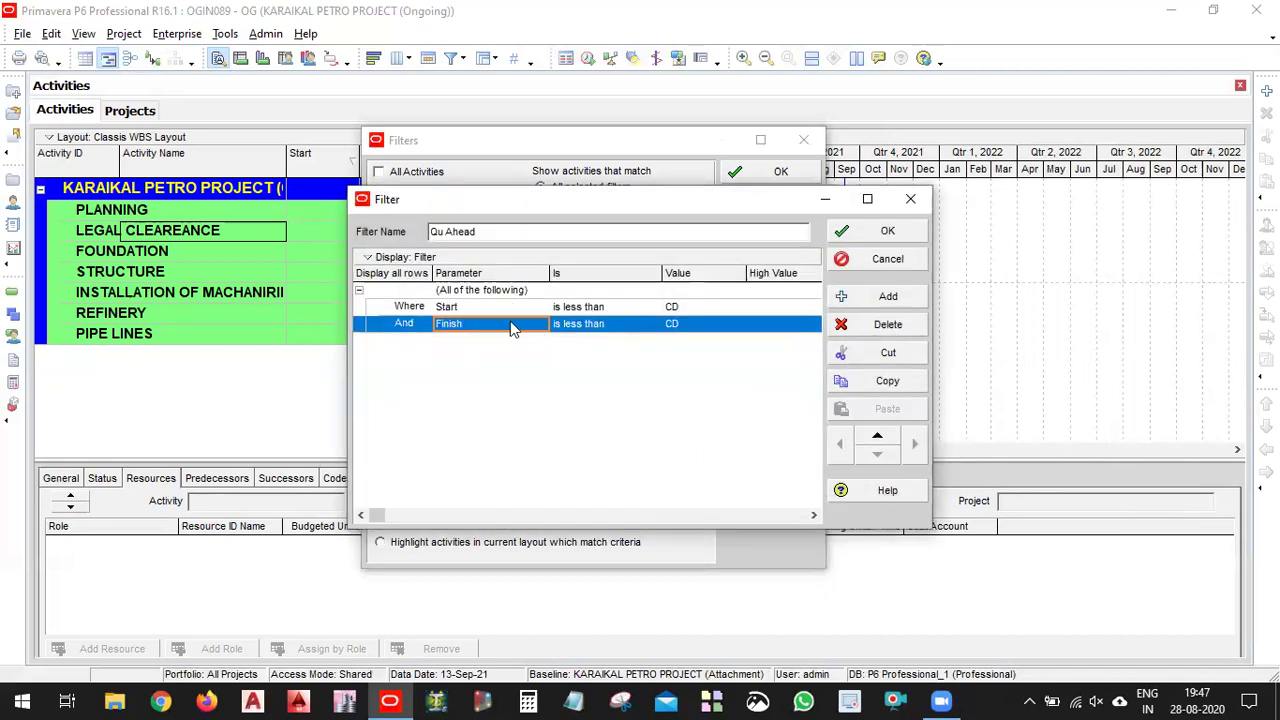
left_click(643, 323)
left_click(643, 323)
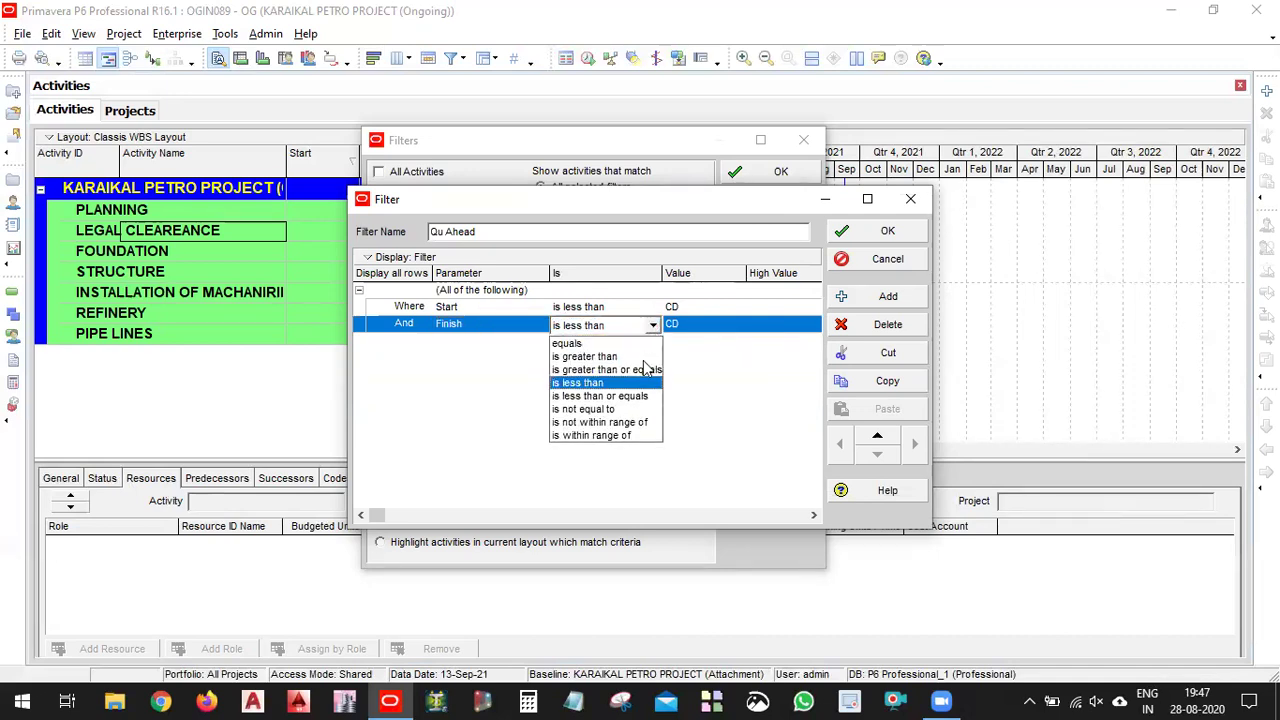
left_click(648, 357)
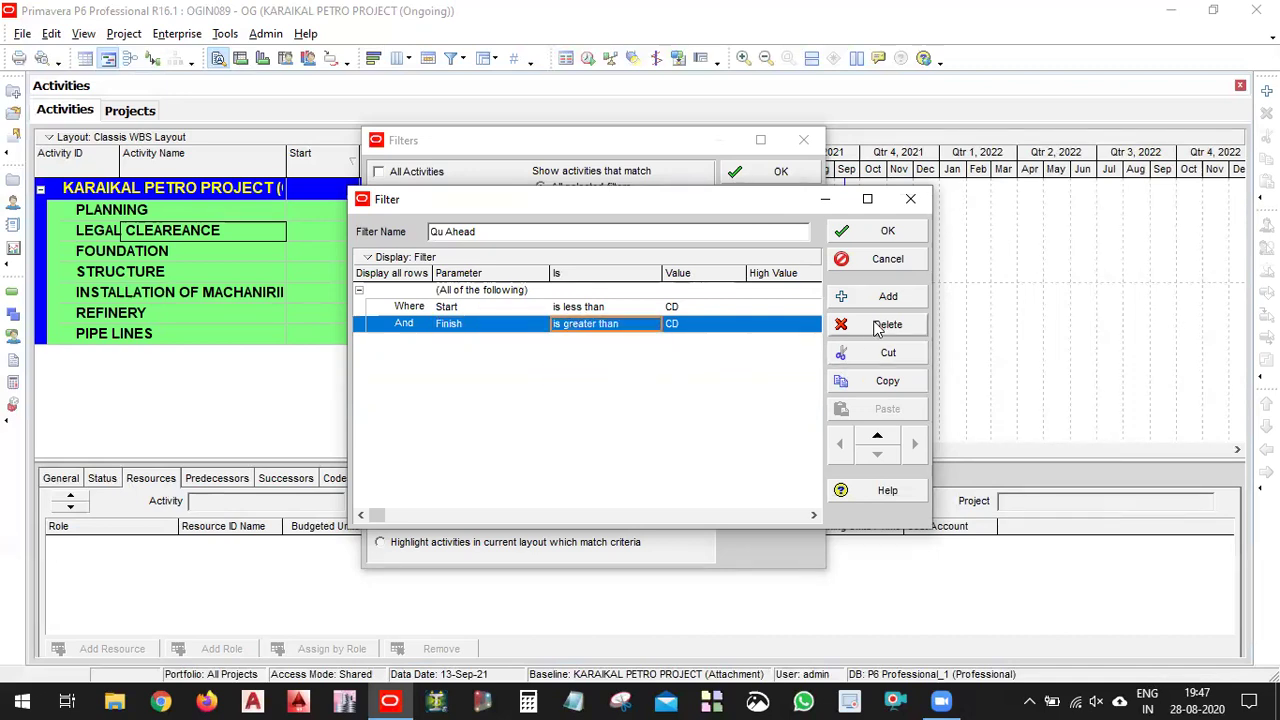
Add a blank condition row under the top group and move it below the Finish condition.
left_click(500, 291)
left_click(888, 298)
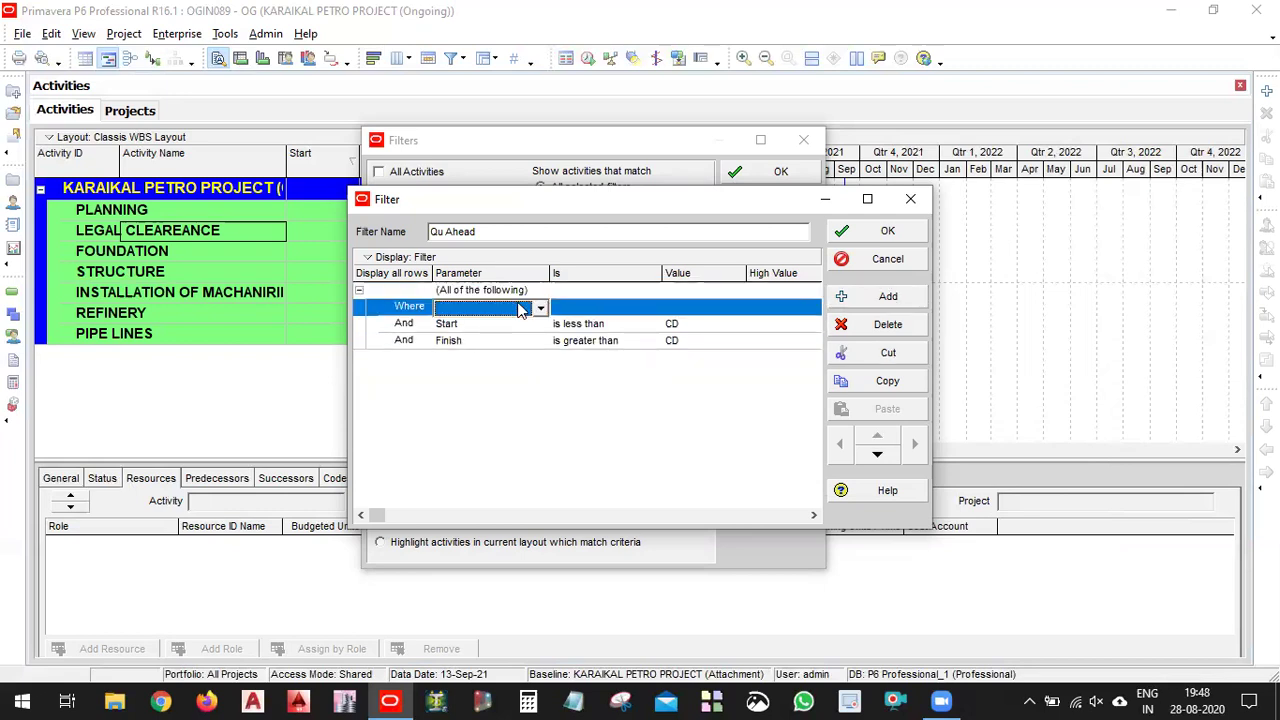
left_click(877, 454)
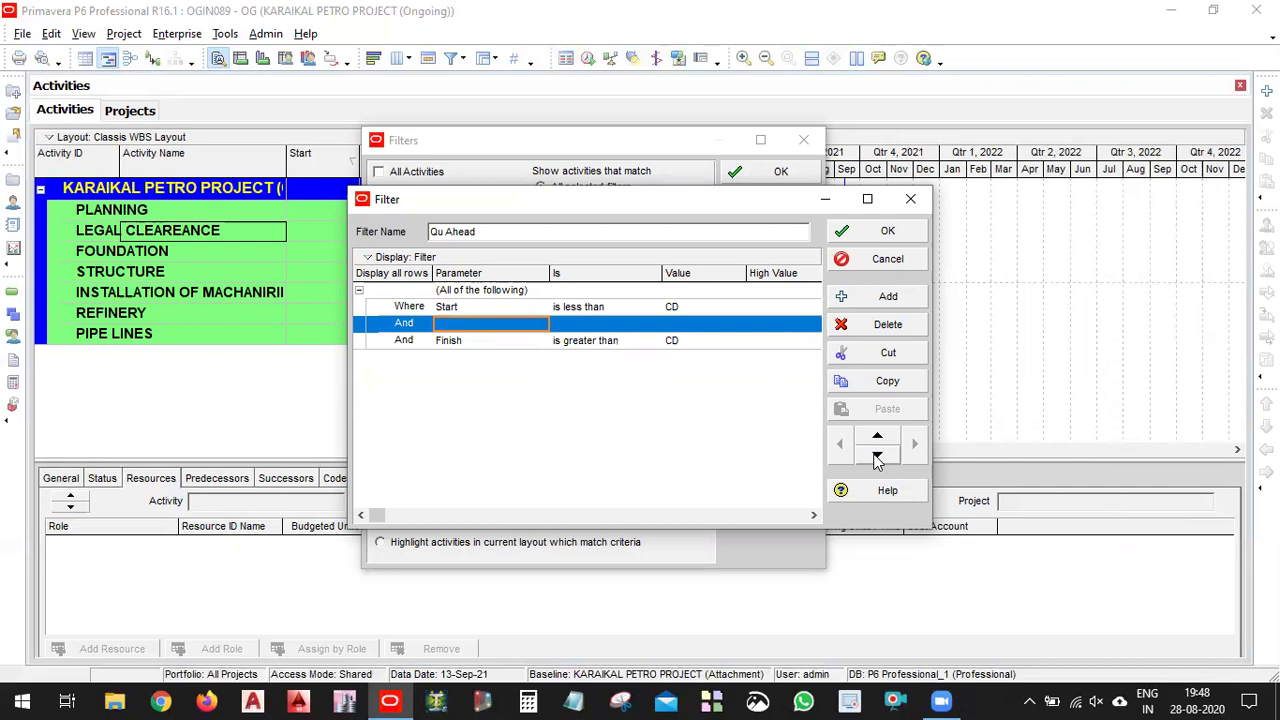
left_click(877, 454)
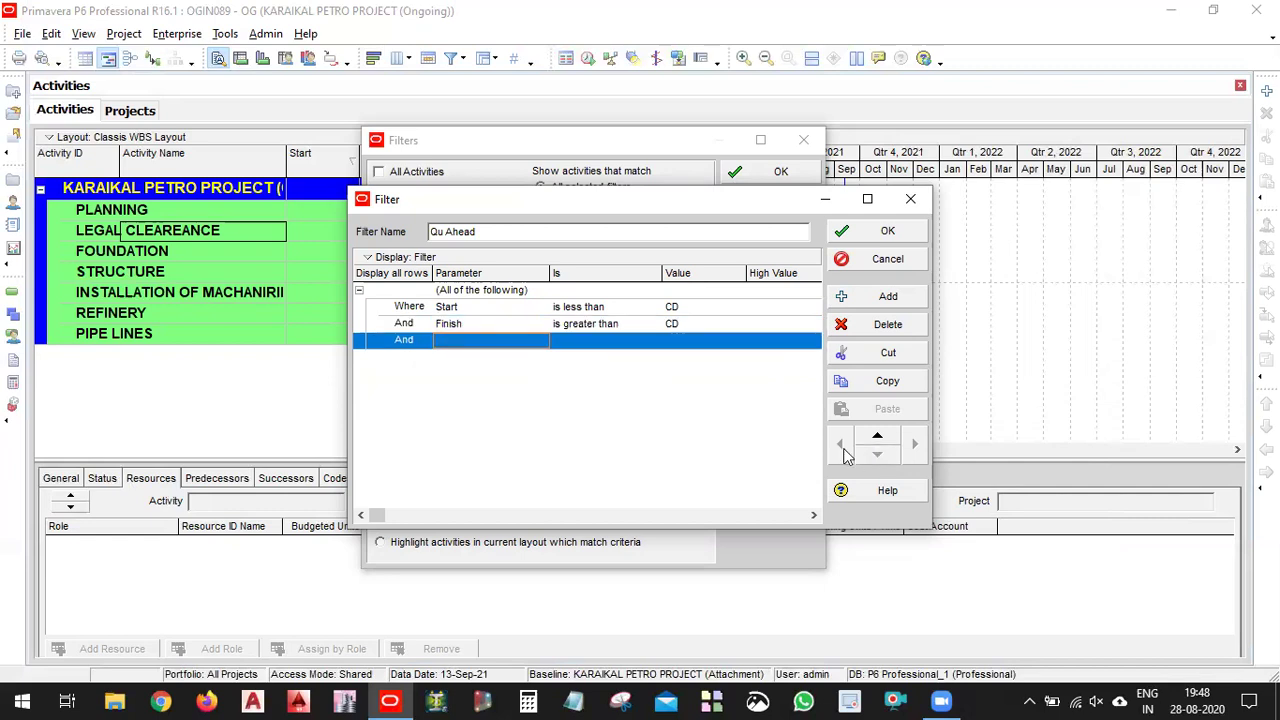
Duplicate the "(All of the following)" group as a nested group and move it below the outer Finish condition.
left_click(519, 296)
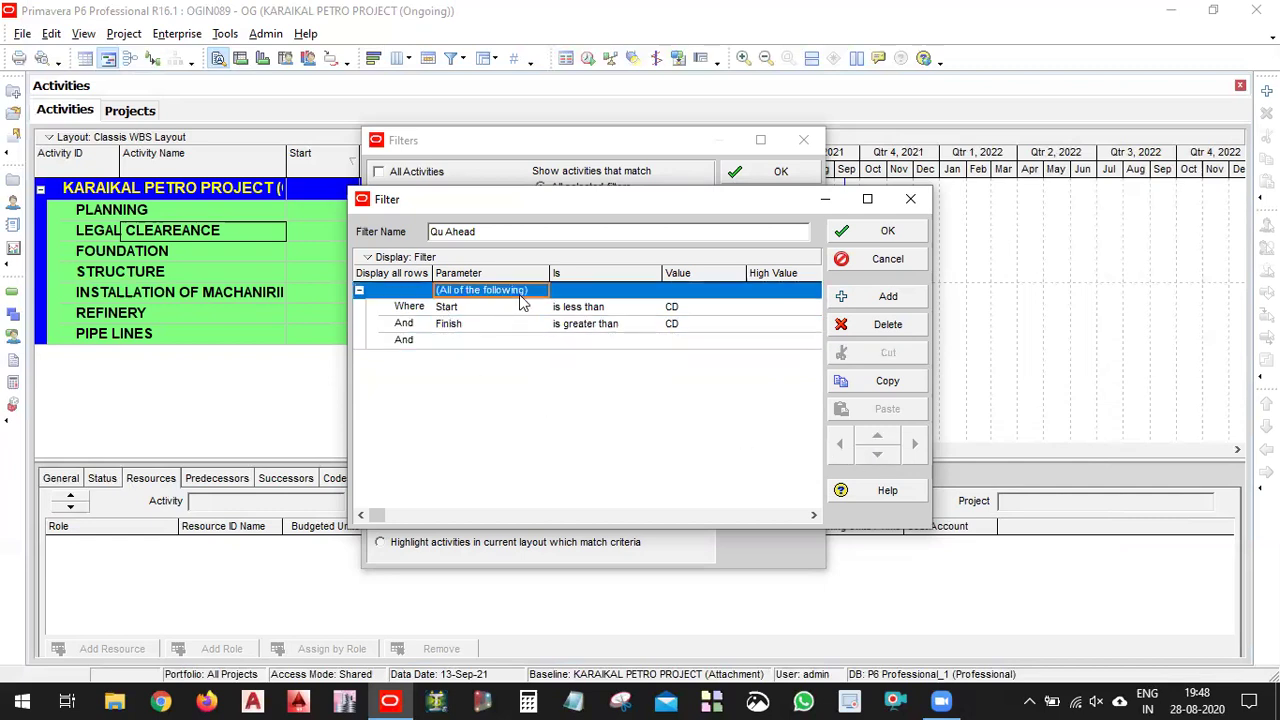
left_click(886, 385)
left_click(889, 410)
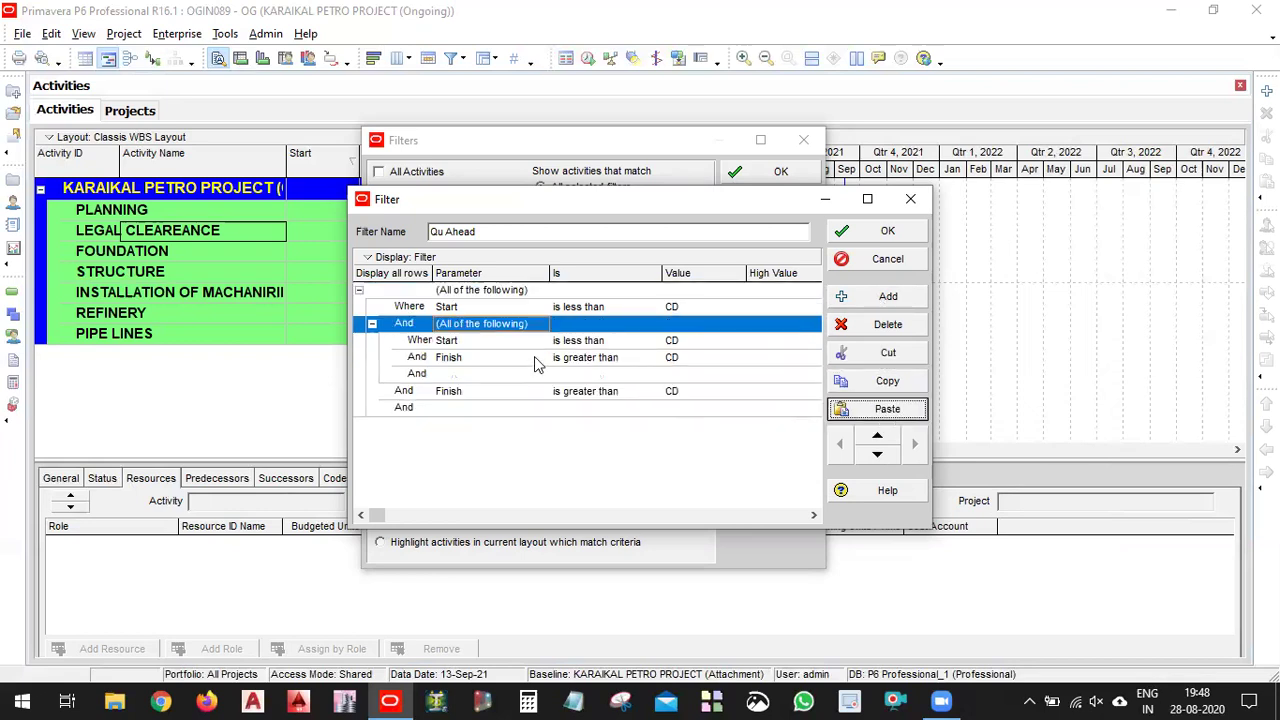
left_click(877, 453)
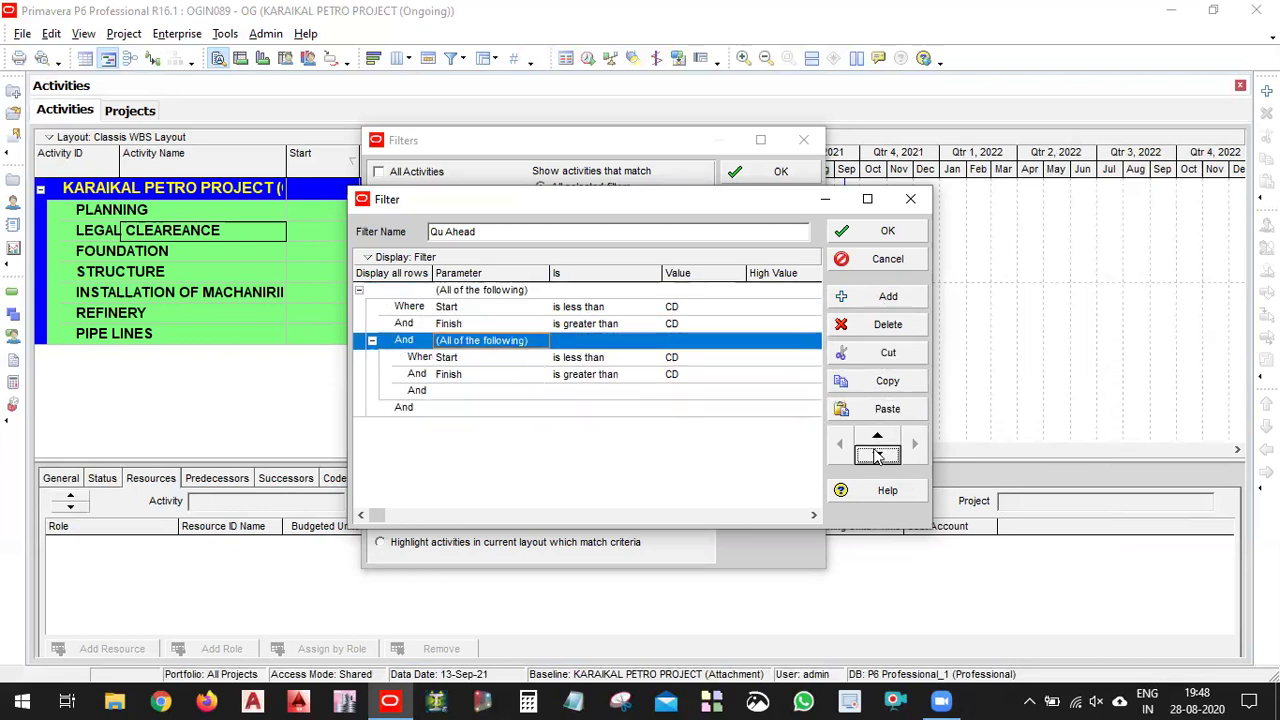
Delete the blank And rows from the nested group and from the outer group.
left_click(492, 395)
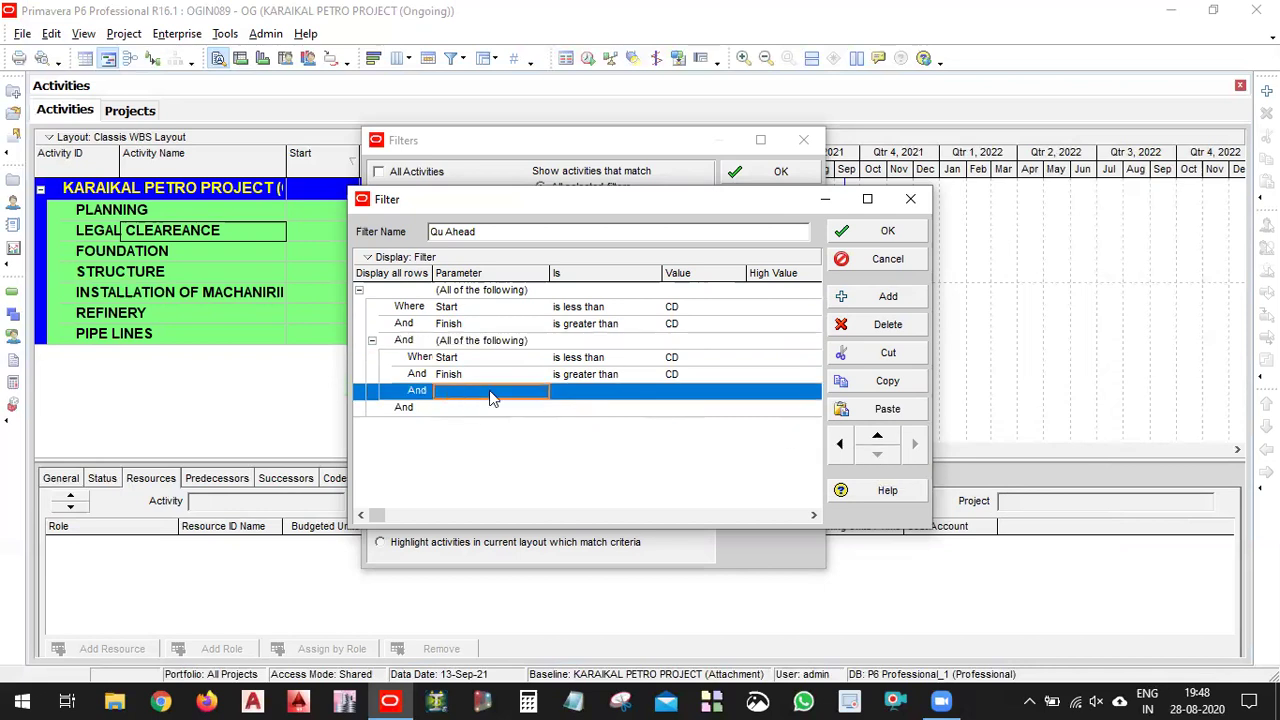
left_click(903, 330)
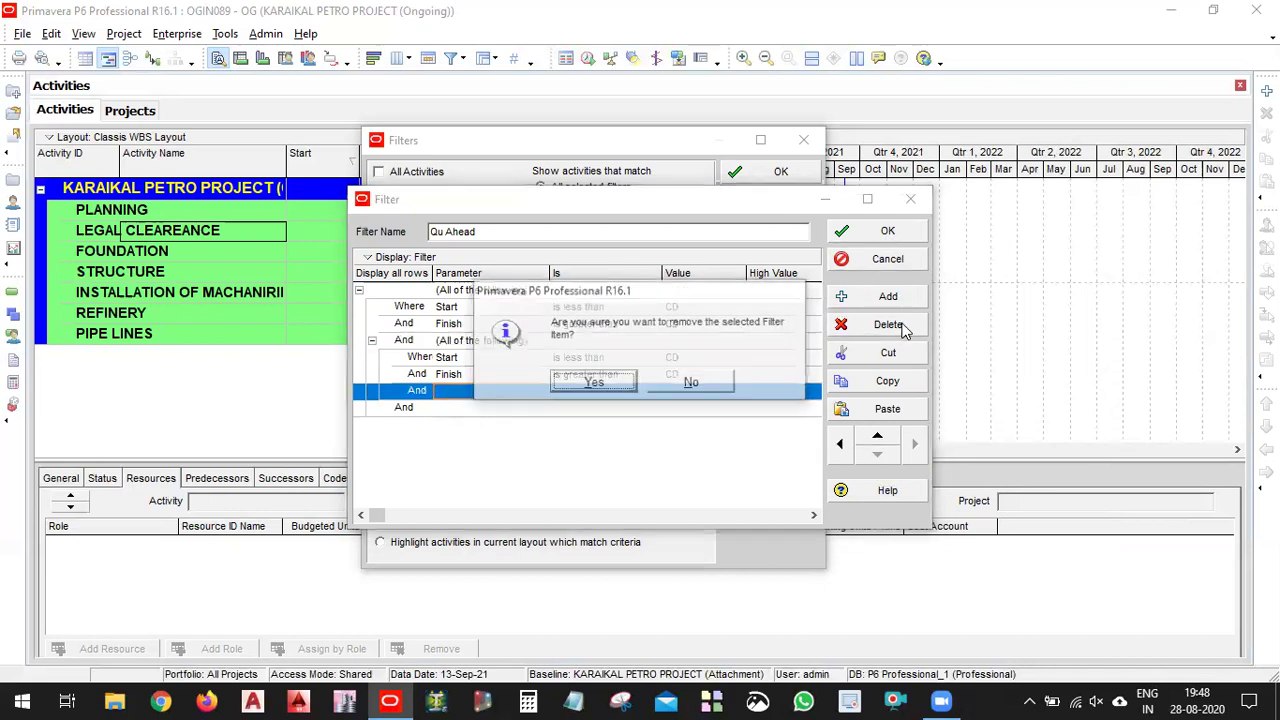
left_click(607, 381)
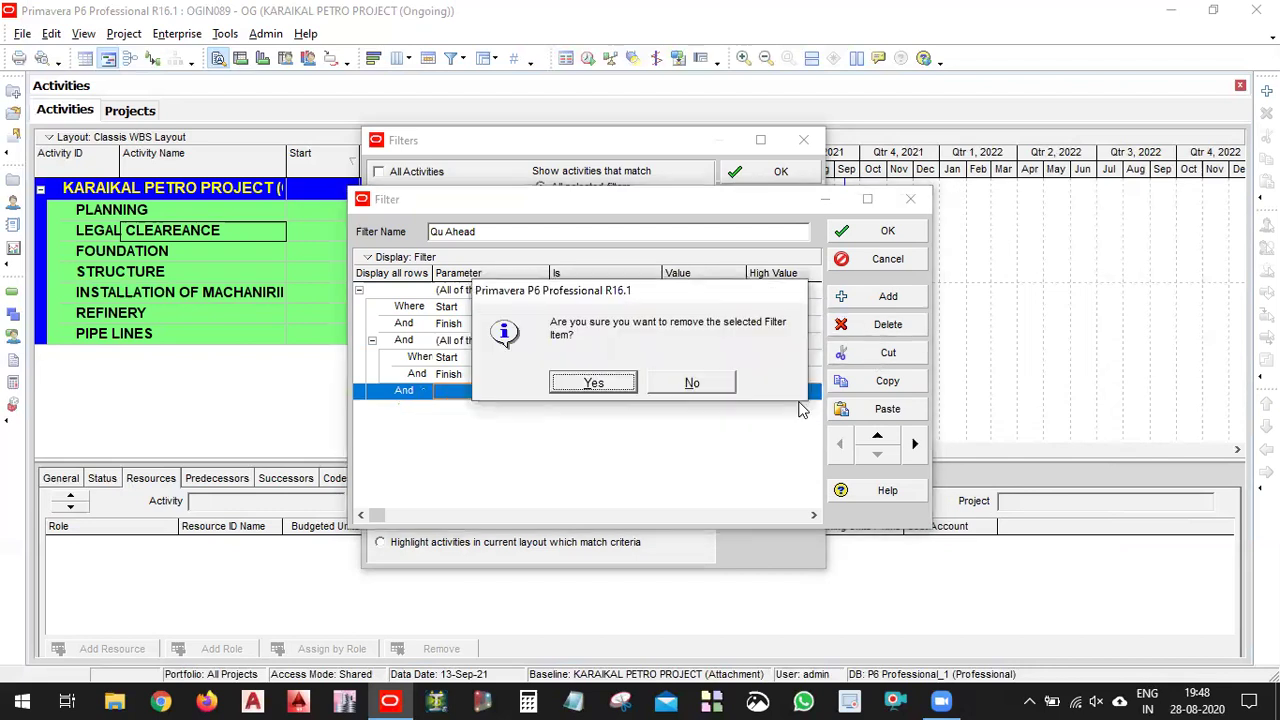
left_click(592, 383)
left_click(477, 360)
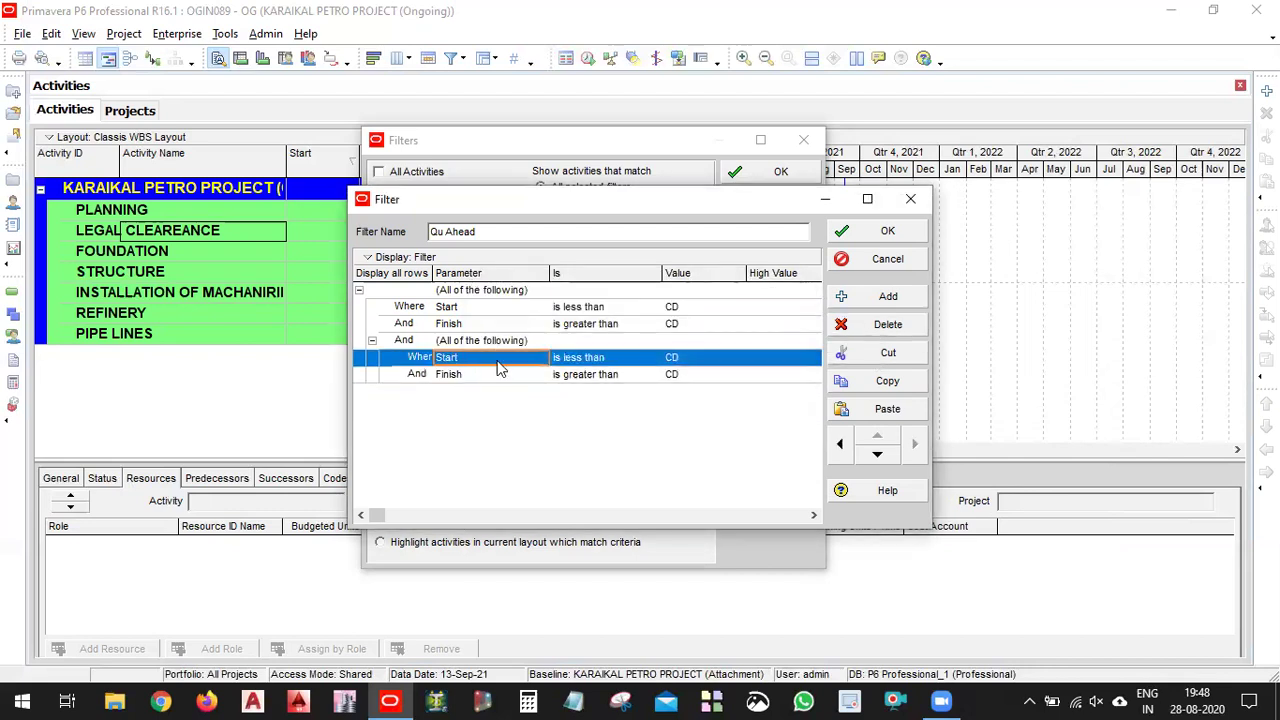
left_click(624, 362)
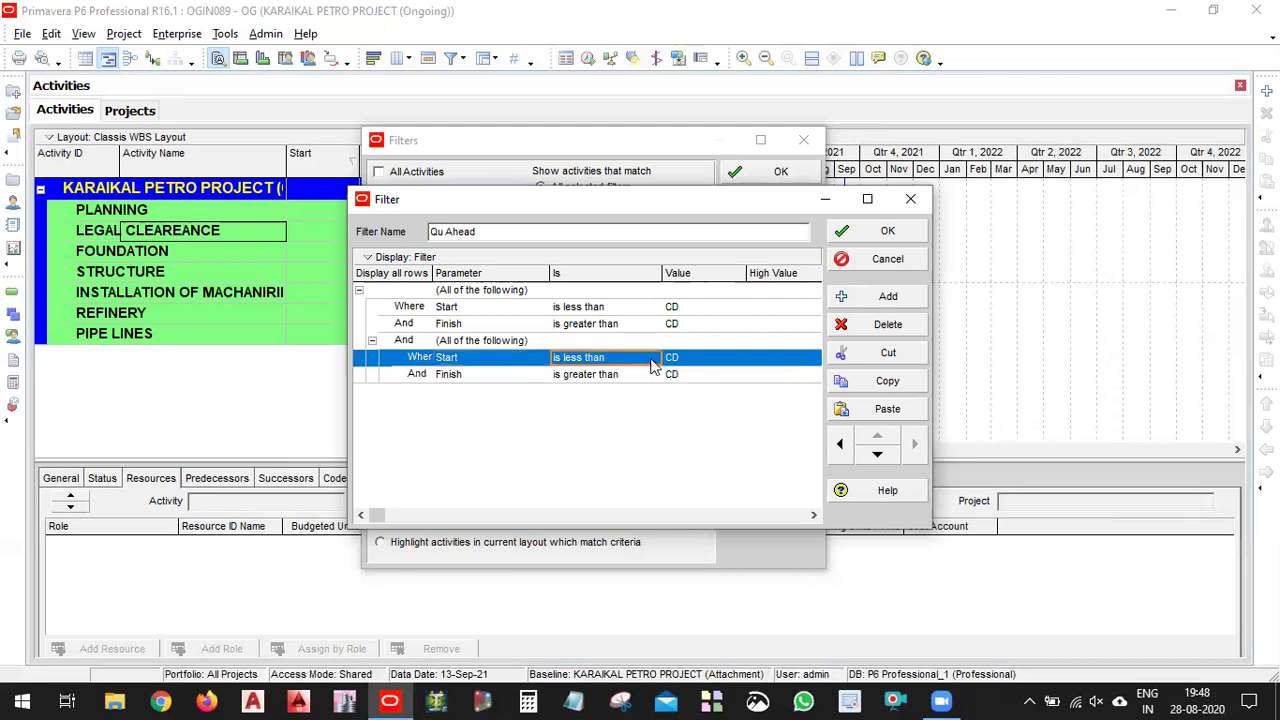
left_click(700, 362)
left_click(508, 374)
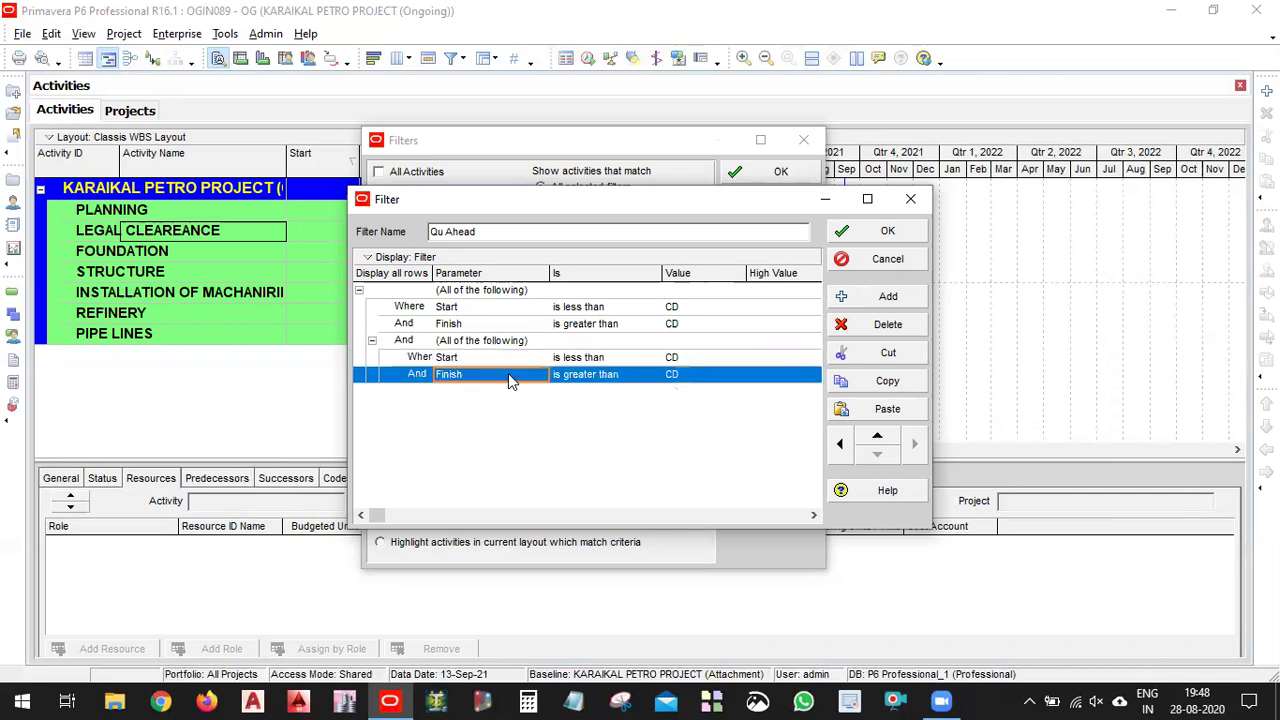
left_click(612, 376)
left_click(652, 375)
left_click(652, 375)
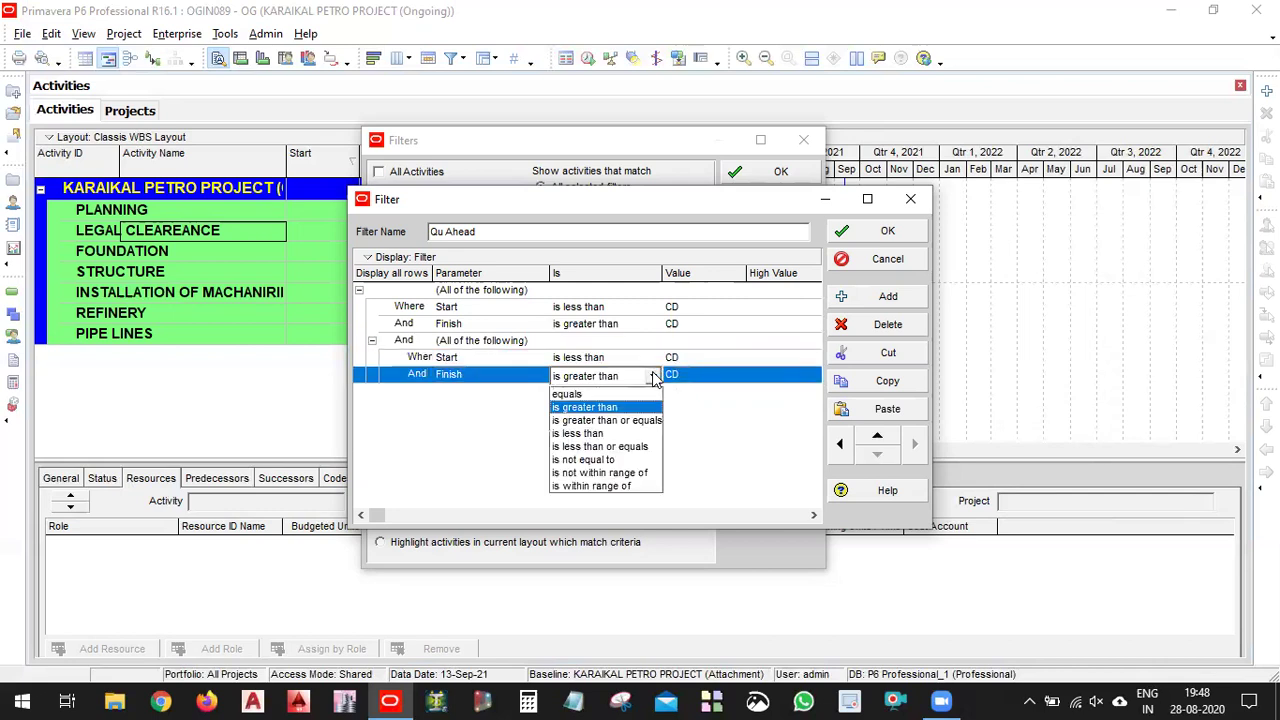
Change the nested group's Finish condition to use the Start parameter with the value CD+120D.
left_click(530, 380)
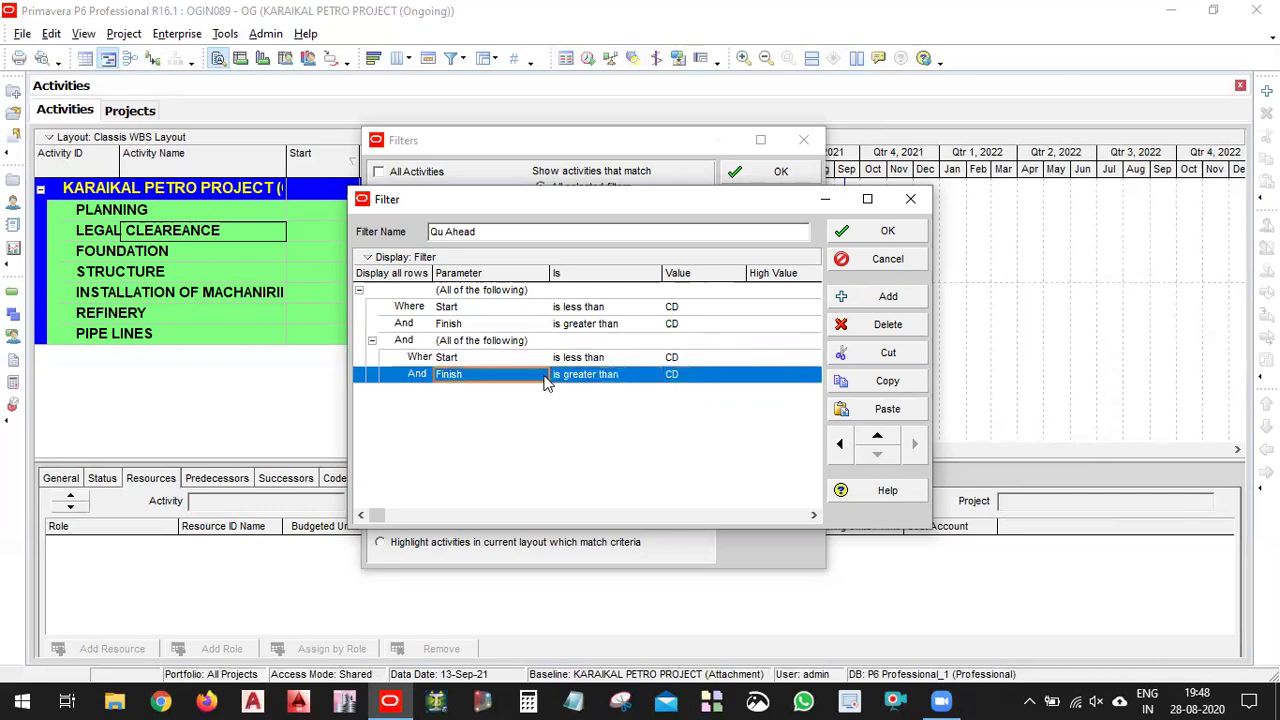
left_click(535, 378)
left_click(540, 376)
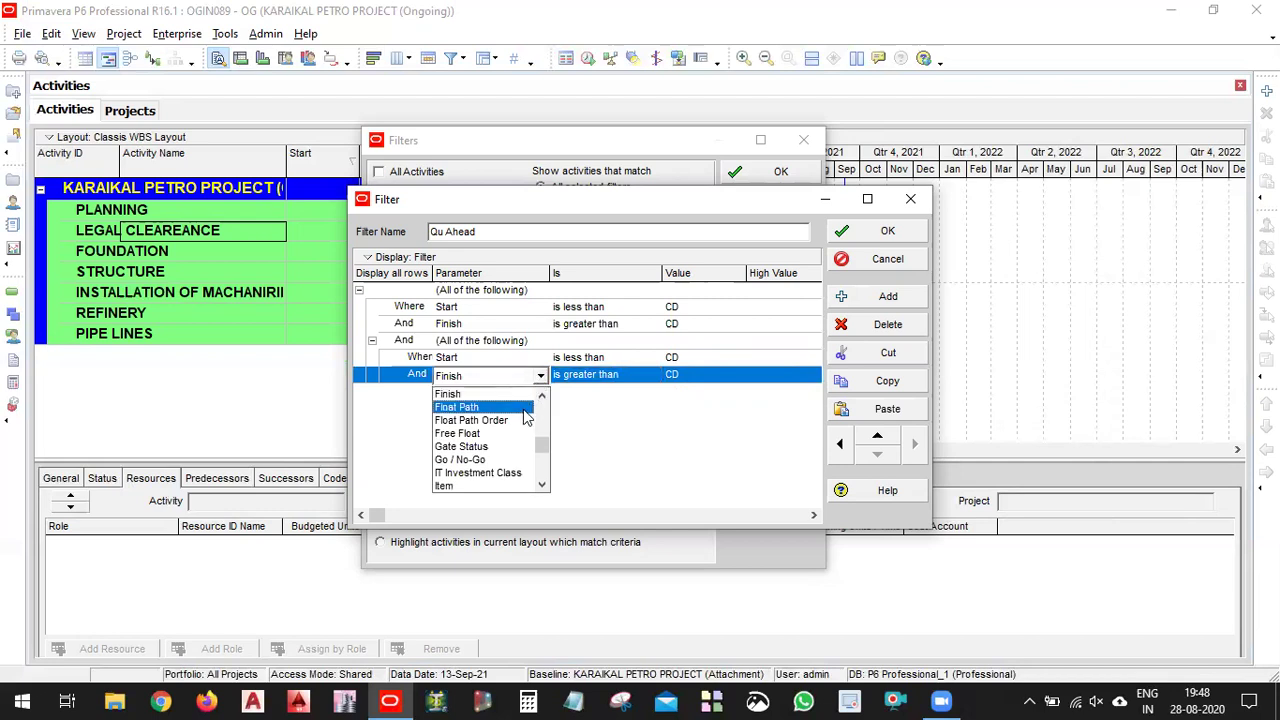
scroll(512, 440, "up", 2)
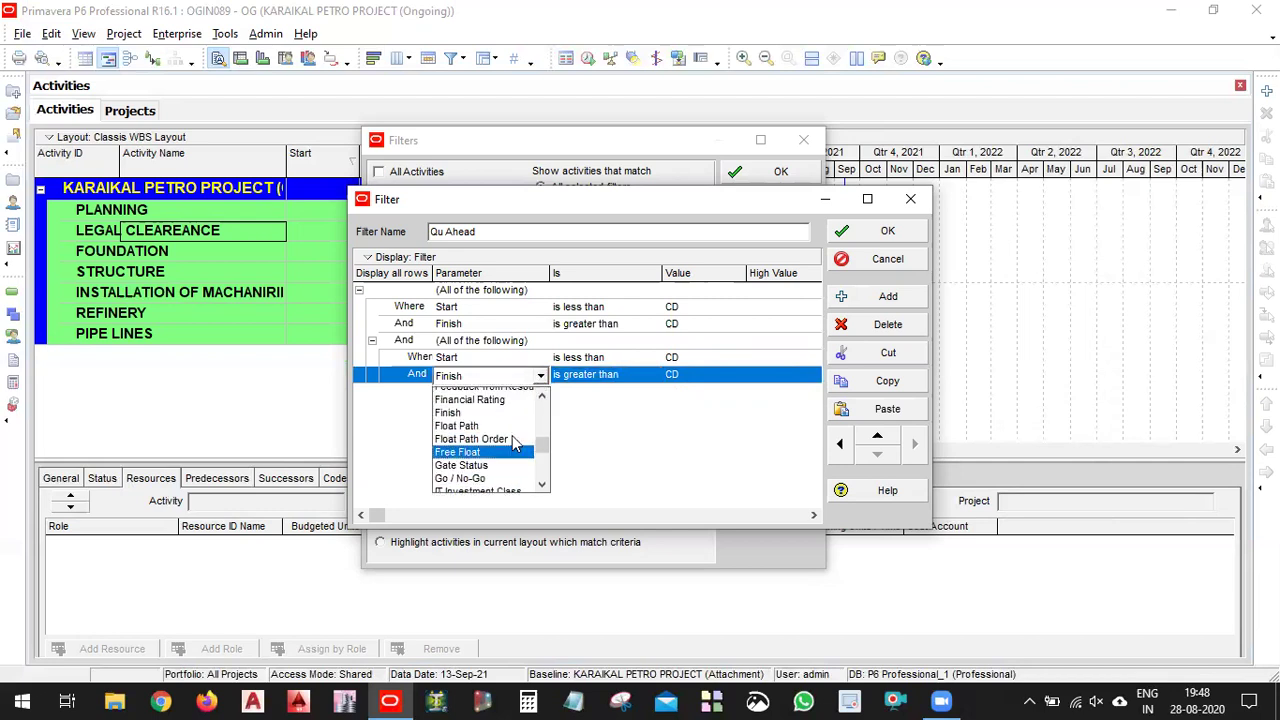
key("s")
key("t")
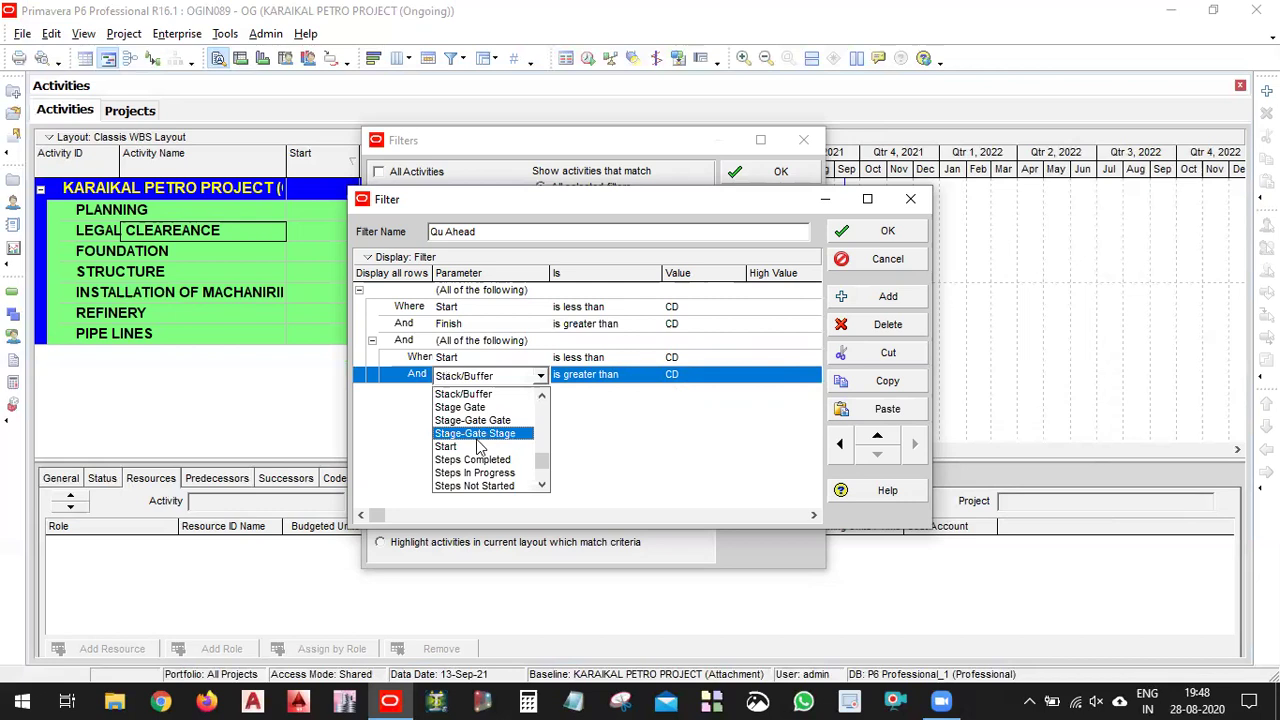
left_click(492, 447)
left_click(686, 374)
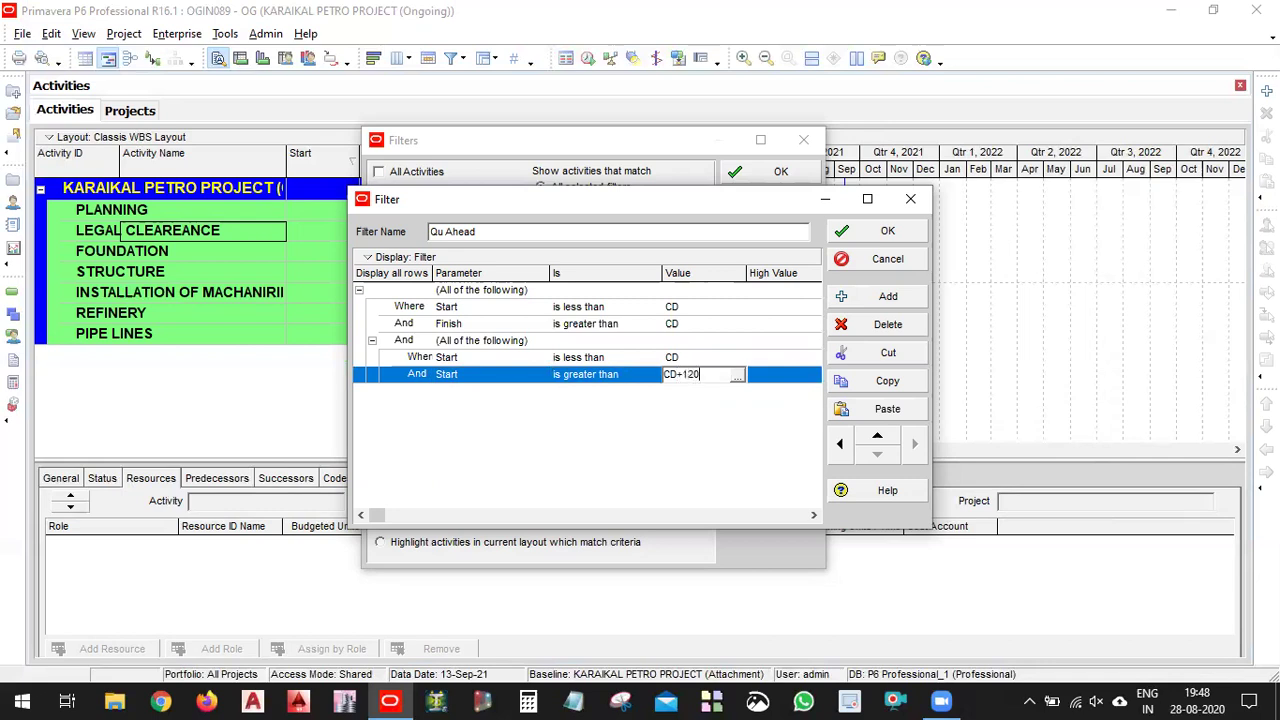
left_click(703, 359)
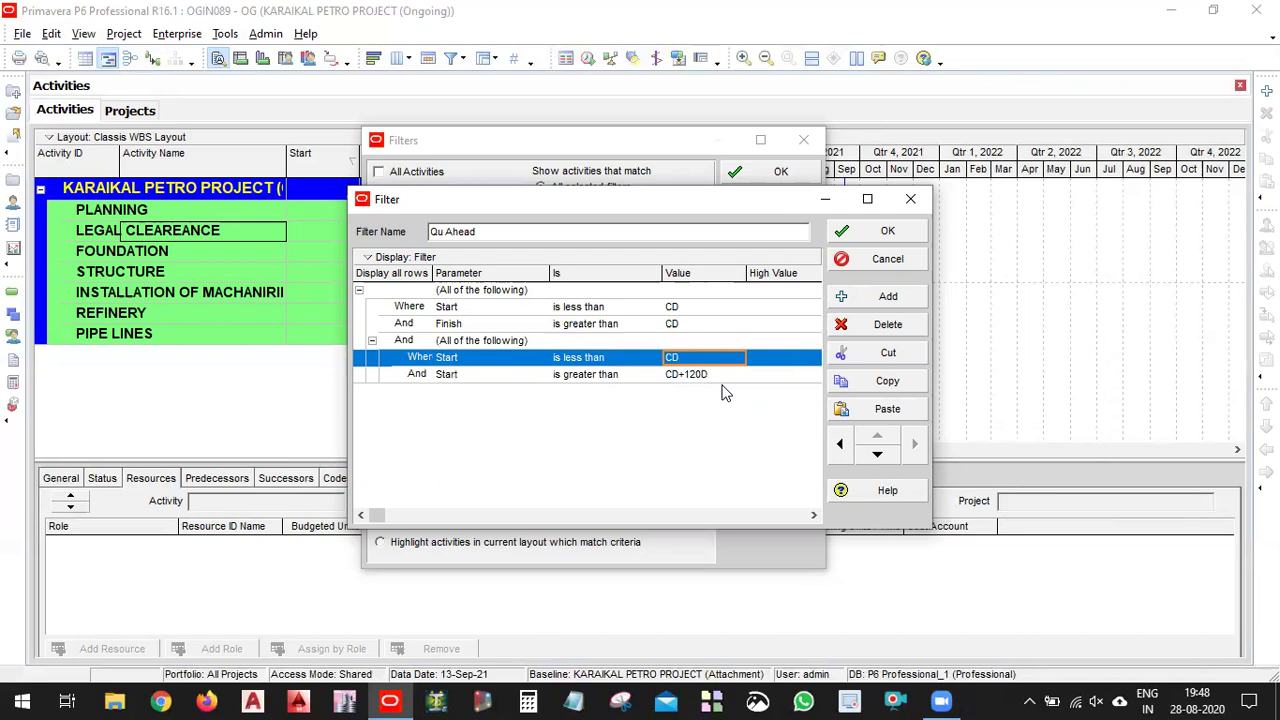
Try to edit the nested group's And connector, and accept the Qu Ahead filter definition.
left_click(412, 341)
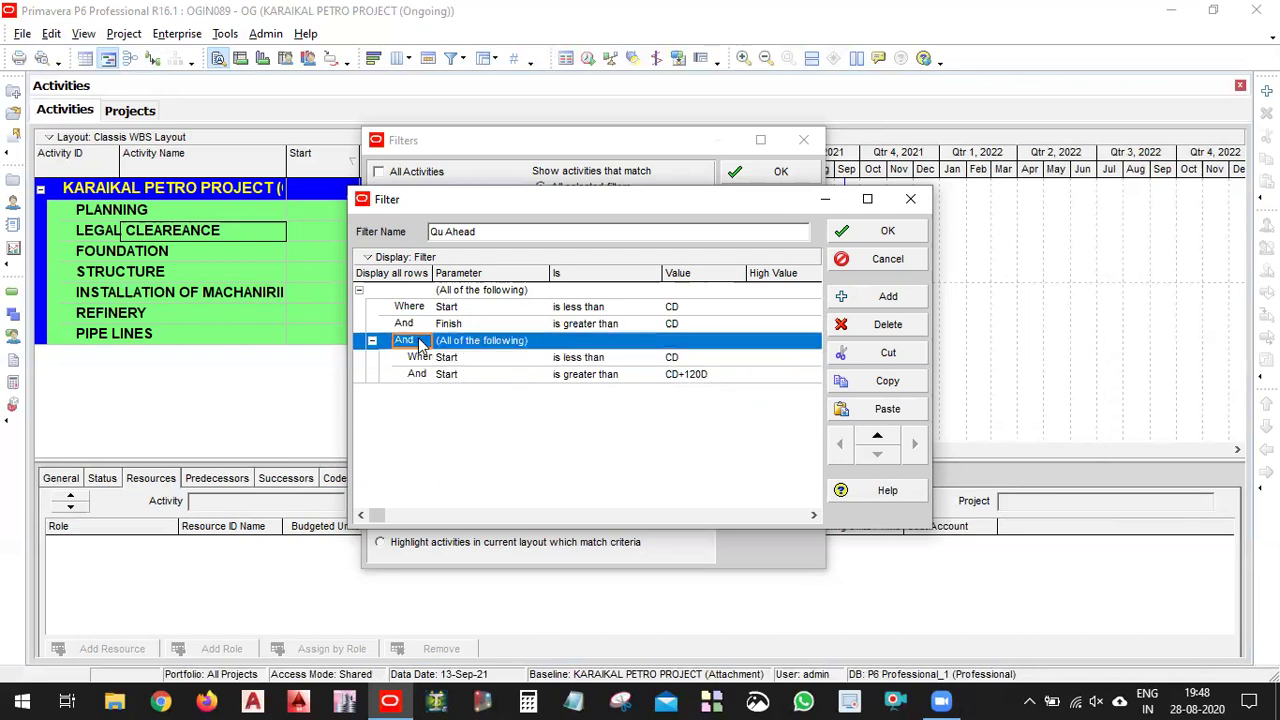
double_click(420, 341)
double_click(420, 341)
key("Tab")
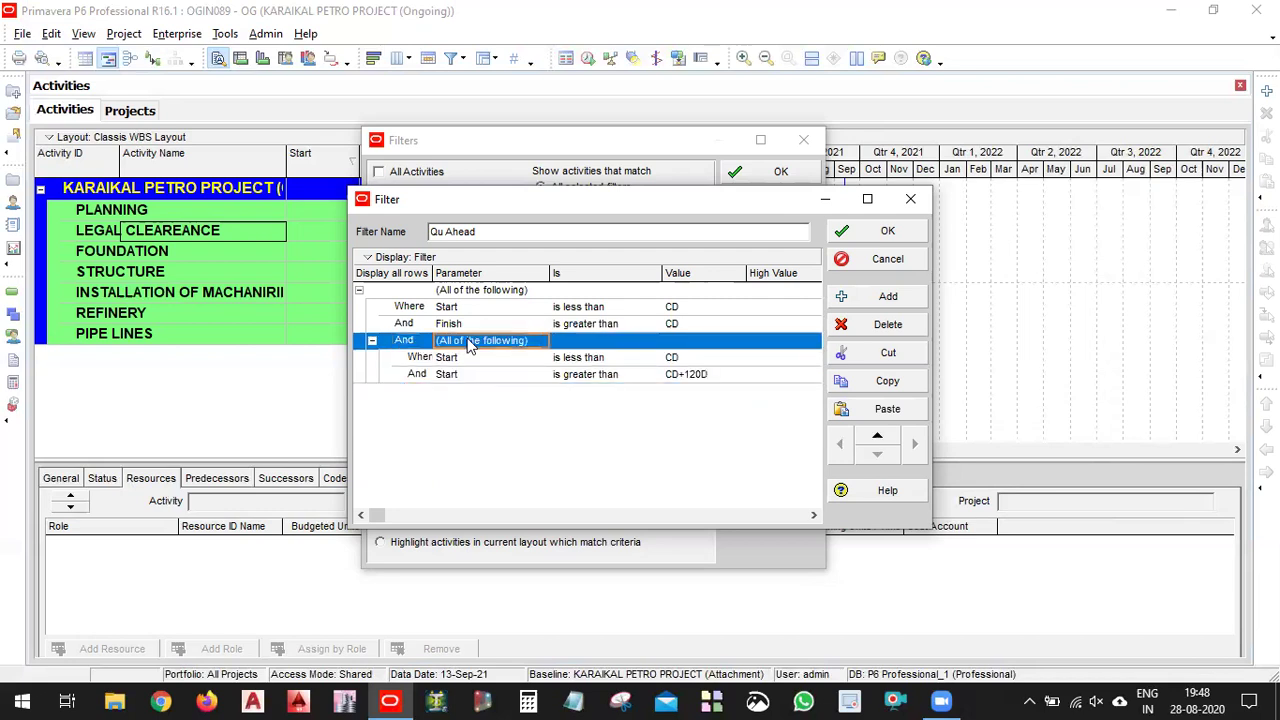
left_click(420, 342)
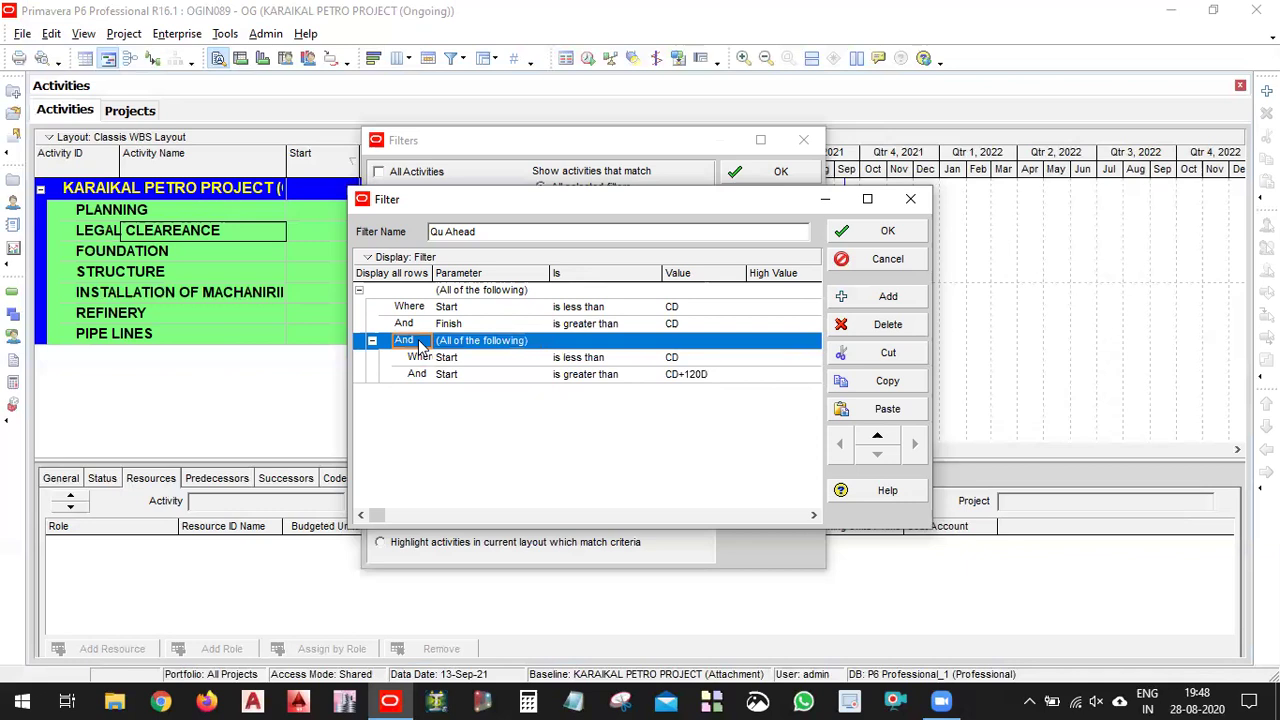
right_click(421, 347)
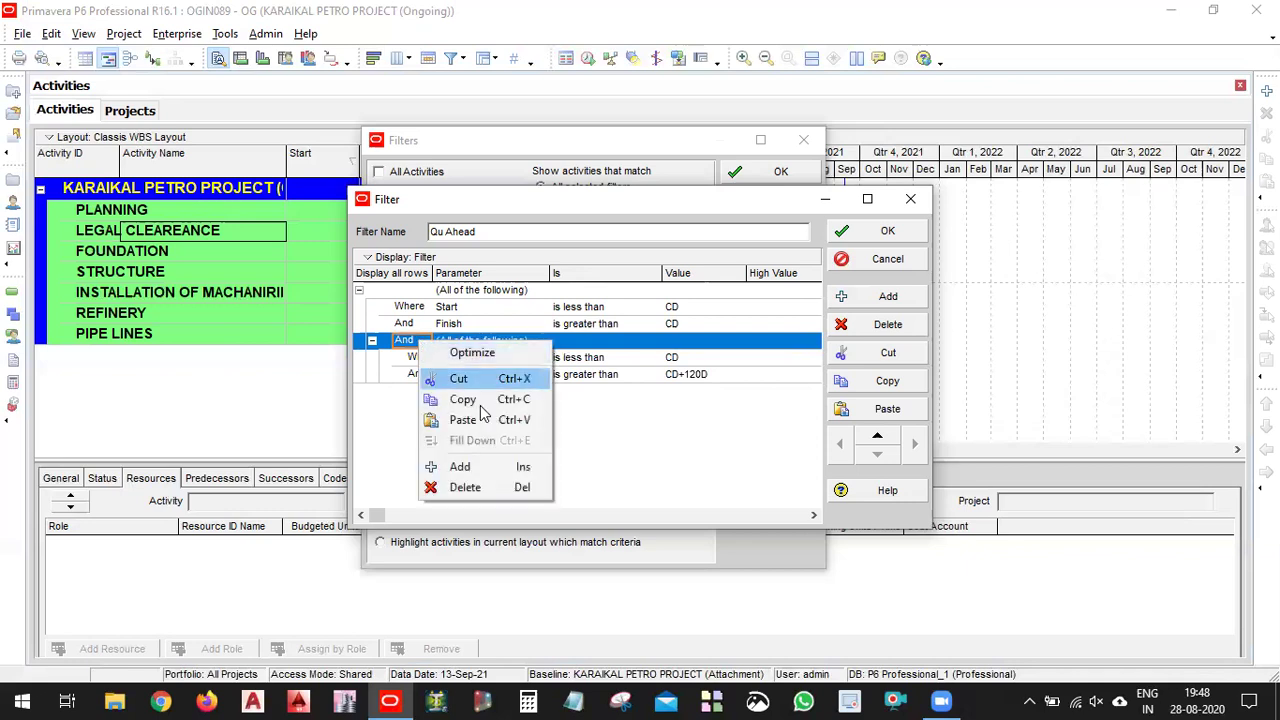
left_click(673, 435)
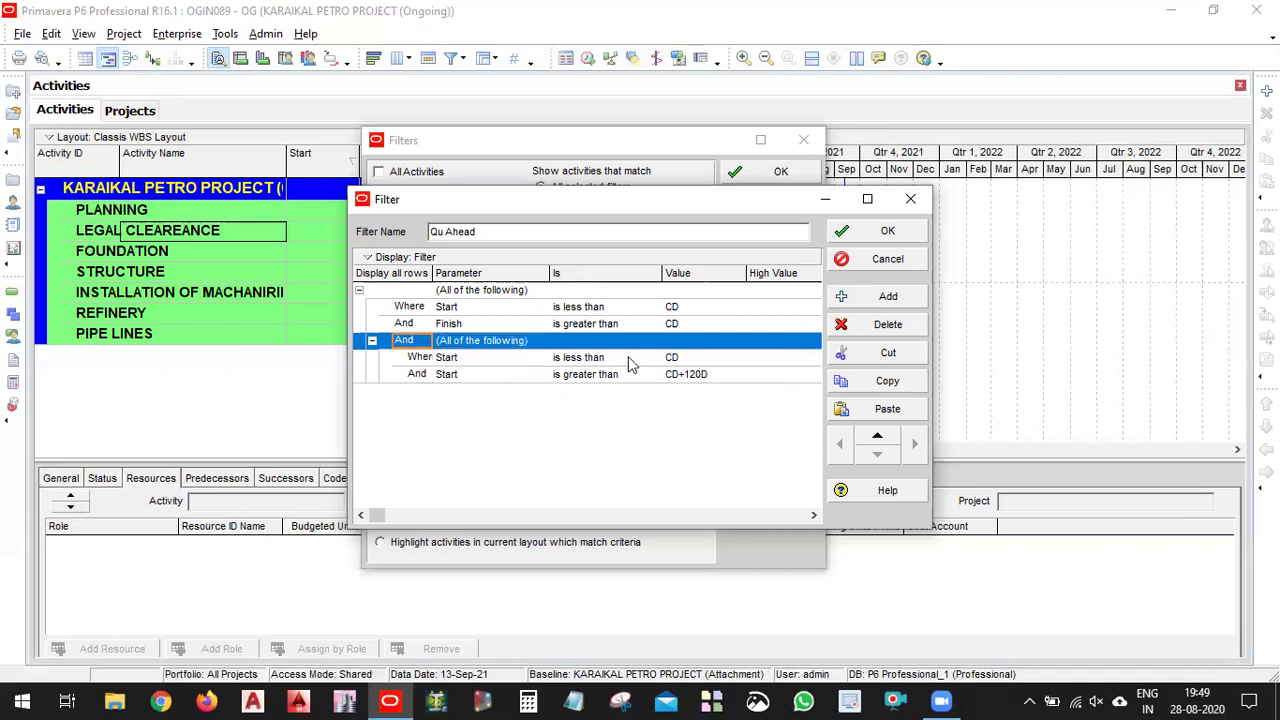
left_click(888, 385)
key("Left")
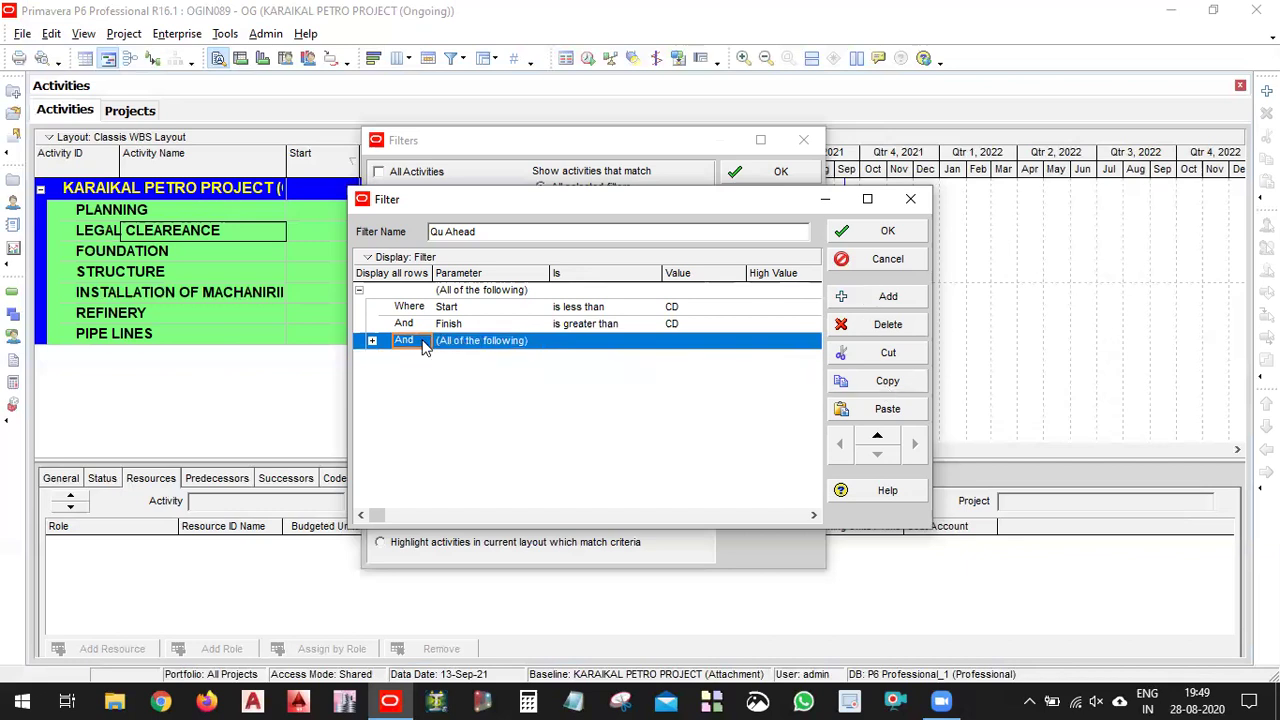
key("Right")
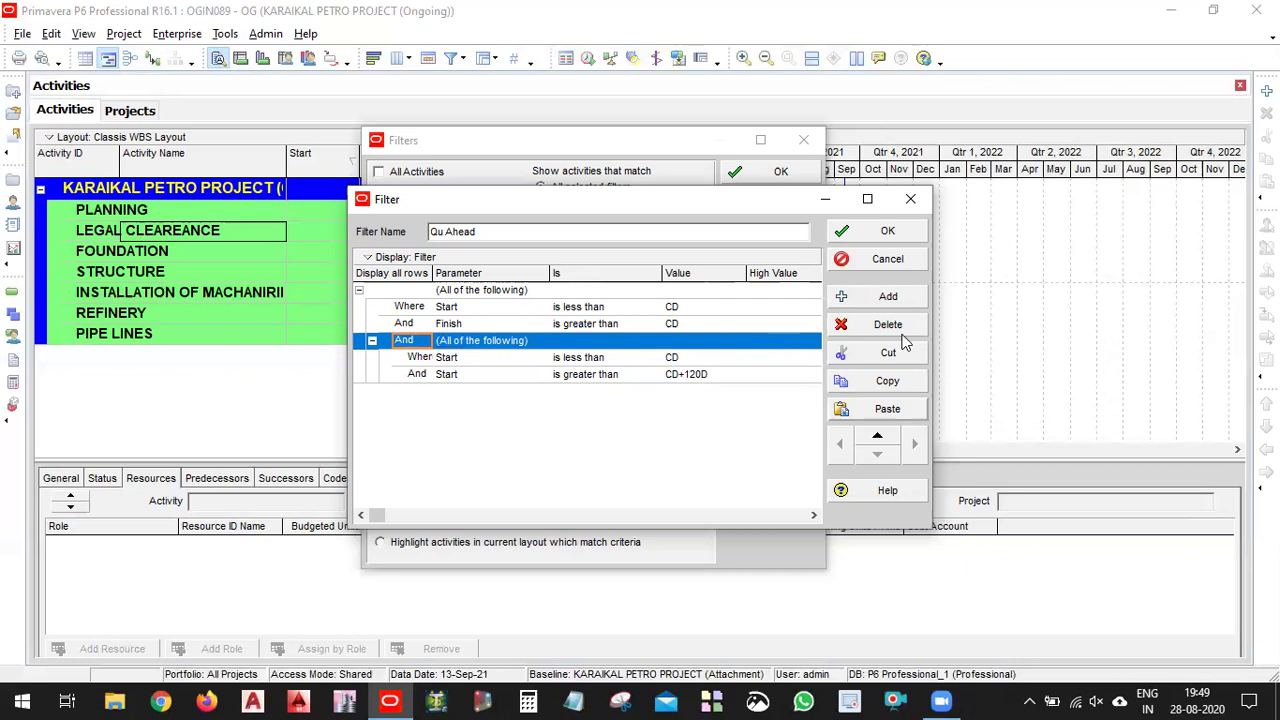
left_click(880, 234)
Examine the 2 Weeks Ahead filter's definition, particularly the connector of its second condition group, and close it.
left_click(570, 373)
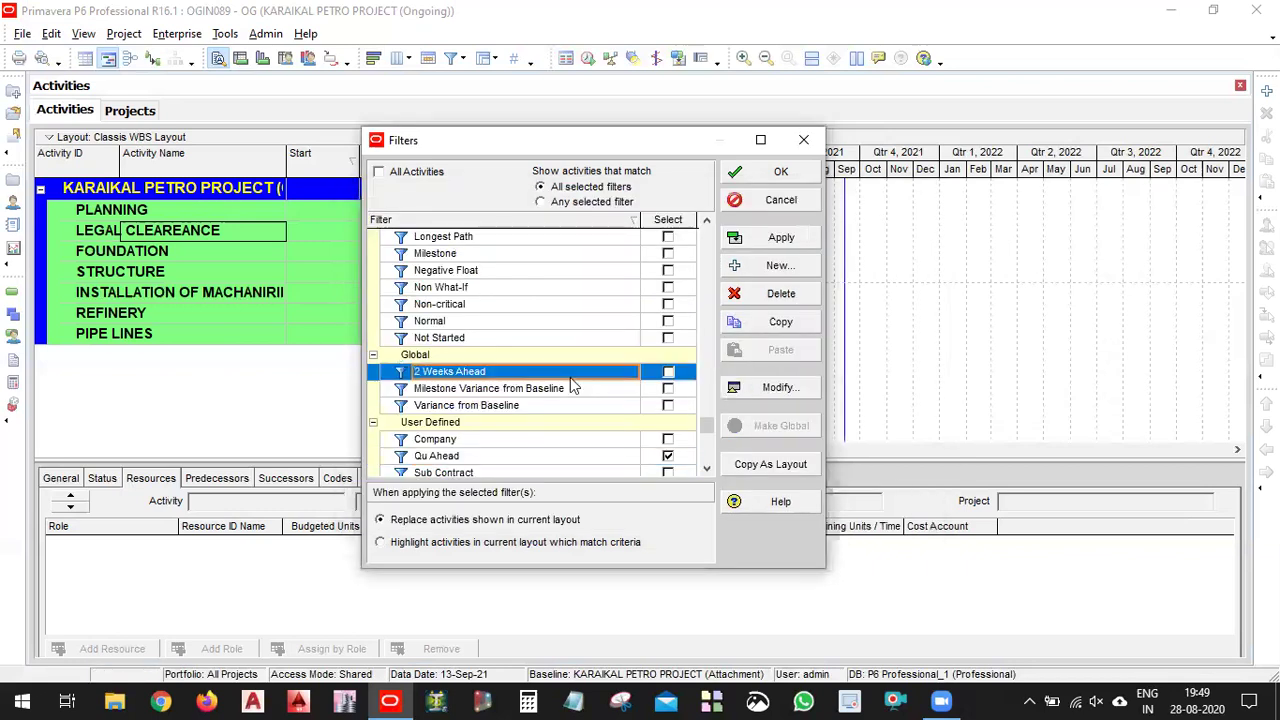
left_click(779, 388)
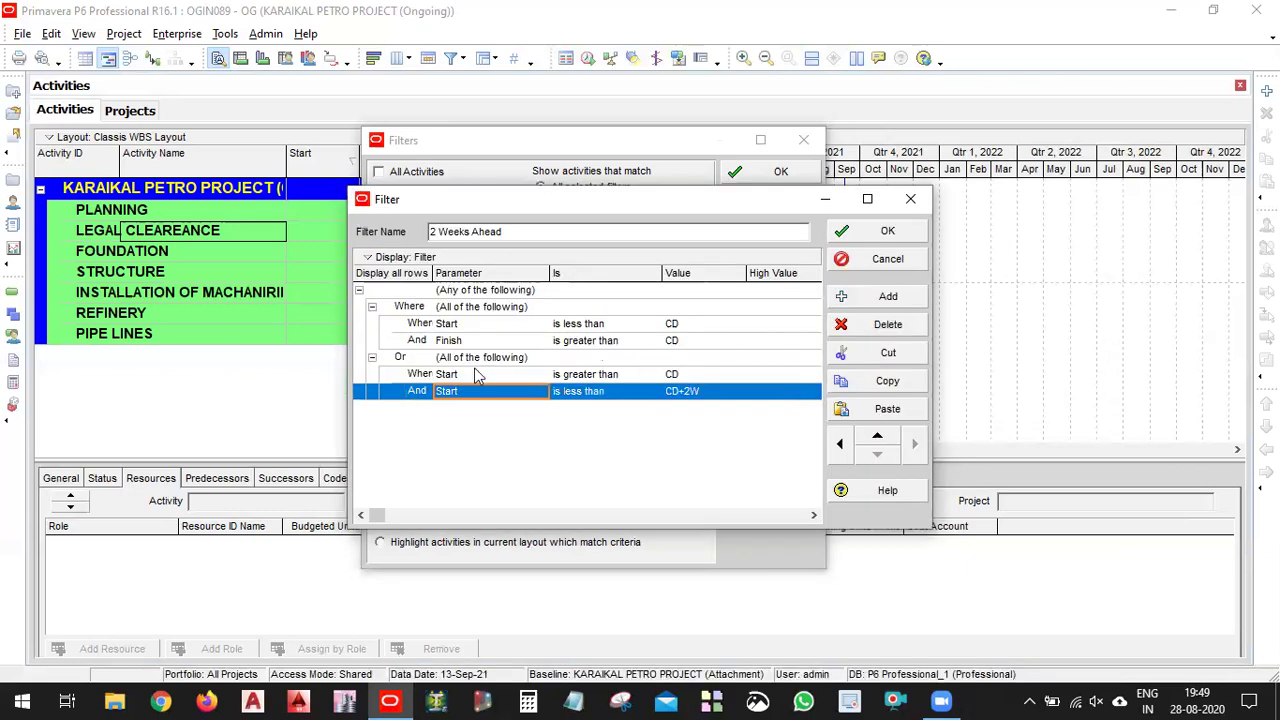
left_click(414, 360)
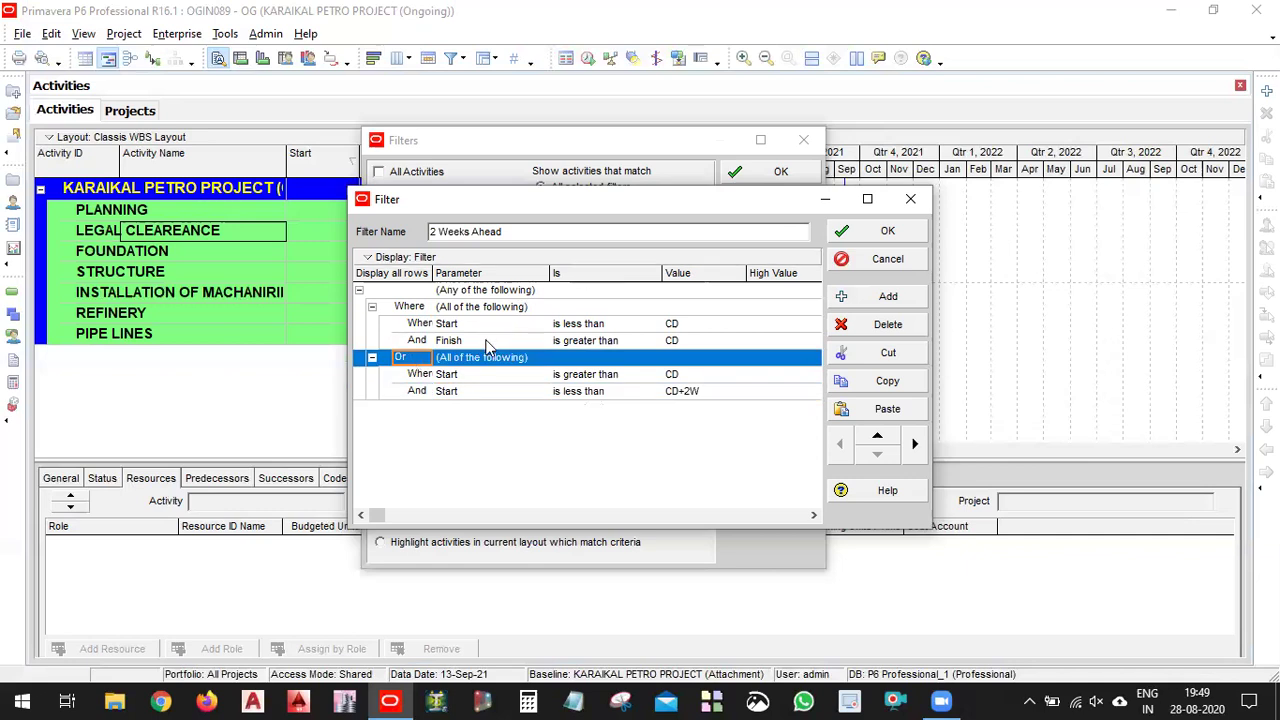
double_click(428, 360)
double_click(428, 360)
left_click(910, 199)
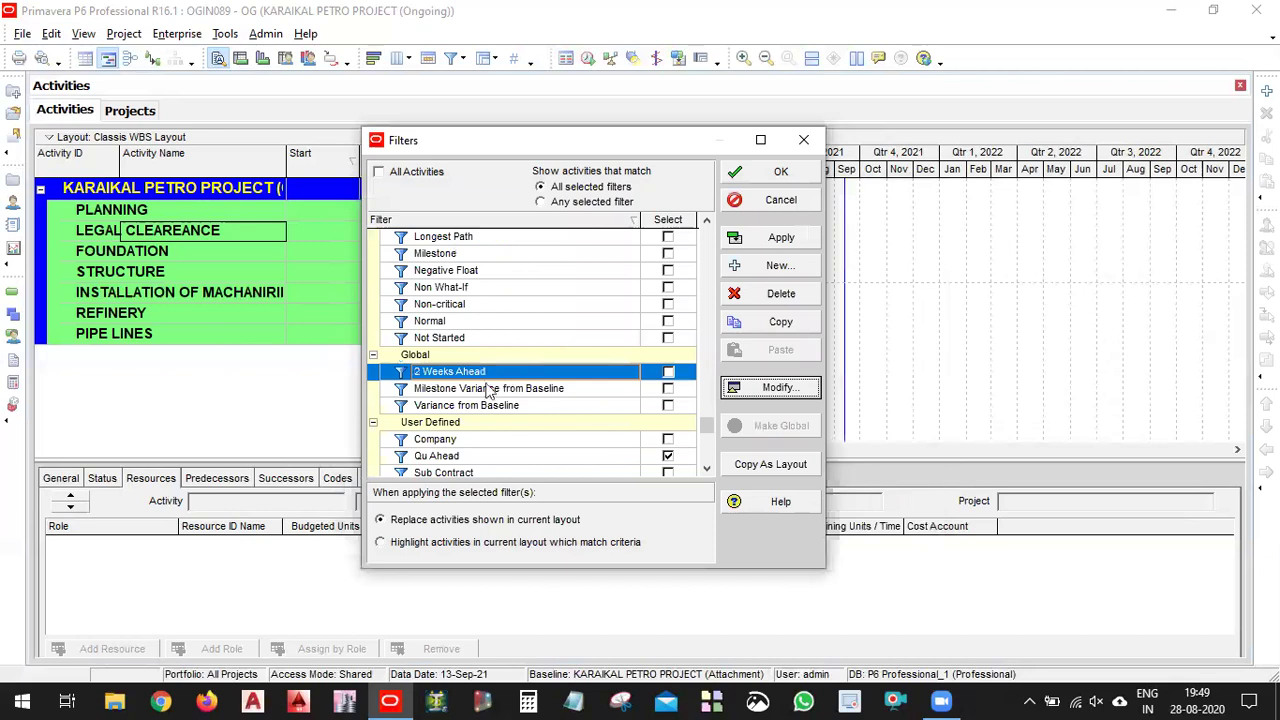
Reopen the Qu Ahead filter's definition and optimize the nested "(All of the following)" group.
left_click(495, 456)
double_click(495, 456)
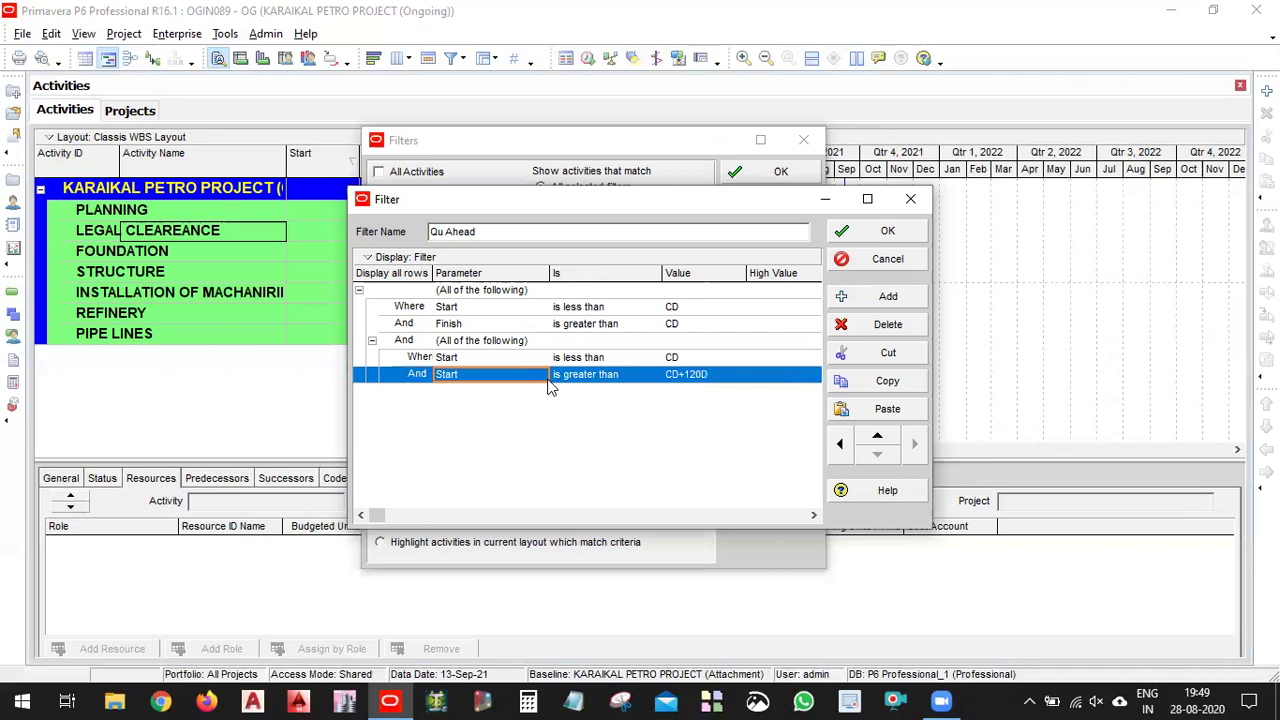
left_click(403, 341)
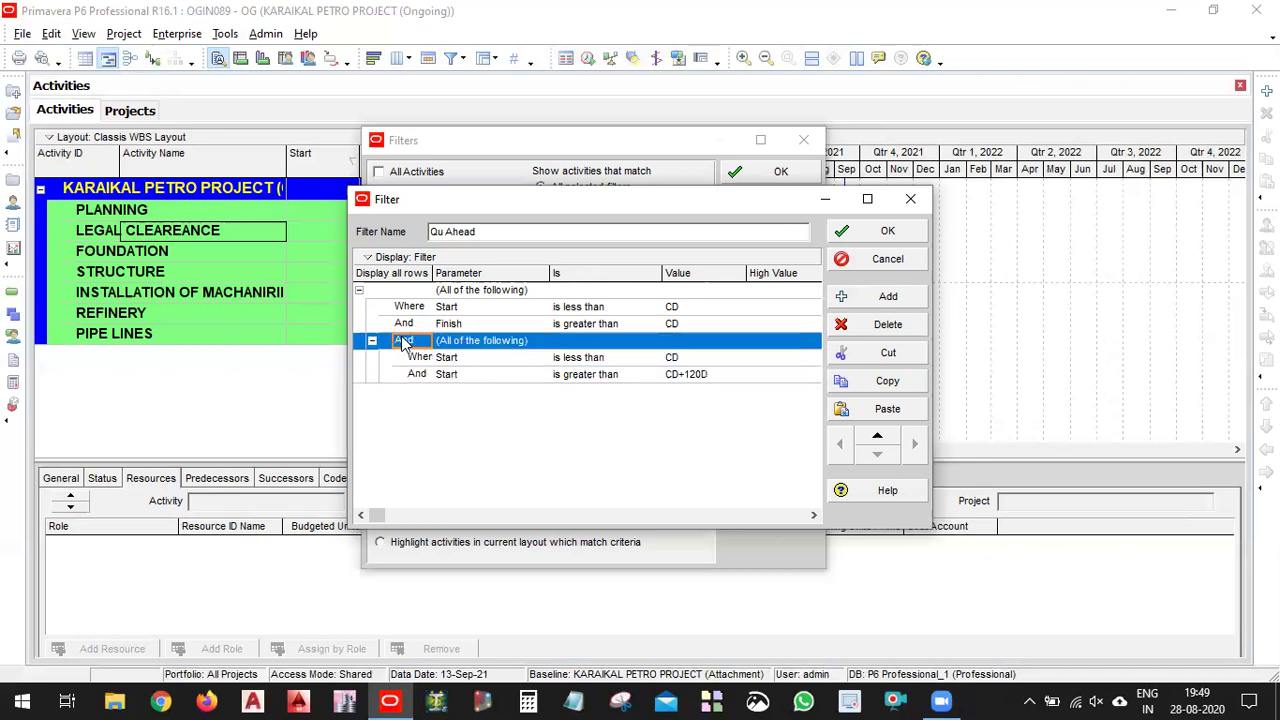
right_click(403, 342)
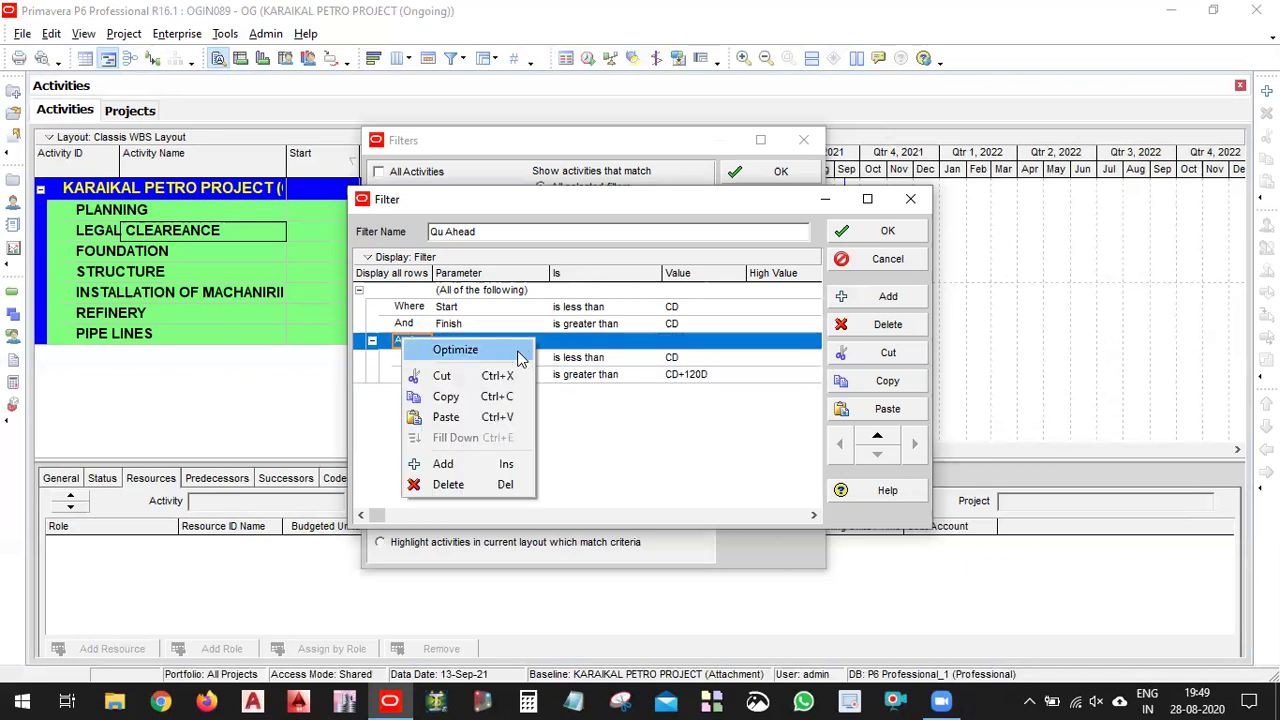
left_click(487, 350)
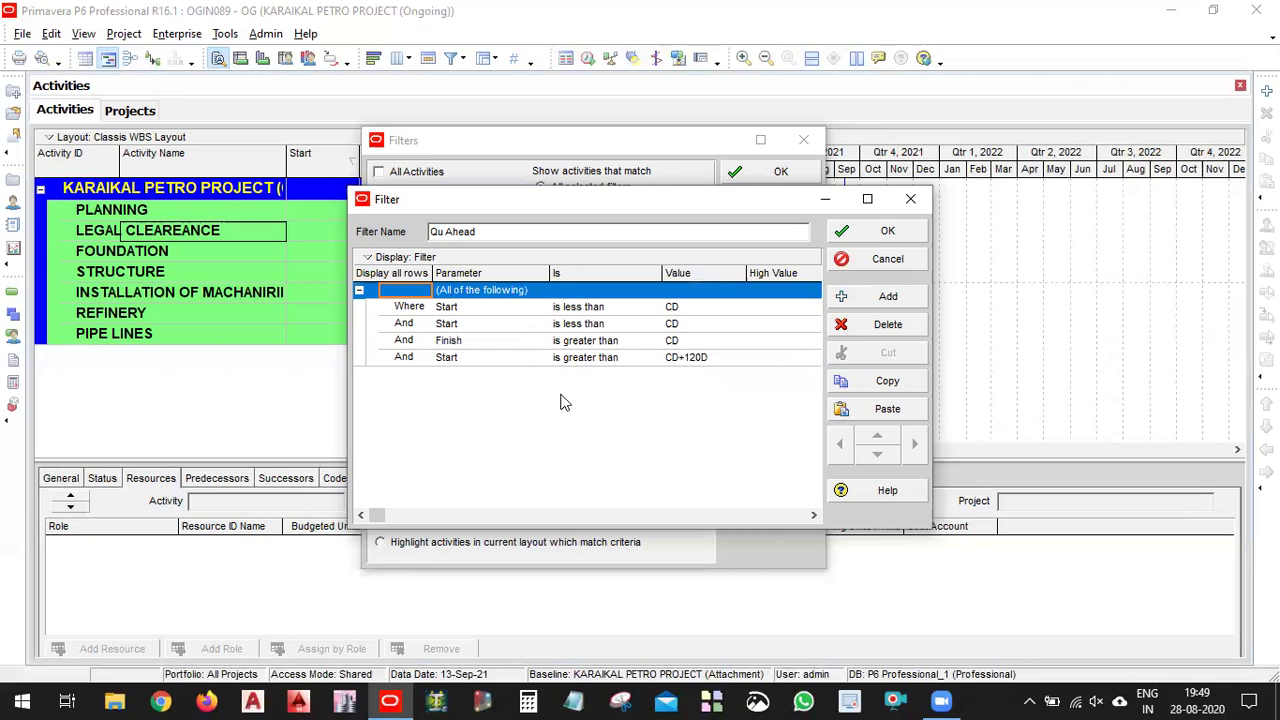
Add a blank condition row, move it to the end of the top group, and delete it again.
left_click(480, 341)
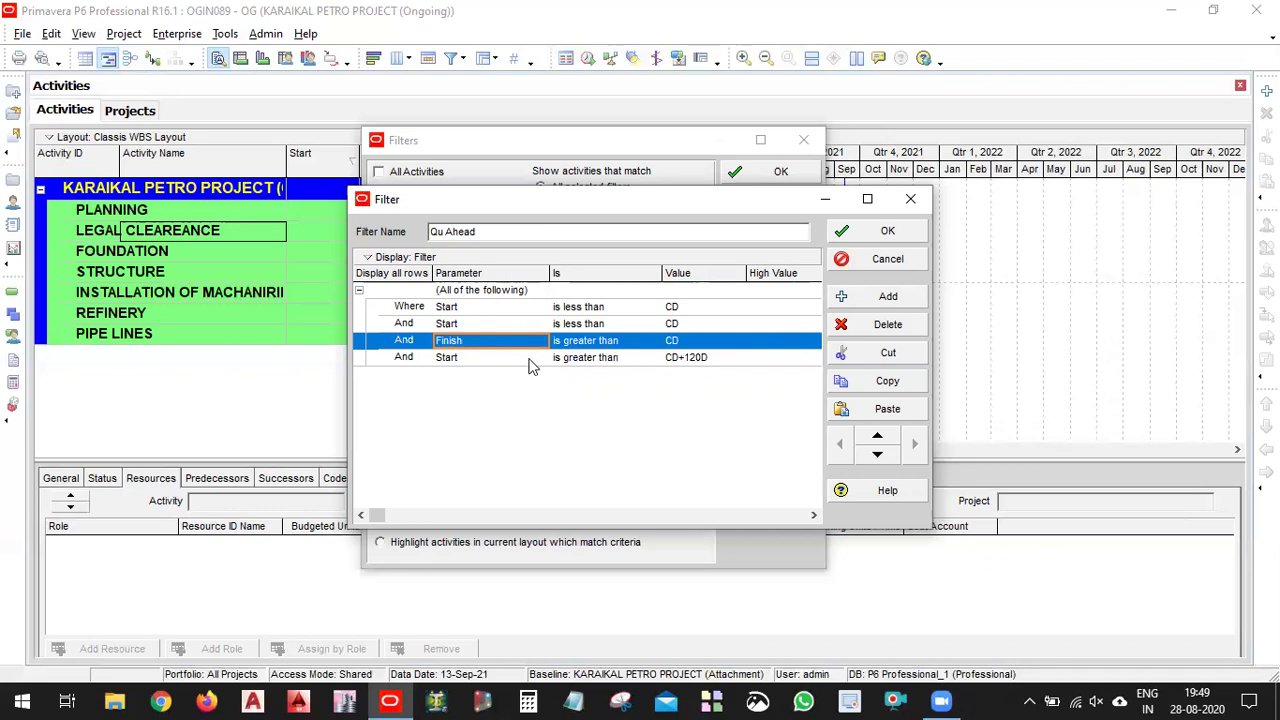
left_click(510, 291)
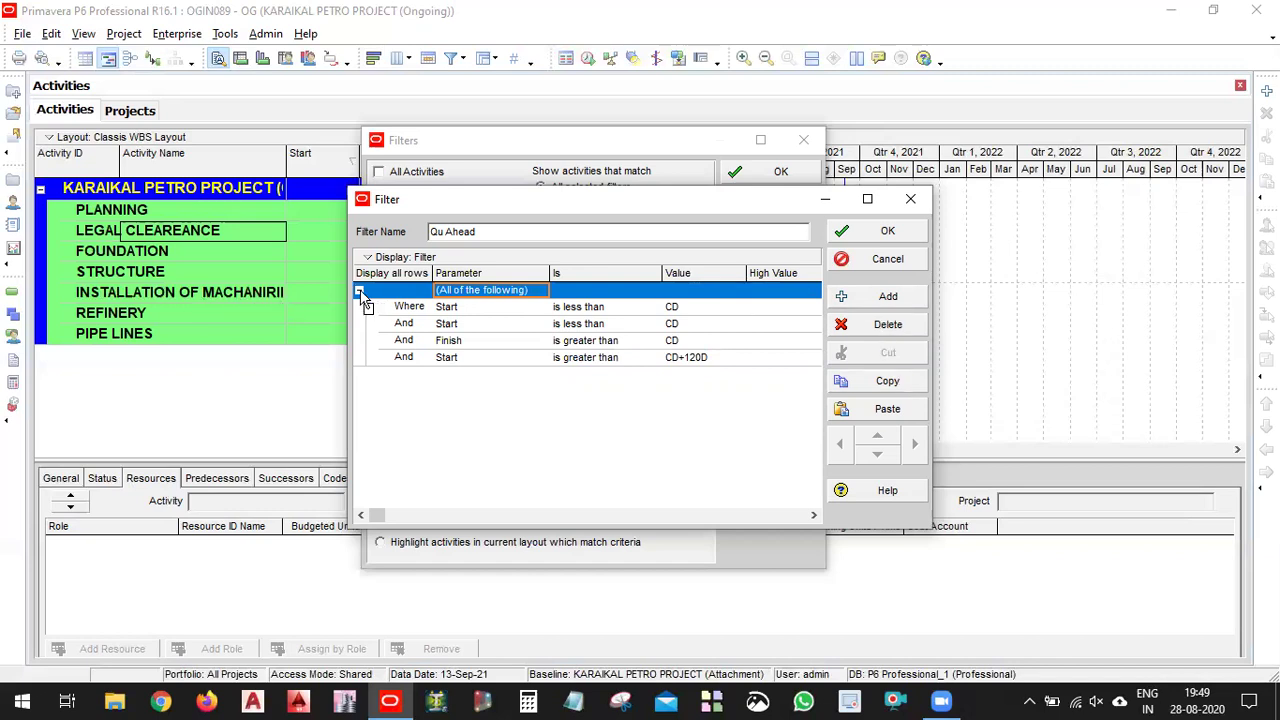
left_click(359, 291)
left_click(567, 292)
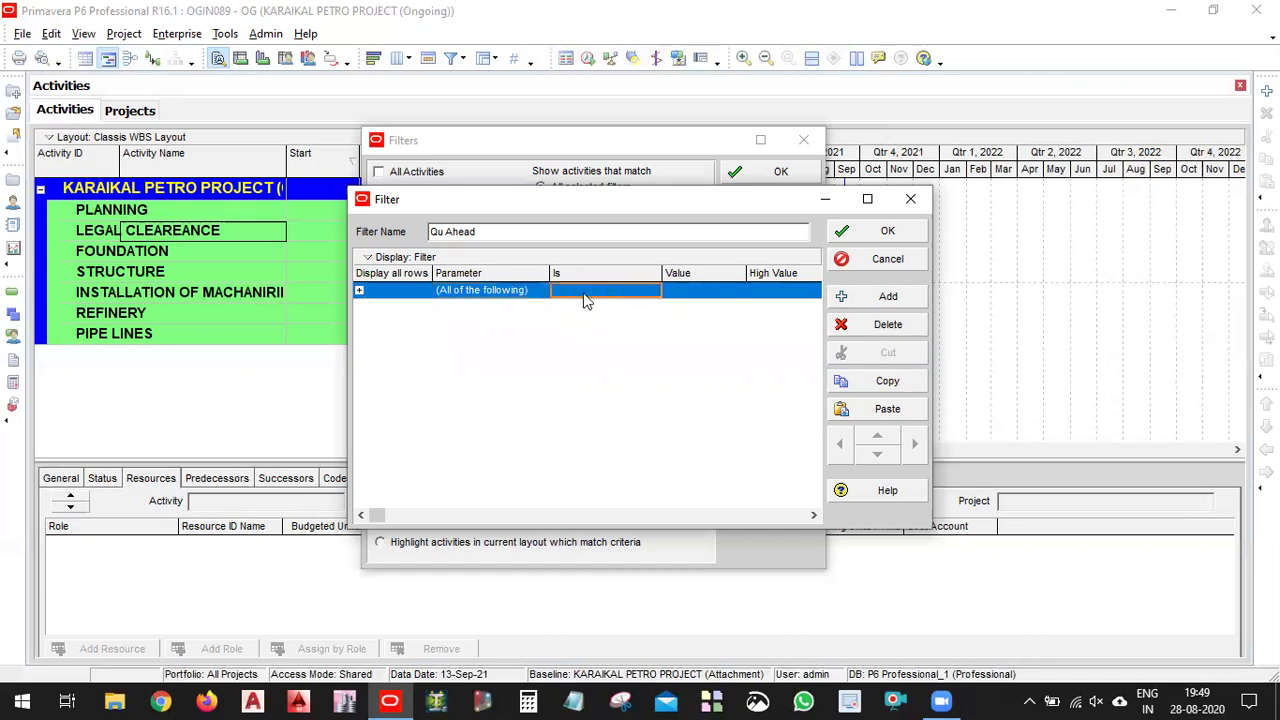
left_click(905, 298)
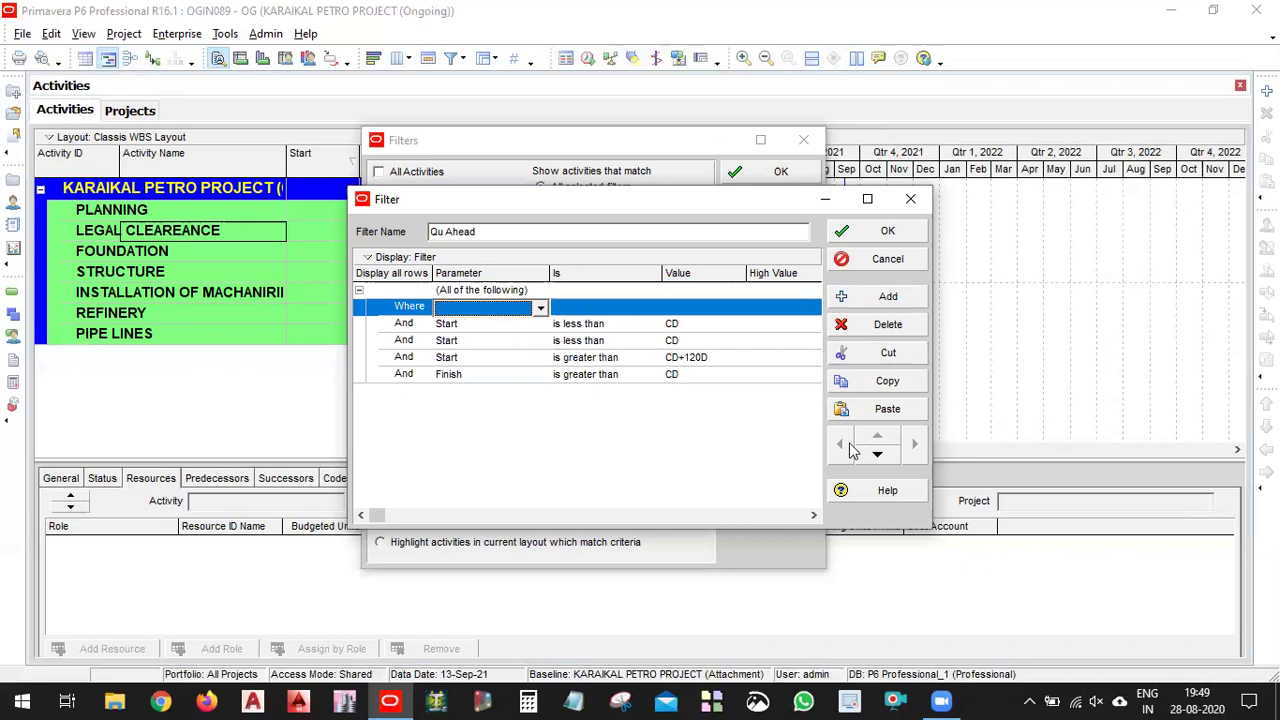
left_click(877, 454)
left_click(877, 454)
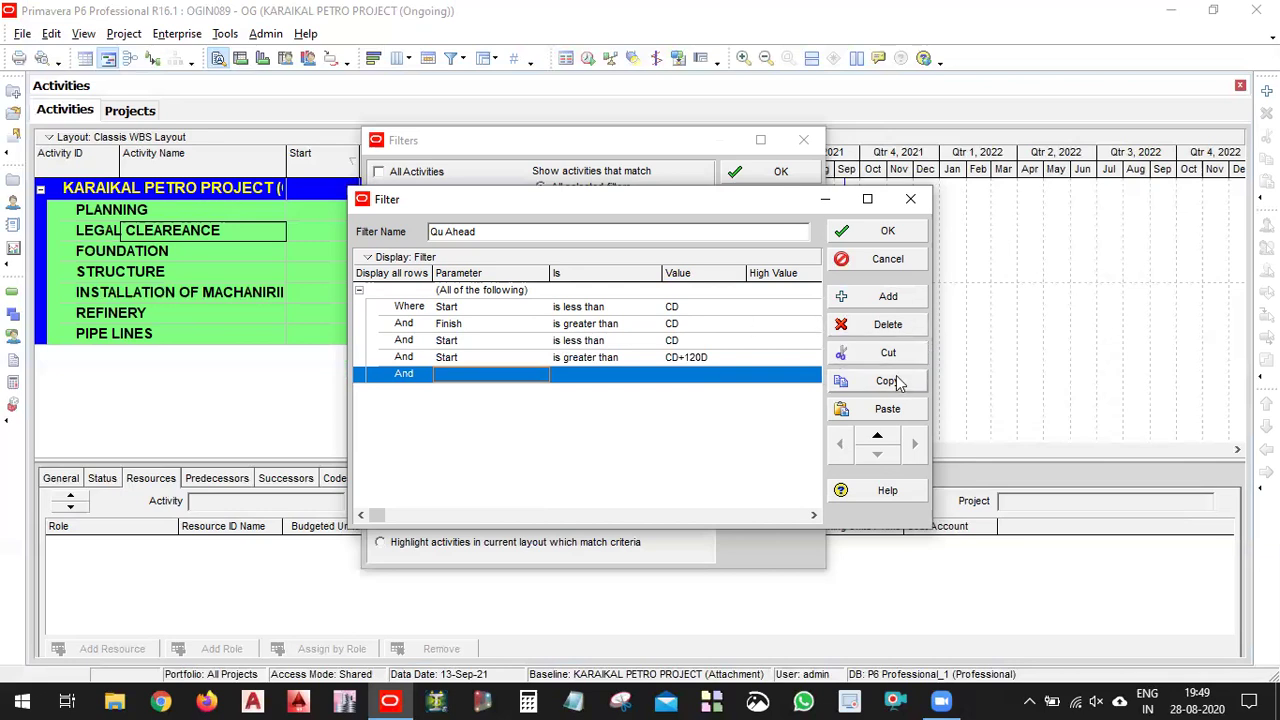
left_click(885, 325)
left_click(594, 383)
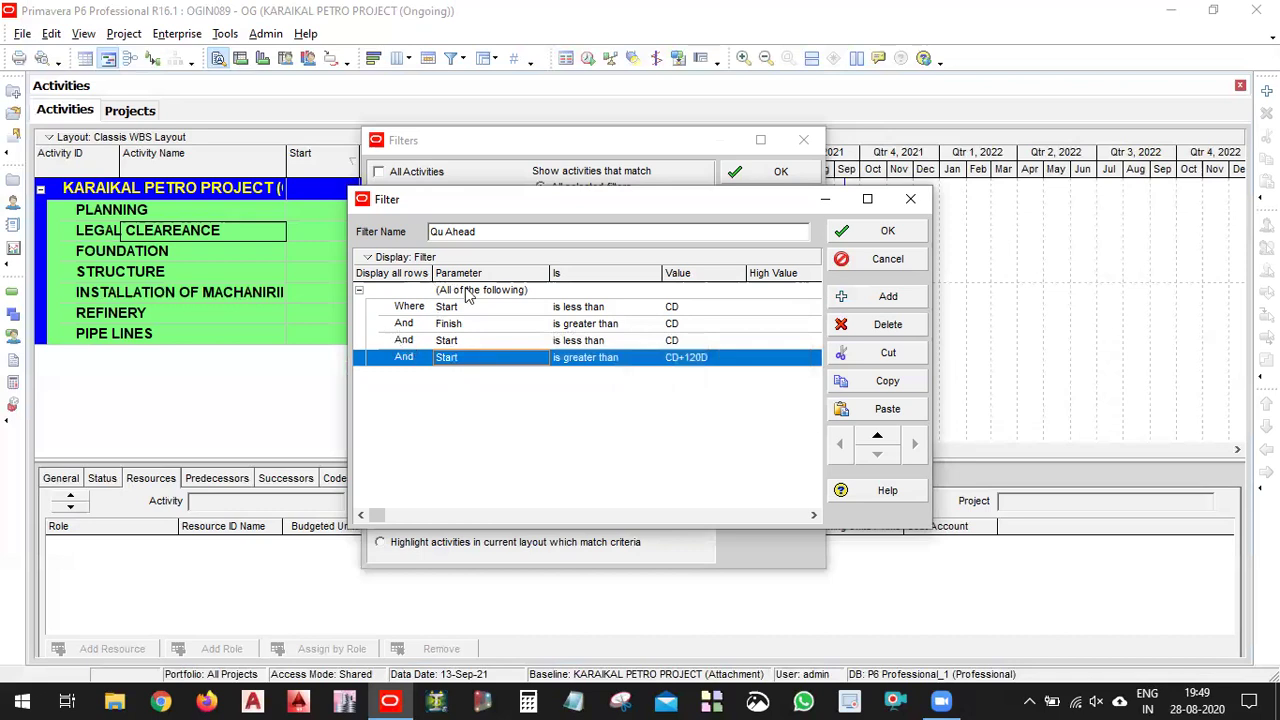
Duplicate the top "(All of the following)" group with its four conditions as a nested group and move it below the last outer condition.
left_click(359, 290)
left_click(359, 290)
left_click(359, 290)
left_click(359, 290)
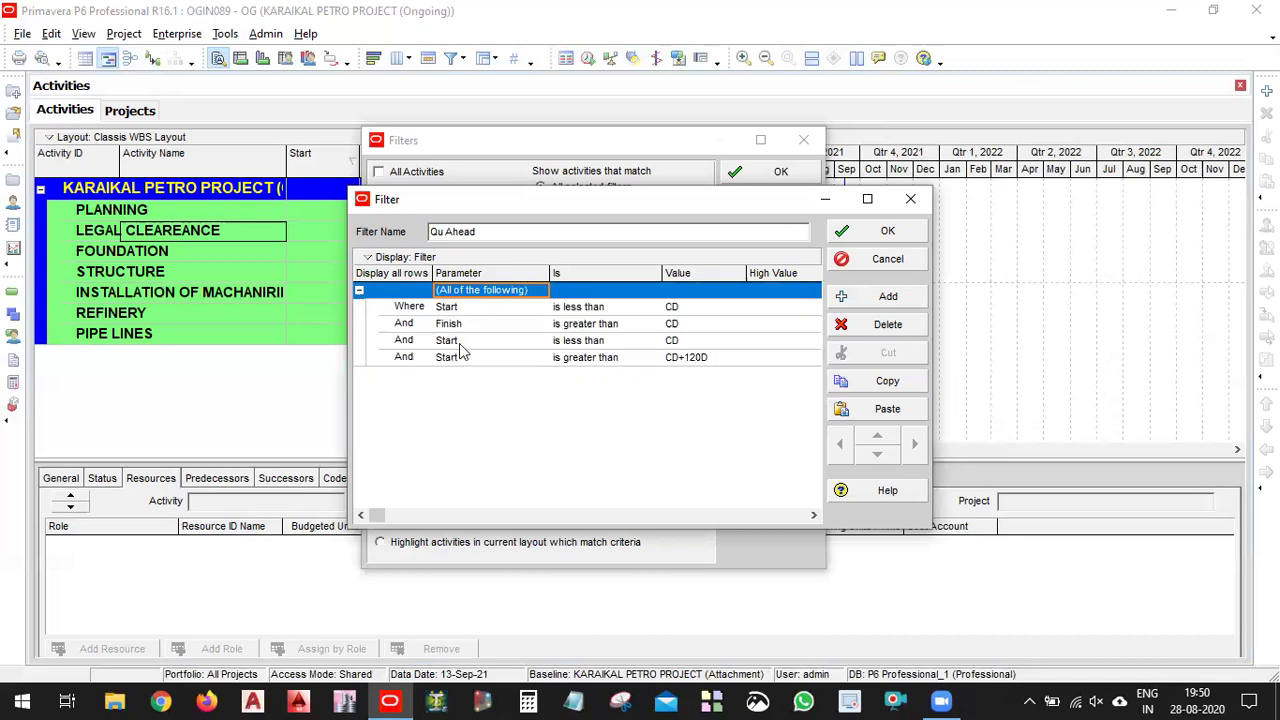
left_click(359, 291)
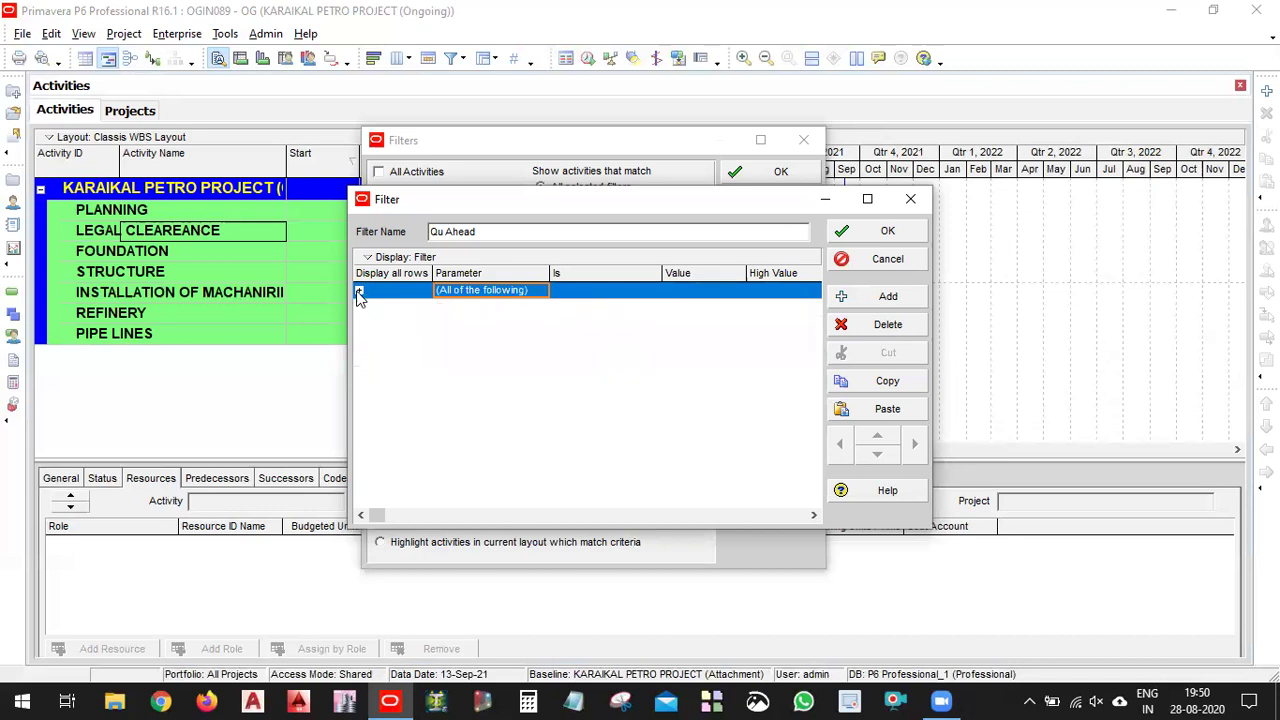
left_click(431, 314)
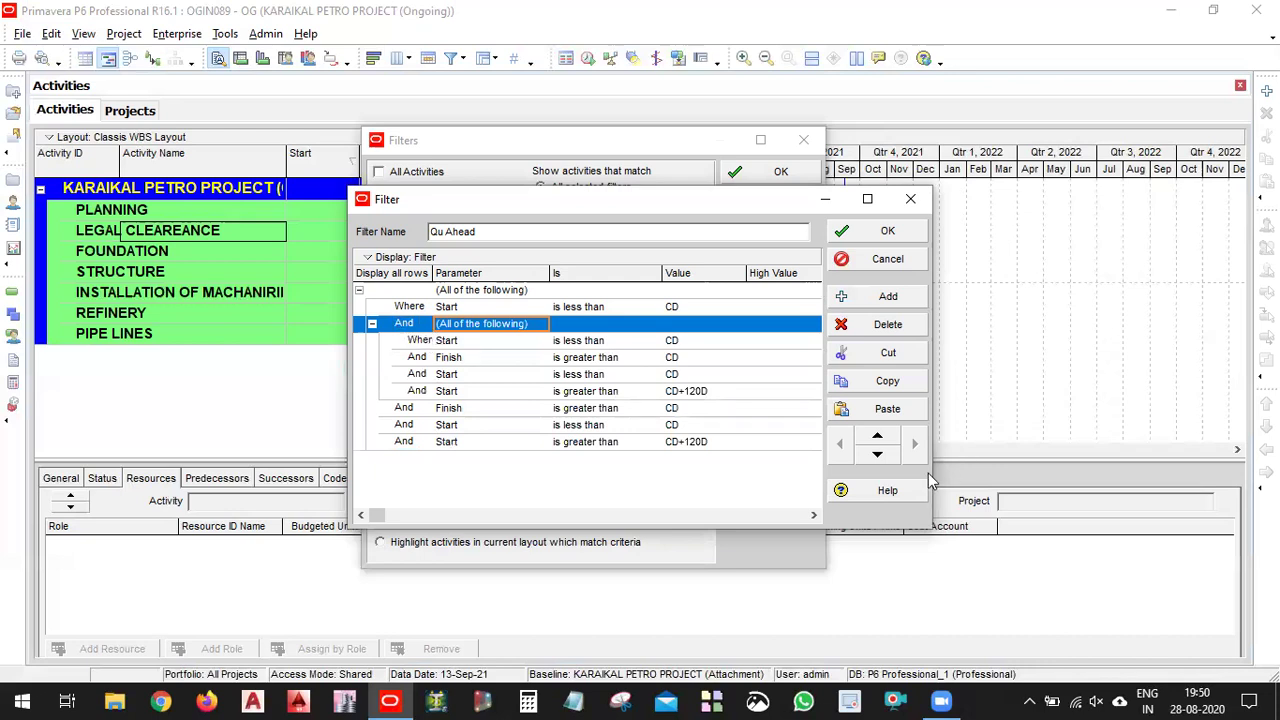
left_click(878, 455)
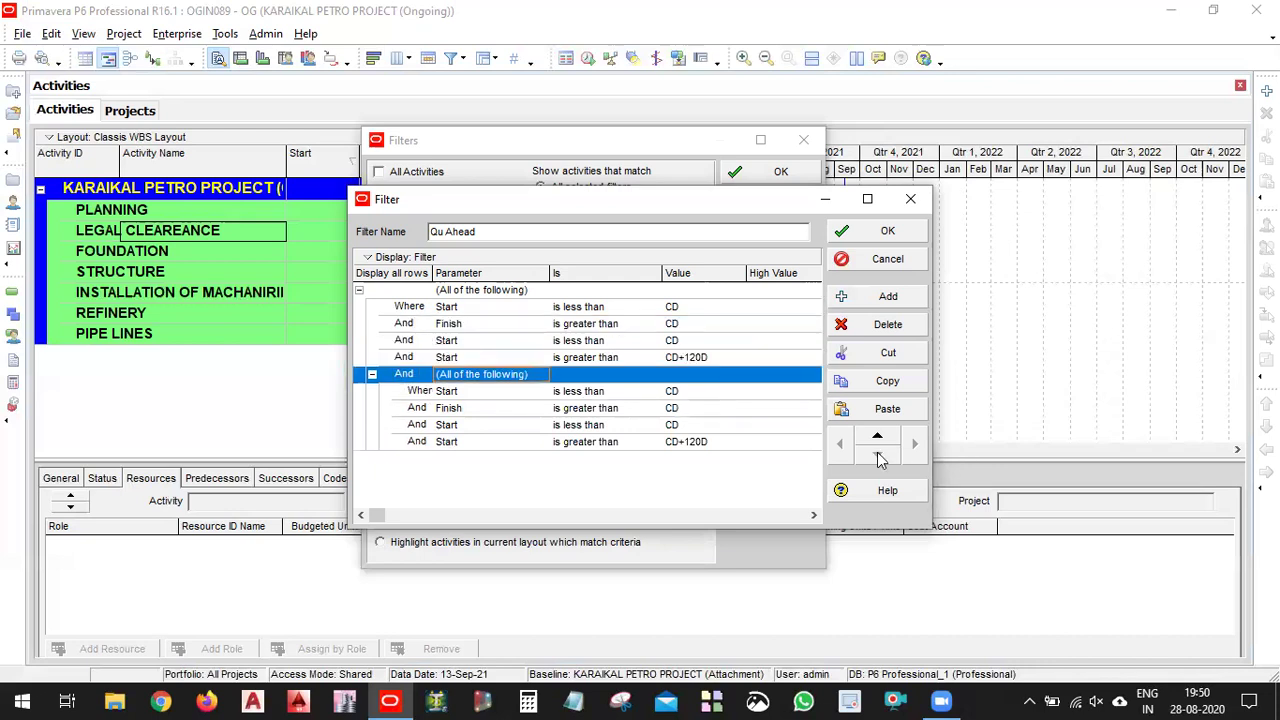
Change the nested group in the Qu Ahead filter from all to "(Any of the following)".
left_click(424, 376)
left_click(424, 376)
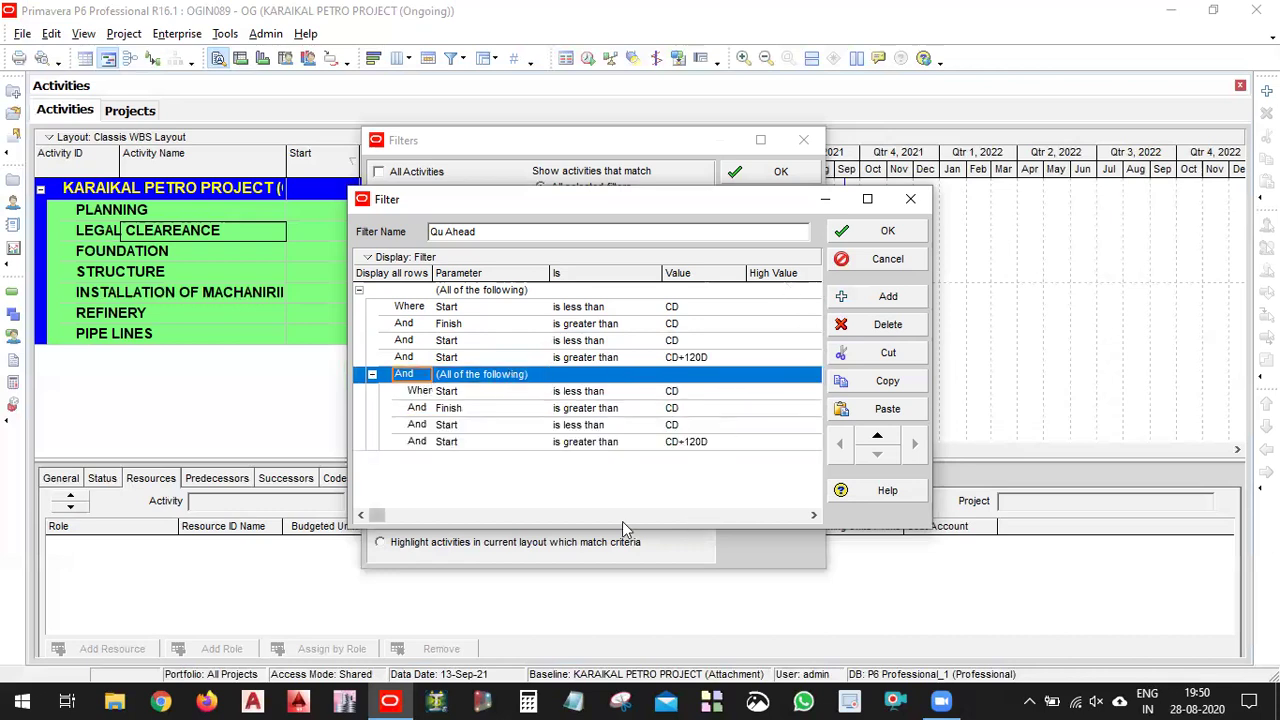
mouse_move(377, 514)
left_mouse_down()
mouse_move(777, 514)
mouse_move(377, 514)
left_mouse_up()
left_click(517, 374)
left_click(540, 376)
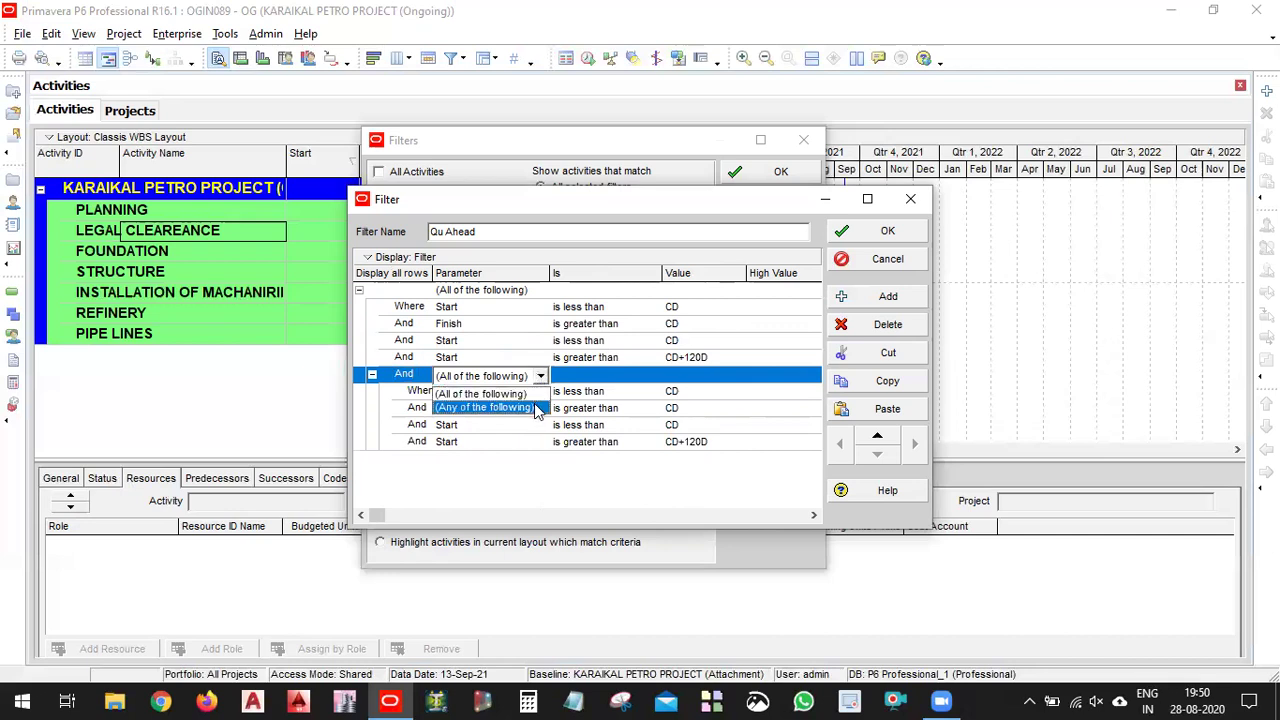
left_click(537, 408)
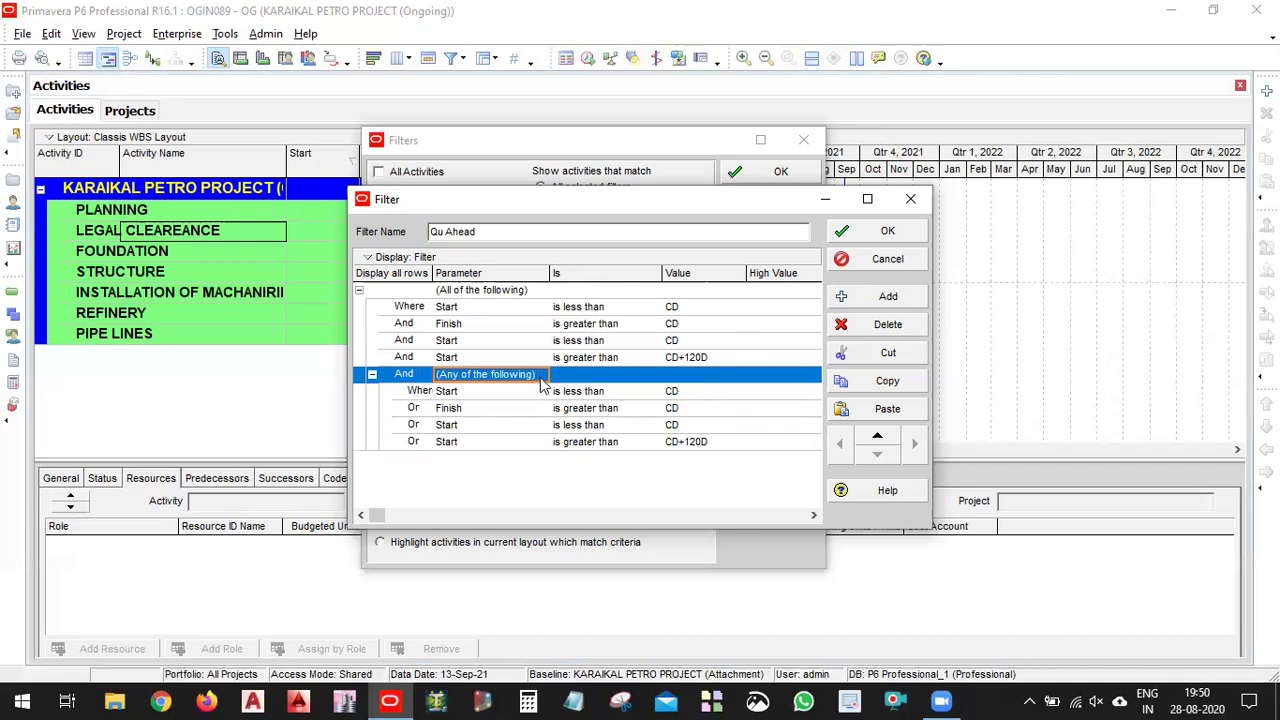
left_click(540, 377)
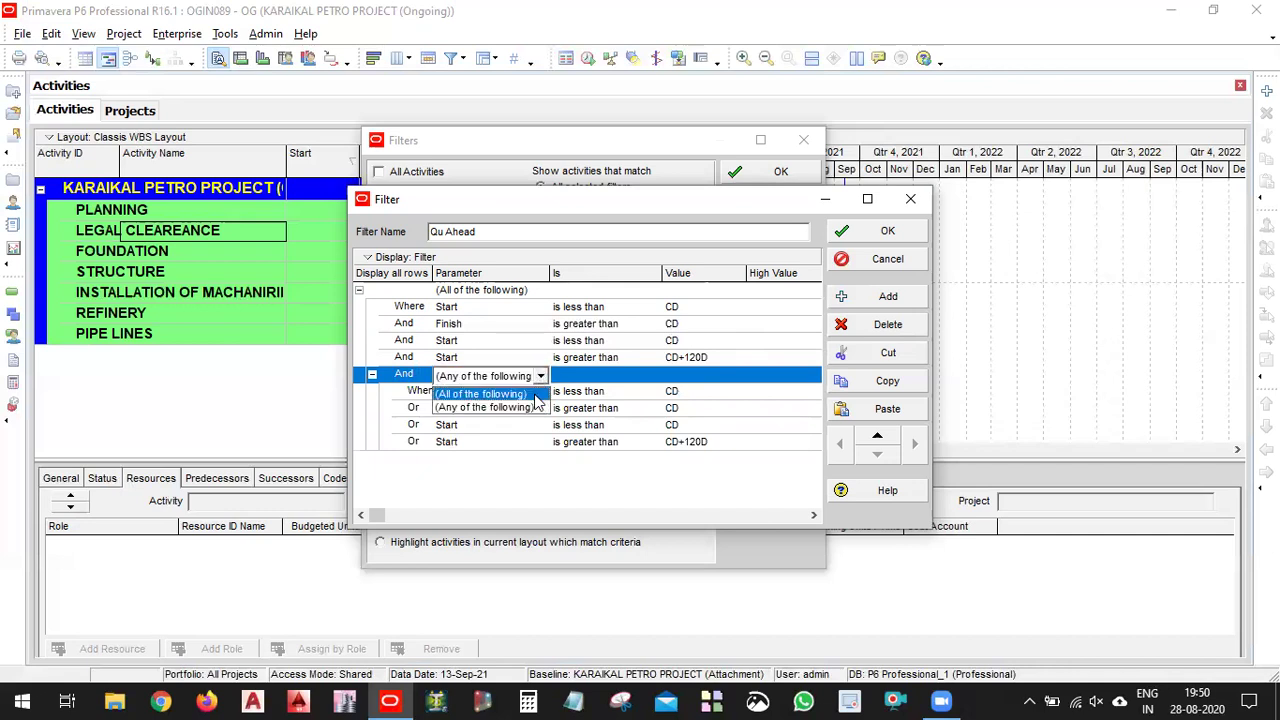
Set the top condition group of the Qu Ahead filter to "(Any of the following)".
left_click(543, 291)
left_click(543, 291)
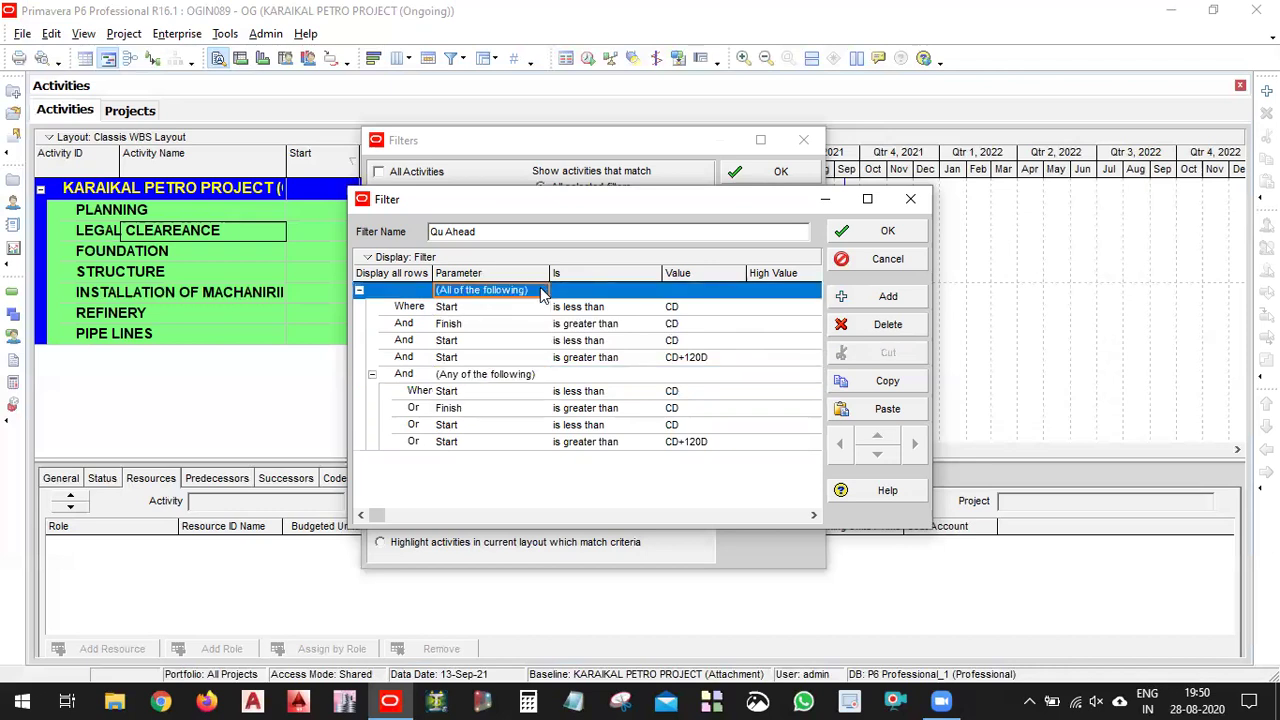
left_click(543, 291)
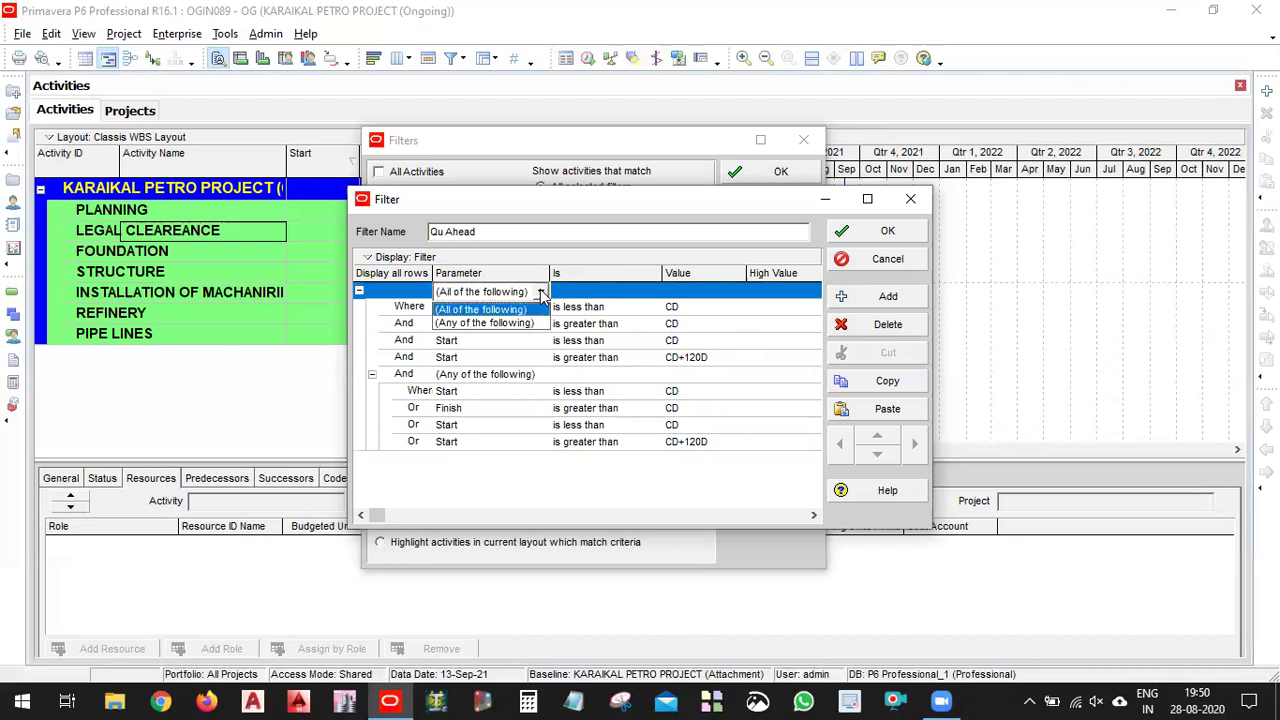
left_click(544, 322)
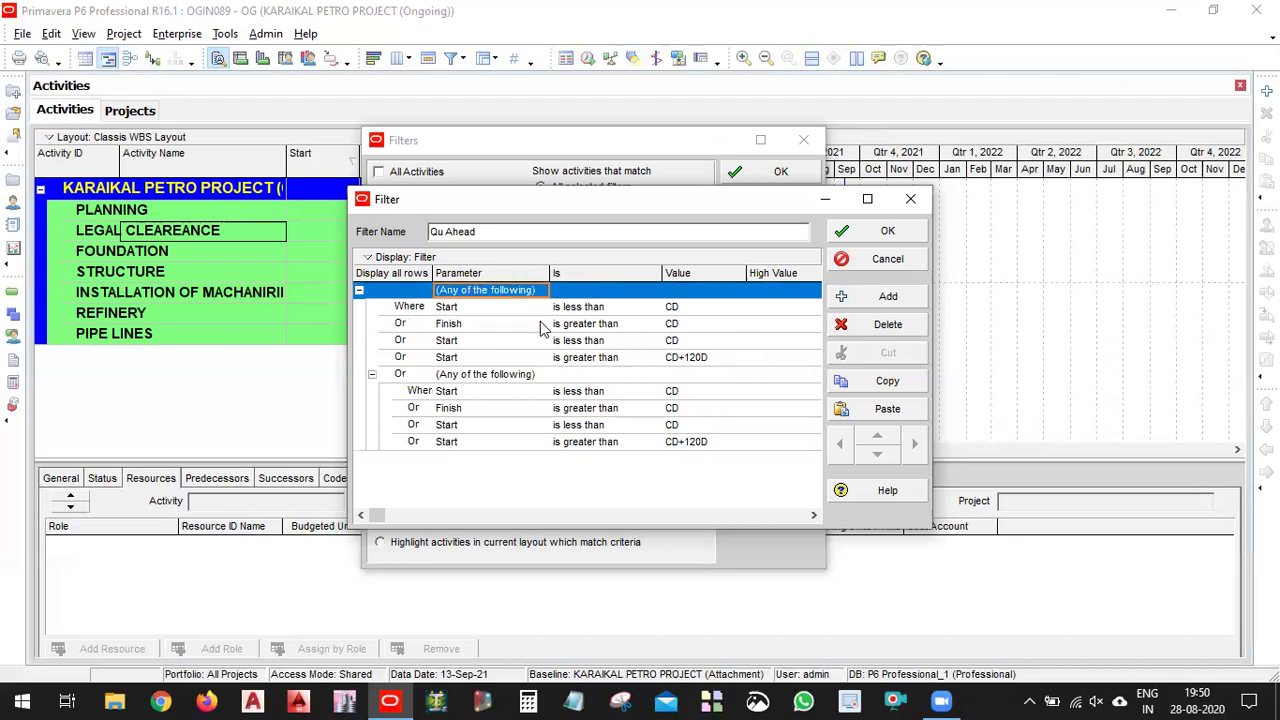
left_click(419, 376)
left_click(426, 327)
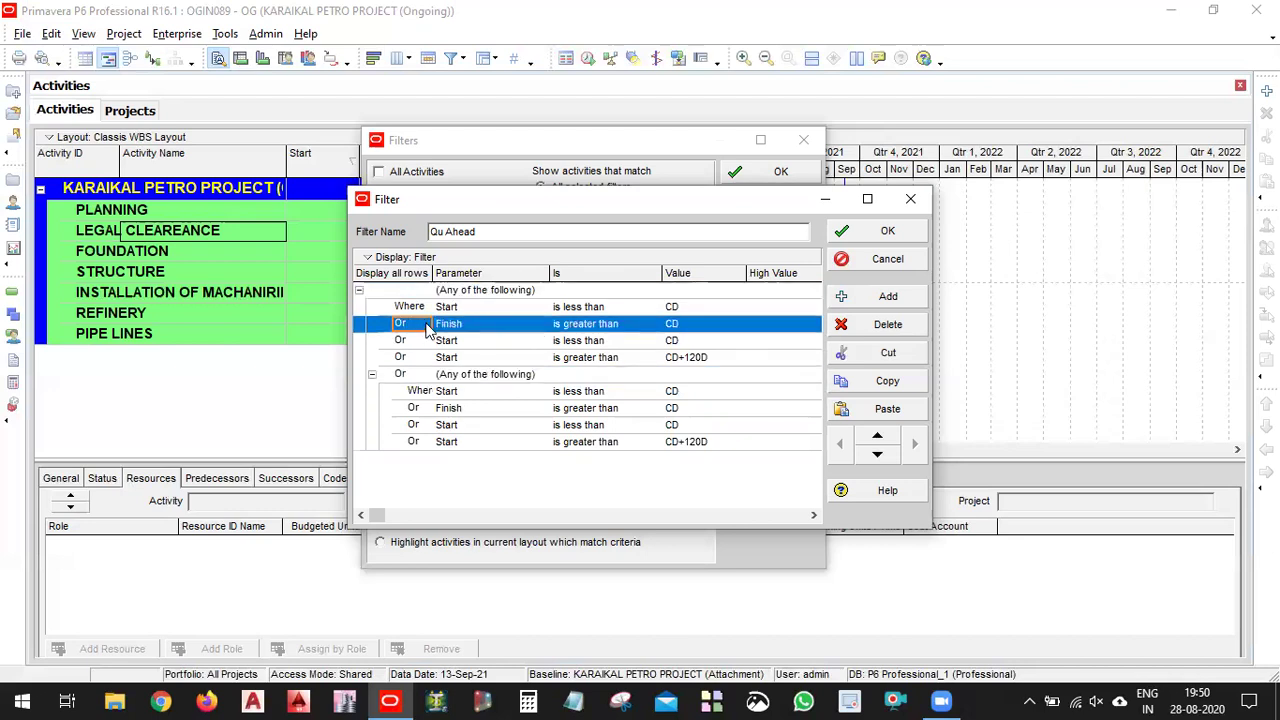
Delete the last two conditions of the top group, the second Start "is less than" CD and Start "is greater than" CD+120D.
left_click(482, 341)
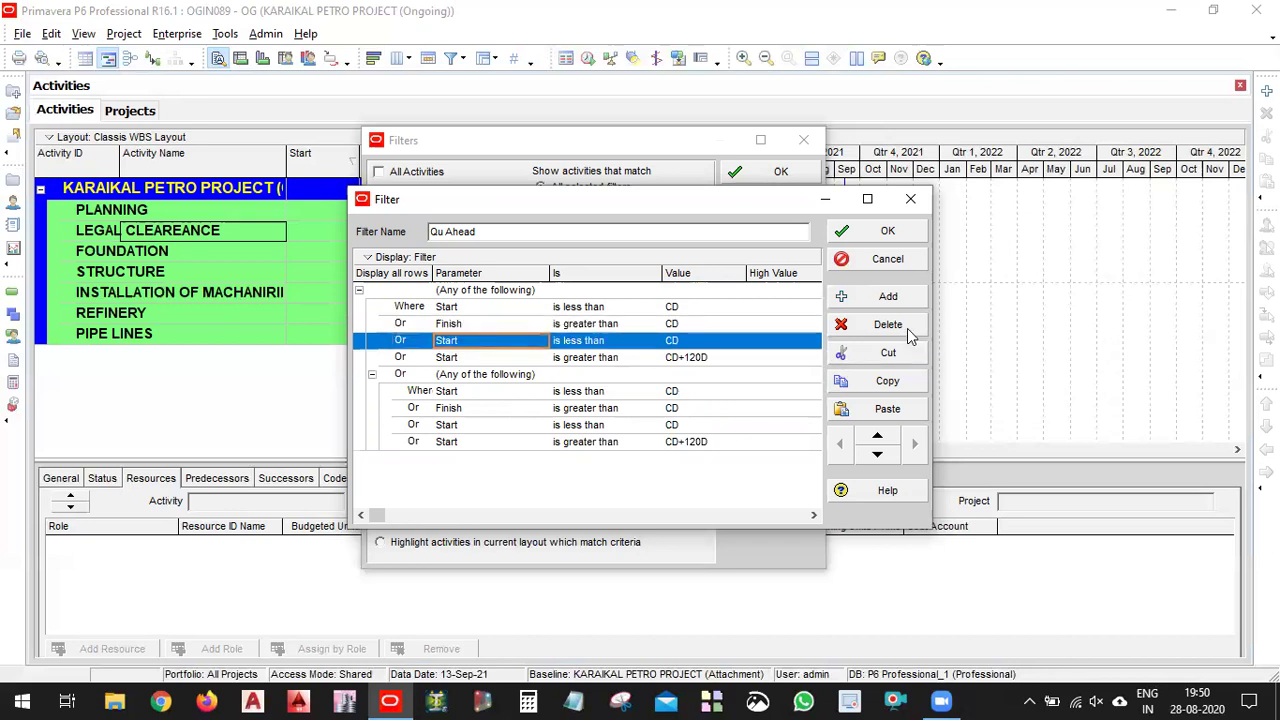
left_click(907, 328)
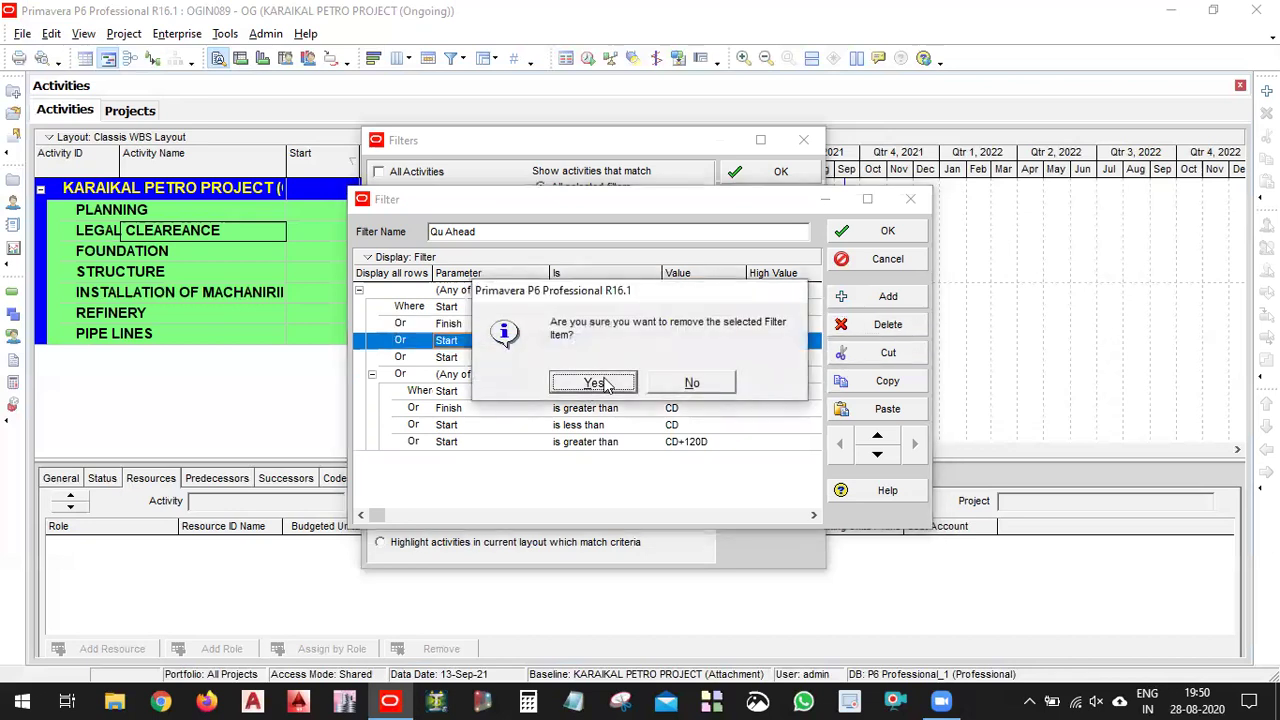
left_click(589, 384)
left_click(907, 328)
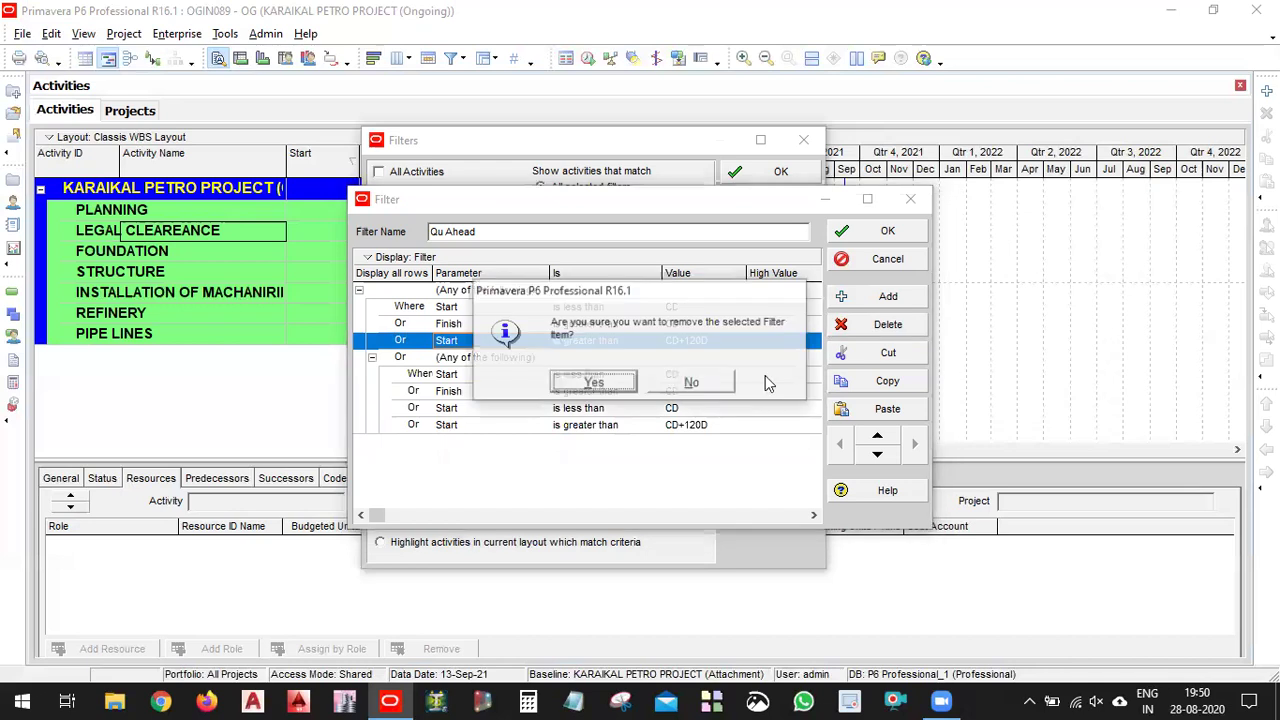
left_click(612, 383)
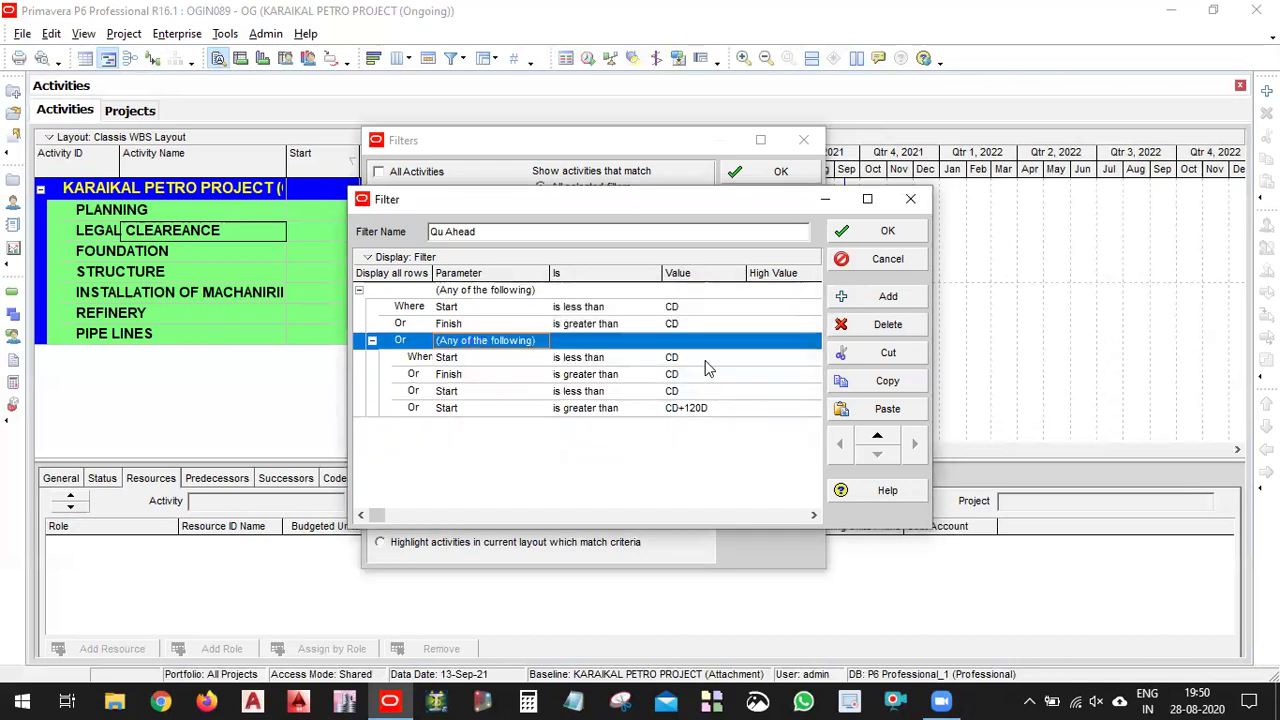
Delete the nested group's first two conditions, Start "is less than" CD and Finish "is greater than" CD, and save the filter.
left_click(705, 361)
left_click(907, 328)
left_click(622, 385)
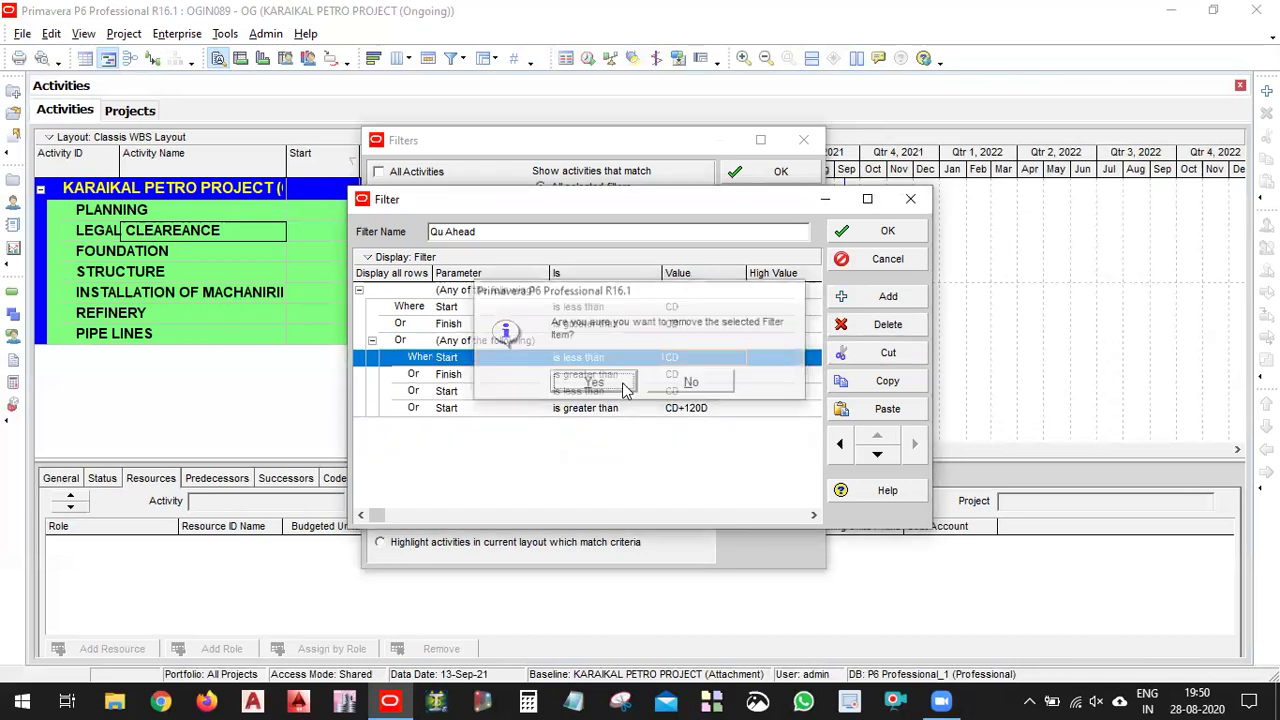
left_click(898, 330)
left_click(603, 385)
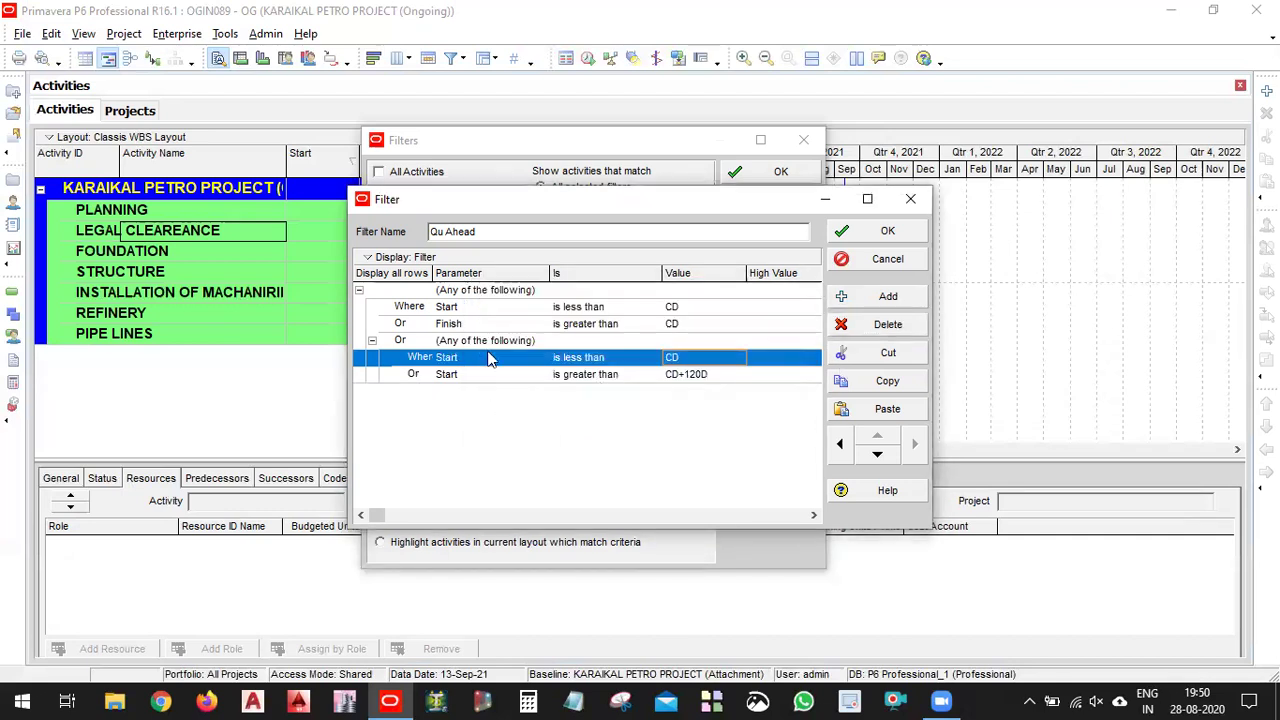
left_click(887, 231)
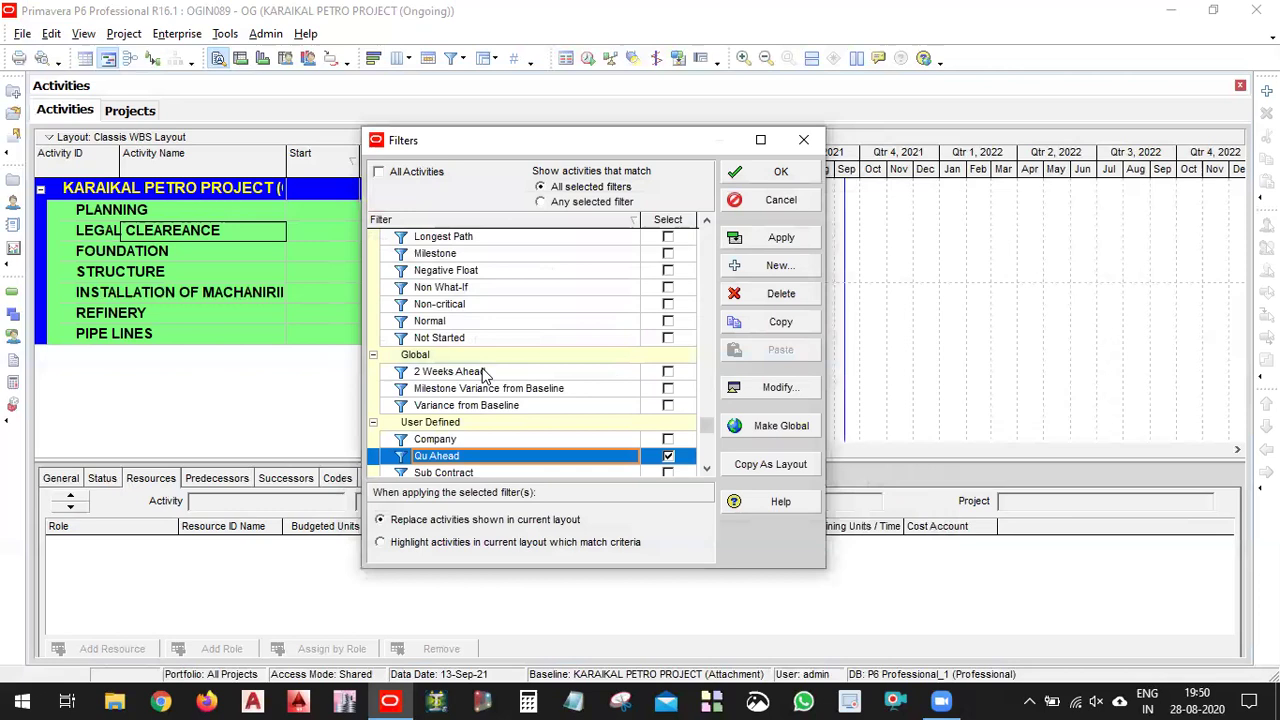
Examine how the 2 Weeks Ahead filter combines its condition groups, and close its definition.
left_click(470, 371)
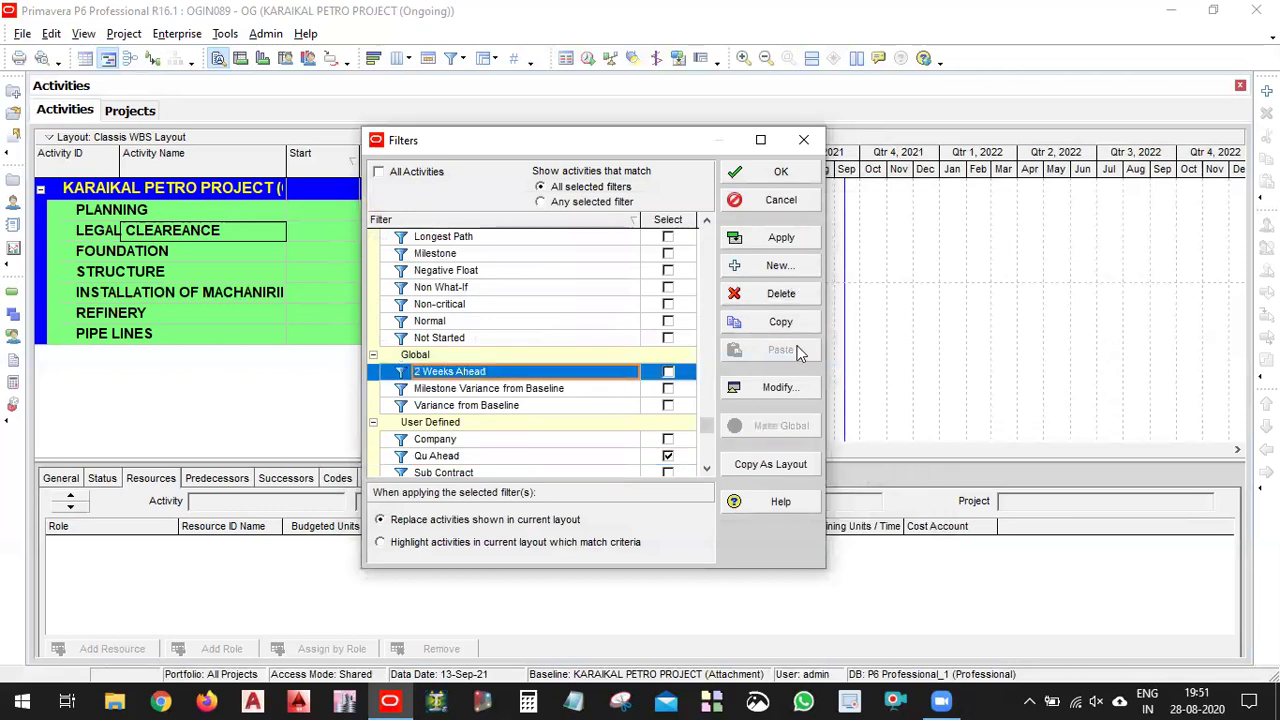
left_click(778, 388)
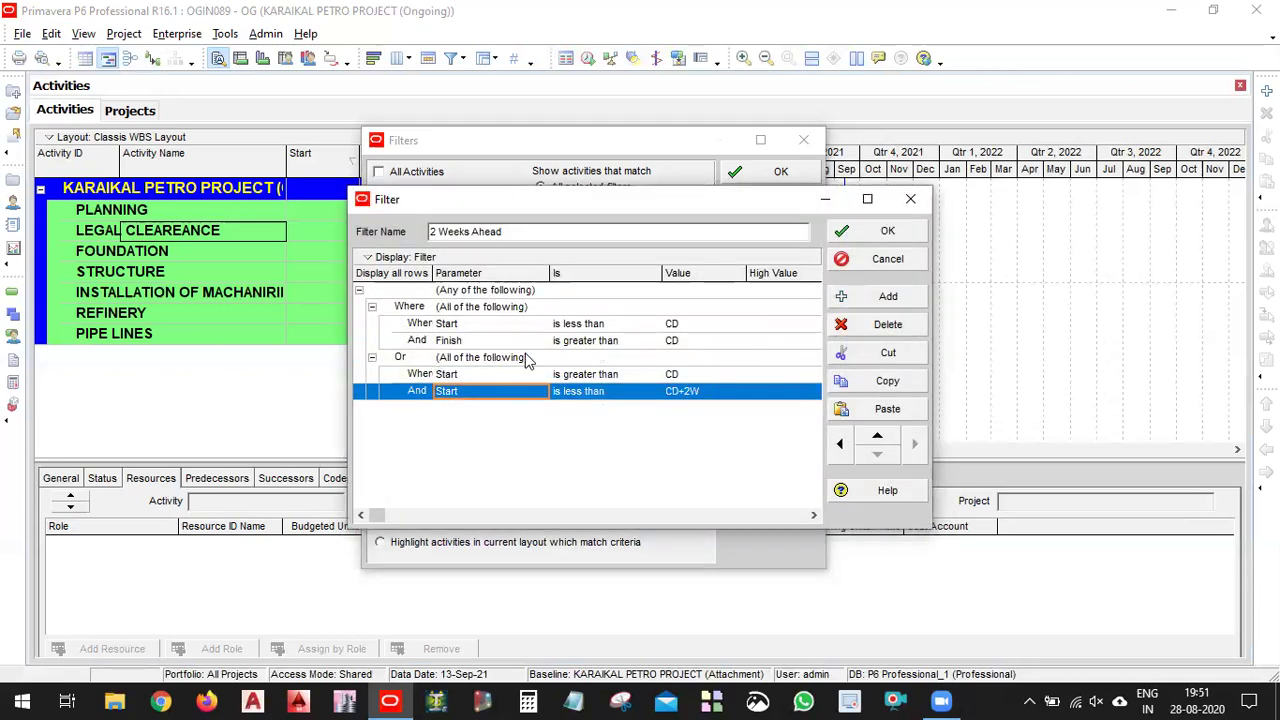
left_click(910, 199)
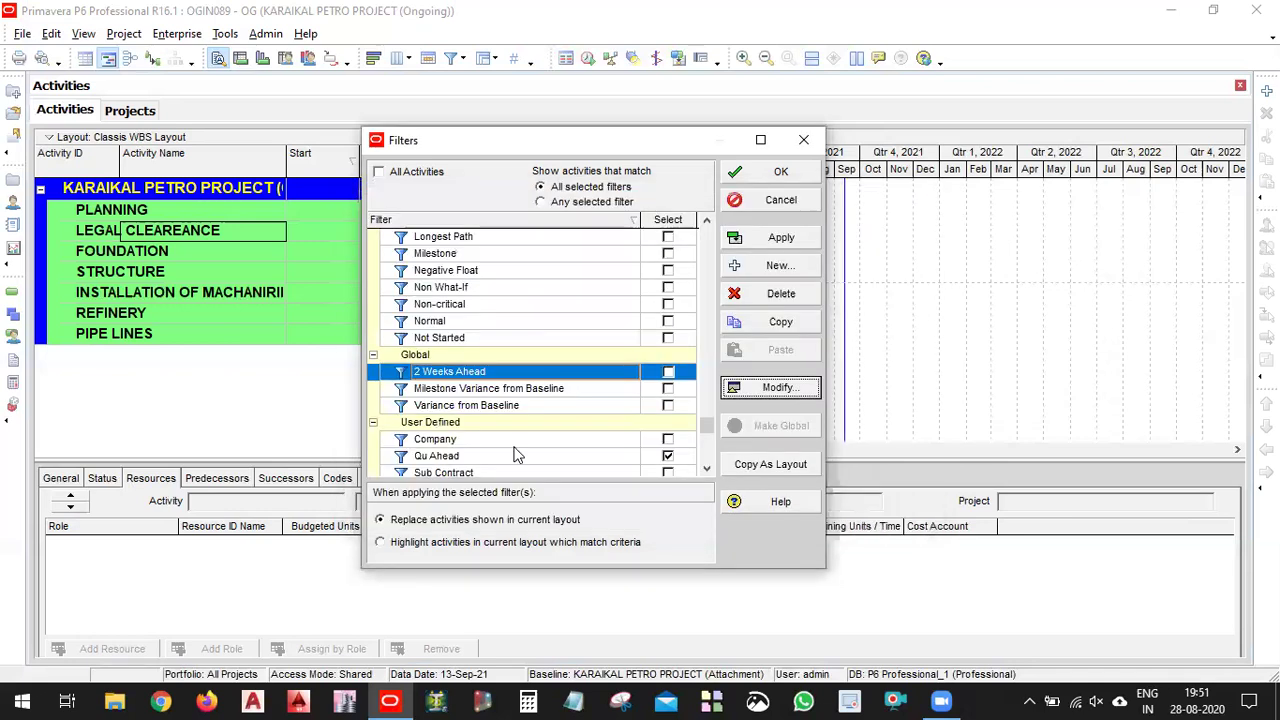
Reopen the Qu Ahead filter's definition and set its nested group to "(All of the following)".
left_click(476, 458)
left_click(793, 394)
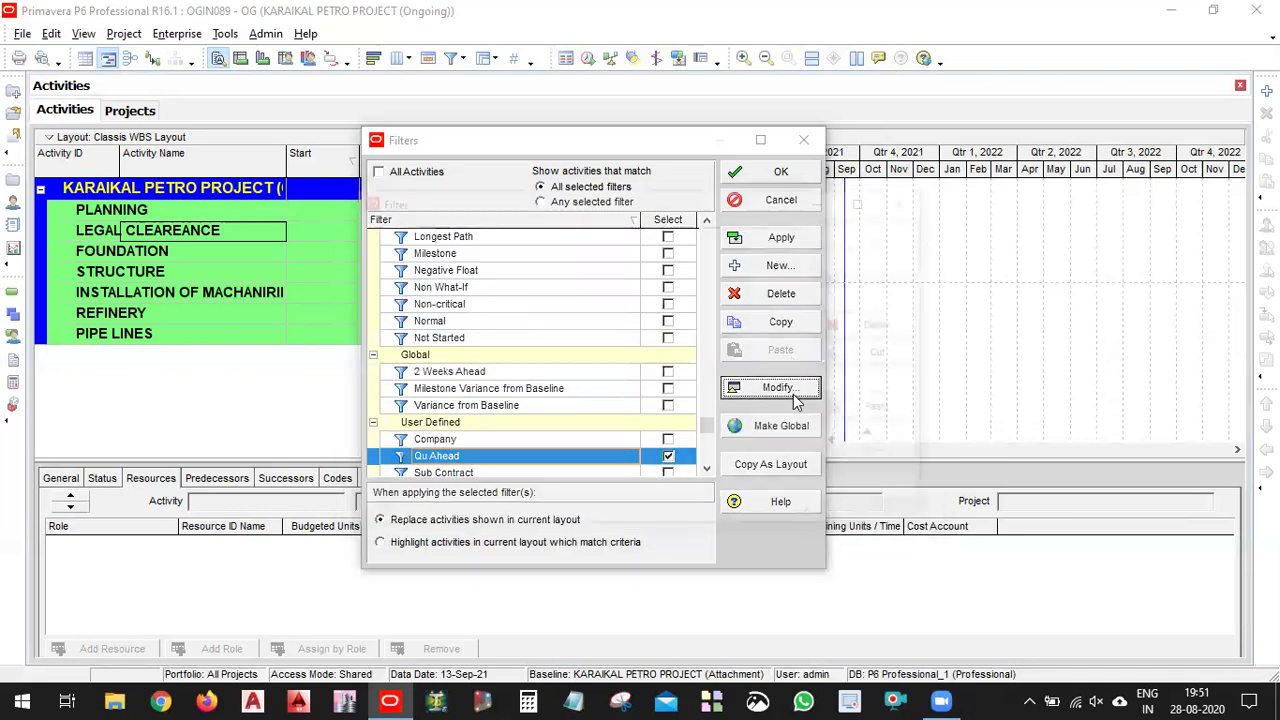
left_click(417, 360)
left_click(418, 374)
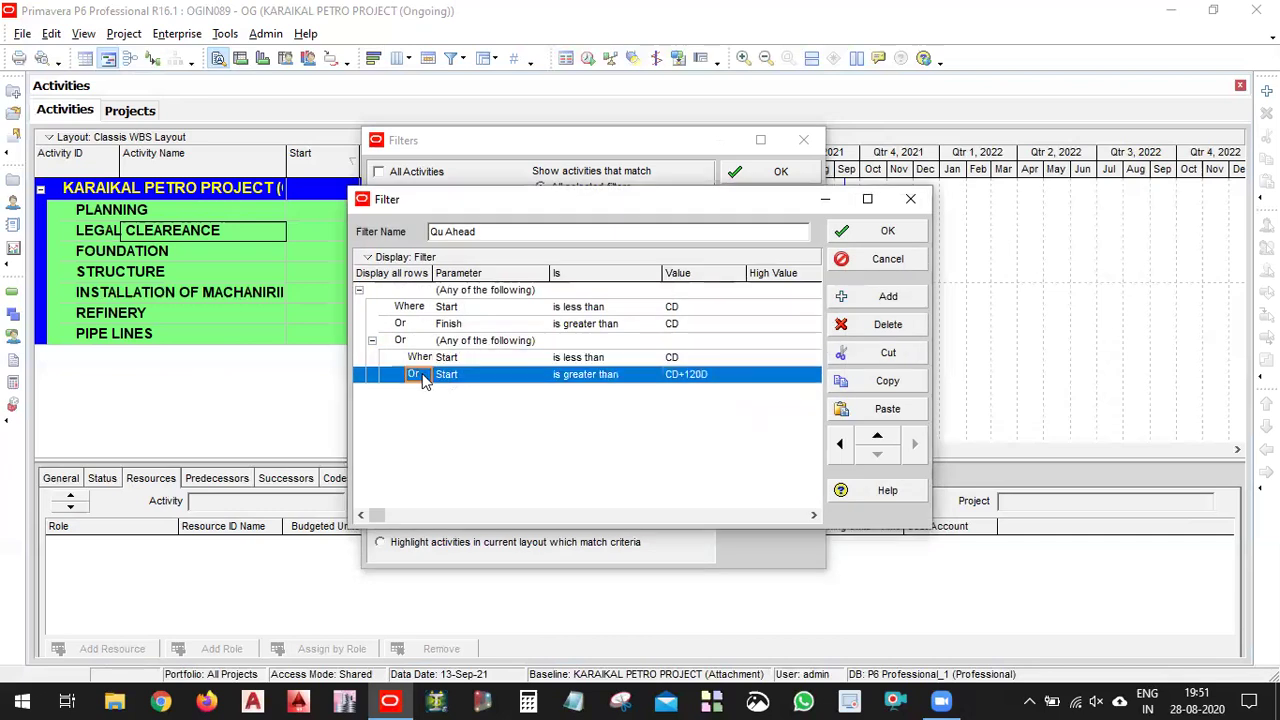
right_click(422, 380)
left_click(500, 342)
left_click(542, 343)
left_click(542, 343)
left_click(539, 343)
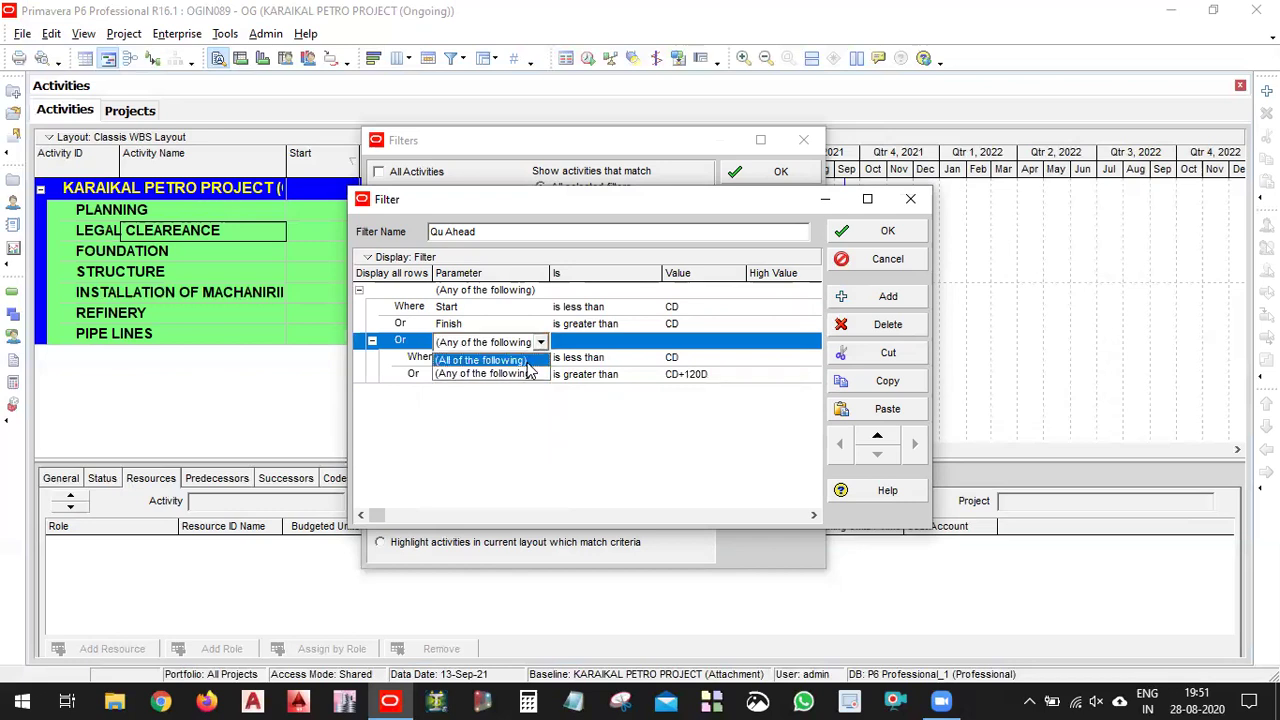
left_click(505, 376)
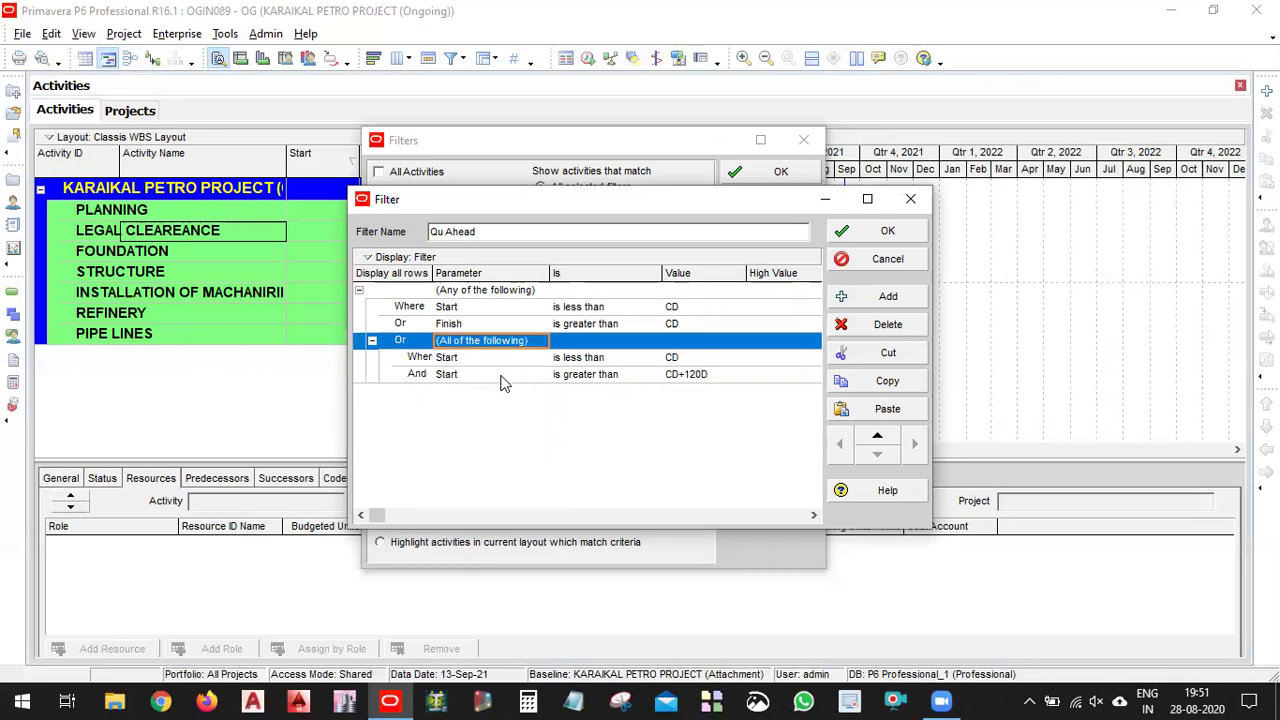
Try to change the connector of the Finish condition in the top group.
left_click(426, 328)
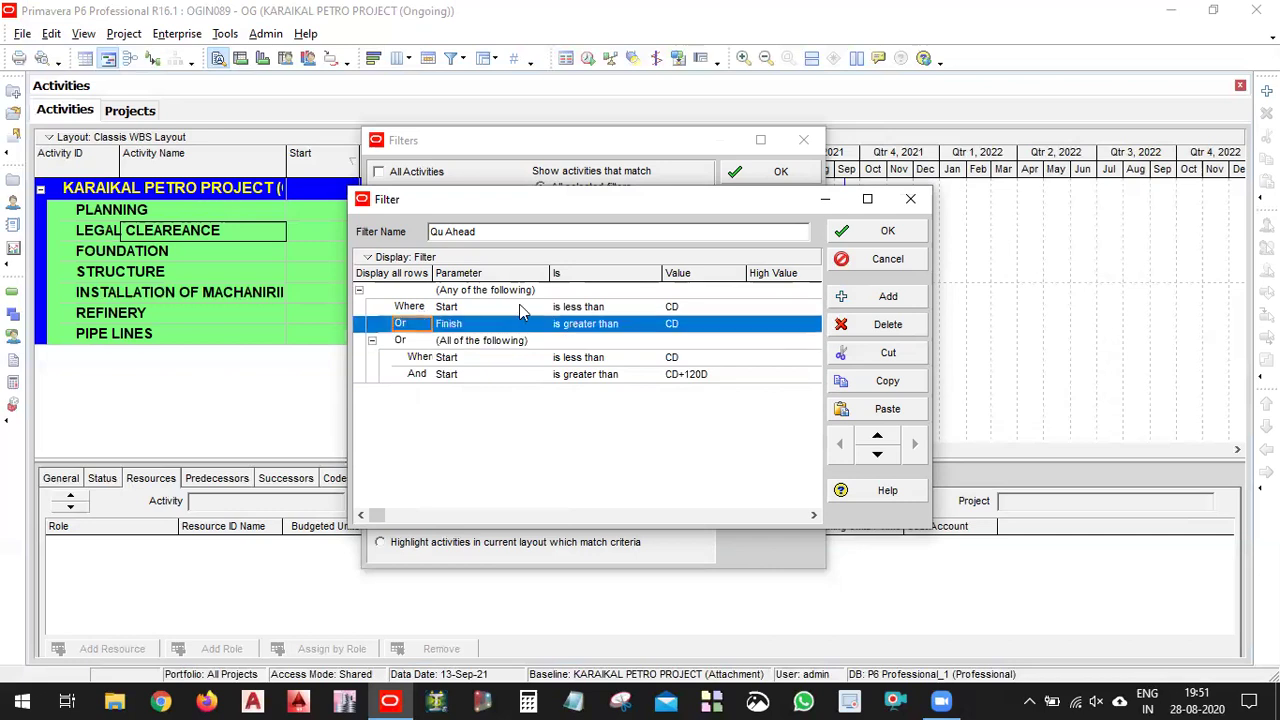
key("Up")
key("Up")
left_click(418, 325)
right_click(418, 328)
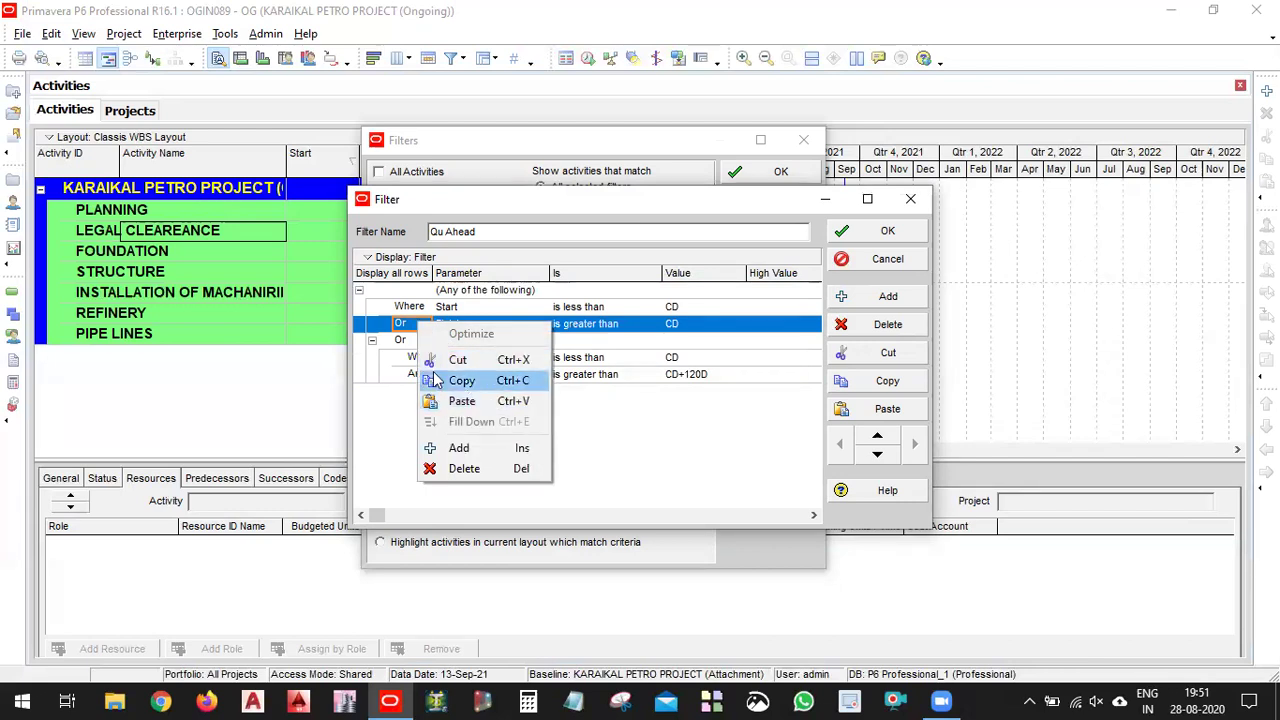
left_click(410, 327)
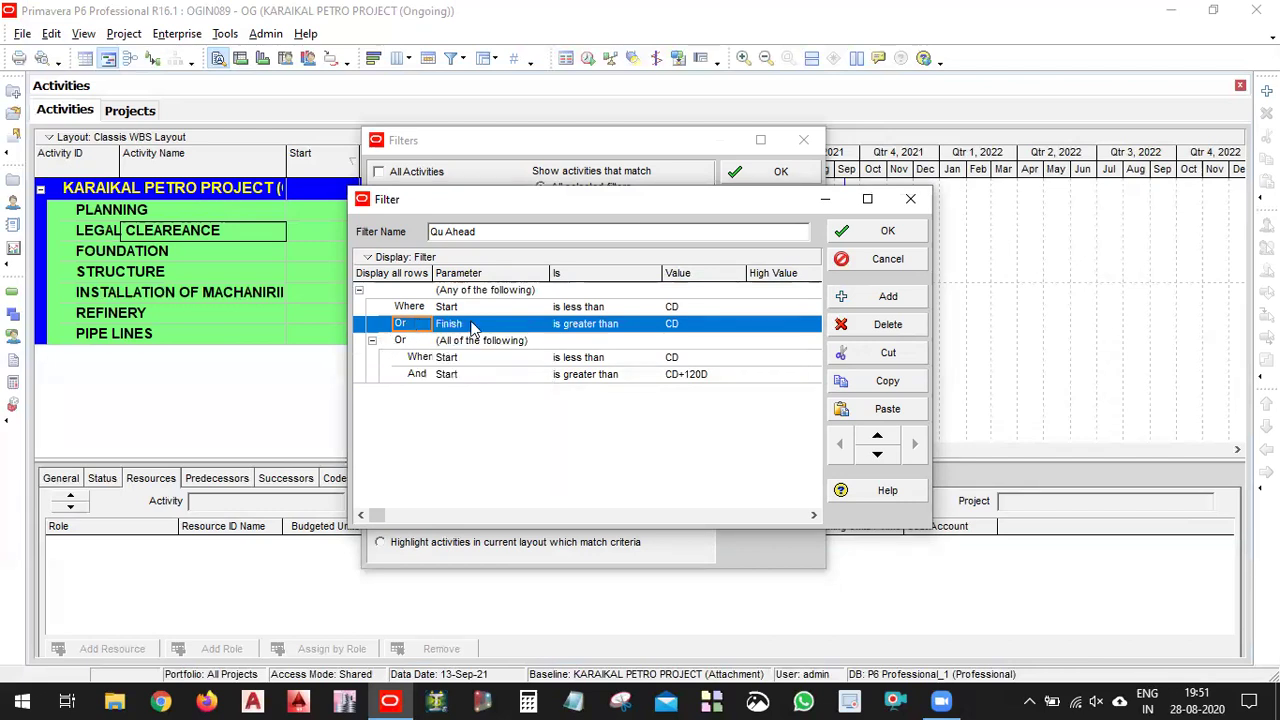
Switch the top group to "(All of the following)" and back to "(Any of the following)", and discard the reopened definition's edits.
left_click(543, 292)
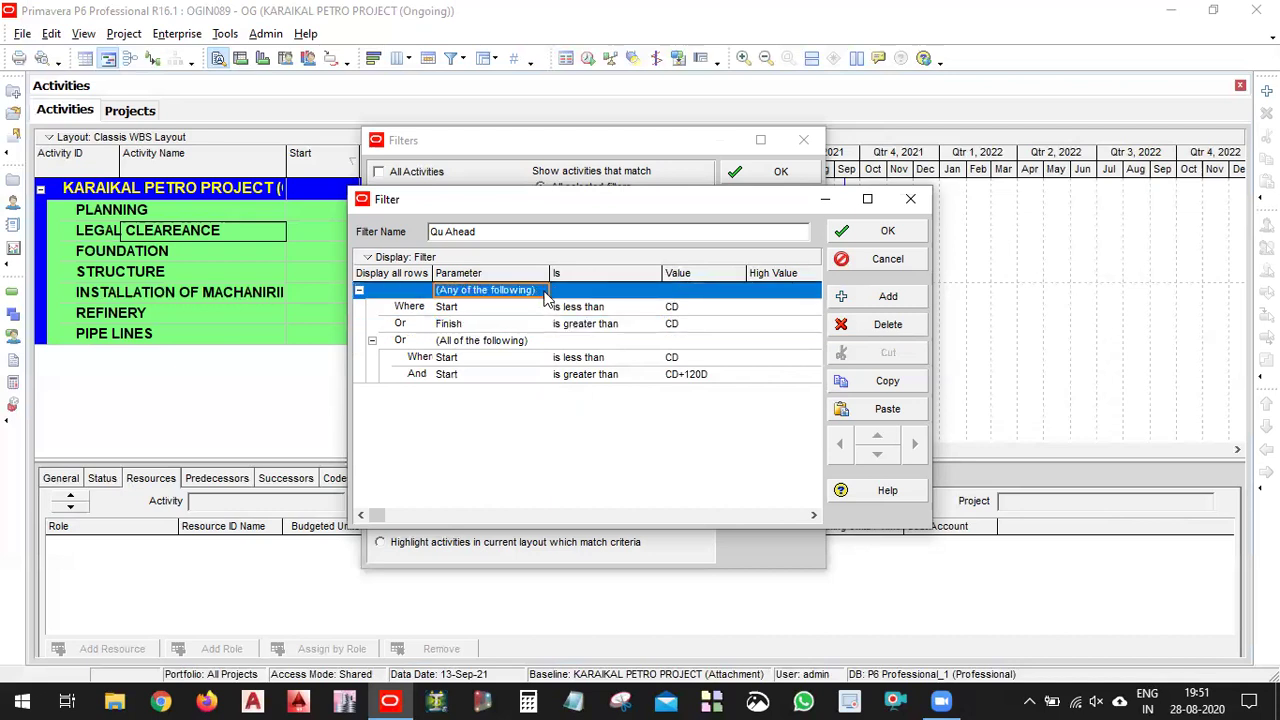
left_click(542, 291)
left_click(543, 297)
left_click(543, 295)
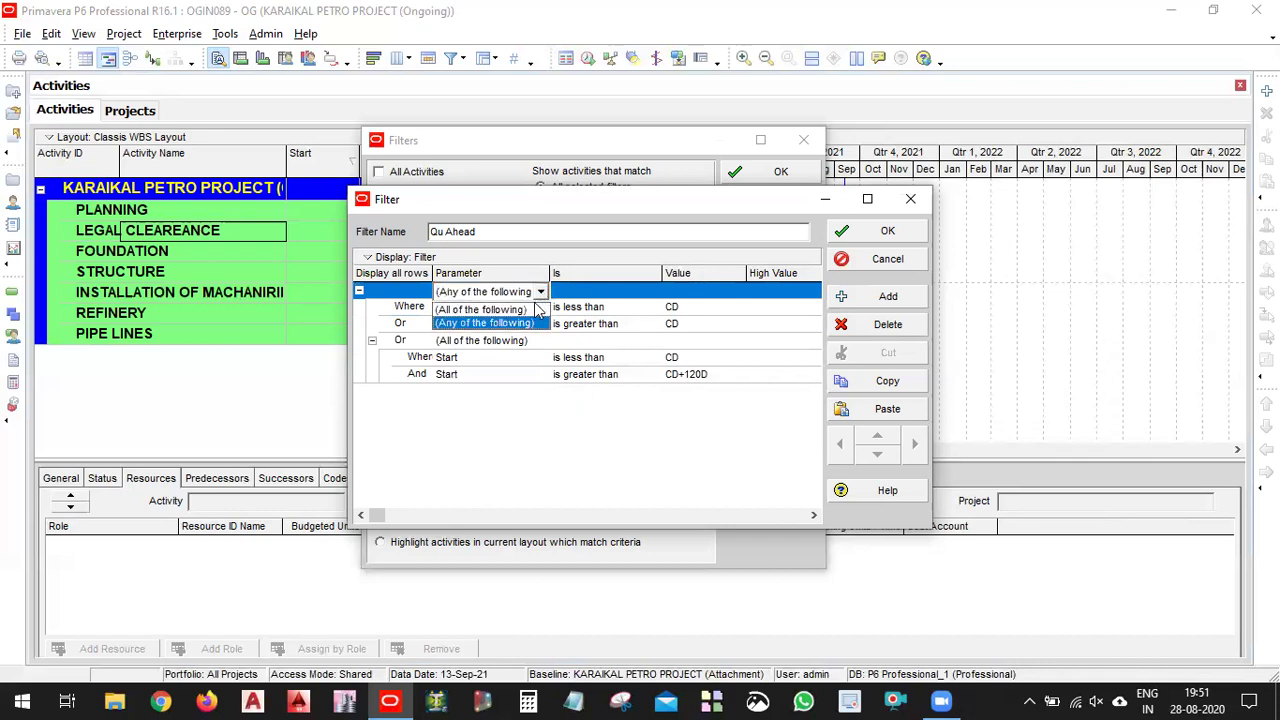
left_click(535, 322)
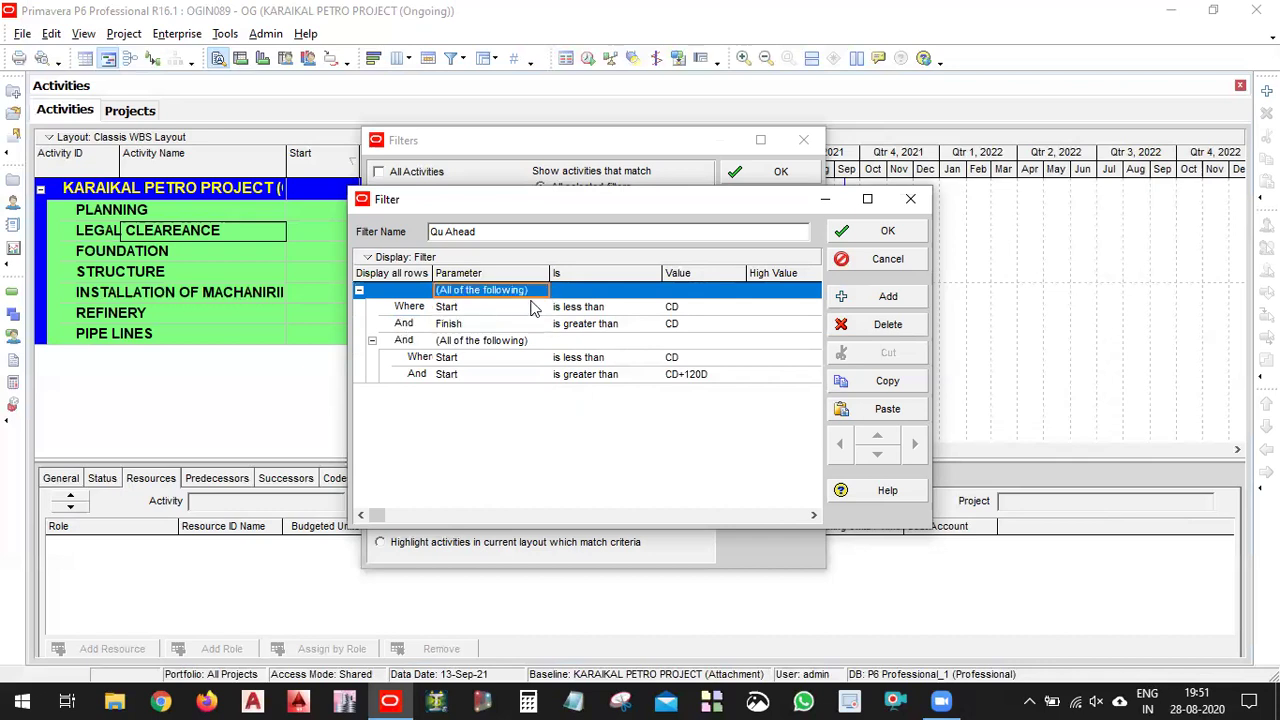
left_click(541, 295)
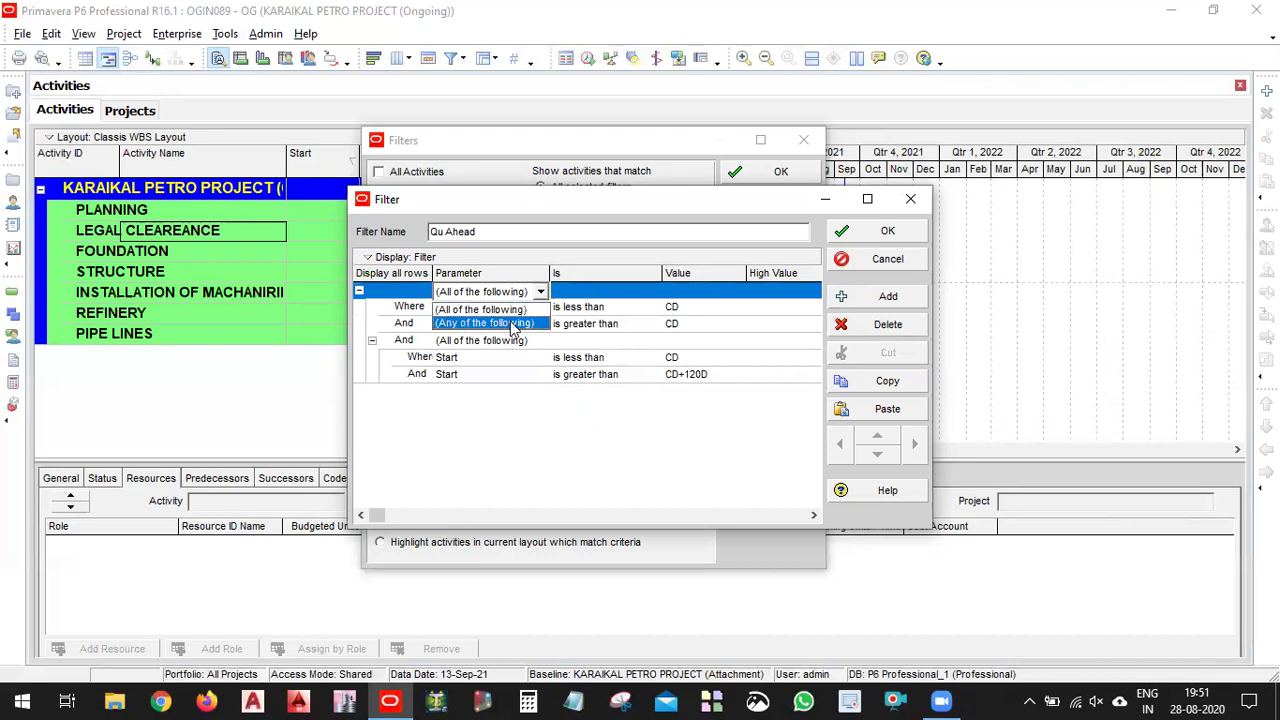
left_click(510, 323)
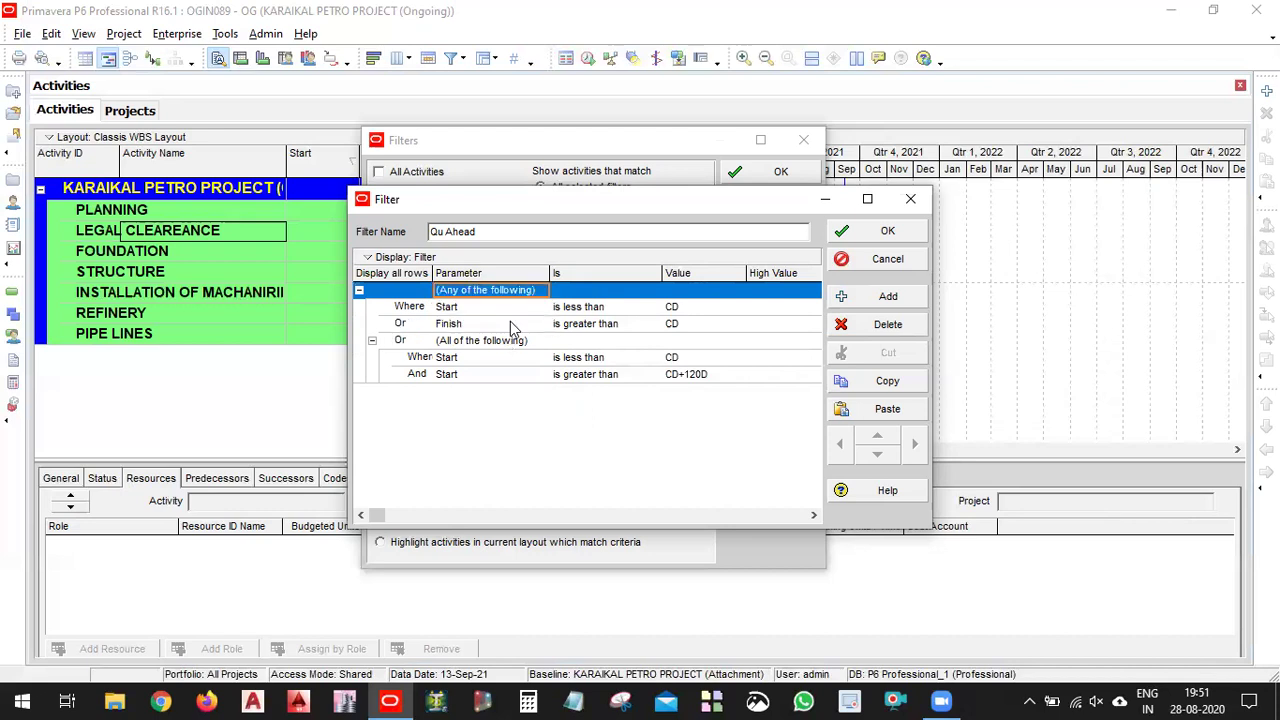
double_click(417, 345)
double_click(417, 345)
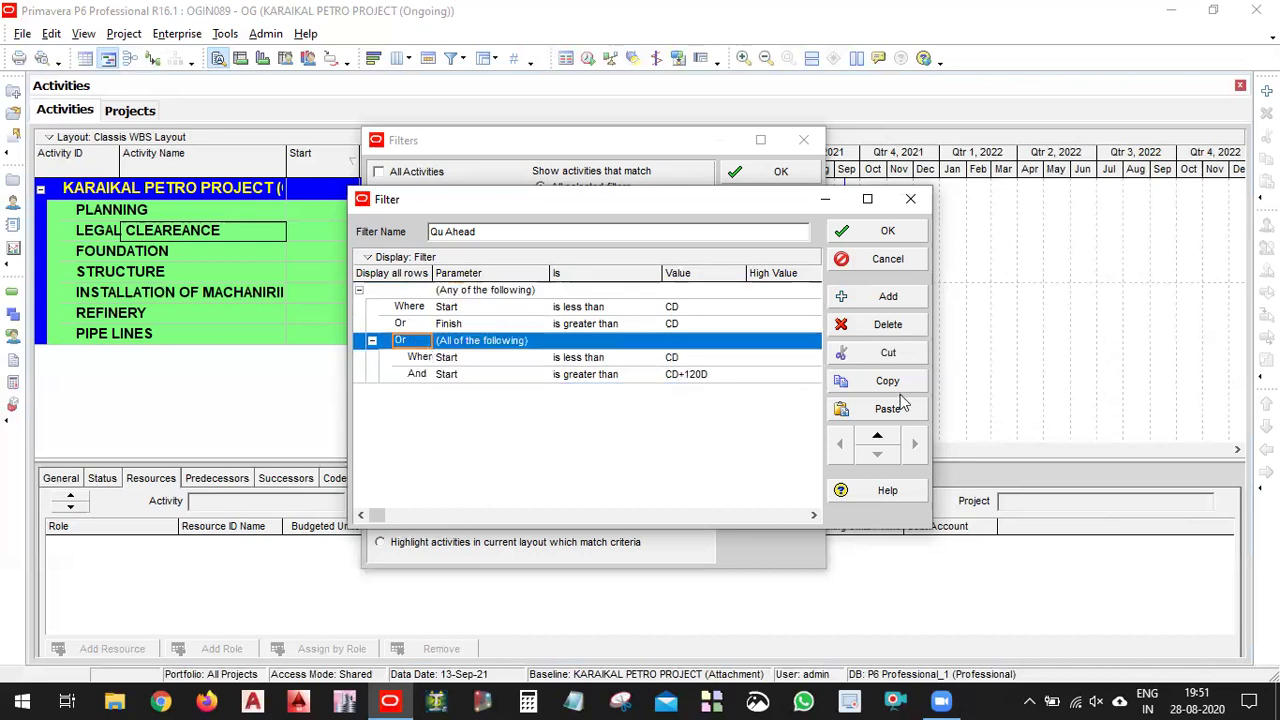
left_click(887, 260)
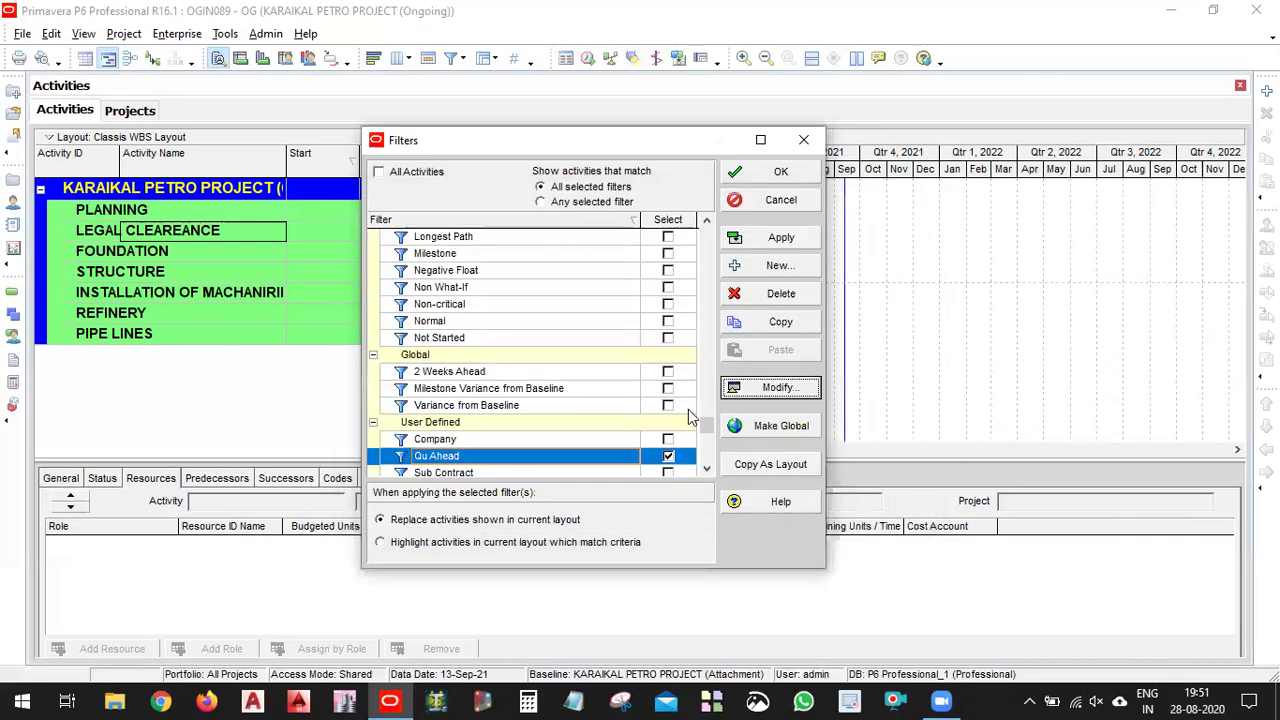
Apply the Qu Ahead filter to the layout and move the Filters window aside to uncover the Gantt chart.
left_click(804, 242)
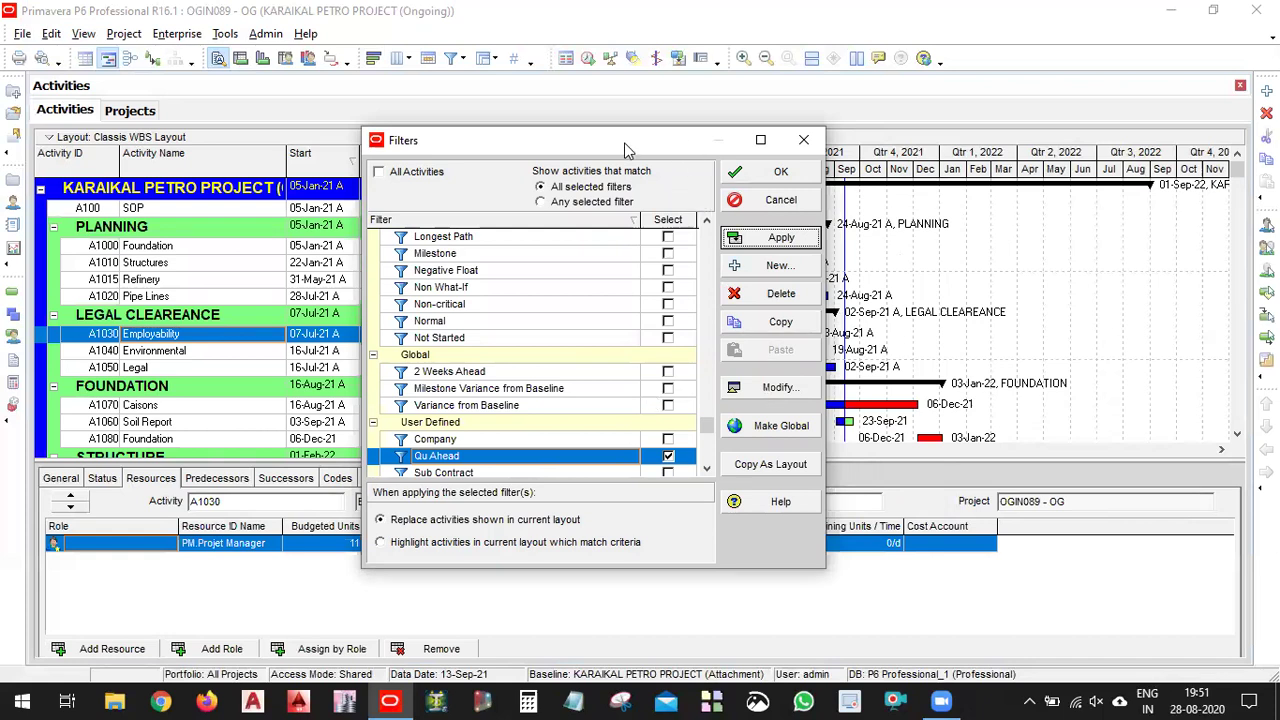
left_click_drag(625, 148, 462, 36)
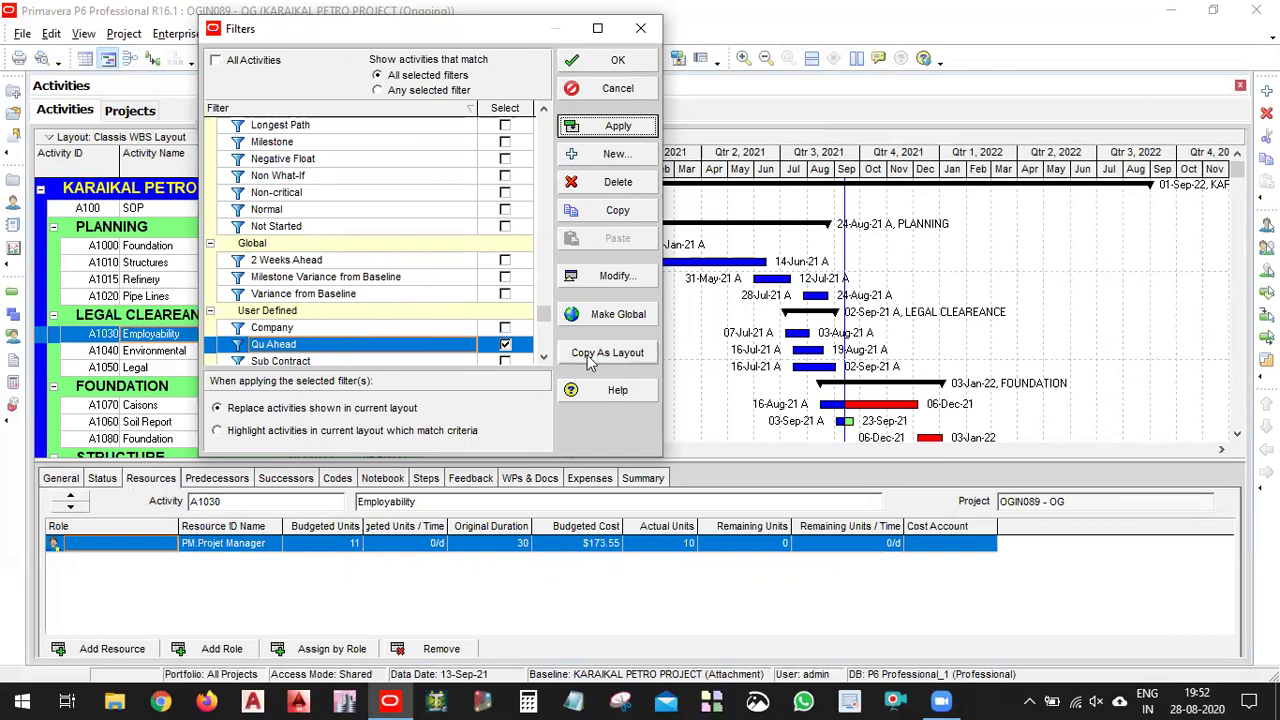
Choose the All Activities option in place of the selected Qu Ahead filter.
left_click(356, 228)
scroll(358, 250, "up", 1)
scroll(358, 242, "up", 2)
left_click(240, 62)
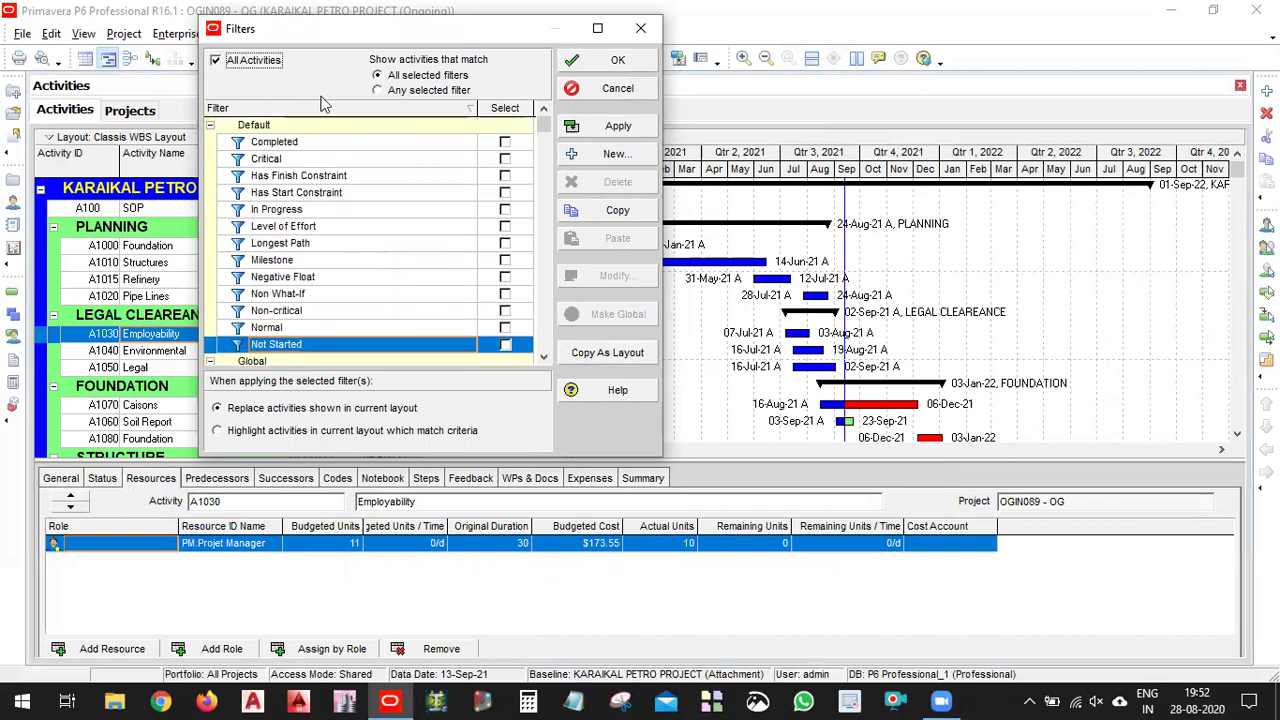
Apply the All Activities option to the layout and close the Filters window.
left_click(627, 130)
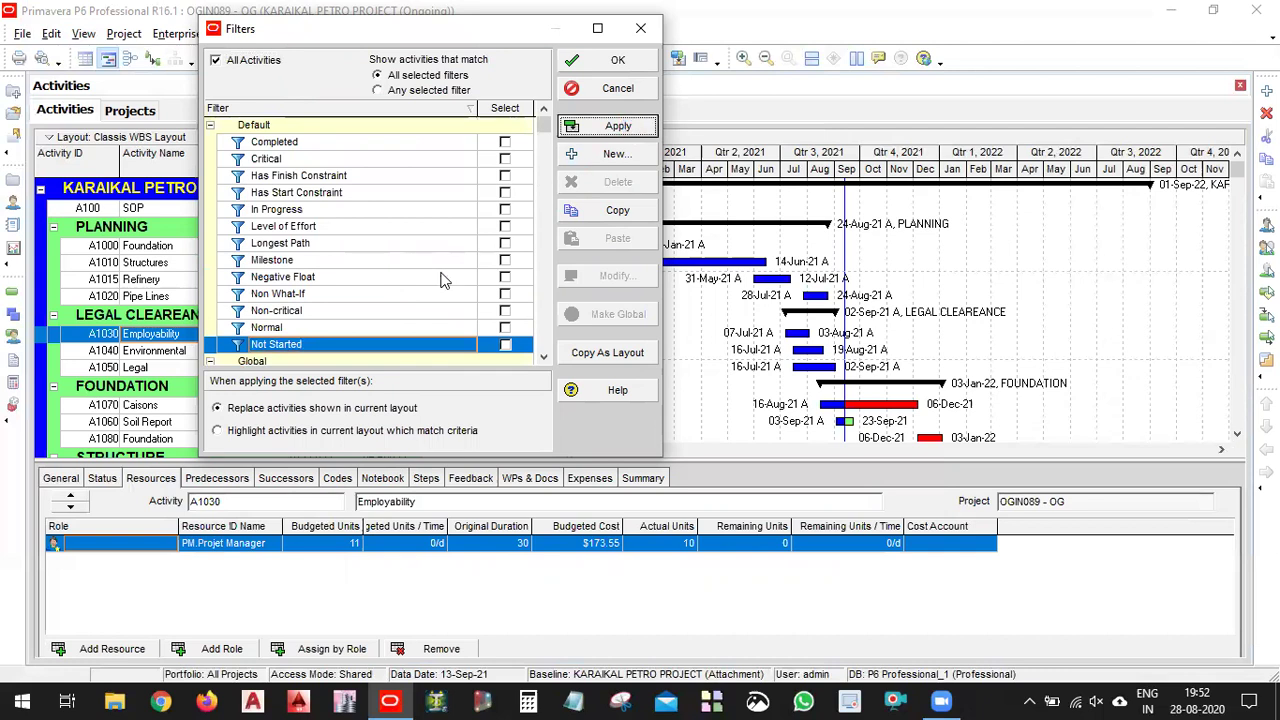
left_click(300, 294)
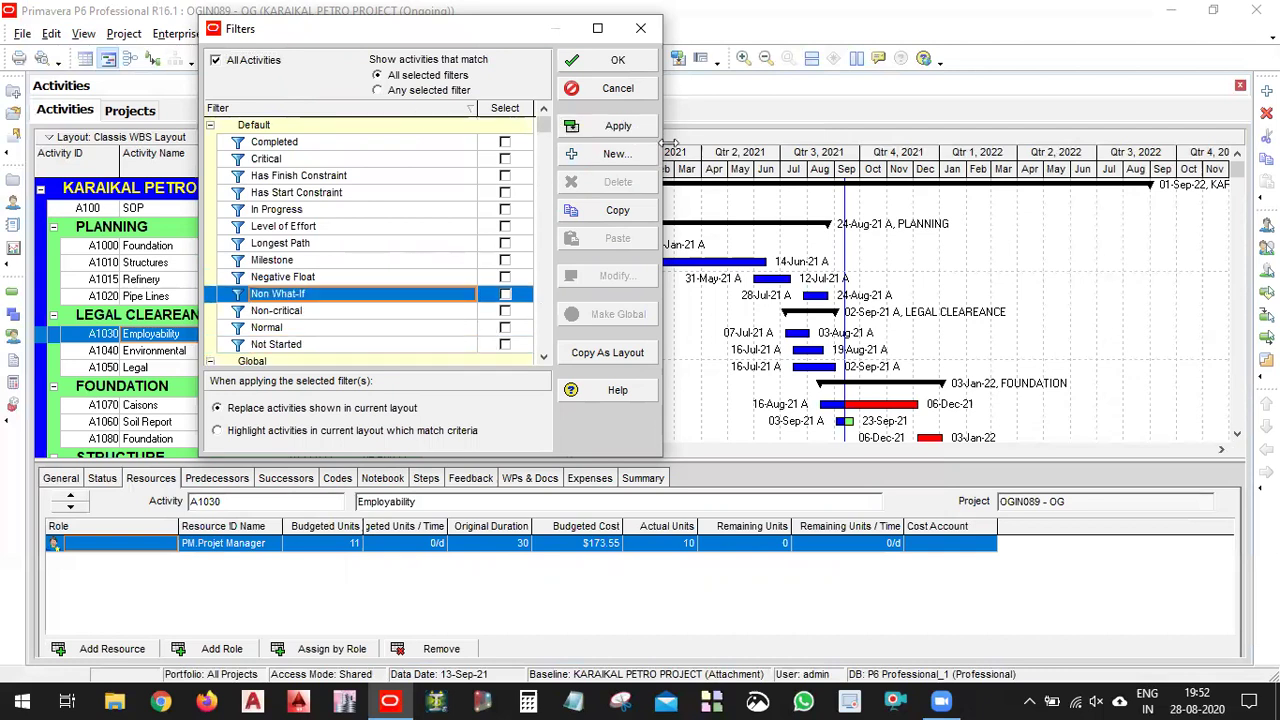
scroll(360, 313, "down", 3)
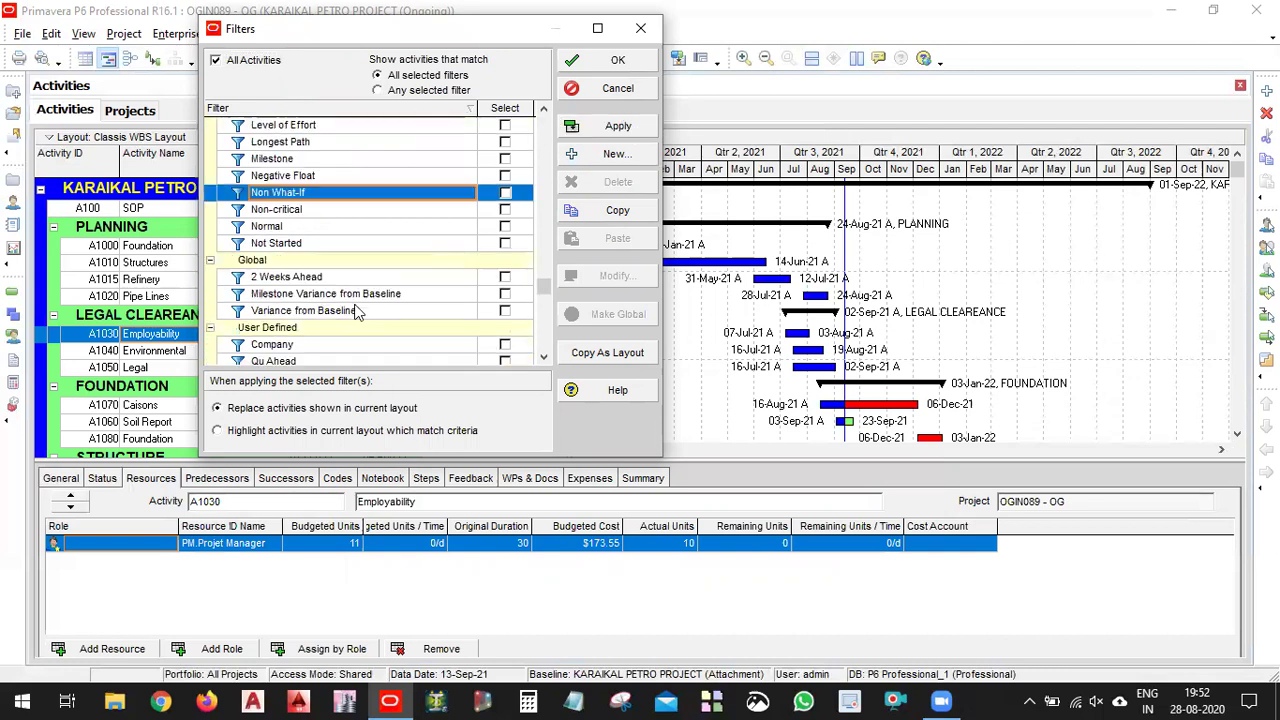
left_click(592, 60)
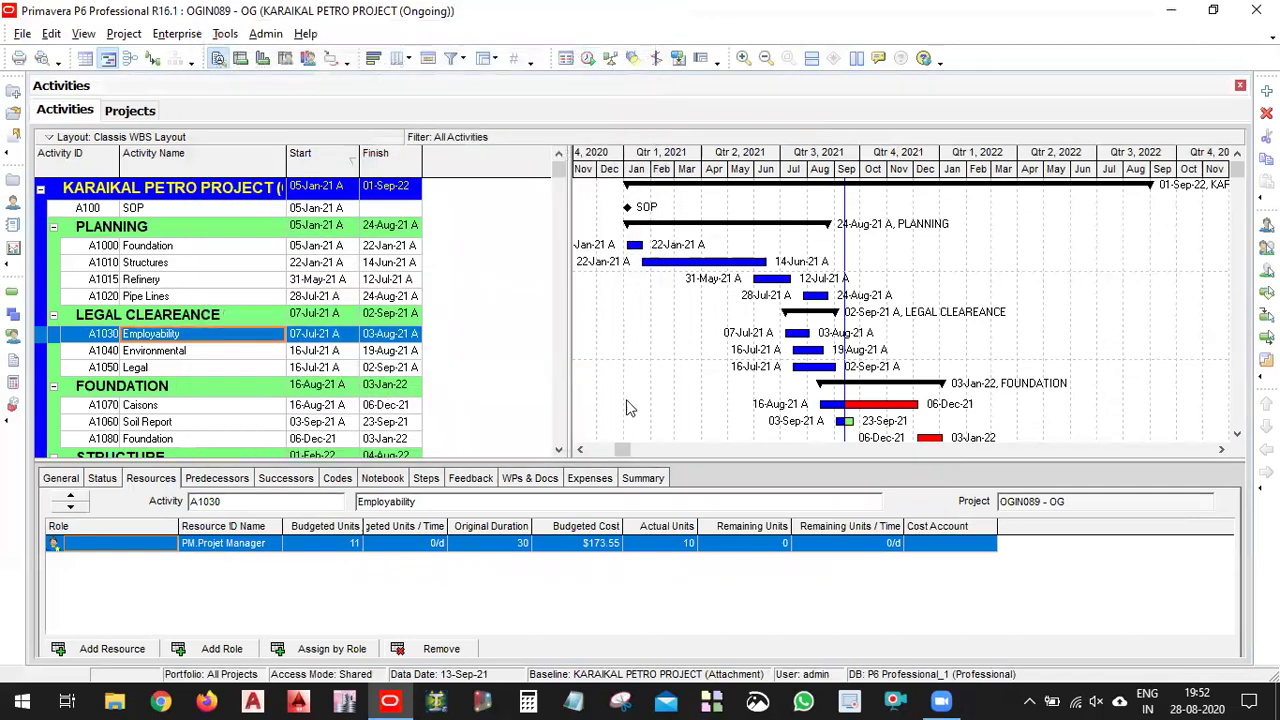
scroll(478, 376, "down", 5)
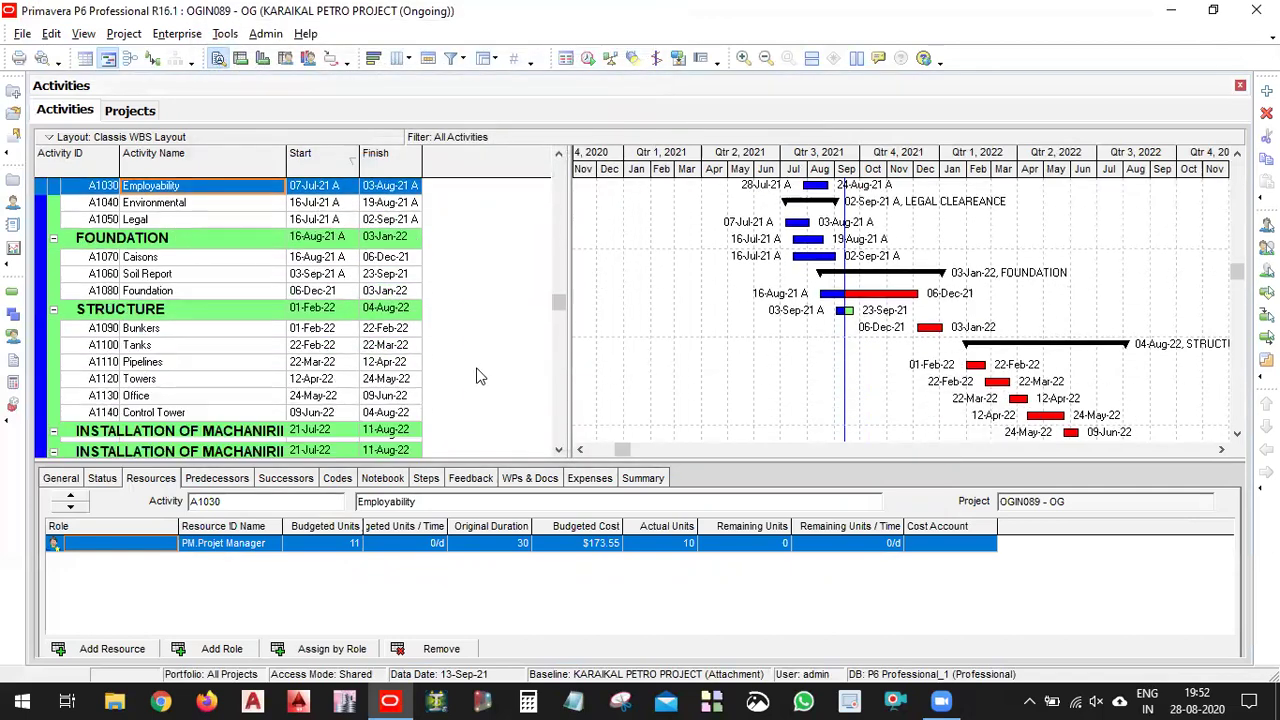
scroll(478, 376, "up", 3)
scroll(478, 376, "up", 3)
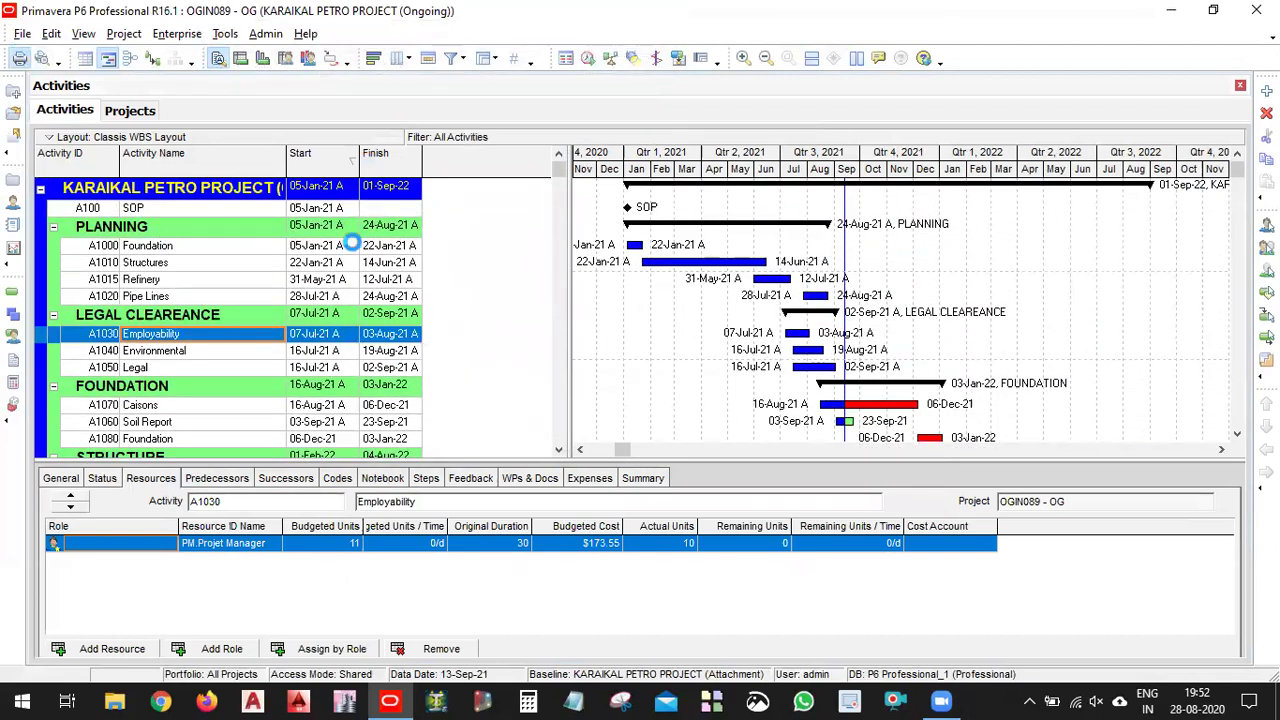
key("ctrl+p")
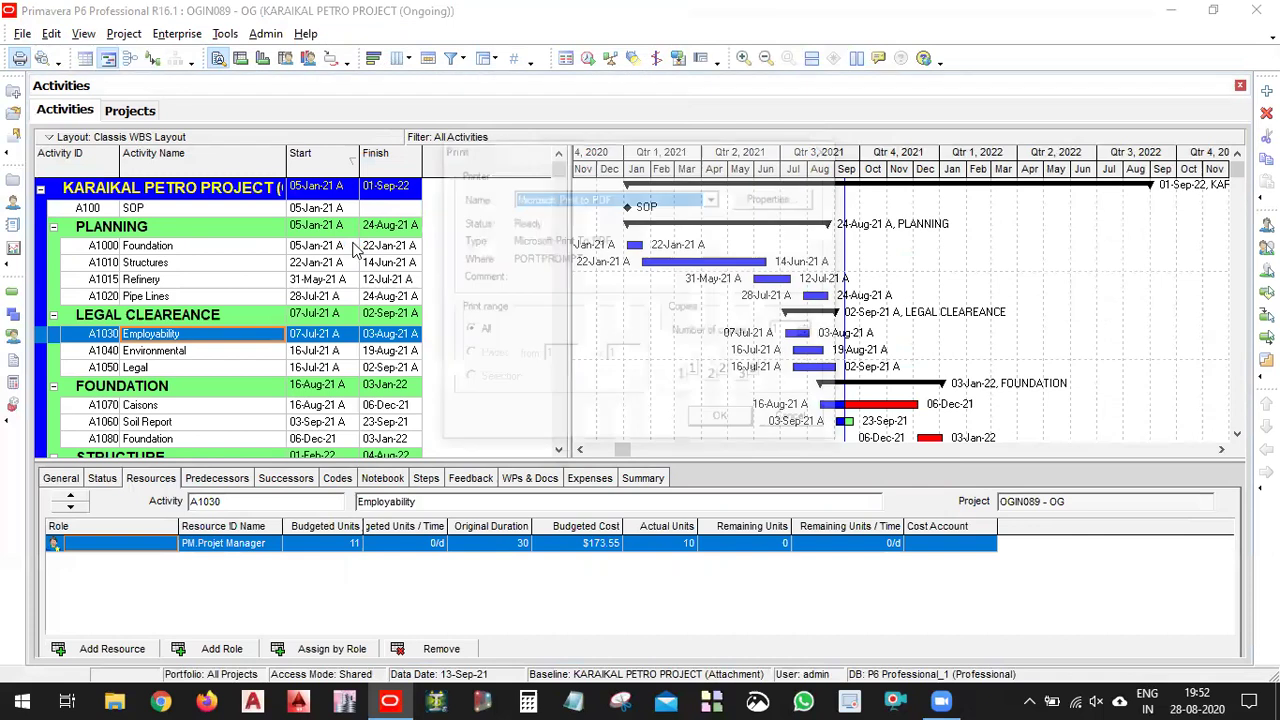
key("Escape")
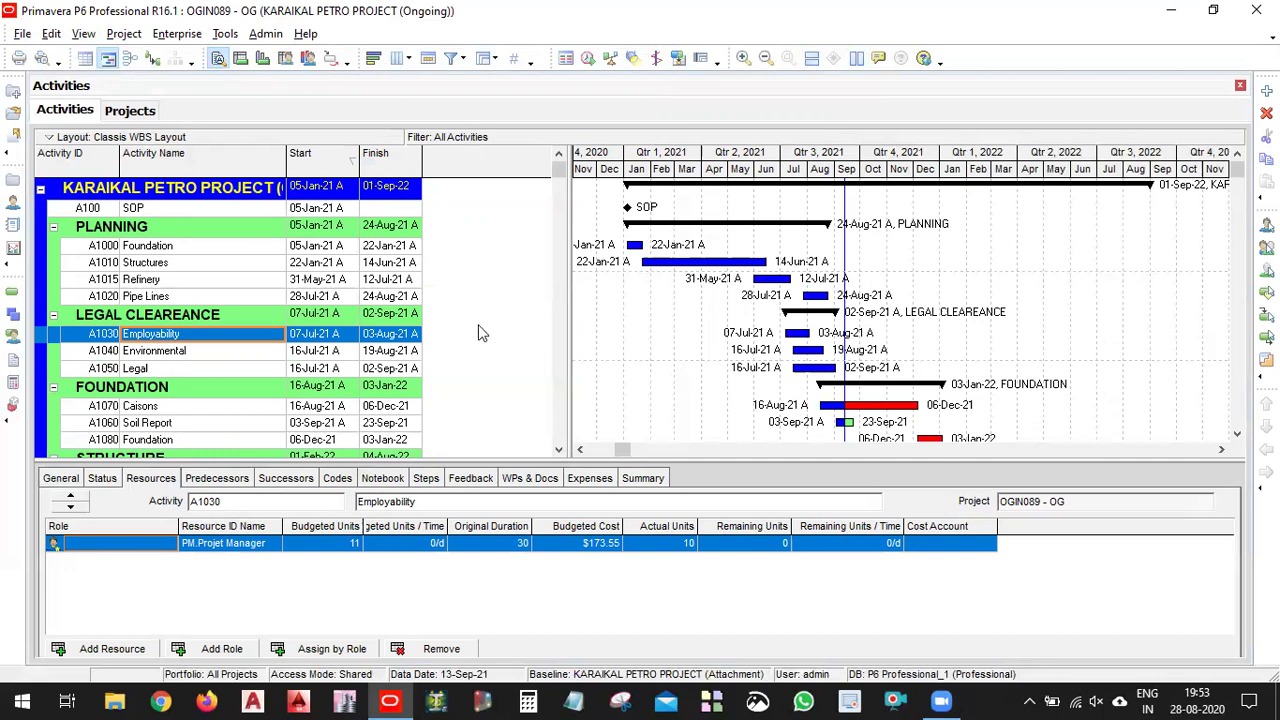
Apply the Earned Value - Costs layout without saving the changes to the current layout, and close the Open Layout window.
left_click(82, 137)
mouse_move(97, 160)
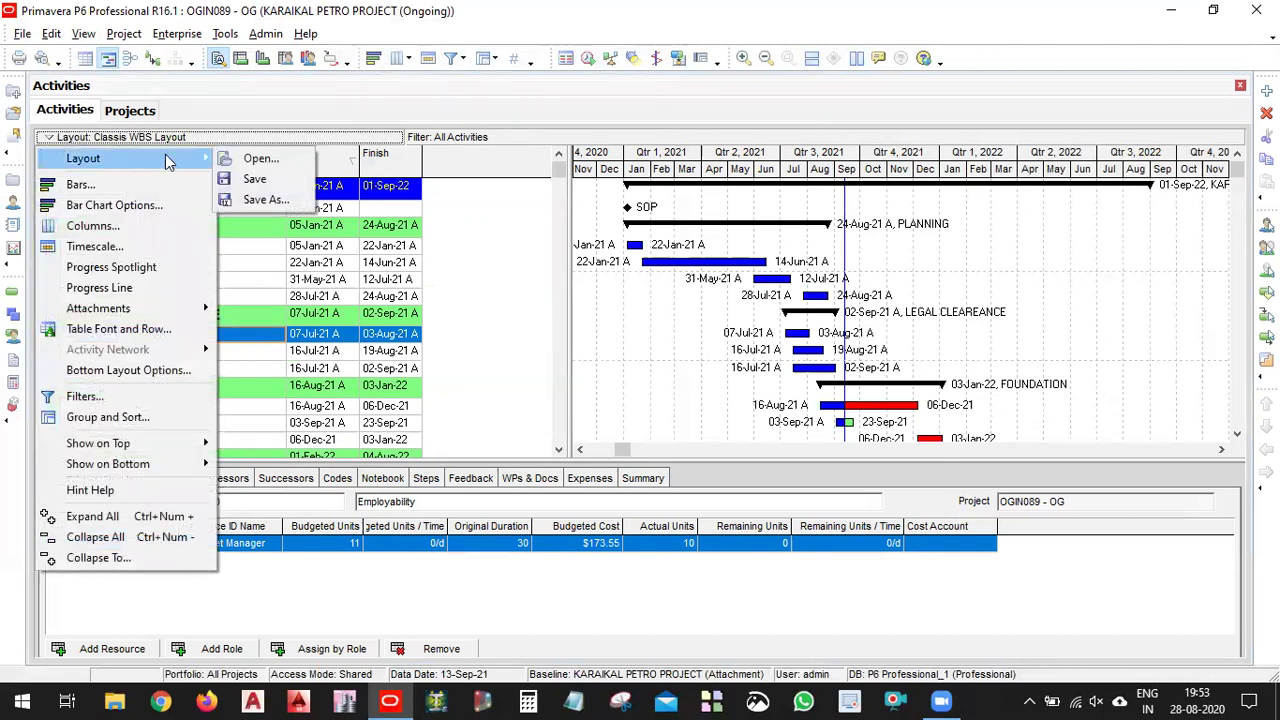
left_click(260, 158)
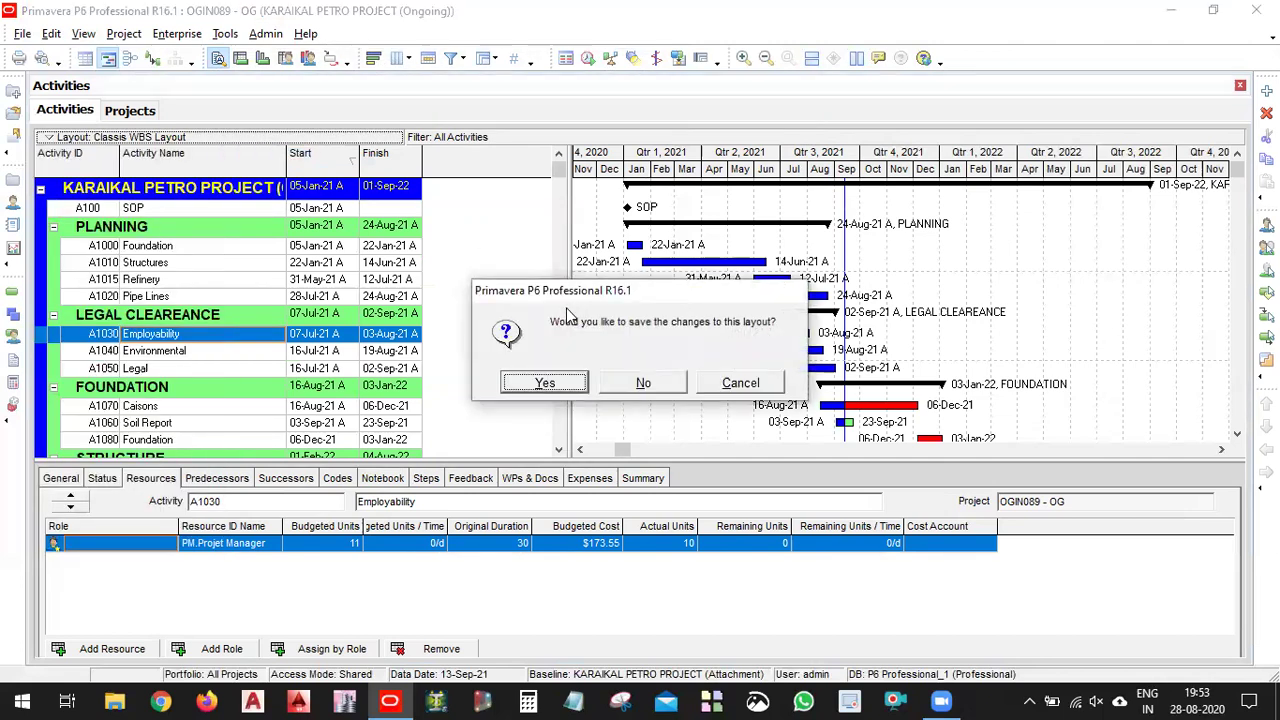
left_click(672, 386)
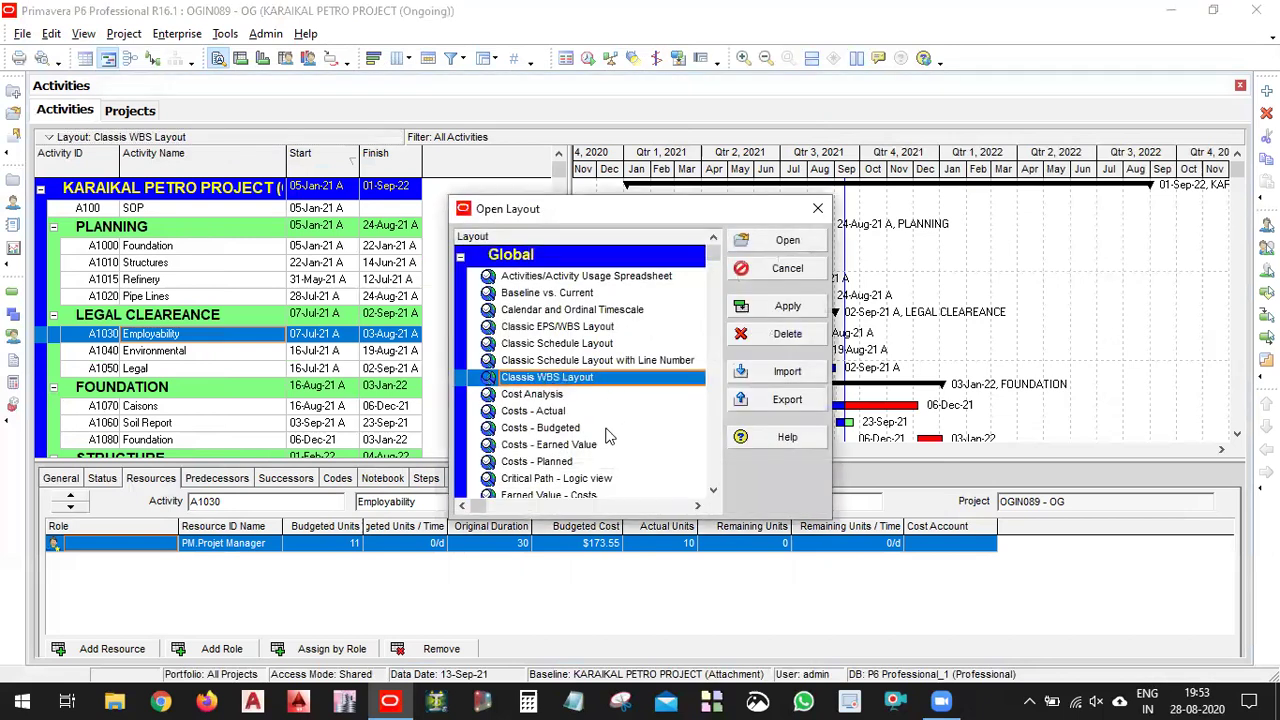
left_click(587, 426)
scroll(600, 430, "down", 3)
left_click(606, 441)
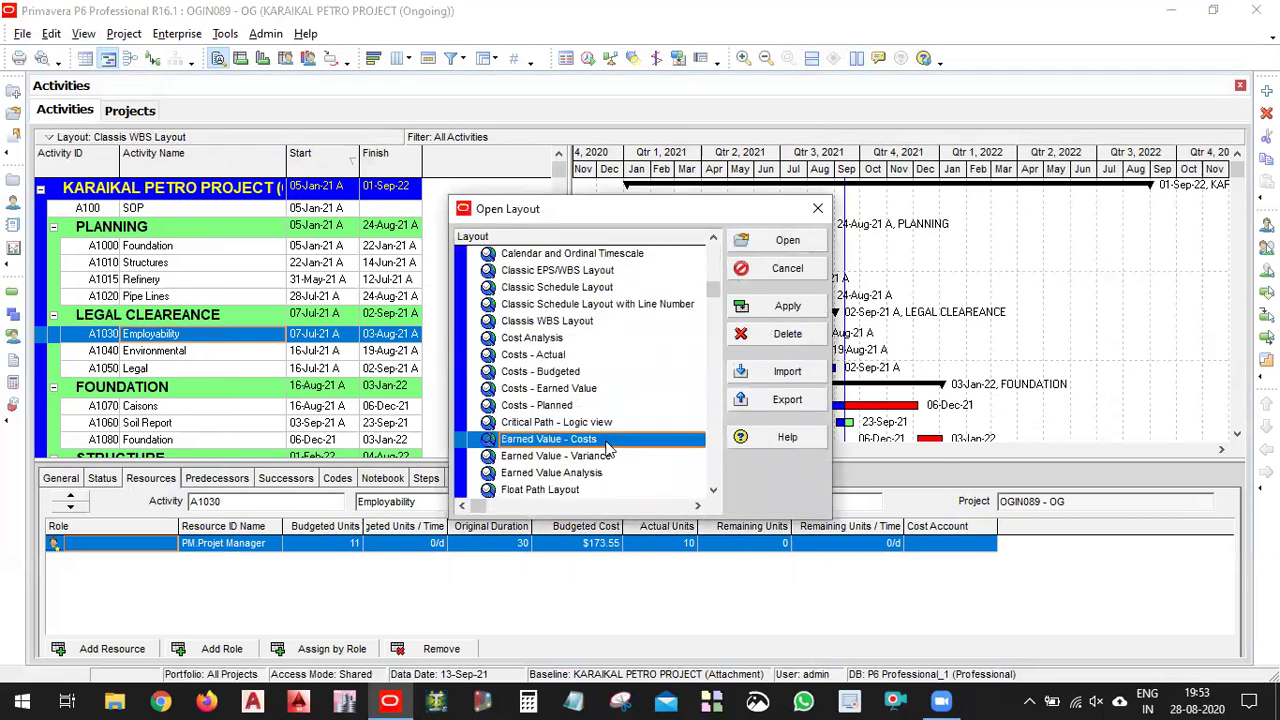
left_click(789, 307)
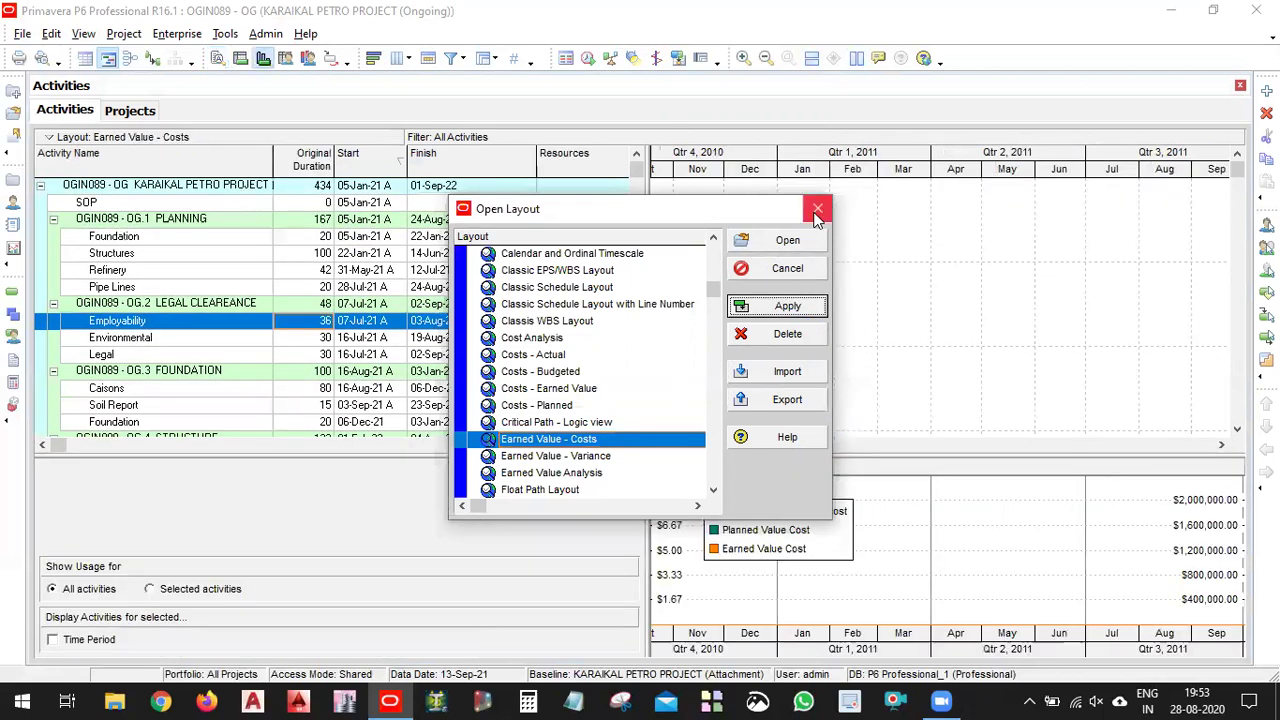
left_click(818, 208)
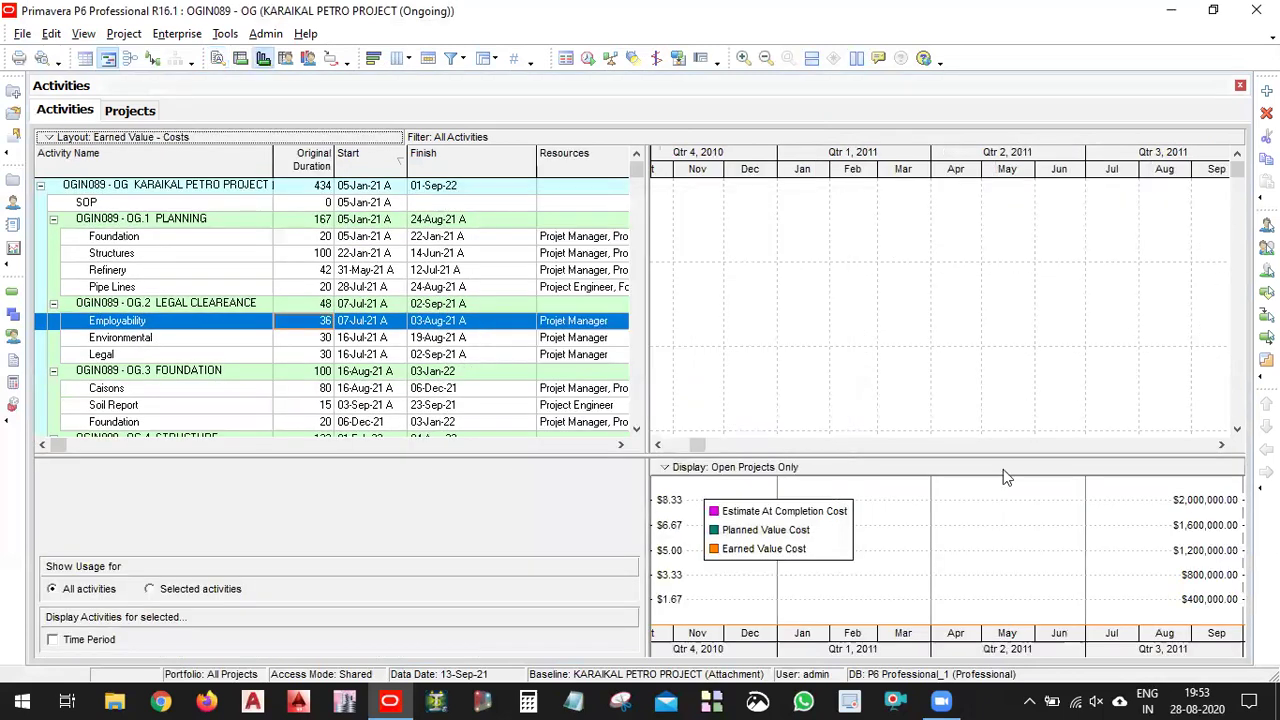
Bring the project's 2021–2022 dates into the chart, compress the timescale and resize the panes around the earned value curves.
left_click(701, 442)
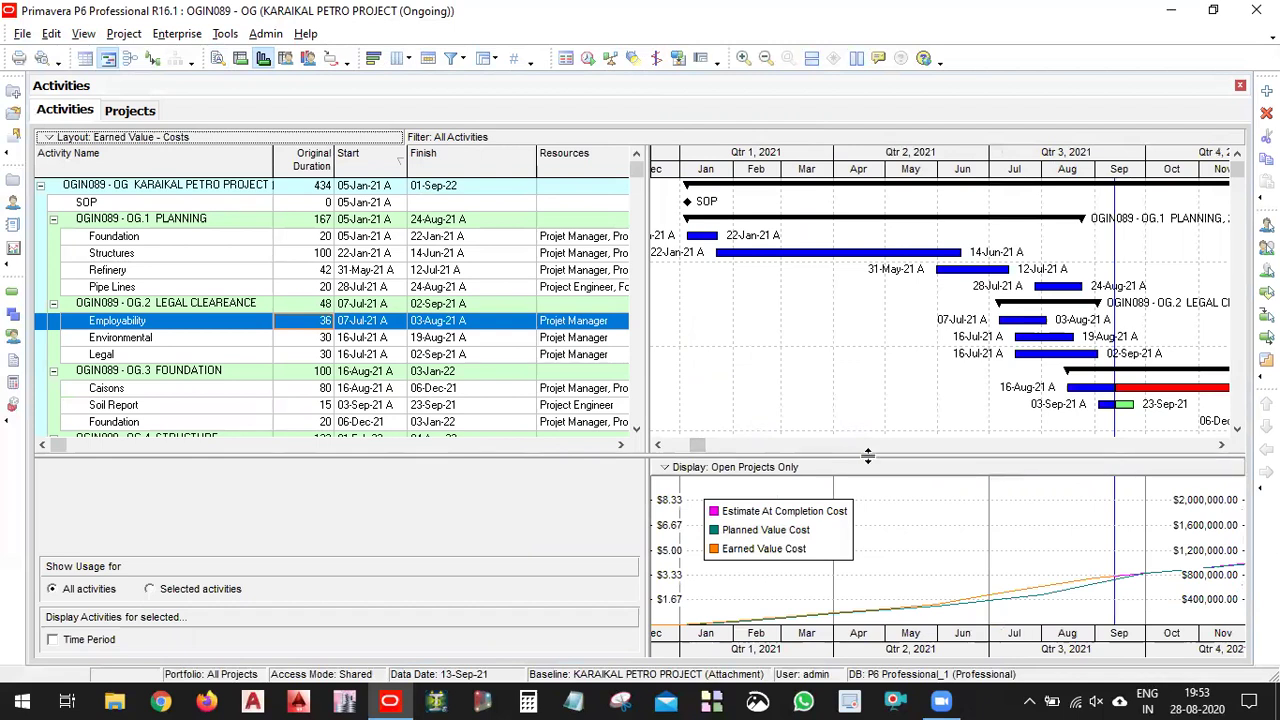
left_click_drag(869, 349, 871, 332)
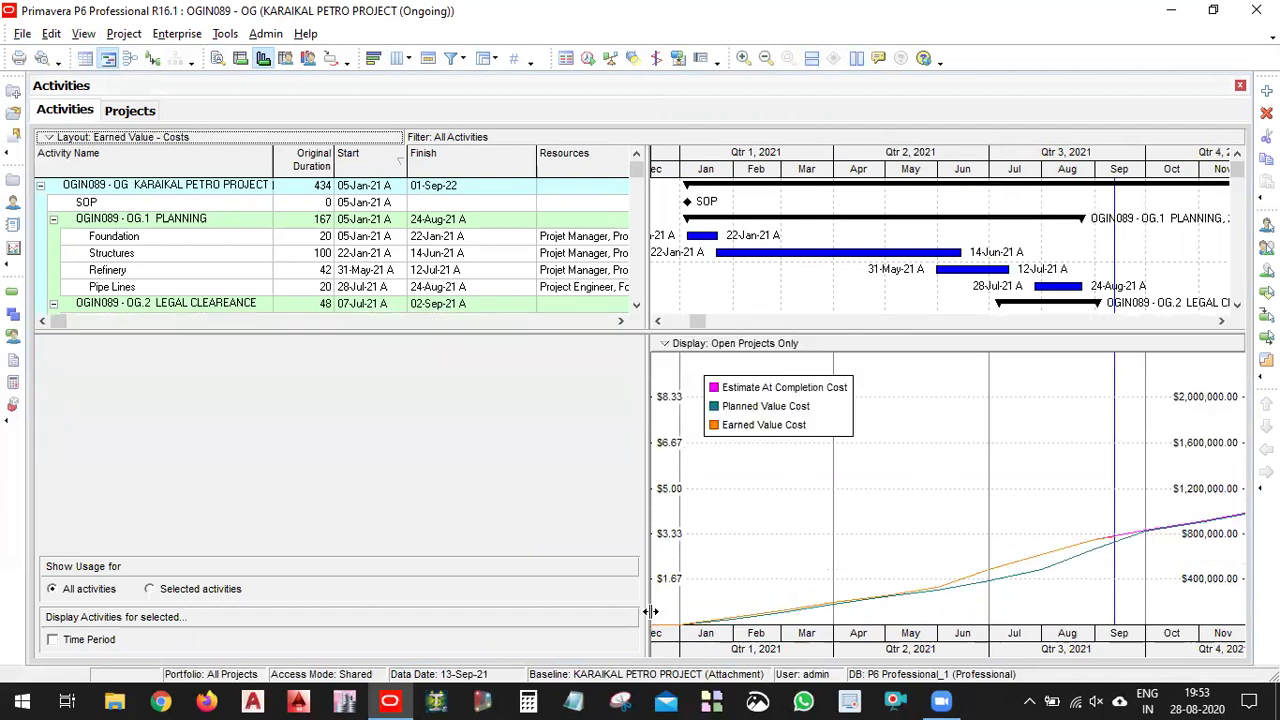
left_click_drag(638, 610, 487, 590)
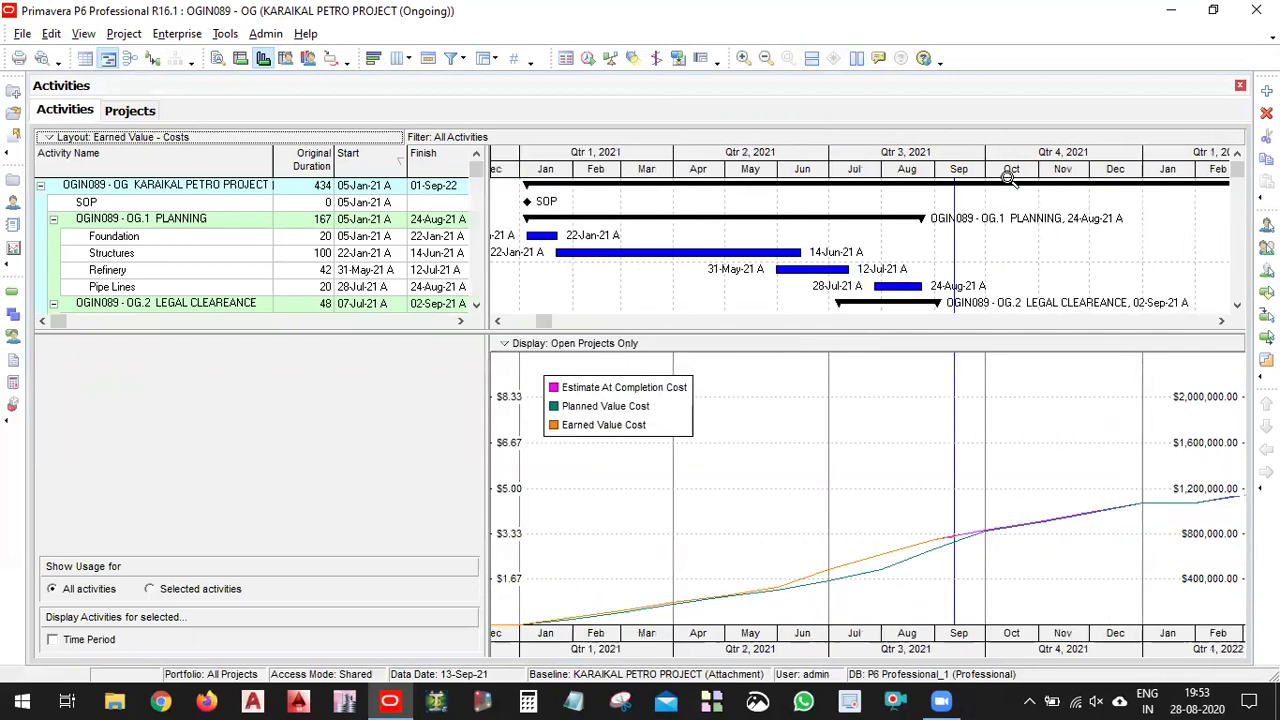
left_click_drag(1007, 174, 770, 174)
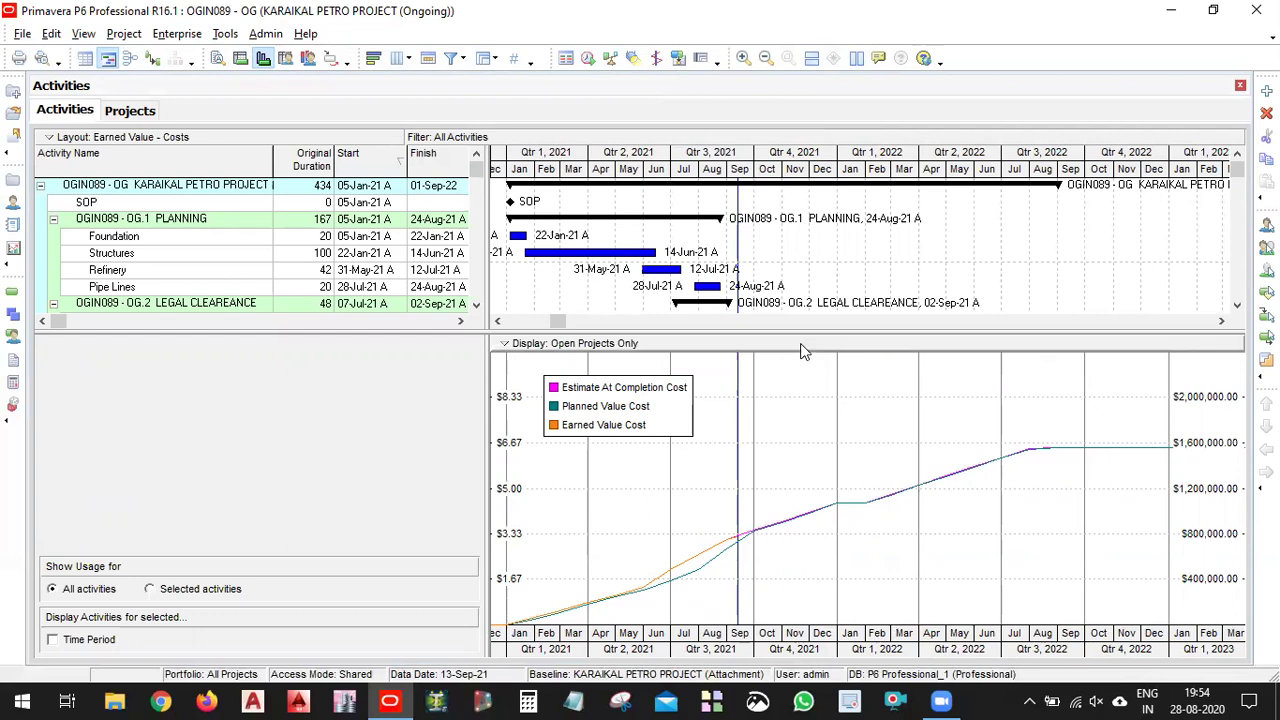
left_click_drag(815, 330, 834, 403)
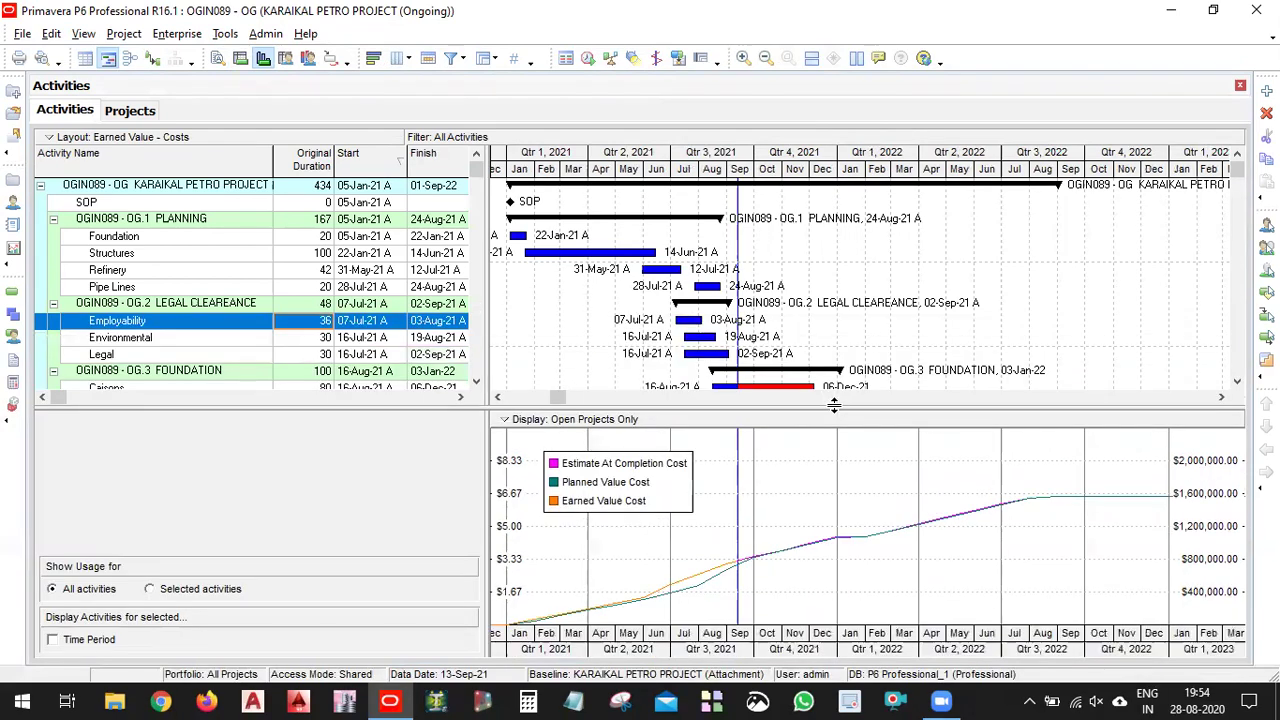
Leave the Activities view and open the Haitang Corporate Park project, EC00501, from the Engineering & Construction group.
left_click(1240, 87)
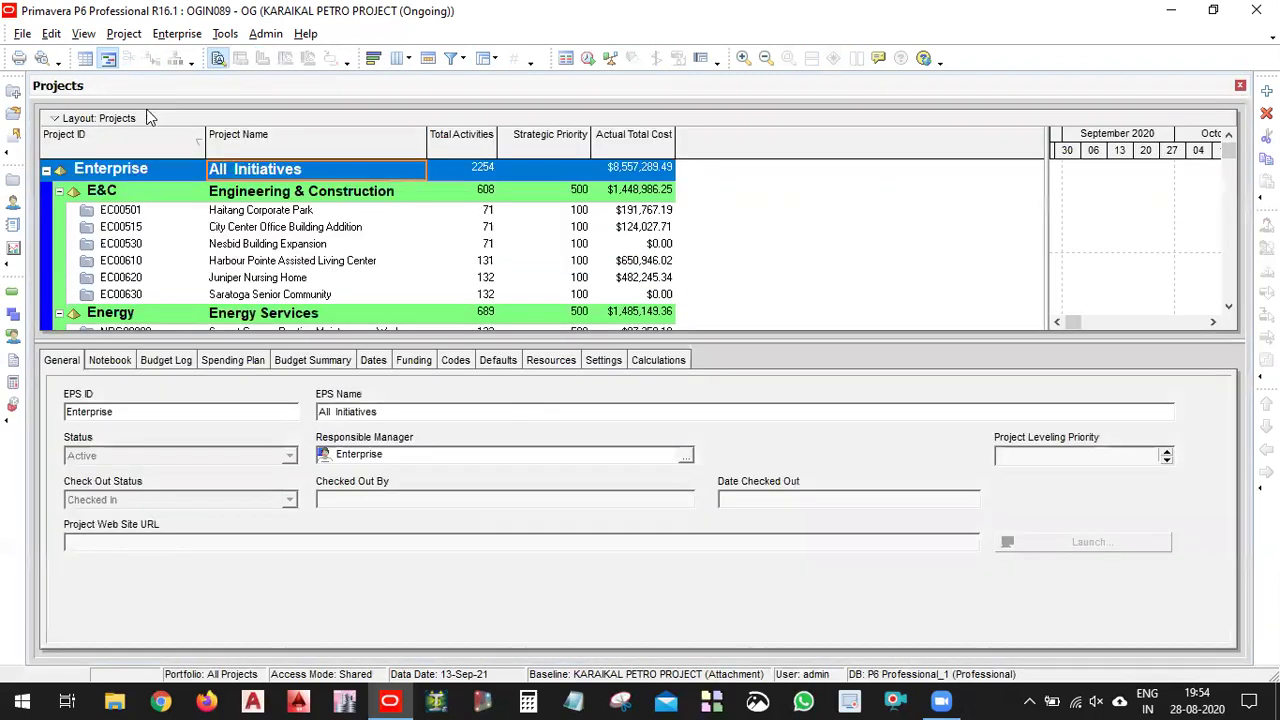
right_click(338, 214)
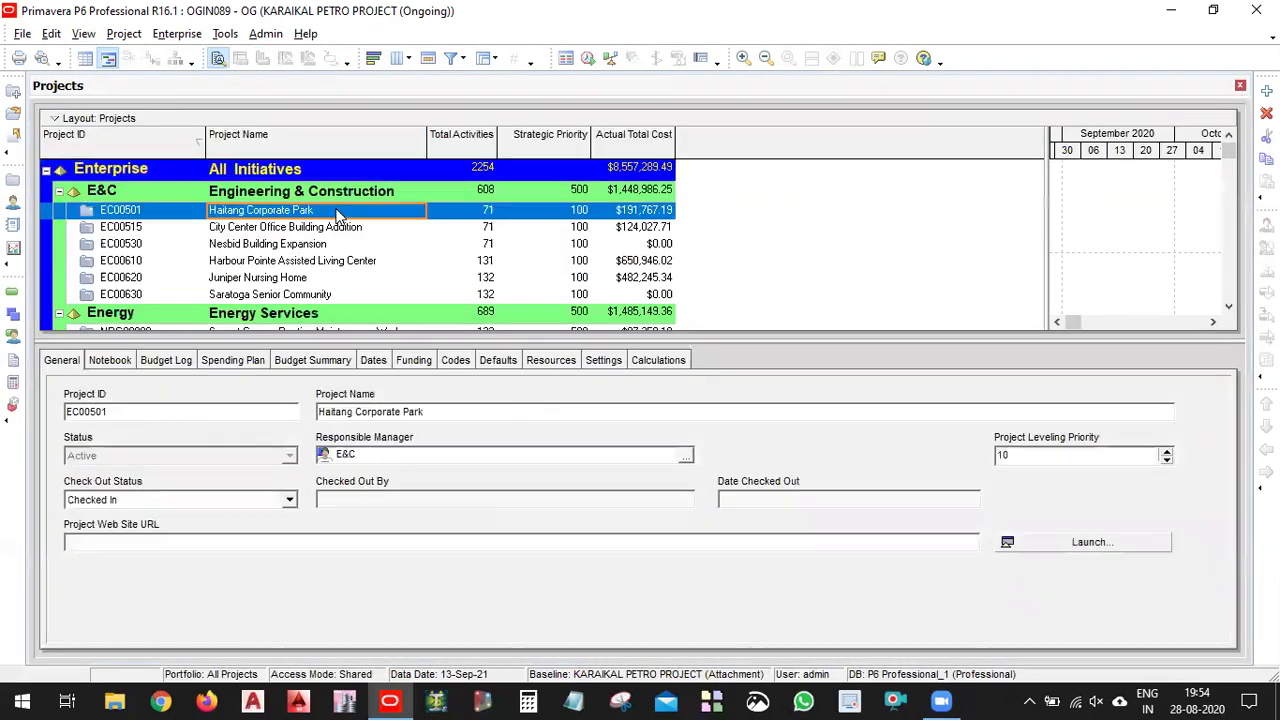
left_click(459, 225)
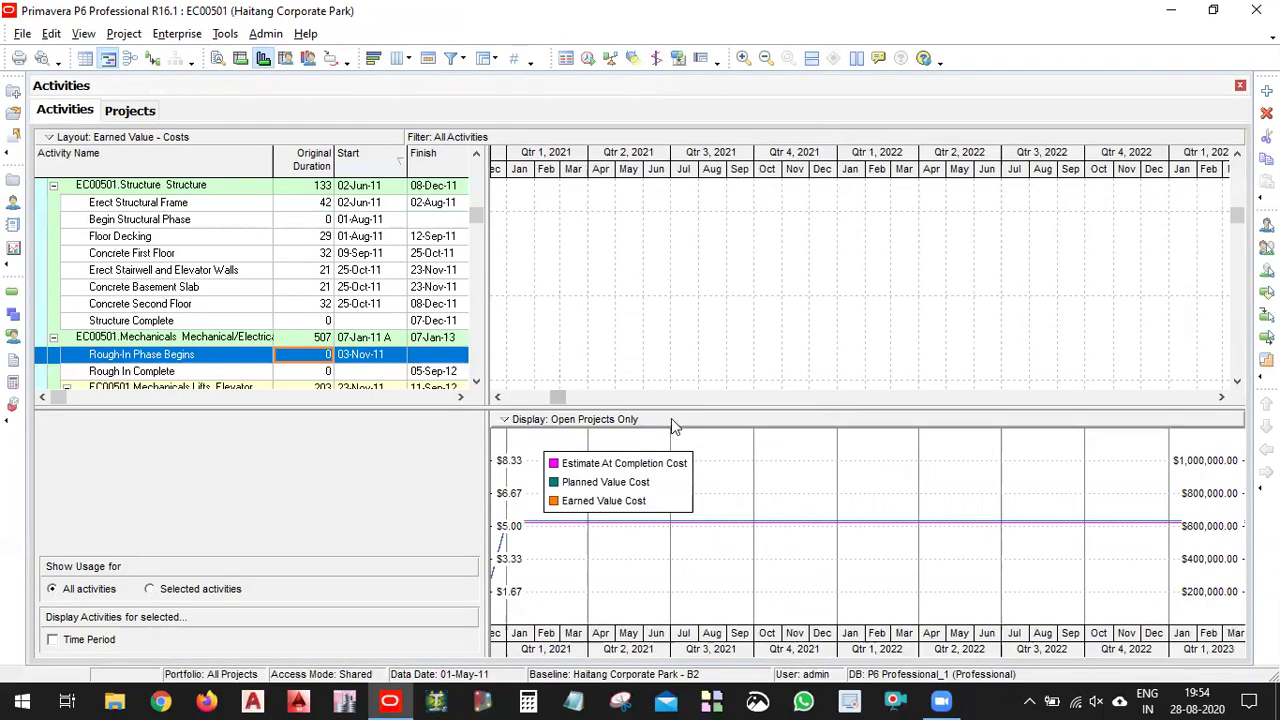
Enlarge the earned value chart pane and bring the 2010–2012 period of the cost curves into view.
left_click_drag(686, 404, 684, 330)
left_click_drag(488, 430, 472, 423)
left_click(543, 320)
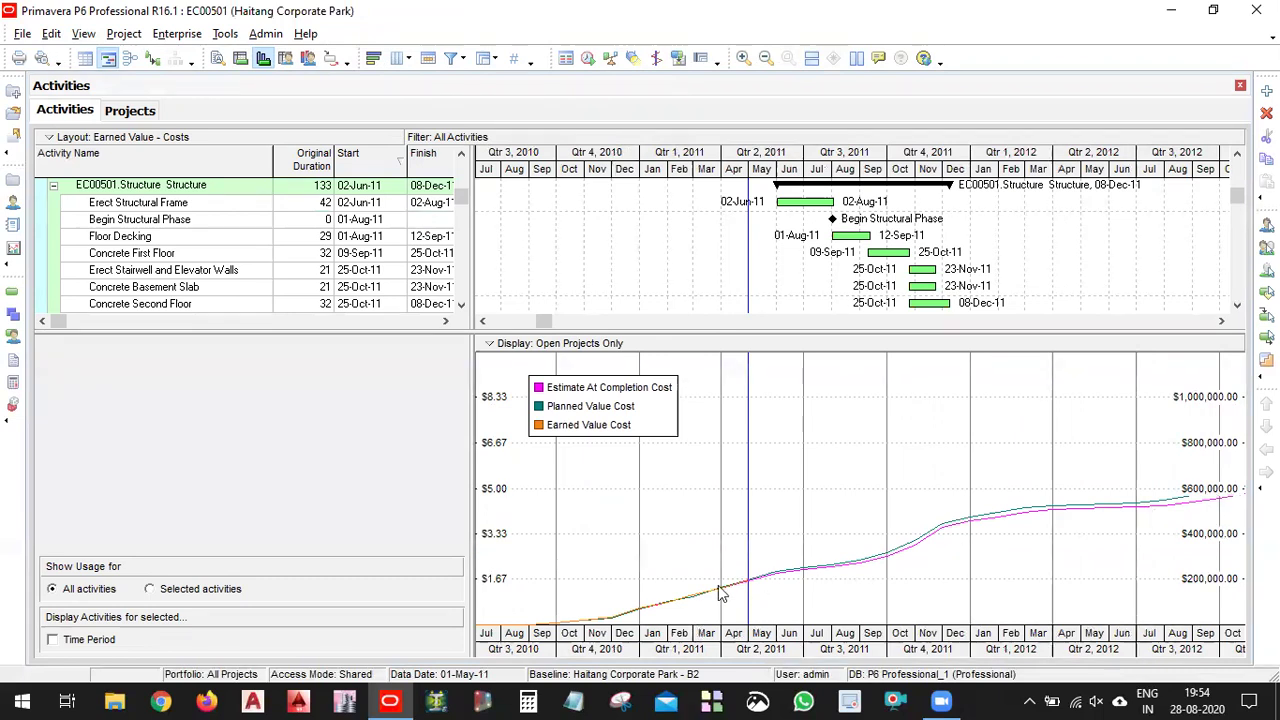
right_click(817, 527)
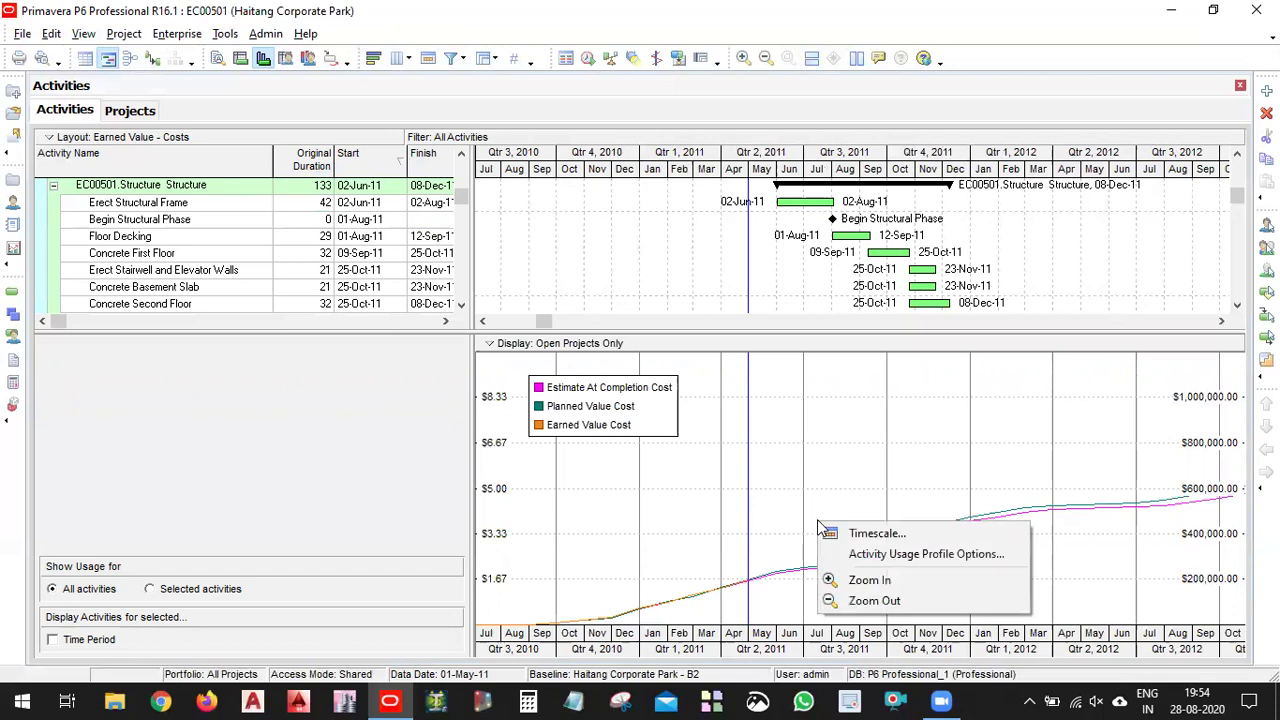
left_click(893, 557)
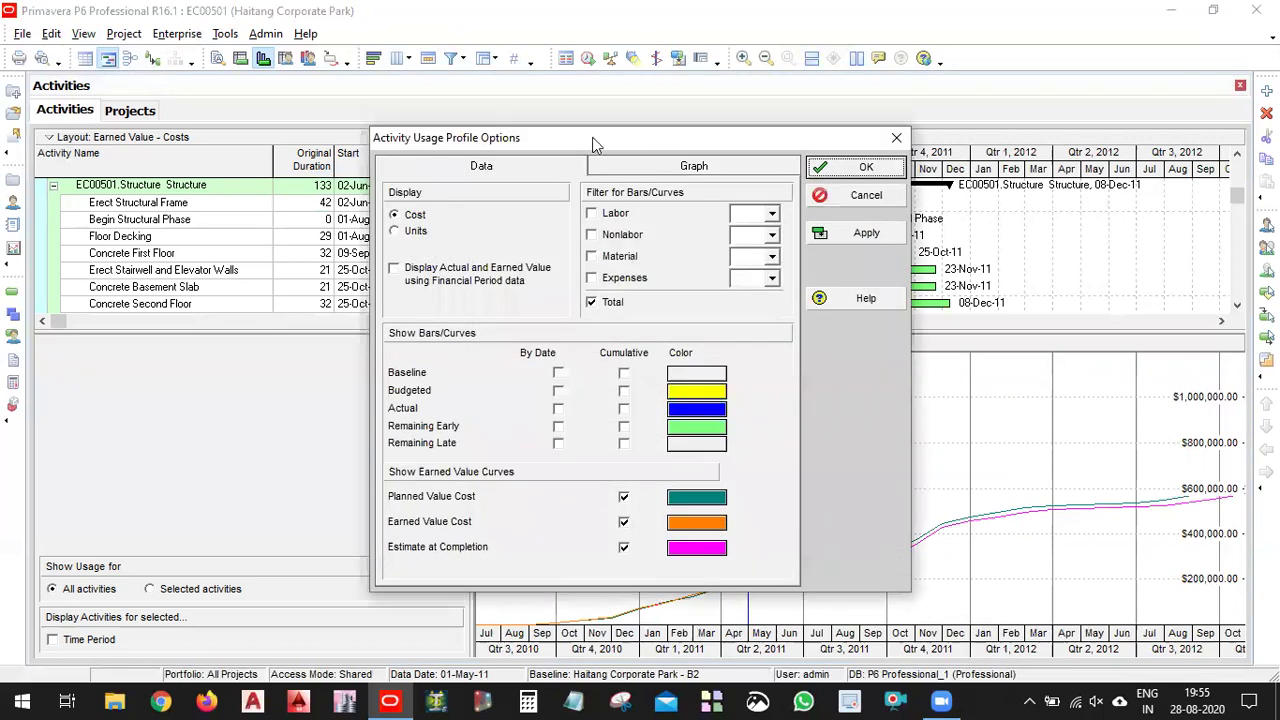
left_click_drag(594, 141, 194, 127)
left_click(494, 123)
Set the activity usage profile to display Units instead of Cost and apply it, keeping all three earned value curves enabled.
right_click(806, 529)
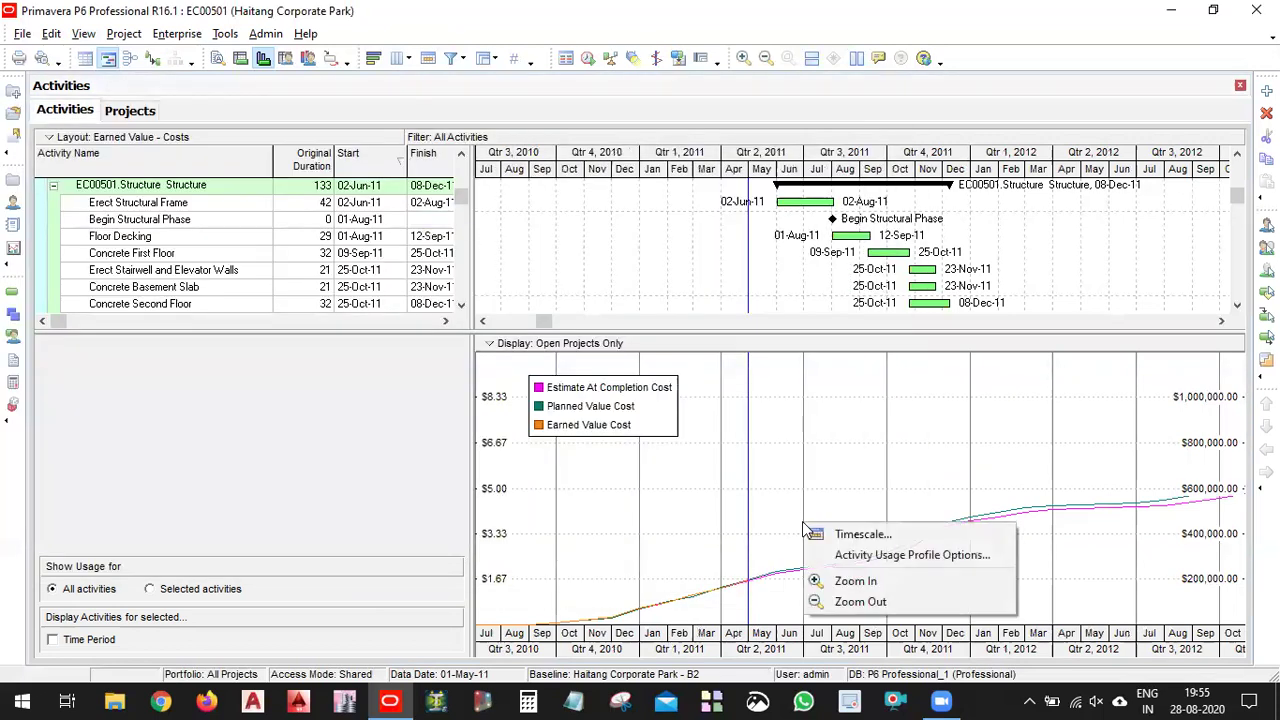
left_click(886, 560)
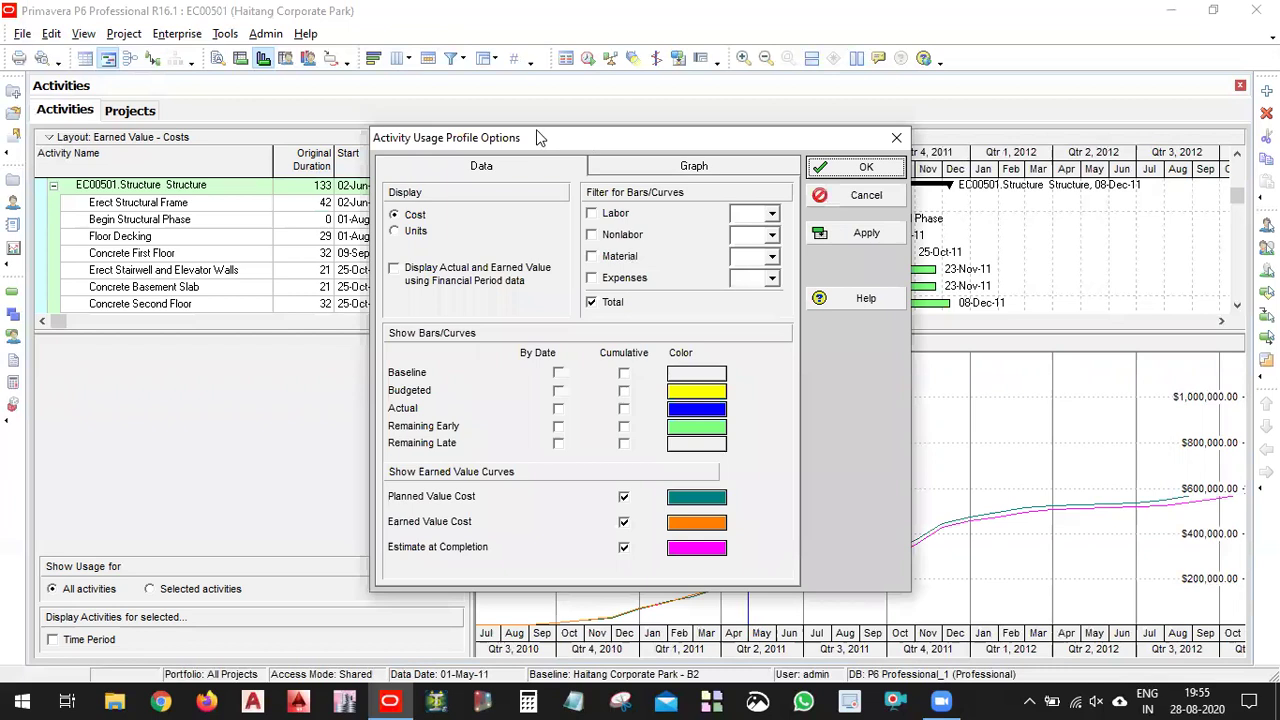
left_click_drag(540, 138, 217, 98)
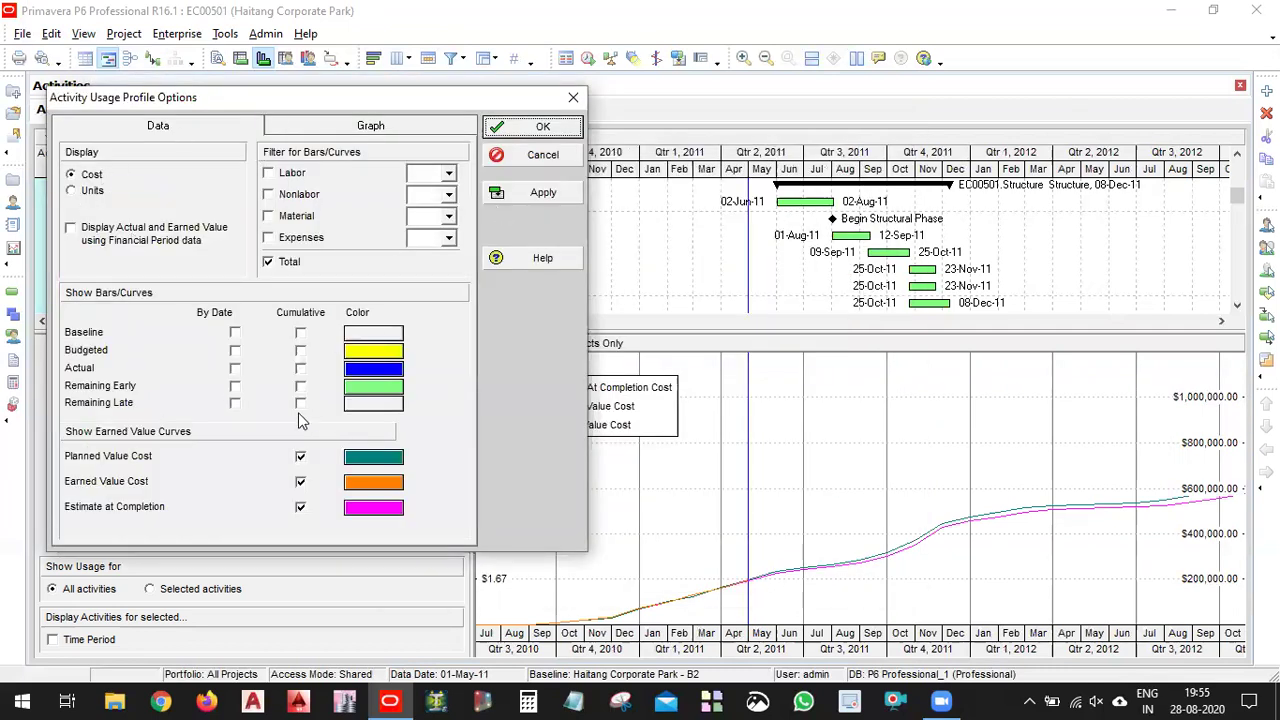
left_click(300, 456)
left_click(300, 456)
left_click(92, 191)
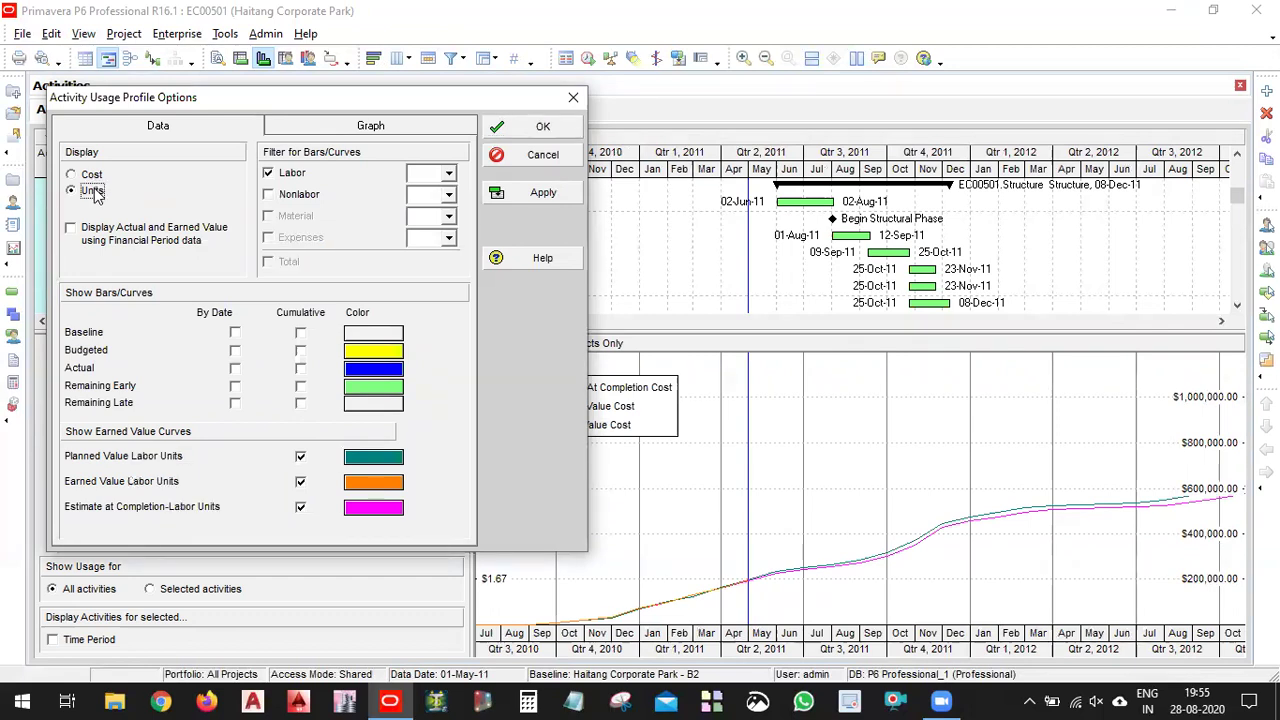
left_click(549, 193)
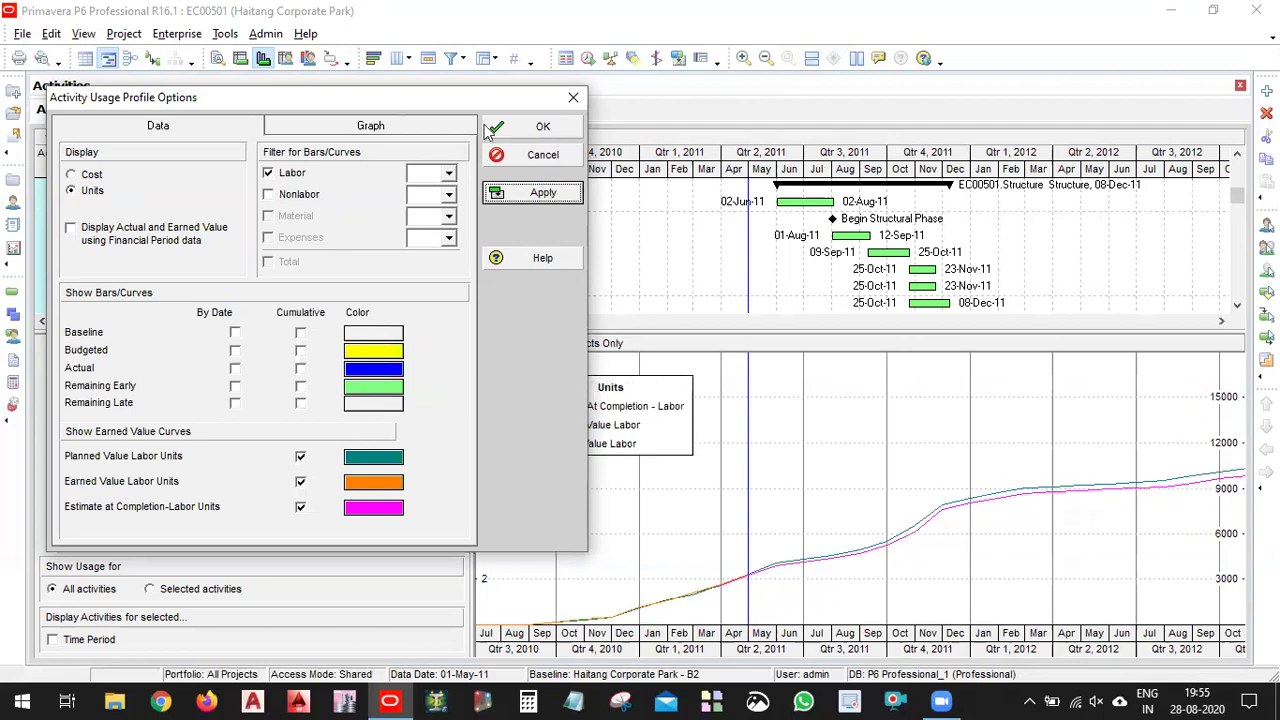
Apply the Nonlabor filter to the unit curves, and switch the filter back to Labor.
left_click_drag(397, 105, 887, 80)
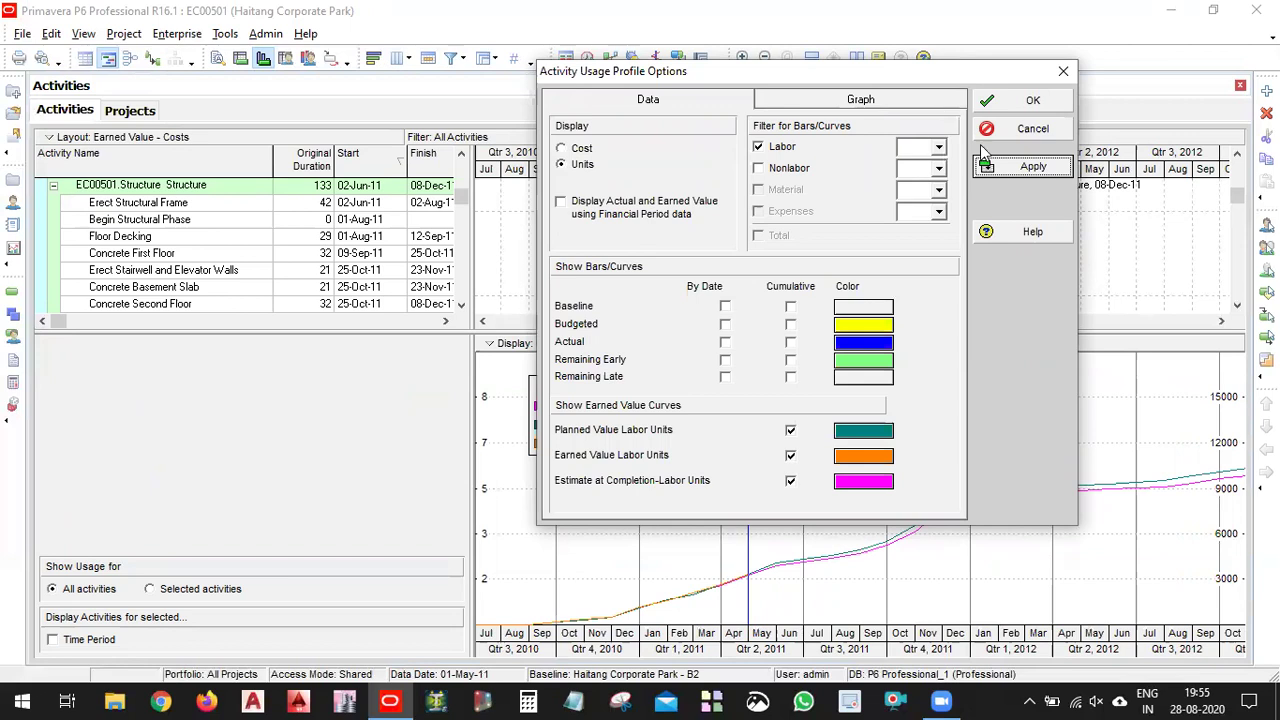
left_click(758, 168)
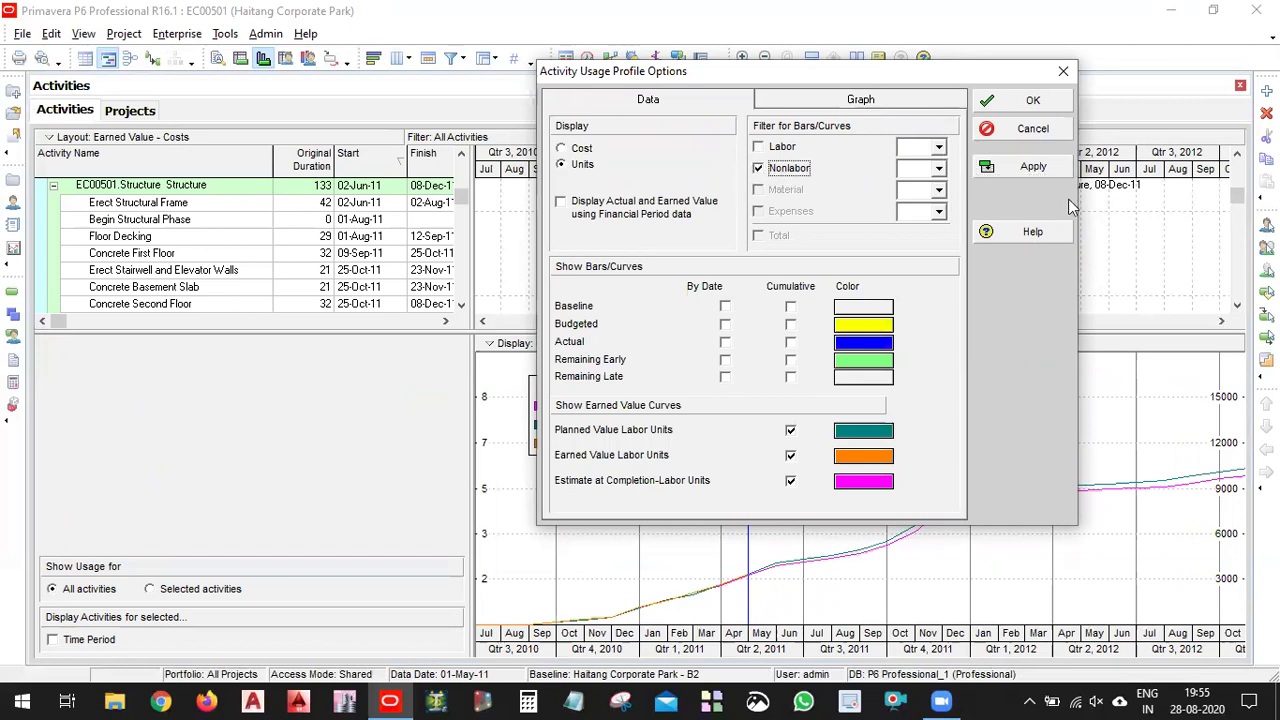
left_click(1033, 167)
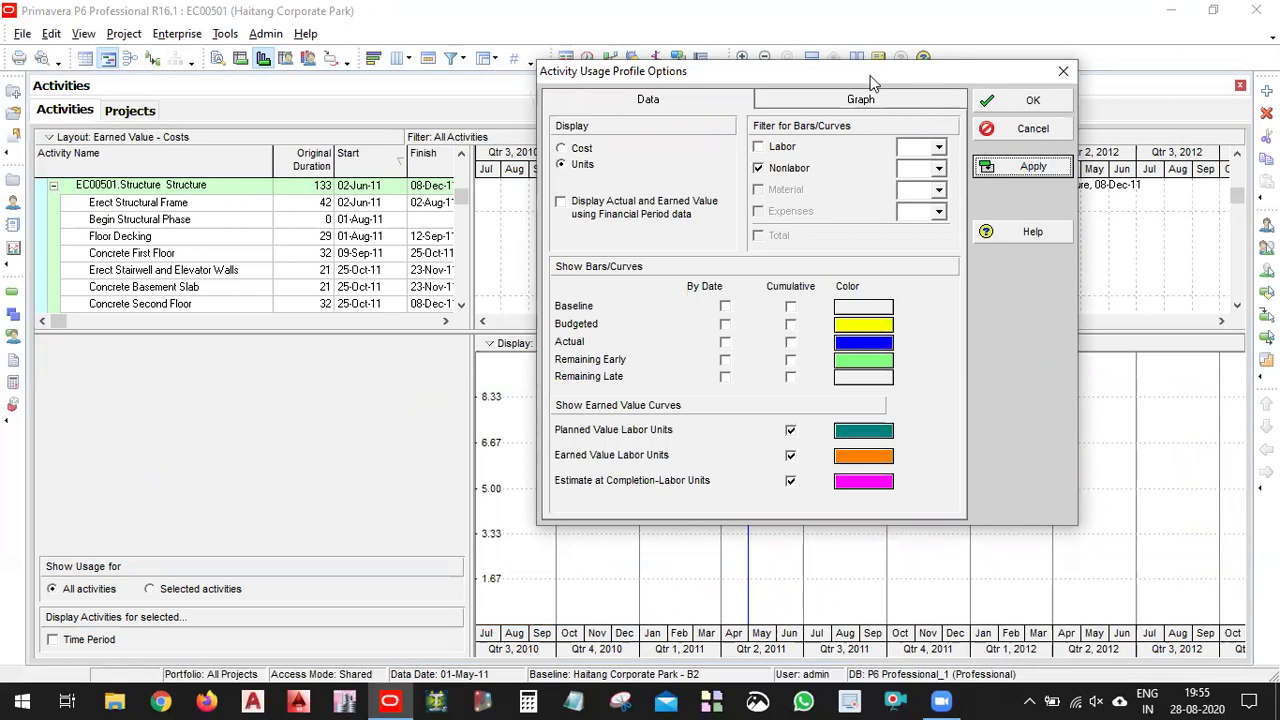
left_click_drag(872, 84, 629, 90)
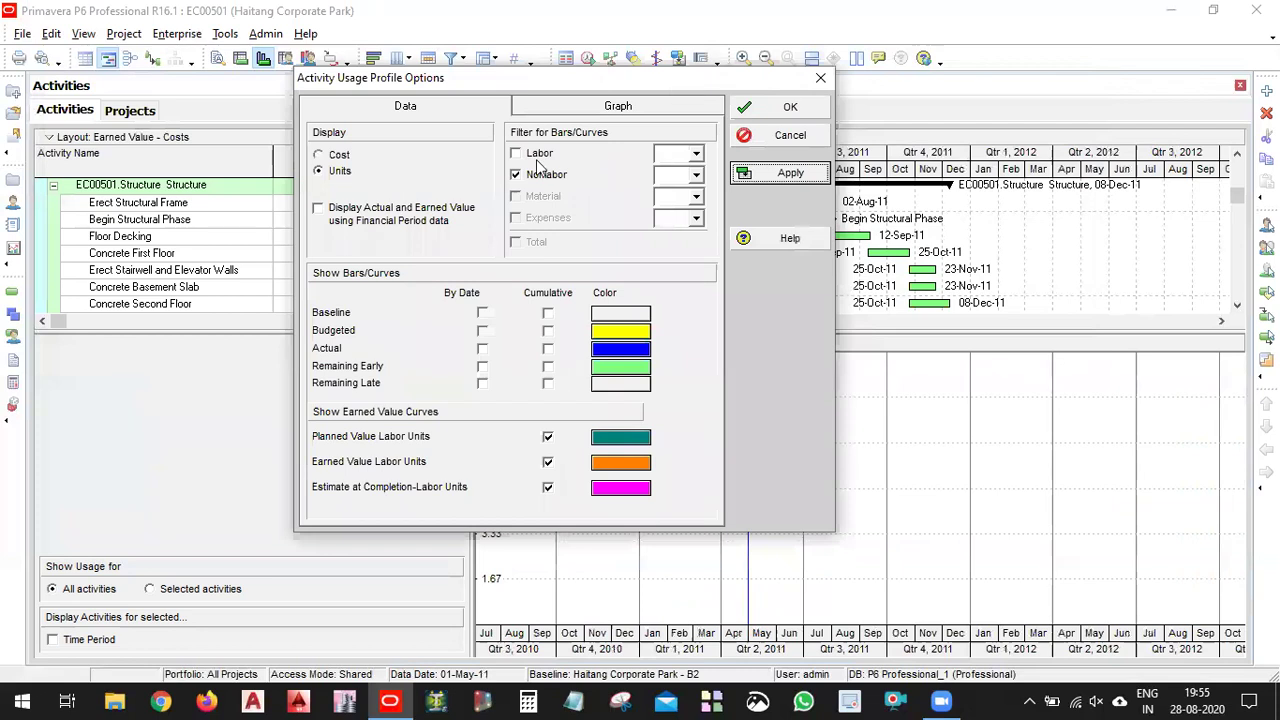
left_click(515, 153)
left_click(764, 171)
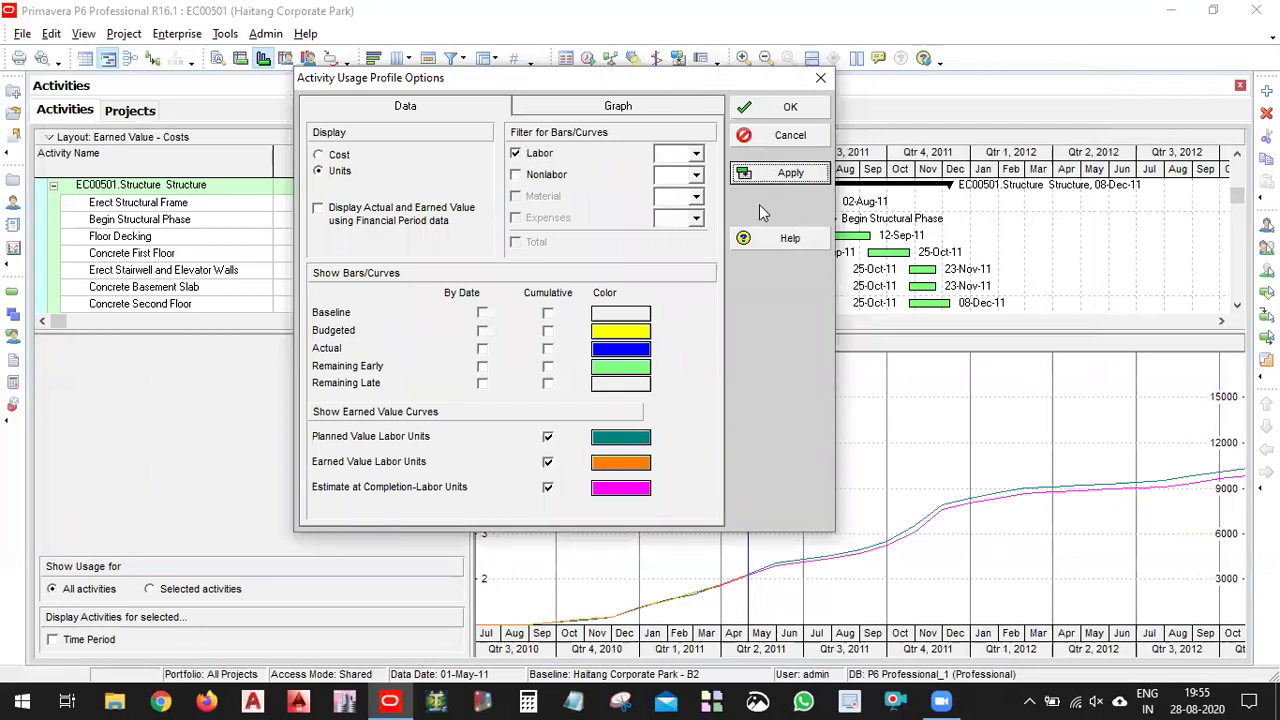
Clear all three earned value curves and apply Baseline and Actual by-date bars for Labor in Units.
left_click(548, 437)
left_click(548, 463)
left_click(548, 488)
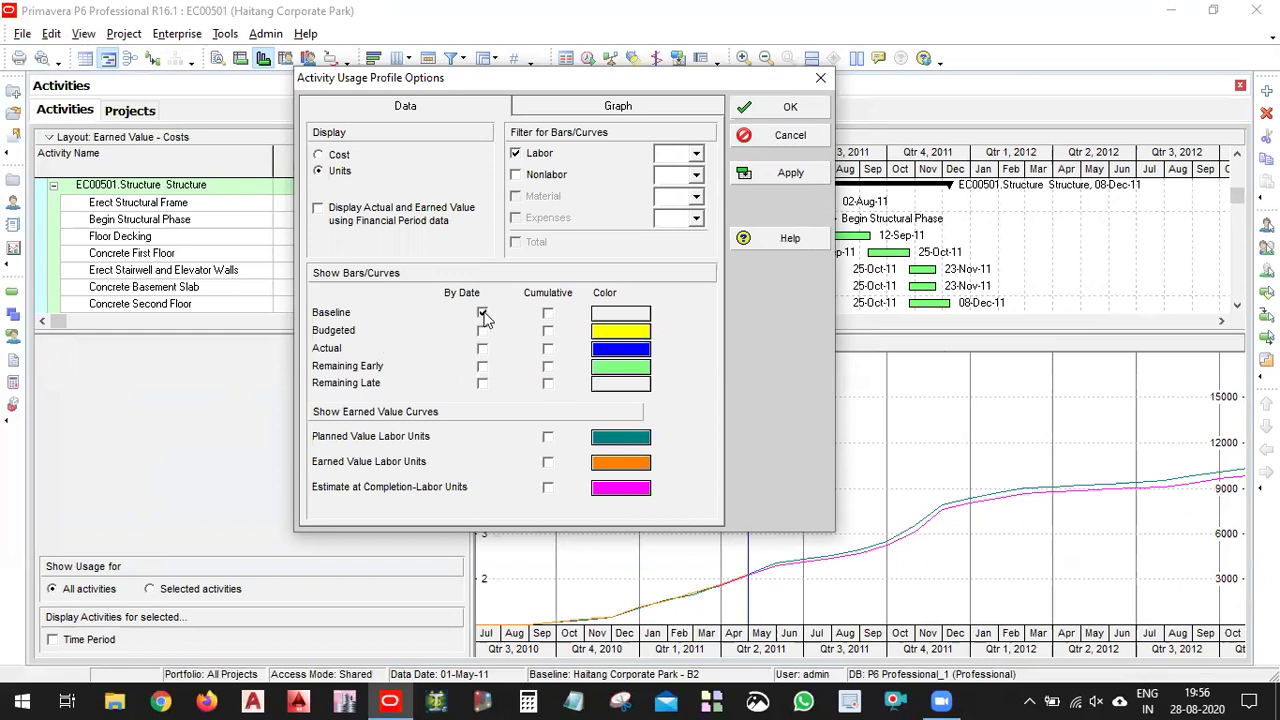
left_click(485, 351)
left_click(340, 157)
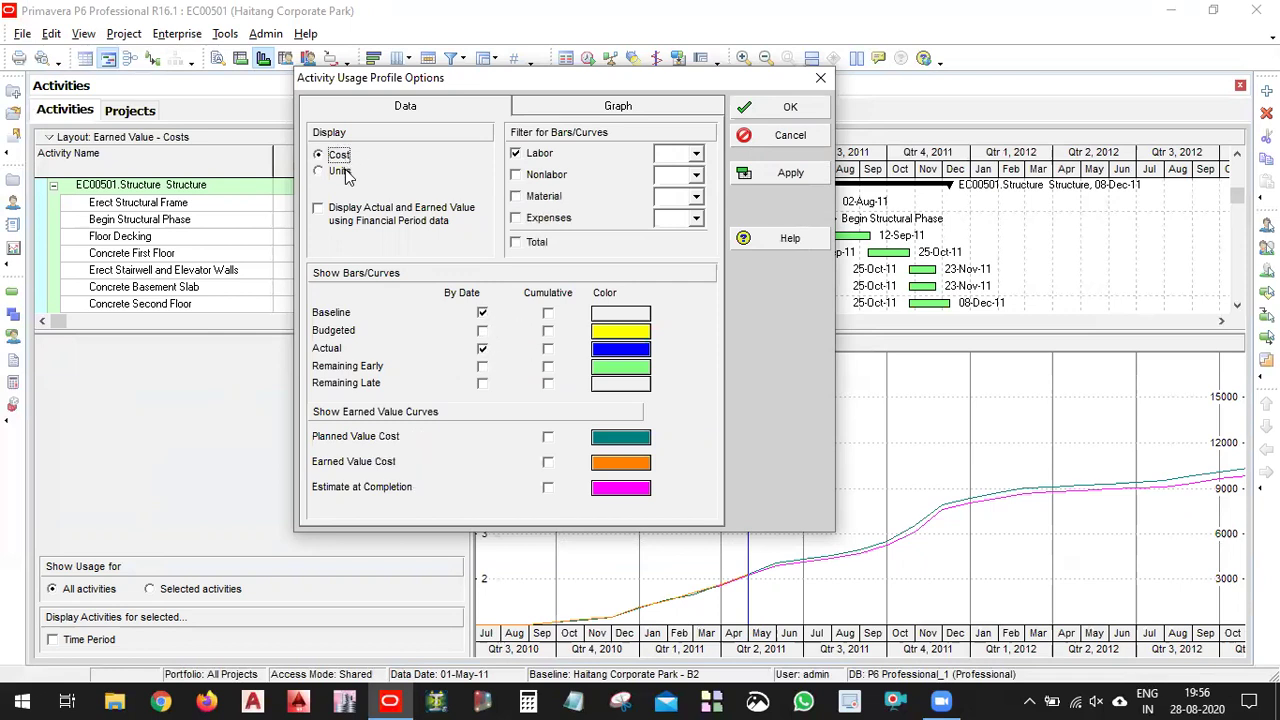
left_click(340, 172)
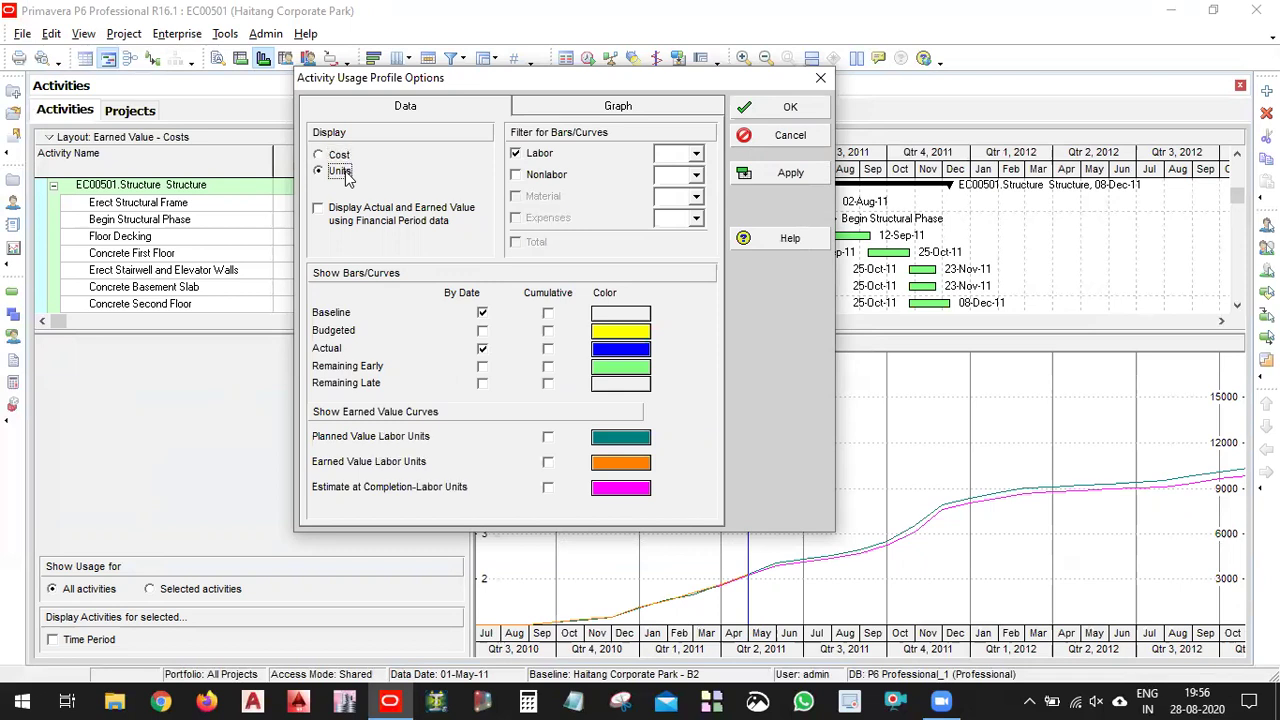
left_click(804, 172)
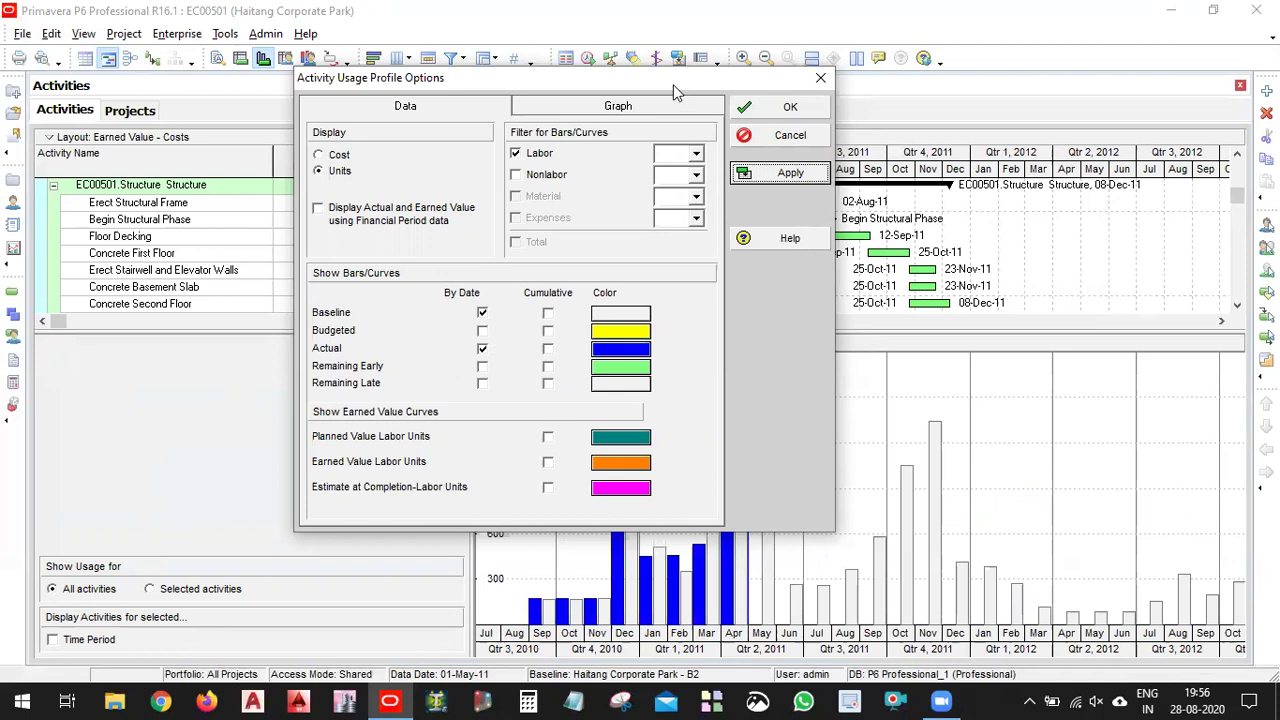
left_click_drag(673, 84, 353, 43)
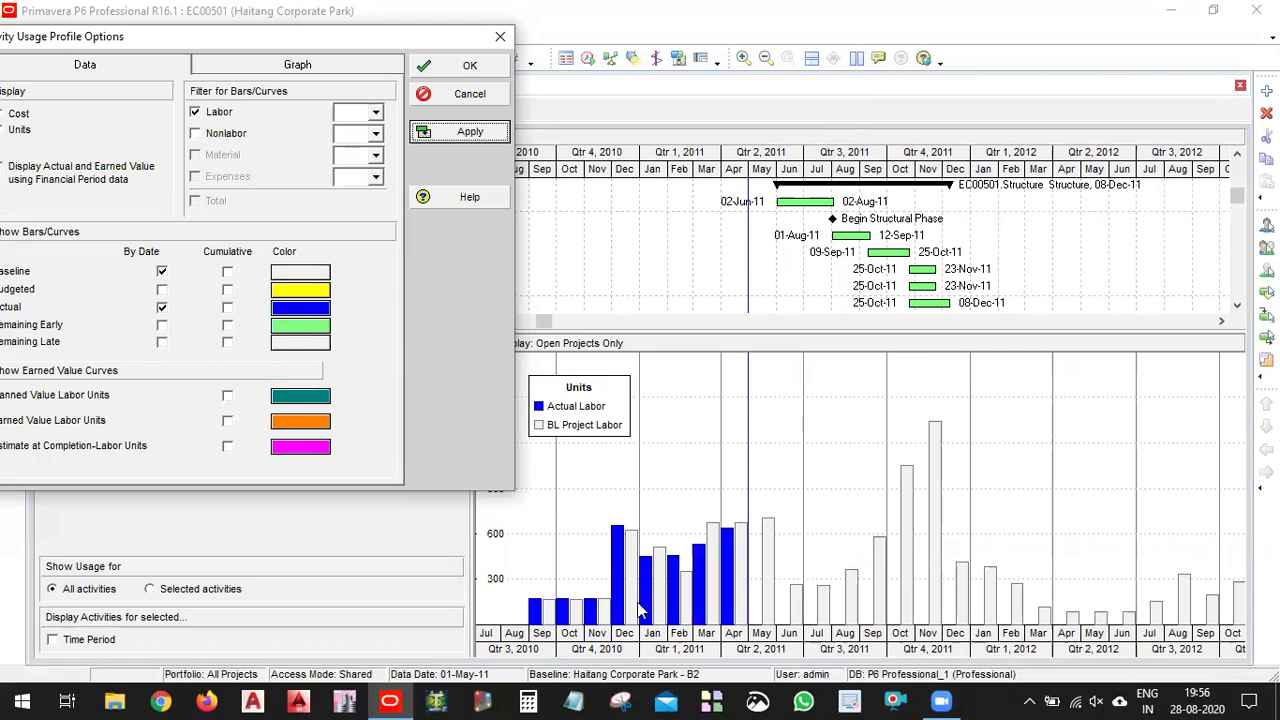
Apply the Nonlabor filter to the by-date unit bars, and restore the Labor filter.
left_click(236, 134)
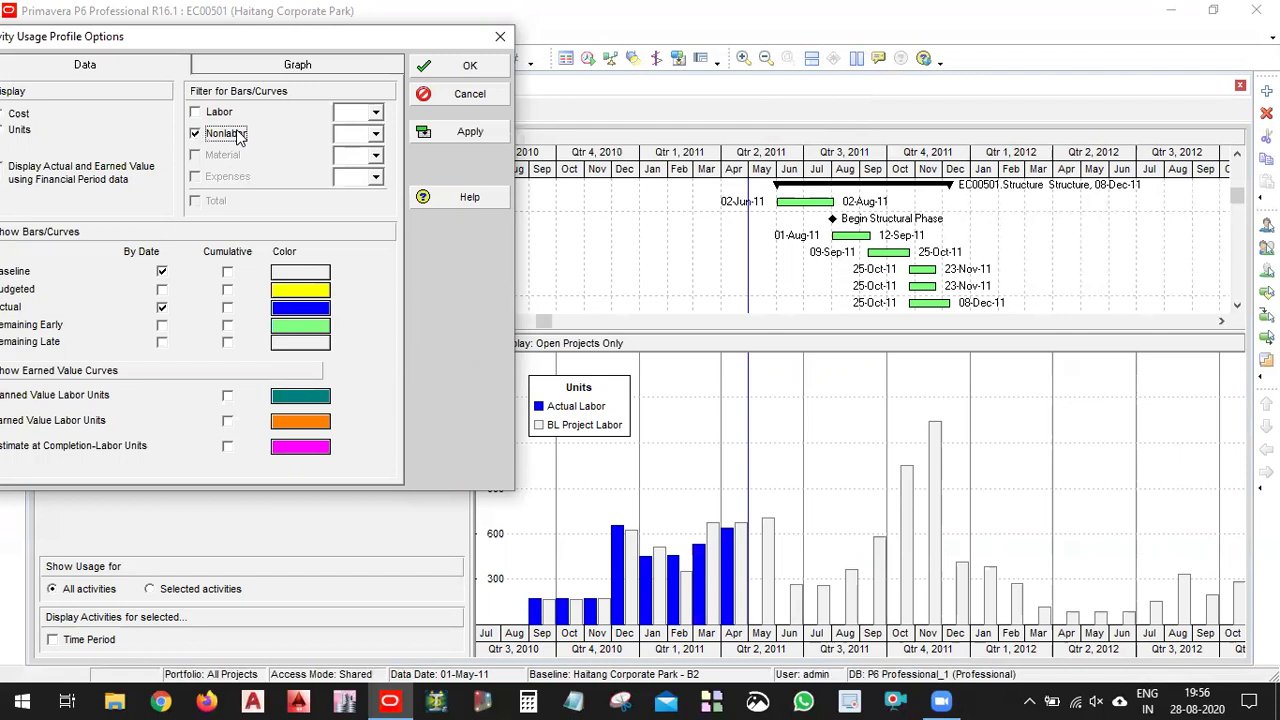
left_click(446, 133)
left_click(220, 112)
left_click(466, 131)
Change the activity usage profile to display Cost instead of Units and apply it to the Labor bars.
left_click_drag(250, 40, 321, 41)
left_click(70, 114)
left_click(541, 133)
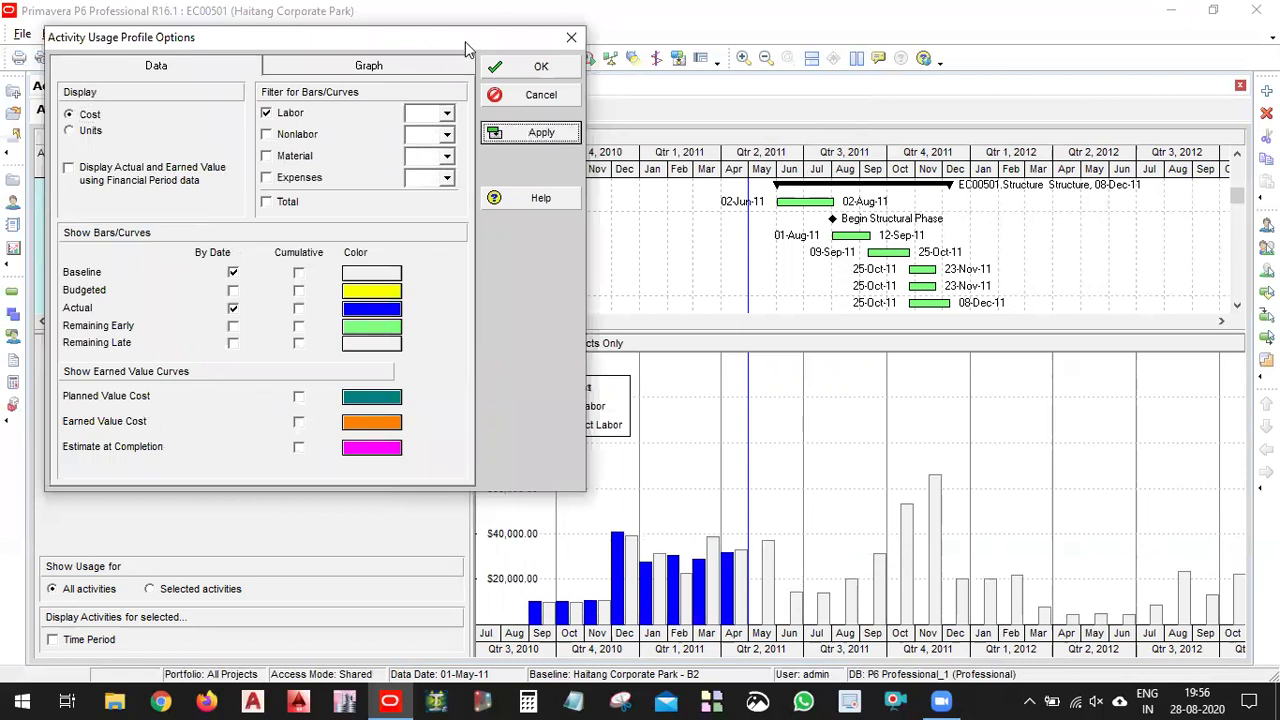
left_click_drag(466, 45, 388, 51)
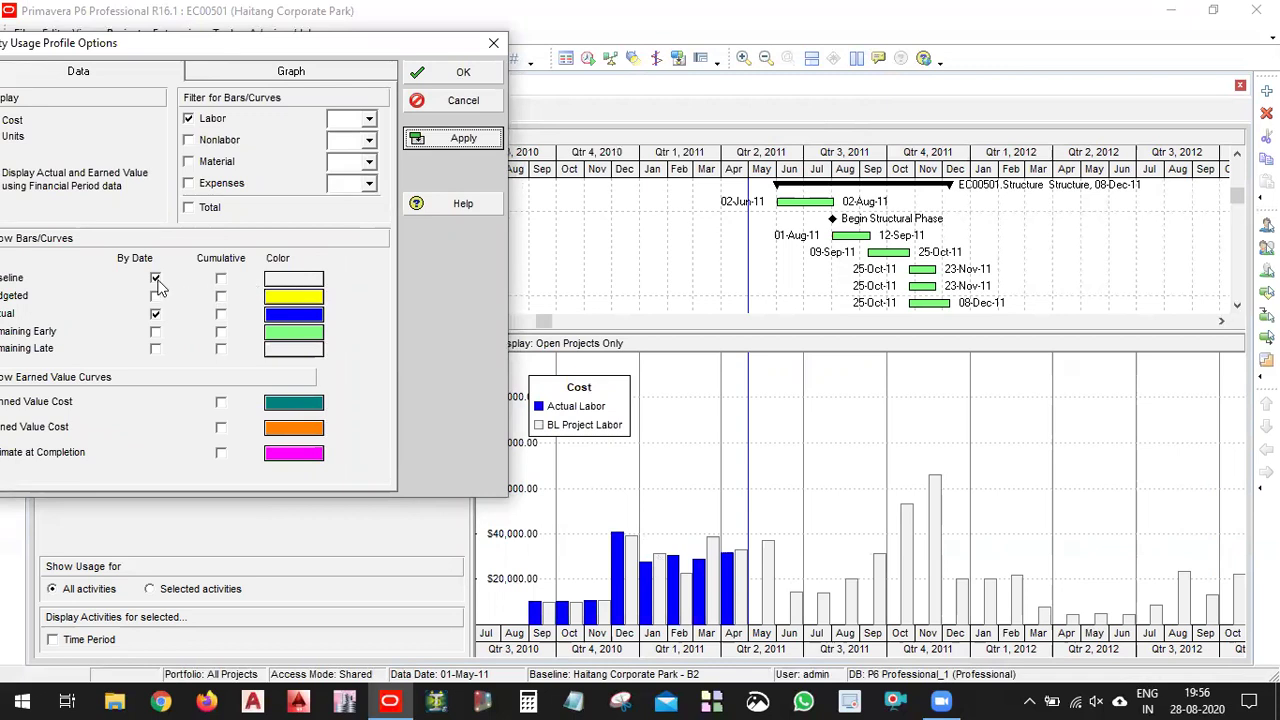
Add cumulative Baseline and Actual curves to the cost profile and change the bar filter from Labor to Total, applying both.
left_click(220, 280)
left_click(220, 314)
left_click(472, 146)
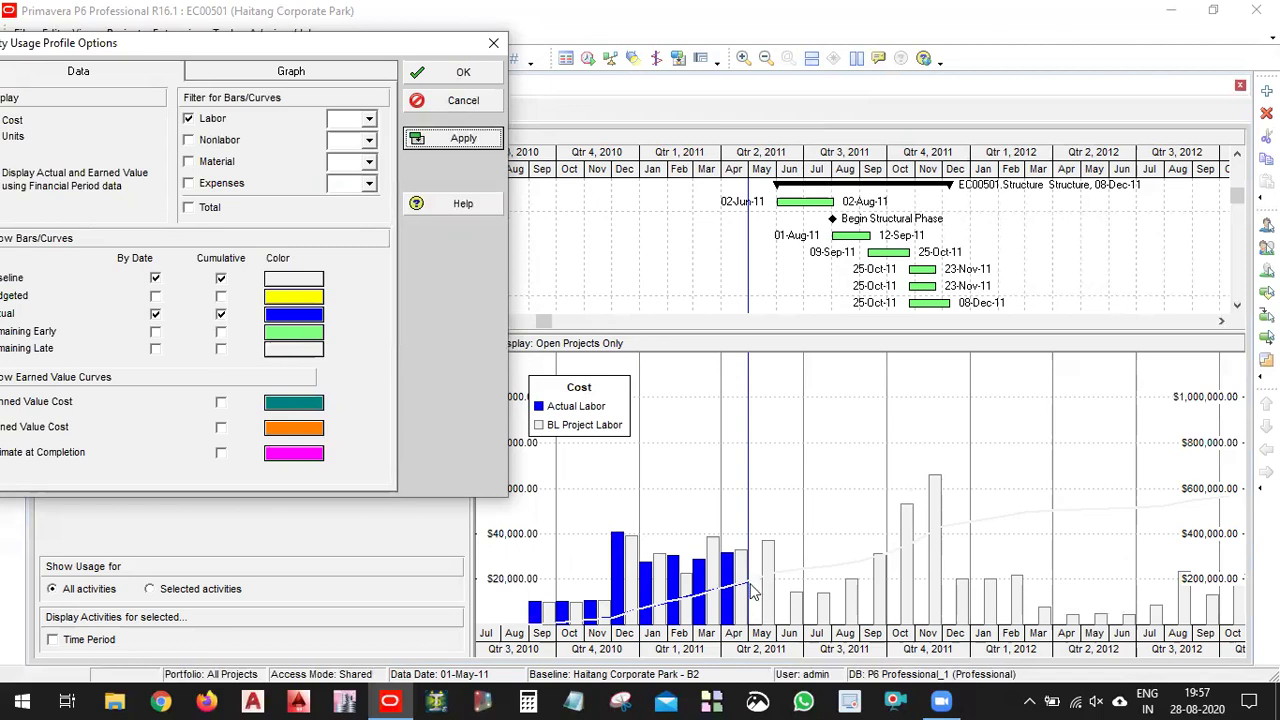
left_click(207, 207)
left_click(482, 137)
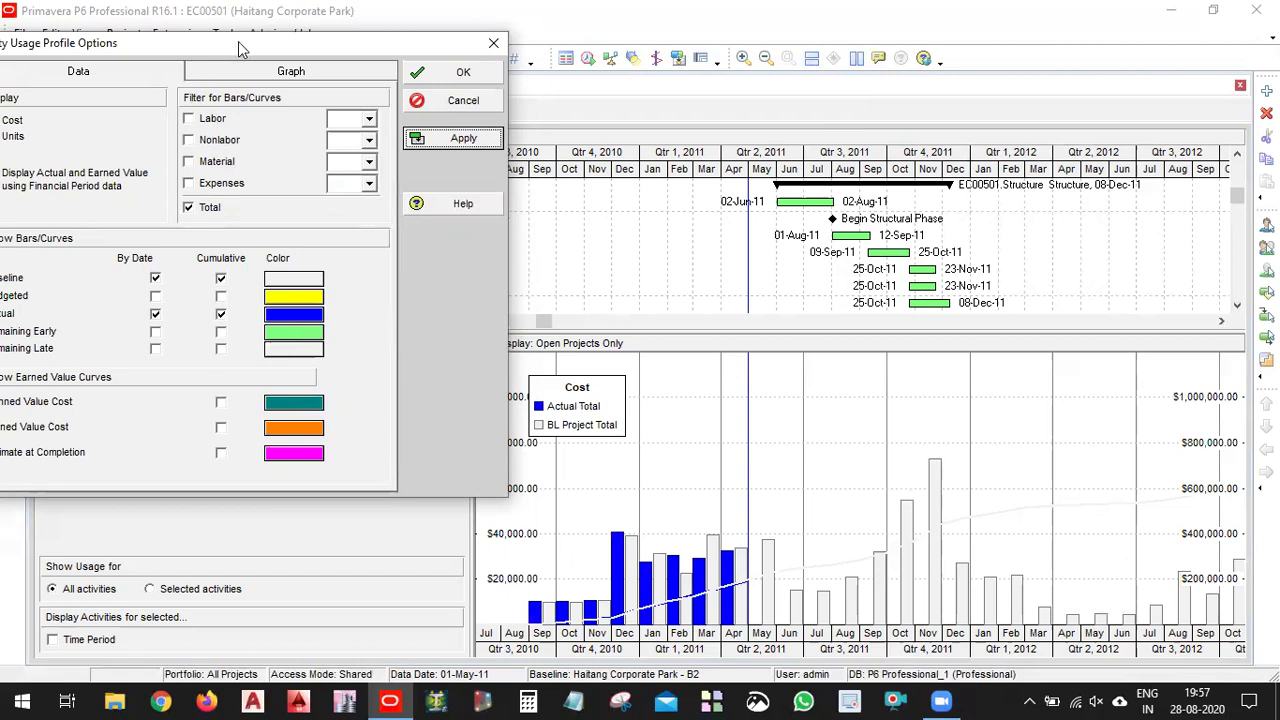
Clear the Baseline and Actual bars and curves, enable Planned Value Cost, Earned Value Cost and Estimate at Completion, and accept the profile options.
left_click_drag(238, 41, 414, 21)
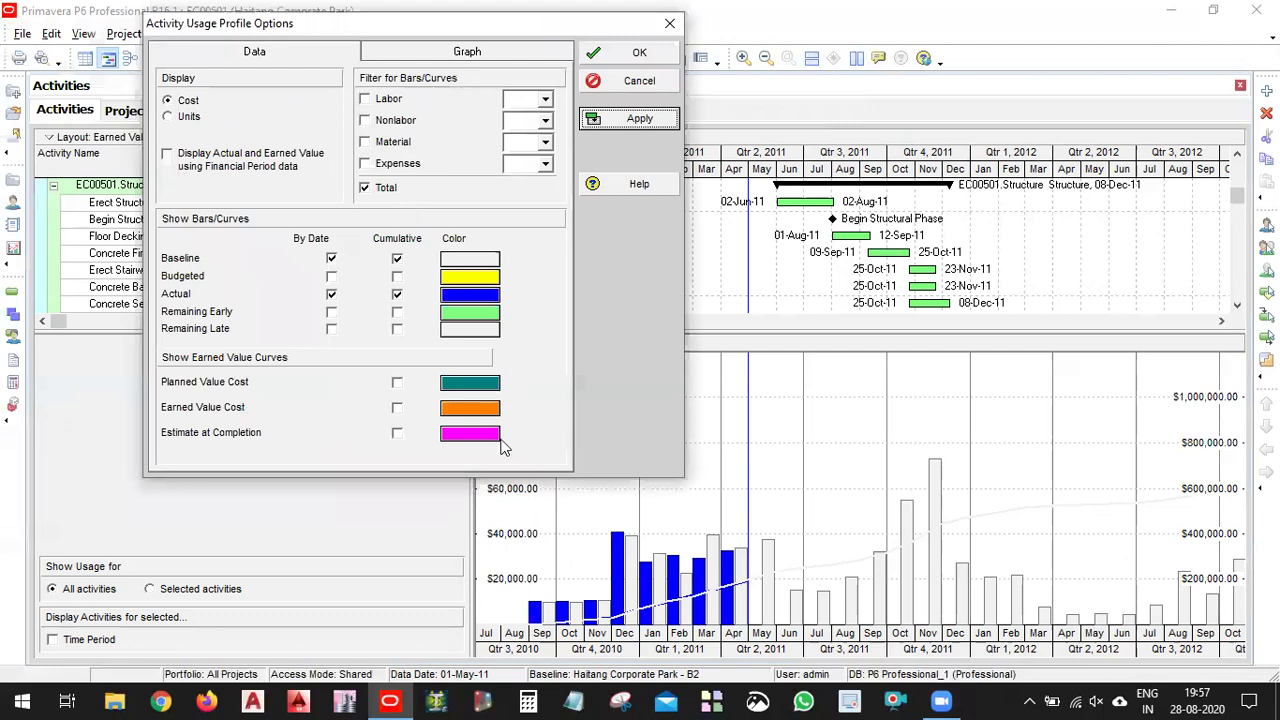
left_click(331, 258)
left_click(331, 294)
left_click(397, 294)
left_click(397, 258)
left_click(397, 383)
left_click(397, 408)
left_click(397, 433)
left_click(650, 118)
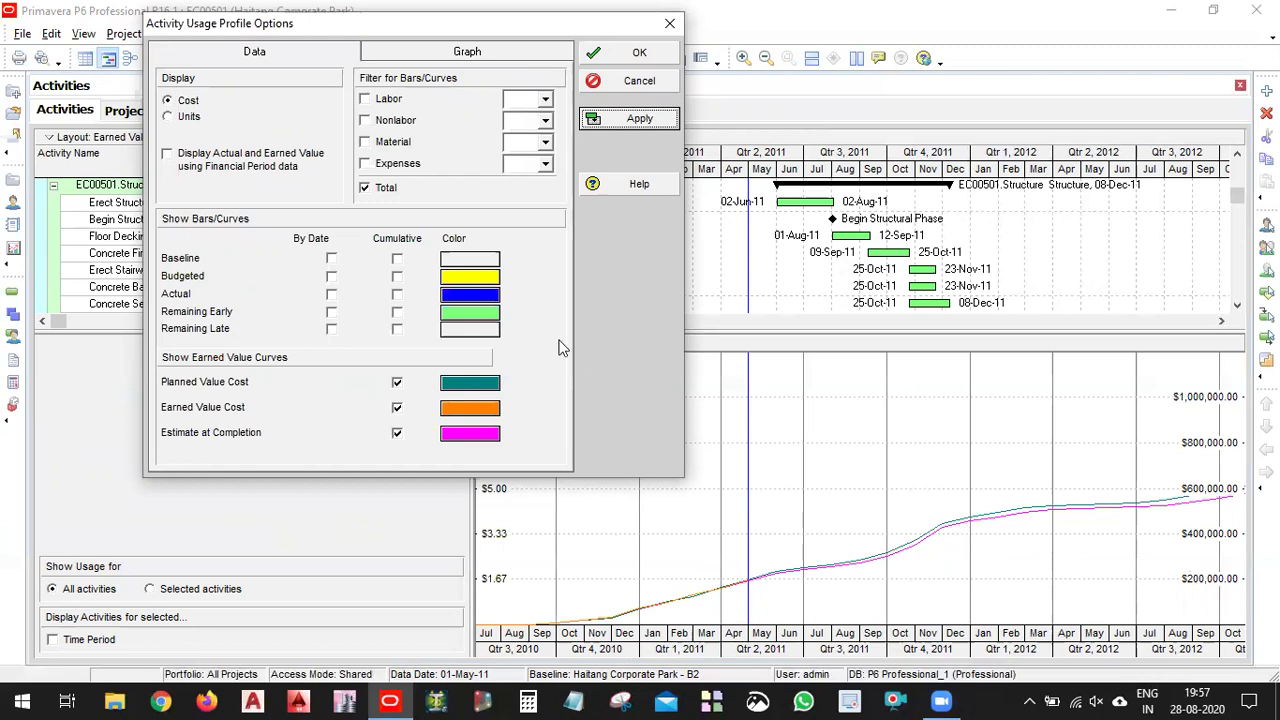
left_click(640, 52)
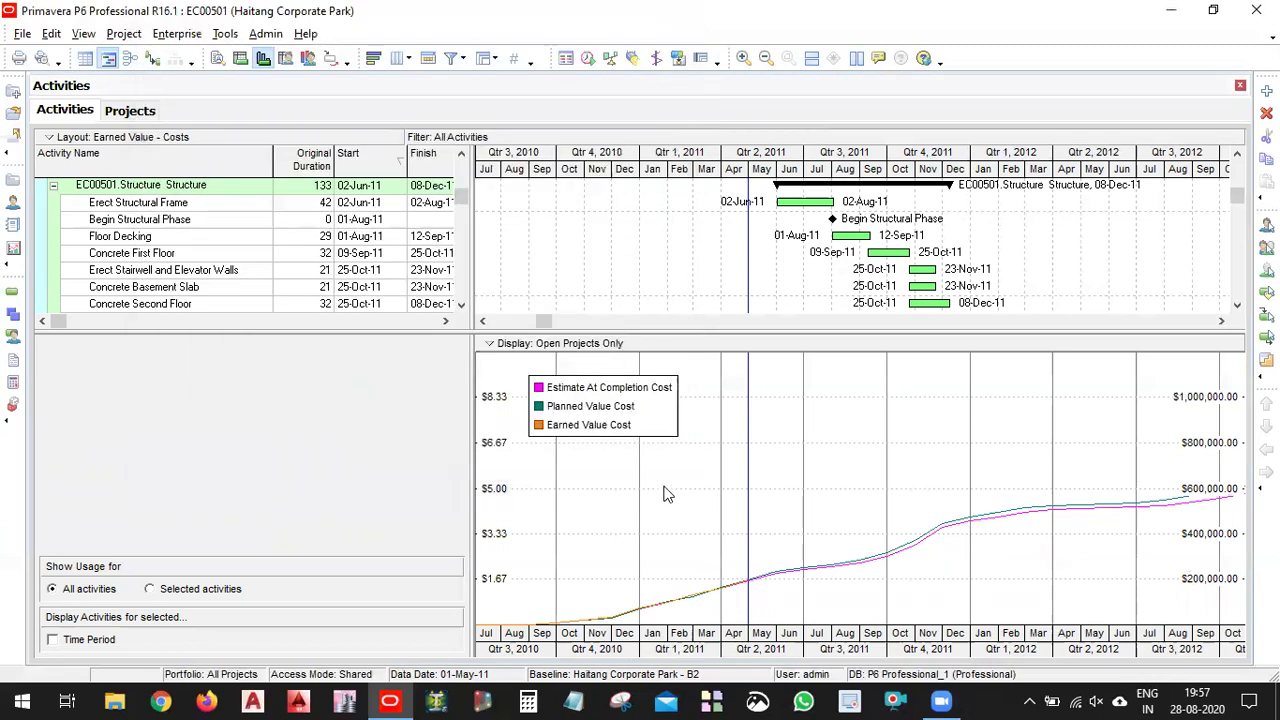
Shrink the cost curve pane to give the Gantt chart more height, and widen the activity table to show the Finish column.
left_click_drag(645, 337, 646, 294)
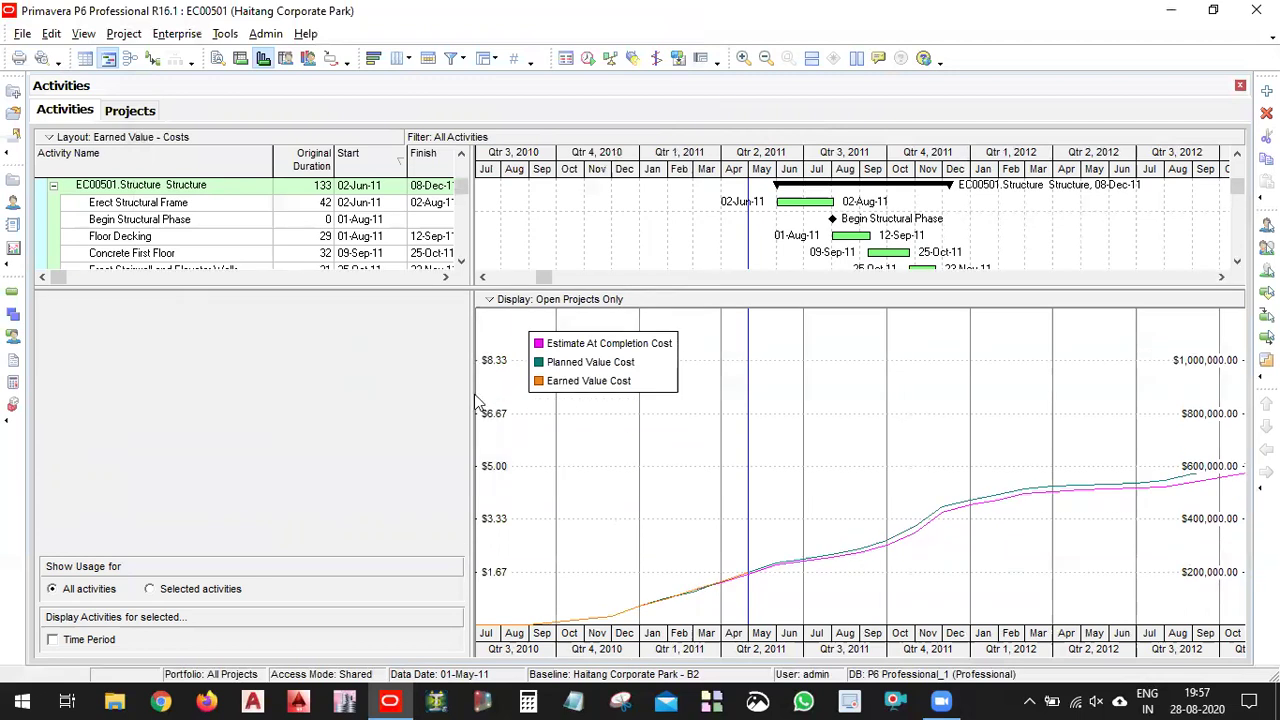
left_click_drag(442, 394, 286, 394)
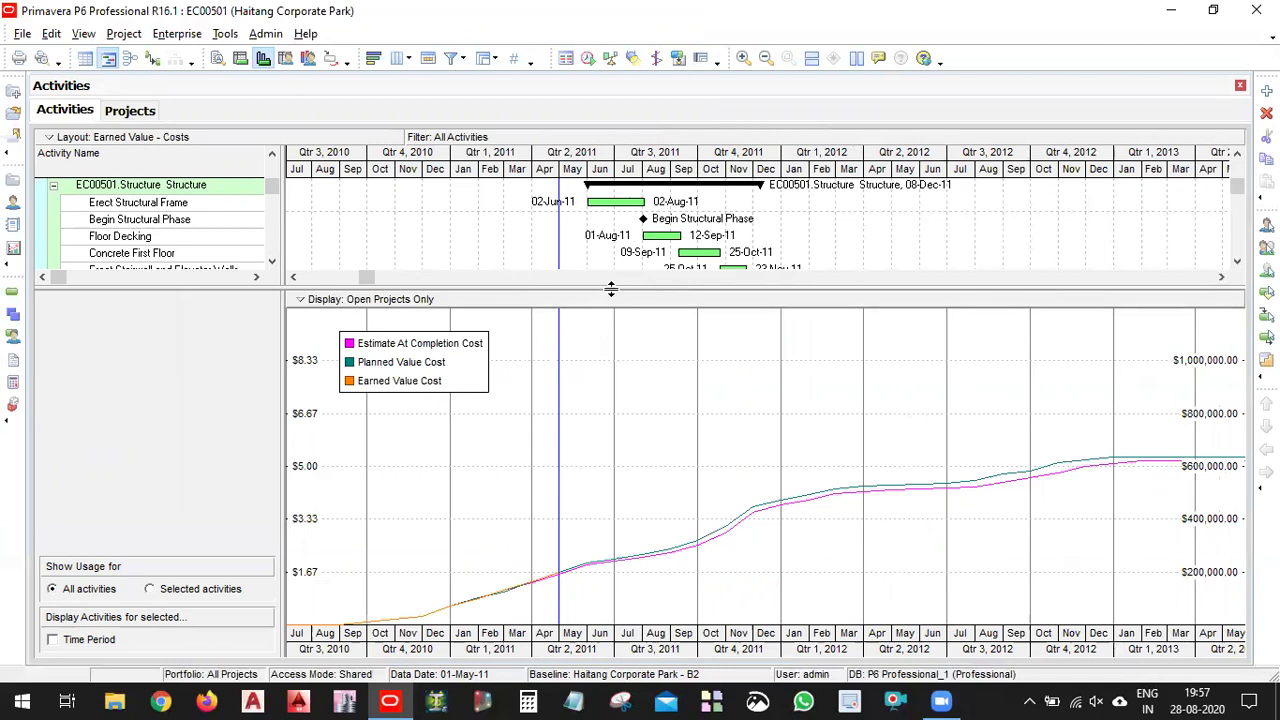
left_click_drag(824, 535, 824, 540)
left_click(834, 356)
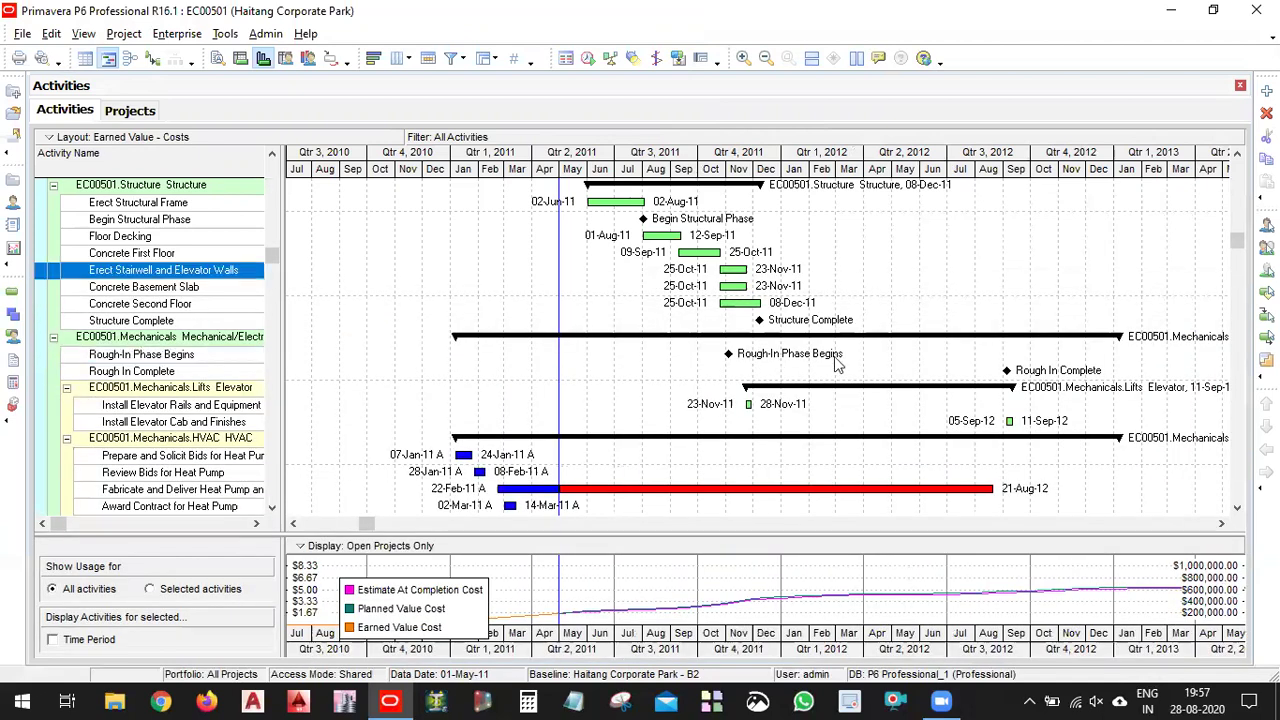
scroll(710, 370, "down", 3)
left_click_drag(280, 277, 555, 274)
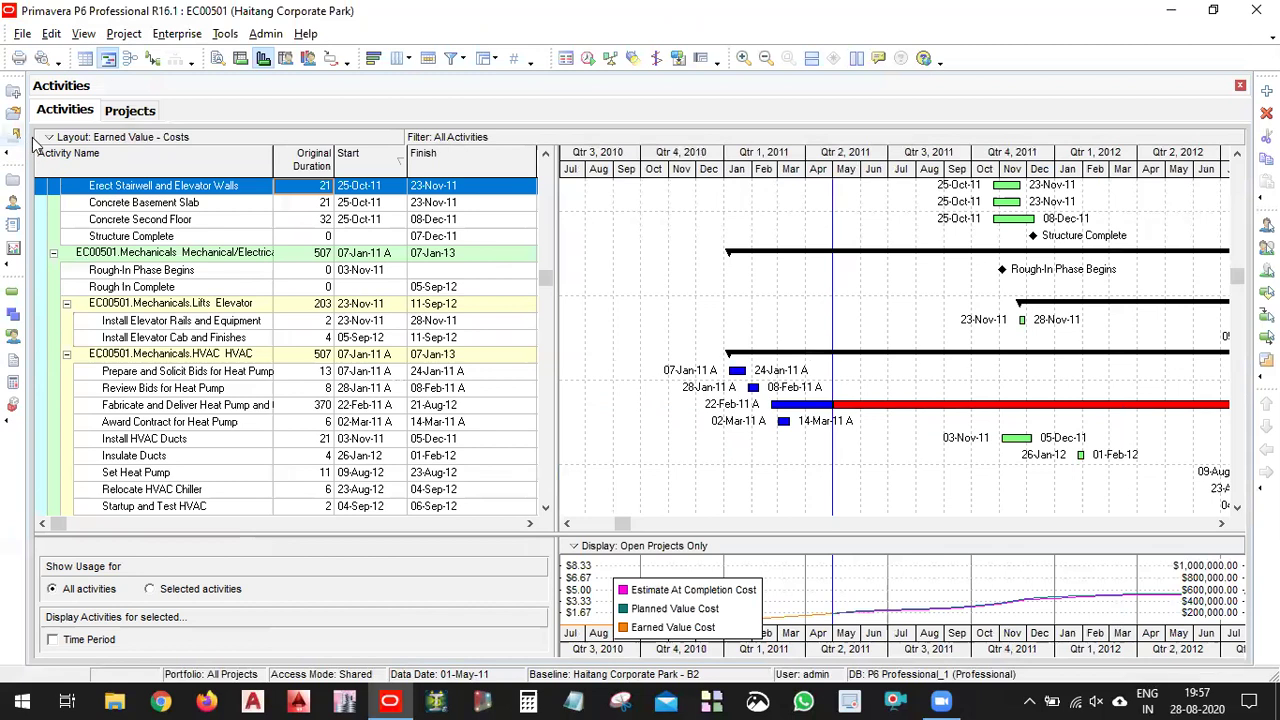
Filter the activities by Milestone only and look through the project's milestones in the table and Gantt chart.
left_click(48, 137)
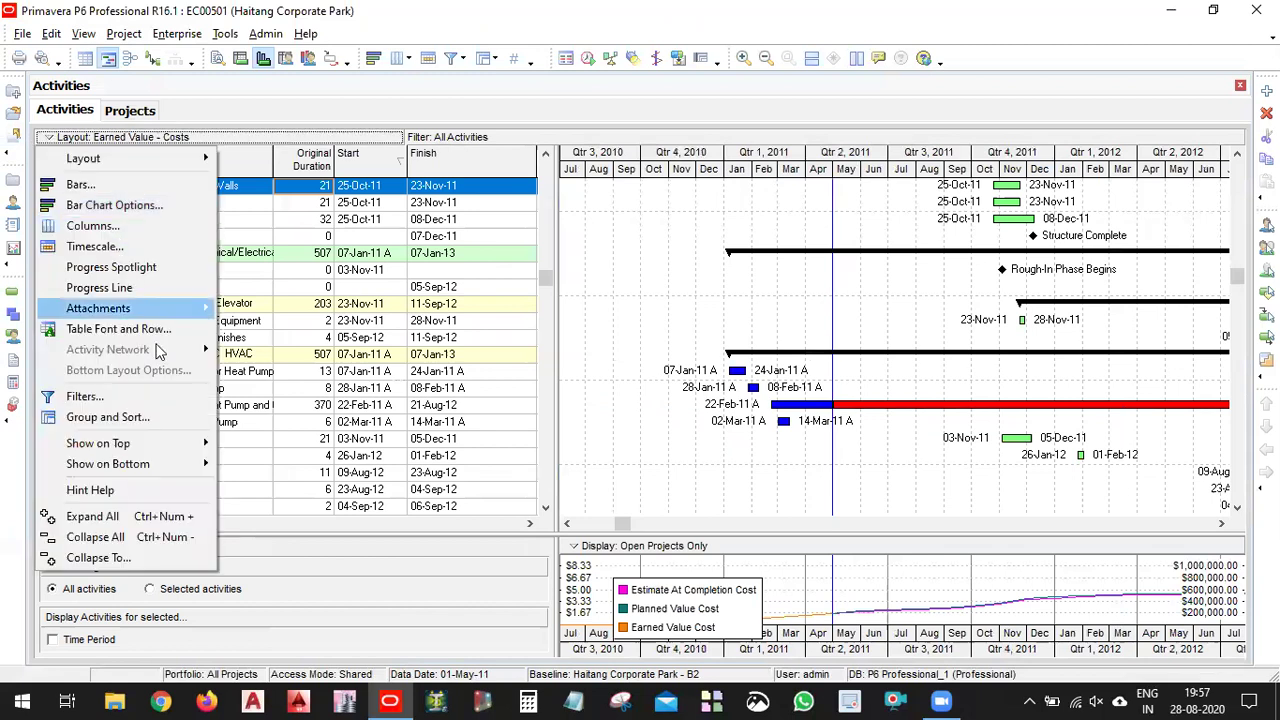
left_click(176, 399)
left_click(594, 348)
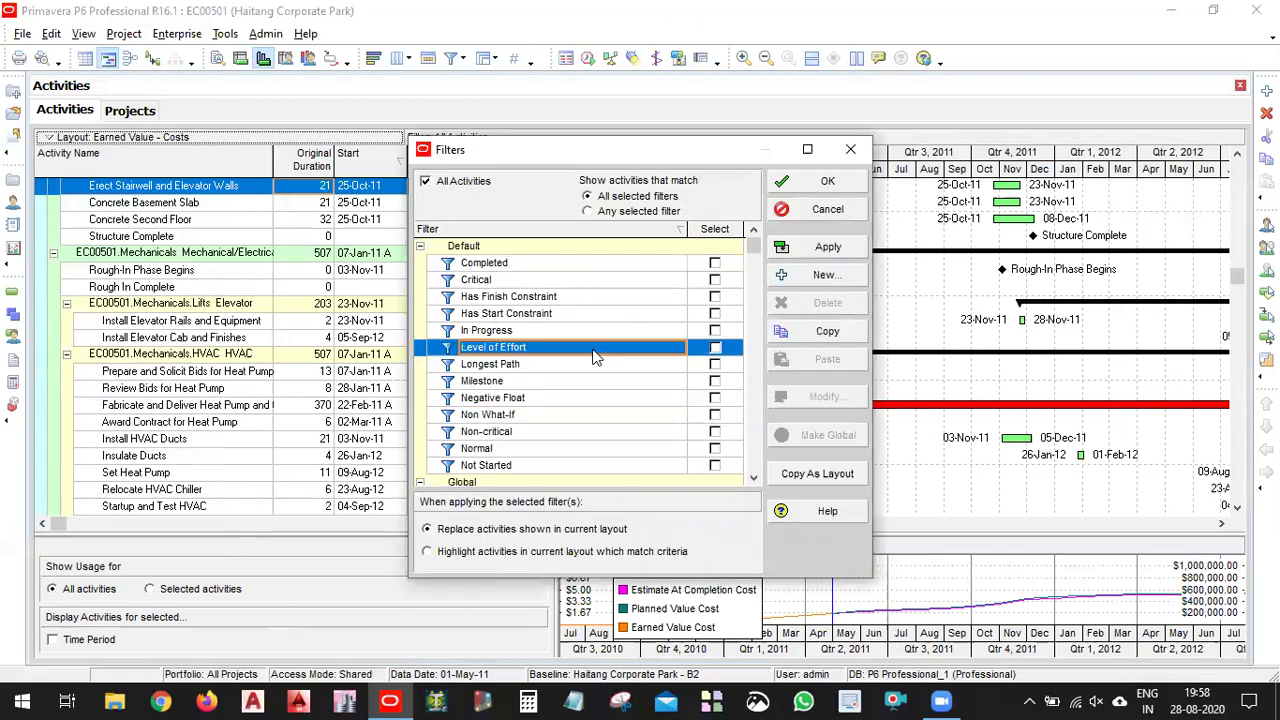
scroll(567, 325, "down", 2)
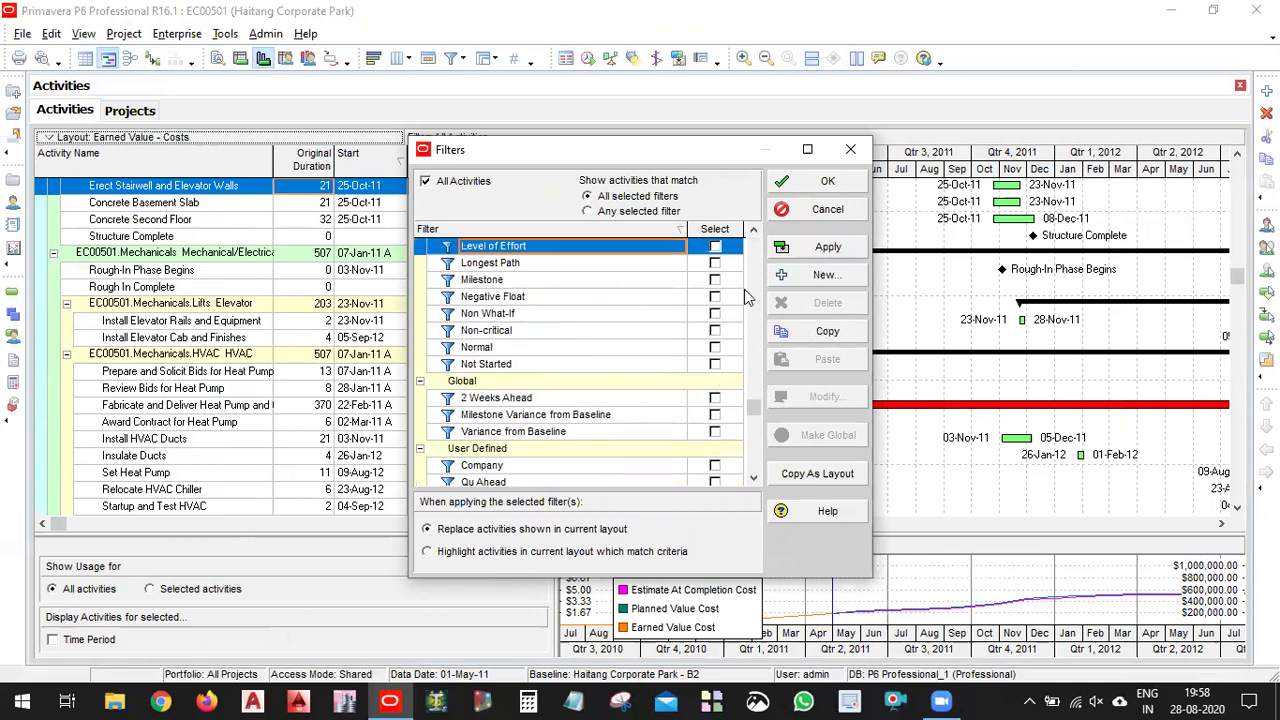
left_click(715, 280)
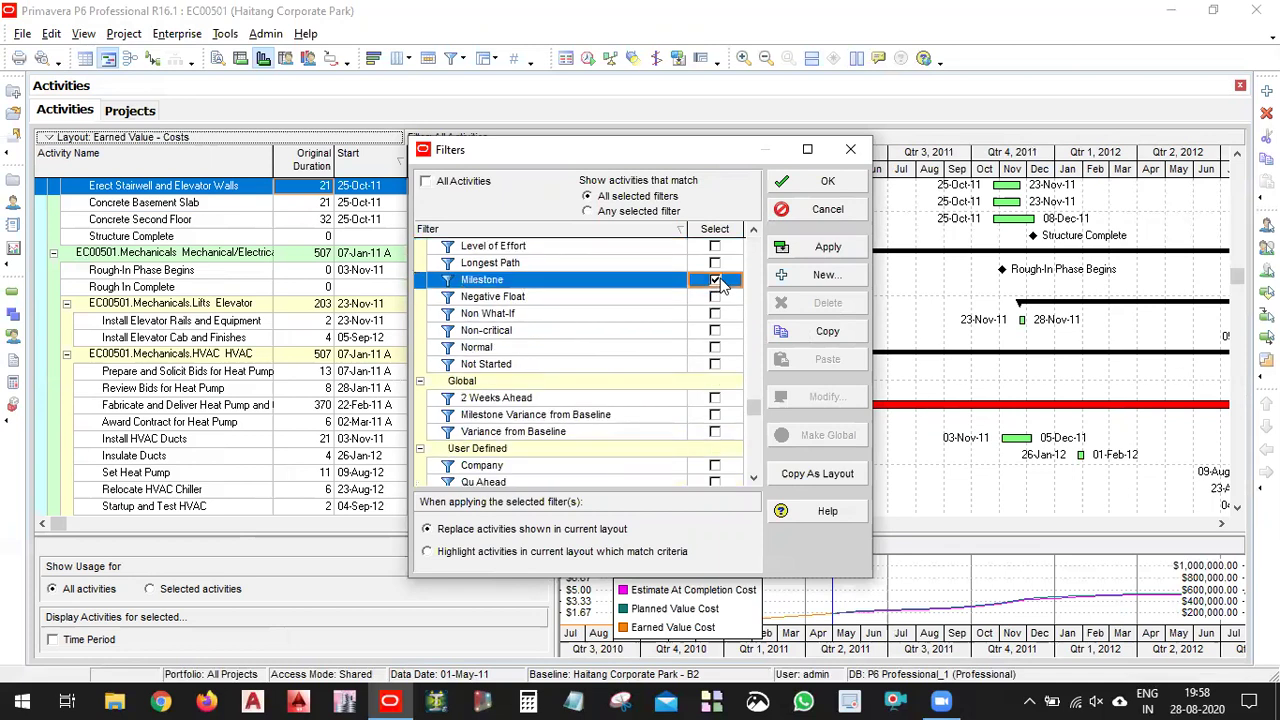
left_click(830, 247)
left_click(836, 184)
scroll(759, 347, "down", 2)
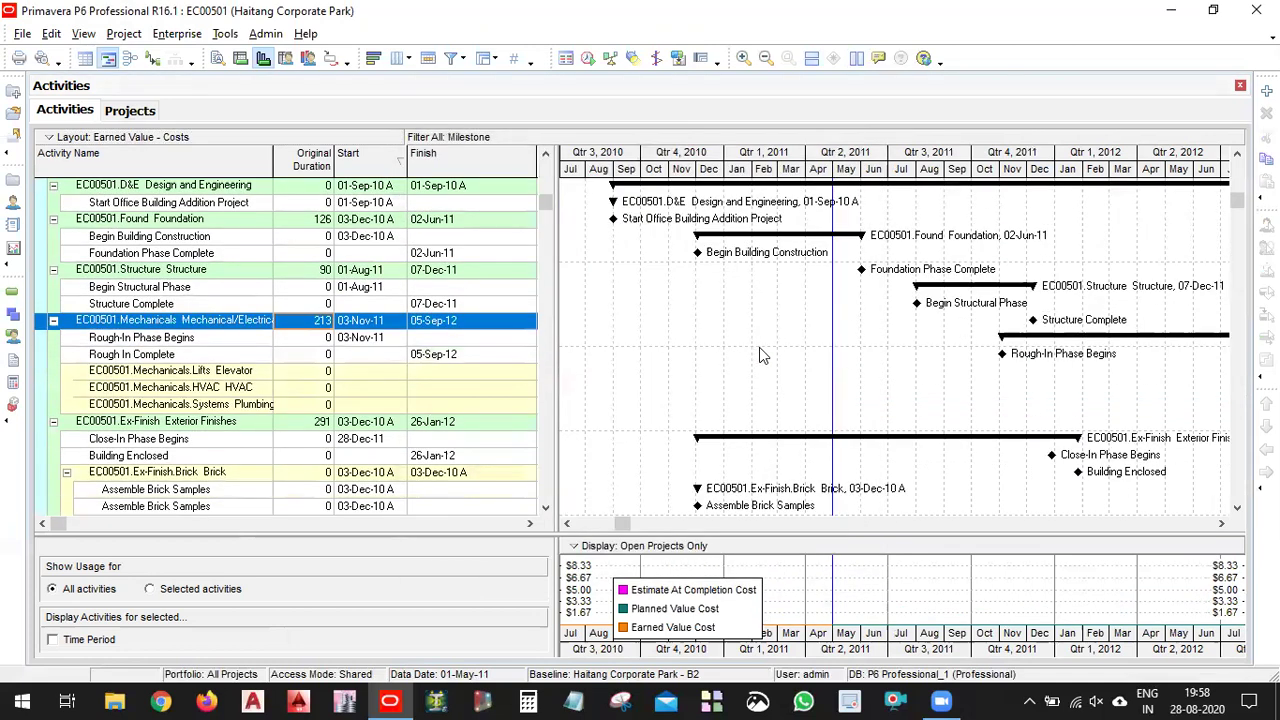
scroll(759, 350, "down", 1)
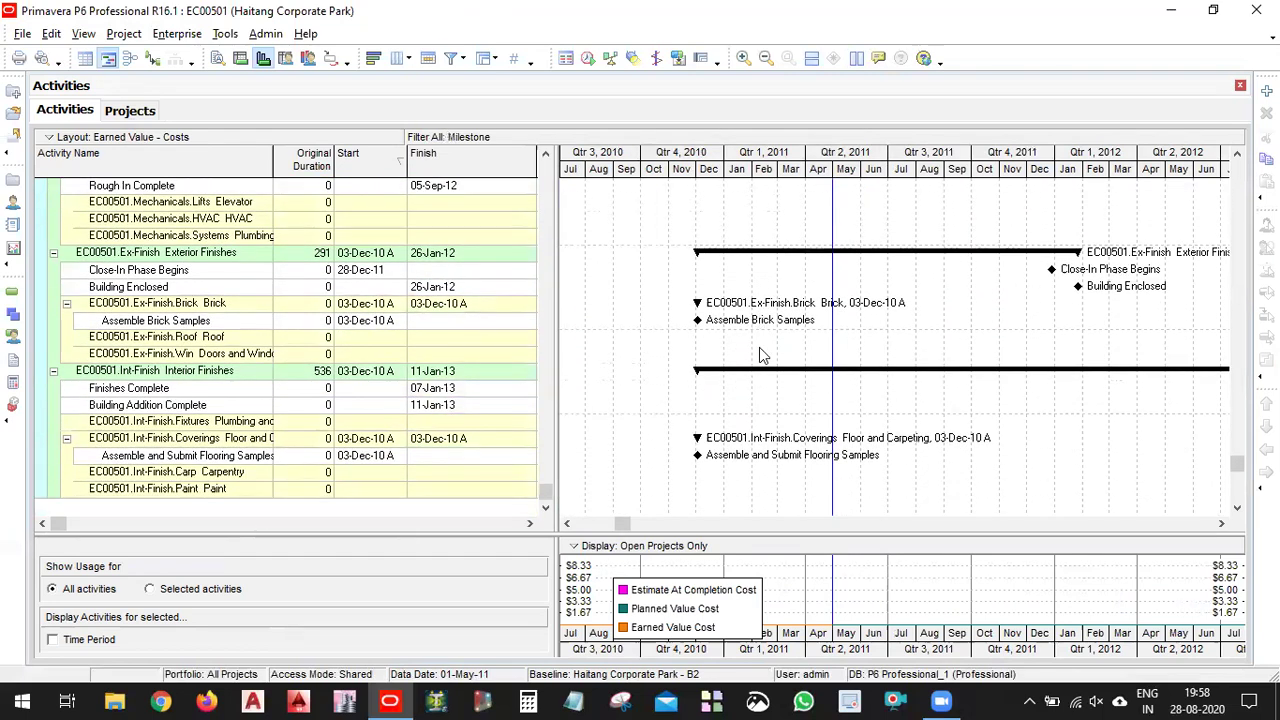
scroll(760, 355, "up", 3)
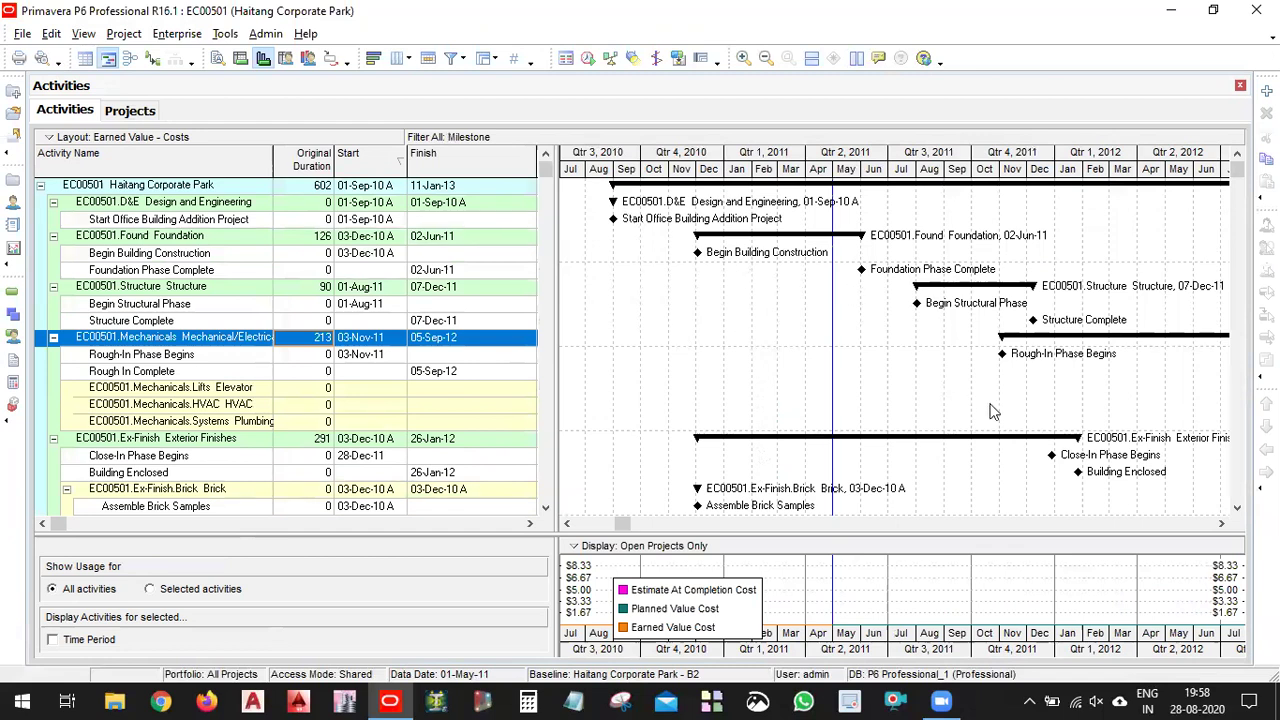
Remove the Milestone filter and apply All Activities to the layout.
left_click(60, 140)
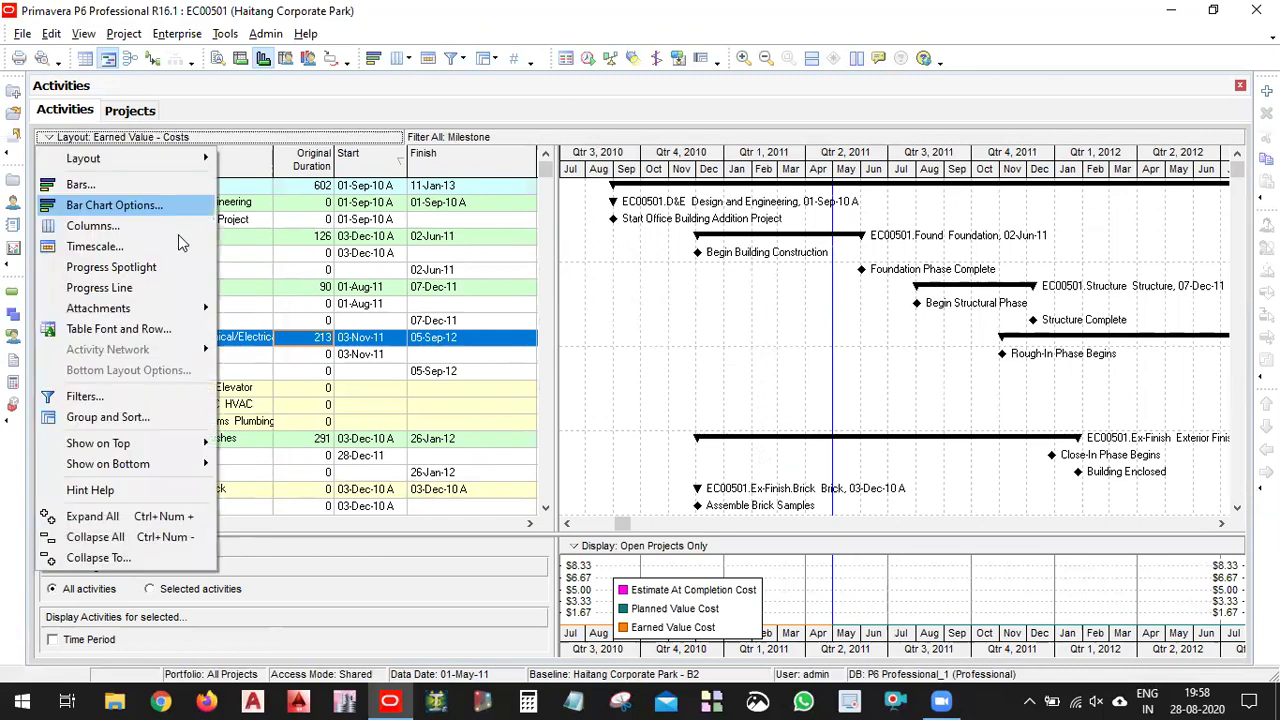
left_click(120, 397)
left_click(714, 381)
left_click(848, 247)
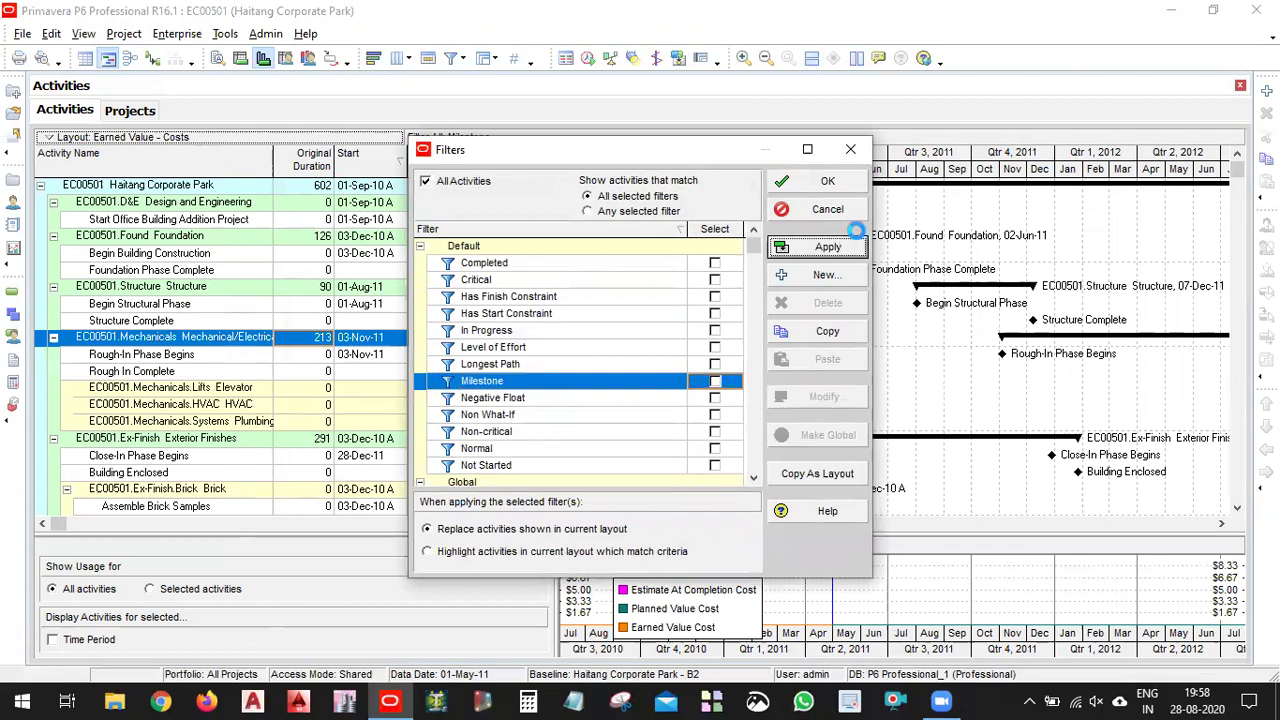
left_click(830, 182)
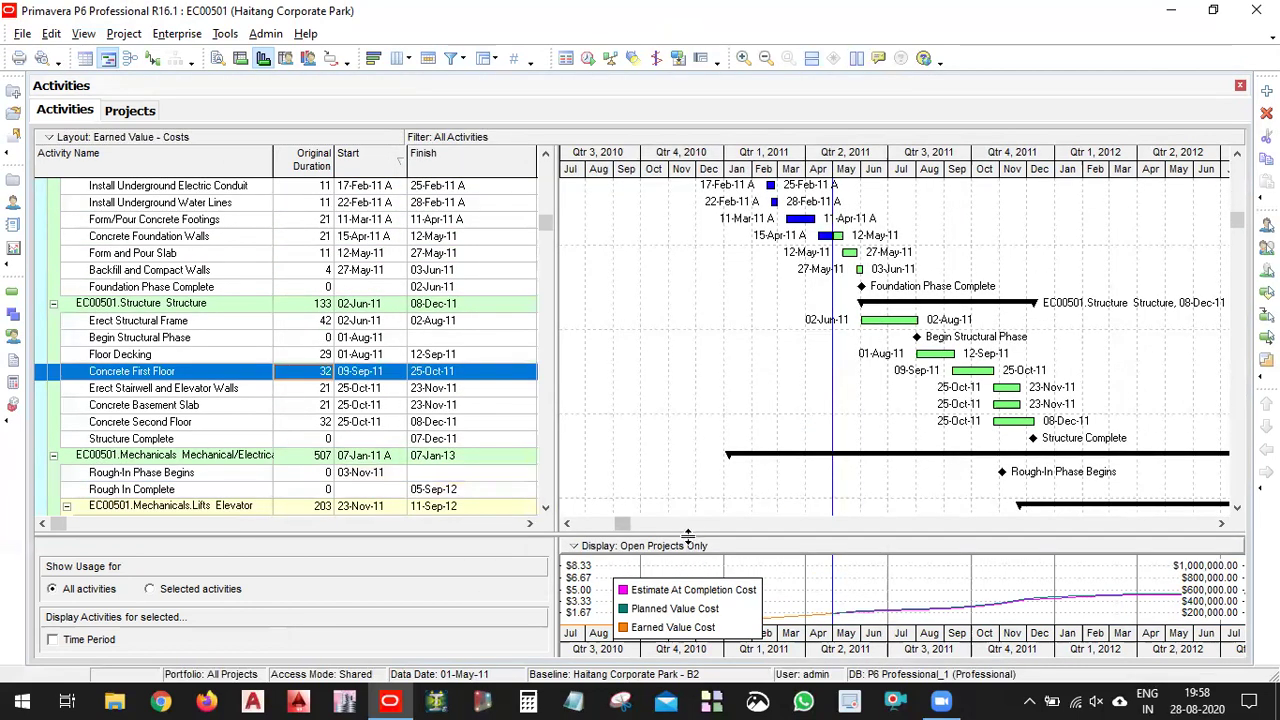
Open the print preview of the Earned Value - Costs layout and inspect the page enlarged and at reduced zoom.
left_click_drag(708, 293, 708, 296)
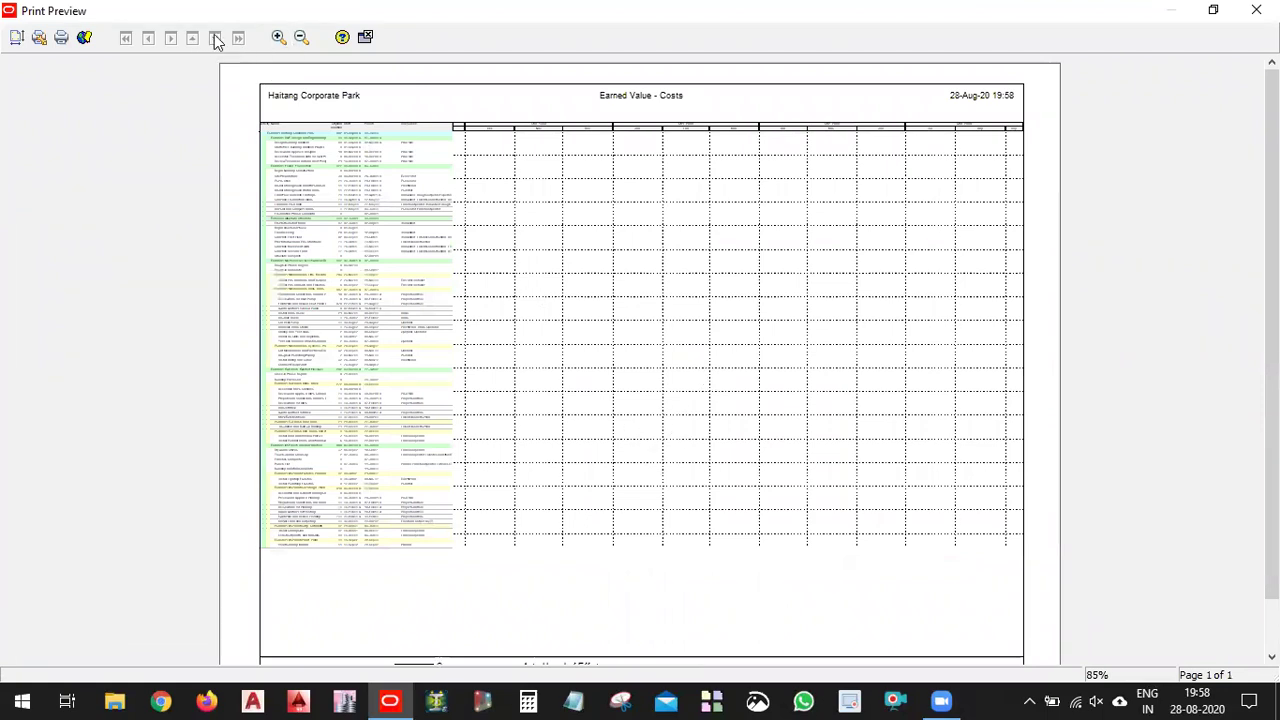
left_click(614, 470)
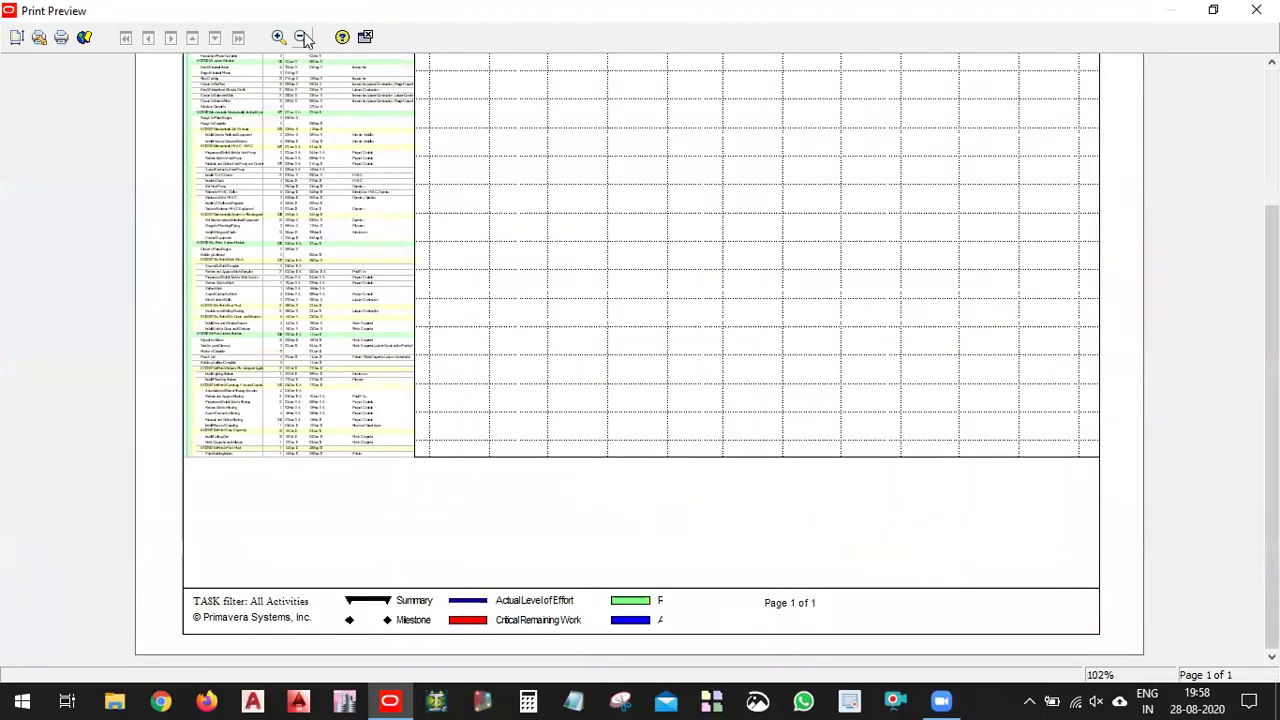
left_click(303, 37)
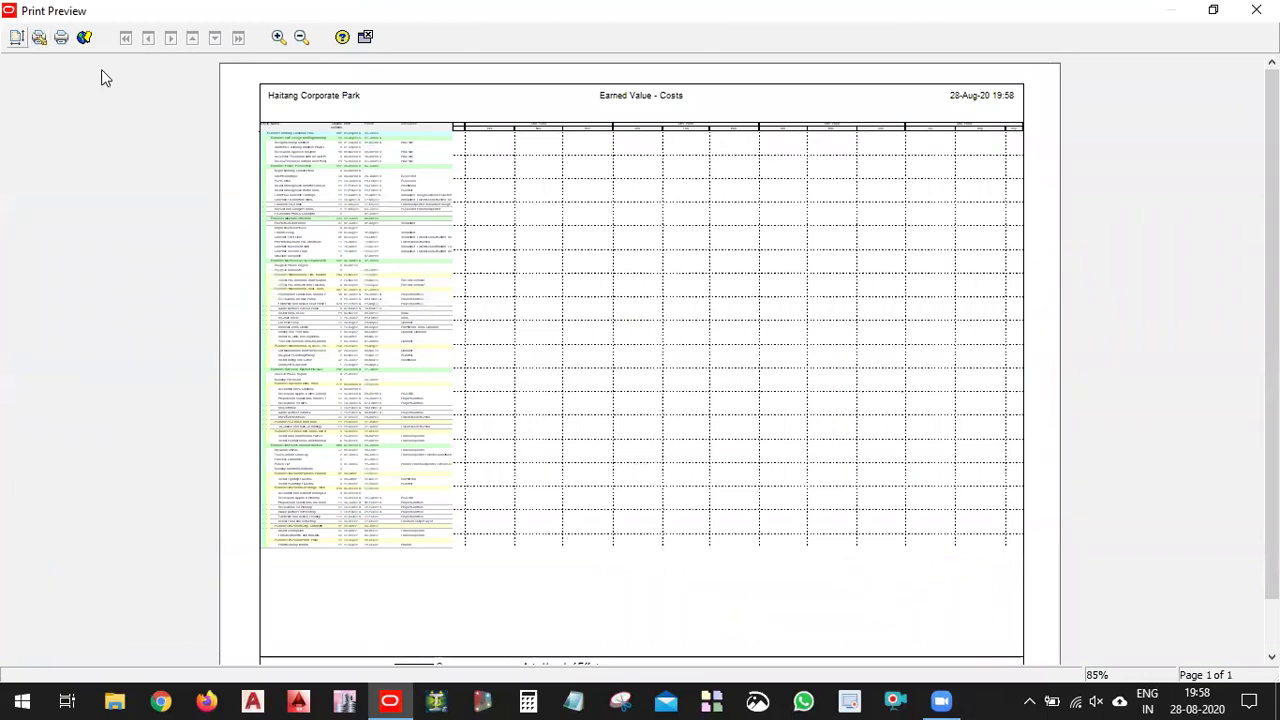
Set the page scaling to adjust to 46% of normal size in the page setup and apply it.
left_click(781, 193)
left_click(392, 200)
left_click(509, 334)
left_click(509, 335)
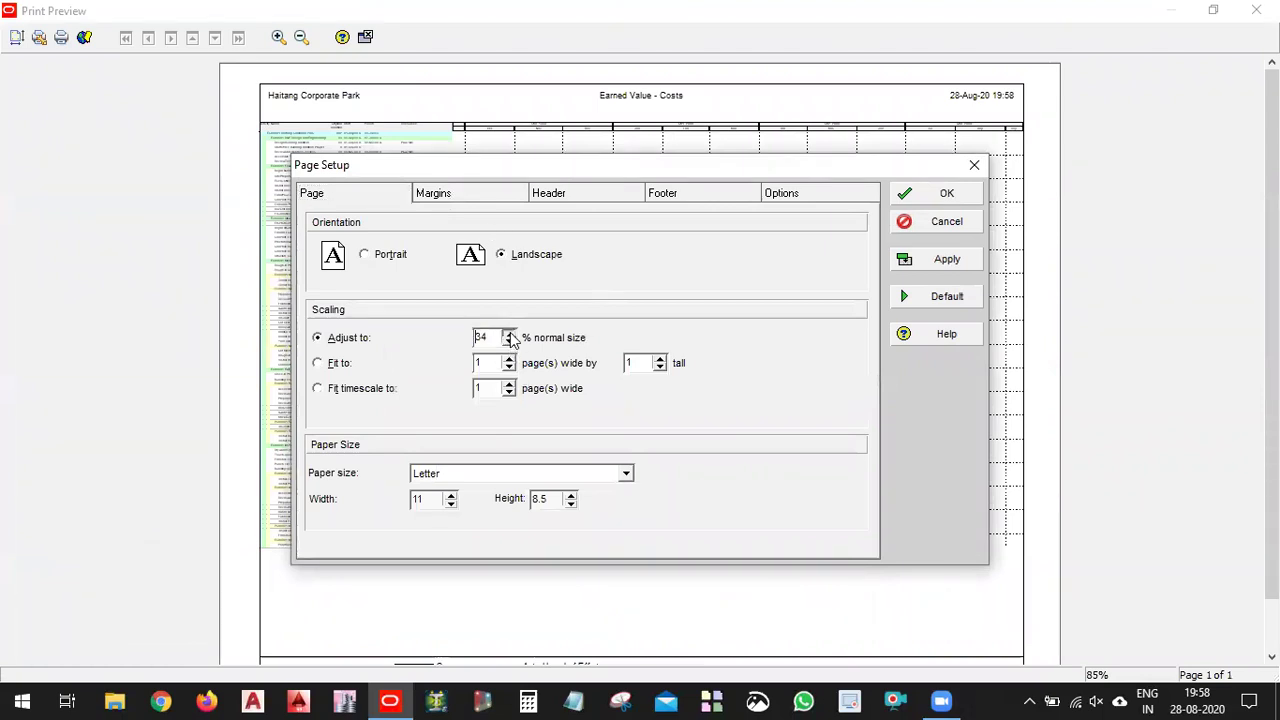
double_click(509, 334)
left_click(956, 259)
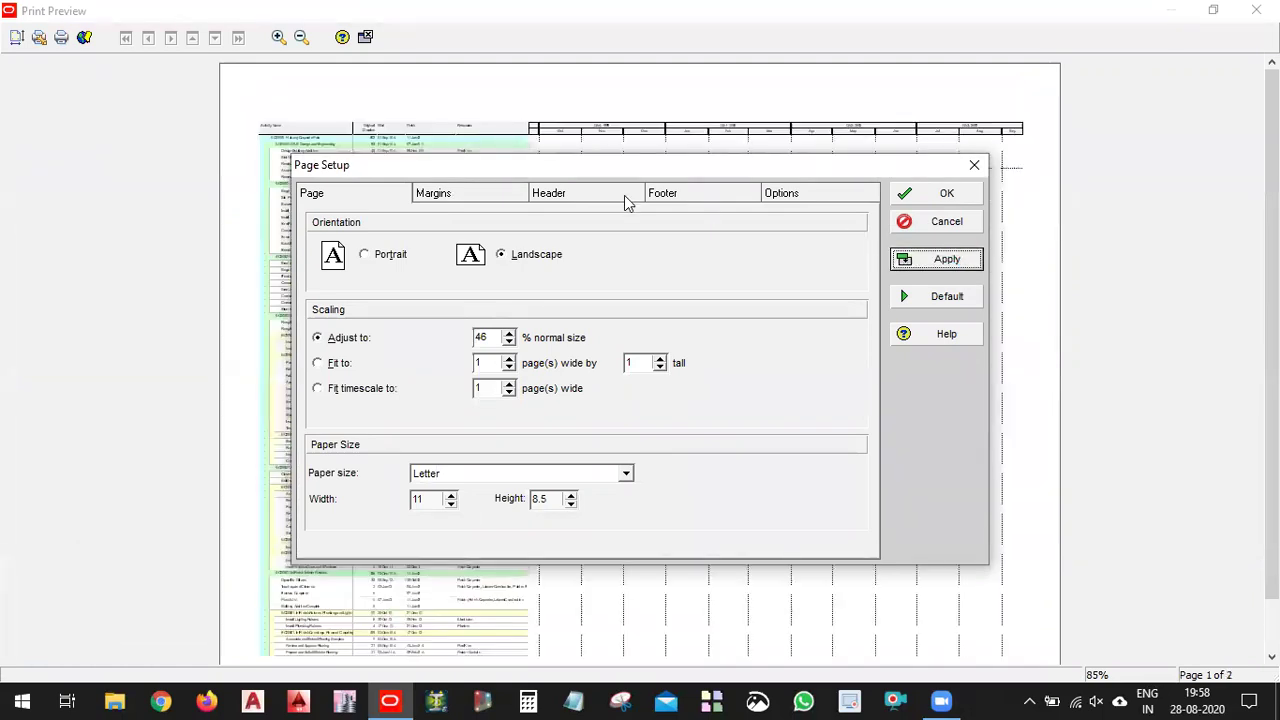
Exclude the activity table from the printout so only the Gantt chart prints, and apply the page setup.
left_click(815, 193)
left_click(372, 320)
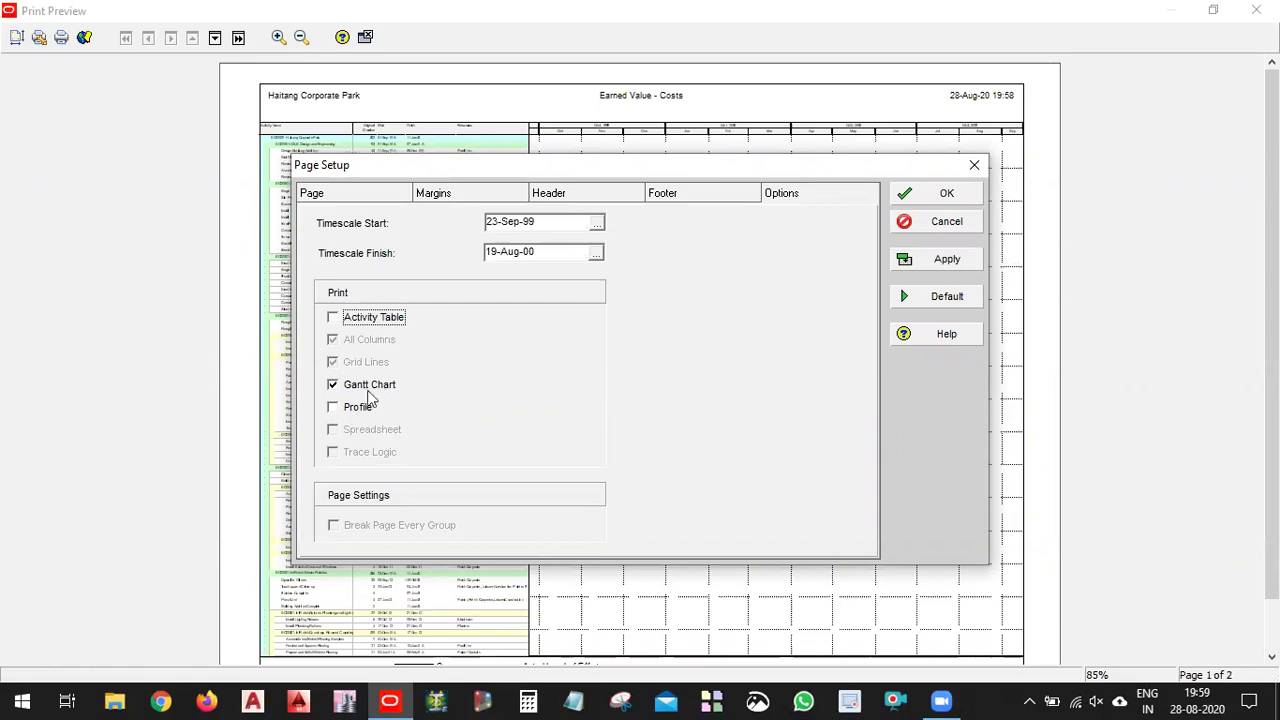
left_click(955, 264)
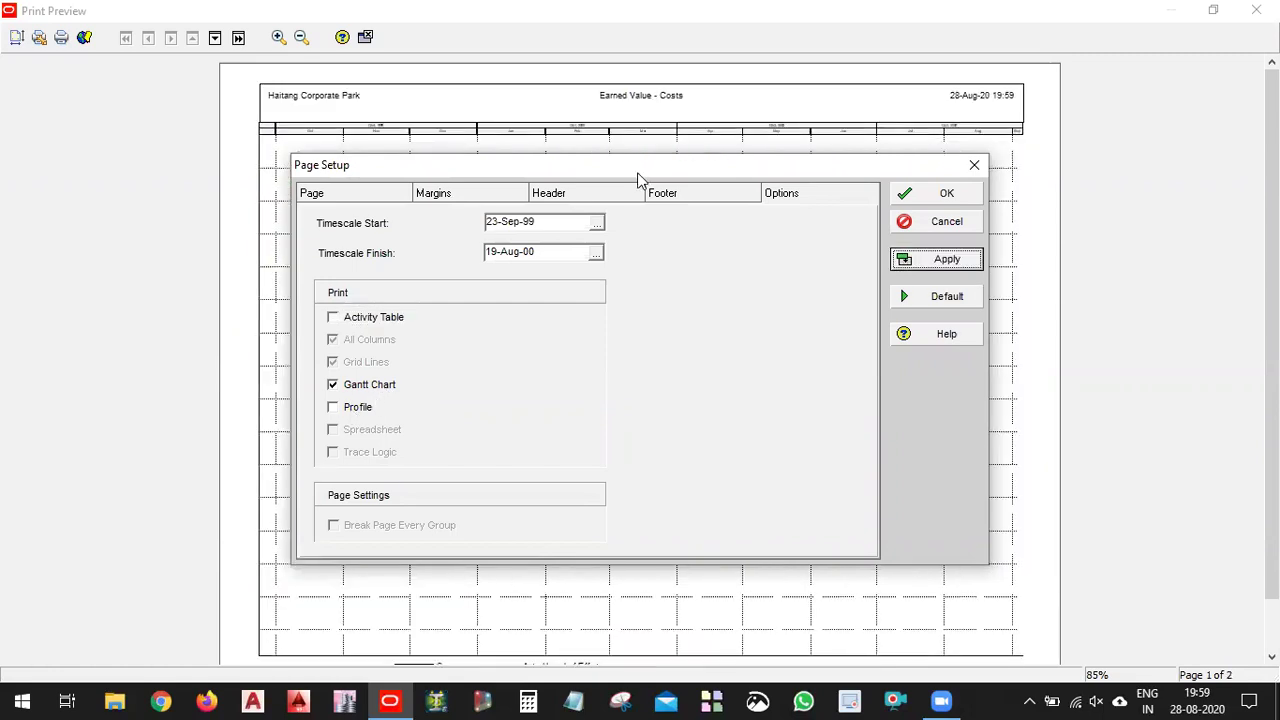
Include the profile in the printout and exclude the Gantt chart, apply the page setup, and close the print preview.
left_click_drag(637, 172, 764, 105)
left_click(508, 341)
left_click(508, 318)
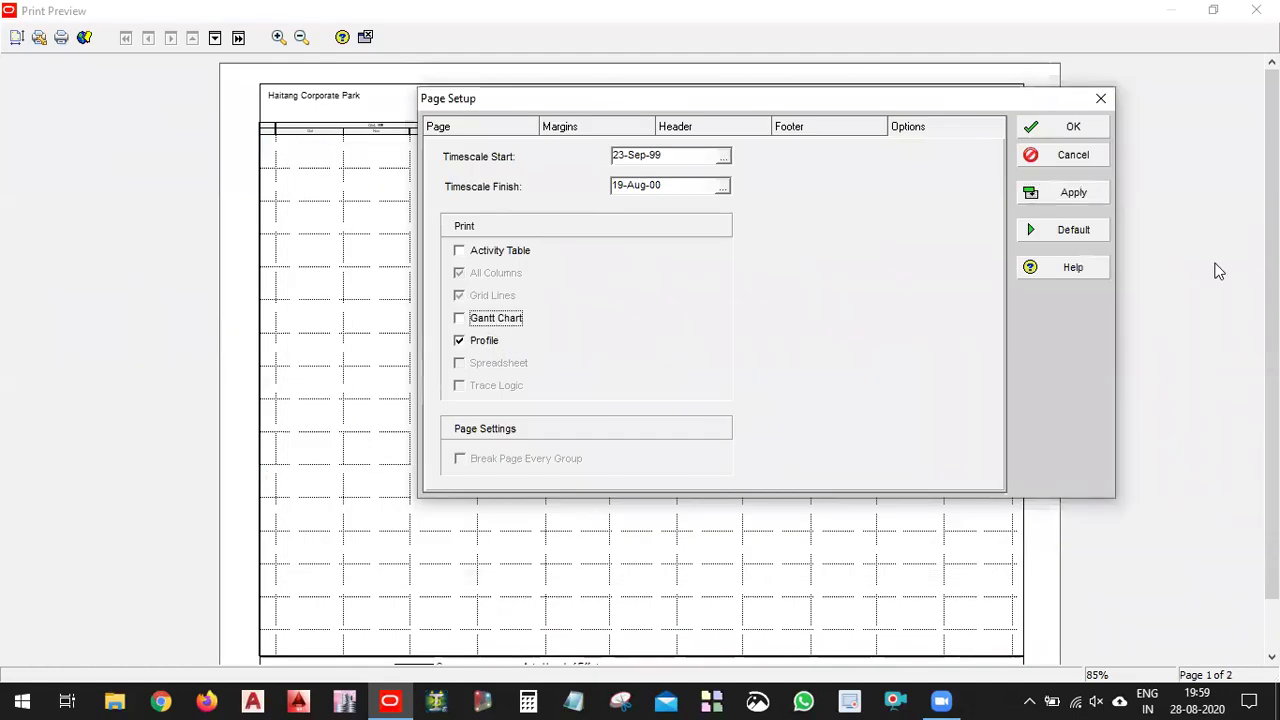
left_click(1080, 190)
left_click(1017, 100)
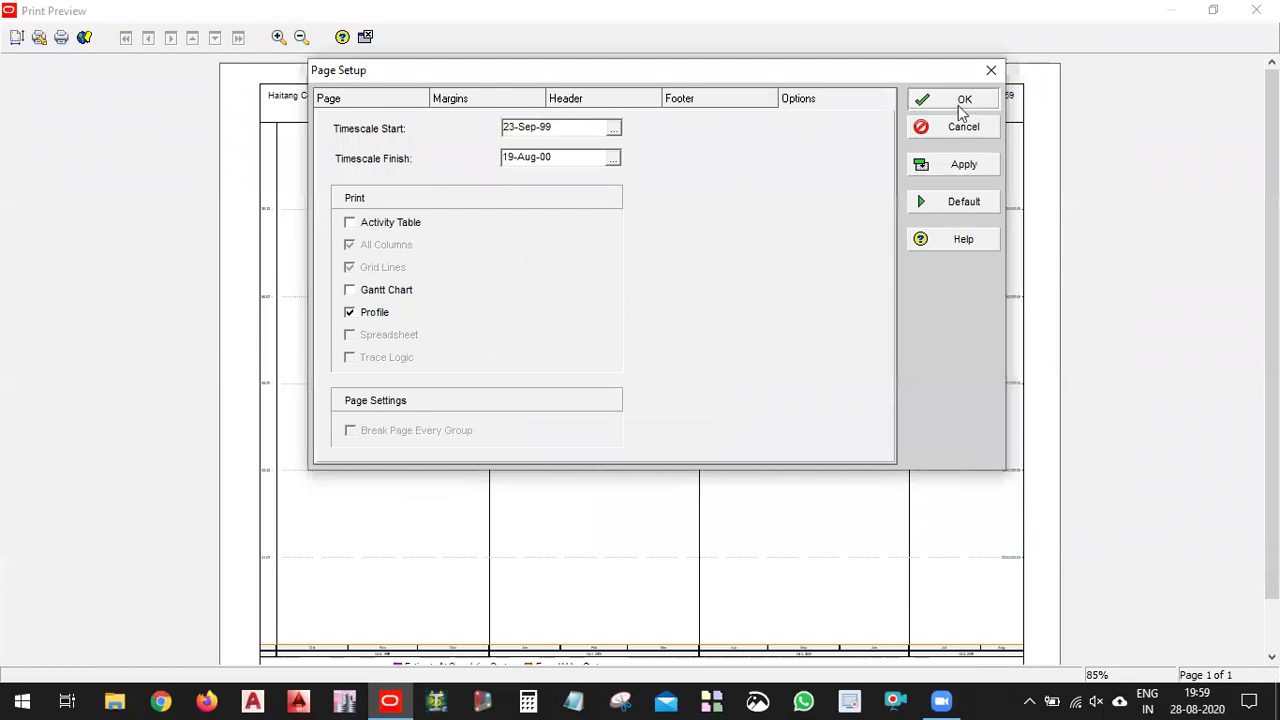
left_click(962, 105)
key("Escape")
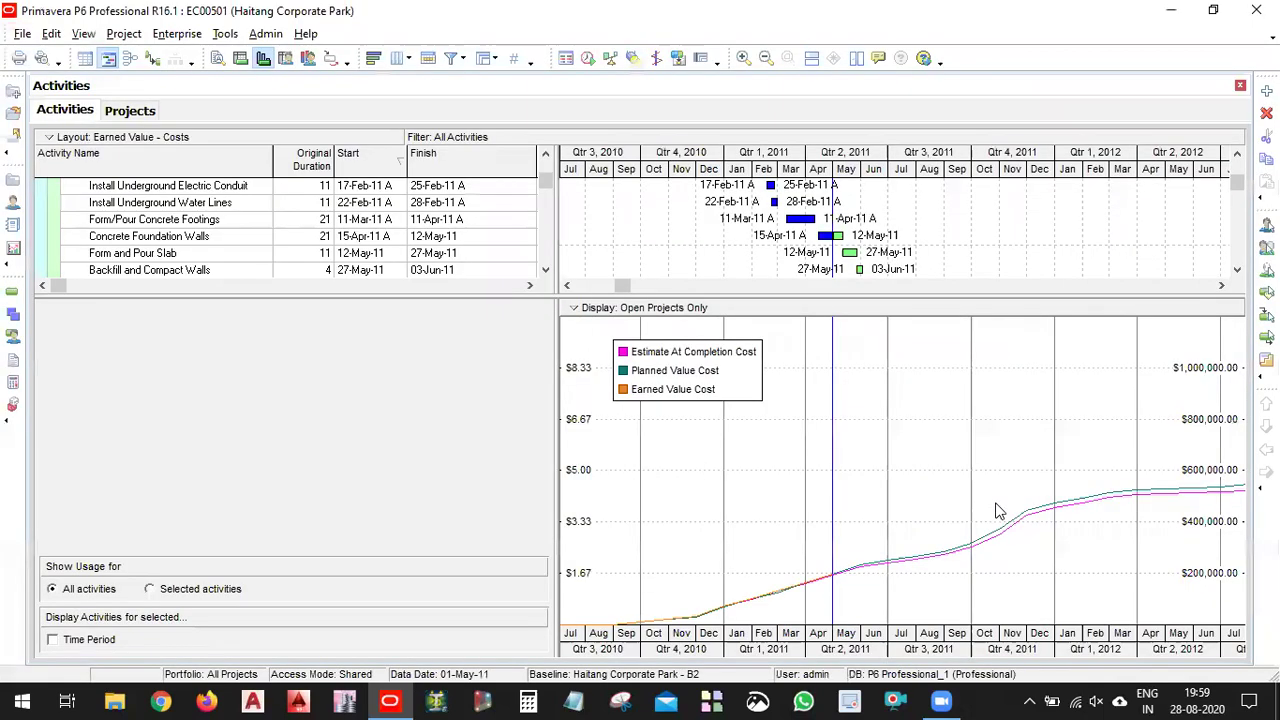
Adjust the height split between the Gantt chart and the cost profile, and reopen the print preview.
left_click_drag(600, 296, 617, 480)
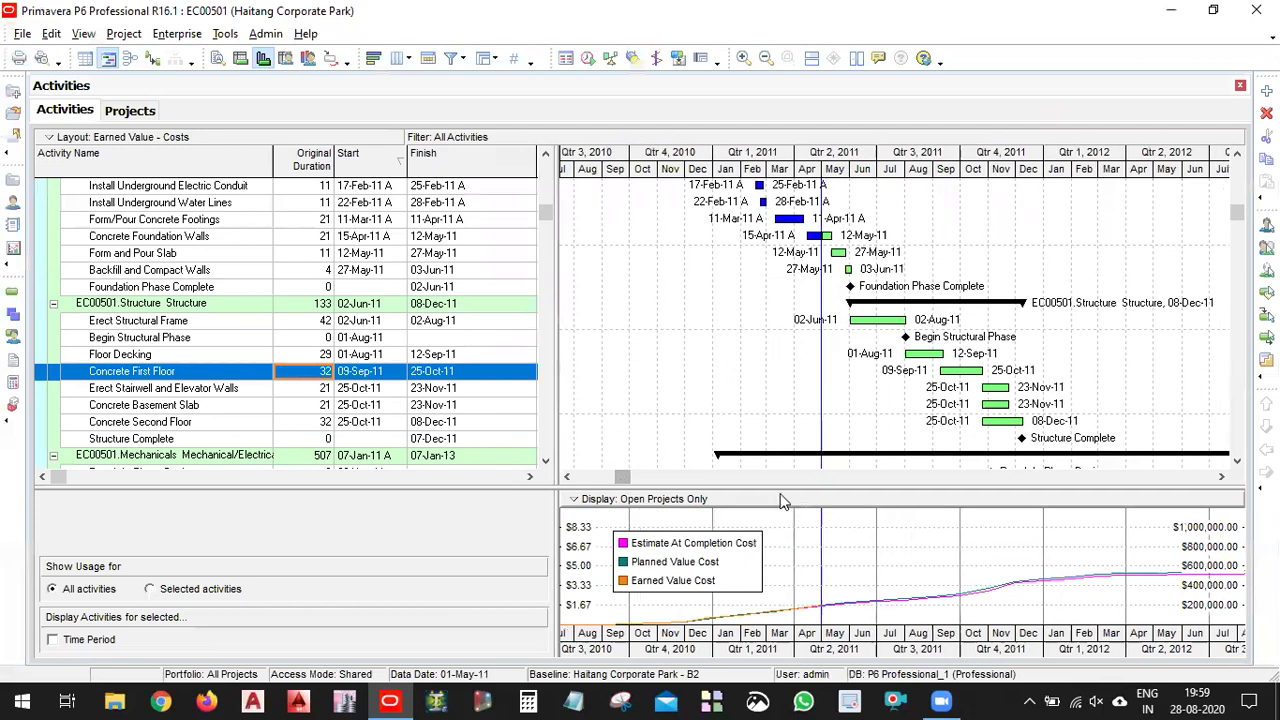
left_click_drag(815, 360, 815, 362)
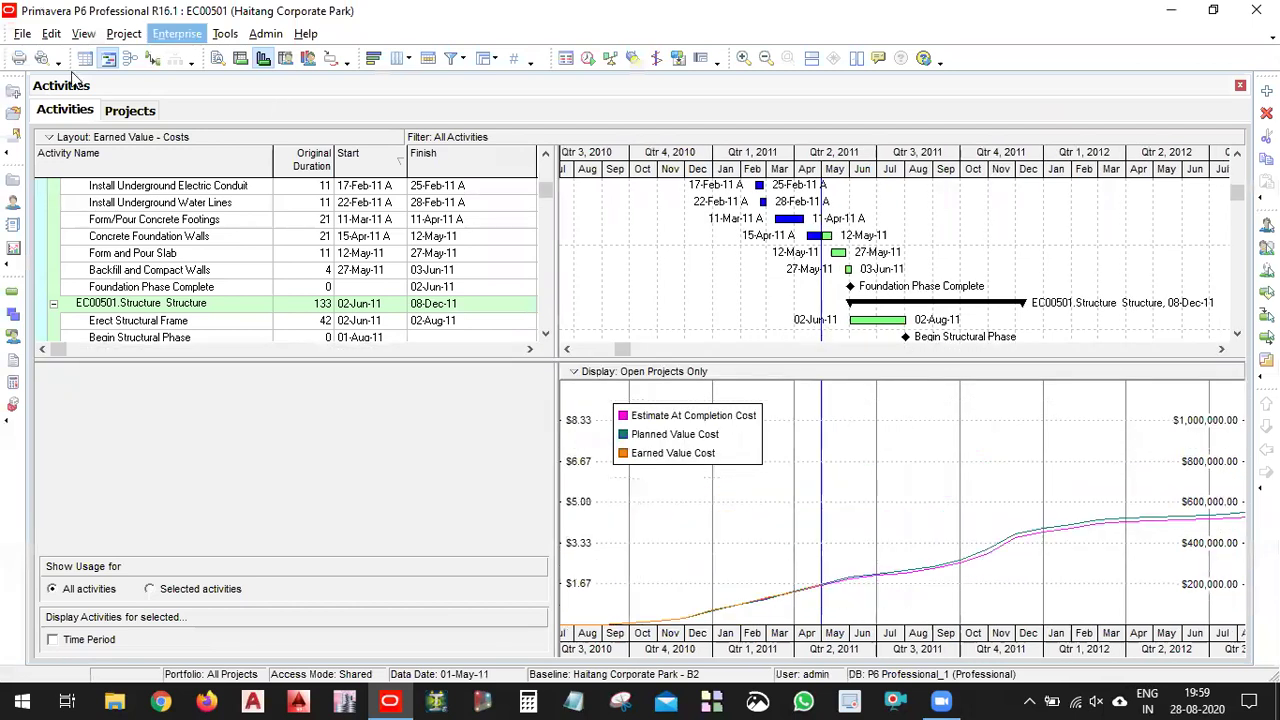
left_click(42, 58)
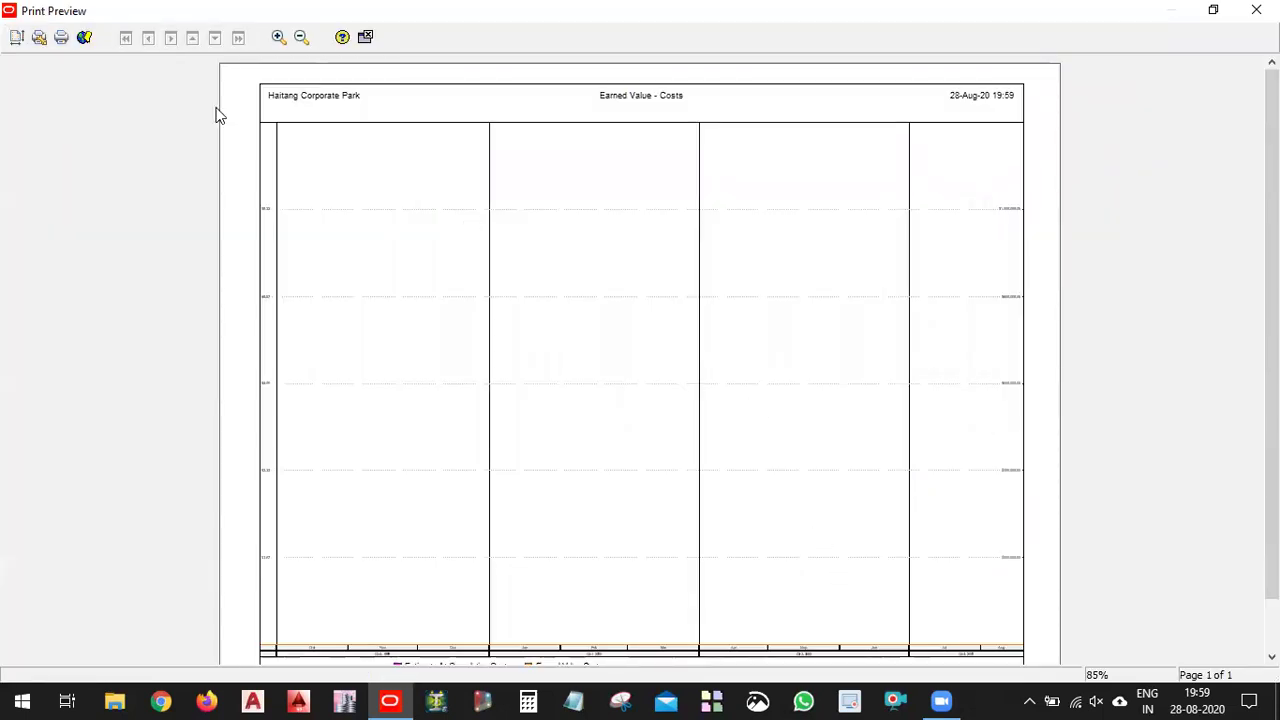
Set the page scaling to fit 1 page wide by 1 tall, keep Letter paper, and apply it.
double_click(405, 415)
left_click(338, 364)
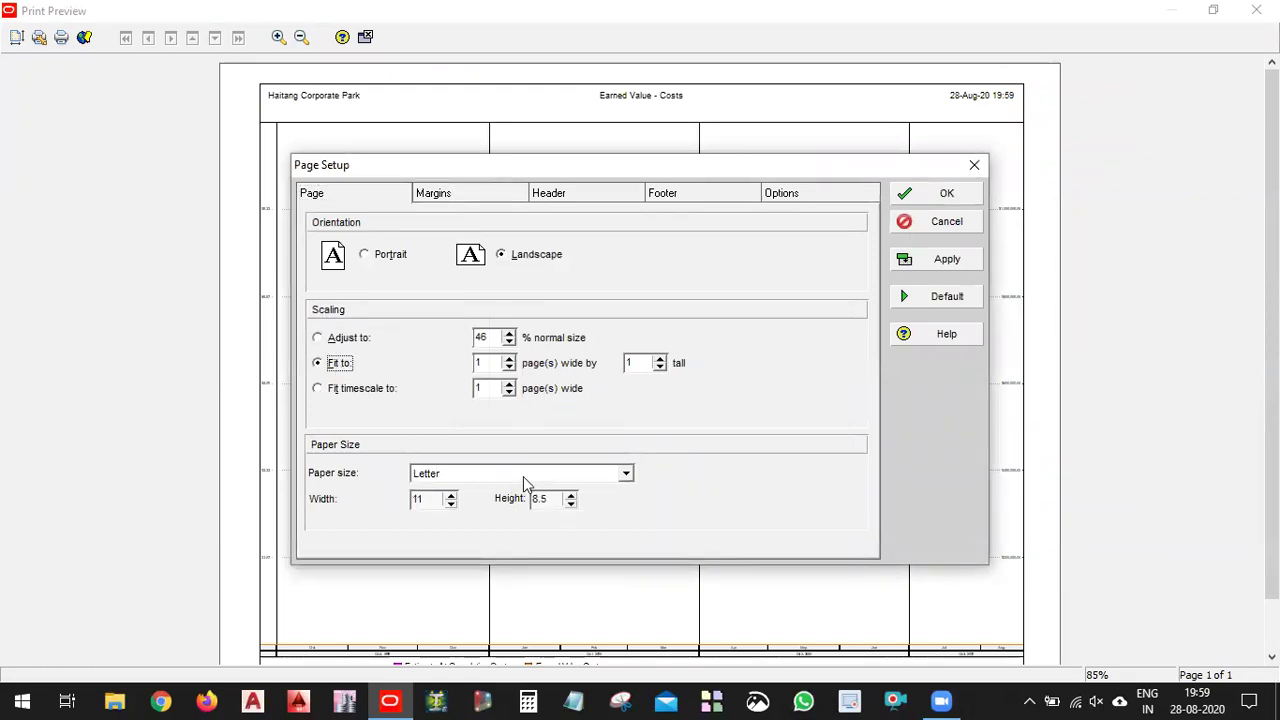
left_click(524, 476)
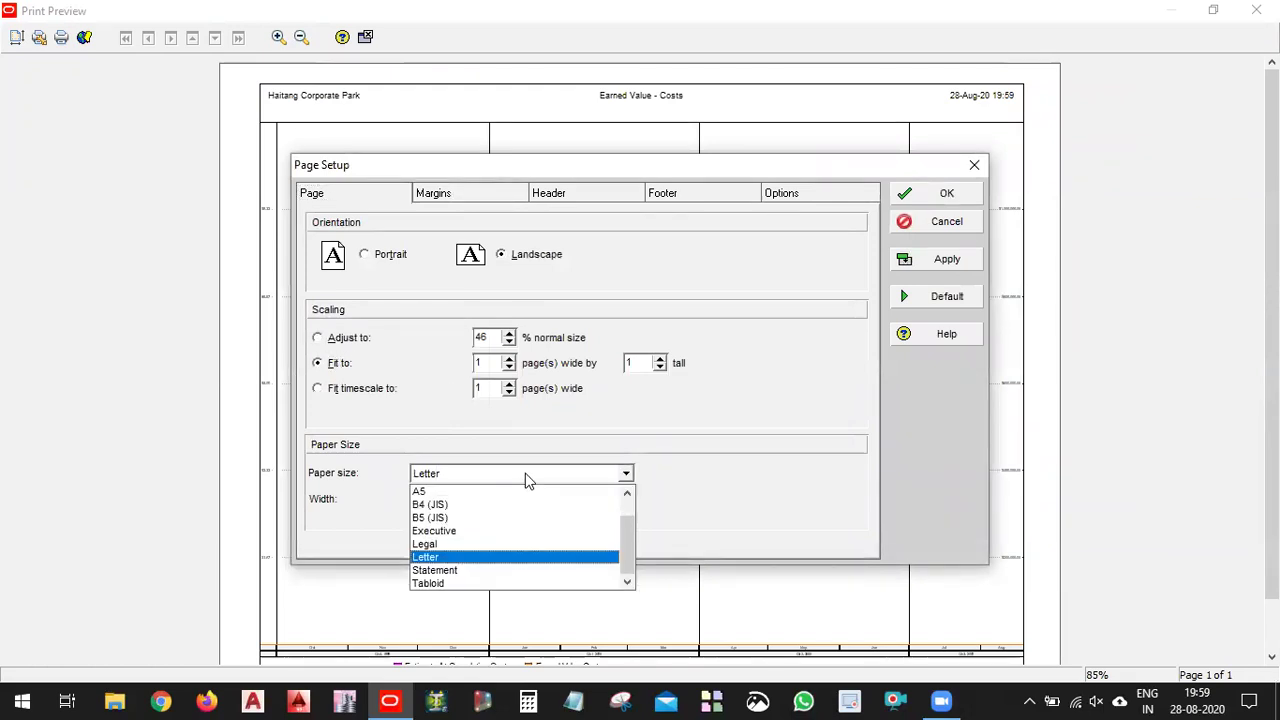
left_click(742, 463)
left_click(945, 259)
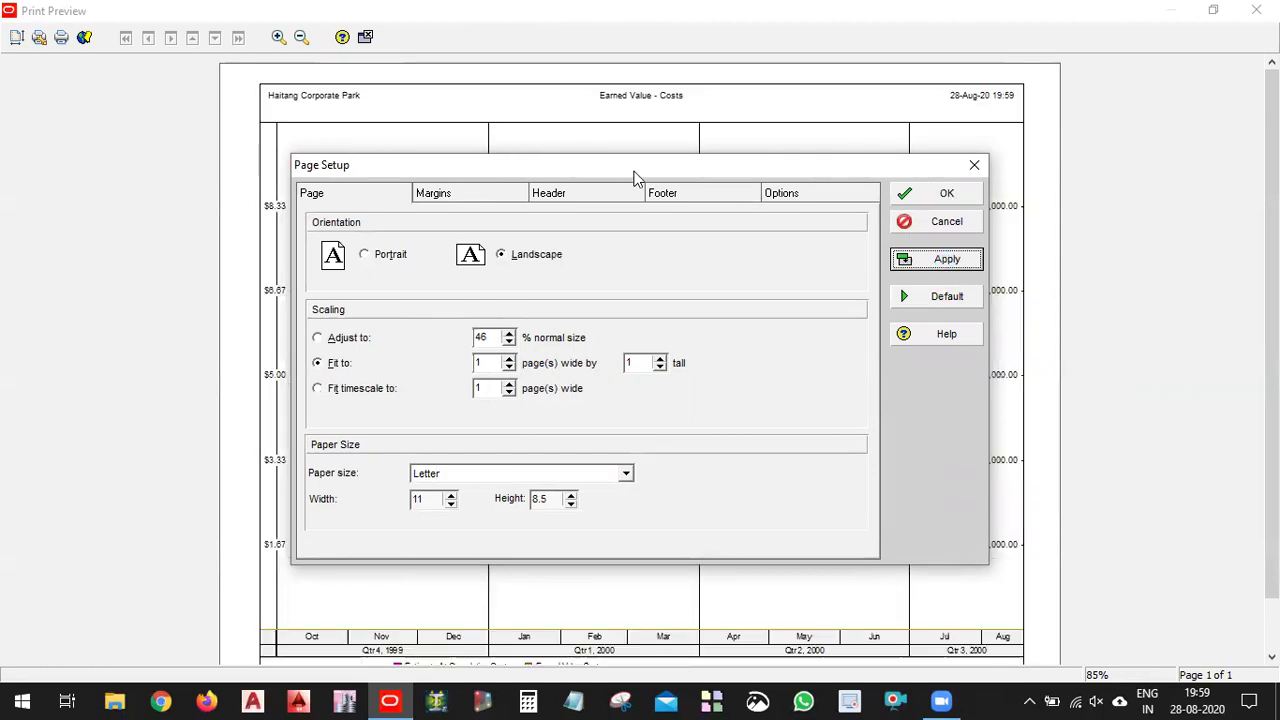
Reset the page setup to its defaults, exclude the activity table and Gantt chart so only the profile prints, and apply it.
left_click(895, 256)
left_click(895, 218)
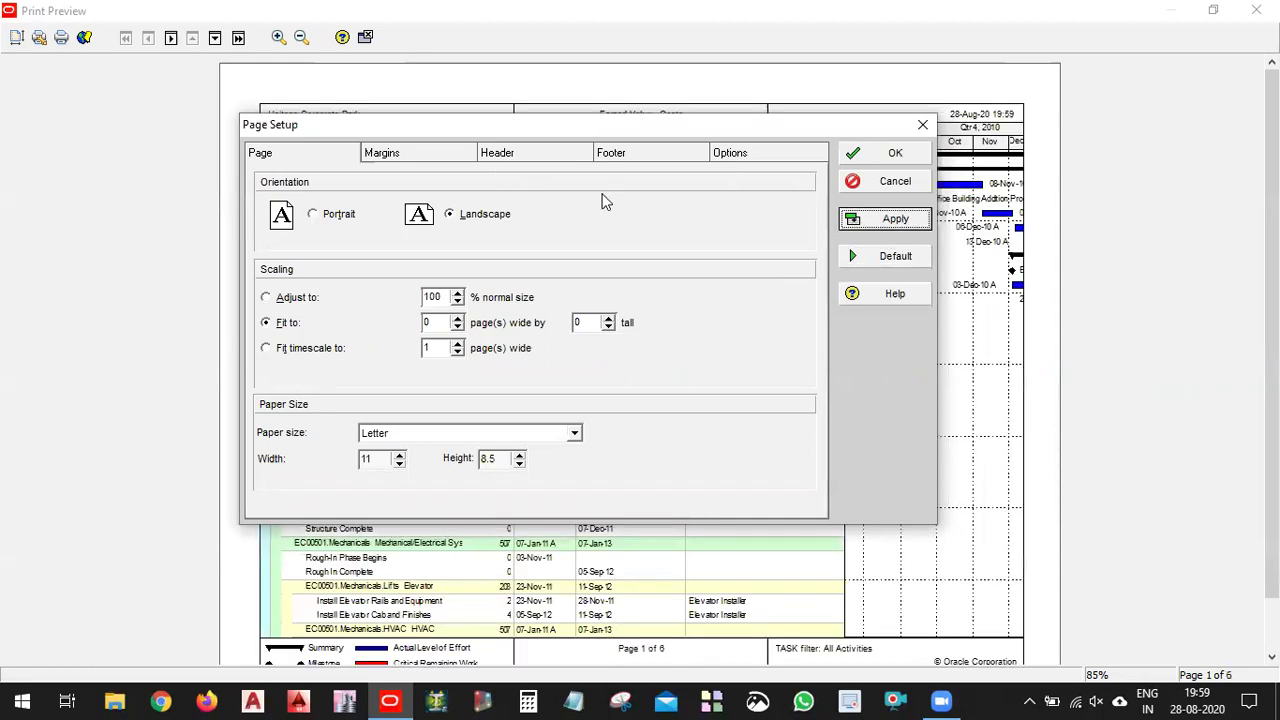
left_click(761, 139)
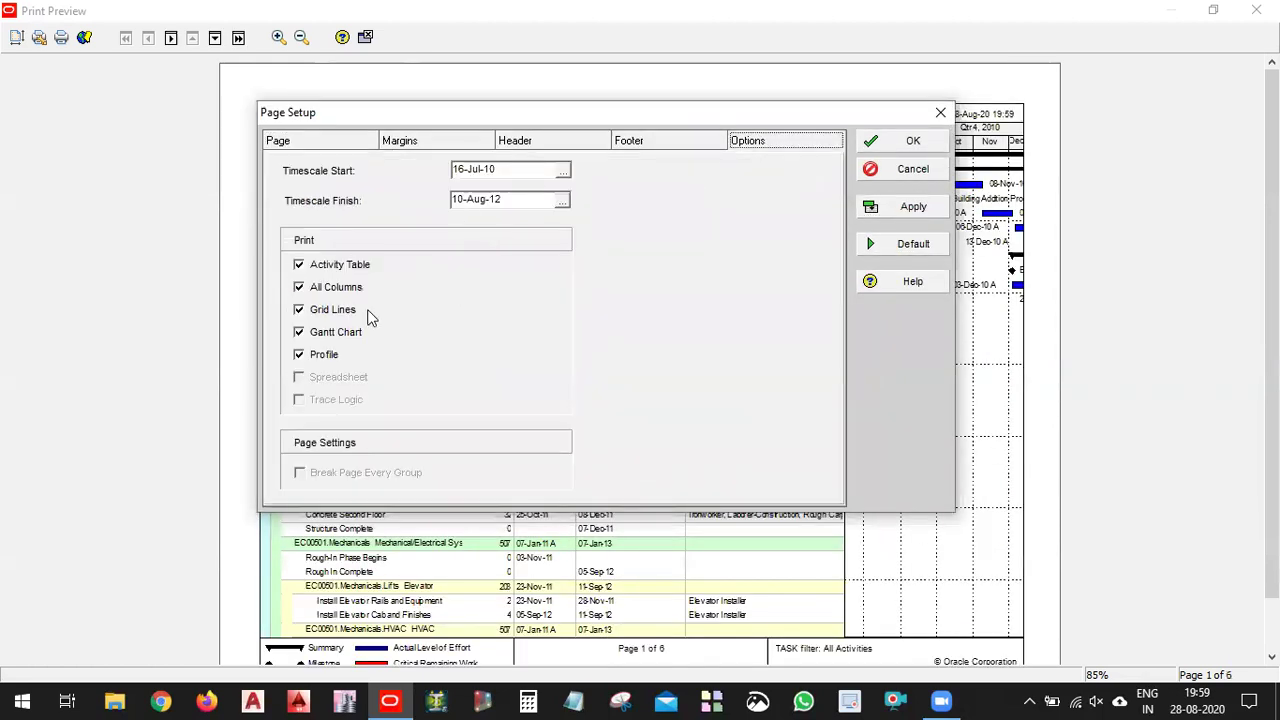
left_click(340, 265)
left_click(338, 333)
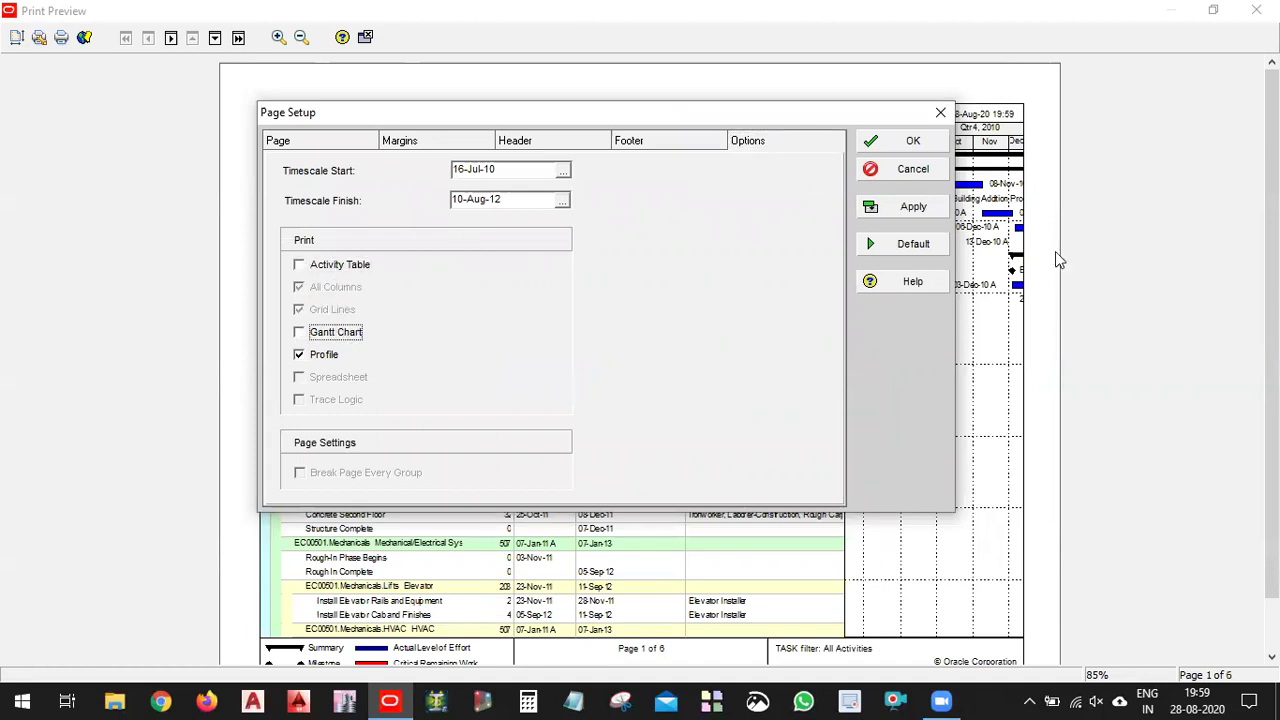
left_click(910, 207)
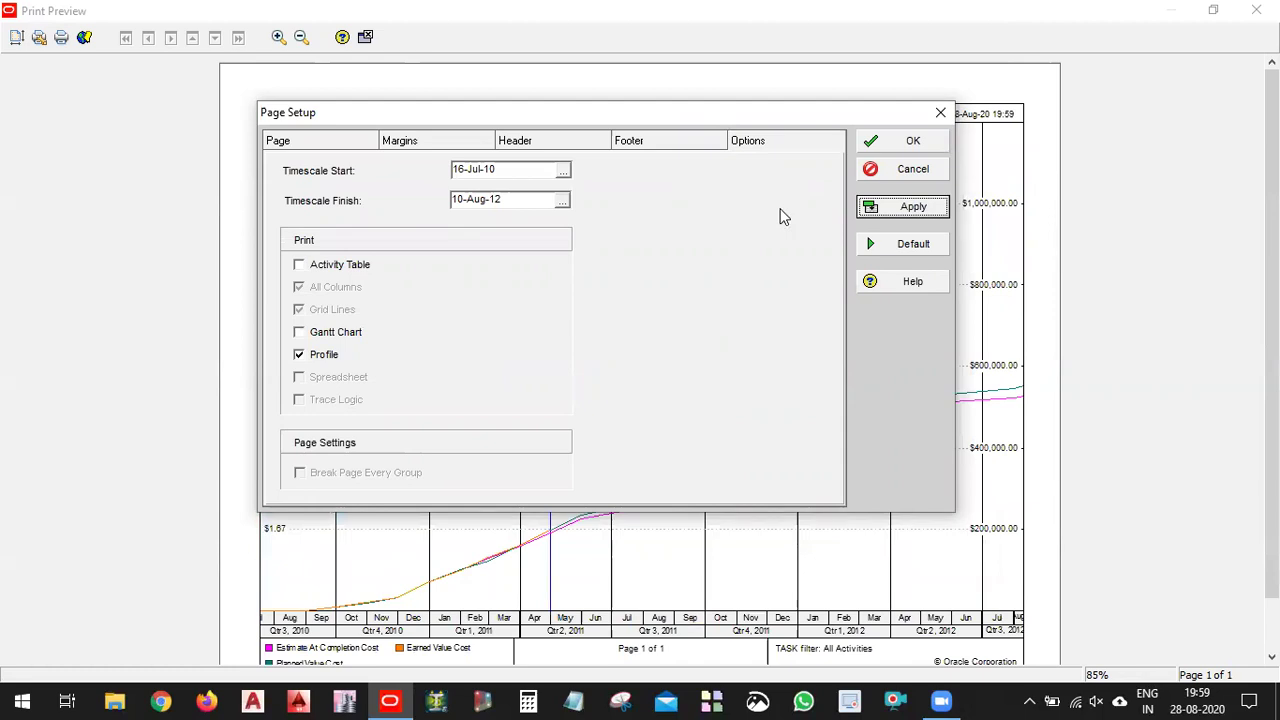
left_click_drag(560, 112, 963, 596)
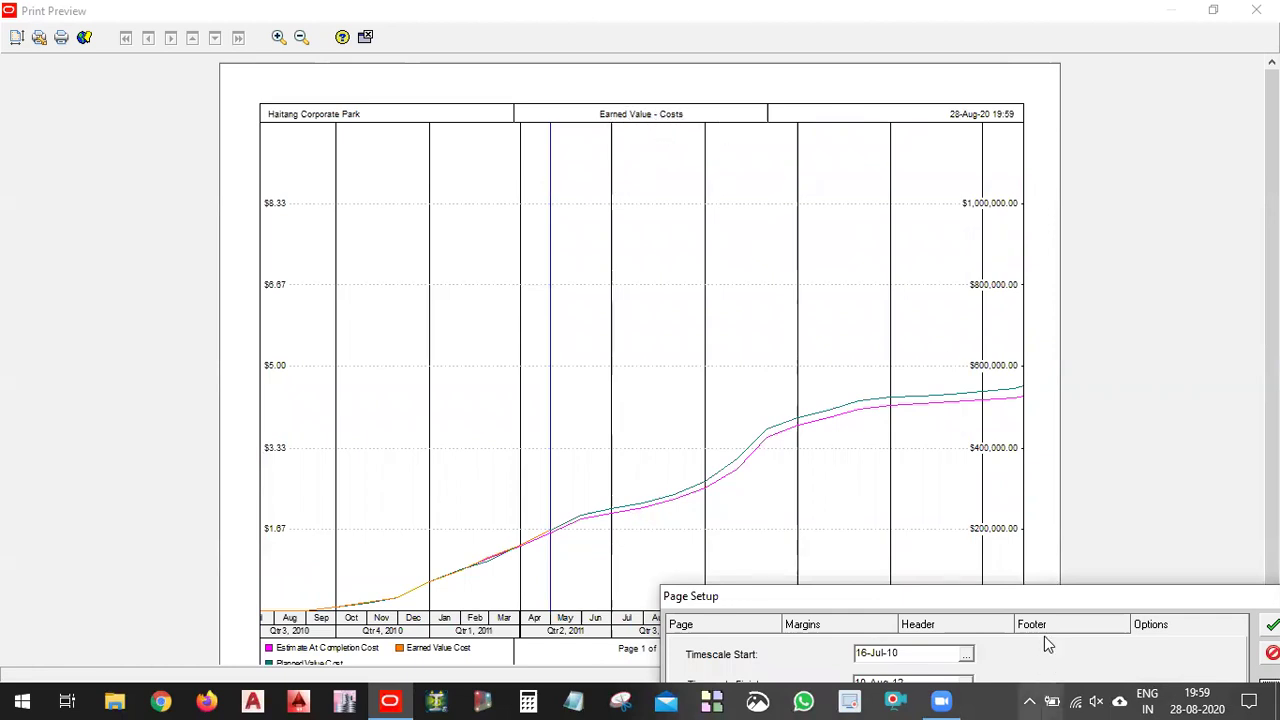
left_click_drag(1073, 598, 622, 158)
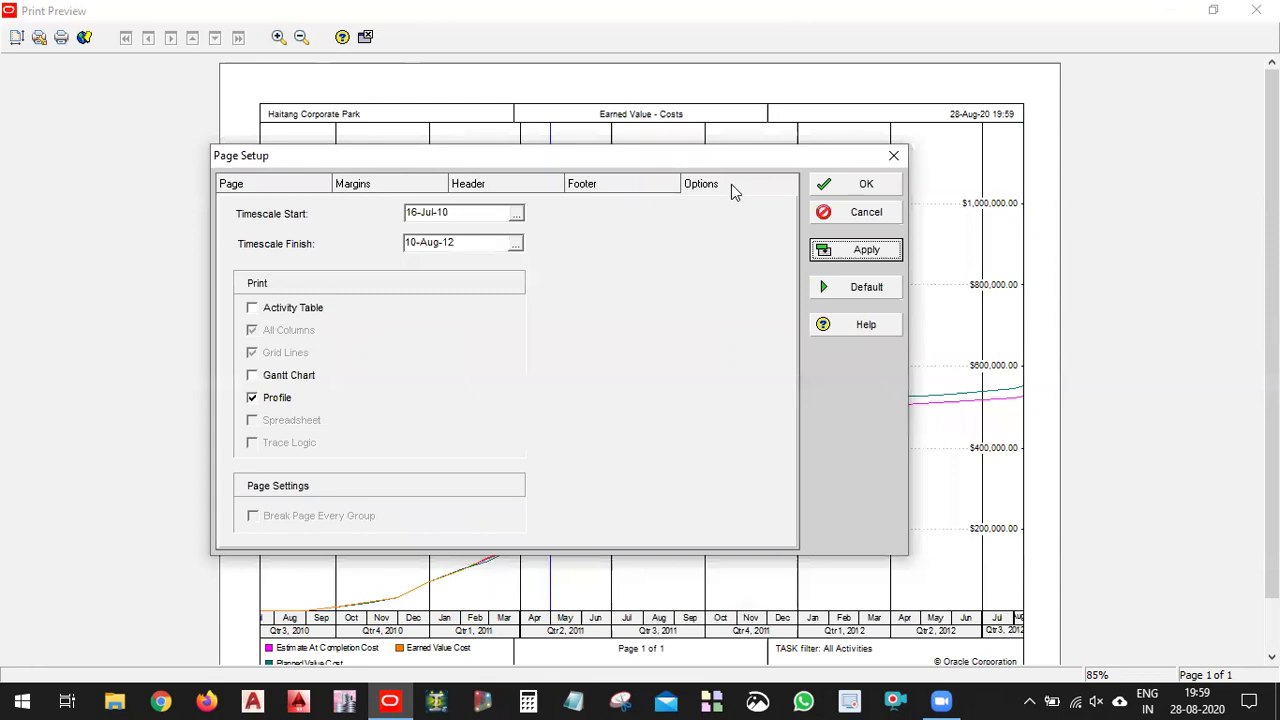
Switch the printout from the profile to the Gantt chart and apply the page setup.
left_click(285, 388)
left_click(287, 377)
left_click(882, 251)
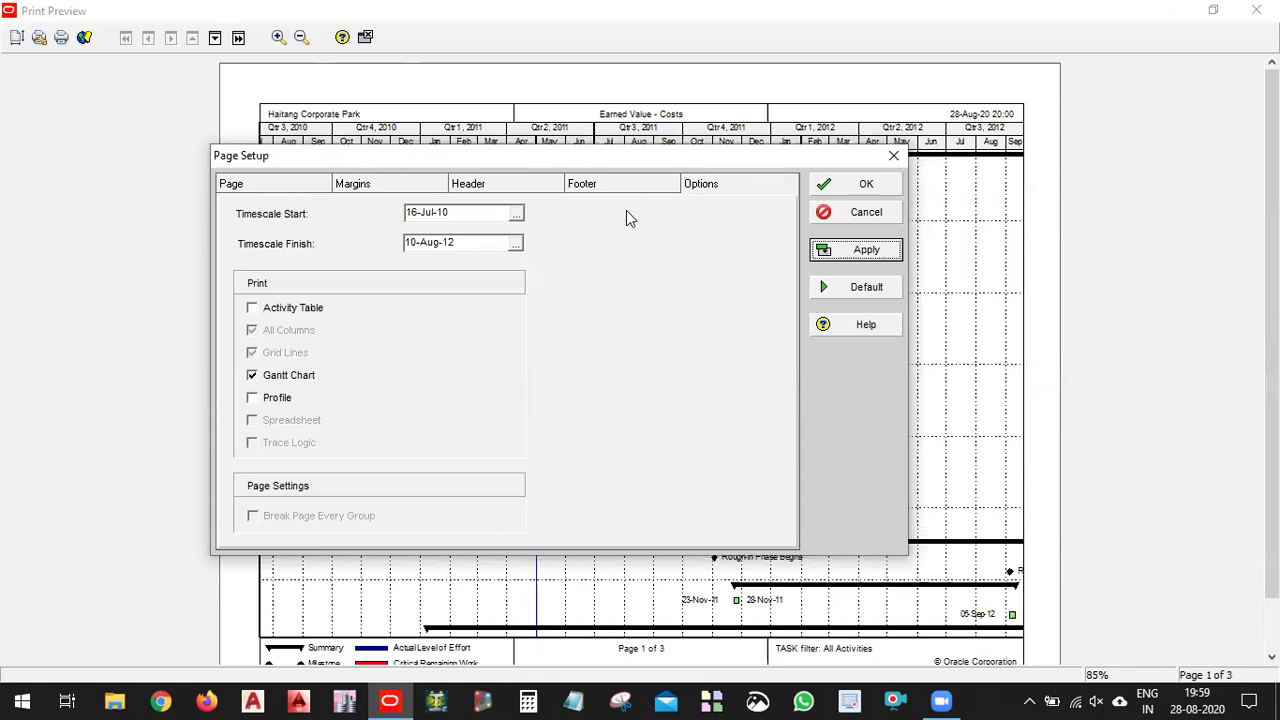
Add the activity table to the Gantt chart printout with All Columns turned off, and apply the page setup.
left_click_drag(626, 156, 689, 167)
left_click(352, 319)
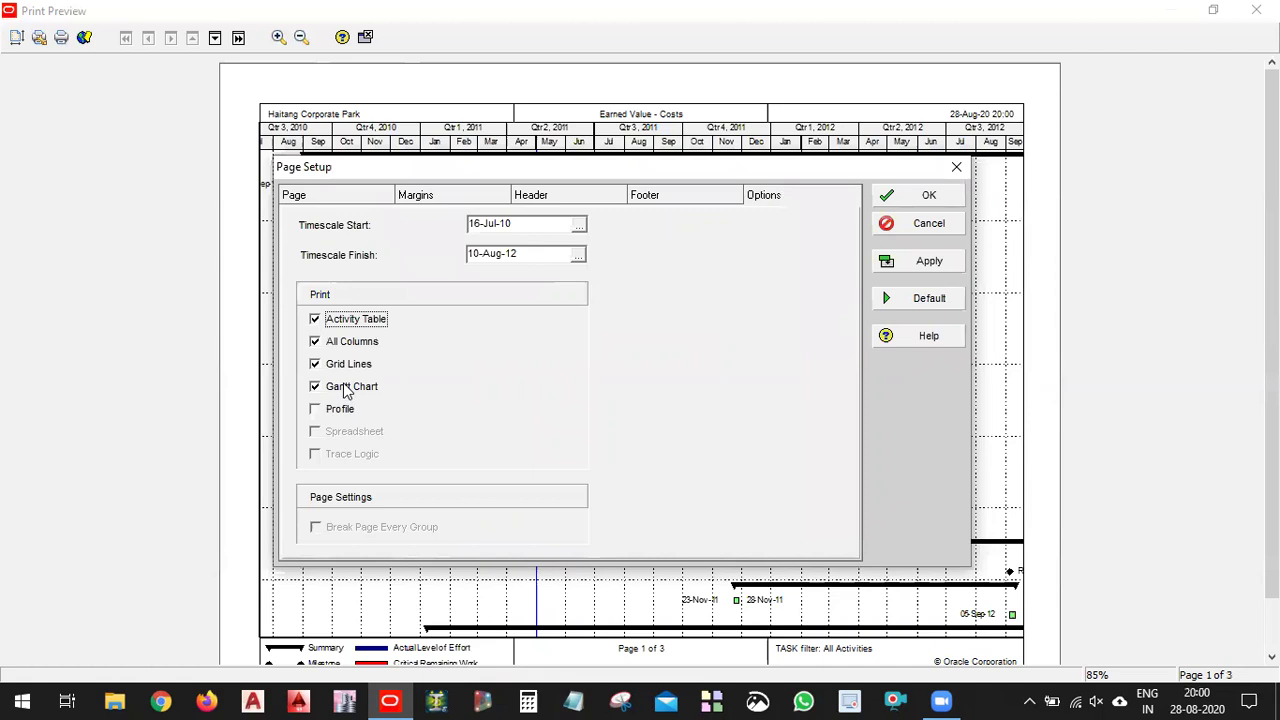
left_click(371, 345)
left_click(927, 252)
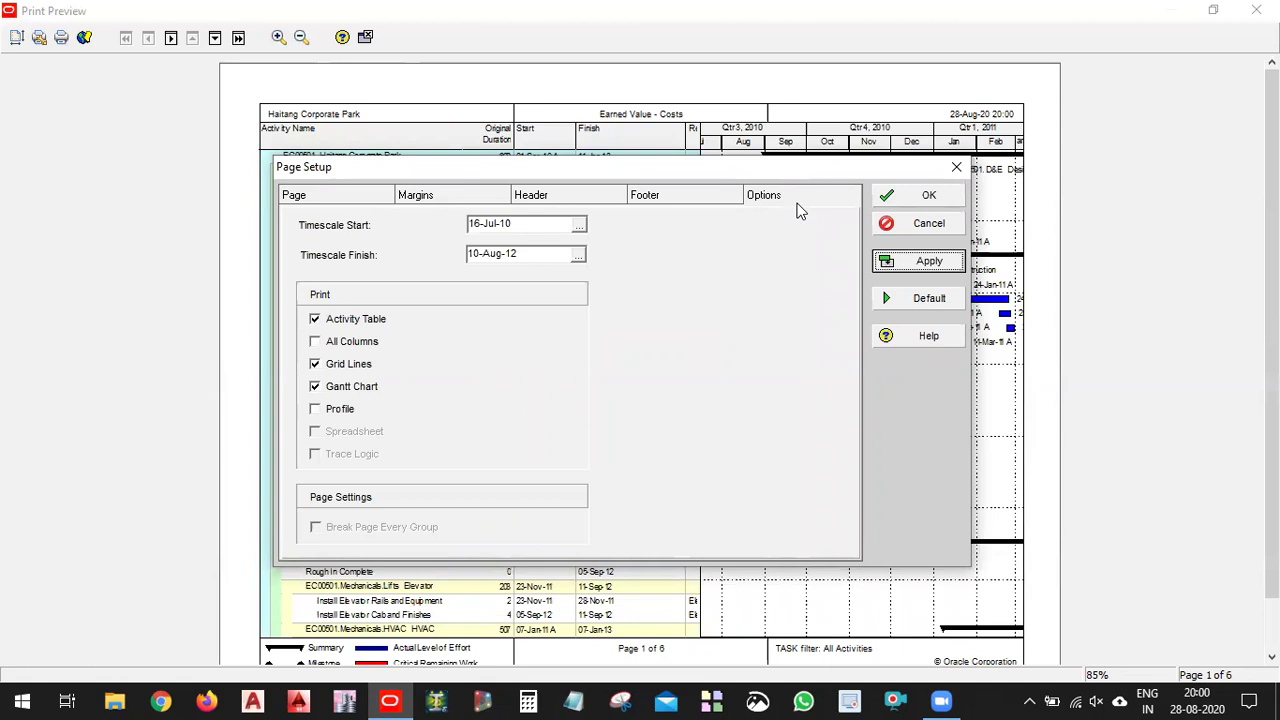
Turn on All Columns for the printed activity table and apply the page setup.
left_click_drag(600, 167, 758, 231)
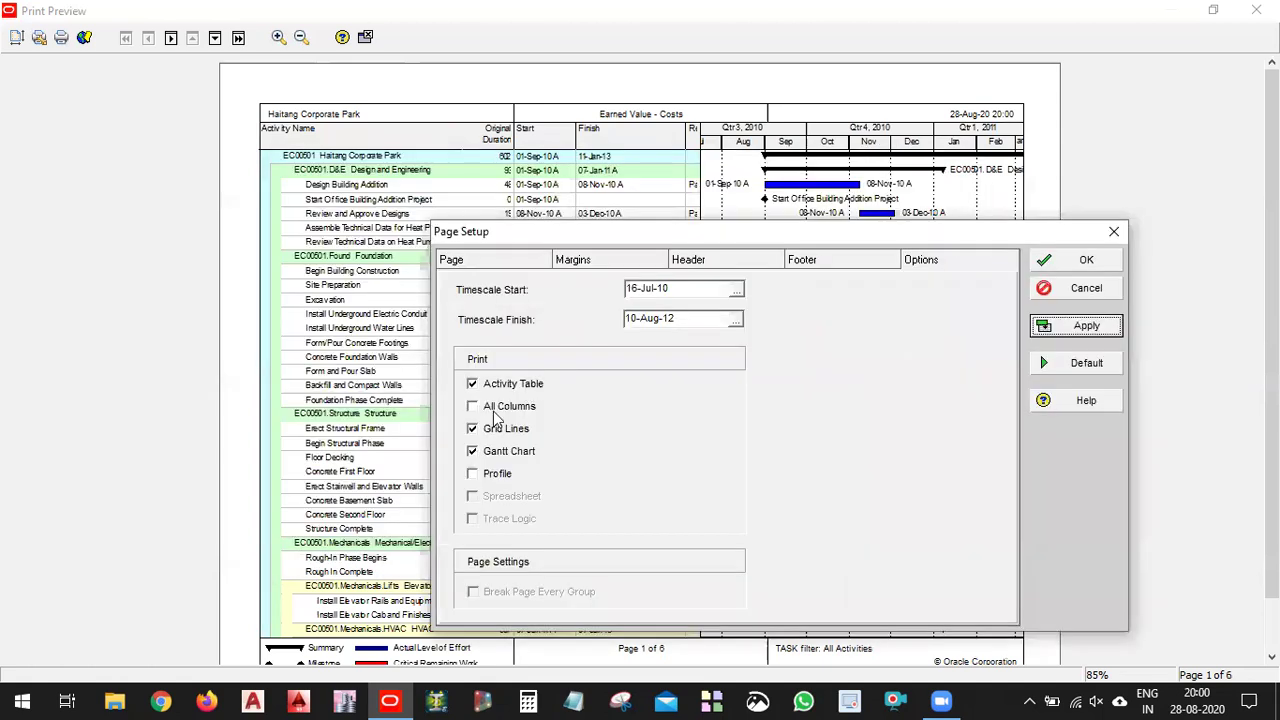
left_click(493, 410)
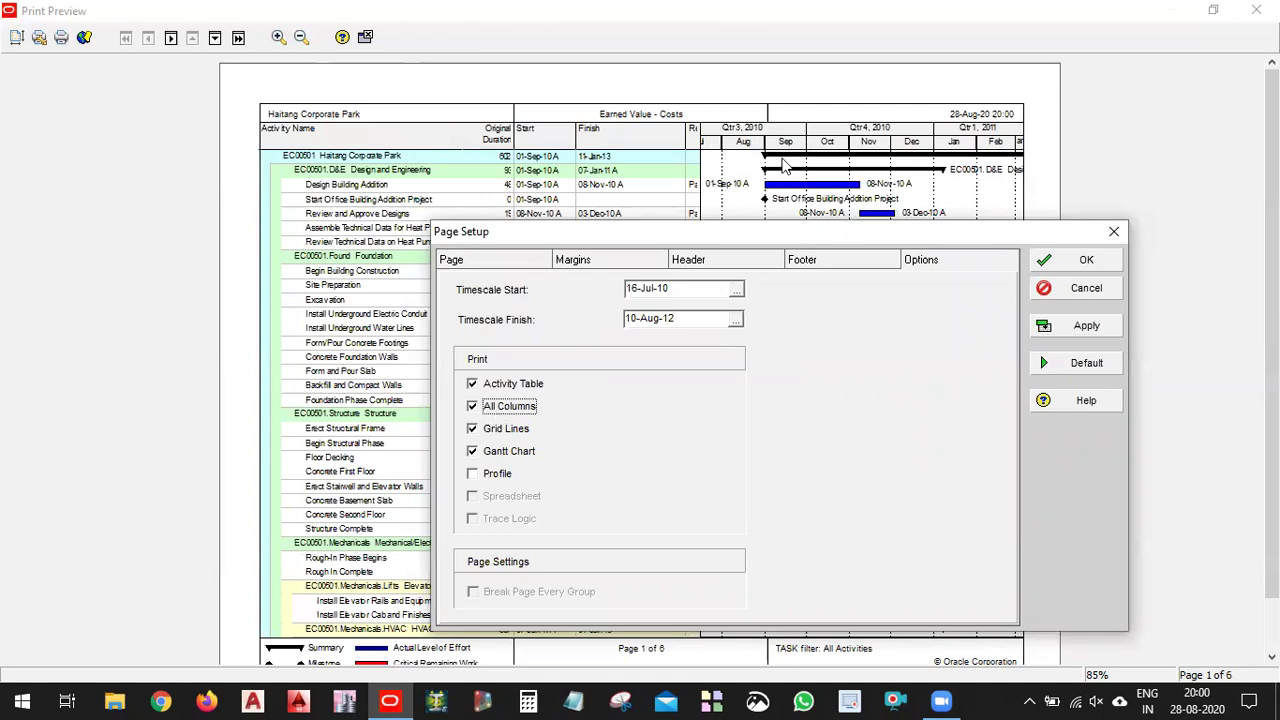
left_click(1086, 325)
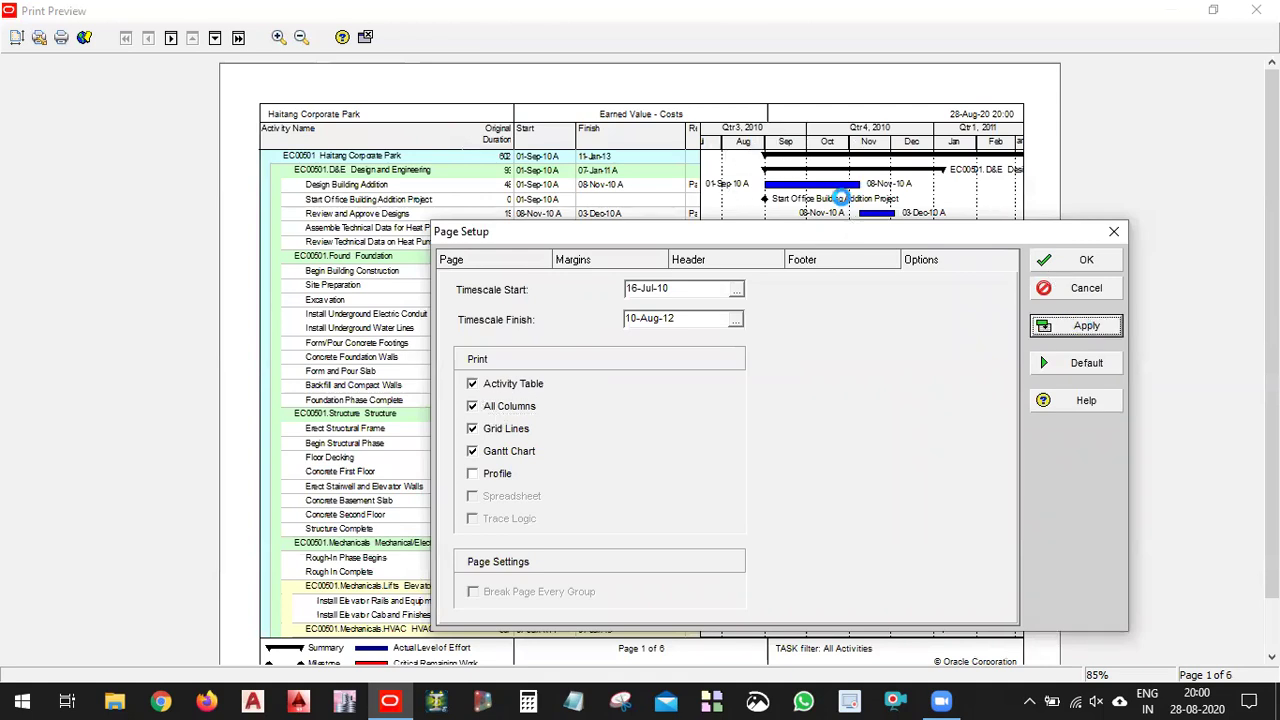
Exclude the activity table and Gantt chart, include only the profile in the printout, then apply and accept the page setup.
left_click(500, 388)
left_click(1086, 325)
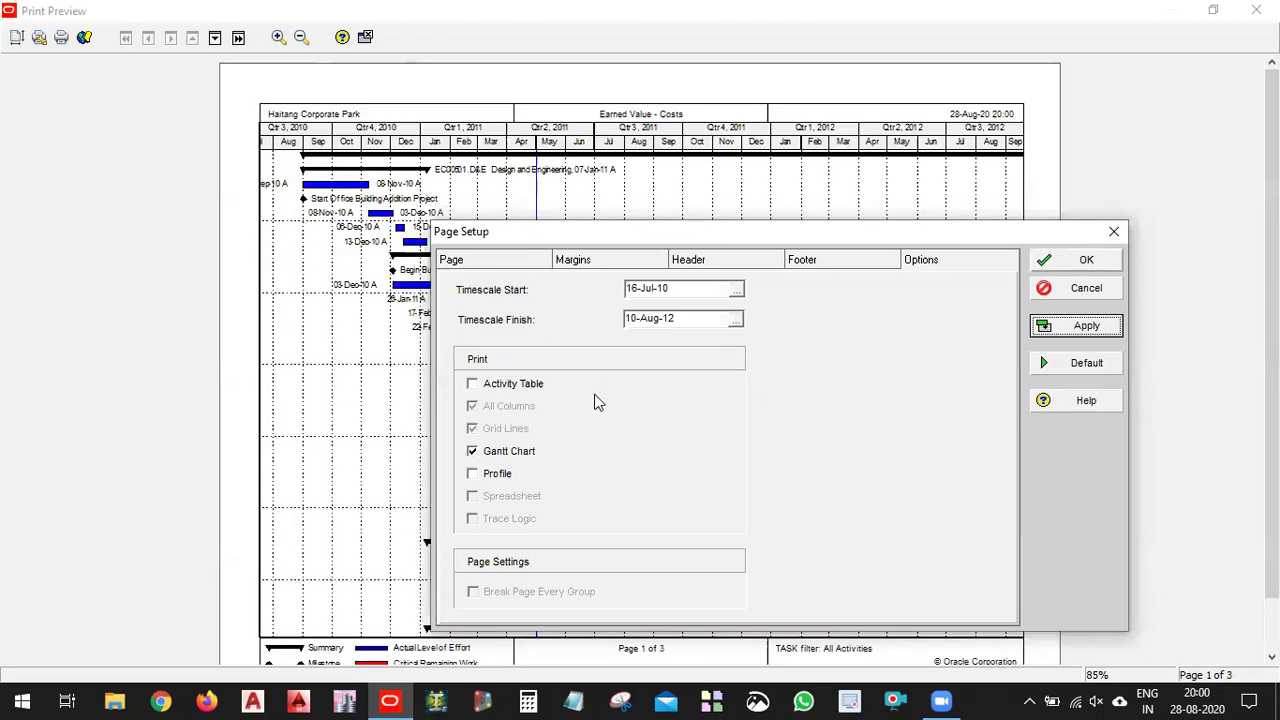
left_click(500, 452)
key("space")
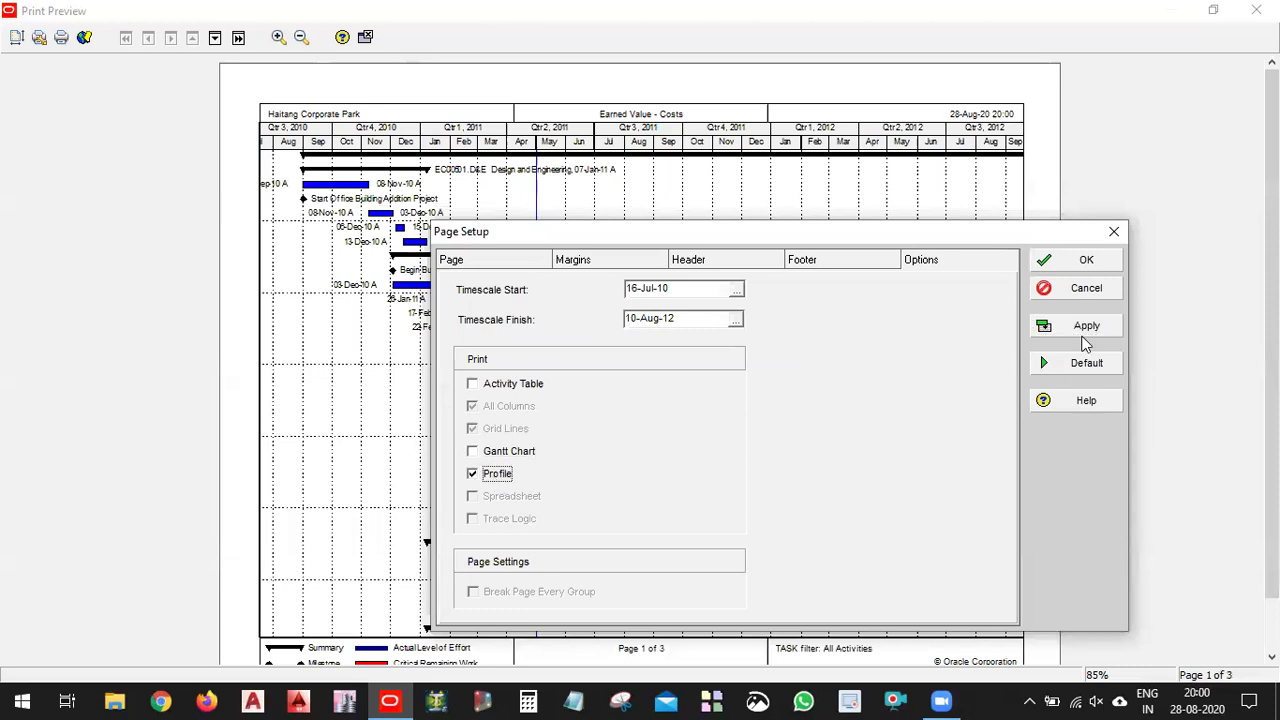
left_click(1088, 326)
left_click(1102, 266)
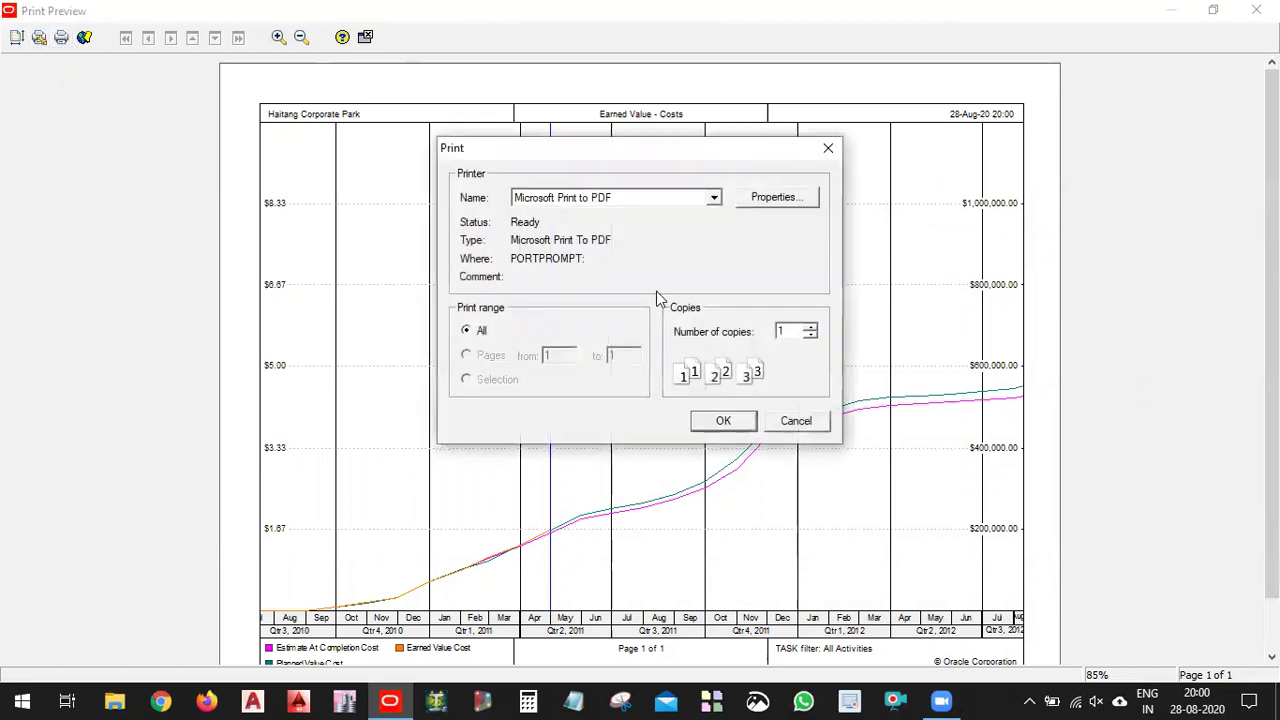
Look through the available printers for the profile printout, cancel printing, and close the print preview.
left_click(714, 197)
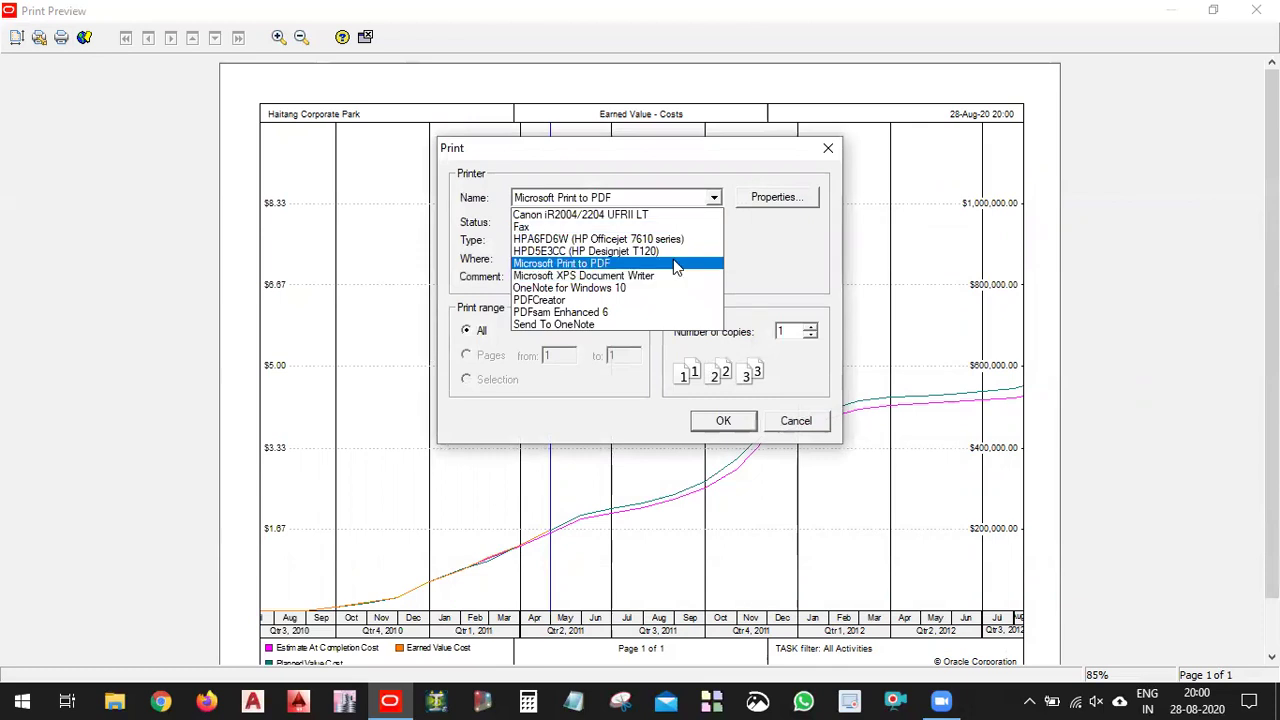
left_click(684, 197)
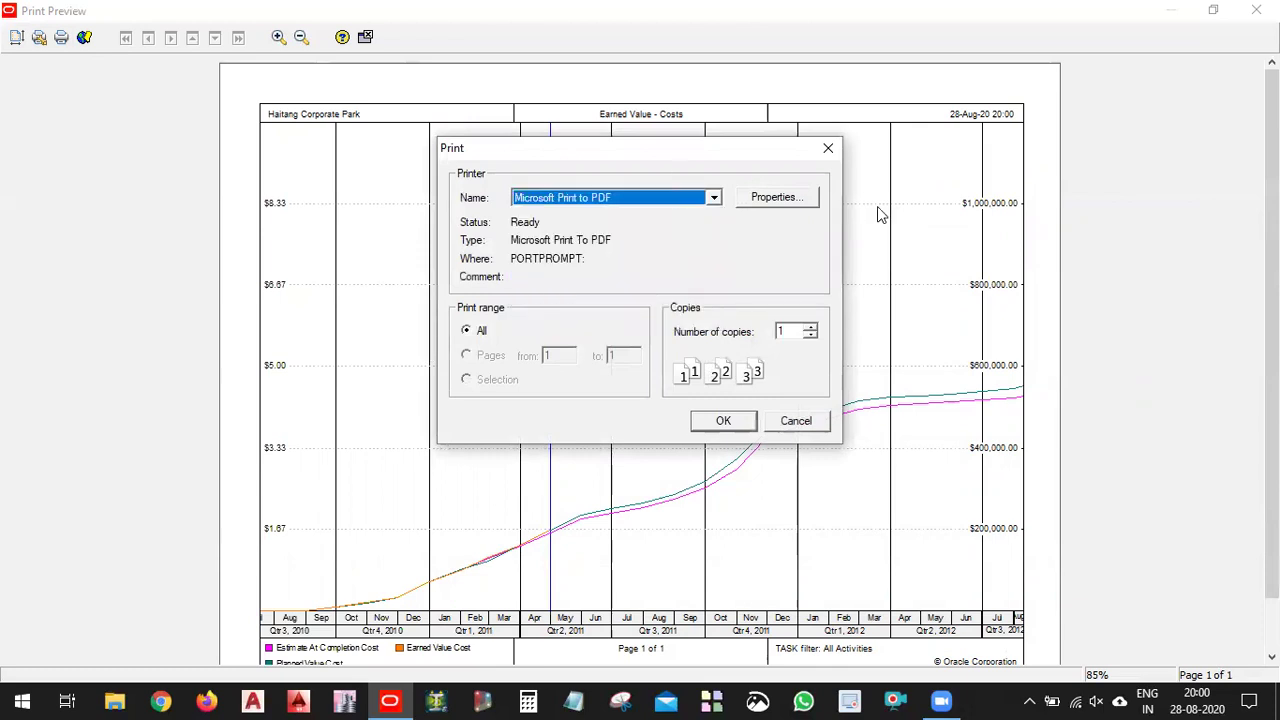
left_click(828, 148)
left_click(365, 37)
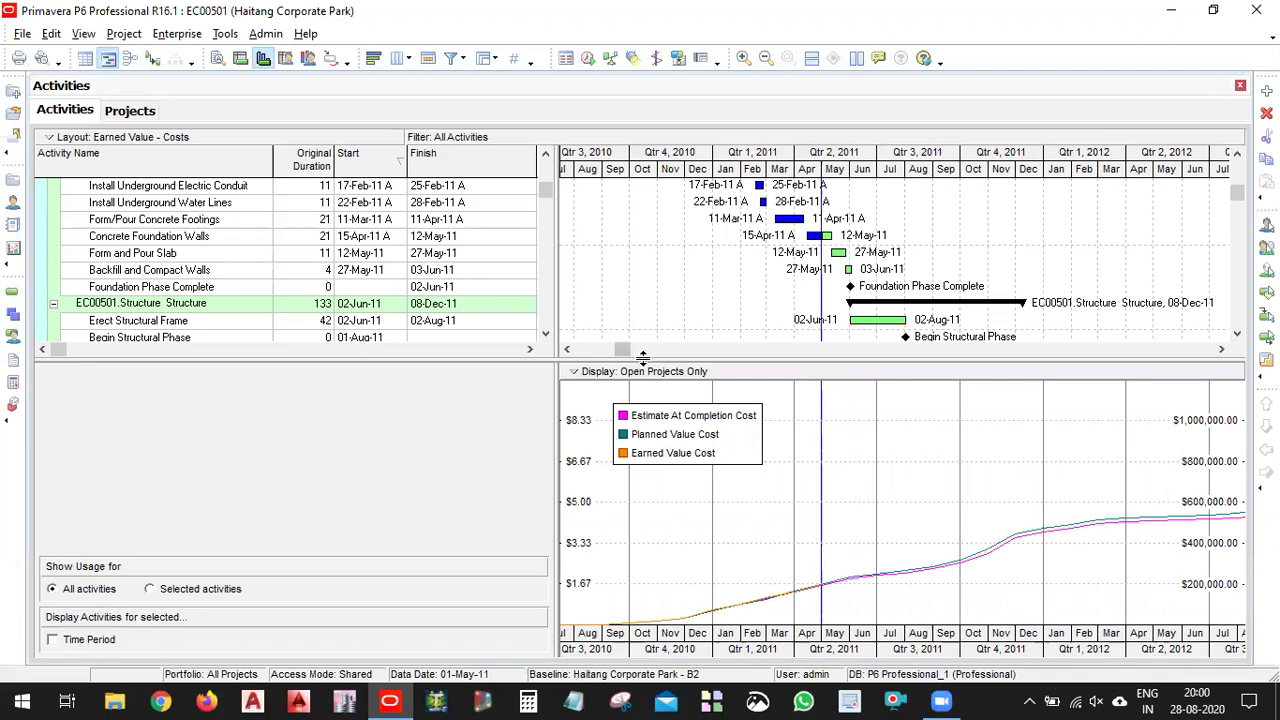
Resize the split between the Gantt chart and the cost profile, checking the printed profile in the print preview in between.
left_click_drag(650, 470, 650, 474)
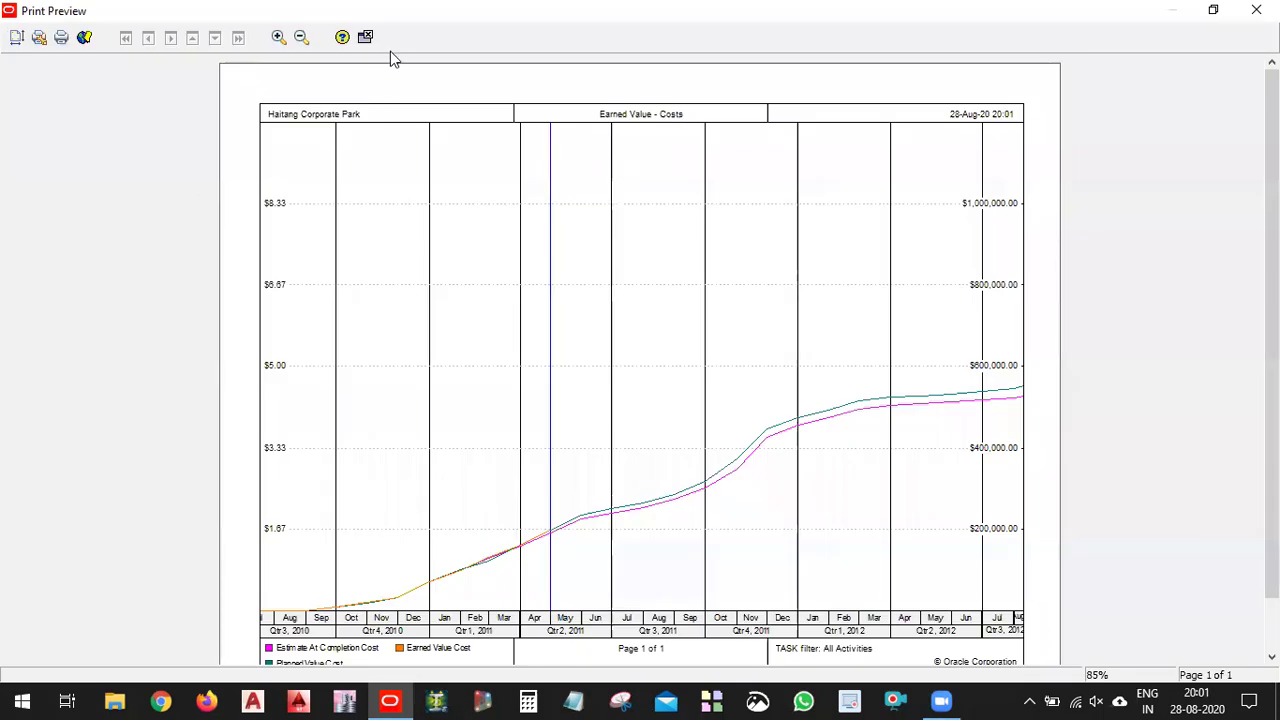
left_click(366, 34)
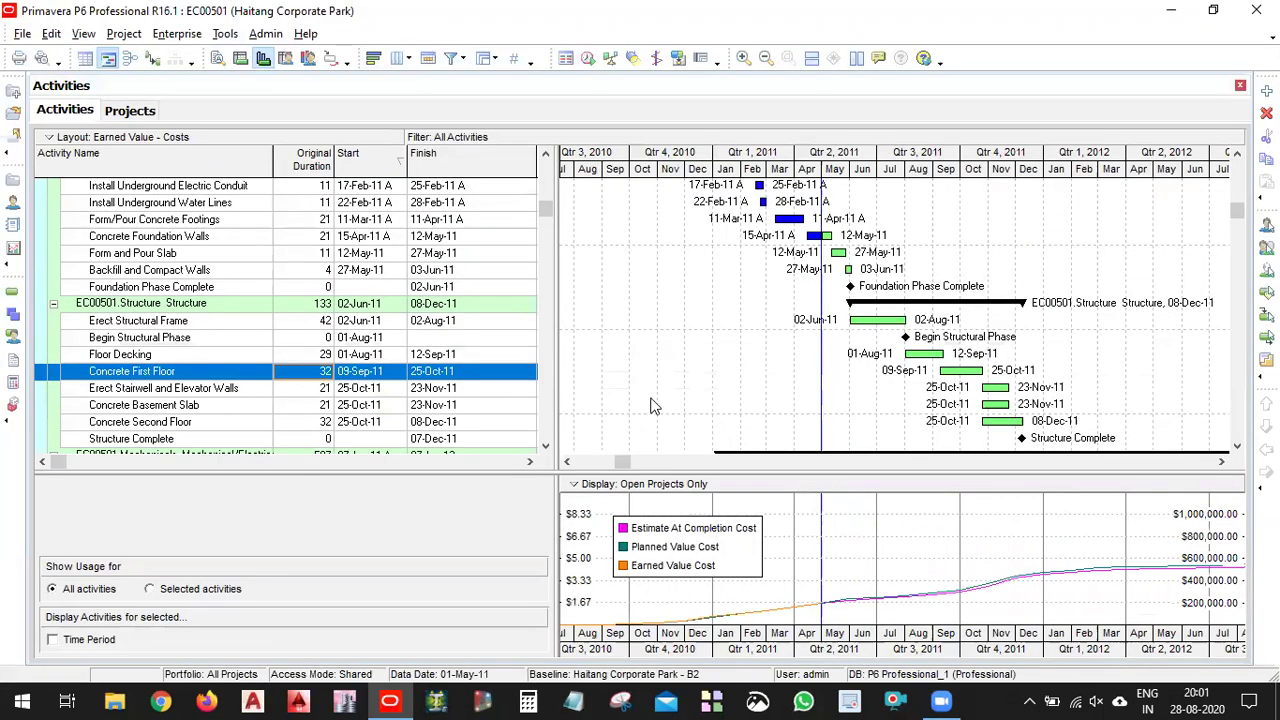
left_click_drag(619, 467, 621, 385)
left_click(626, 330)
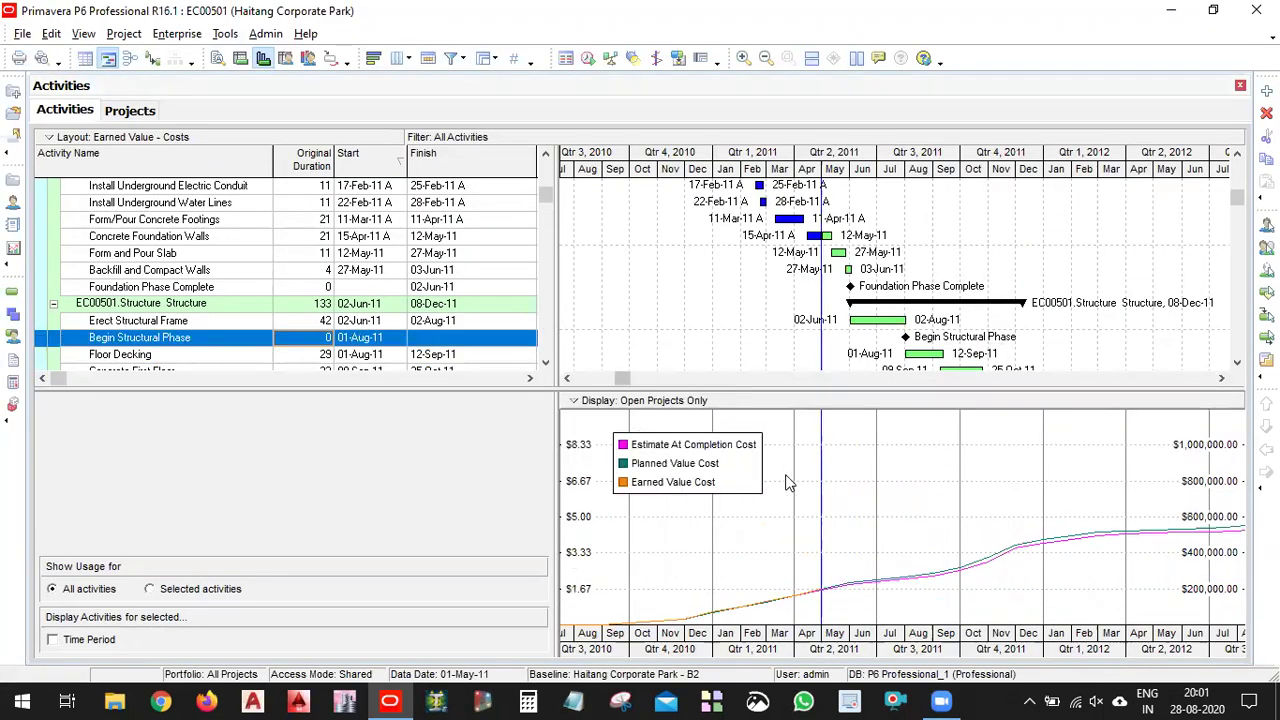
In the activity usage profile options, turn on Baseline and Budgeted by date and cumulatively, plus Actual by date.
right_click(845, 510)
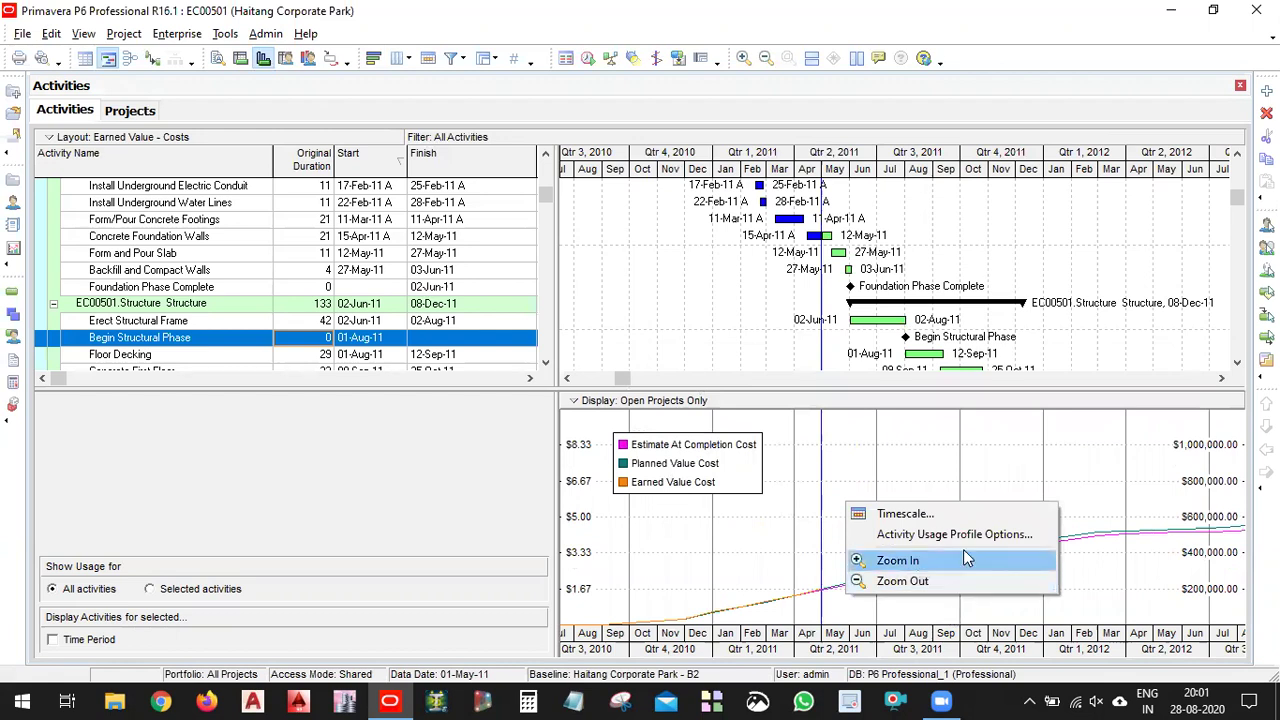
left_click(990, 535)
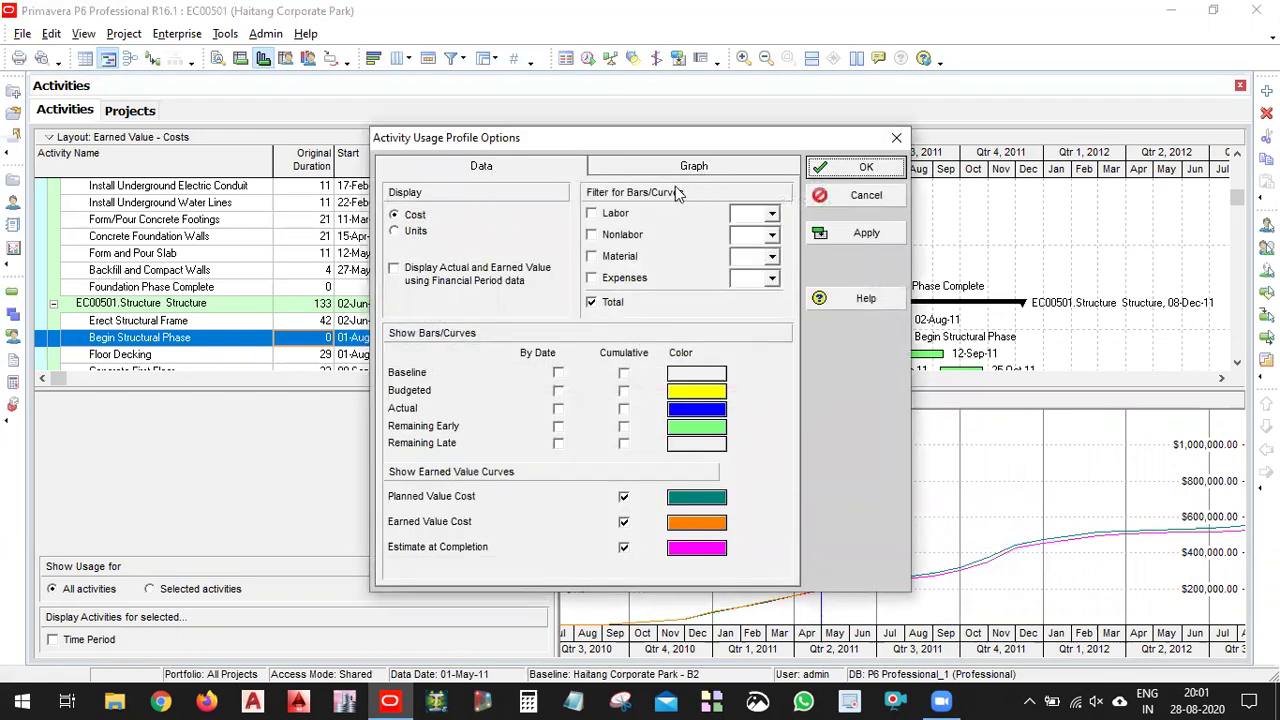
left_click(725, 168)
left_click(553, 166)
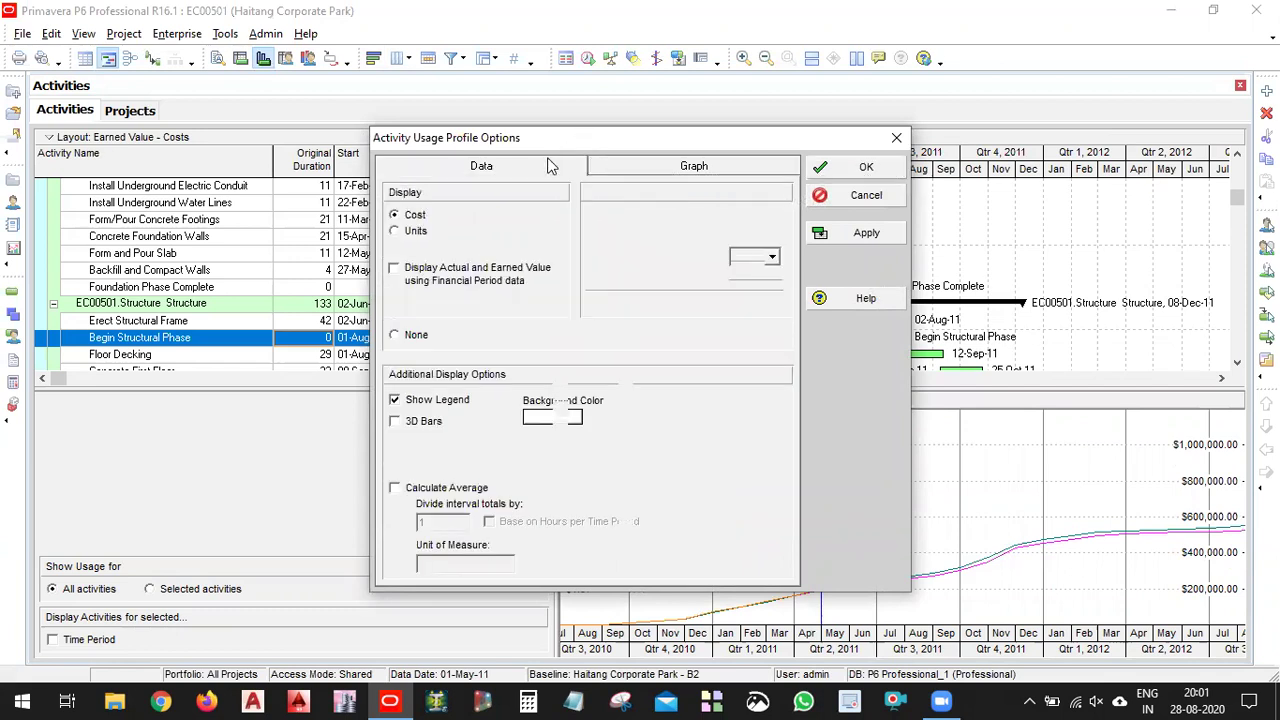
left_click(558, 372)
left_click(558, 390)
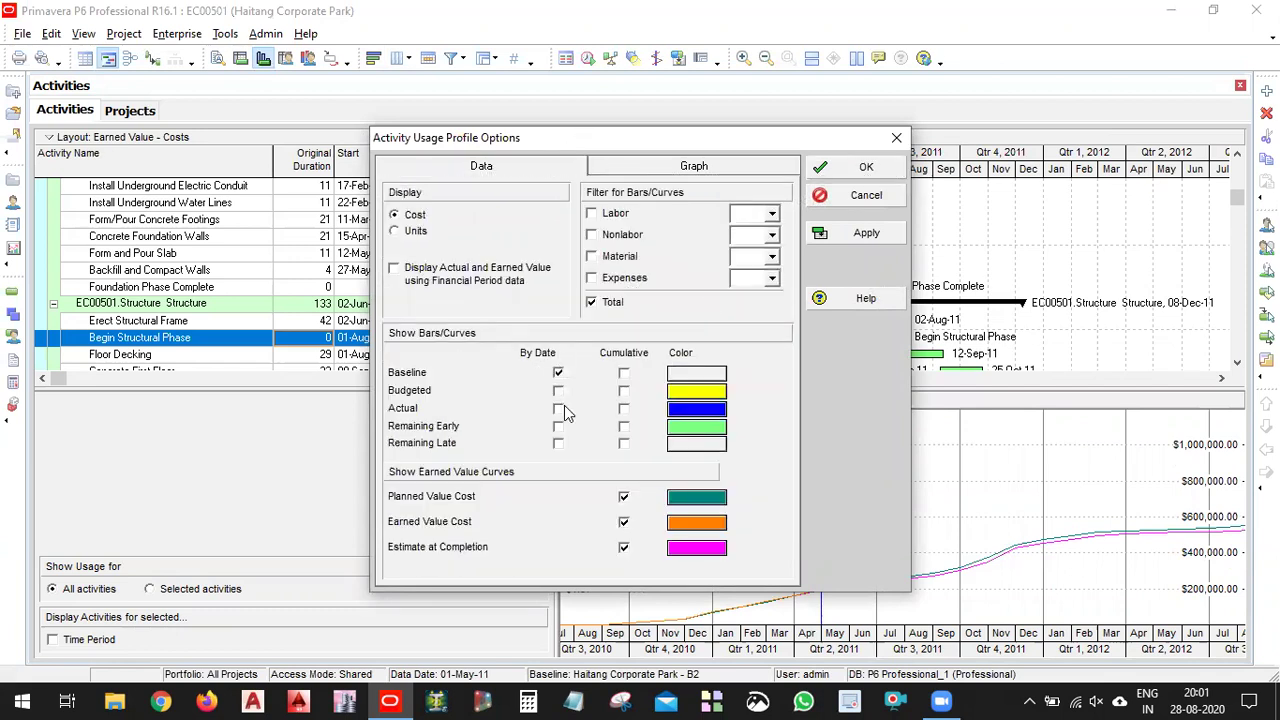
left_click(623, 373)
left_click(623, 391)
Turn off the three earned value curves and both Baseline displays, turn on cumulative Actual, and apply the usage profile options.
left_click(623, 497)
left_click(624, 523)
left_click(624, 547)
left_click(624, 409)
left_click(623, 373)
left_click(558, 374)
left_click(866, 233)
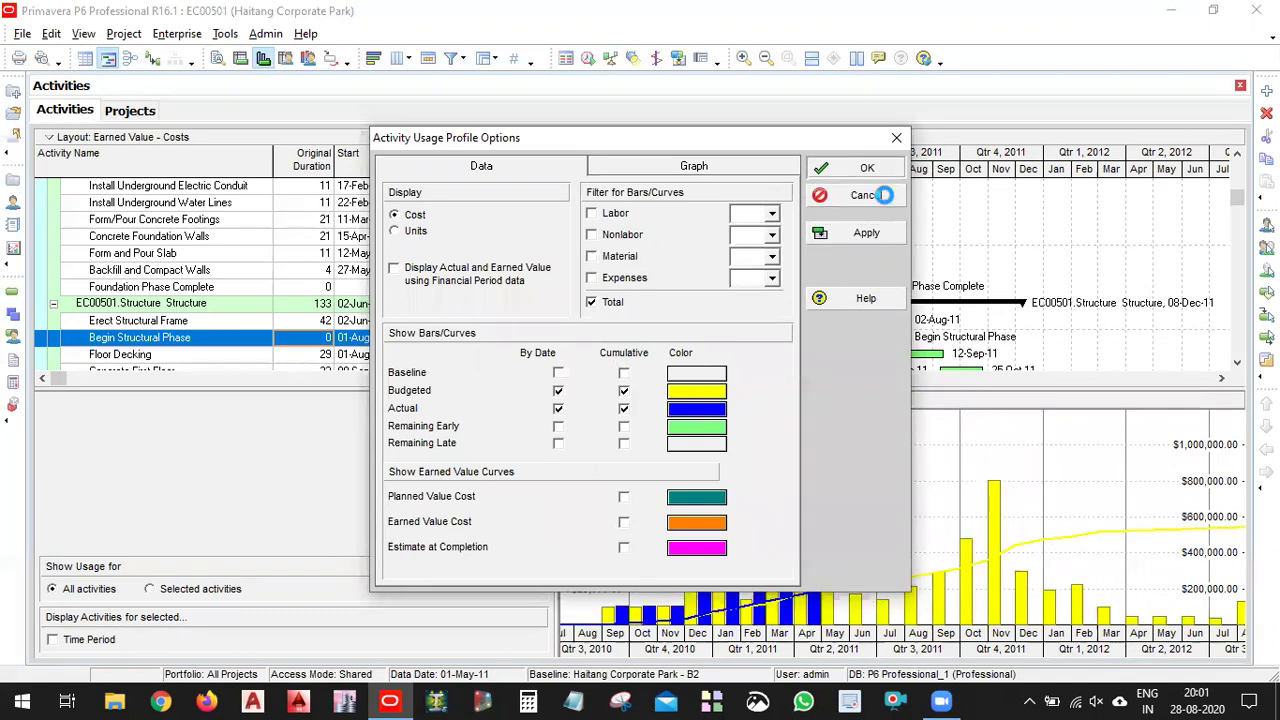
left_click(884, 195)
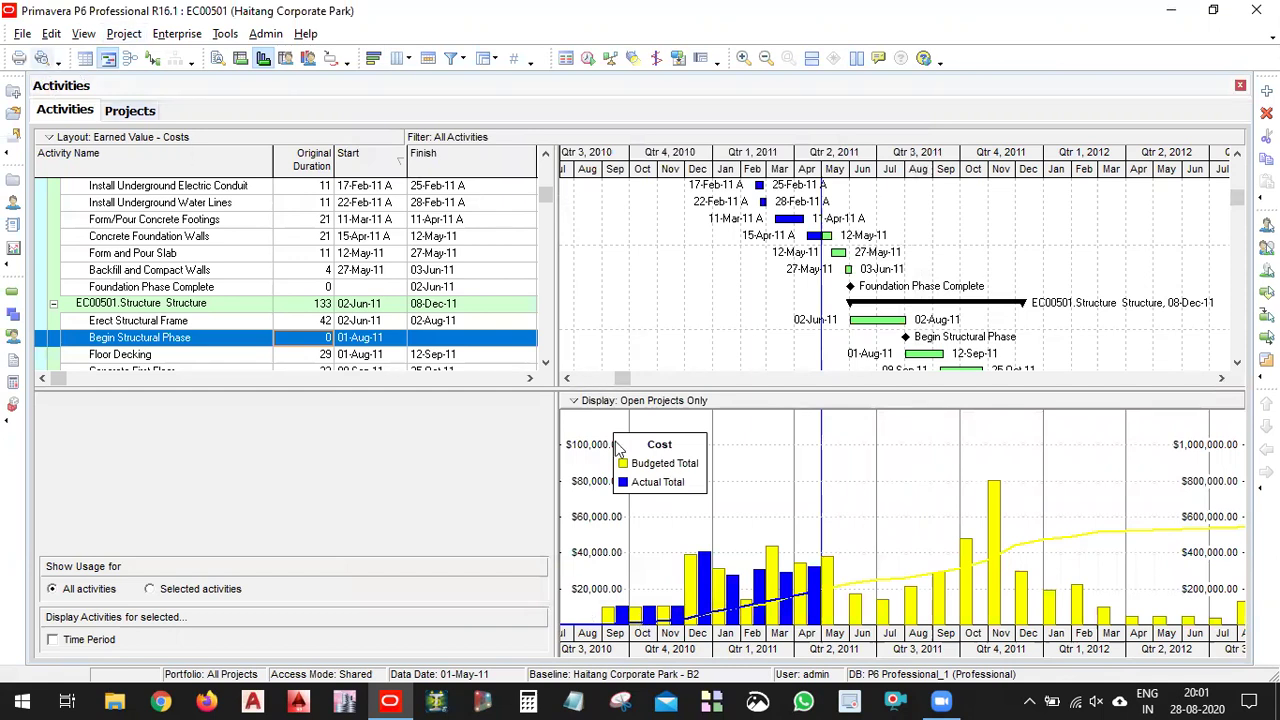
Reopen and close the activity usage profile options, and switch between the activity details and the usage profile.
right_click(828, 511)
left_click(936, 535)
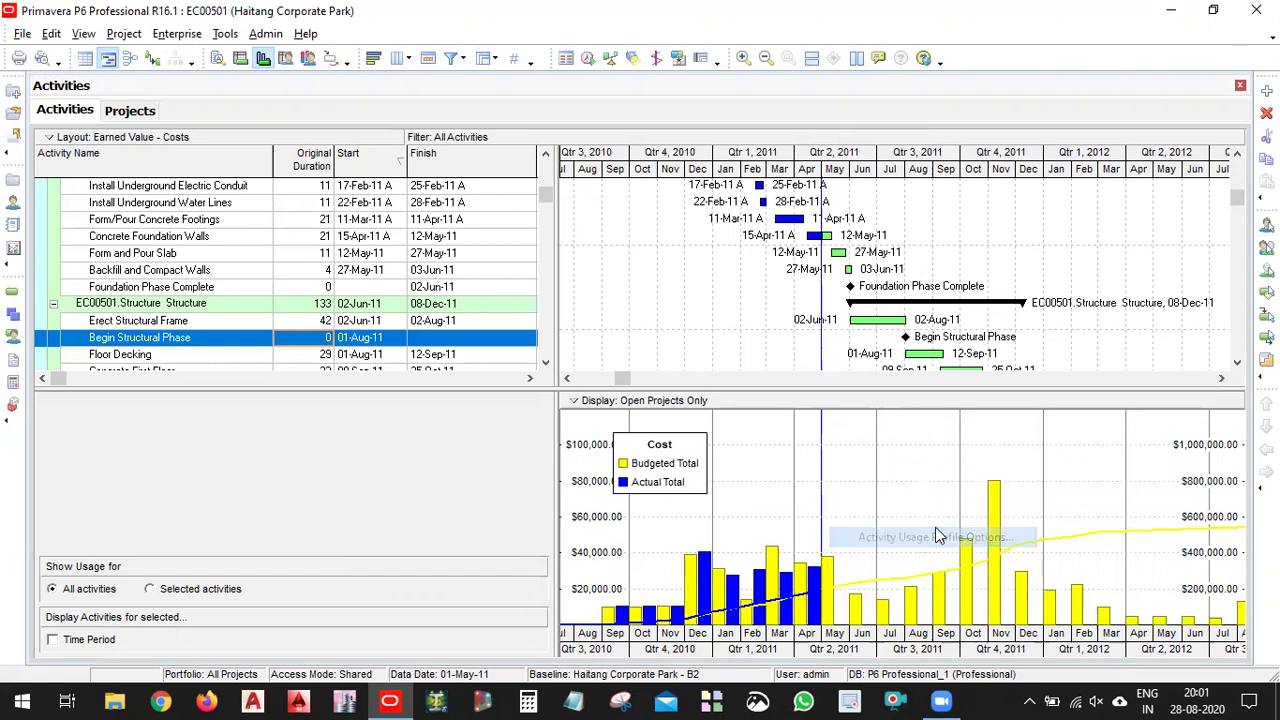
left_click(897, 138)
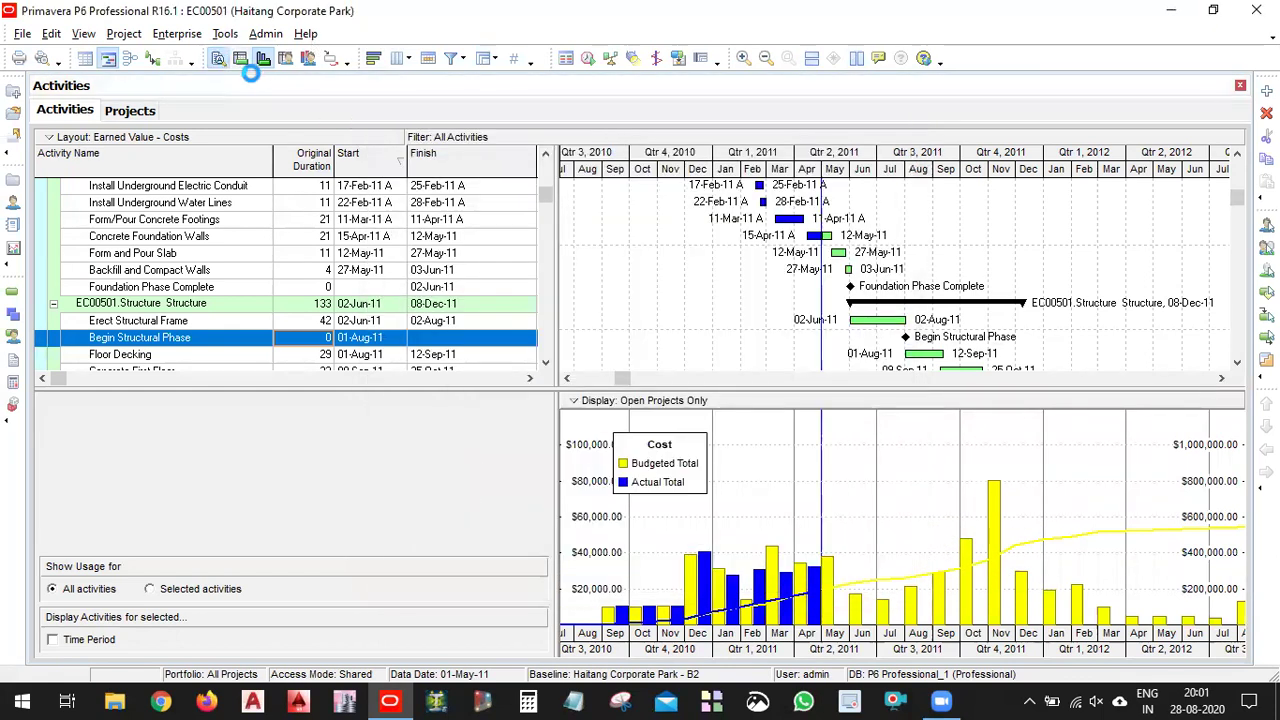
left_click(263, 61)
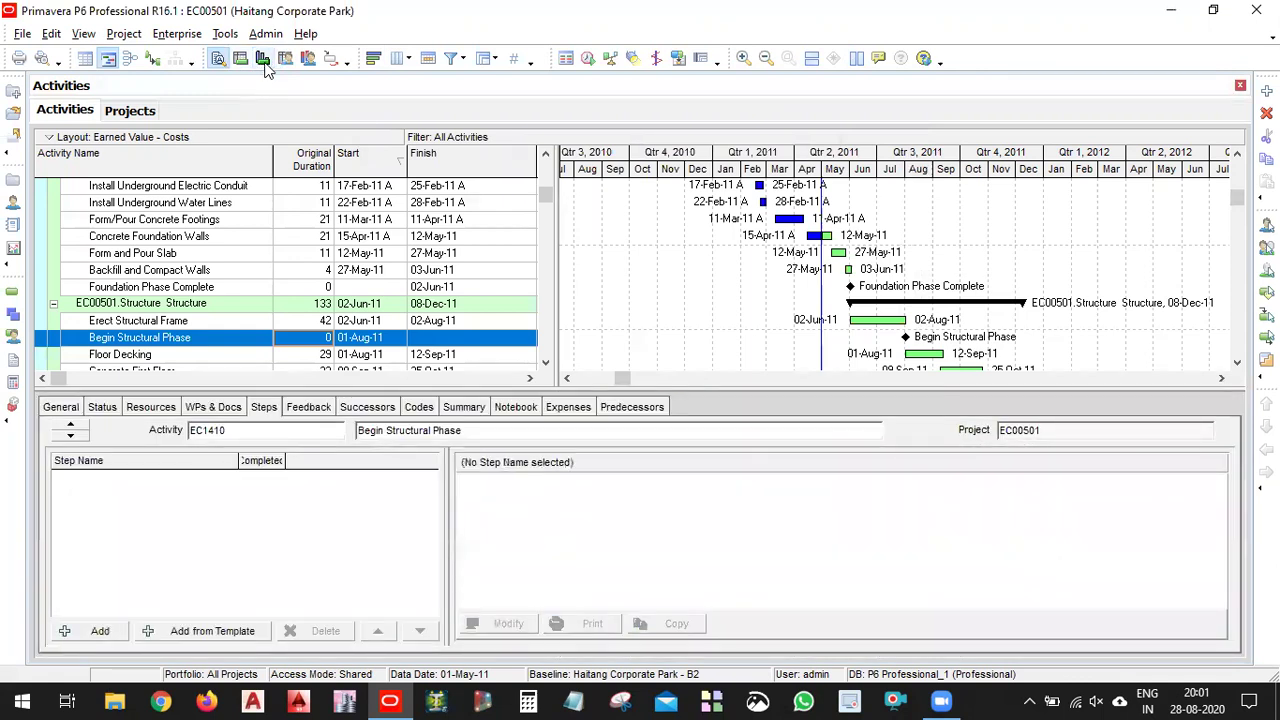
left_click(264, 62)
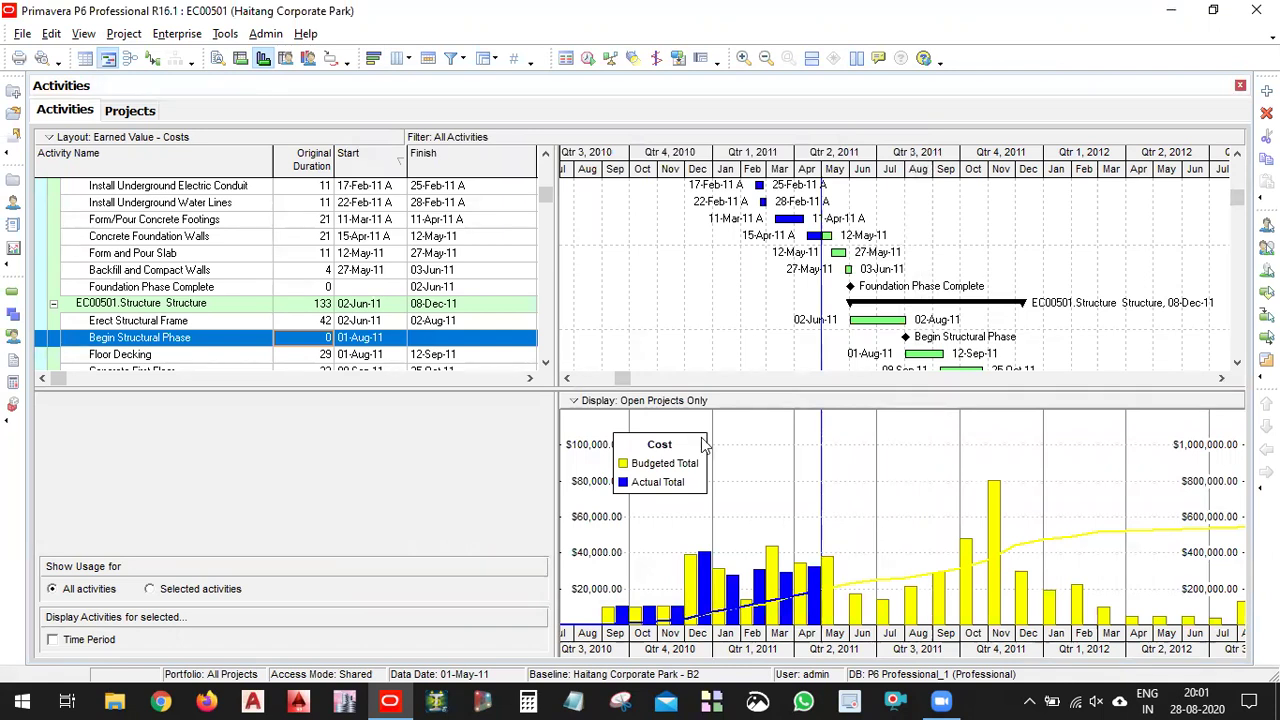
Show the resource usage spreadsheet and inspect the Operator's September to November 2011 units on activity EC1440.
left_click(285, 60)
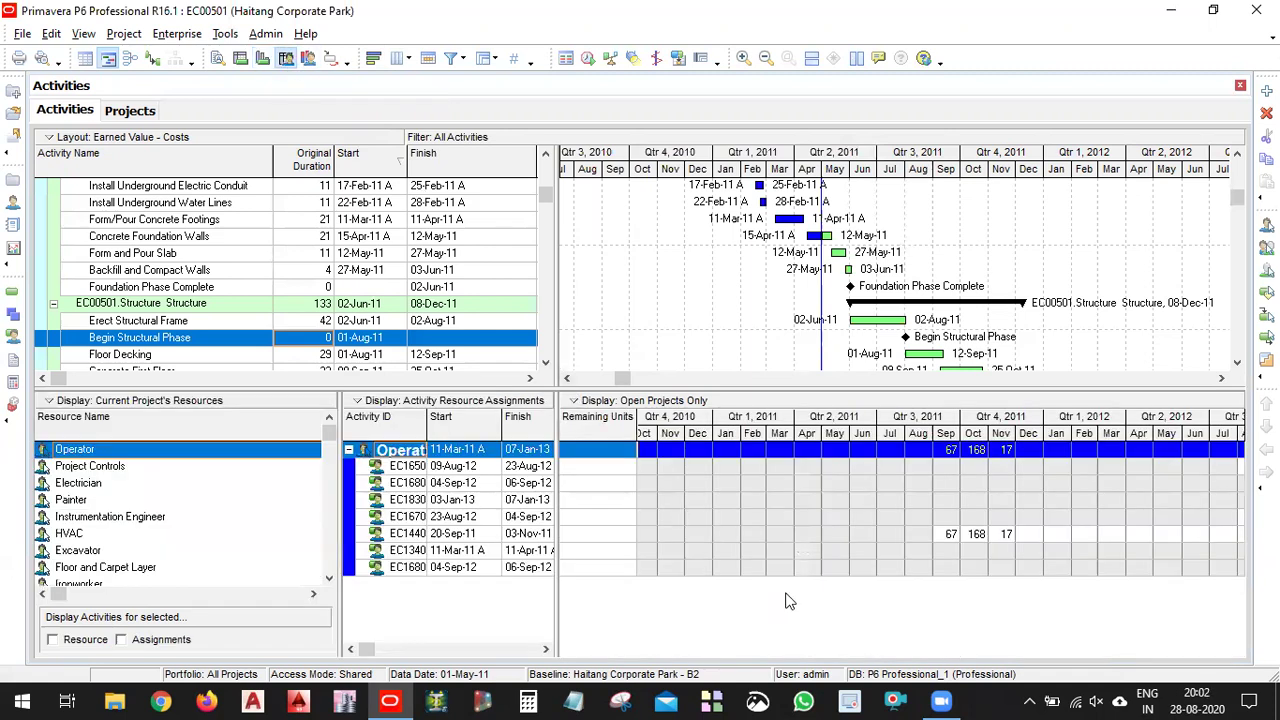
left_click(948, 535)
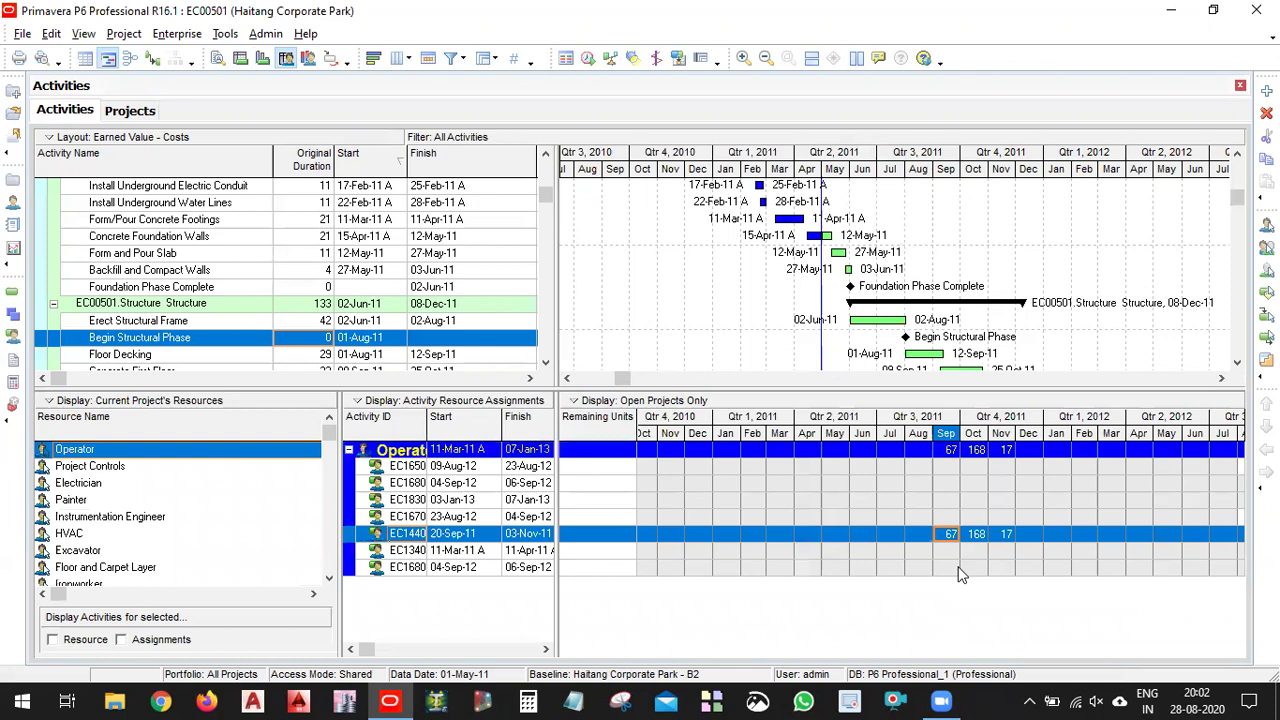
left_click(978, 535)
left_click(1003, 535)
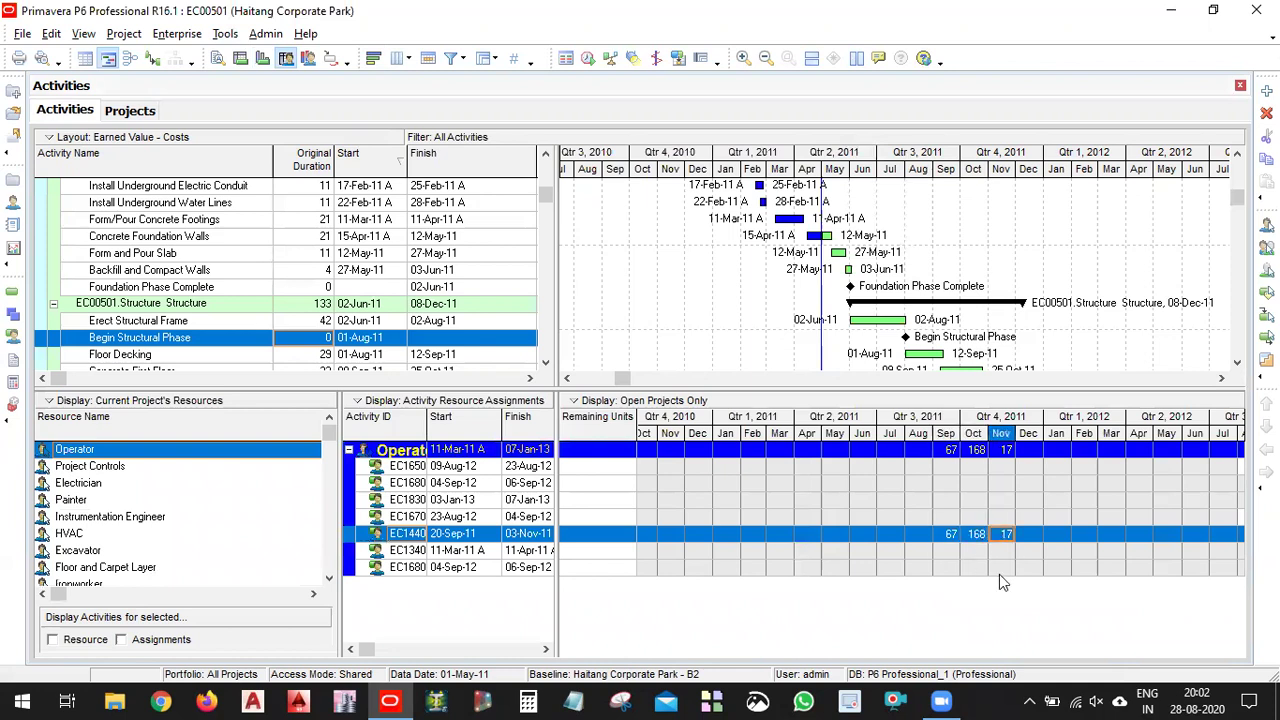
Inspect the Electrician's remaining units on activity EC1640 for January to March 2012.
left_click(135, 467)
left_click(148, 485)
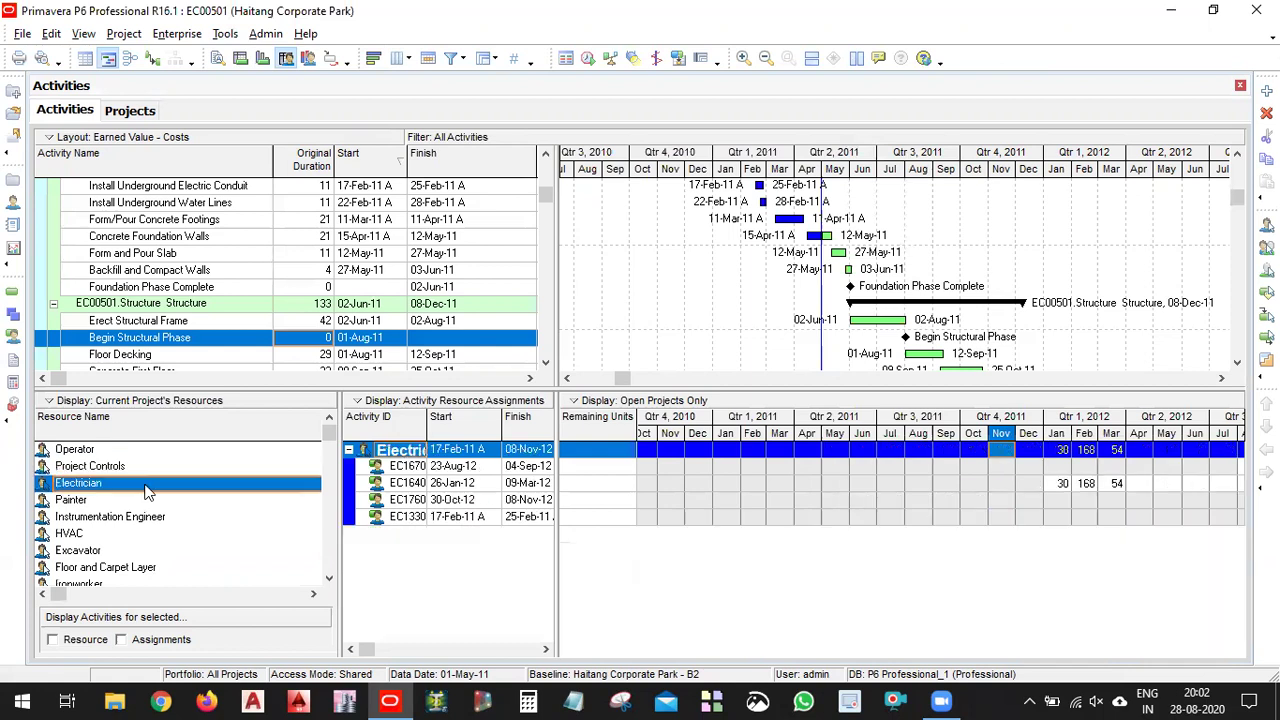
left_click(478, 467)
left_click(478, 484)
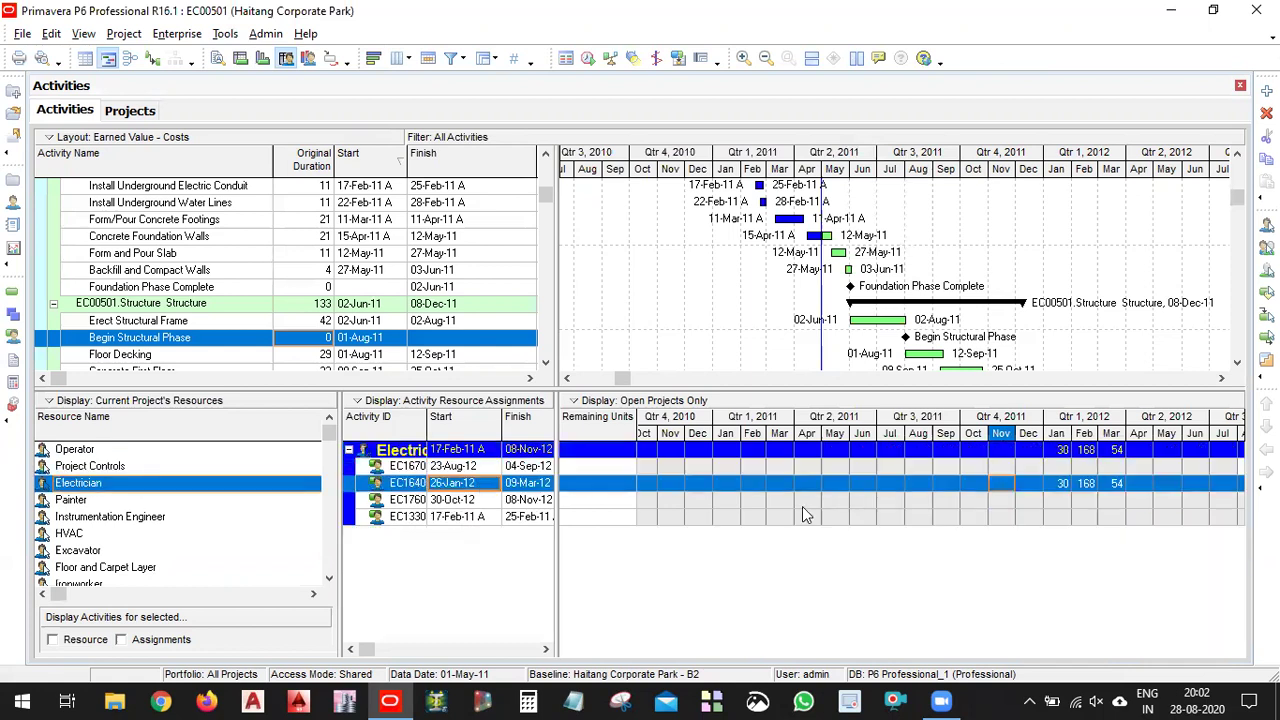
left_click(1064, 485)
left_click(1087, 488)
left_click(1118, 488)
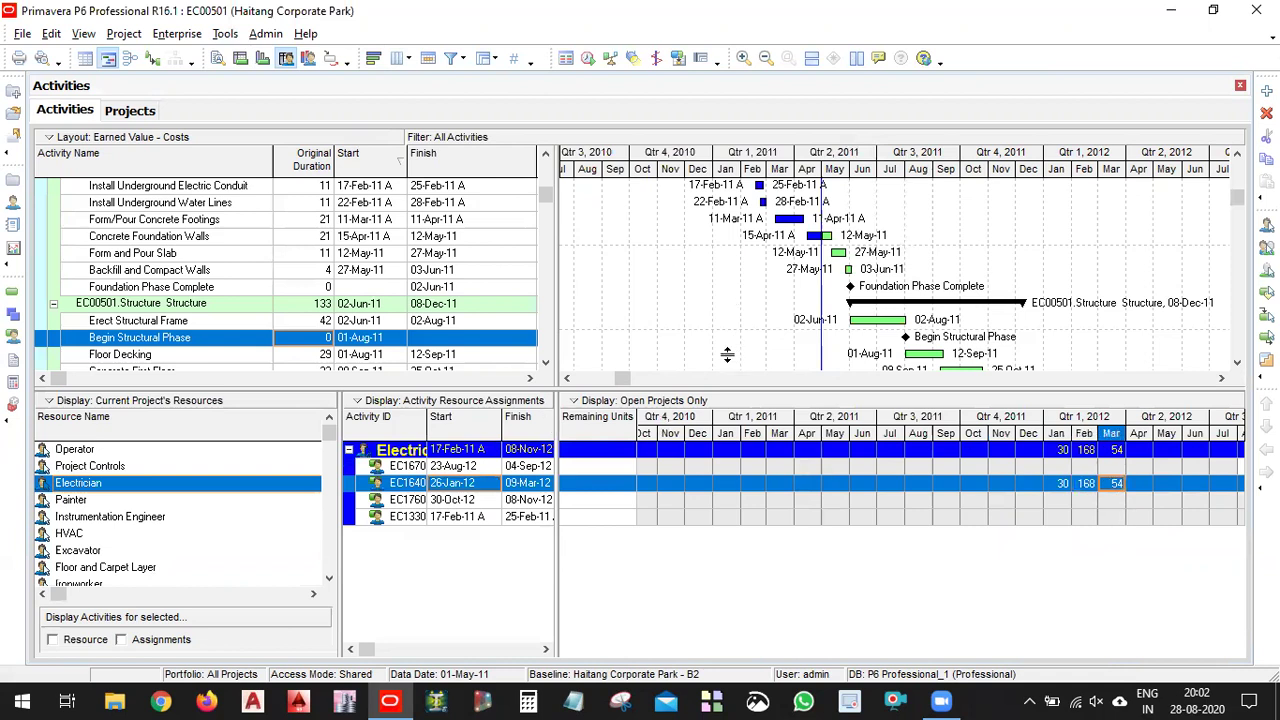
Examine the Painter's assignments, including activity EC1850, and find the months that carry remaining units.
left_click(122, 497)
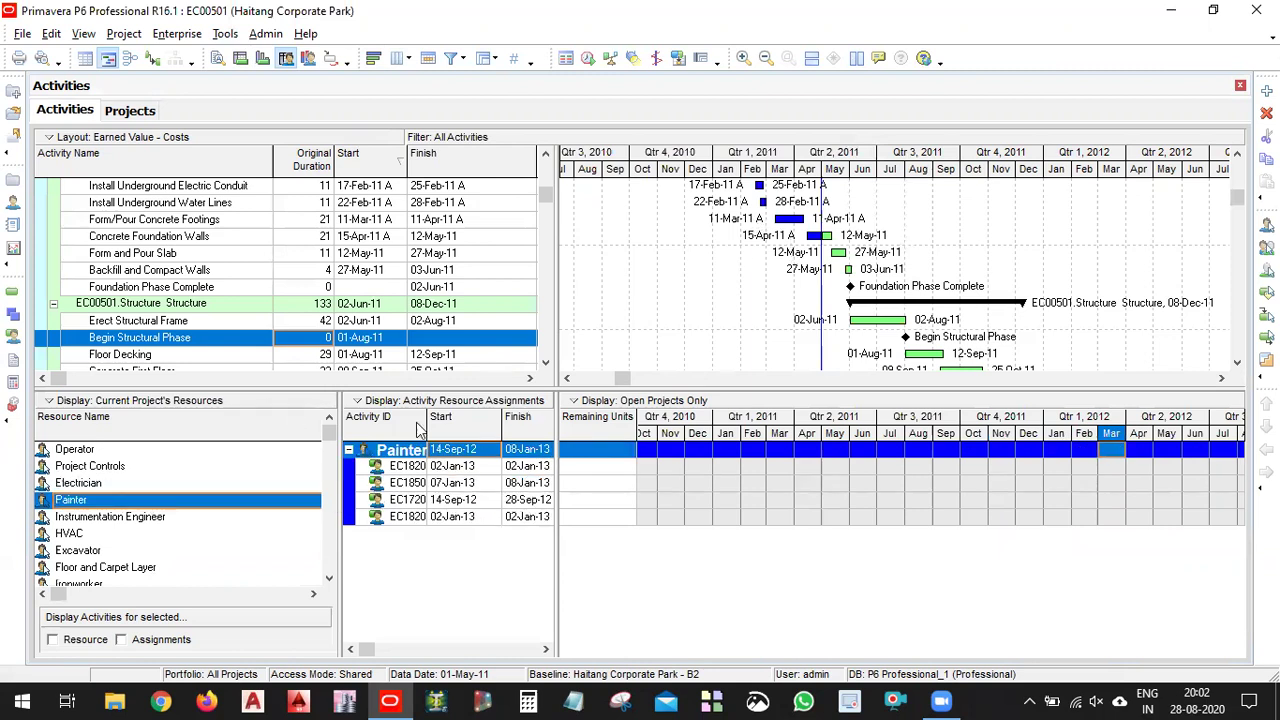
left_click(466, 484)
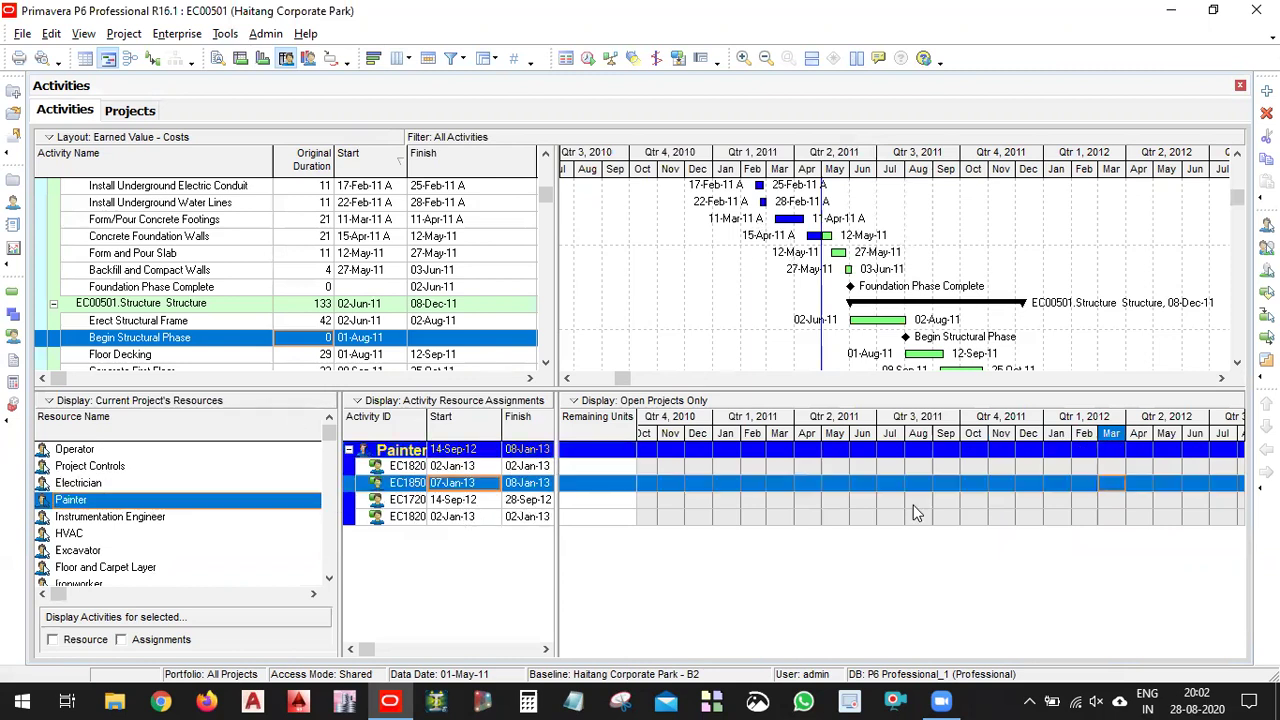
left_click_drag(629, 384, 584, 379)
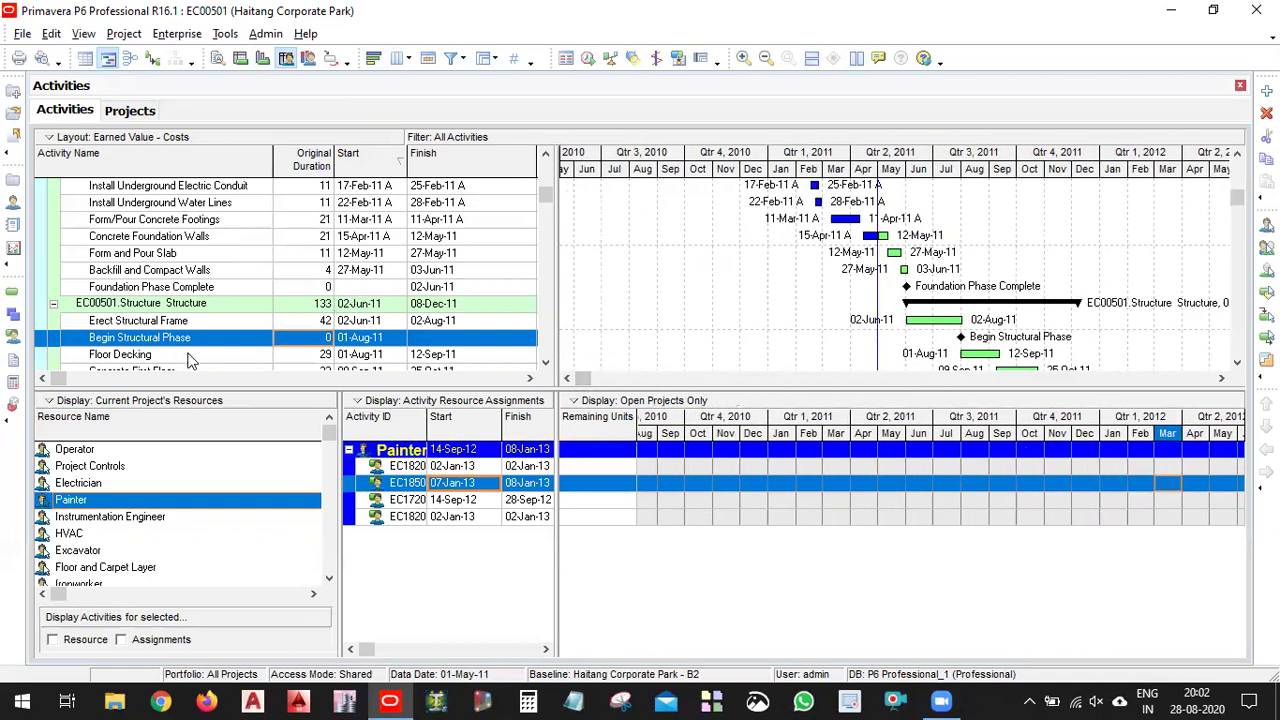
left_click(192, 355)
scroll(192, 355, "down", 5)
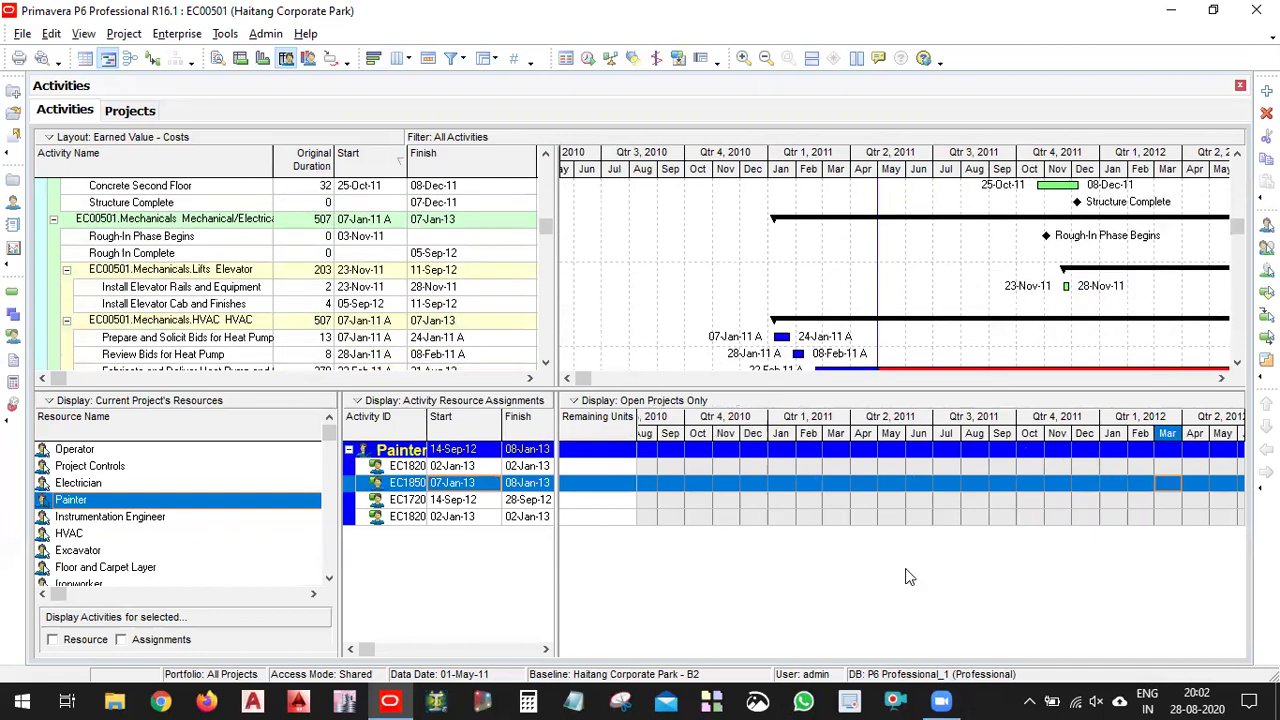
left_click_drag(588, 378, 870, 381)
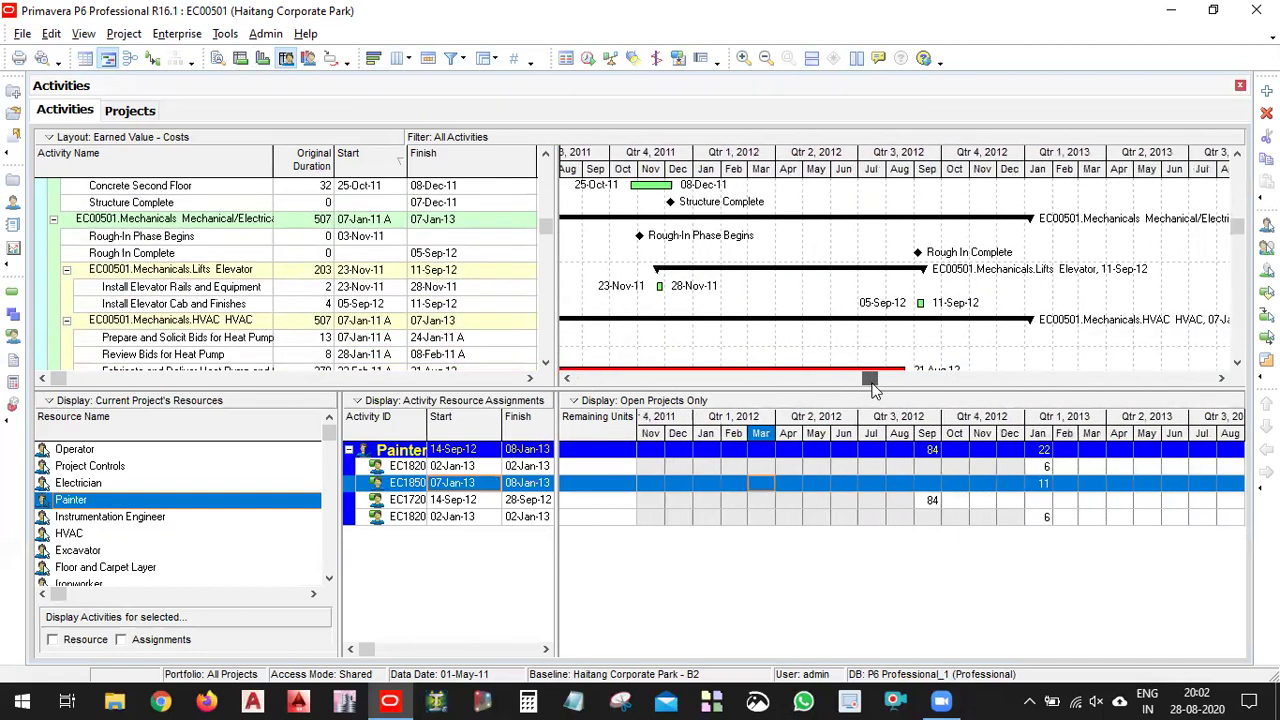
Examine the HVAC resource's monthly units across its assignments and return to the first activities of the project.
left_click(108, 535)
left_click_drag(872, 385, 548, 386)
left_click(884, 308)
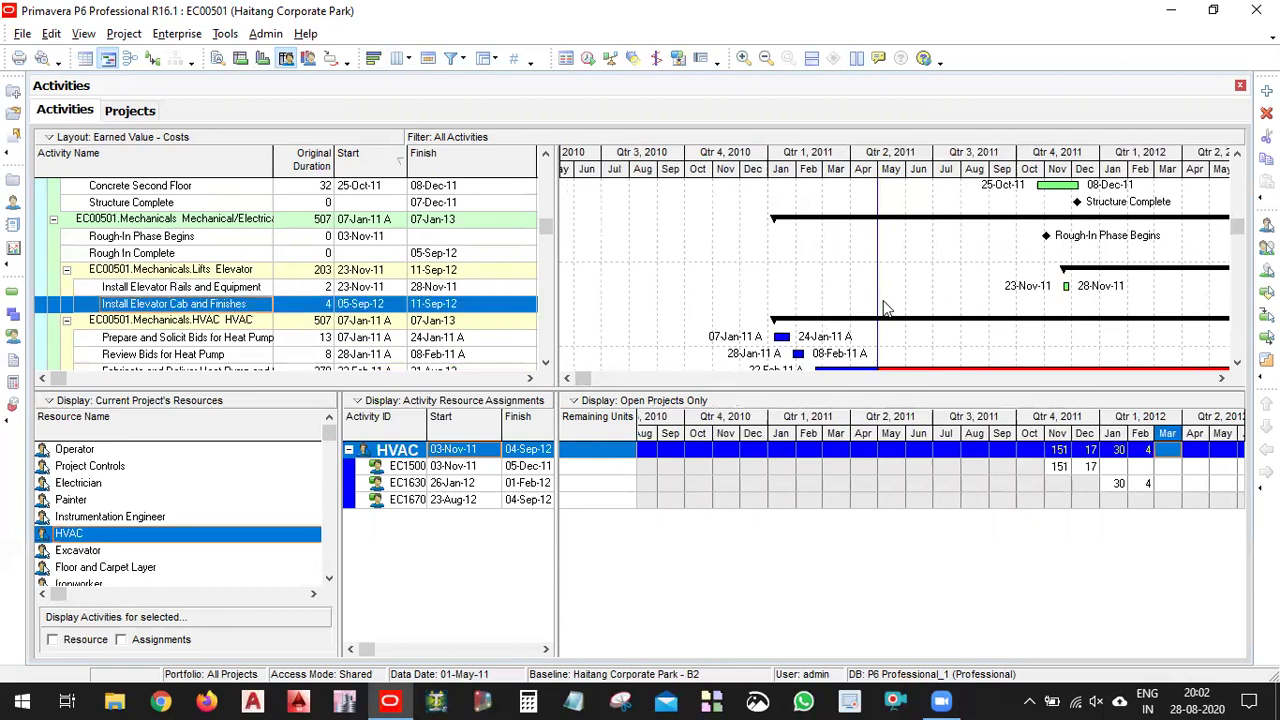
scroll(930, 338, "up", 3)
scroll(930, 338, "up", 8)
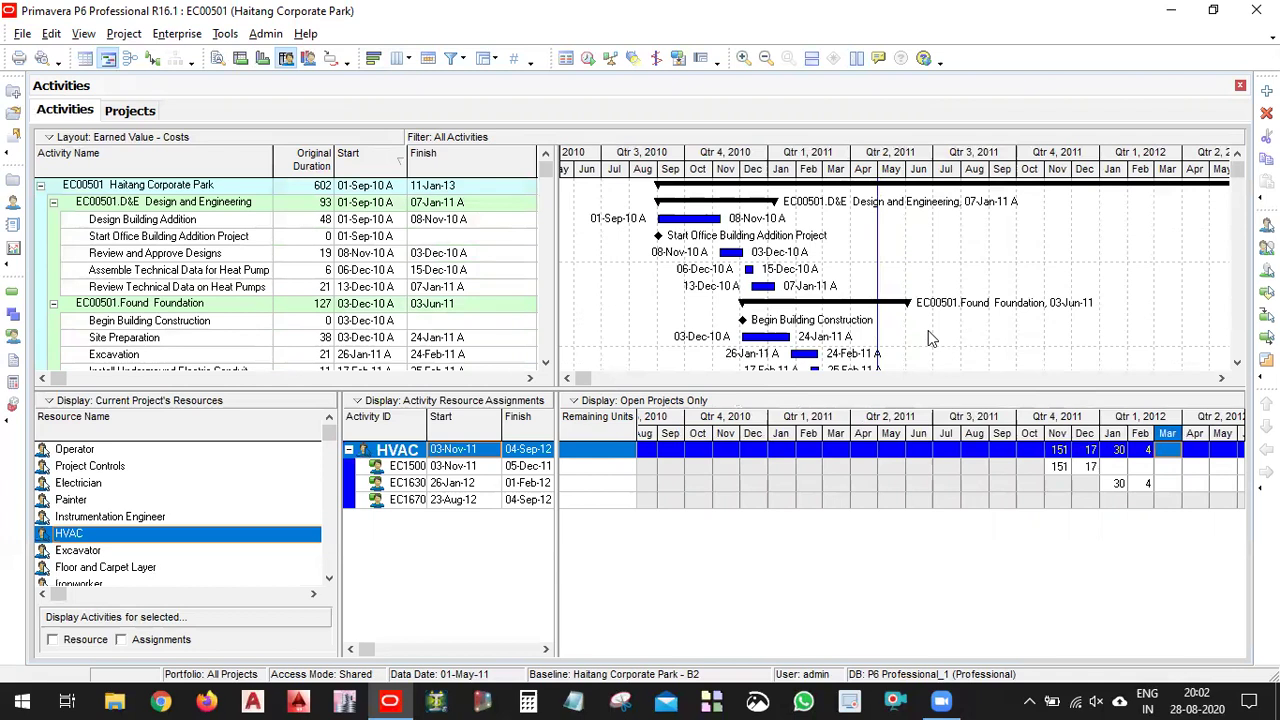